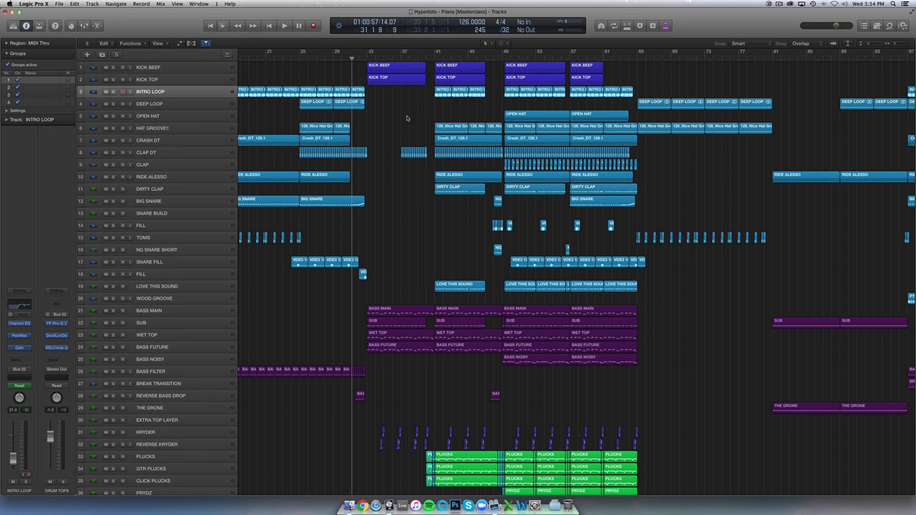
# - Play the arrangement from bar 31 into the drop at bar 33 to hear how the kicks enter
pyautogui.press('super+Right')
pyautogui.press('super+Right')
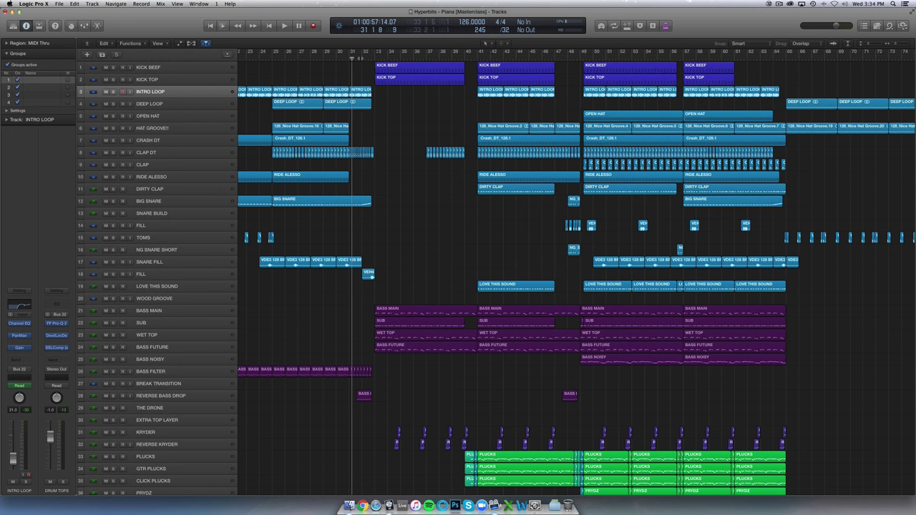
pyautogui.press('space')
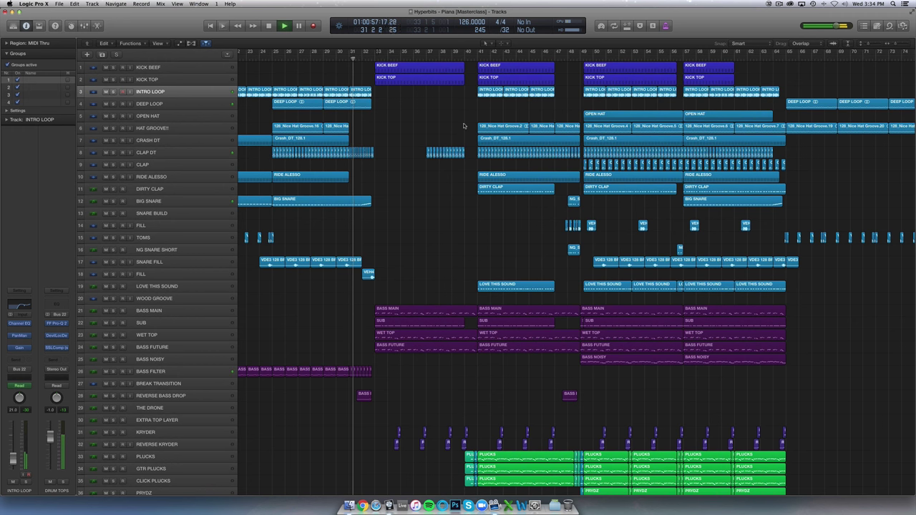
pyautogui.press('super+Right')
pyautogui.press('super+Right')
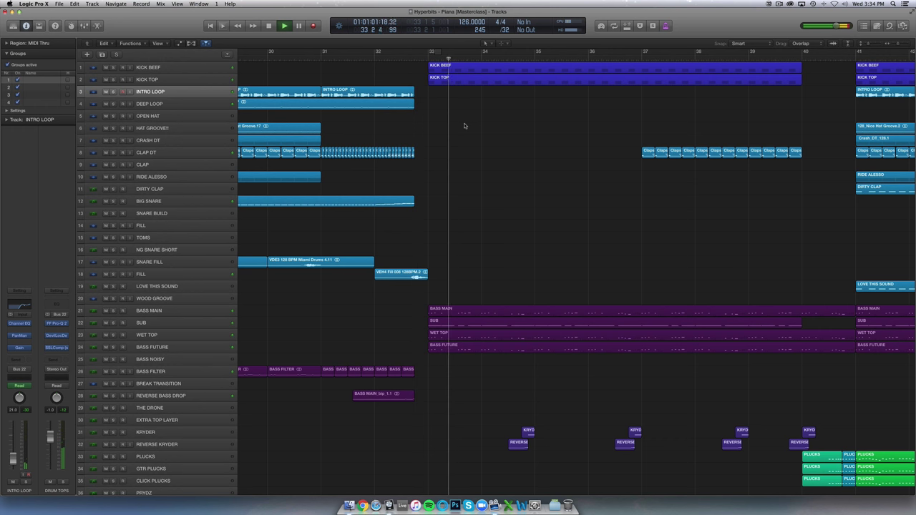
pyautogui.press('super+Left')
pyautogui.press('super+Left')
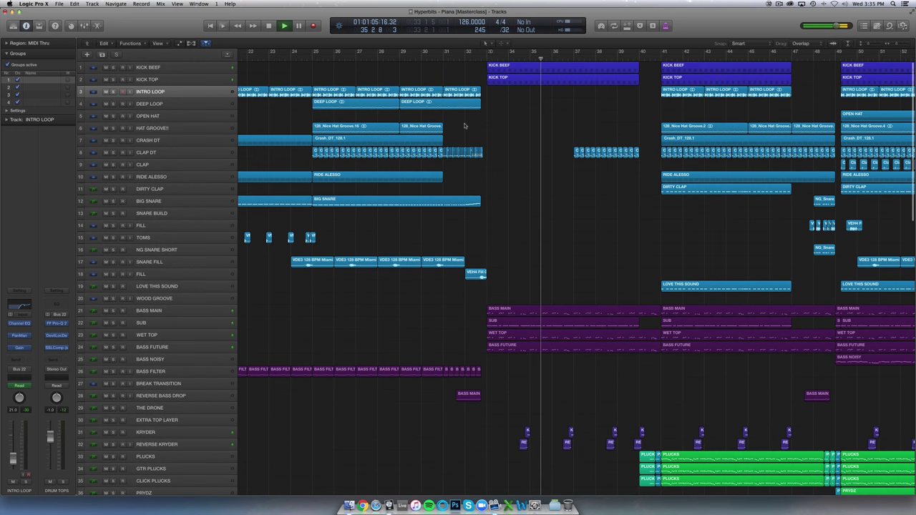
# - Stop playback and open the KICK BEEF folder region that starts at bar 33
pyautogui.click(497, 68)
pyautogui.press('super+Down')
pyautogui.press('super+Down')
pyautogui.press('super+Down')
pyautogui.hscroll(5, 498, 75)
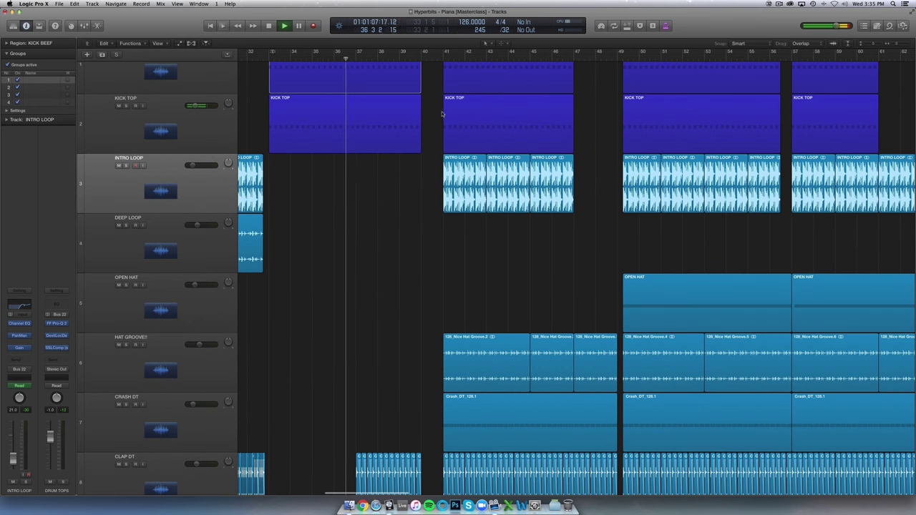
pyautogui.scroll(3, 438, 116)
pyautogui.press('super+Right')
pyautogui.press('super+Right')
pyautogui.press('super+Right')
pyautogui.hscroll(-5, 436, 117)
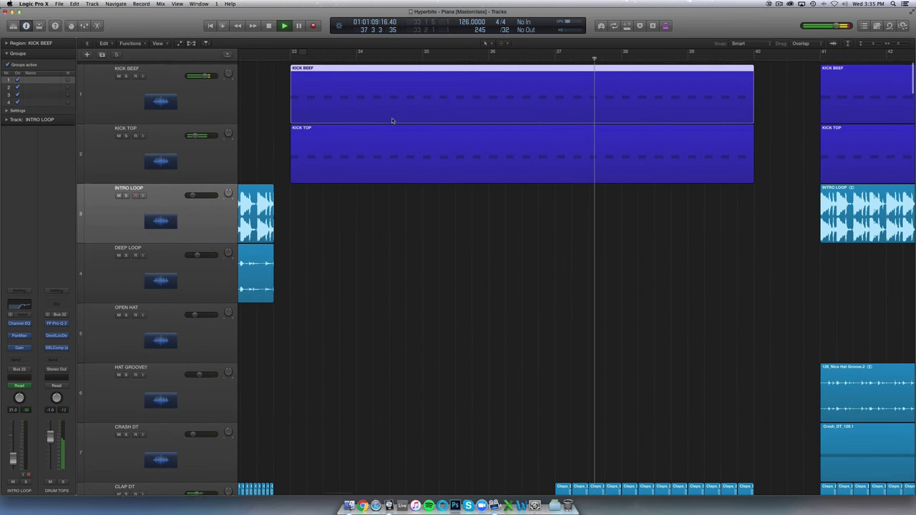
pyautogui.press('space')
pyautogui.click(277, 96)
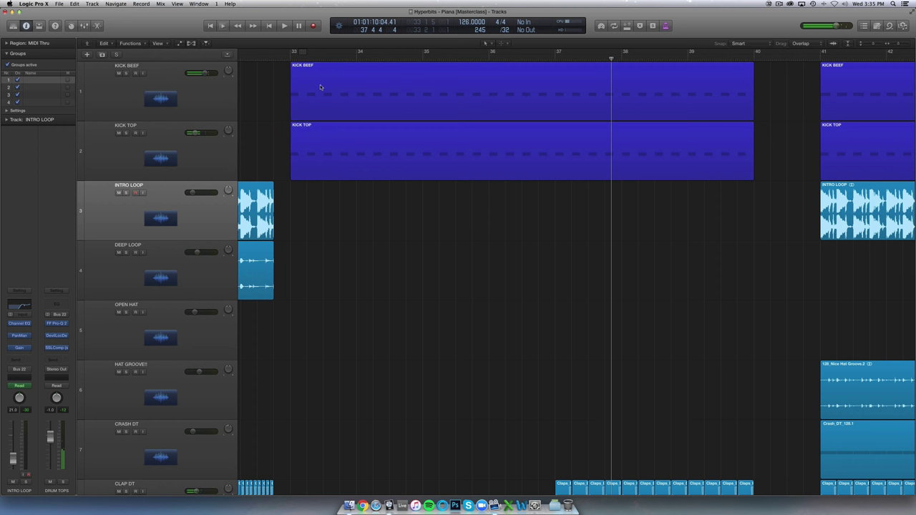
pyautogui.click(325, 88)
pyautogui.doubleClick(324, 88)
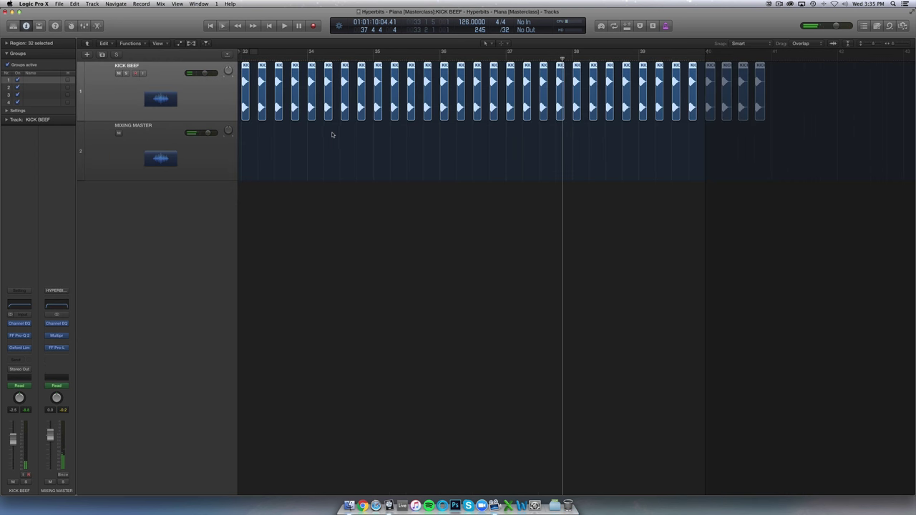
# - Examine the waveforms of the individual KICK BEEF samples and the spacing between them
pyautogui.press('super+Right')
pyautogui.press('super+Right')
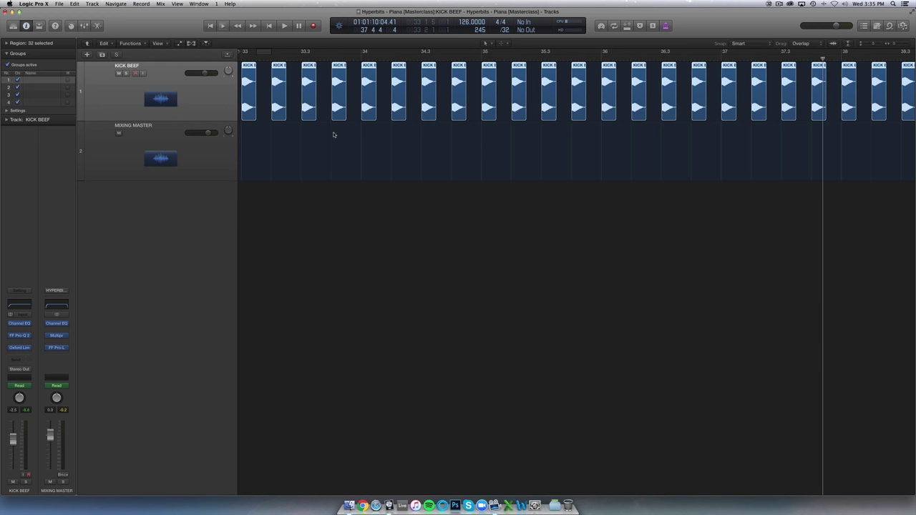
pyautogui.press('super+Right')
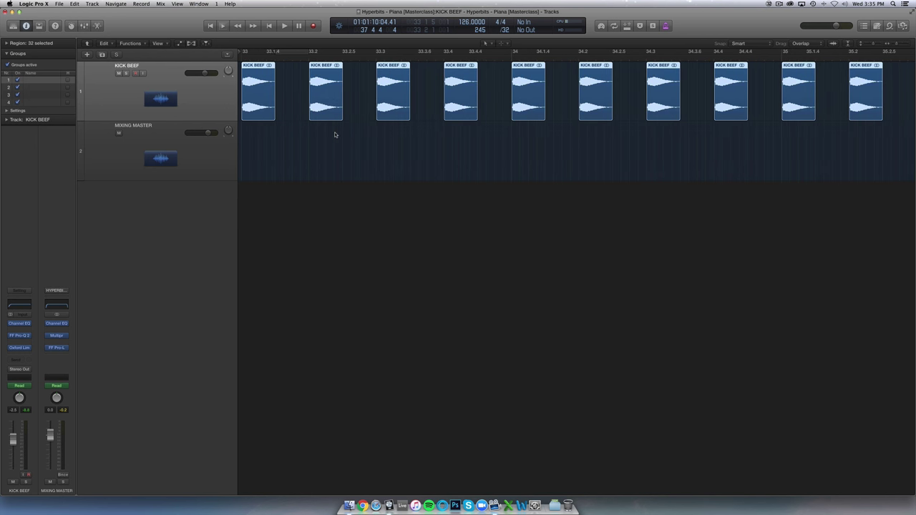
pyautogui.press('super+Down')
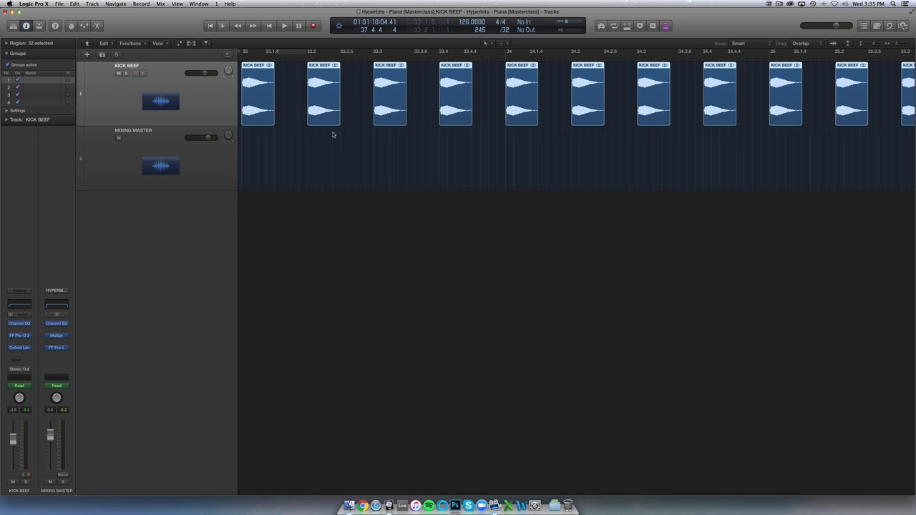
pyautogui.press('super+Right')
pyautogui.press('super+Right')
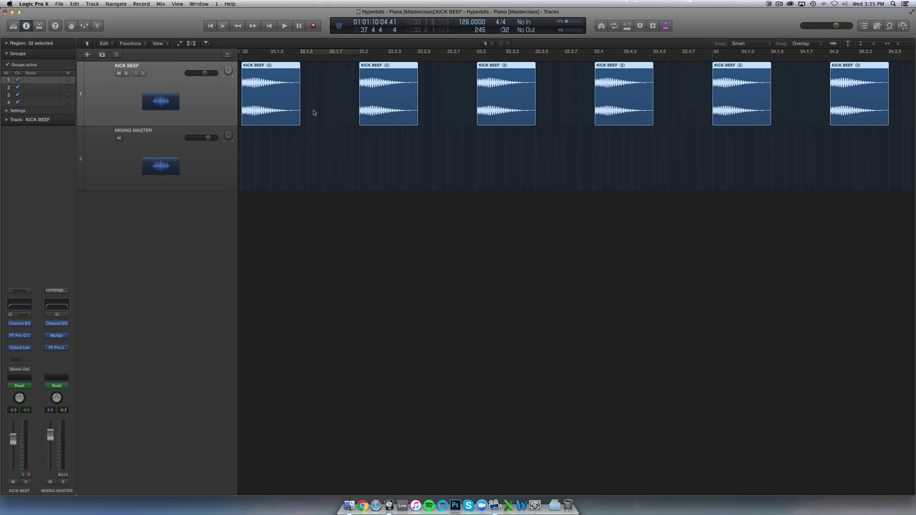
pyautogui.press('super+Down')
pyautogui.press('super+Down')
pyautogui.hscroll(-2, 313, 111)
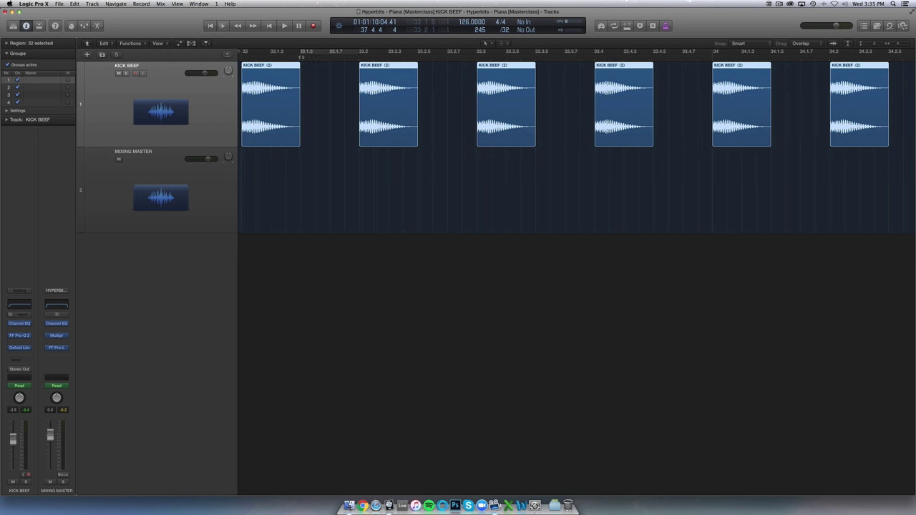
# - Place the playhead at the end of the first kick and briefly mark the gap up to 33.2 as a cycle range
pyautogui.click(300, 56)
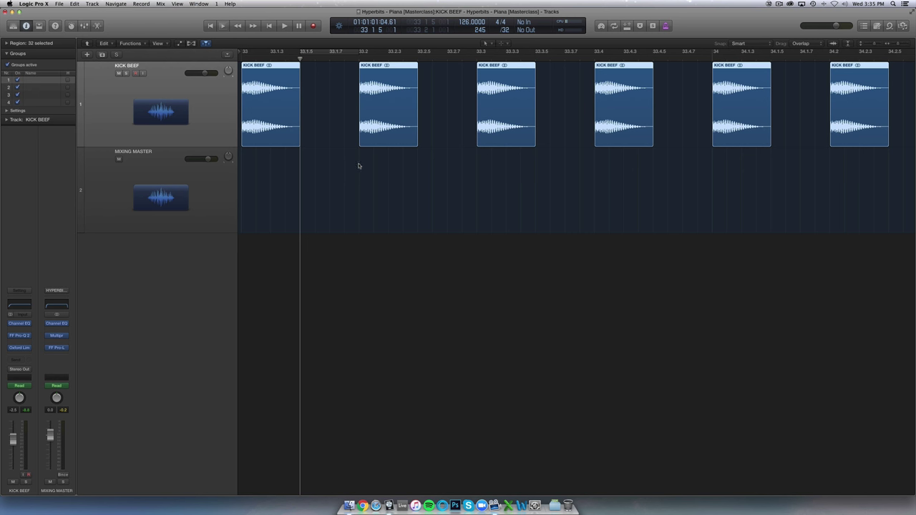
pyautogui.moveTo(360, 163); pyautogui.dragTo(245, 153)
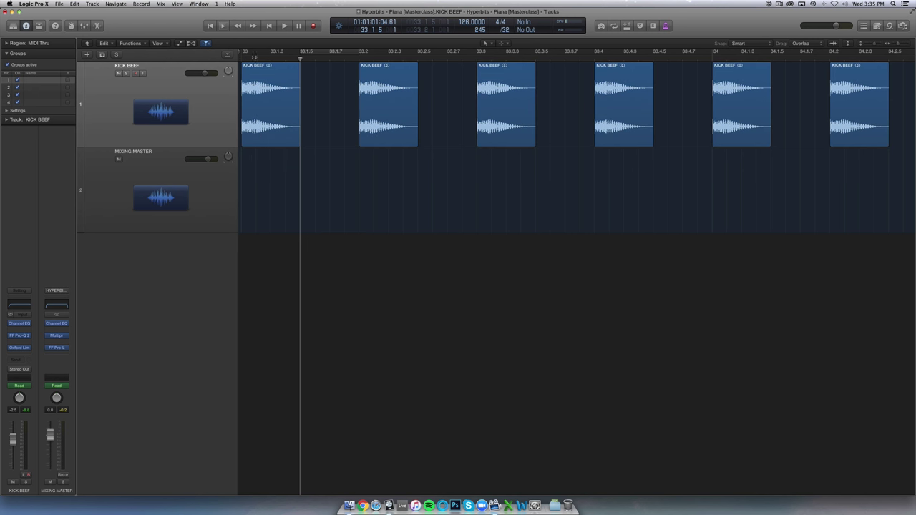
pyautogui.press('c')
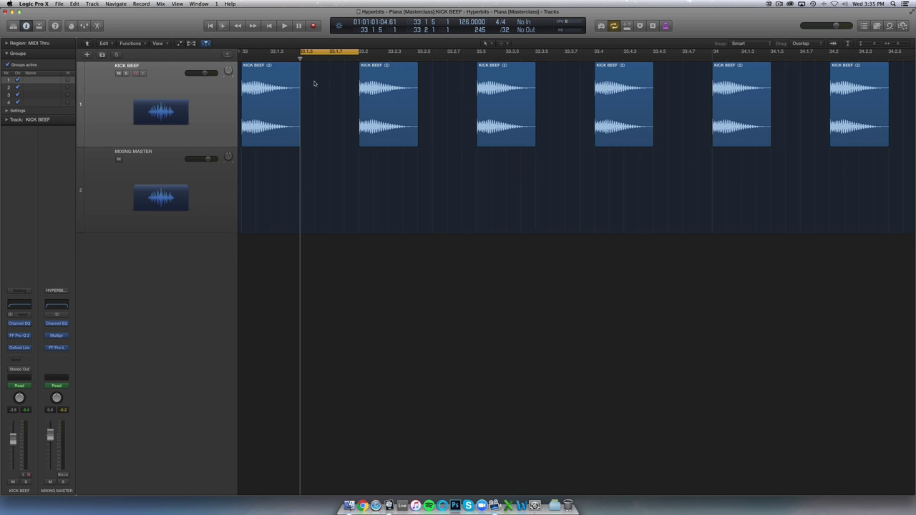
pyautogui.click(326, 54)
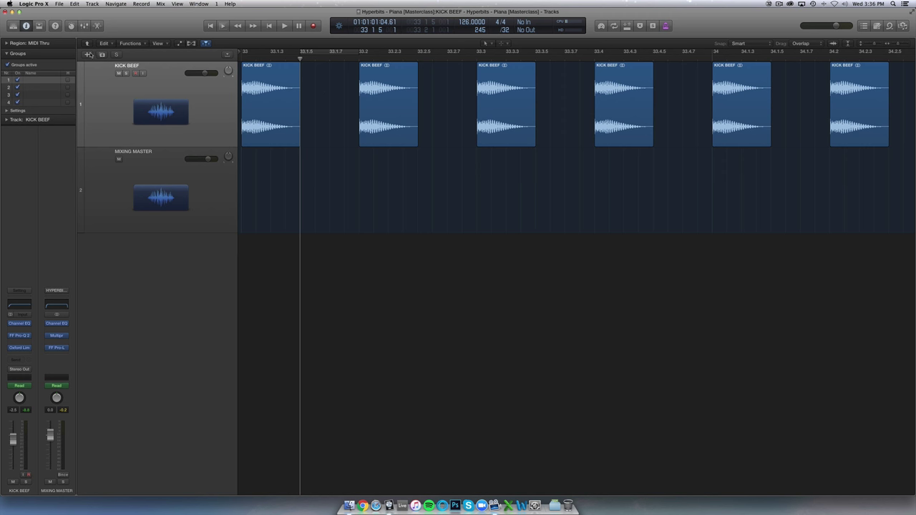
# - Return to the main arrangement and audition KICK BEEF in solo with its FF Pro-Q 2 equalizer open
pyautogui.click(87, 45)
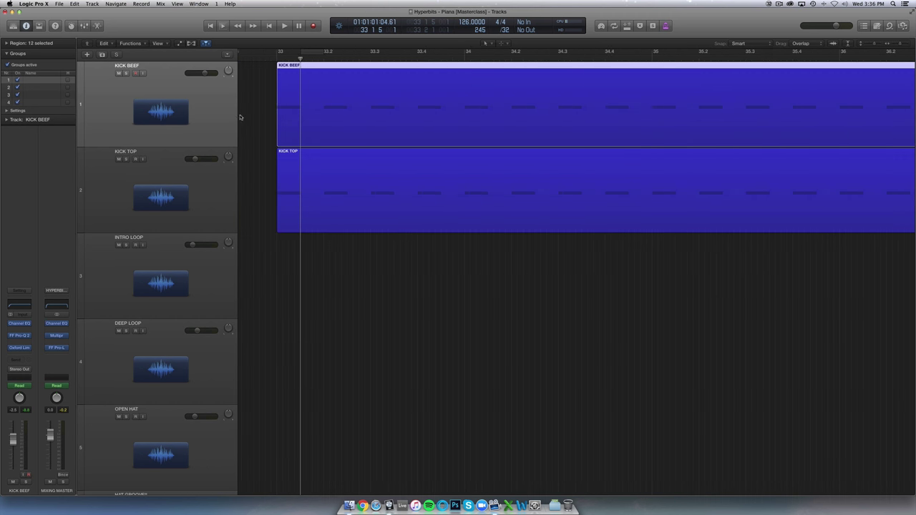
pyautogui.click(126, 73)
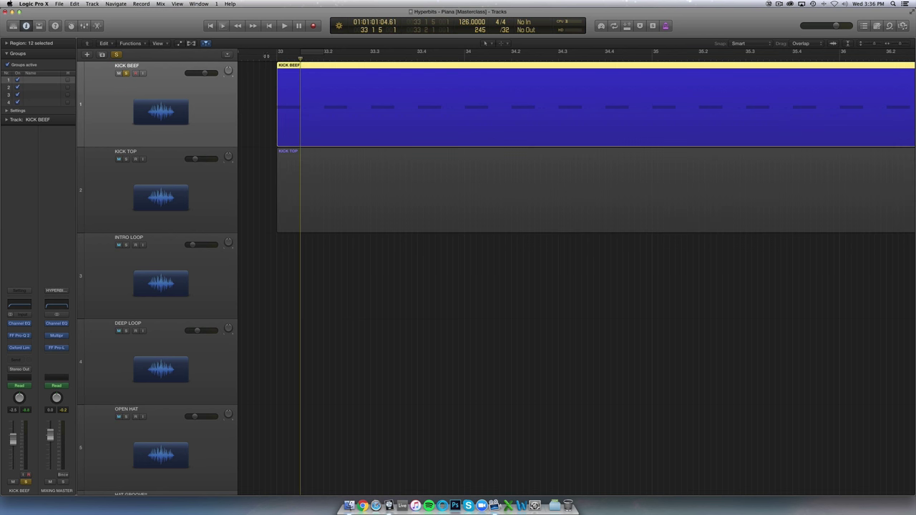
pyautogui.click(19, 335)
pyautogui.click(19, 335)
pyautogui.click(19, 334)
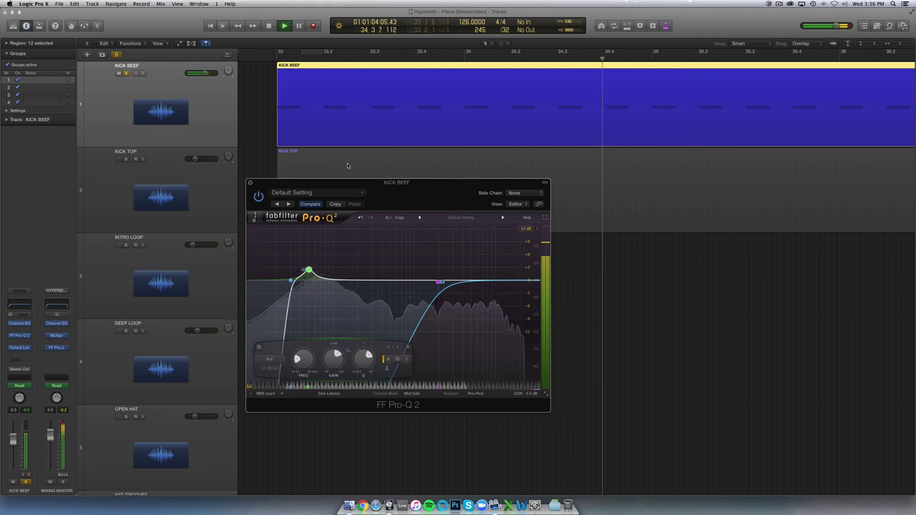
pyautogui.moveTo(428, 186); pyautogui.dragTo(294, 134)
pyautogui.press('space')
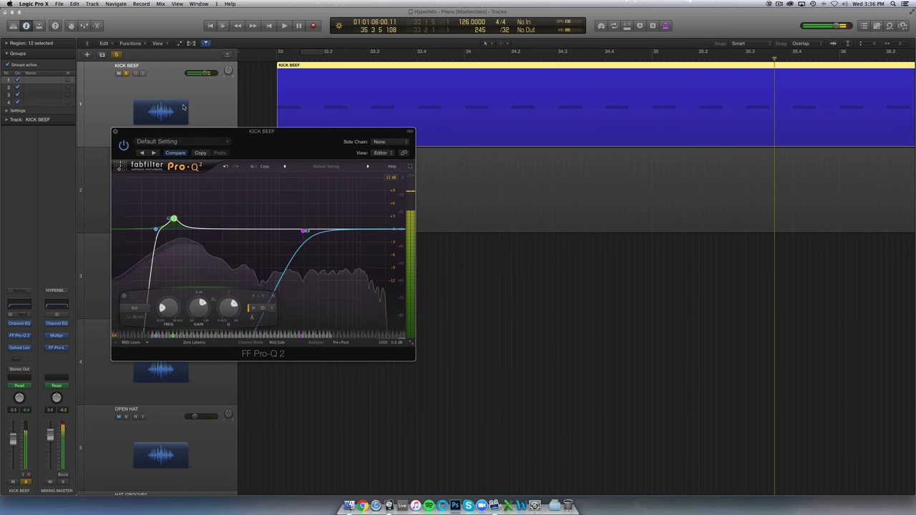
pyautogui.click(125, 73)
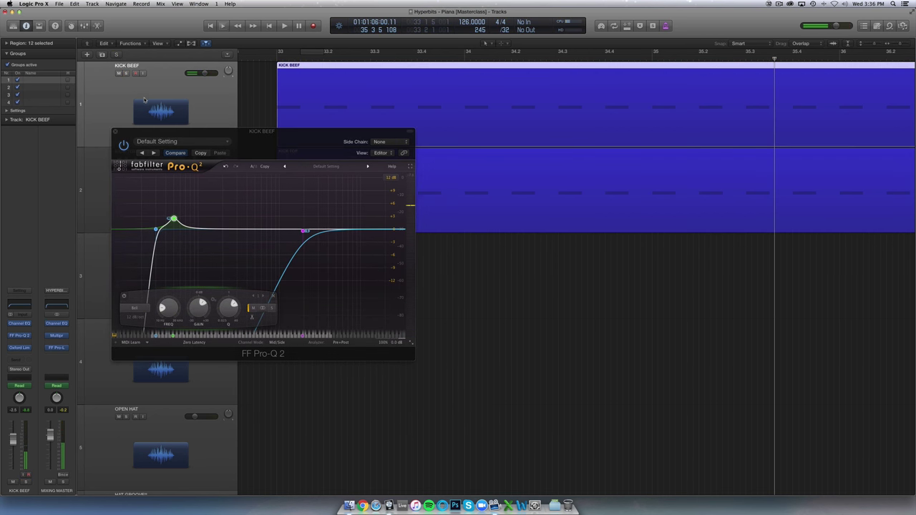
# - Tune the low bell band of KICK BEEF's FF Pro-Q 2 to about 49 Hz, lower its gain slightly and raise its Q to about 4.3
pyautogui.moveTo(175, 222)
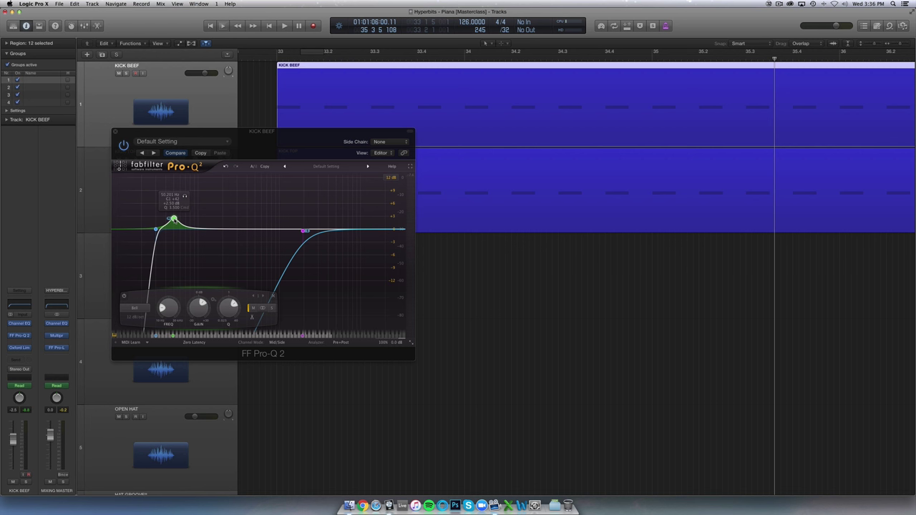
pyautogui.moveTo(173, 218)
pyautogui.mouseDown()
pyautogui.moveTo(198, 213)
pyautogui.moveTo(207, 229)
pyautogui.moveTo(198, 212)
pyautogui.moveTo(174, 217)
pyautogui.mouseUp()
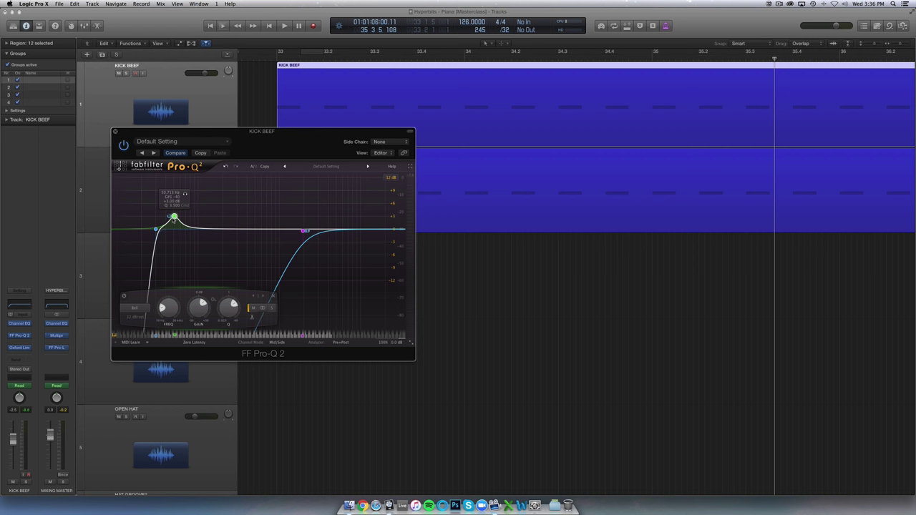
pyautogui.moveTo(173, 217); pyautogui.dragTo(172, 218)
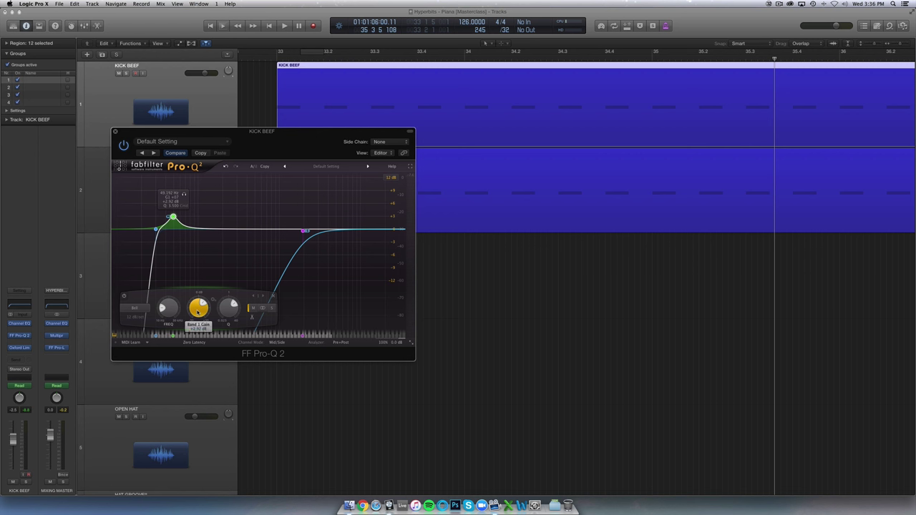
pyautogui.press('Return')
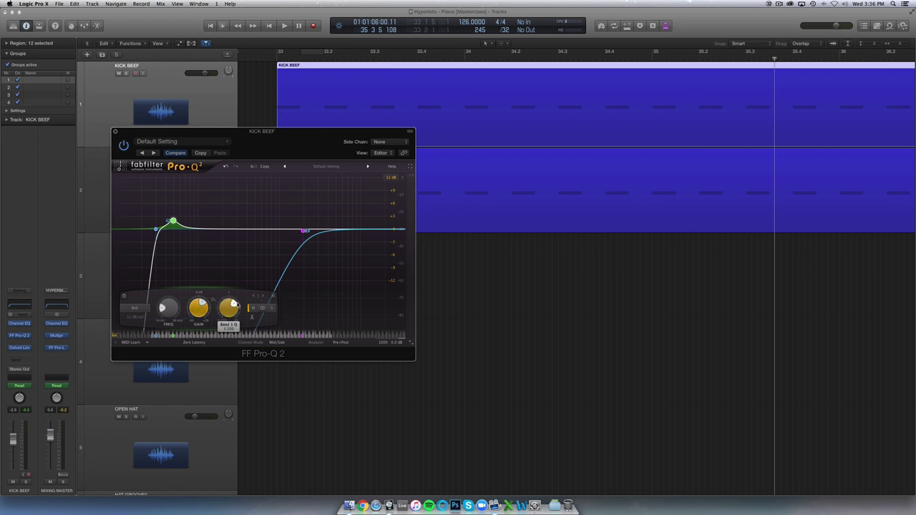
pyautogui.scroll(3, 232, 305)
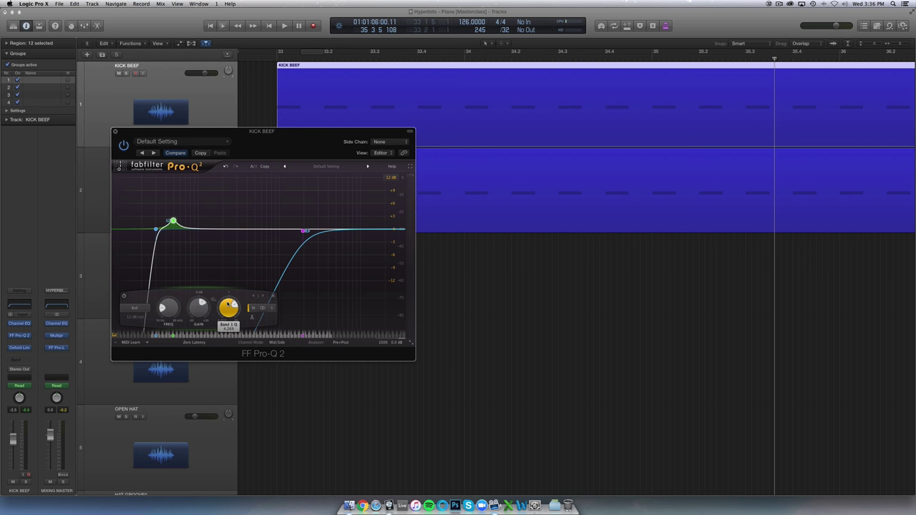
pyautogui.click(115, 131)
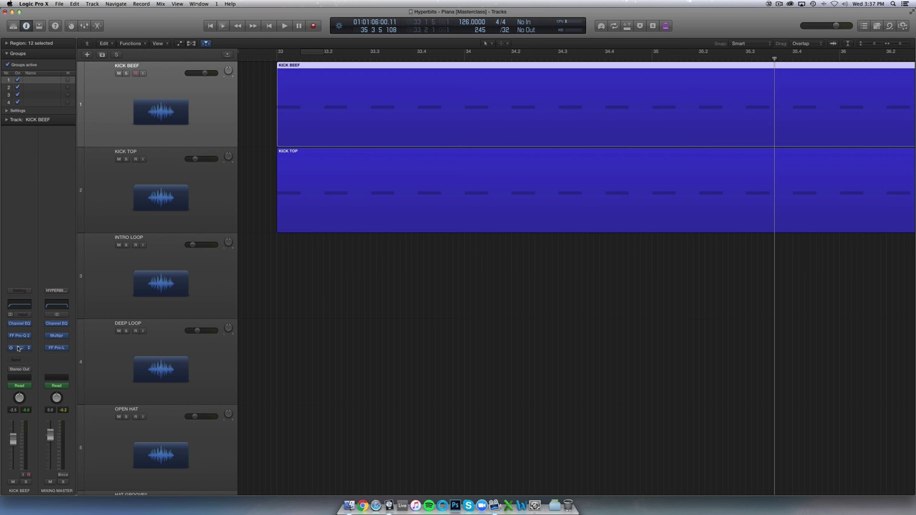
# - Review the Oxford Limiter settings on the KICK BEEF track
pyautogui.click(19, 347)
pyautogui.moveTo(165, 165); pyautogui.dragTo(169, 143)
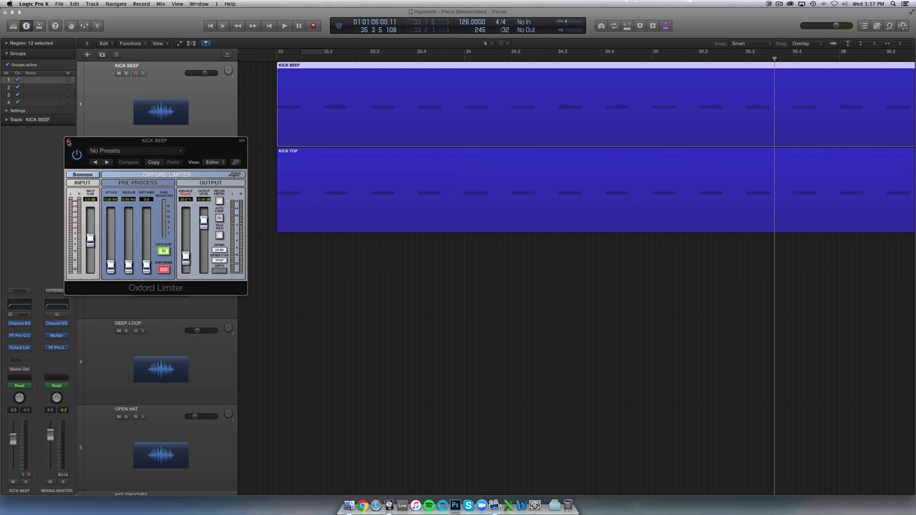
pyautogui.click(68, 141)
# - Solo the KICK TOP track and play it from bar 33
pyautogui.click(160, 195)
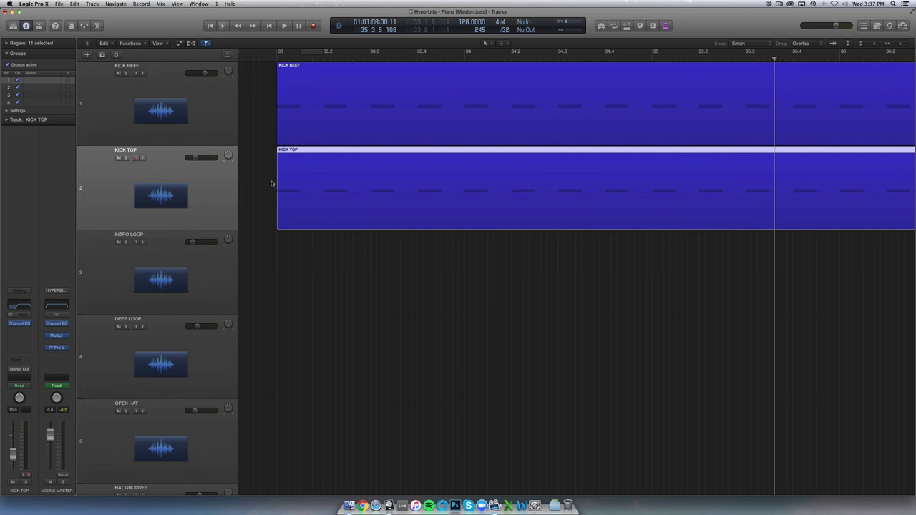
pyautogui.press('s')
pyautogui.click(277, 59)
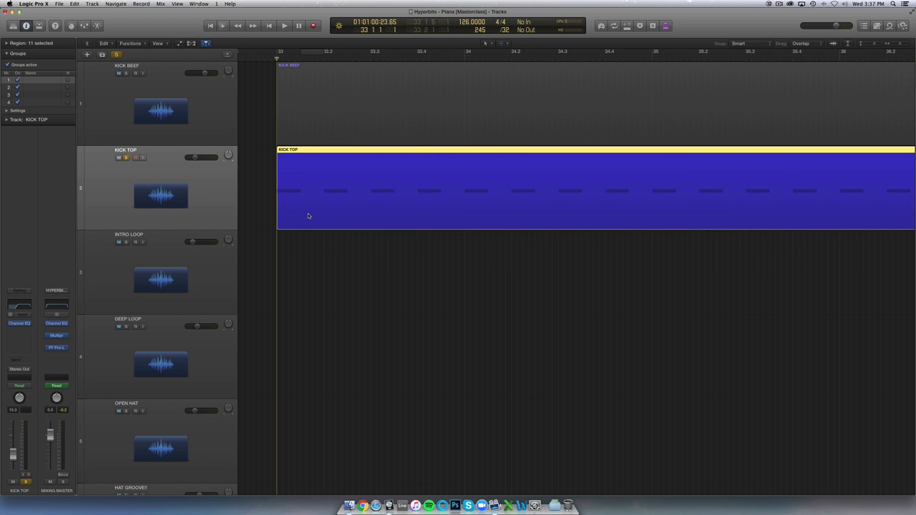
pyautogui.press('space')
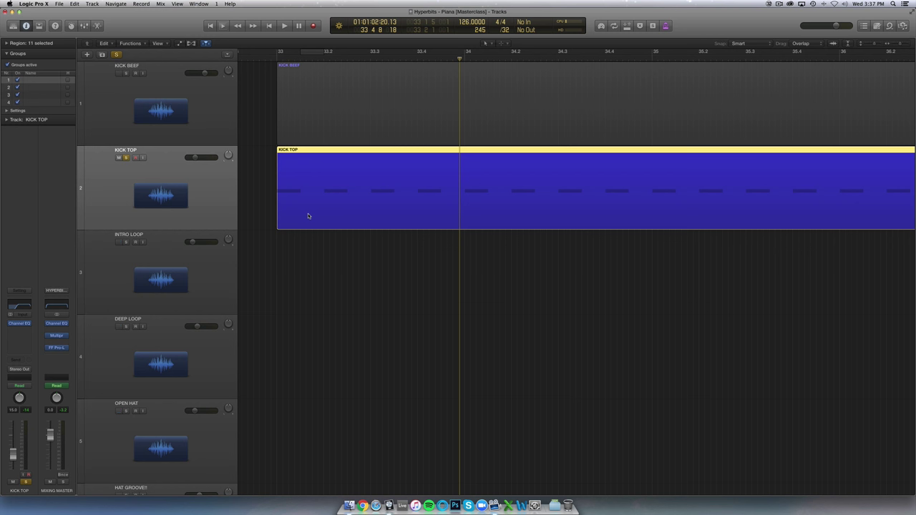
# - Play KICK BEEF and KICK TOP soloed together, switching KICK TOP's solo to compare, and finish with only KICK TOP soloed
pyautogui.click(126, 73)
pyautogui.click(129, 158)
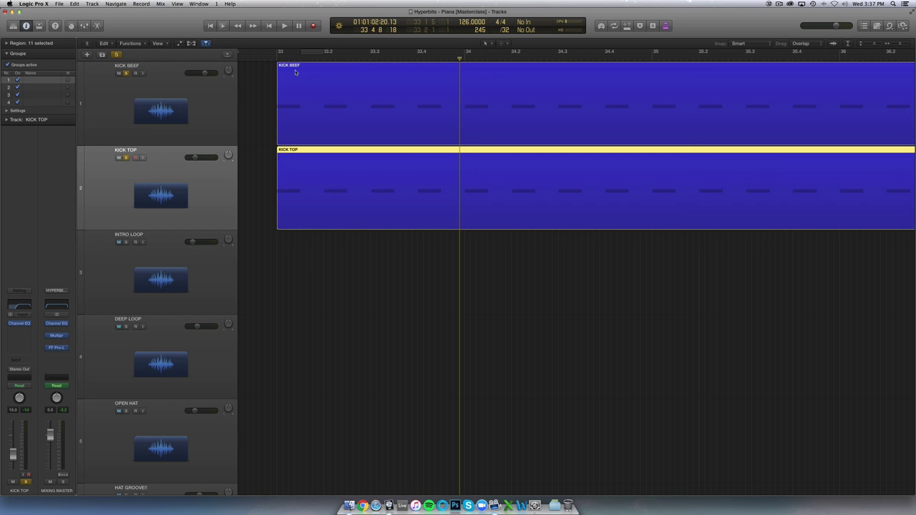
pyautogui.press('space')
pyautogui.press('super+Left')
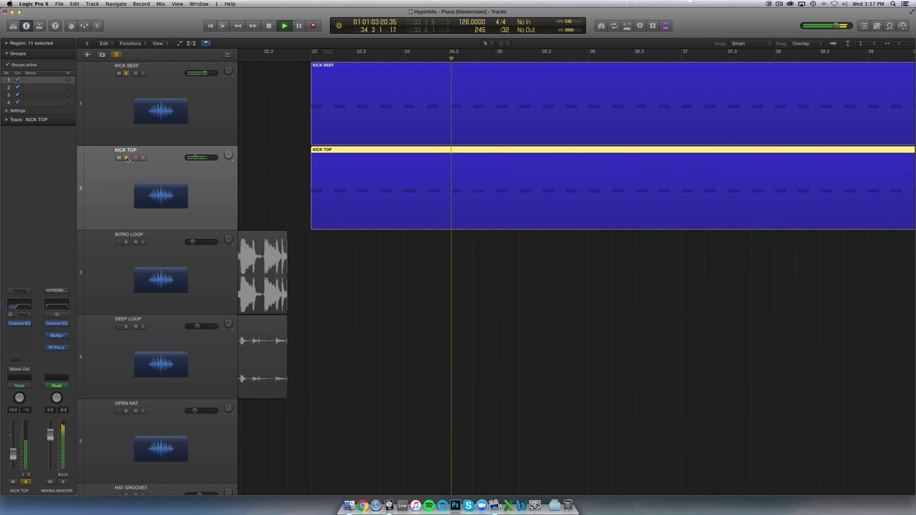
pyautogui.click(127, 158)
pyautogui.keyDown('alt'); pyautogui.click(128, 158); pyautogui.keyUp('alt')
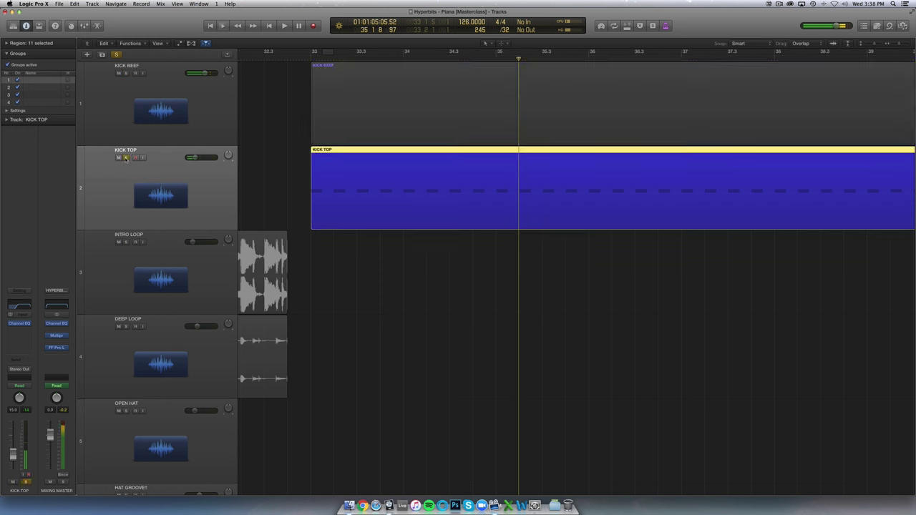
# - Turn off the solo on KICK TOP and select the INTRO LOOP track, bringing its regions from bar 1 into view
pyautogui.keyDown('alt'); pyautogui.click(127, 158); pyautogui.keyUp('alt')
pyautogui.hscroll(-10, 260, 167)
pyautogui.click(158, 252)
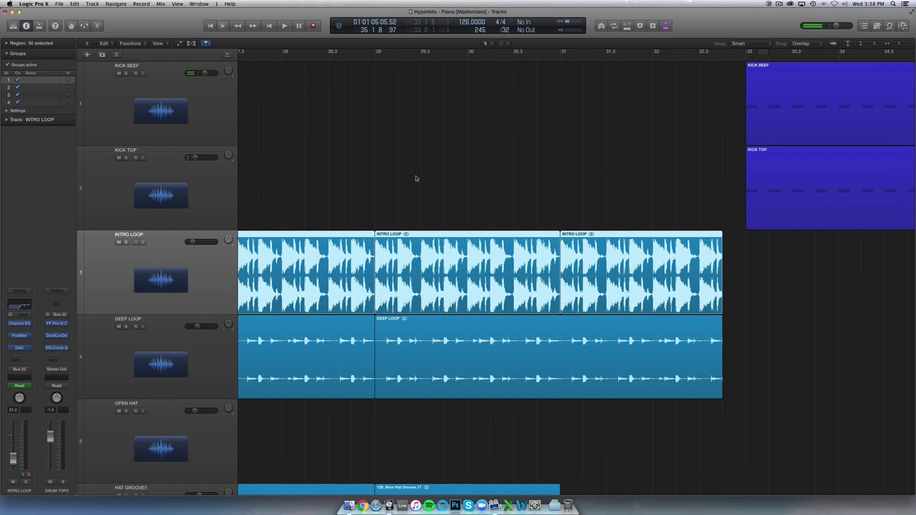
pyautogui.press('super+Up')
pyautogui.press('super+Up')
pyautogui.press('super+Left')
pyautogui.press('super+Left')
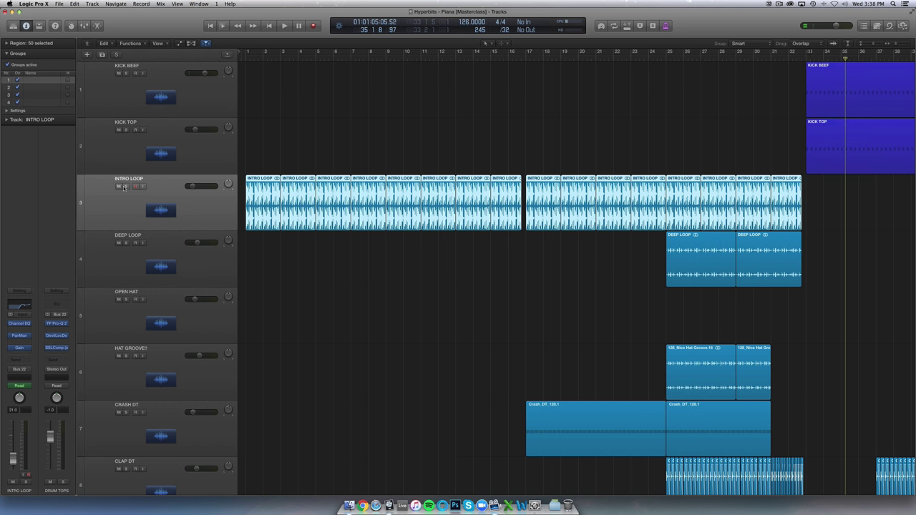
# - Solo the INTRO LOOP track and play it from bar 7
pyautogui.click(126, 186)
pyautogui.click(352, 59)
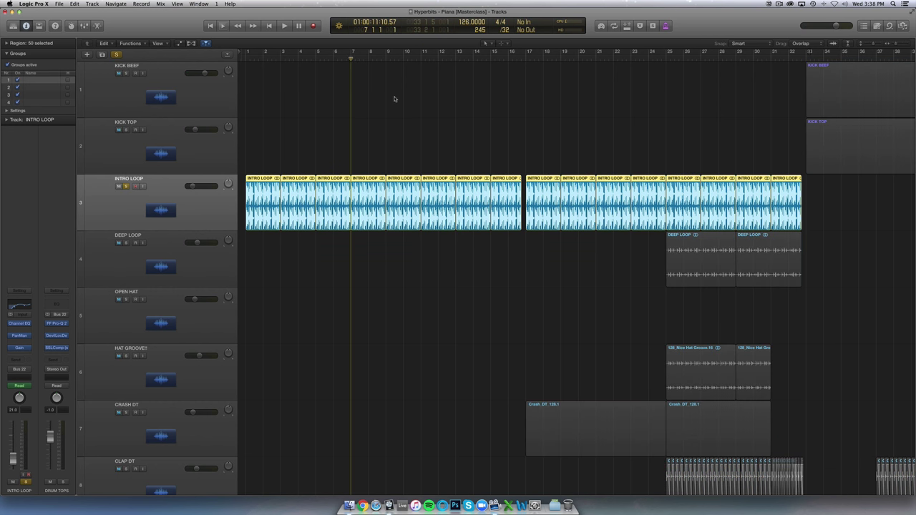
pyautogui.press('space')
pyautogui.press('super+Down')
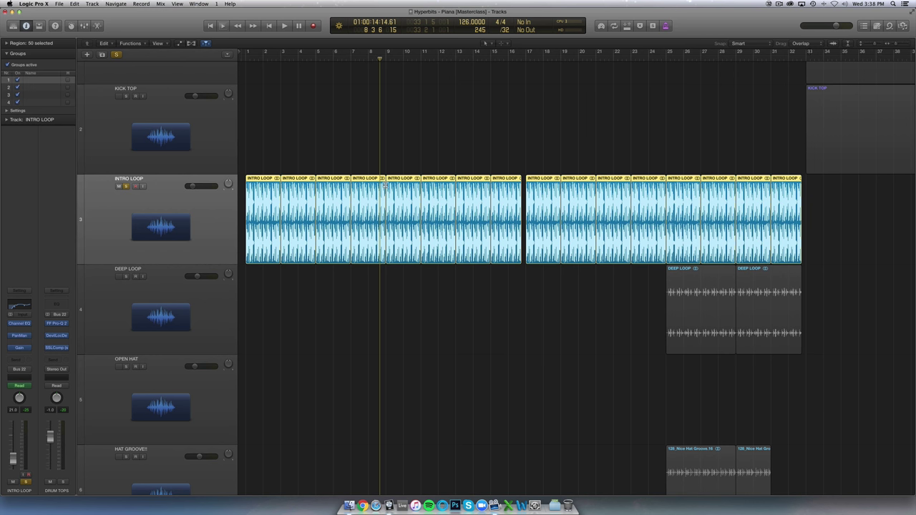
# - Review the Channel EQ on INTRO LOOP and play the loop while bypassing and re-enabling the EQ to compare
pyautogui.click(20, 305)
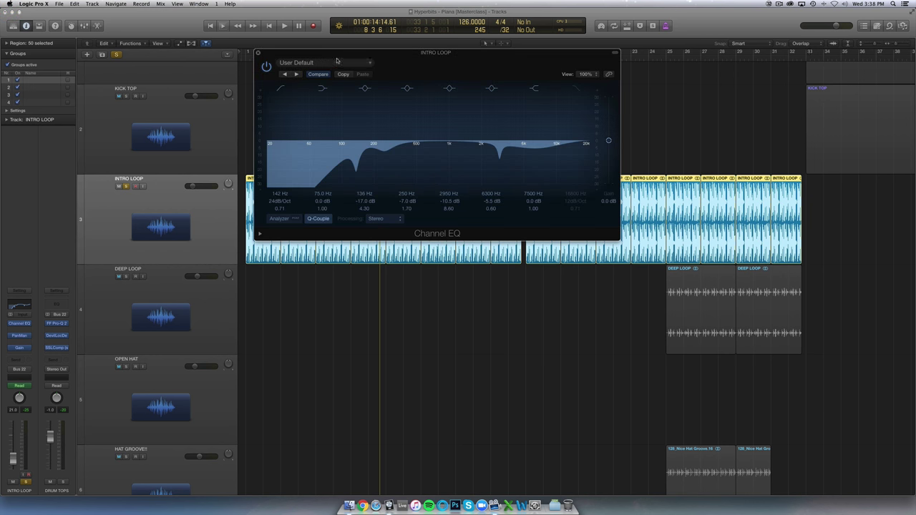
pyautogui.moveTo(336, 60); pyautogui.dragTo(485, 139)
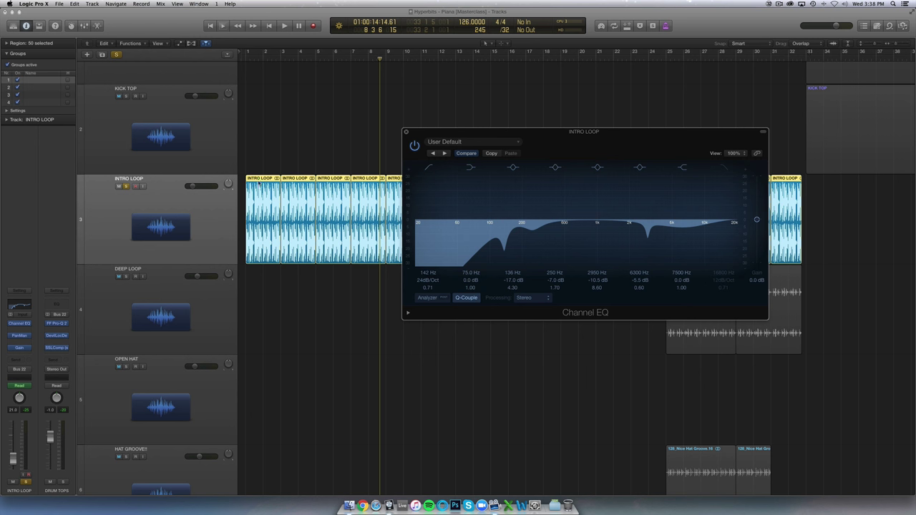
pyautogui.click(126, 187)
pyautogui.click(126, 187)
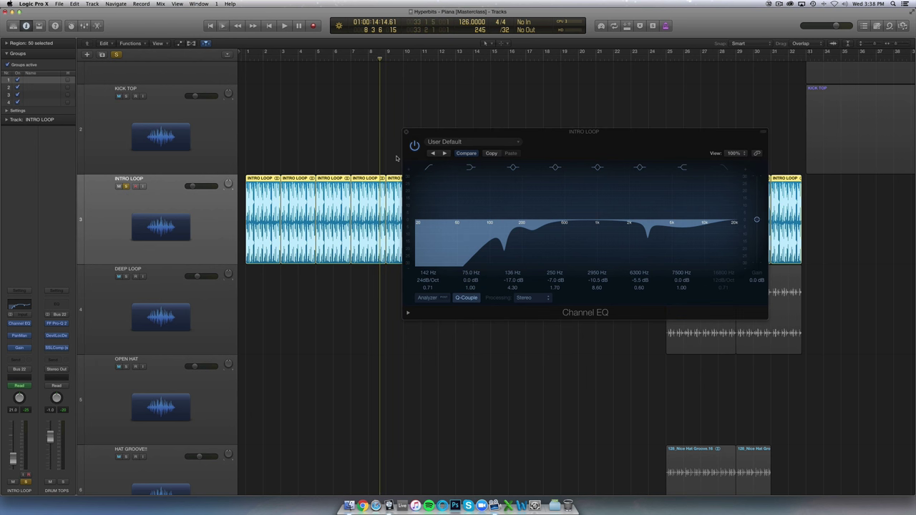
pyautogui.press('space')
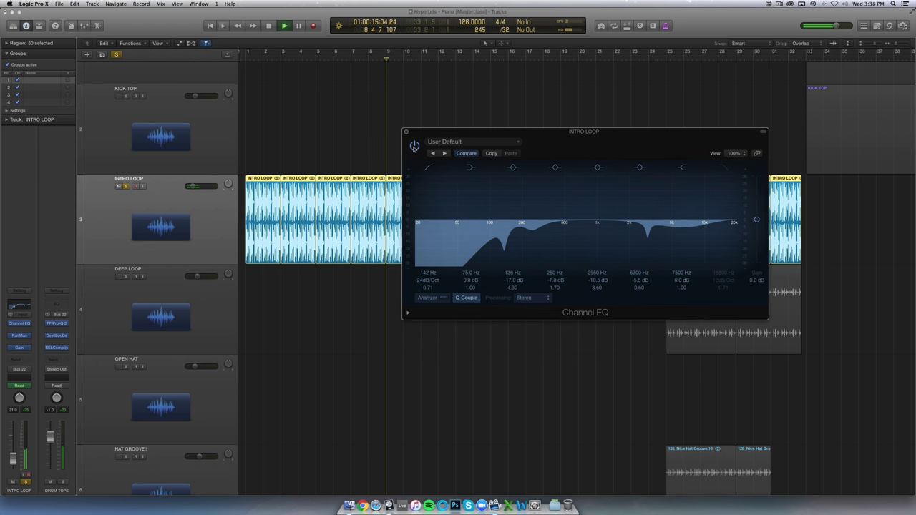
pyautogui.click(414, 146)
pyautogui.click(414, 146)
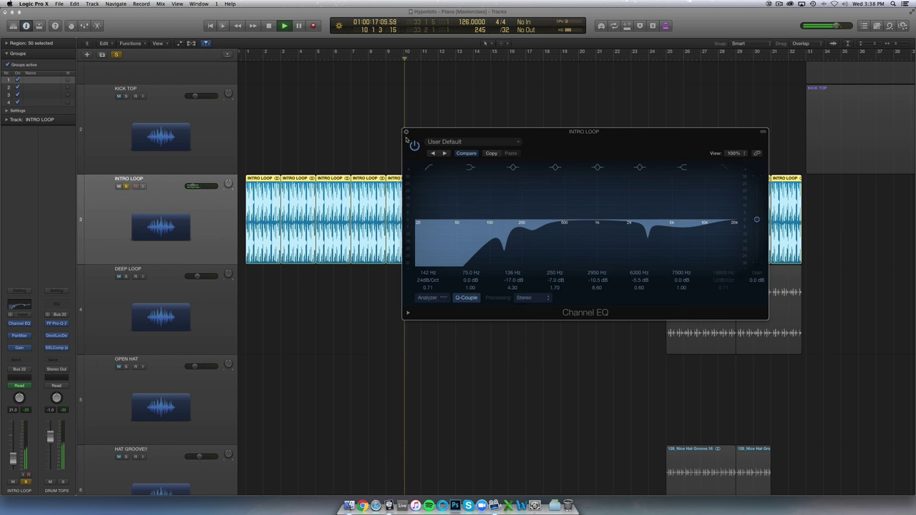
pyautogui.press('space')
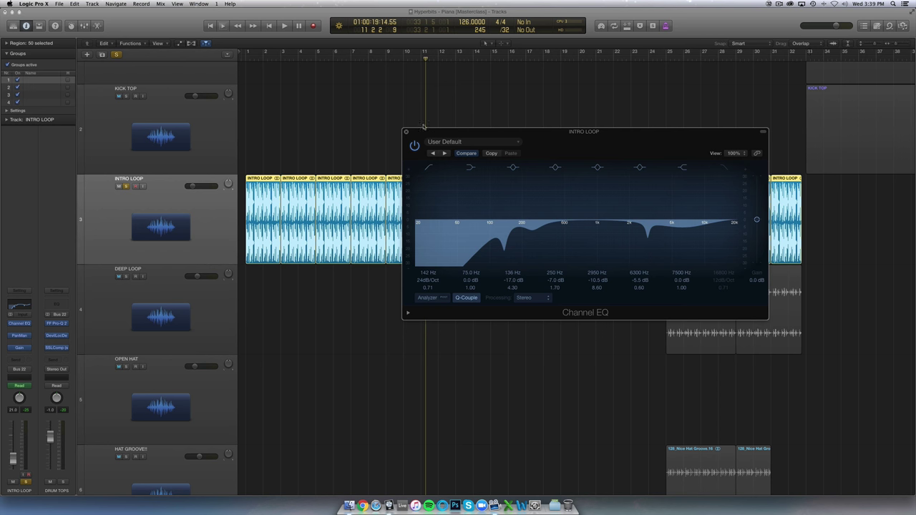
pyautogui.click(405, 132)
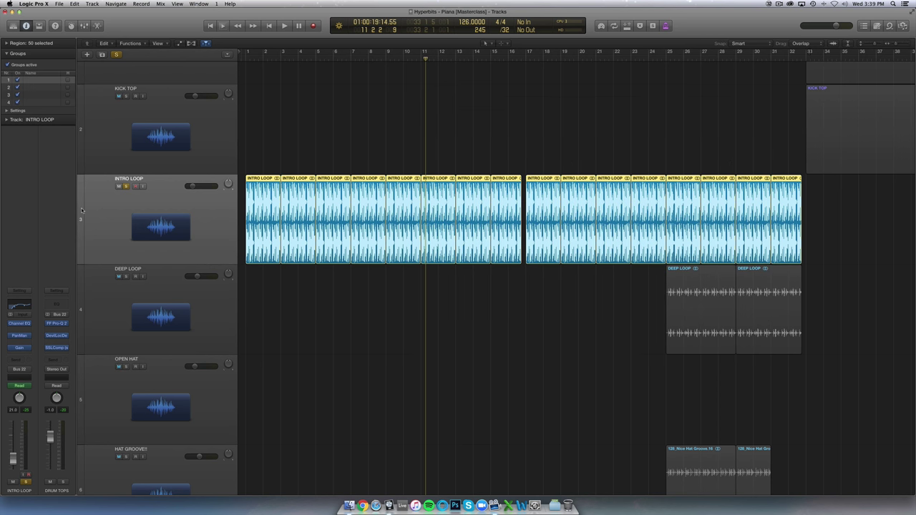
# - Review the PanMan plug-in on INTRO LOOP while playing the soloed loop to hear its panning
pyautogui.click(19, 335)
pyautogui.moveTo(171, 44); pyautogui.dragTo(412, 294)
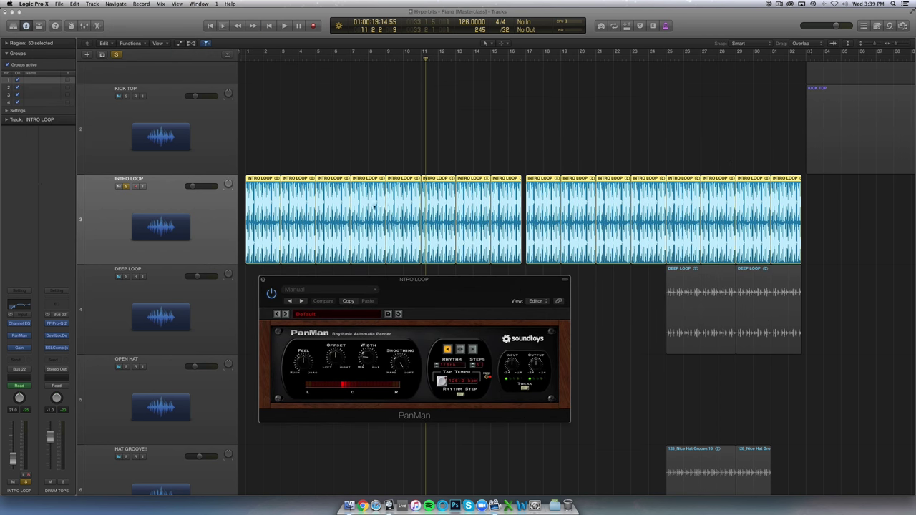
pyautogui.press('super+Up')
pyautogui.press('super+Up')
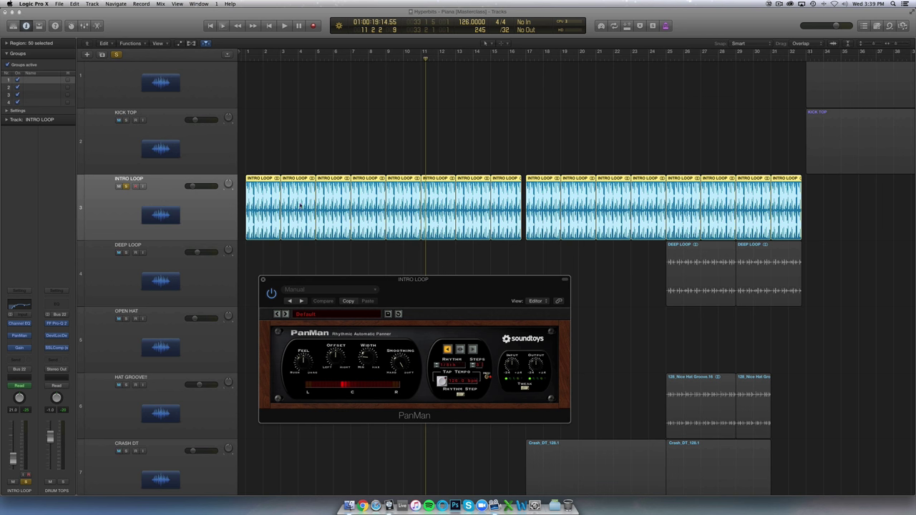
pyautogui.moveTo(417, 281); pyautogui.dragTo(425, 306)
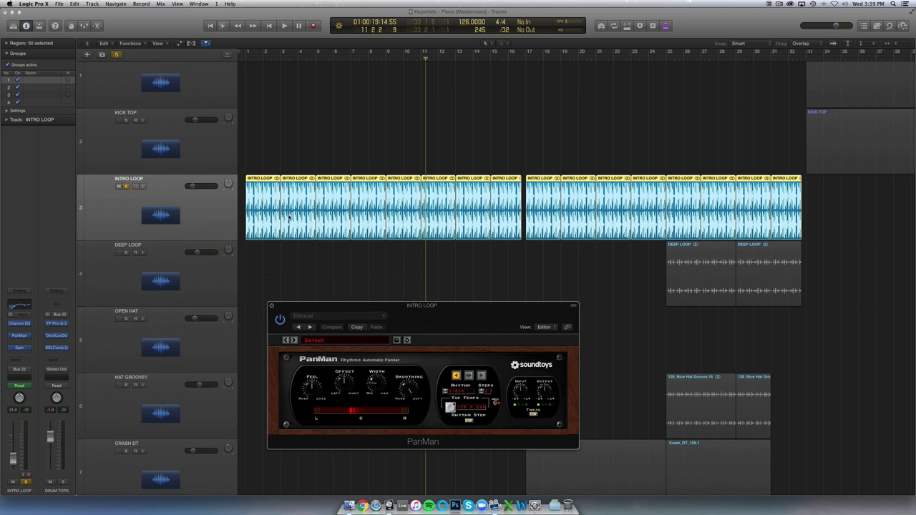
pyautogui.click(127, 187)
pyautogui.click(126, 187)
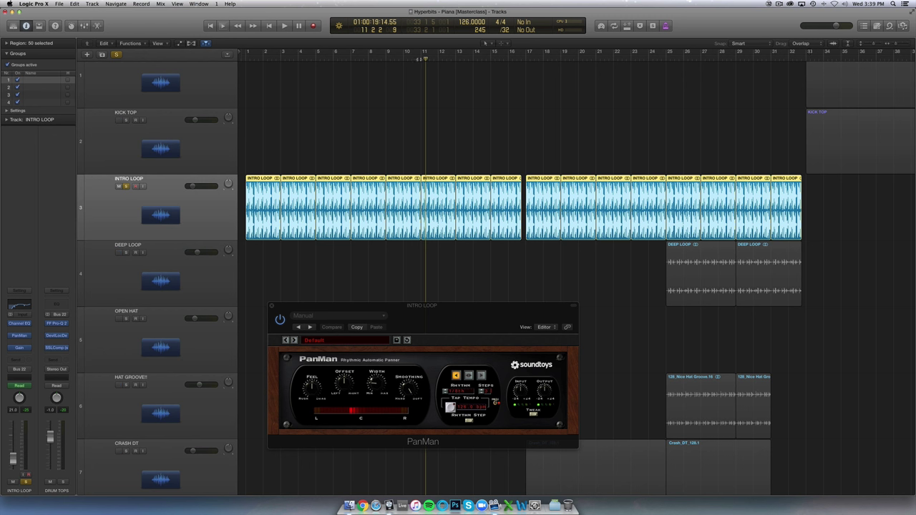
pyautogui.press('space')
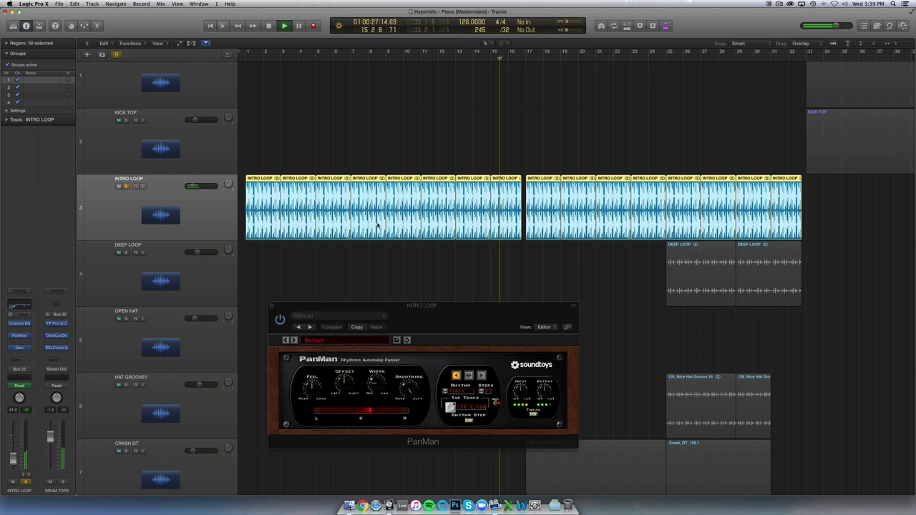
pyautogui.press('space')
# - Close PanMan, solo only the DEEP LOOP track and play it from bar 25
pyautogui.click(177, 289)
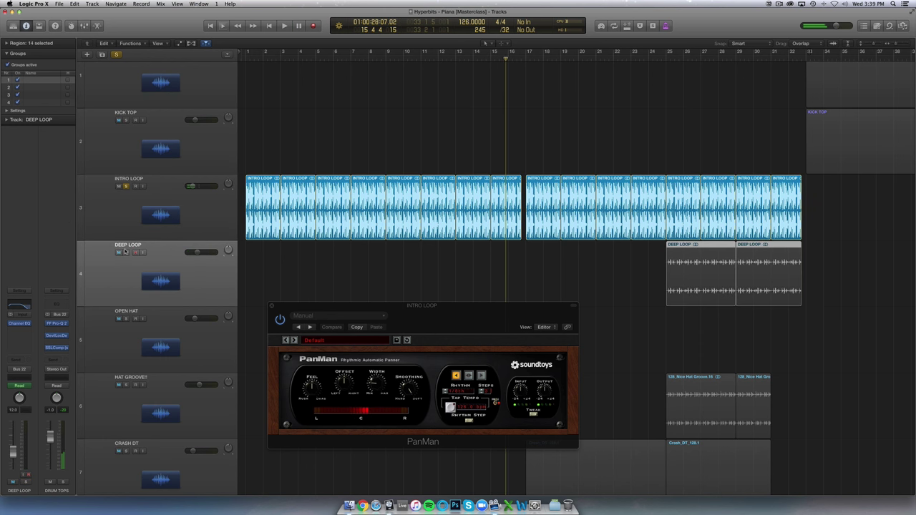
pyautogui.hscroll(5, 465, 214)
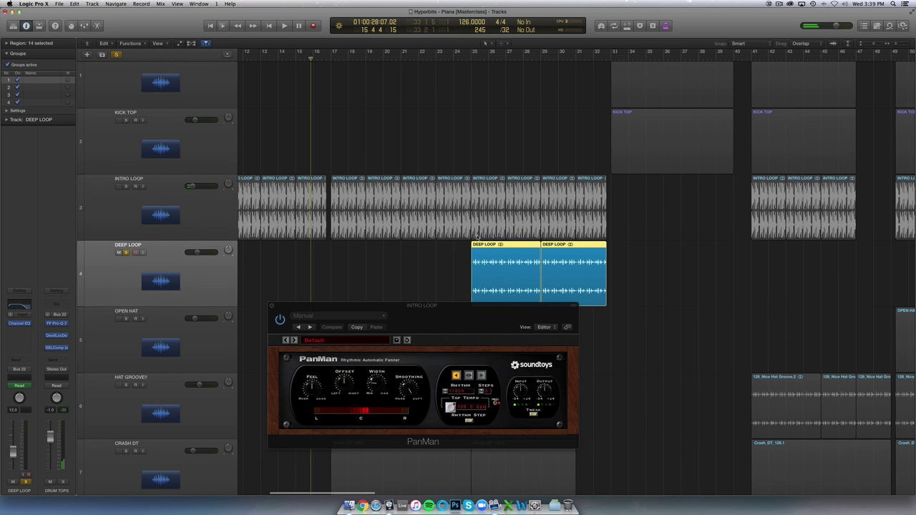
pyautogui.click(271, 307)
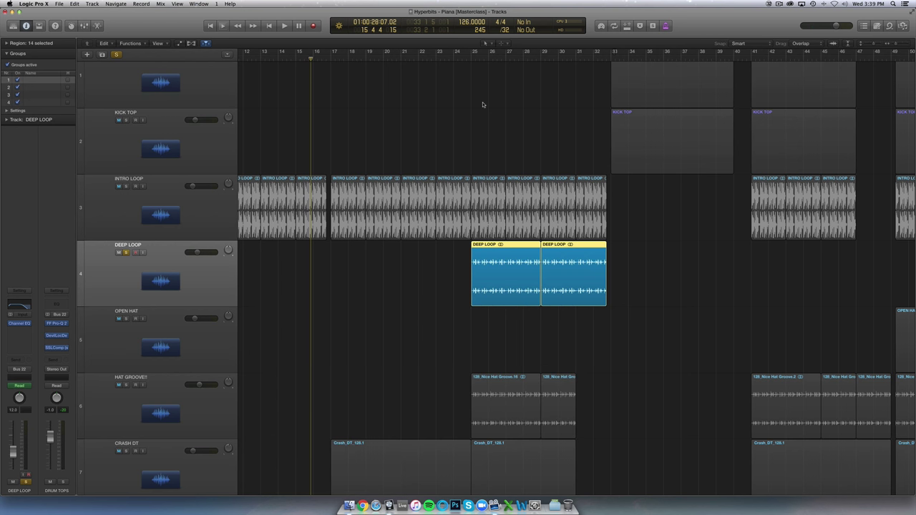
pyautogui.click(471, 60)
pyautogui.press('space')
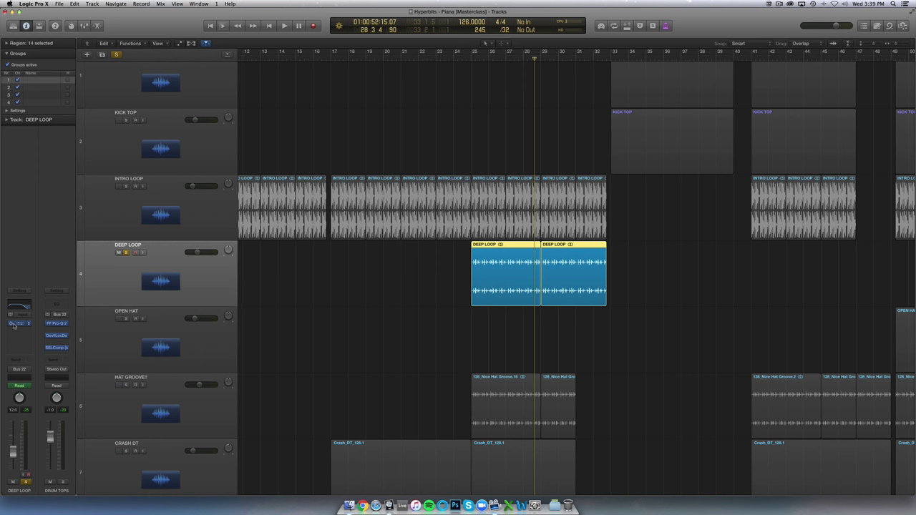
# - Turn off the solo on DEEP LOOP and examine where its regions fall across the arrangement
pyautogui.scroll(-1, 326, 252)
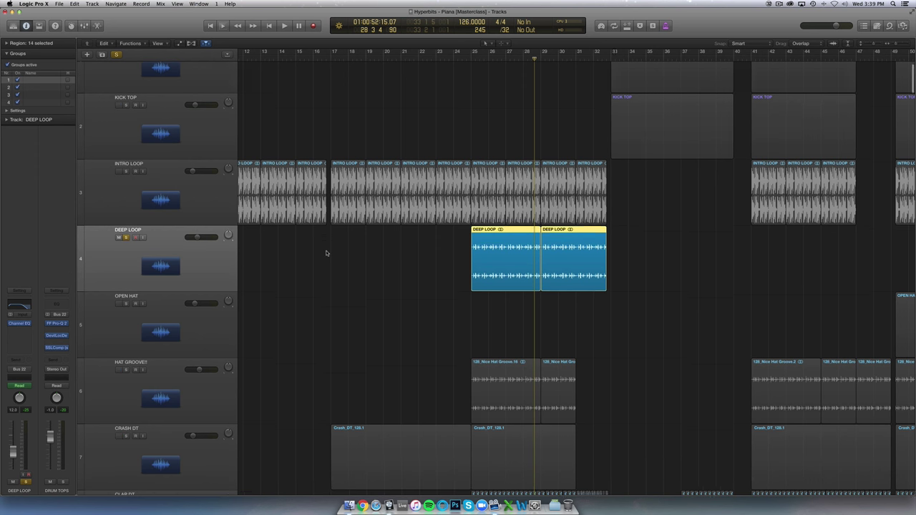
pyautogui.press('super+Left')
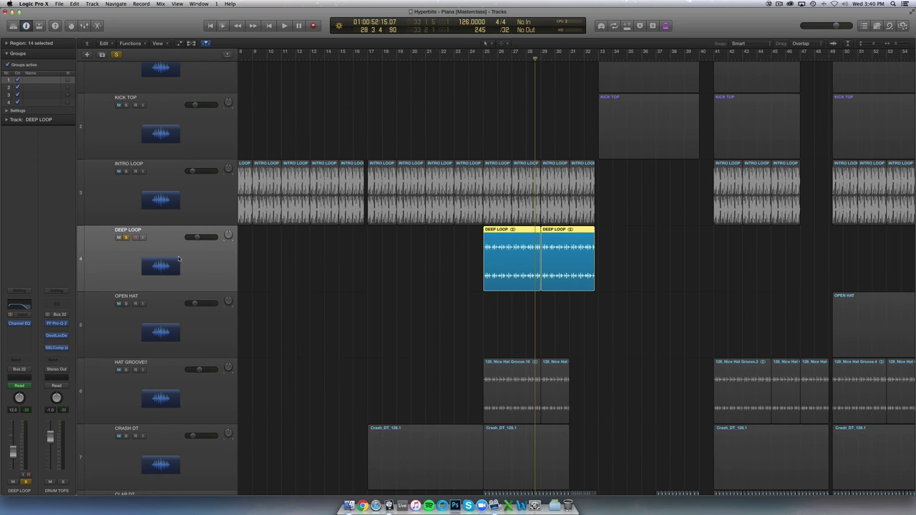
pyautogui.click(127, 238)
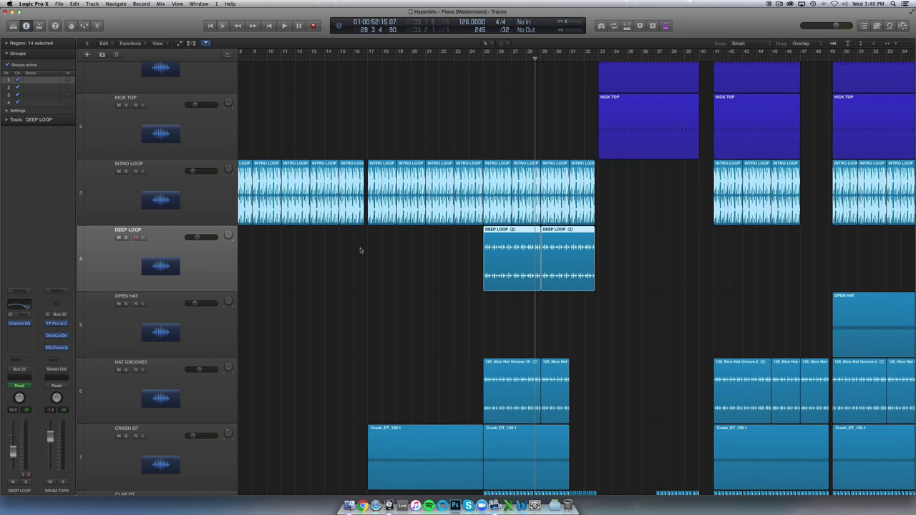
pyautogui.hscroll(3, 361, 250)
pyautogui.press('super+Left')
pyautogui.hscroll(5, 339, 250)
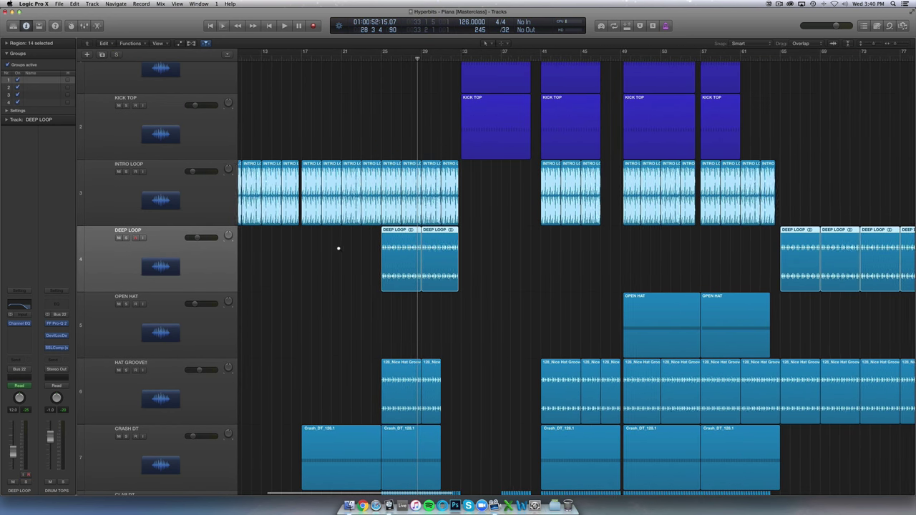
pyautogui.press('super+Left')
pyautogui.press('super+Left')
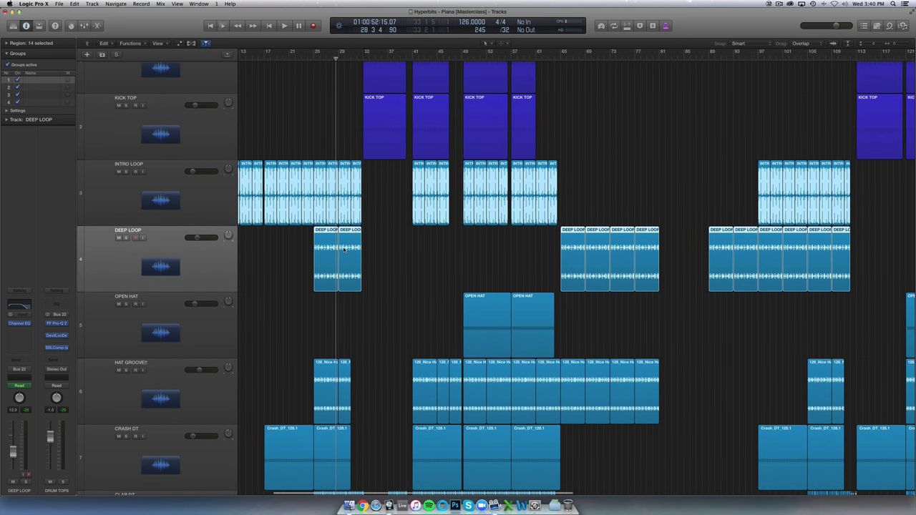
# - Select the OPEN HAT track and play the full arrangement from bar 49
pyautogui.click(172, 325)
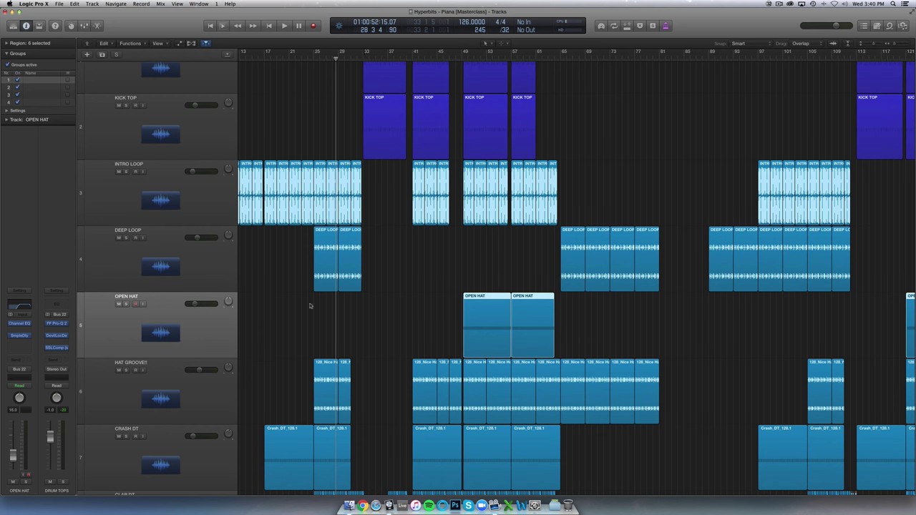
pyautogui.press('super+Up')
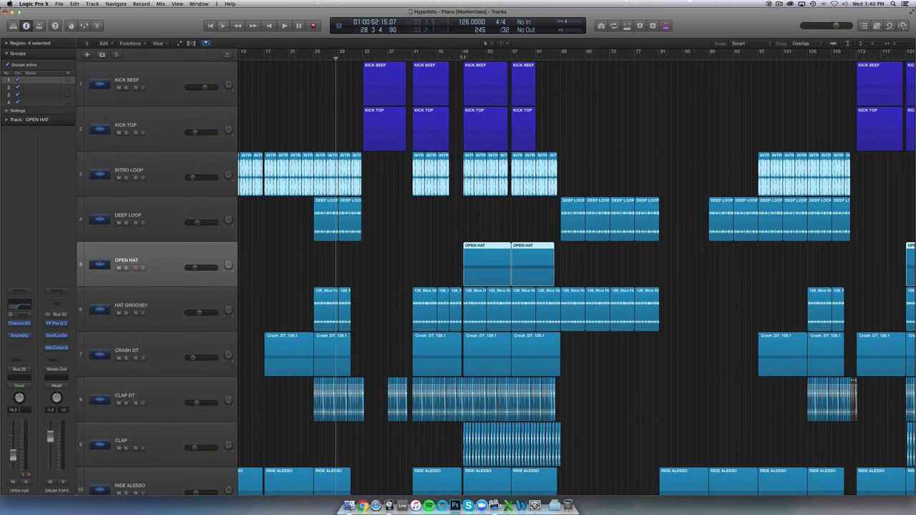
pyautogui.click(463, 57)
pyautogui.press('space')
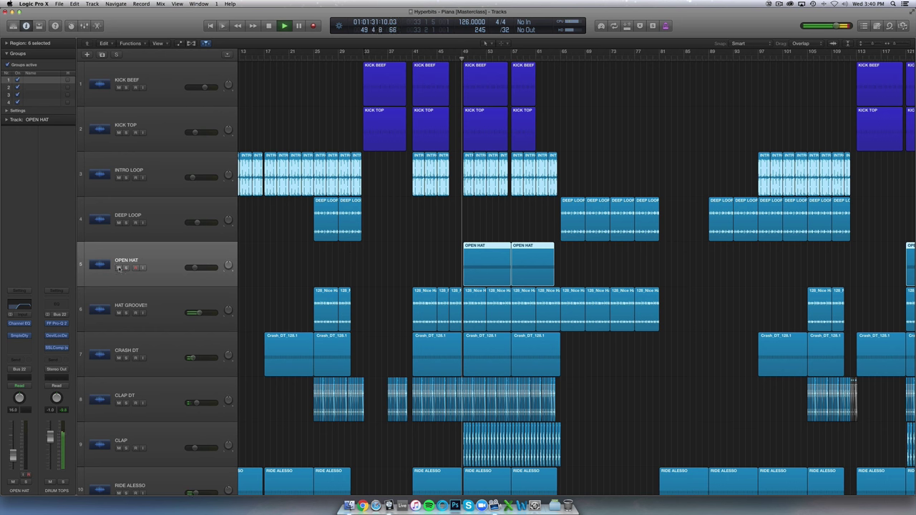
# - Solo OPEN HAT during playback and review the Sample Delay plug-in on its channel
pyautogui.press('s')
pyautogui.press('super+Right')
pyautogui.press('super+Right')
pyautogui.press('super+Right')
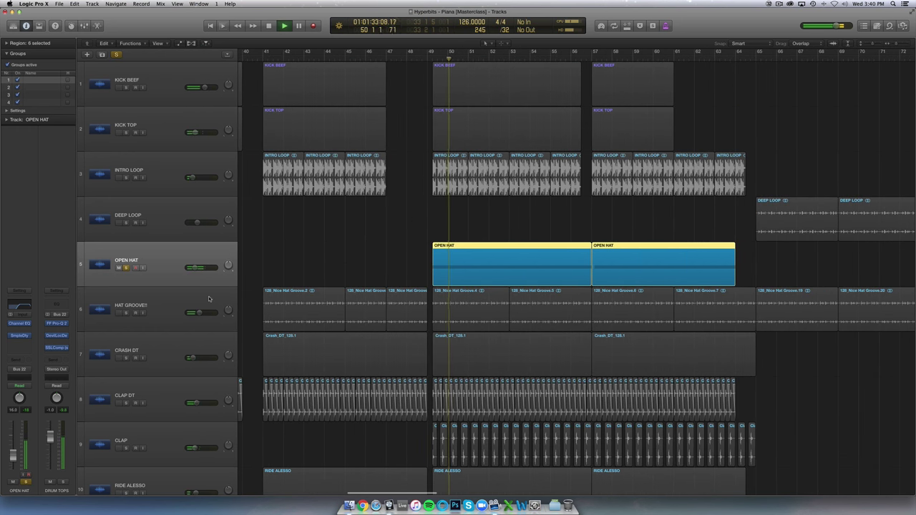
pyautogui.click(20, 337)
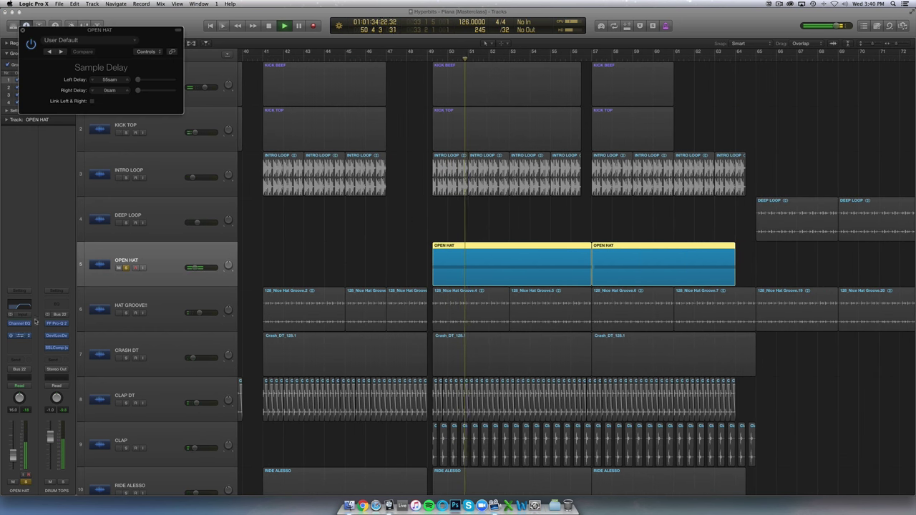
pyautogui.click(341, 224)
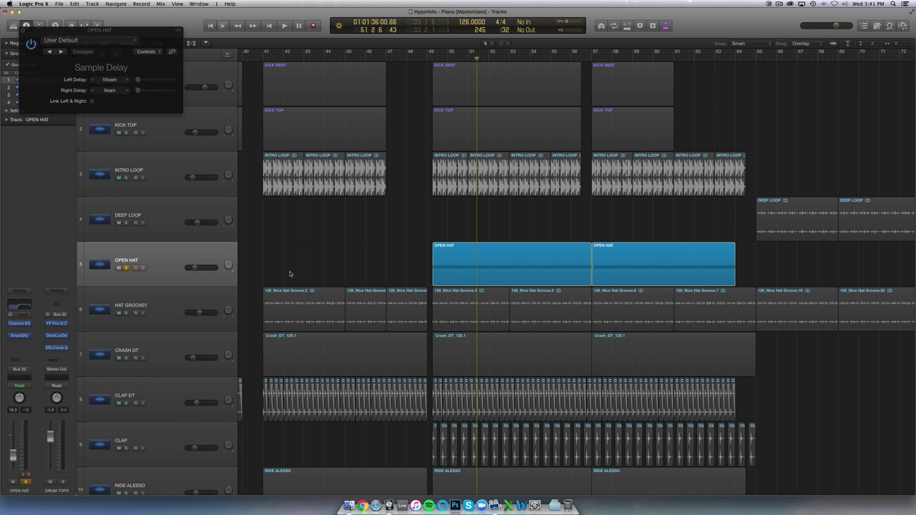
# - Solo only the HAT GROOVE!! track and play it from bar 41
pyautogui.click(150, 304)
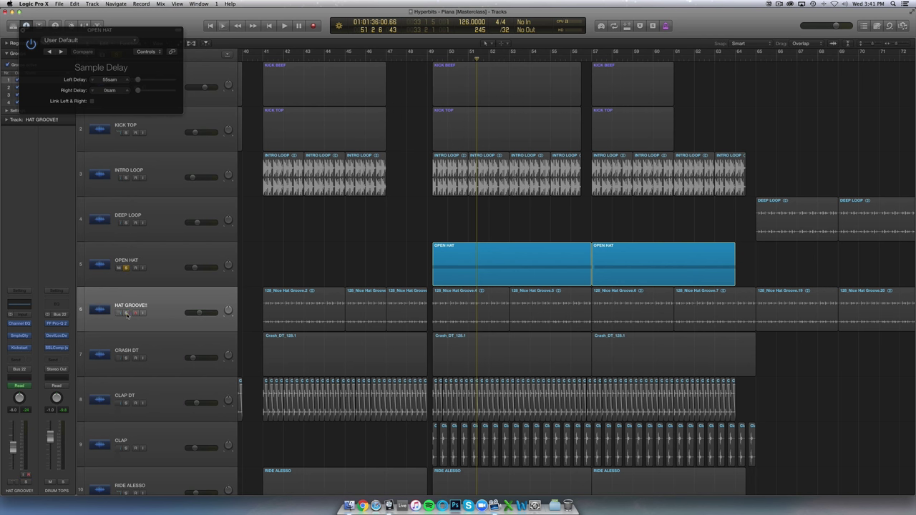
pyautogui.click(131, 313)
pyautogui.hotkey('shift', 'space')
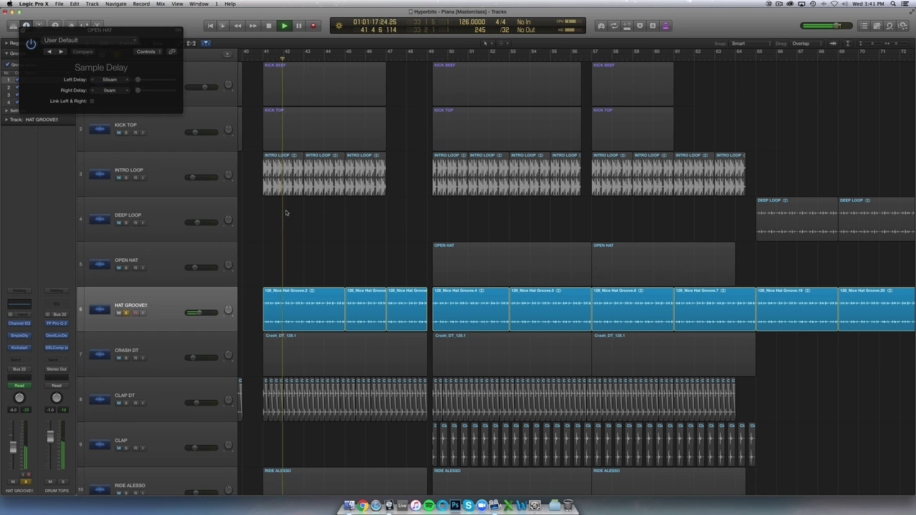
pyautogui.press('super+Left')
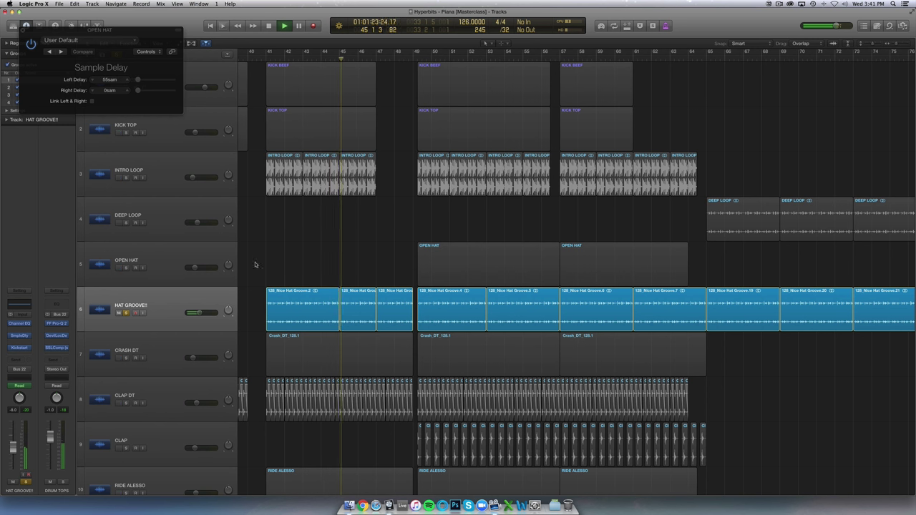
pyautogui.click(20, 335)
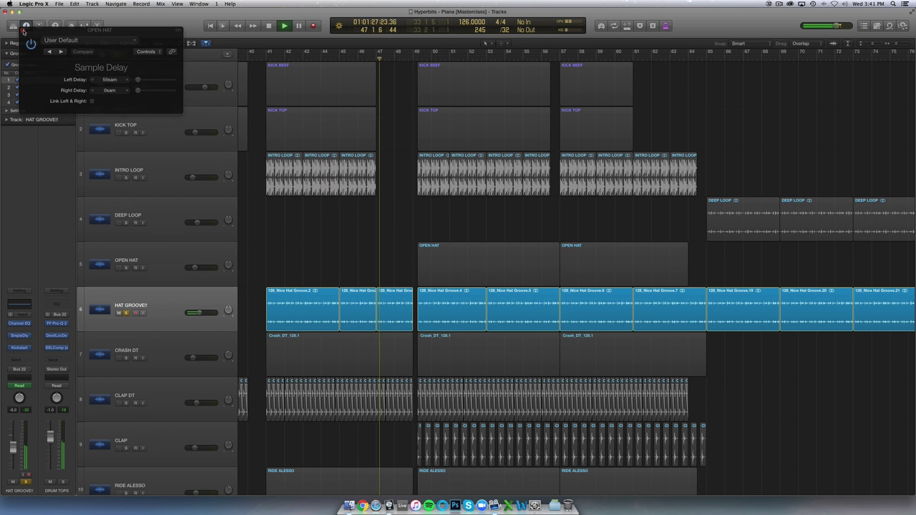
# - Enable a low cut at 980 Hz with the analyzer on in HAT GROOVE!!'s Channel EQ, and turn off the track's solo
pyautogui.click(29, 36)
pyautogui.click(22, 307)
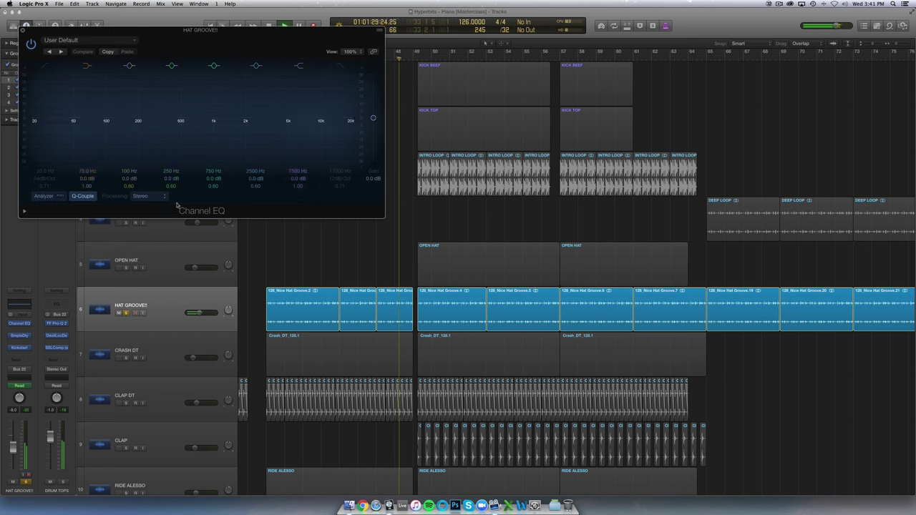
pyautogui.click(47, 66)
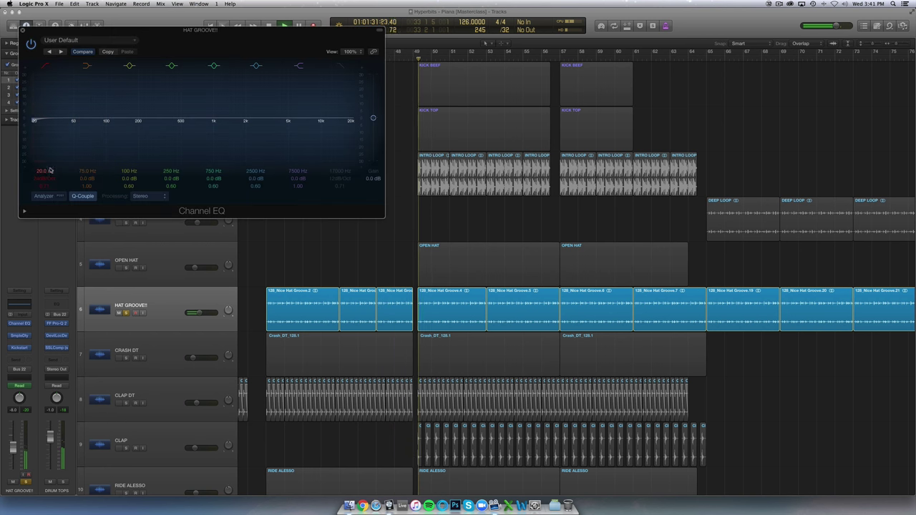
pyautogui.moveTo(49, 171); pyautogui.dragTo(49, 128)
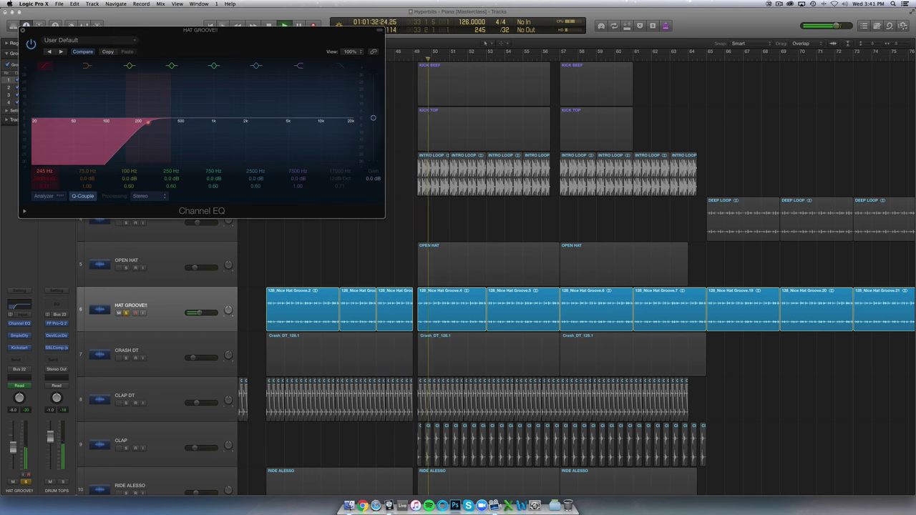
pyautogui.click(44, 196)
pyautogui.moveTo(47, 172); pyautogui.dragTo(47, 147)
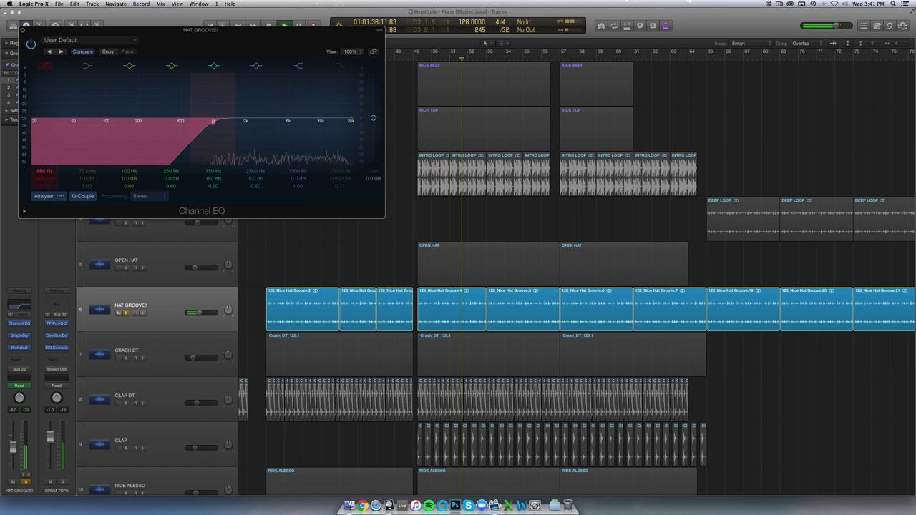
pyautogui.click(23, 30)
pyautogui.click(126, 313)
pyautogui.press('space')
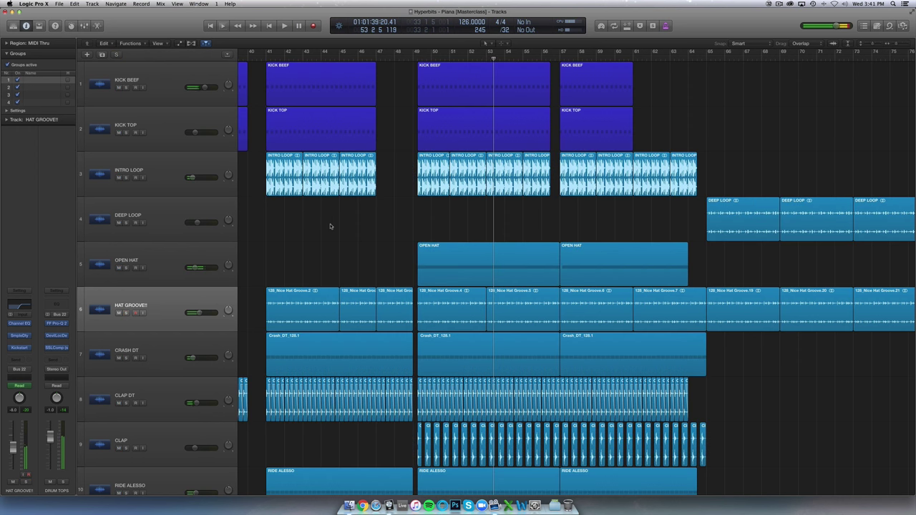
# - Solo the CRASH DT track and play it from bar 41
pyautogui.press('super+Left')
pyautogui.press('super+Left')
pyautogui.press('super+Left')
pyautogui.press('super+Left')
pyautogui.click(179, 353)
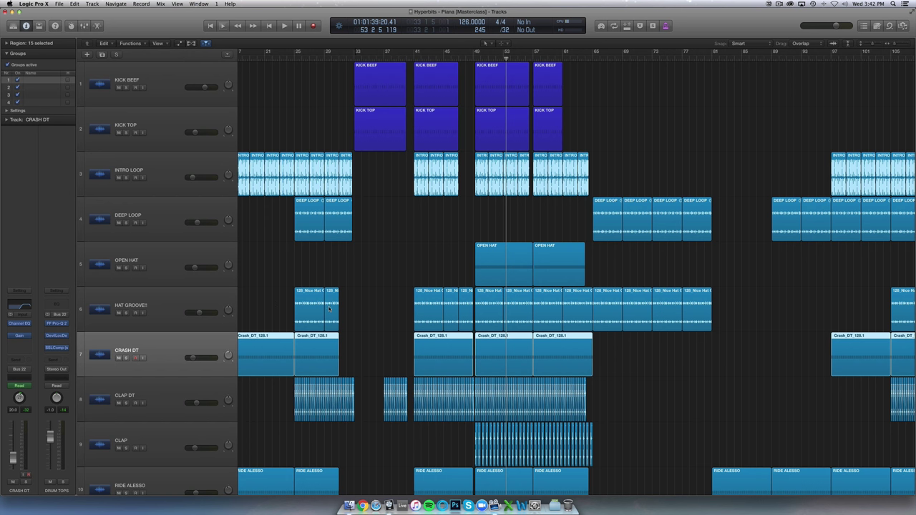
pyautogui.press('super+Right')
pyautogui.press('super+Right')
pyautogui.hscroll(3, 196, 383)
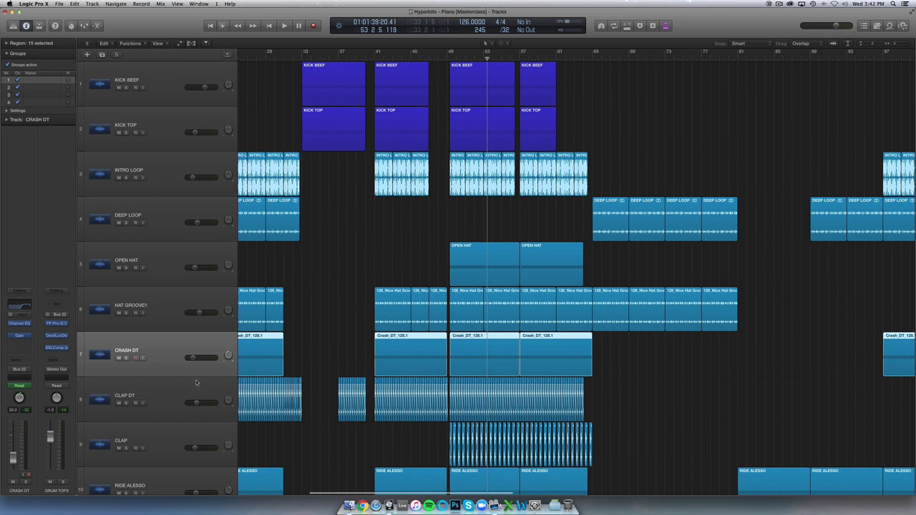
pyautogui.click(127, 358)
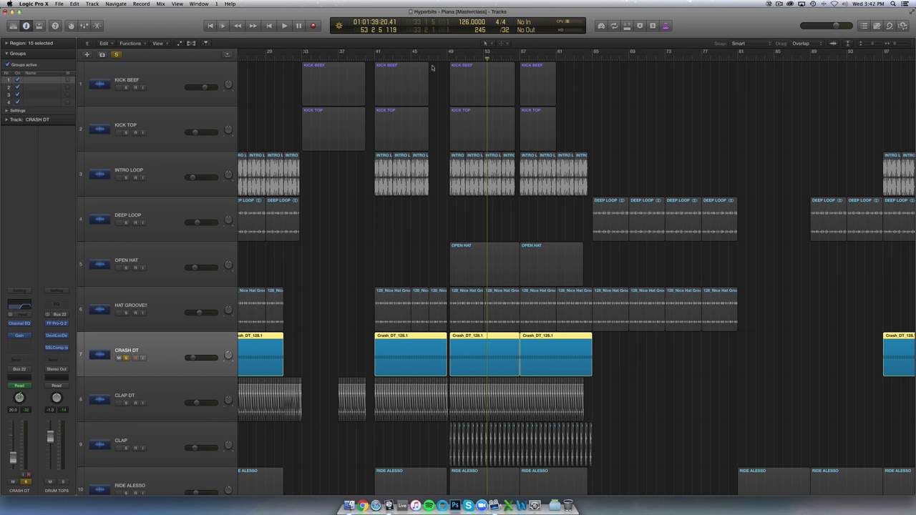
pyautogui.click(374, 58)
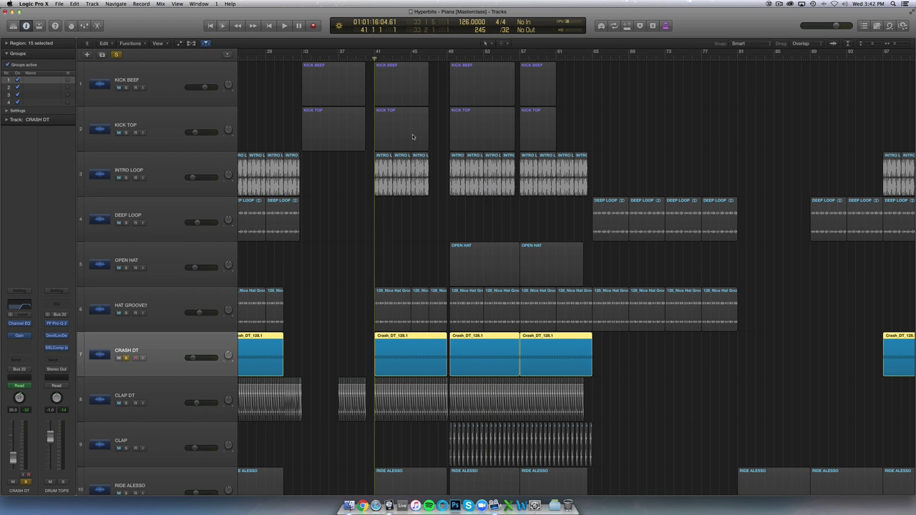
pyautogui.press('space')
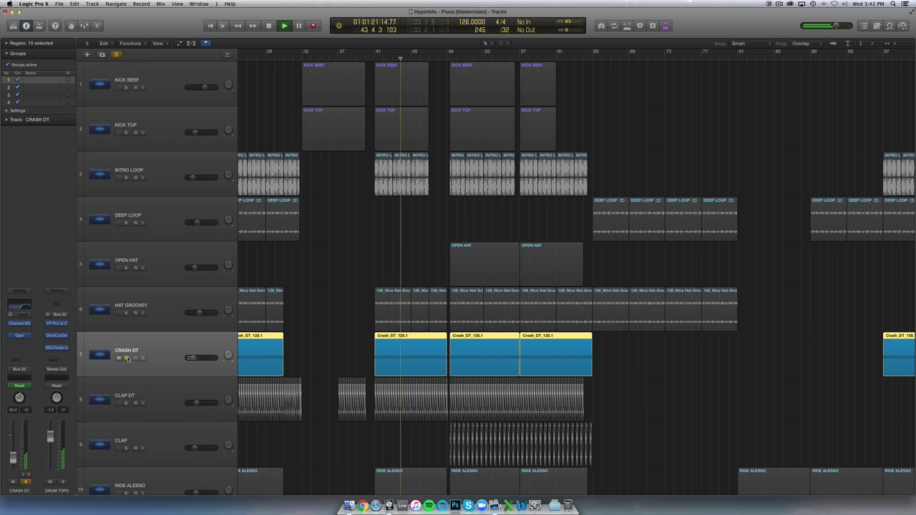
# - Turn off CRASH DT's solo and compare the full mix with the track muted and unmuted
pyautogui.click(126, 357)
pyautogui.click(119, 357)
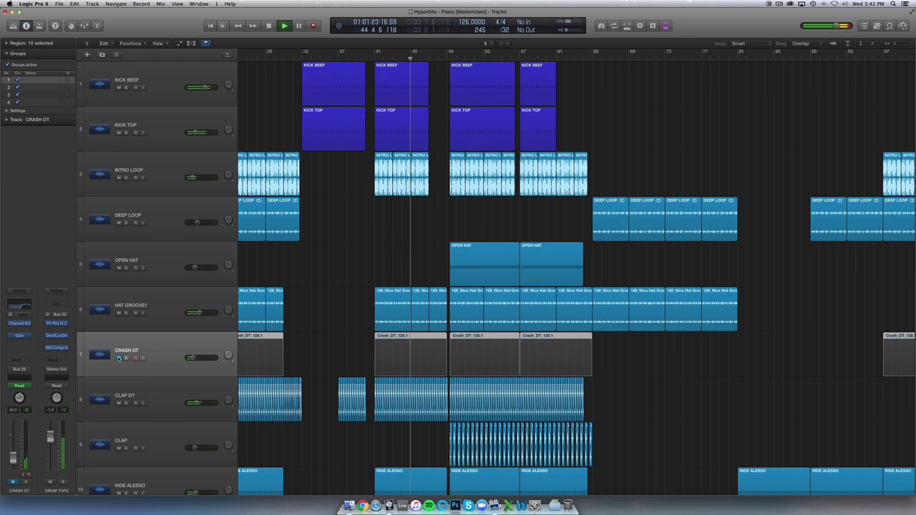
pyautogui.click(119, 357)
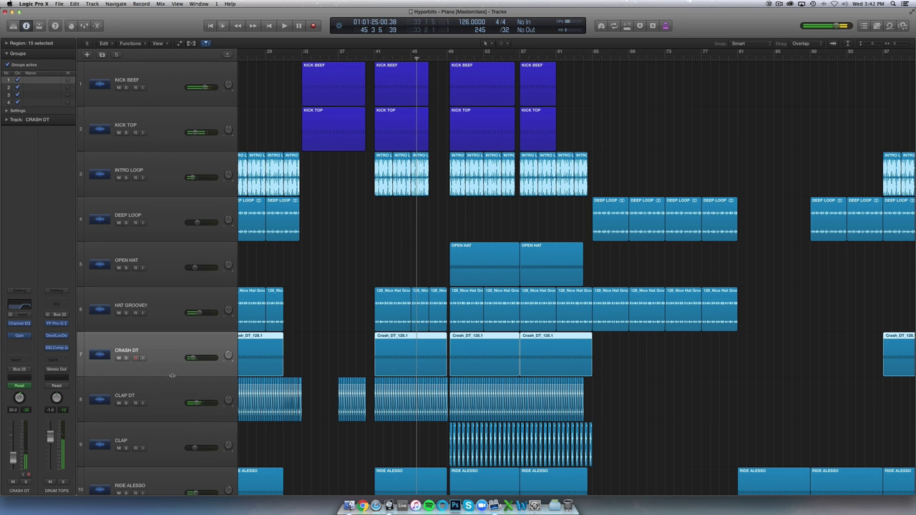
# - Solo the CLAP DT track, resume playback from bar 45 and review its regions among the other drum tracks
pyautogui.click(147, 402)
pyautogui.click(127, 402)
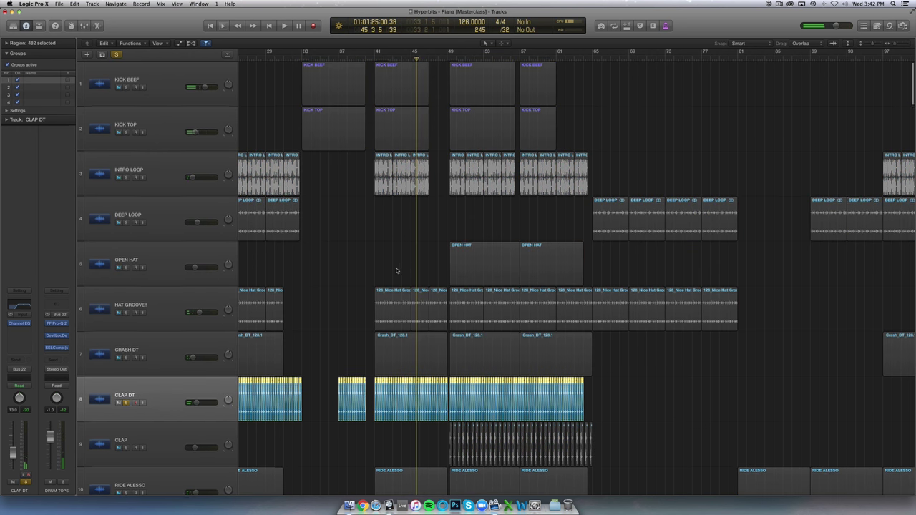
pyautogui.scroll(-4, 397, 270)
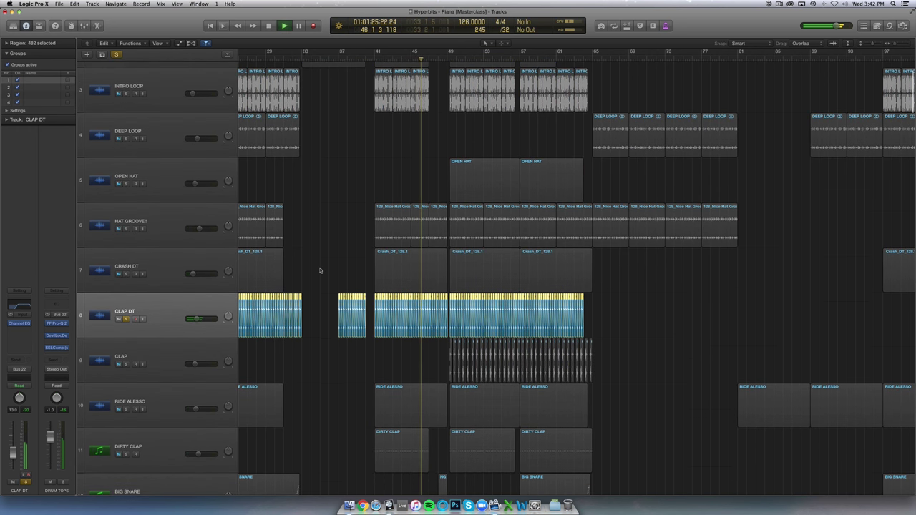
pyautogui.scroll(-1, 320, 270)
pyautogui.hscroll(-2, 320, 270)
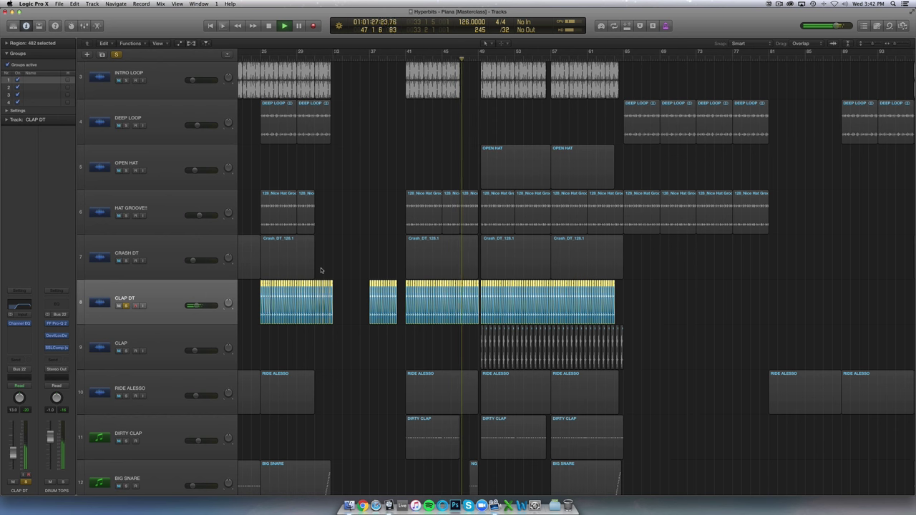
pyautogui.press('super+Up')
pyautogui.press('super+Up')
pyautogui.press('super+Up')
pyautogui.press('super+Up')
pyautogui.press('super+Up')
pyautogui.press('super+Up')
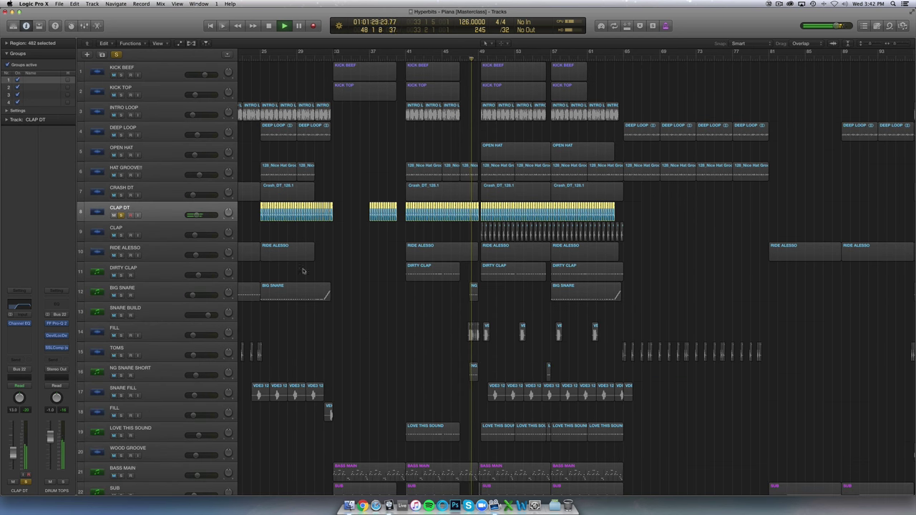
# - Solo RIDE ALESSO in place of CLAP DT during playback and examine where its regions fall
pyautogui.click(121, 251)
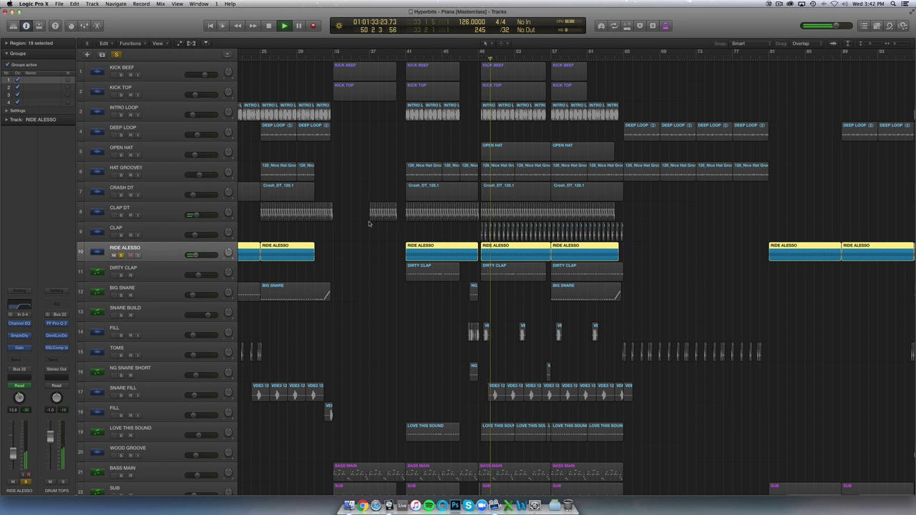
pyautogui.press('super+Down')
pyautogui.press('super+Down')
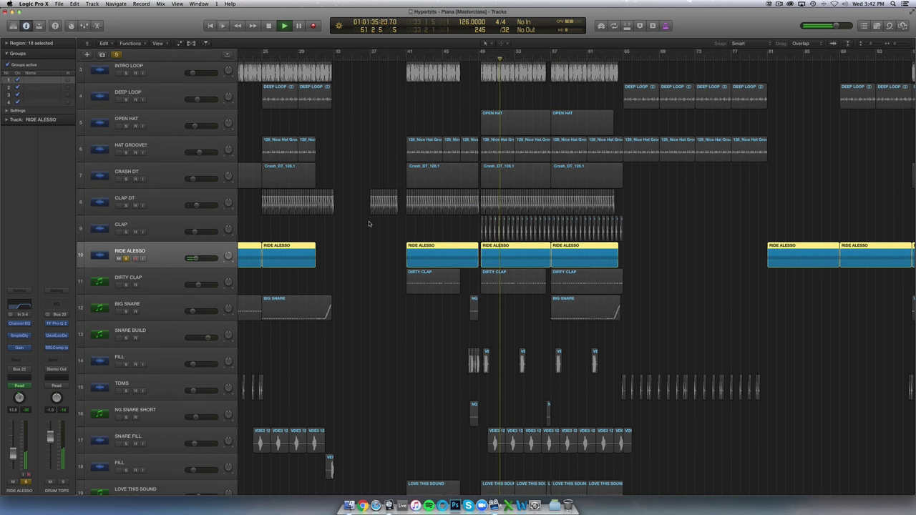
pyautogui.click(363, 225)
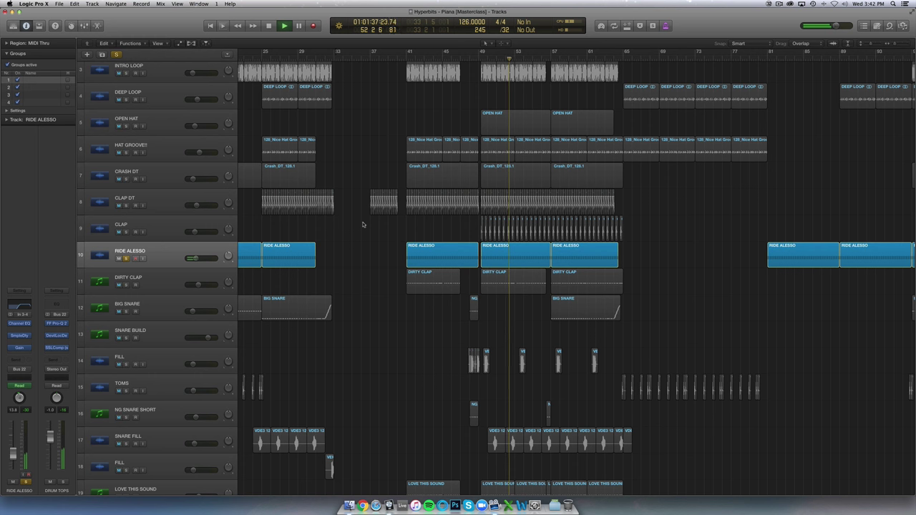
pyautogui.hscroll(3, 355, 226)
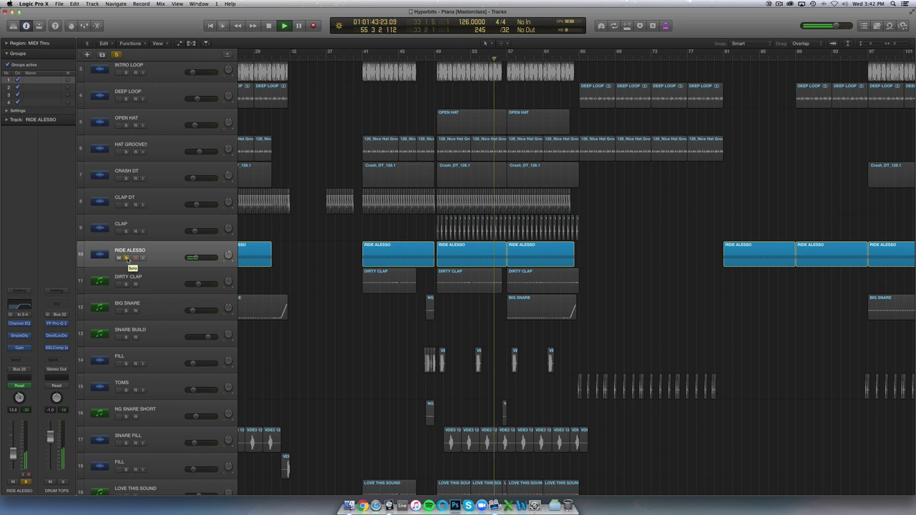
# - Turn off RIDE ALESSO's solo, stop playback and examine the SNARE FILL regions across the whole arrangement
pyautogui.click(126, 257)
pyautogui.press('z')
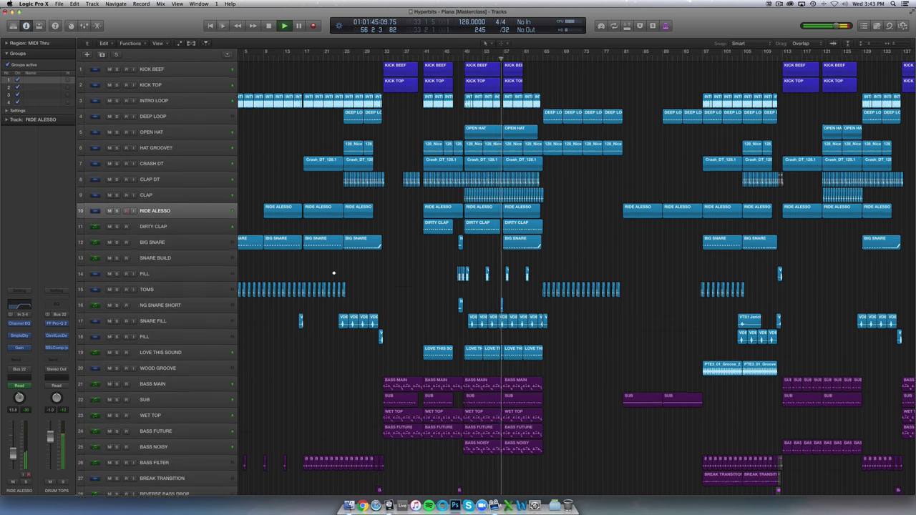
pyautogui.press('space')
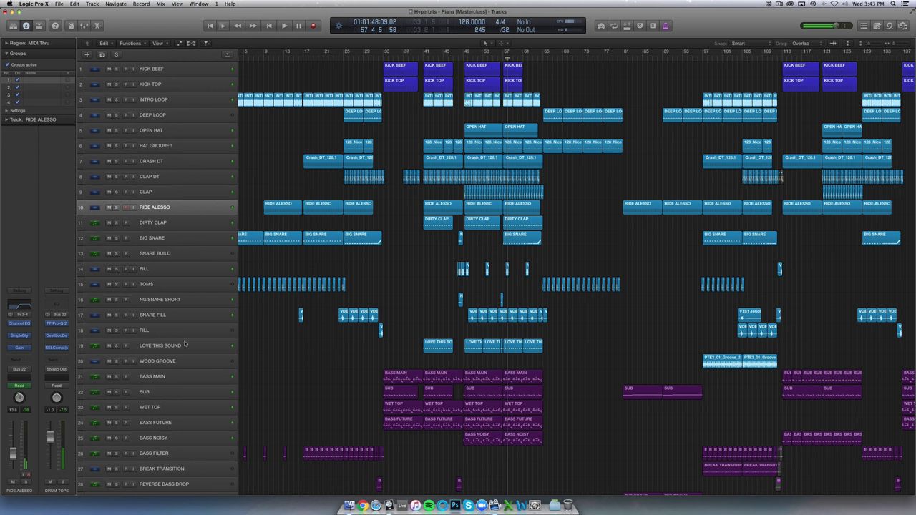
pyautogui.click(175, 318)
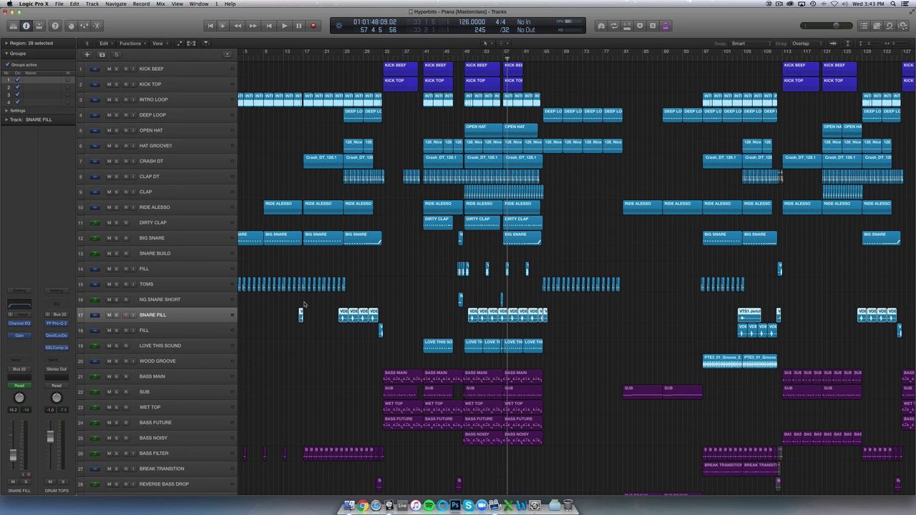
pyautogui.scroll(3, 304, 308)
pyautogui.scroll(-3, 295, 294)
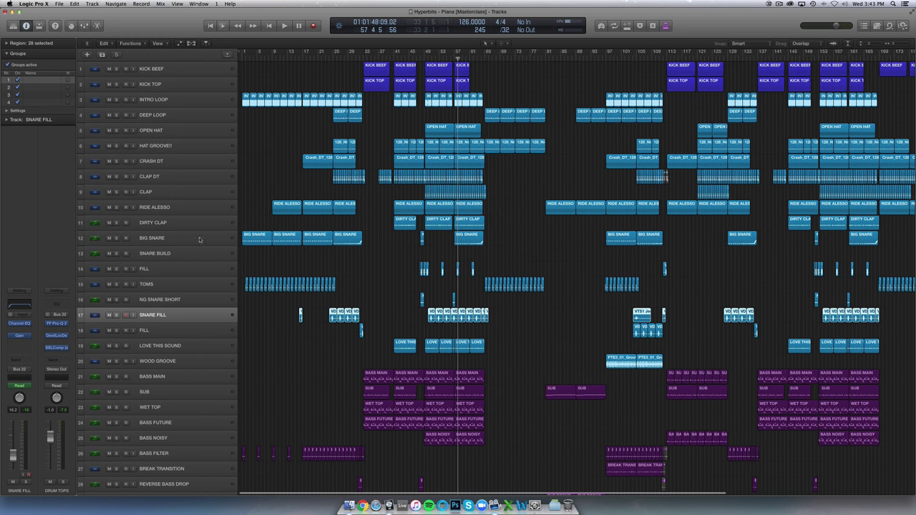
# - Solo the BIG SNARE track and play it from bar 24
pyautogui.click(200, 239)
pyautogui.click(330, 57)
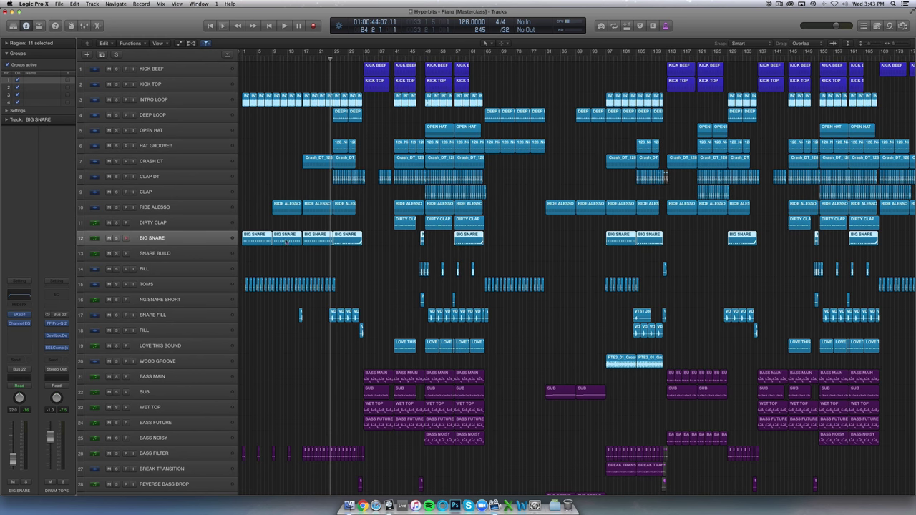
pyautogui.click(116, 239)
pyautogui.press('space')
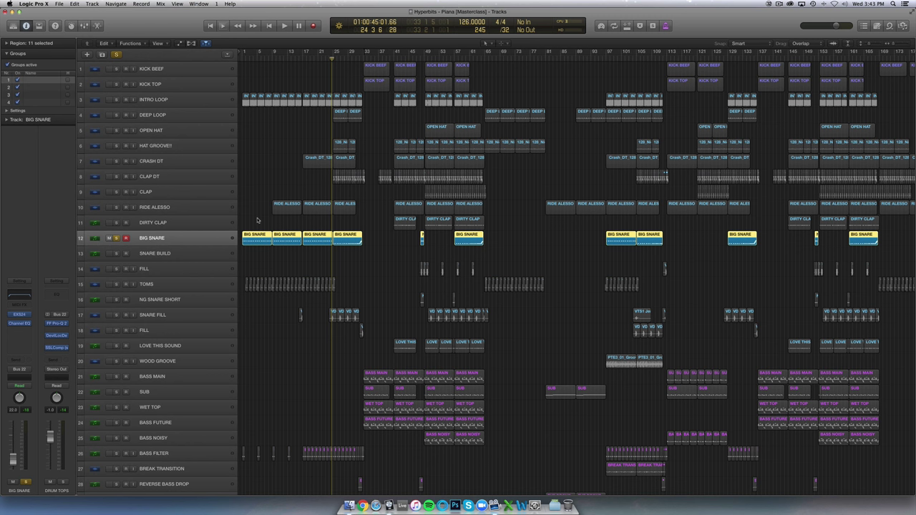
# - Show track automation and open the BIG SNARE region starting at bar 25 in the Piano Roll
pyautogui.moveTo(21, 316)
pyautogui.press('a')
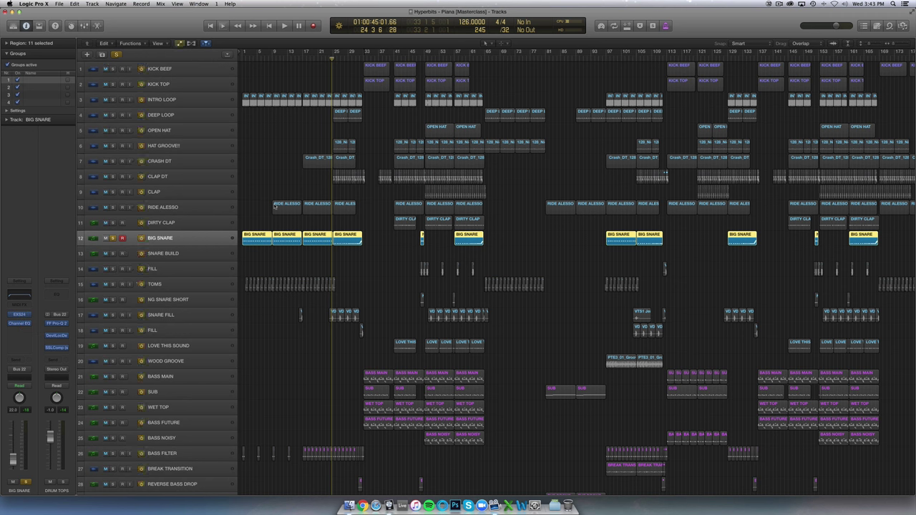
pyautogui.press('super+Right')
pyautogui.press('super+Right')
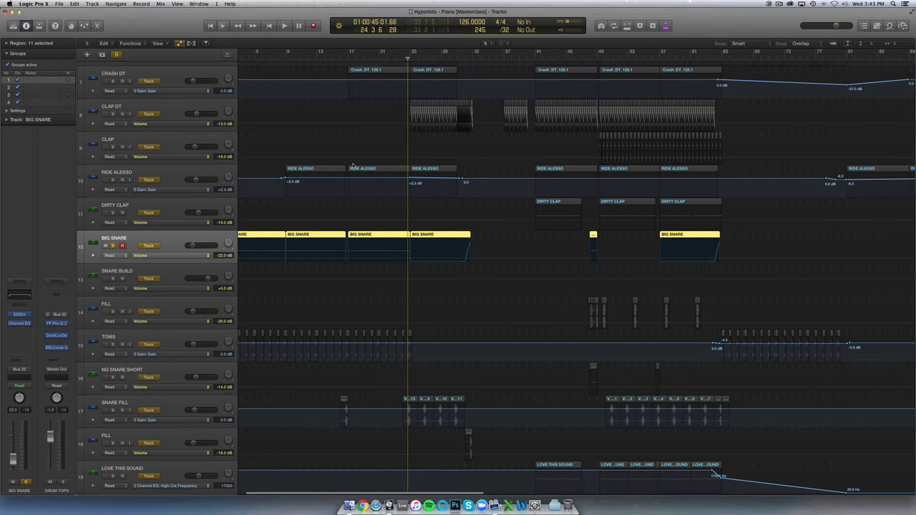
pyautogui.hscroll(2, 352, 164)
pyautogui.press('super+Down')
pyautogui.press('super+Down')
pyautogui.press('super+Down')
pyautogui.press('super+Down')
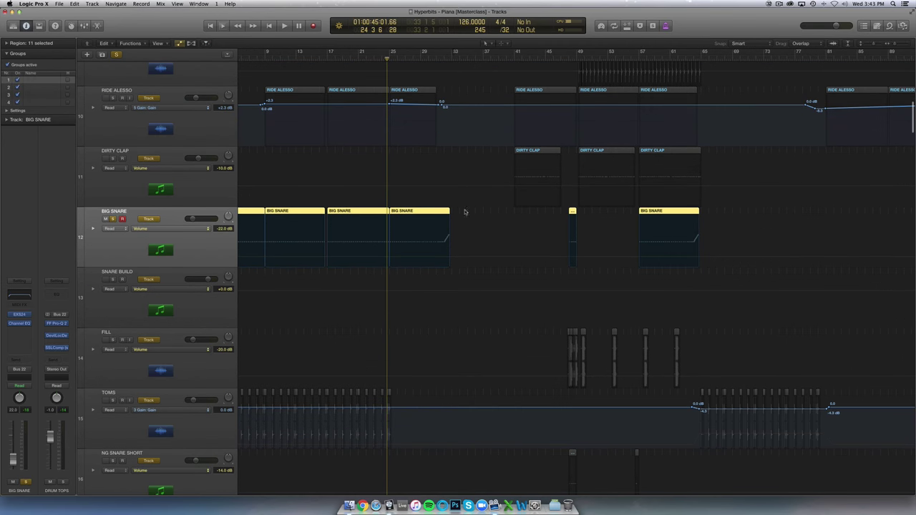
pyautogui.click(454, 212)
pyautogui.doubleClick(436, 212)
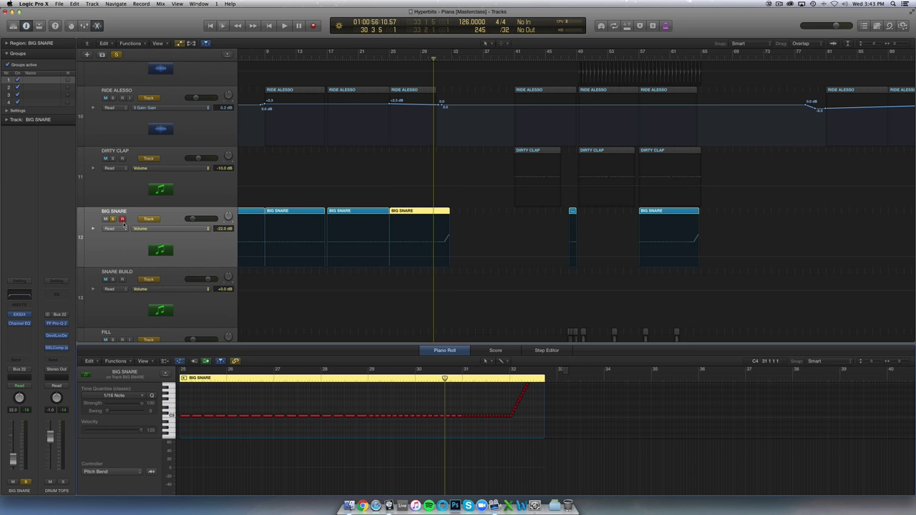
# - Play the end of the soloed BIG SNARE build from bar 30, following its rising notes
pyautogui.press('space')
pyautogui.press('super+Right')
pyautogui.press('super+Right')
pyautogui.press('super+Right')
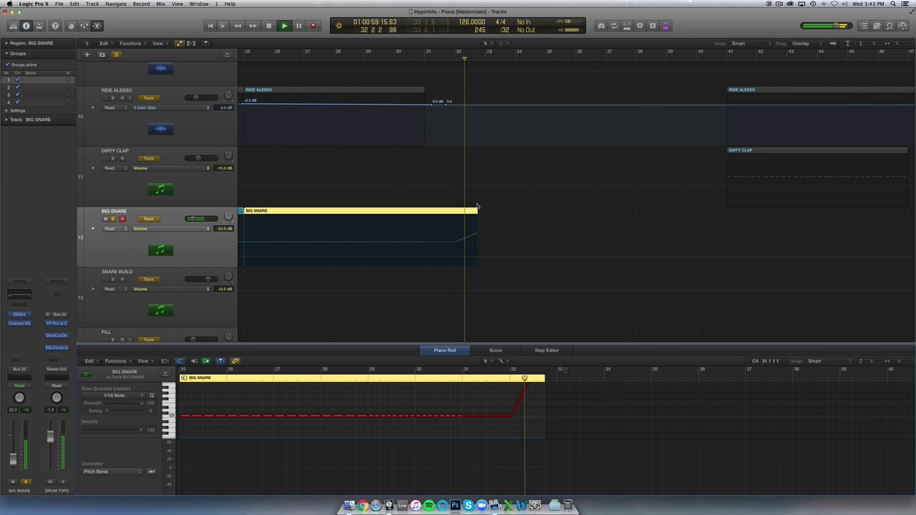
# - Turn off BIG SNARE's solo, replay the build's end in the full mix from about bar 31 and review the surrounding drum regions
pyautogui.click(113, 219)
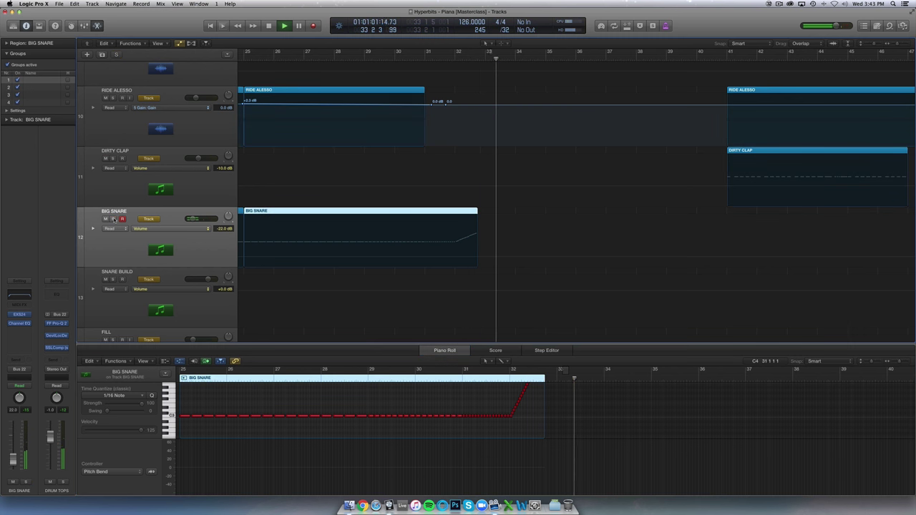
pyautogui.click(437, 59)
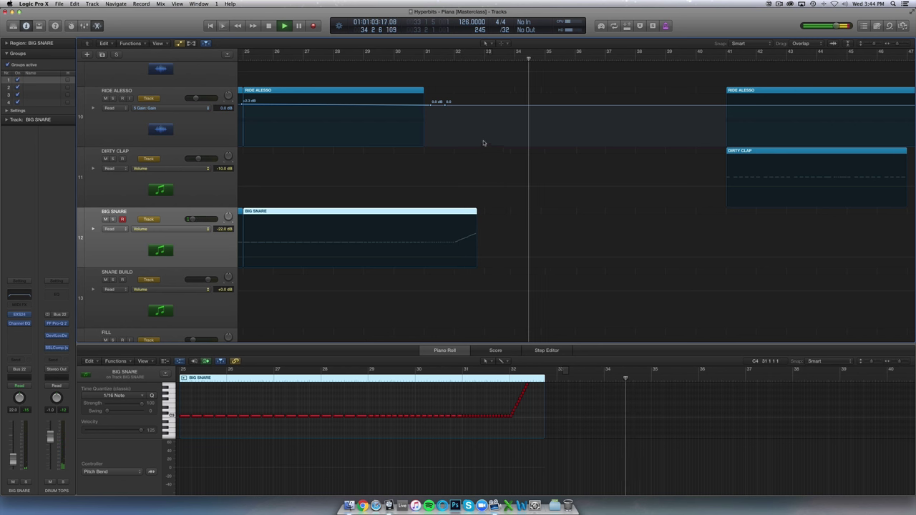
pyautogui.scroll(-5, 458, 187)
pyautogui.hscroll(-8, 458, 186)
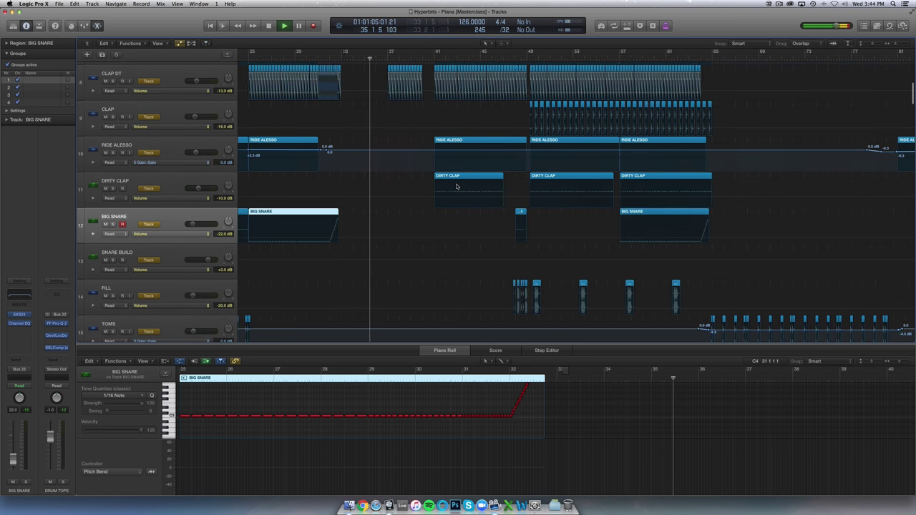
pyautogui.hscroll(-3, 456, 187)
pyautogui.press('super+Up')
pyautogui.press('super+Up')
pyautogui.press('super+Up')
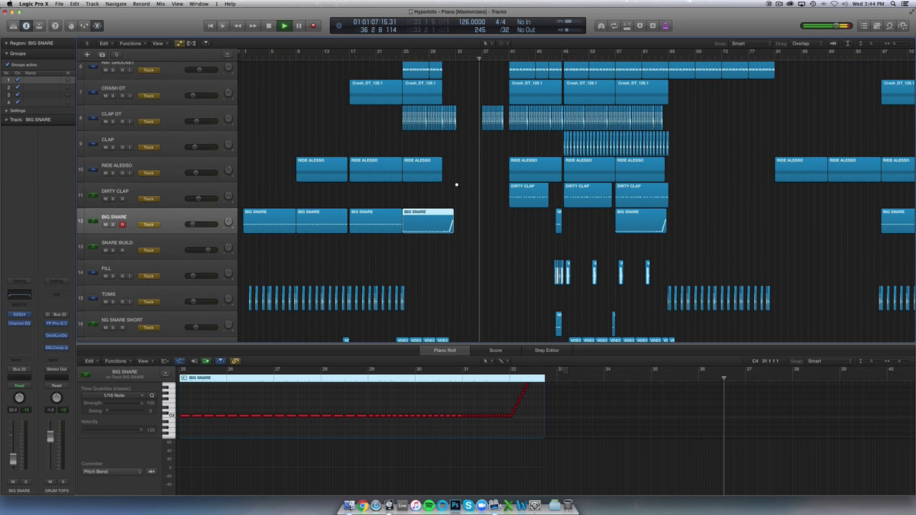
# - Stop playback, select the LOVE THIS SOUND track and bring its regions from bar 41 into view
pyautogui.press('super+Left')
pyautogui.press('super+Left')
pyautogui.press('space')
pyautogui.press('super+Up')
pyautogui.press('super+Up')
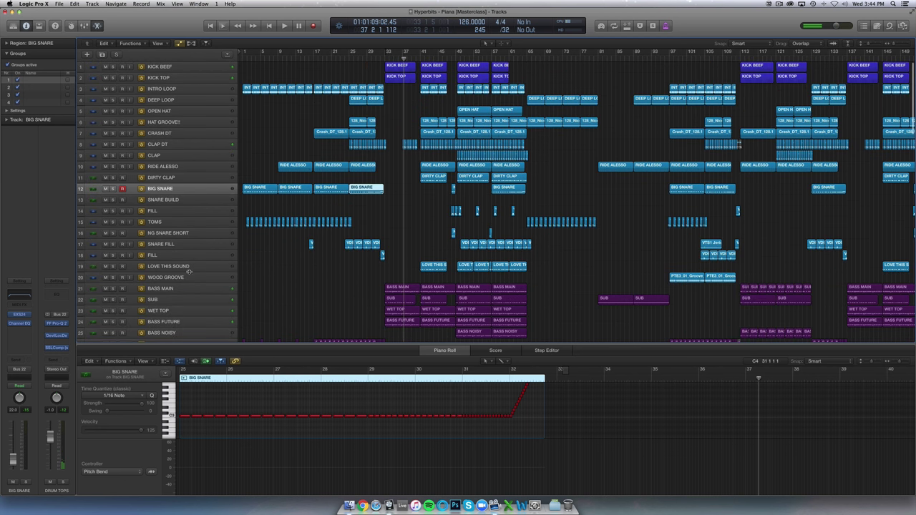
pyautogui.click(185, 268)
pyautogui.press('super+Down')
pyautogui.press('super+Down')
pyautogui.scroll(-1, 366, 202)
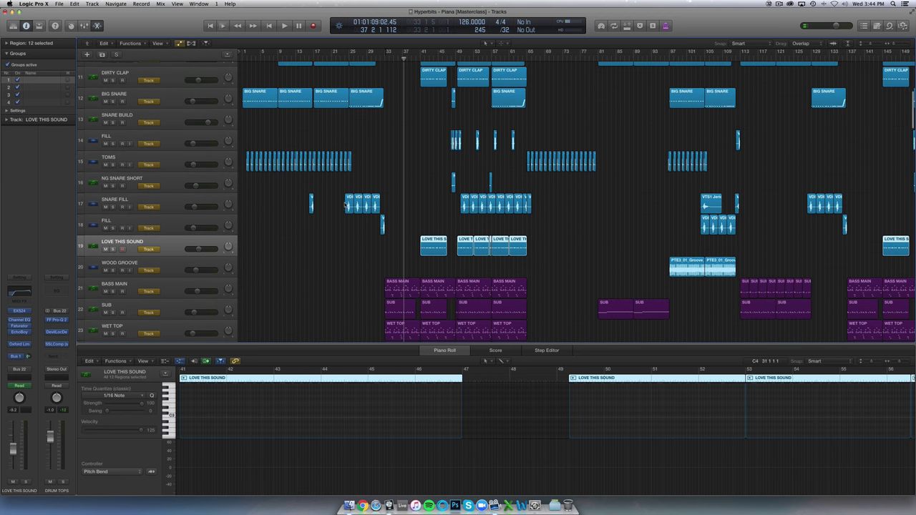
pyautogui.hscroll(2, 365, 202)
pyautogui.scroll(4, 374, 203)
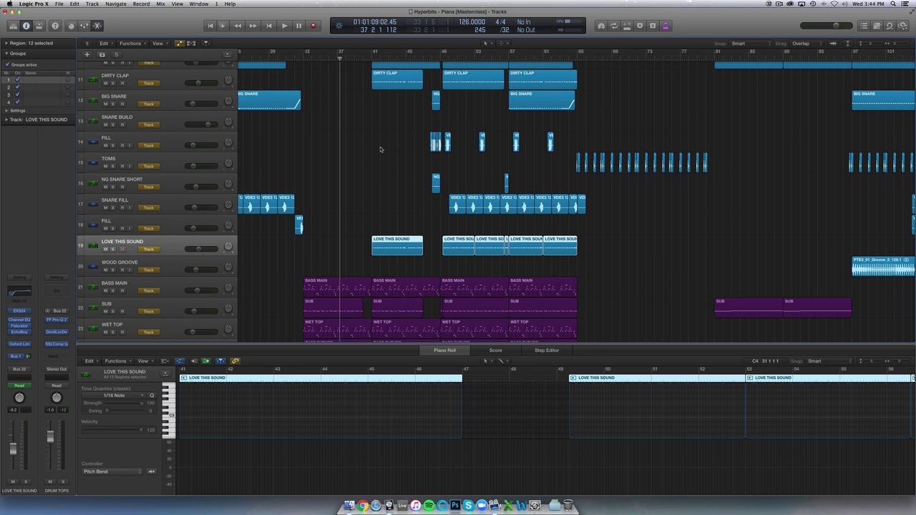
# - Solo LOVE THIS SOUND, display its Bus 1 ROOM send channel and play the part from bar 41
pyautogui.click(370, 58)
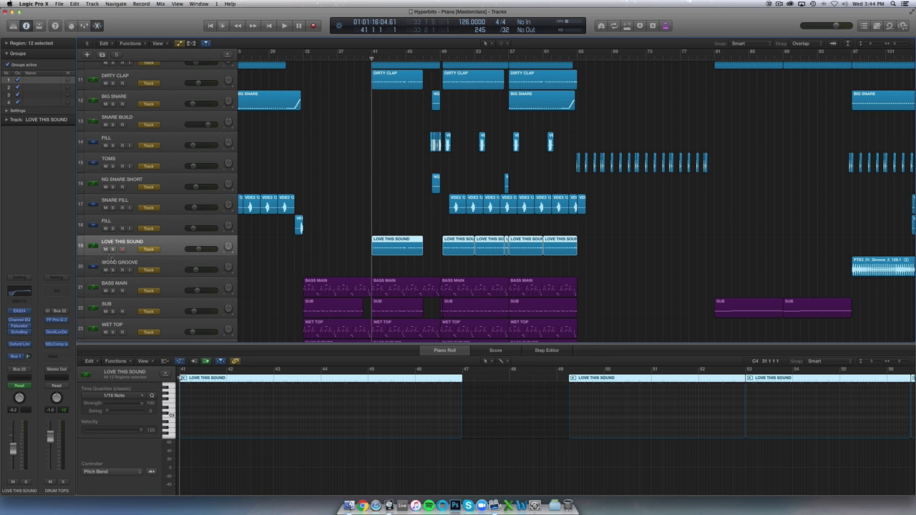
pyautogui.click(113, 249)
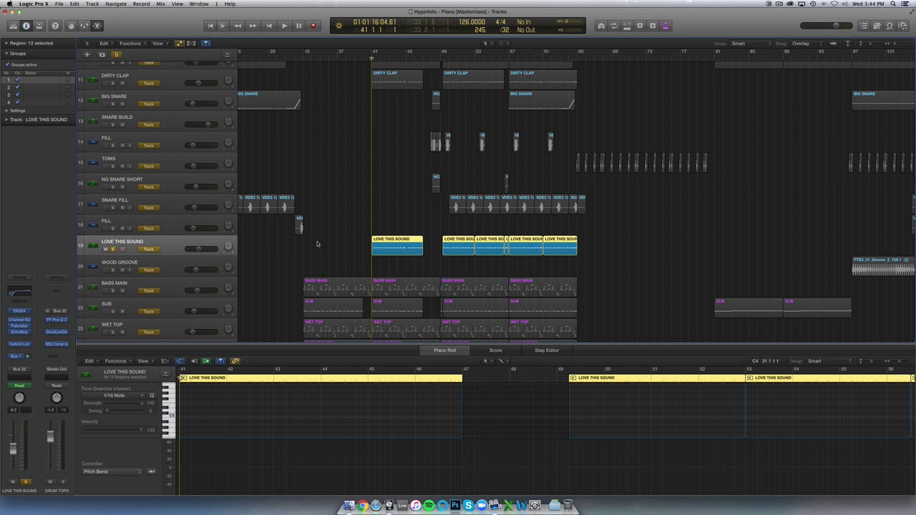
pyautogui.click(19, 357)
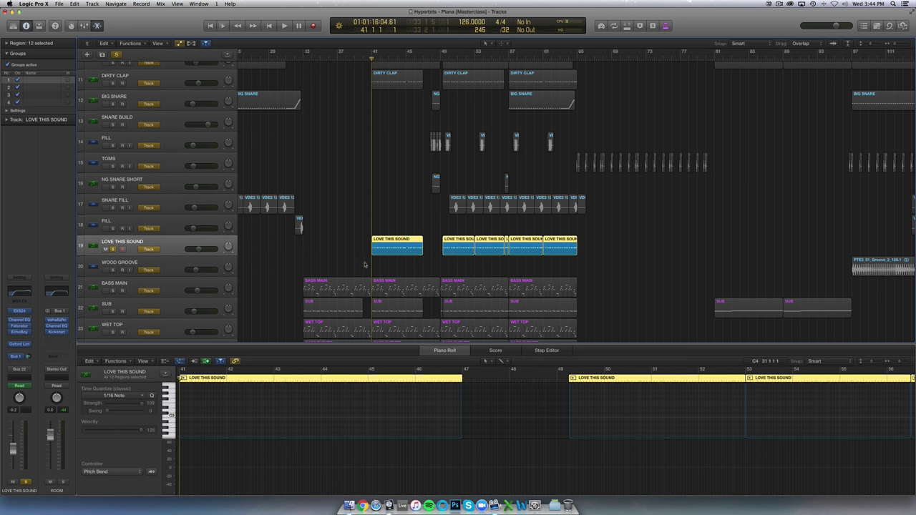
pyautogui.press('space')
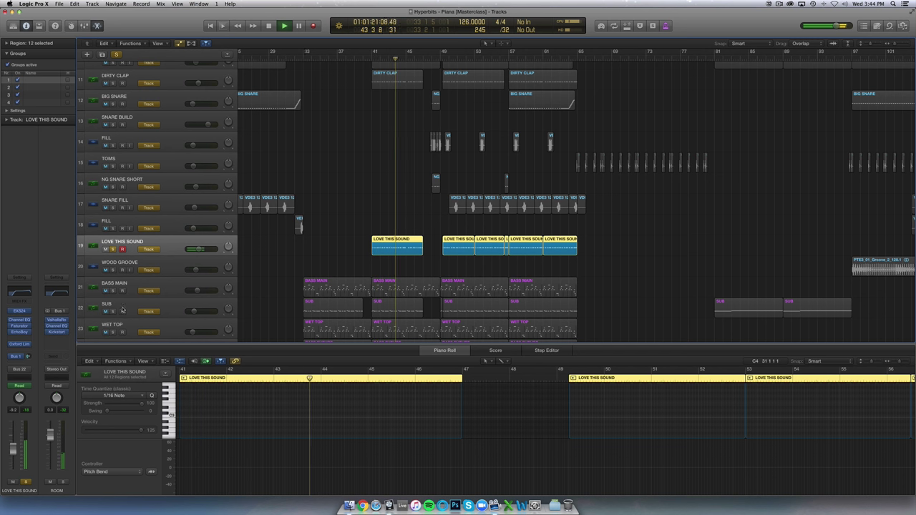
pyautogui.press('space')
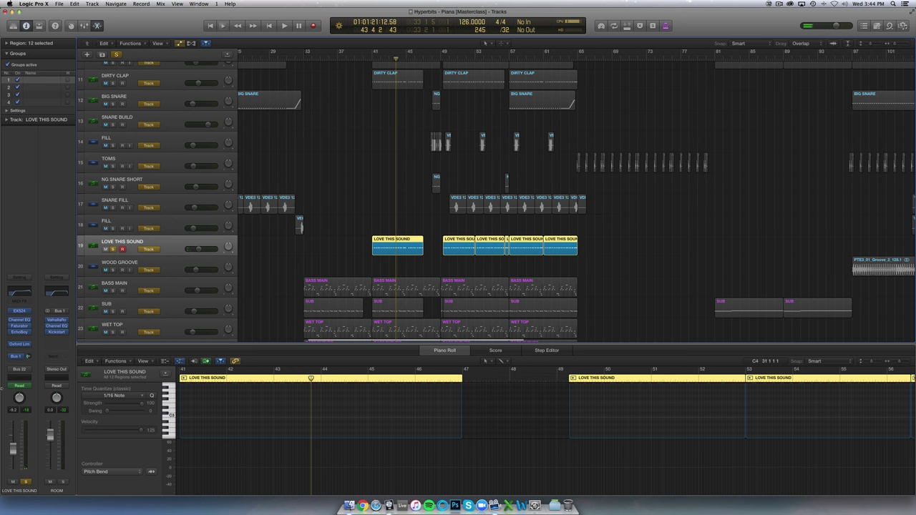
# - Open the Faturator plug-in on LOVE THIS SOUND and move its window clear of the track headers, keeping the track soloed
pyautogui.click(20, 327)
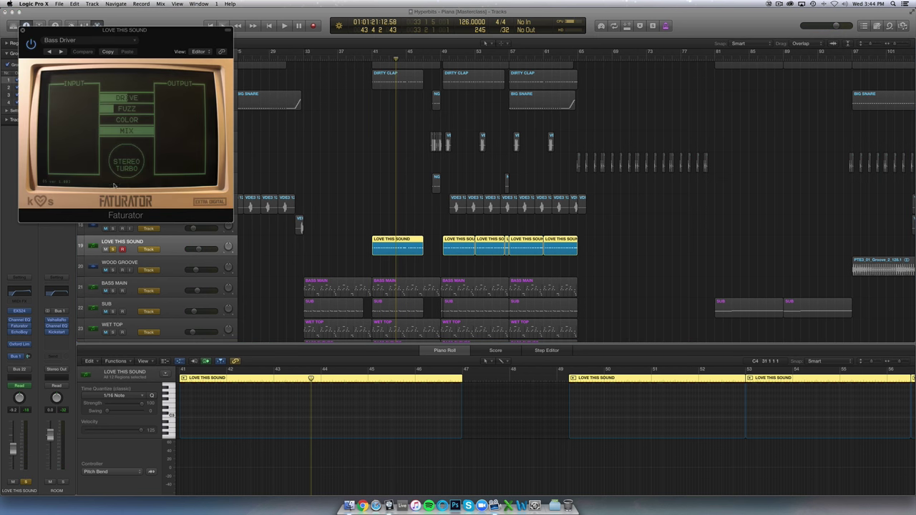
pyautogui.moveTo(124, 30); pyautogui.dragTo(551, 235)
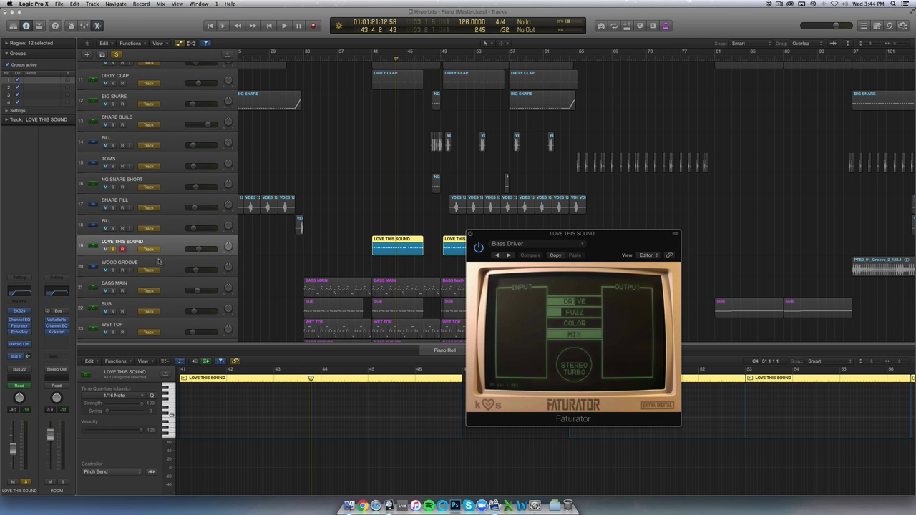
pyautogui.click(113, 250)
pyautogui.click(113, 250)
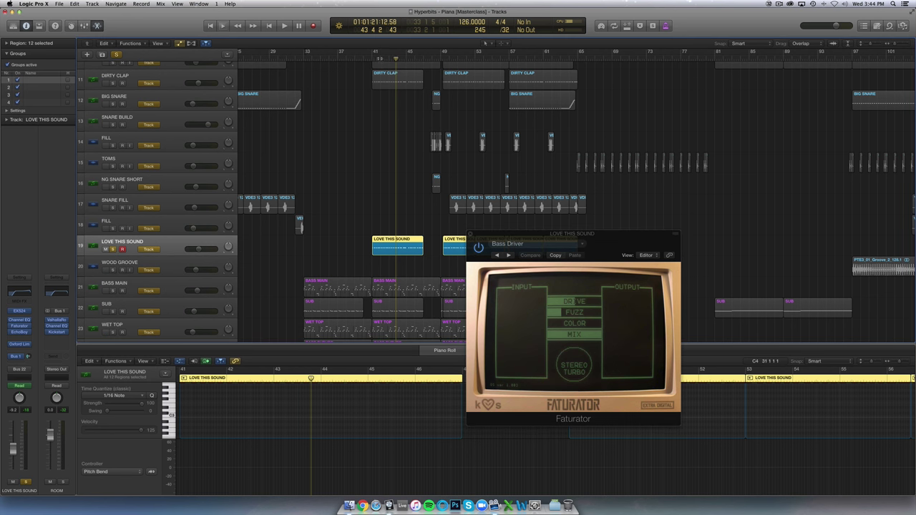
# - Play LOVE THIS SOUND from bar 41 while bypassing and re-enabling Faturator to compare the sound, and close the plug-in
pyautogui.click(374, 58)
pyautogui.press('space')
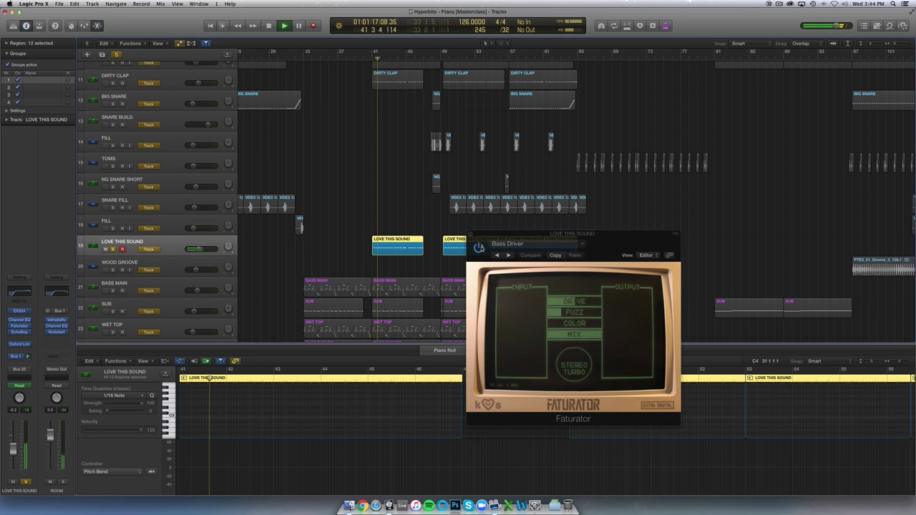
pyautogui.click(479, 247)
pyautogui.click(479, 247)
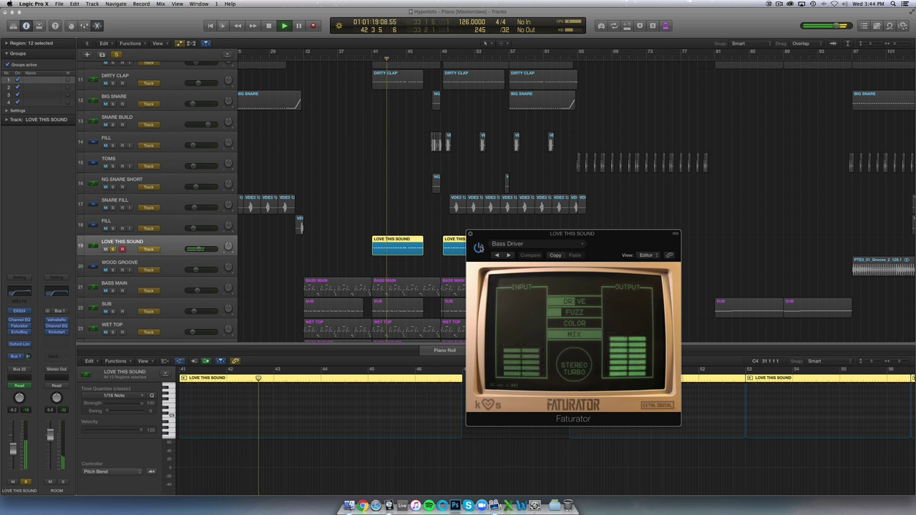
pyautogui.press('space')
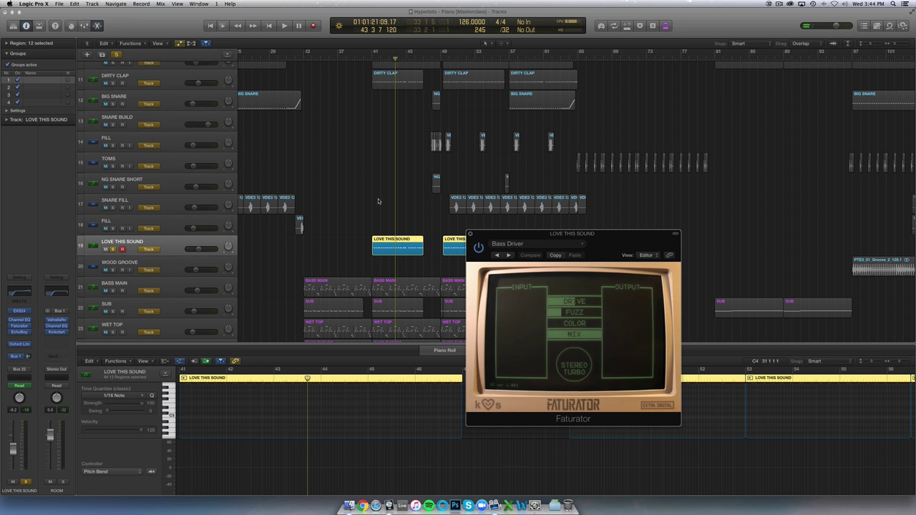
pyautogui.click(470, 234)
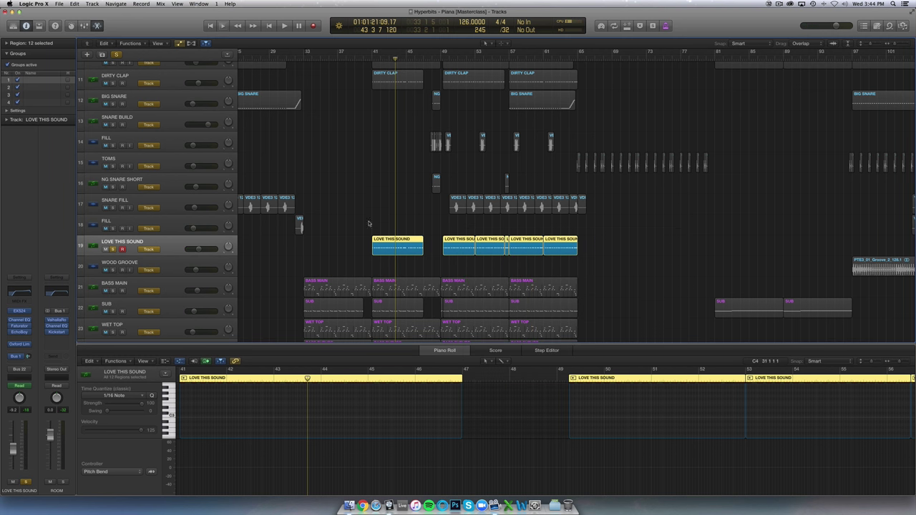
# - Open EchoBoy on LOVE THIS SOUND, adjust its Mix amount during playback, and close the plug-in
pyautogui.click(20, 332)
pyautogui.moveTo(386, 222); pyautogui.dragTo(545, 248)
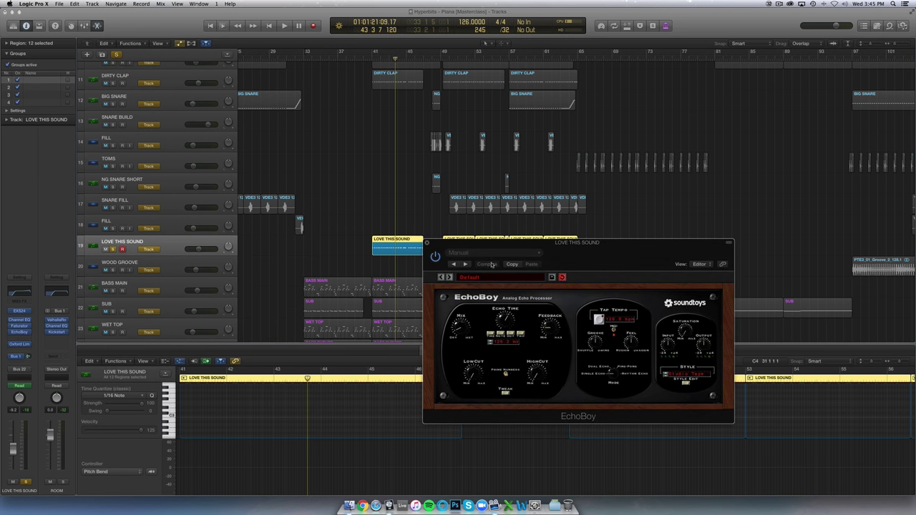
pyautogui.press('space')
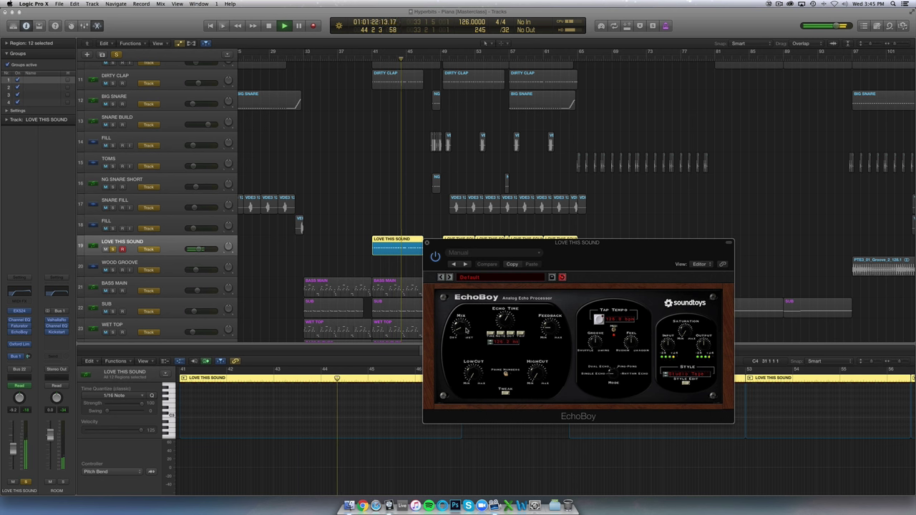
pyautogui.moveTo(466, 330); pyautogui.dragTo(459, 315)
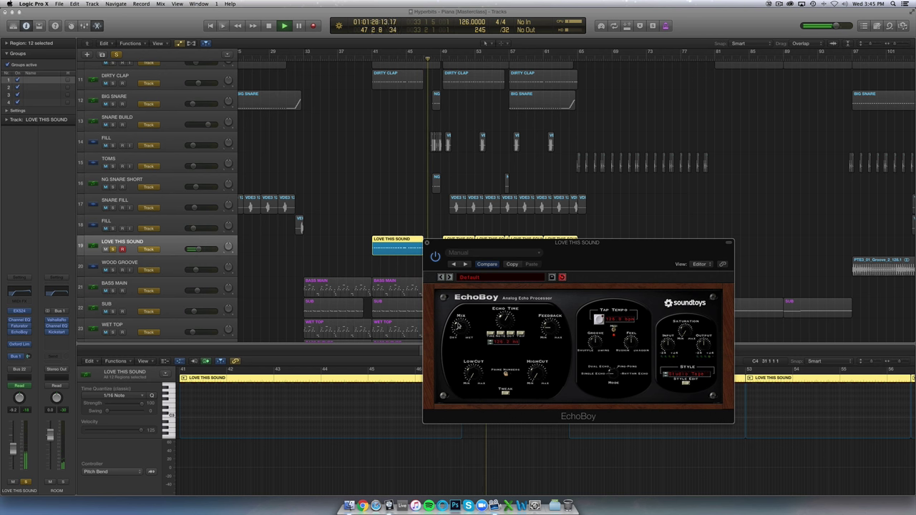
pyautogui.press('space')
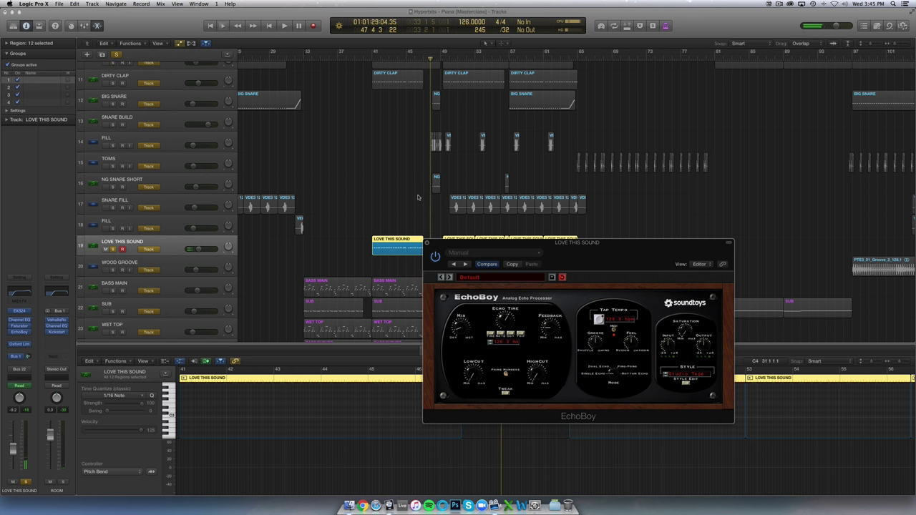
pyautogui.click(427, 243)
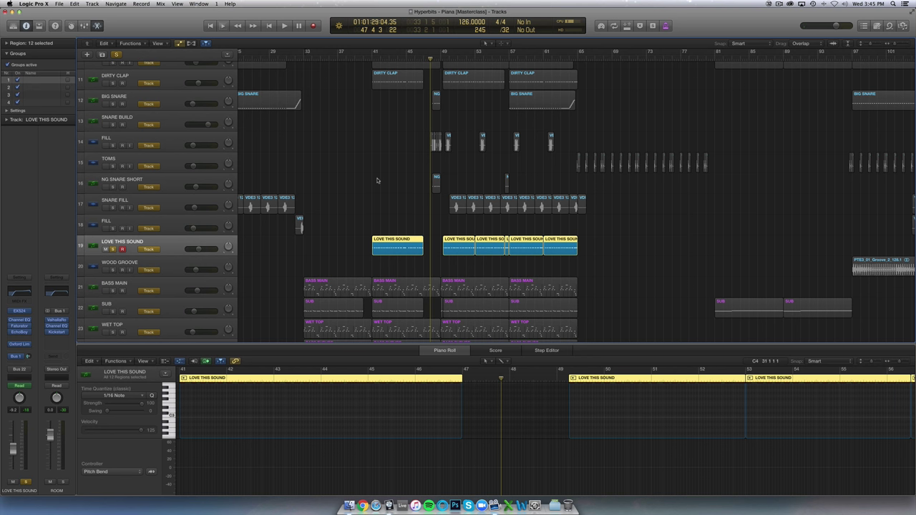
# - Reopen EchoBoy on LOVE THIS SOUND to examine its Mix setting, and close it again
pyautogui.scroll(-2, 375, 181)
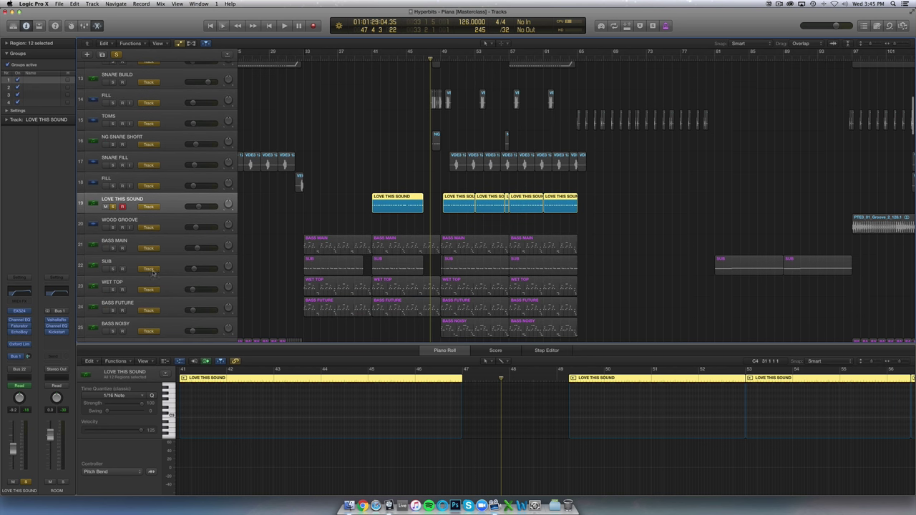
pyautogui.click(20, 332)
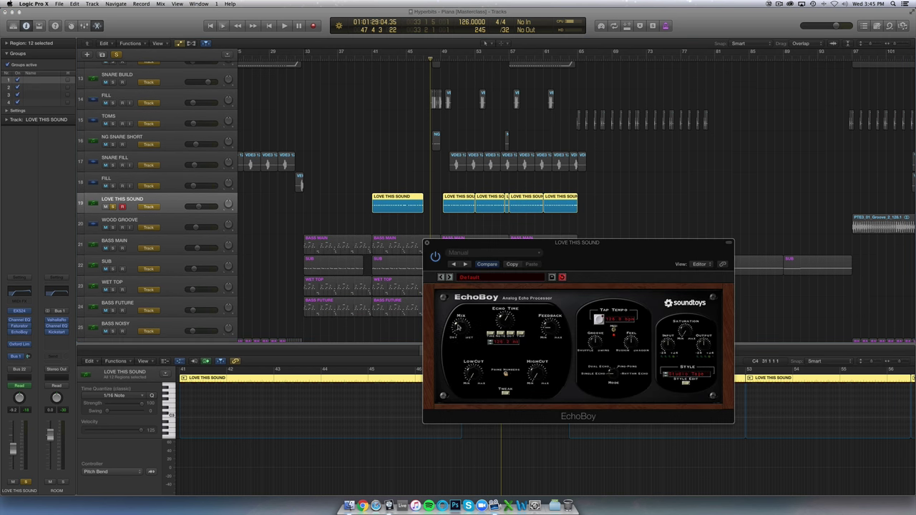
pyautogui.click(428, 243)
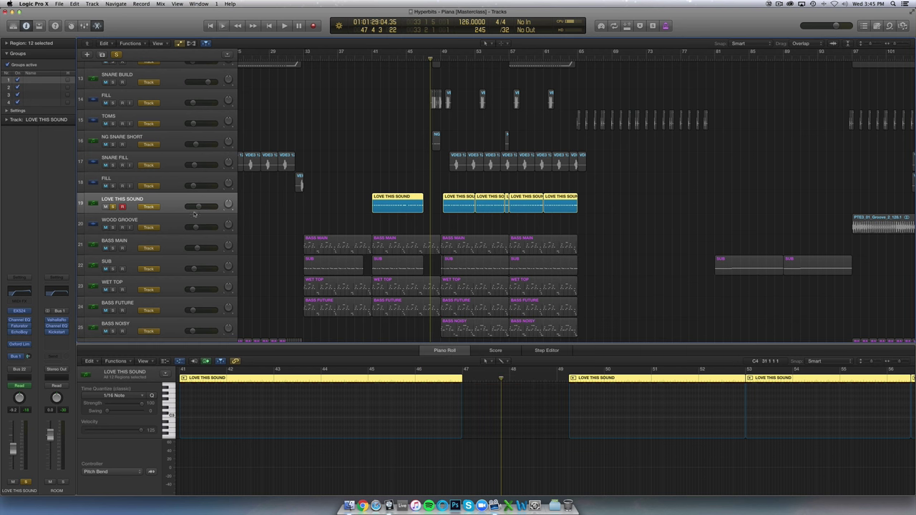
# - Turn off LOVE THIS SOUND's solo and select the WOOD GROOVE track, bringing its regions from bar 97 into view
pyautogui.click(114, 207)
pyautogui.click(170, 226)
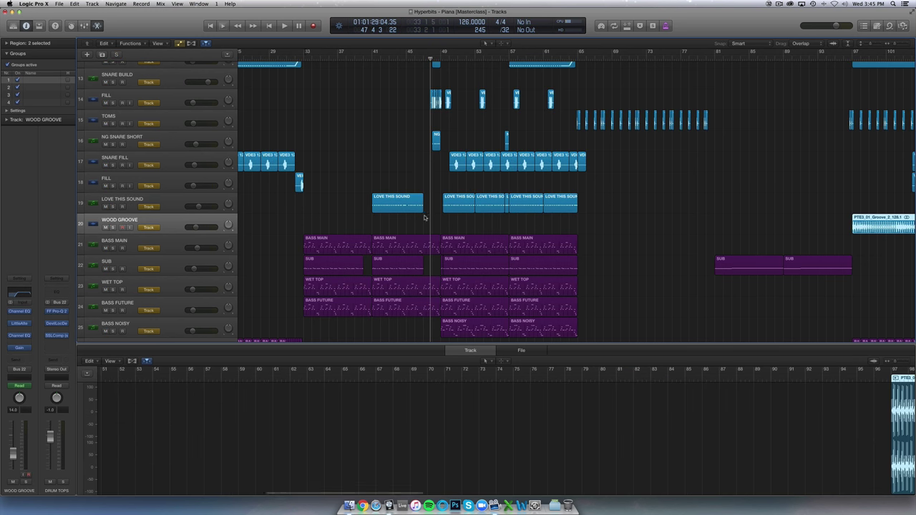
pyautogui.hscroll(5, 423, 217)
pyautogui.hscroll(5, 422, 217)
pyautogui.scroll(2, 438, 212)
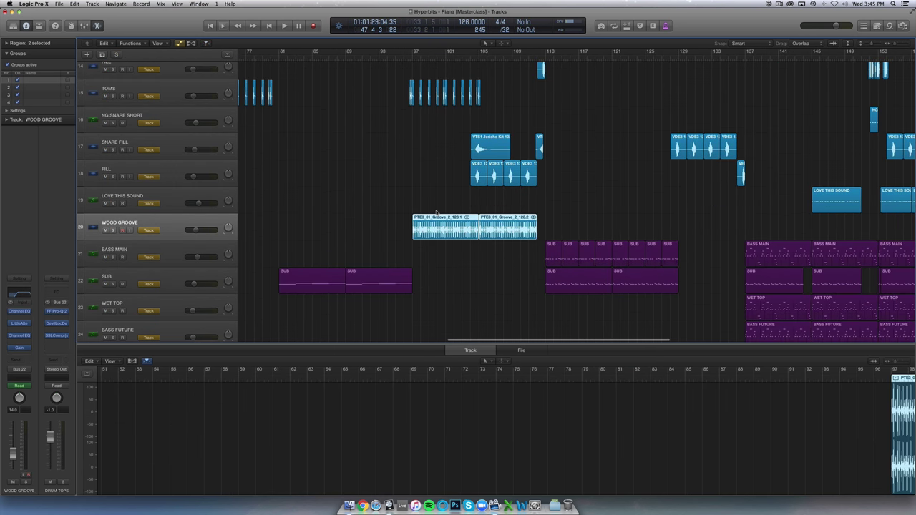
# - Solo WOOD GROOVE and play its groove loop from bar 97
pyautogui.click(412, 55)
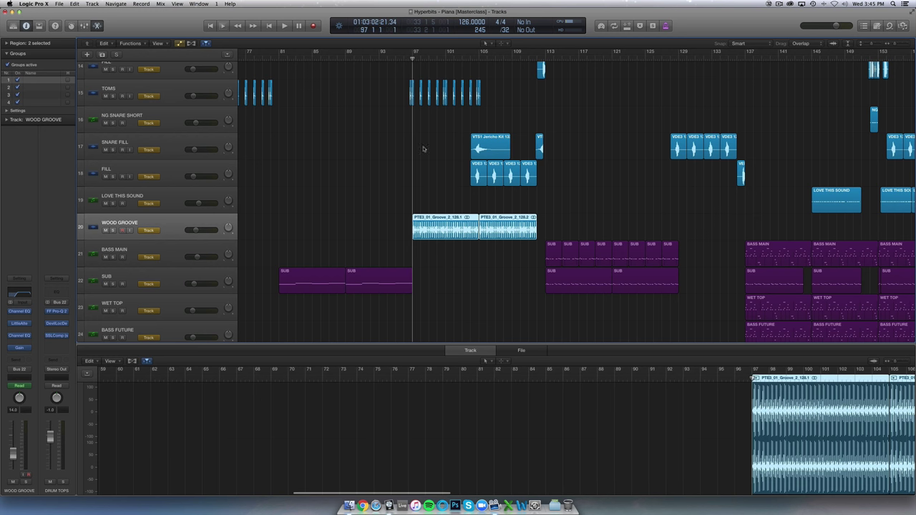
pyautogui.click(112, 230)
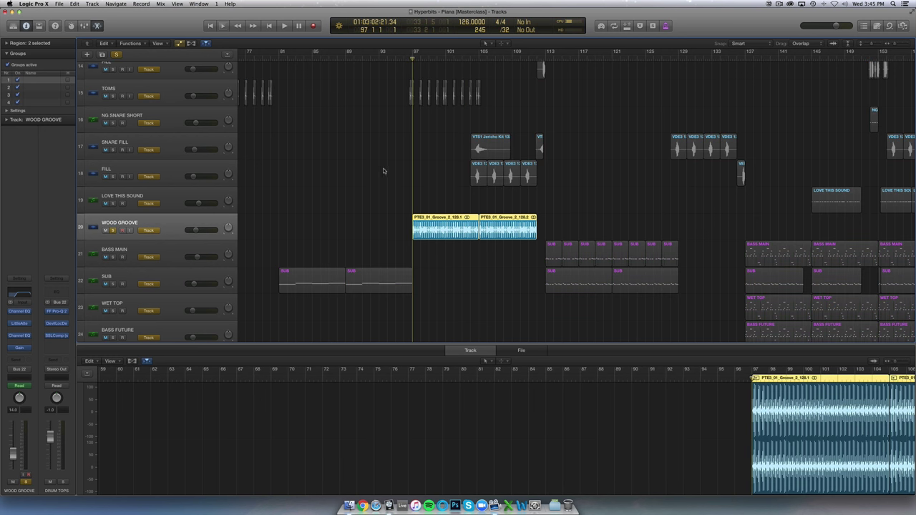
pyautogui.press('space')
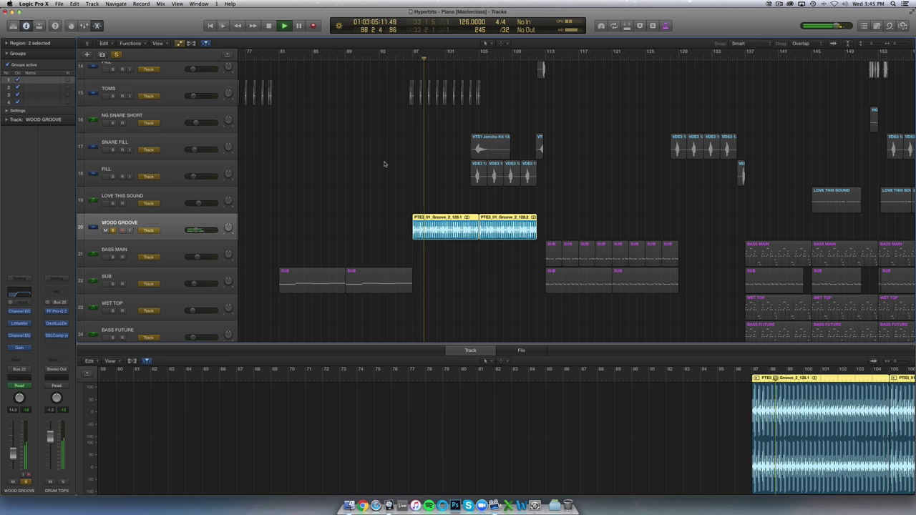
# - Compare the full mix with and without WOOD GROOVE by unsoloing, muting and unmuting it, and solo the track again
pyautogui.click(112, 230)
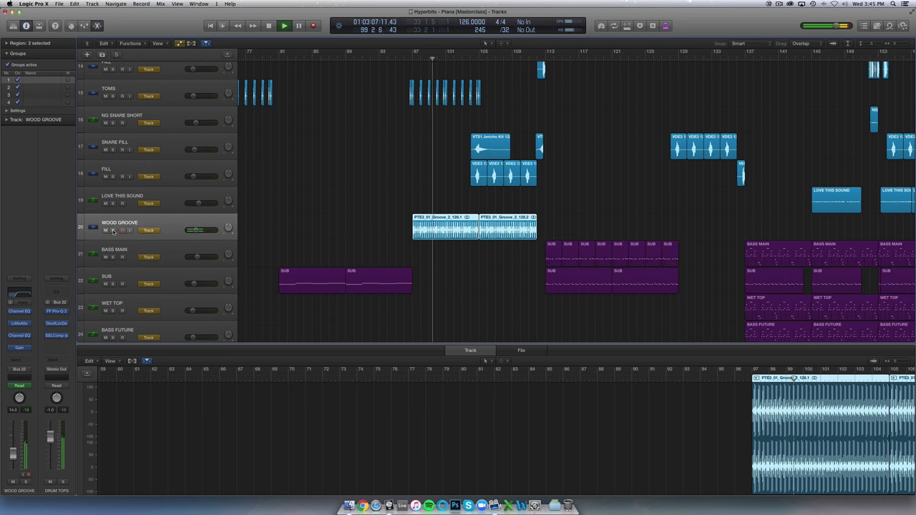
pyautogui.click(106, 231)
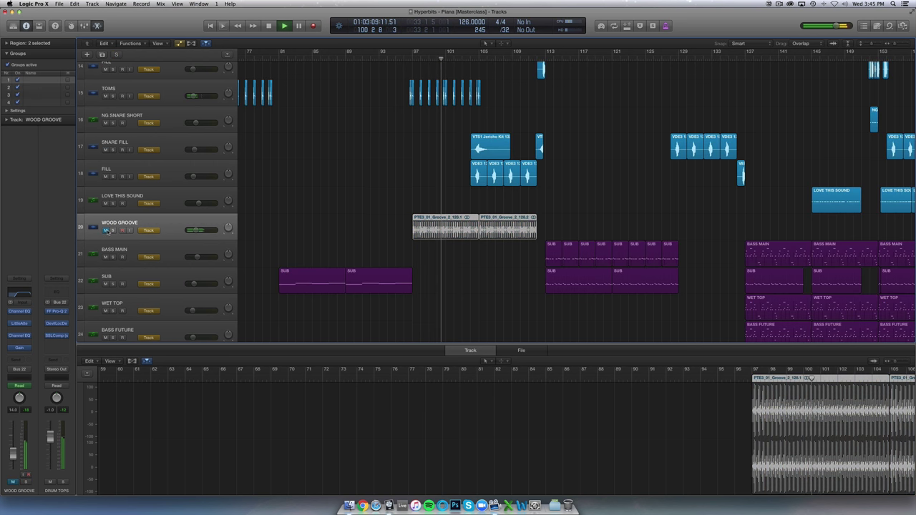
pyautogui.click(106, 231)
pyautogui.click(112, 230)
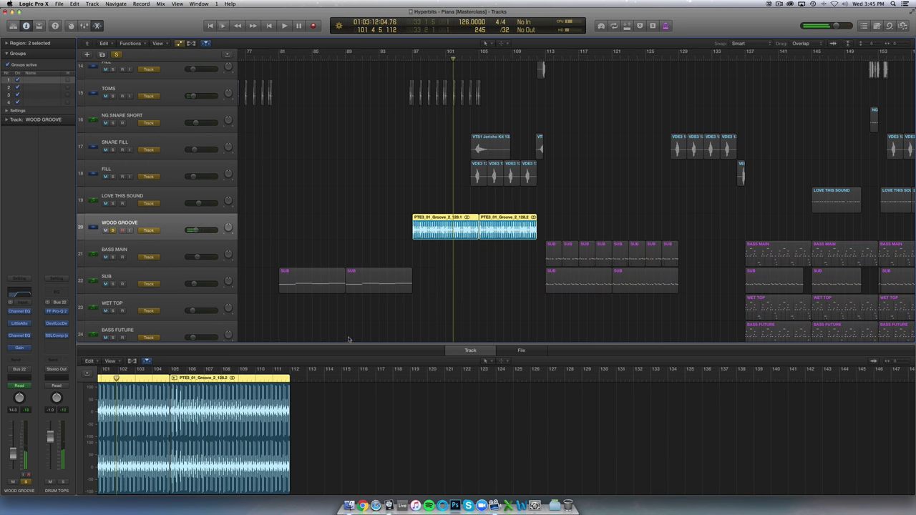
# - Hide the audio editor and play WOOD GROOVE with LittleAlterBoy bypassed, first soloed and then in the full mix
pyautogui.press('e')
pyautogui.click(345, 225)
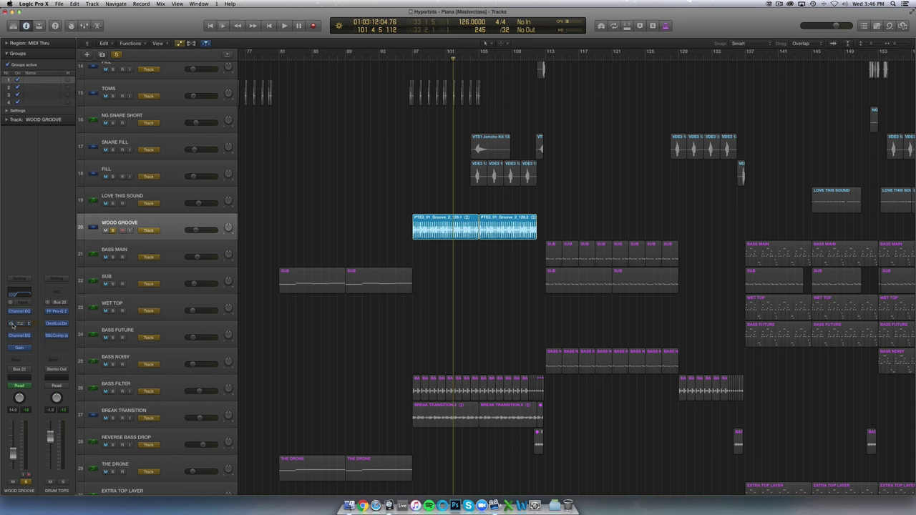
pyautogui.press('space')
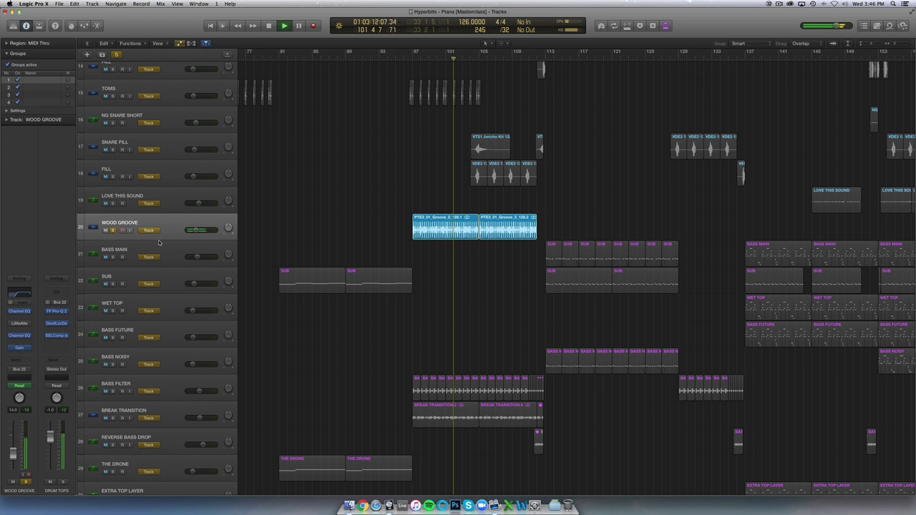
pyautogui.click(113, 230)
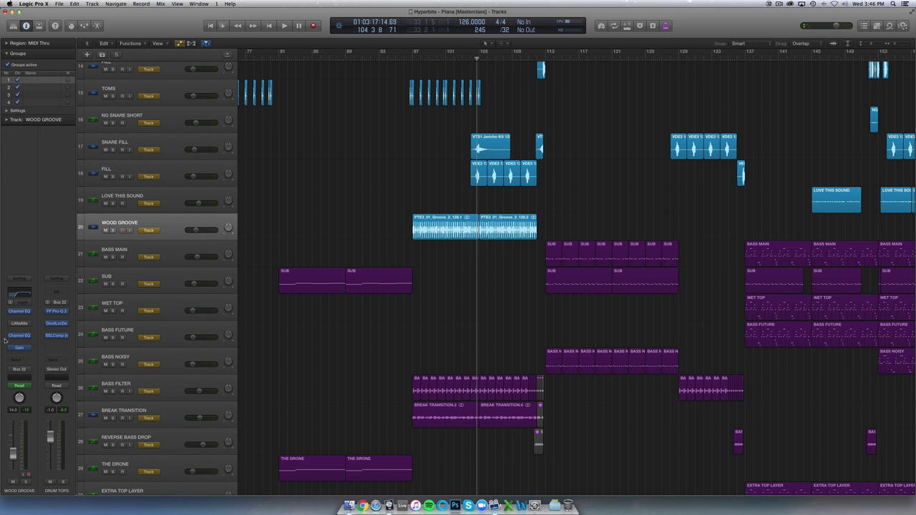
# - Re-enable LittleAlterBoy on WOOD GROOVE with its window open and play the soloed track from bar 97
pyautogui.click(20, 325)
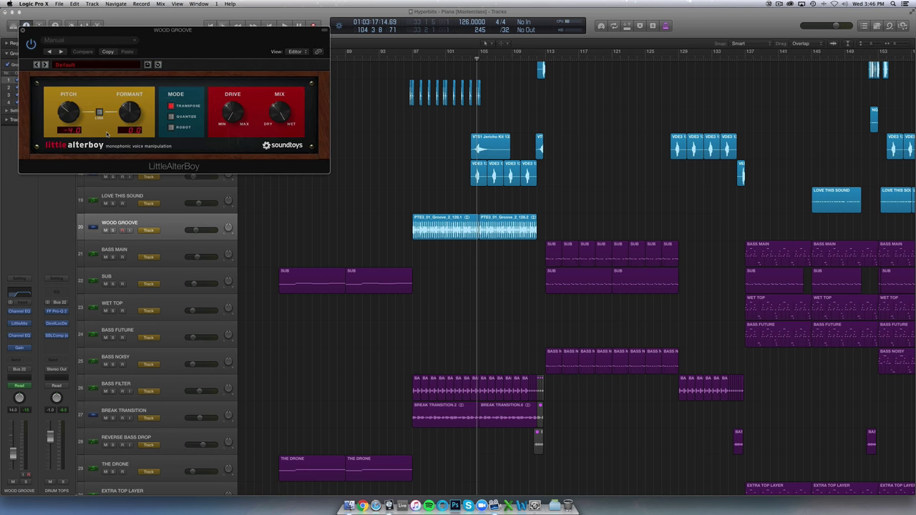
pyautogui.moveTo(124, 32); pyautogui.dragTo(390, 304)
pyautogui.click(116, 231)
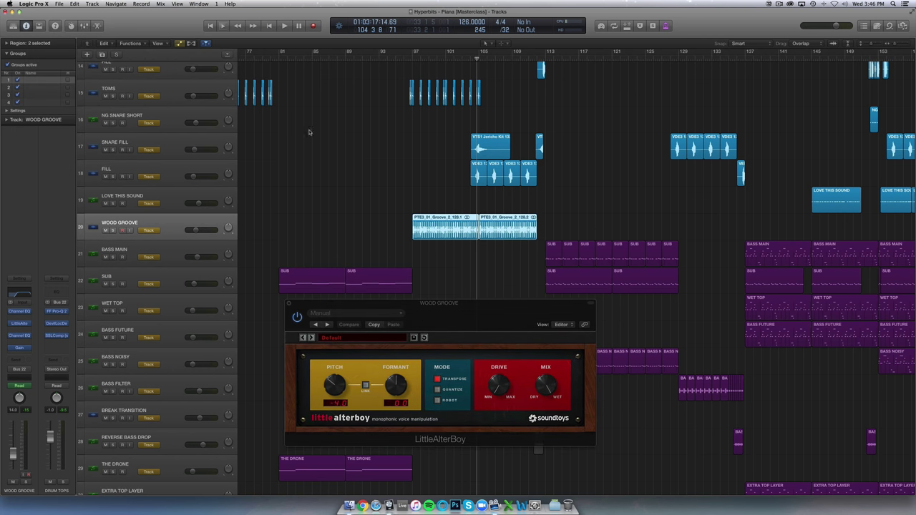
pyautogui.click(113, 230)
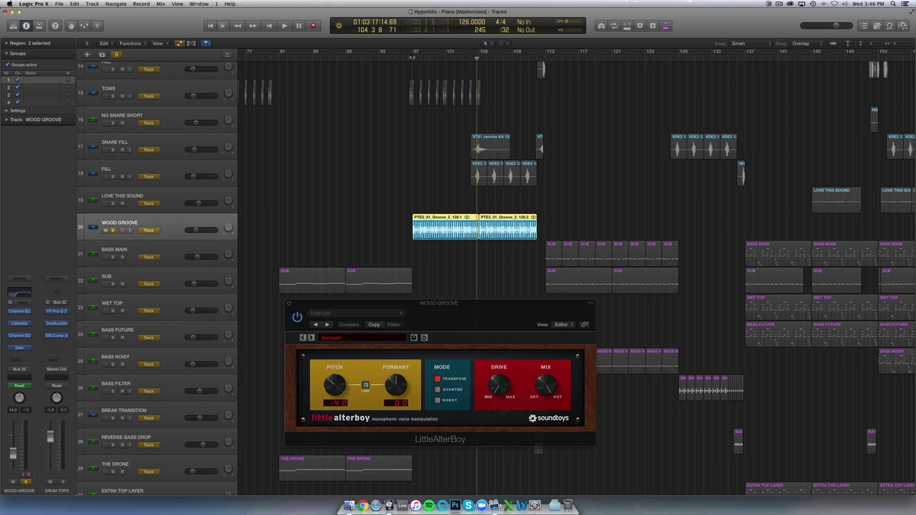
pyautogui.click(413, 56)
pyautogui.press('space')
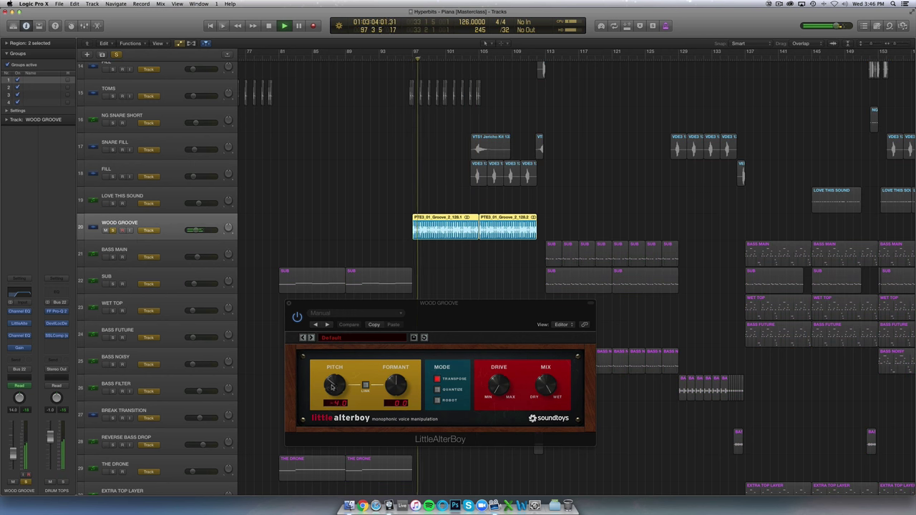
# - Unsolo WOOD GROOVE and audition LittleAlterBoy's pitch in the full mix, leaving it at -4.0, and close the plug-in
pyautogui.press('s')
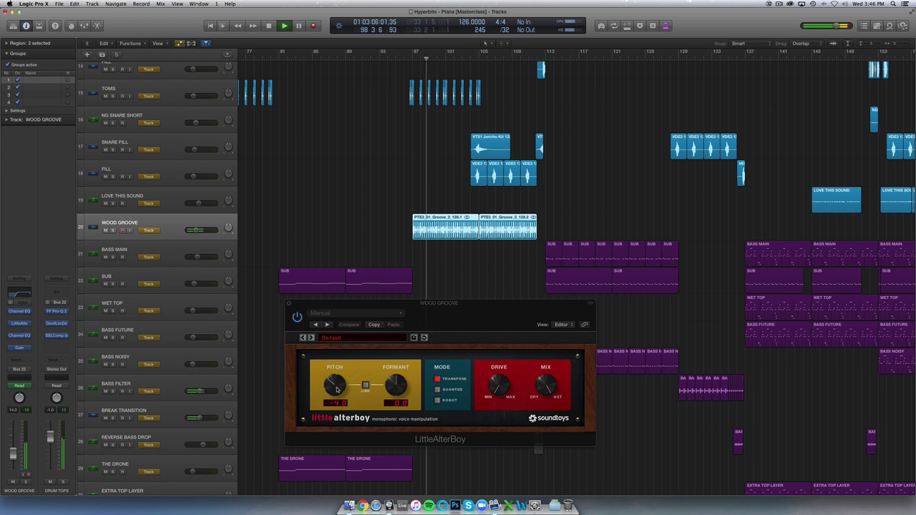
pyautogui.moveTo(337, 388)
pyautogui.mouseDown()
pyautogui.moveTo(341, 380)
pyautogui.moveTo(343, 393)
pyautogui.mouseUp()
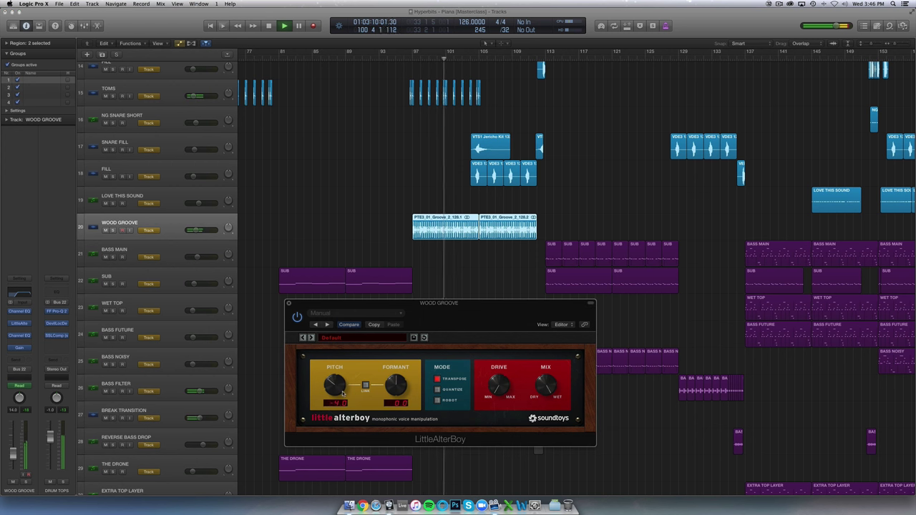
pyautogui.click(289, 303)
pyautogui.press('space')
# - Select the INTRO LOOP track and open the FF Pro-Q 2 equalizer on its DRUM TOPS bus
pyautogui.scroll(-3, 318, 231)
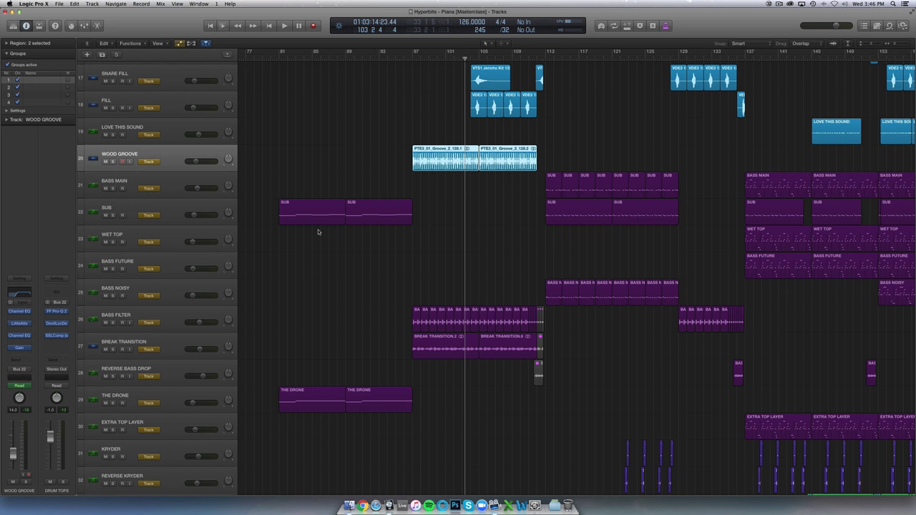
pyautogui.press('super+Up')
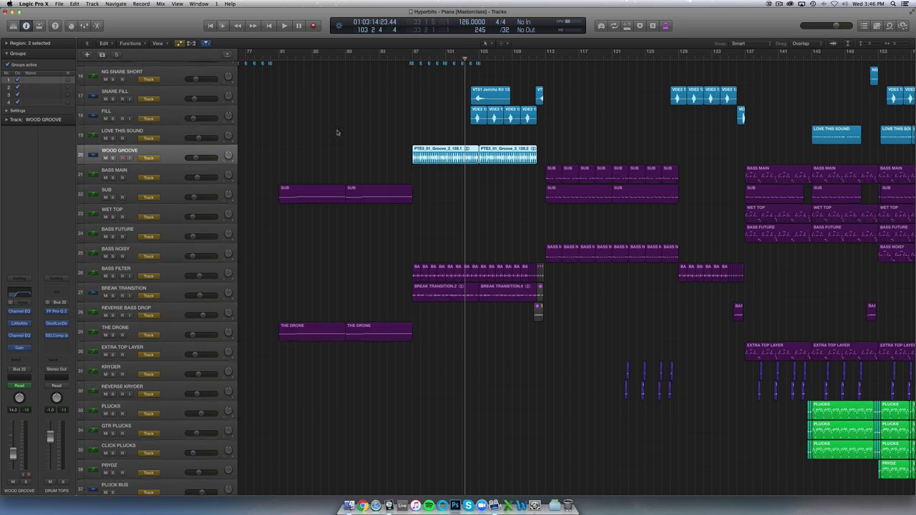
pyautogui.press('super+Left')
pyautogui.press('super+Left')
pyautogui.scroll(6, 336, 143)
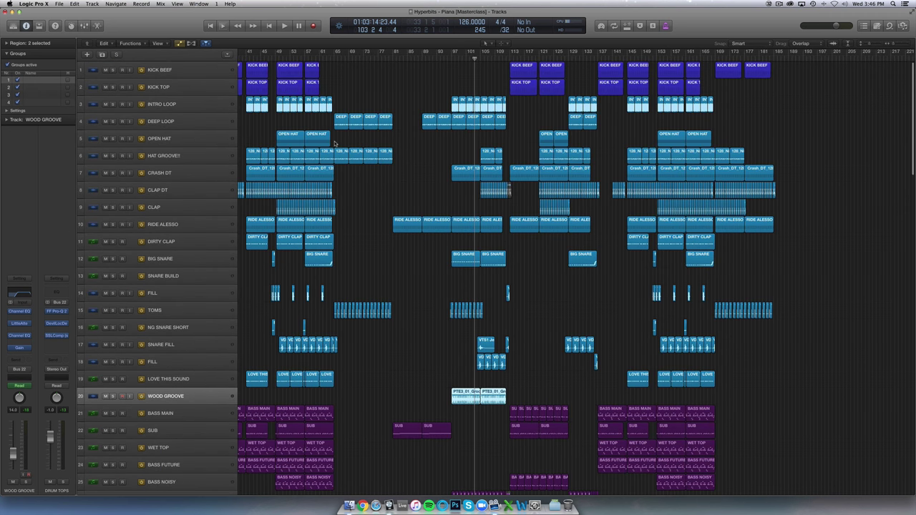
pyautogui.click(162, 104)
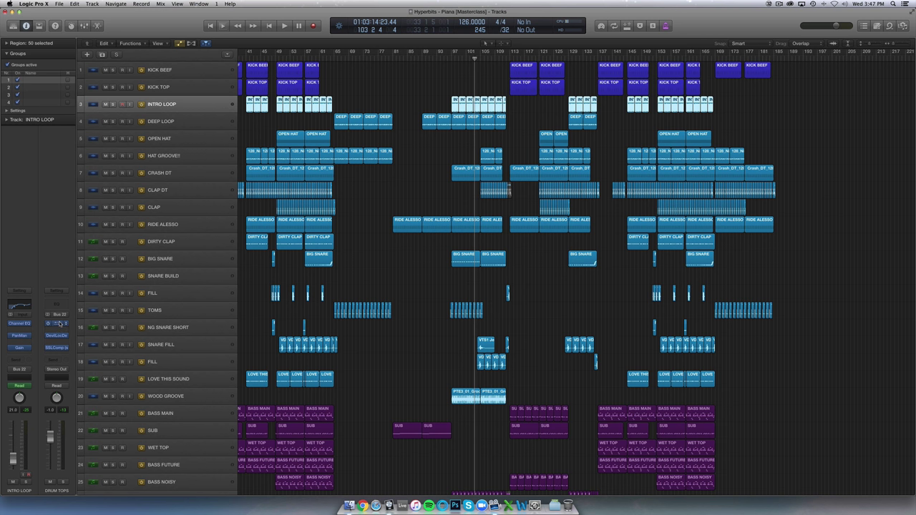
pyautogui.click(60, 323)
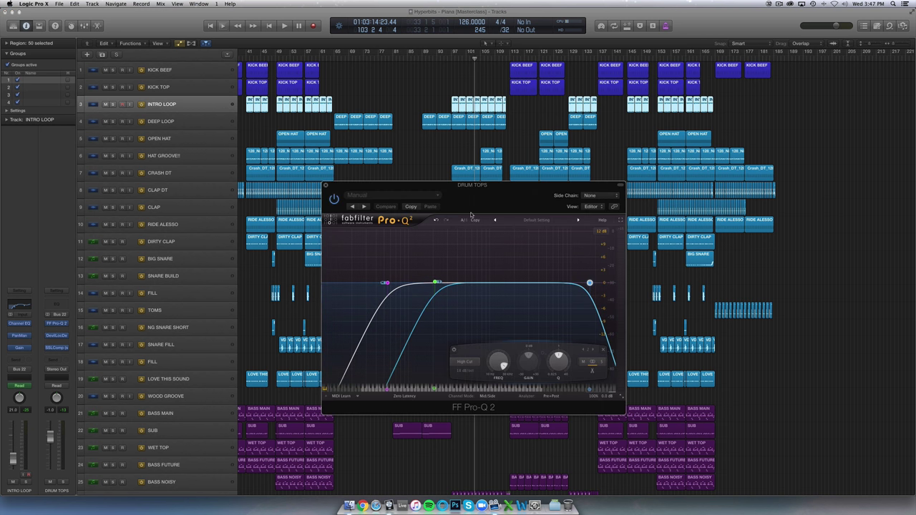
pyautogui.moveTo(465, 187); pyautogui.dragTo(404, 143)
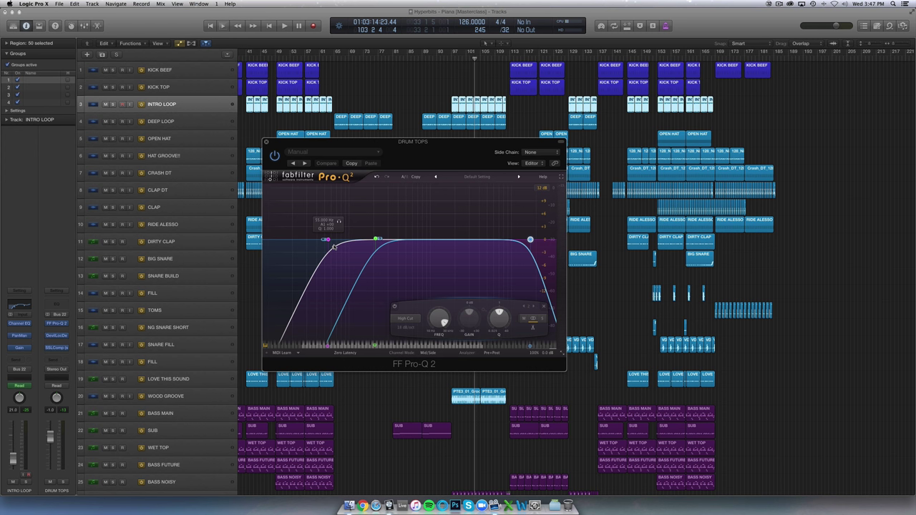
# - Examine the equalizer's side low cut band and check its channel mode, keeping Mid/Side
pyautogui.click(377, 240)
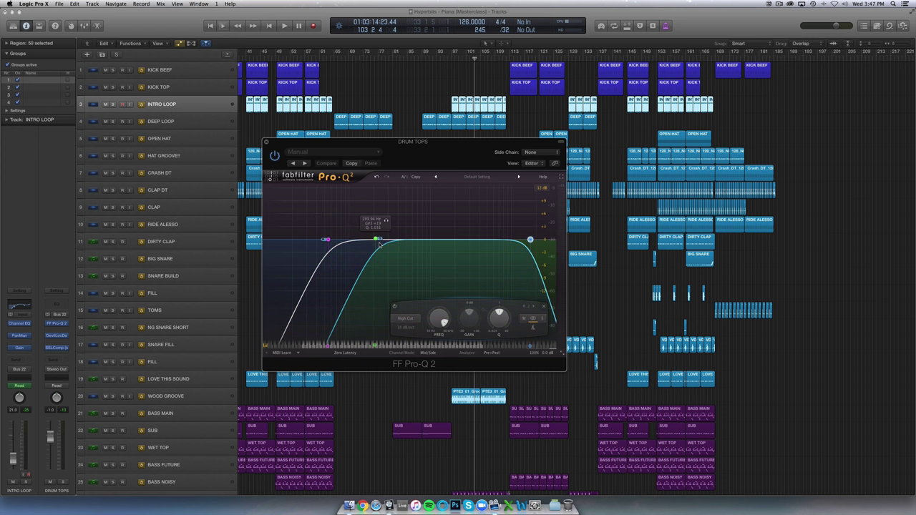
pyautogui.click(428, 352)
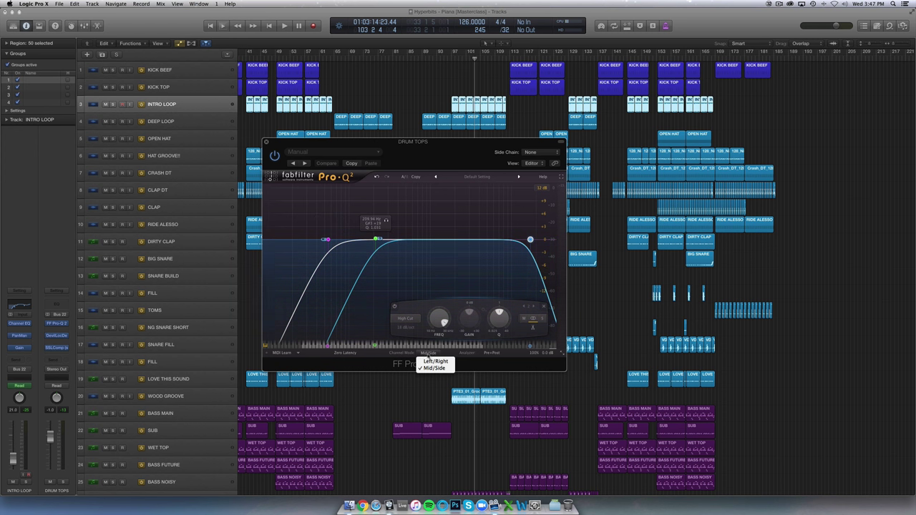
pyautogui.click(431, 368)
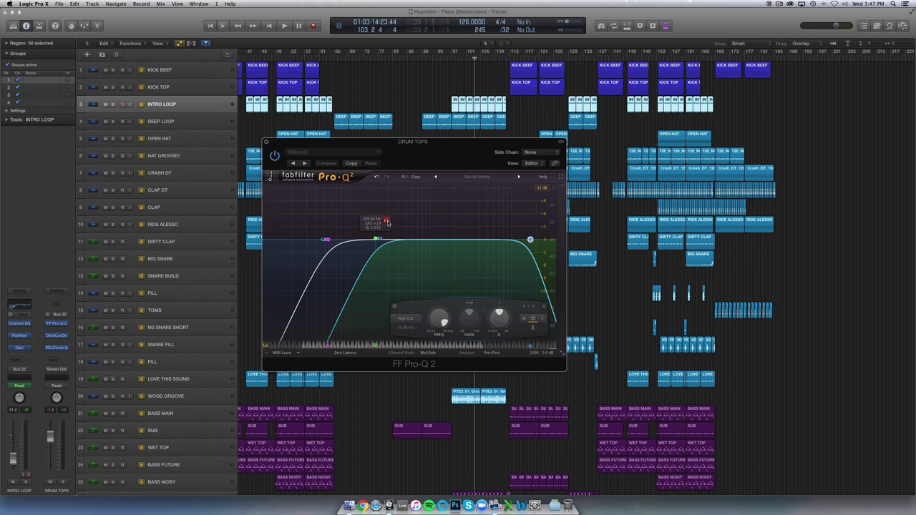
# - Solo the DRUM TOPS bus and set the cycle range from bar 41 to bar 57
pyautogui.click(387, 222)
pyautogui.click(63, 481)
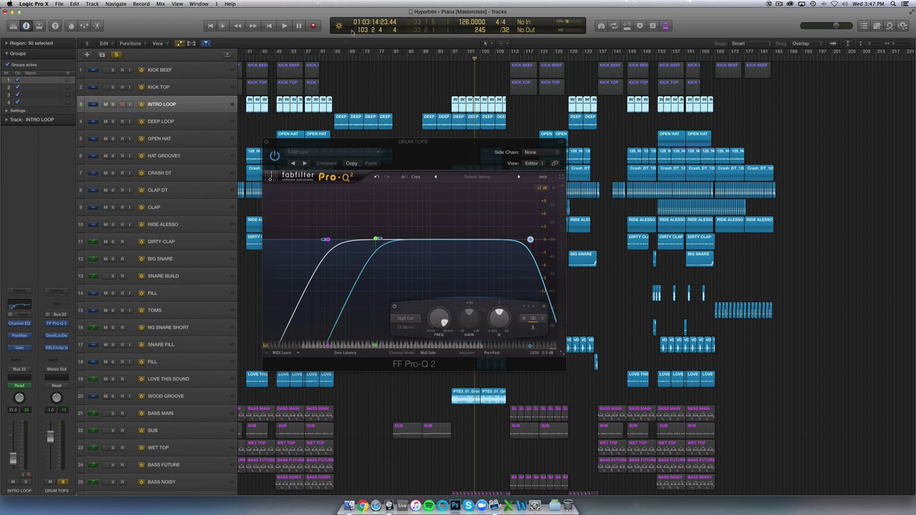
pyautogui.moveTo(428, 52); pyautogui.dragTo(507, 58)
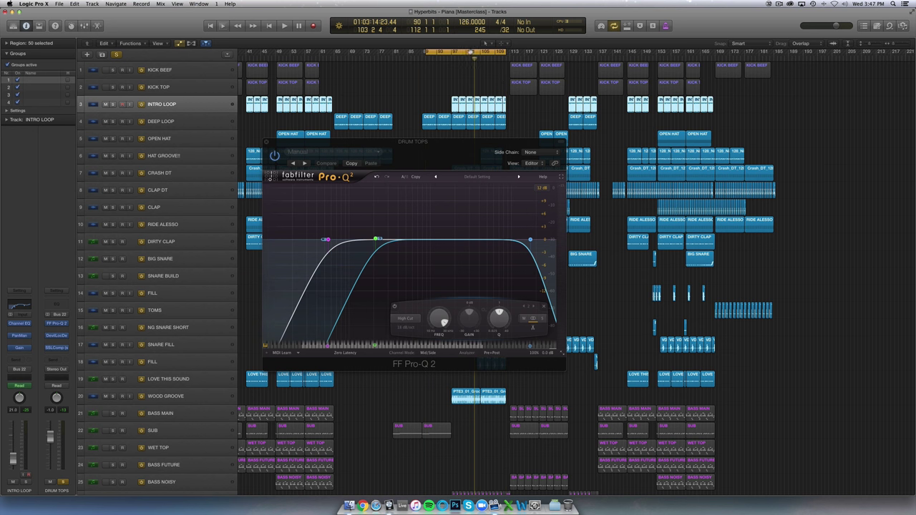
pyautogui.click(471, 51)
pyautogui.hscroll(-4, 348, 74)
pyautogui.moveTo(338, 52); pyautogui.dragTo(396, 57)
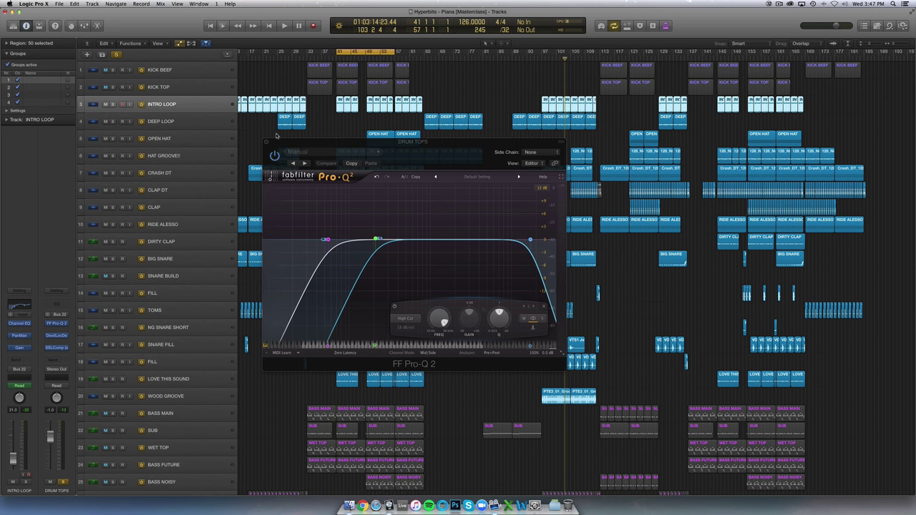
# - Play the start of the cycled section to hear DRUM TOPS through the existing side low cut
pyautogui.moveTo(380, 239)
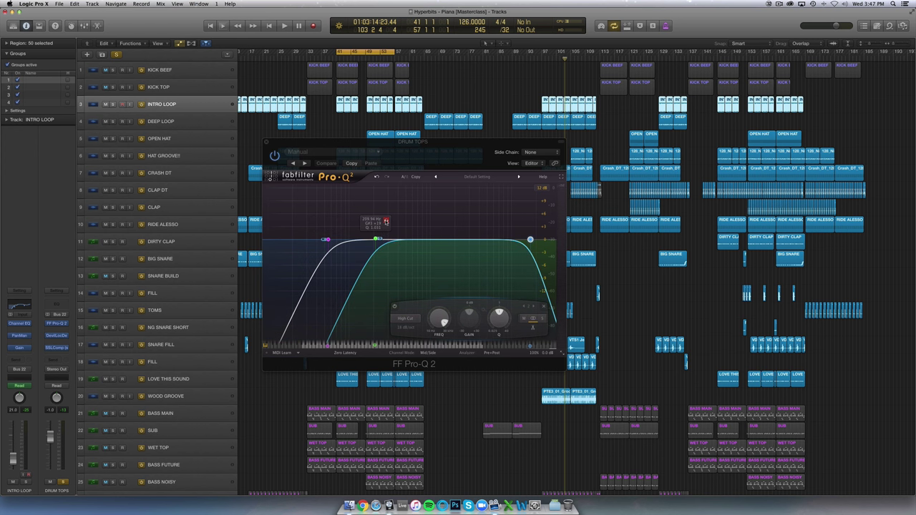
pyautogui.press('space')
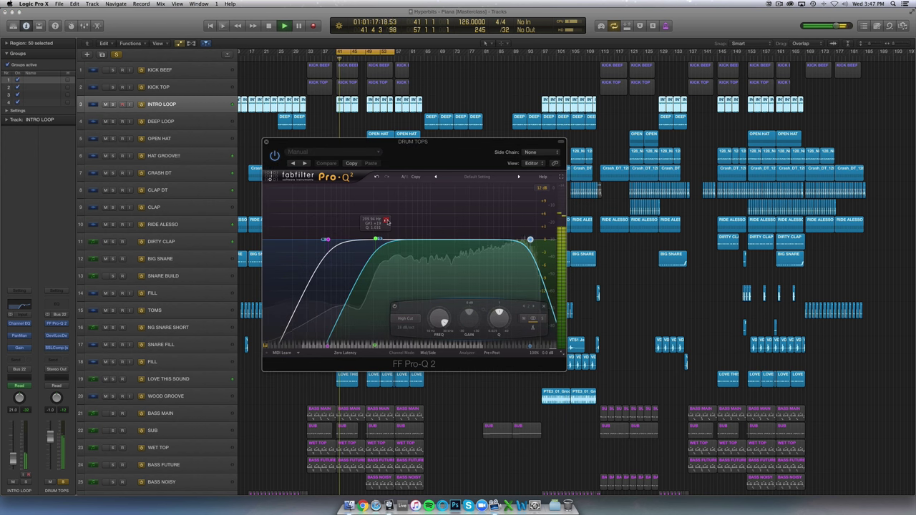
pyautogui.press('space')
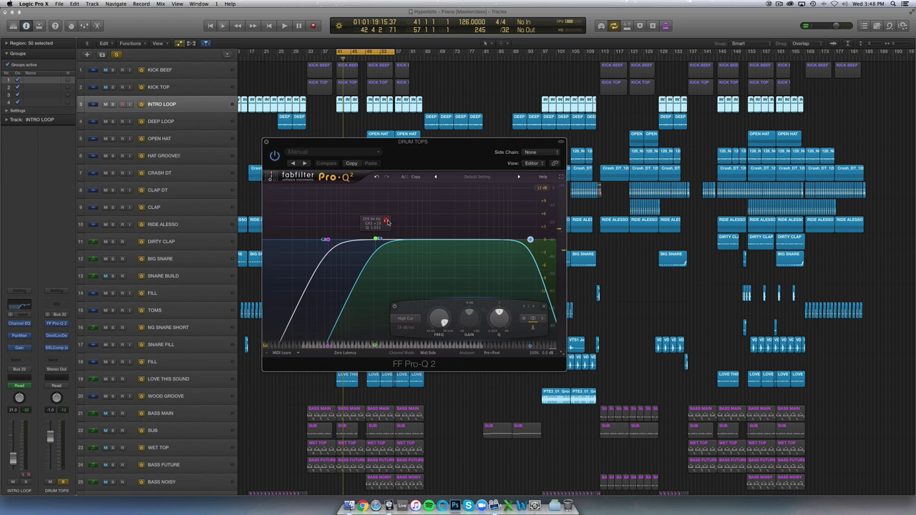
# - Raise the side low cut's frequency to about 349 Hz and play the drum tops with it
pyautogui.click(387, 222)
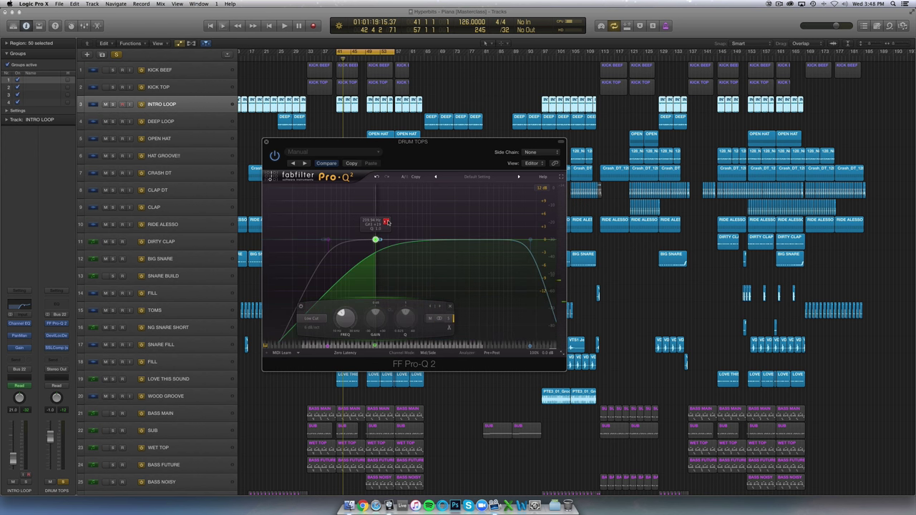
pyautogui.moveTo(387, 222); pyautogui.dragTo(405, 220)
pyautogui.press('space')
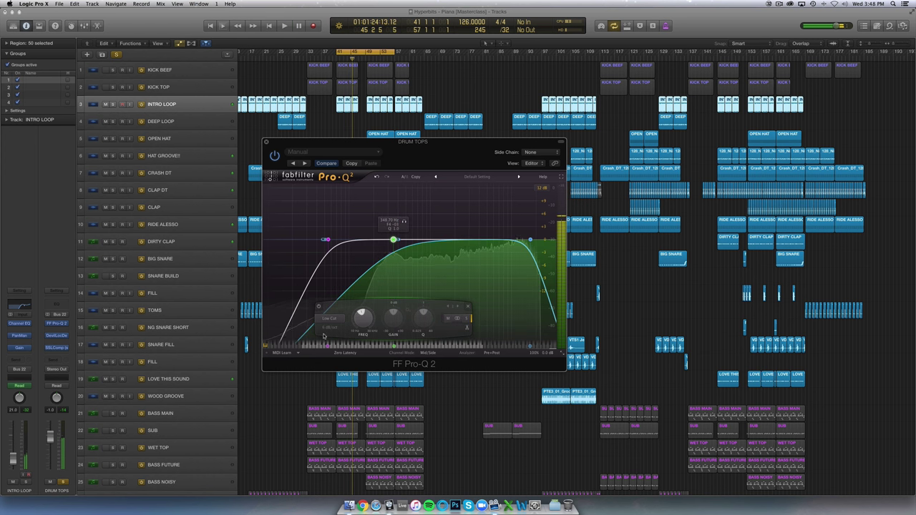
# - Try a 24 dB/oct slope on the side low cut, settle on 18 dB/oct, and lower its frequency to about 257 Hz
pyautogui.click(330, 327)
pyautogui.click(338, 356)
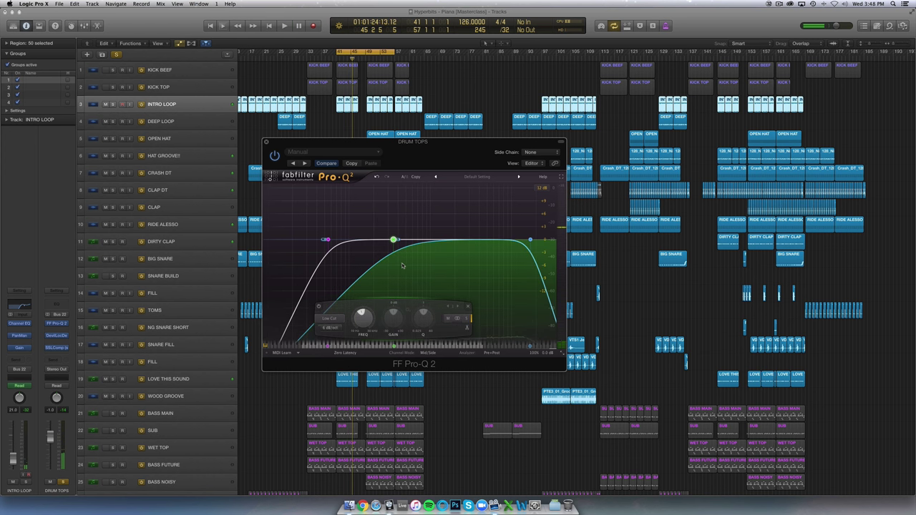
pyautogui.click(329, 327)
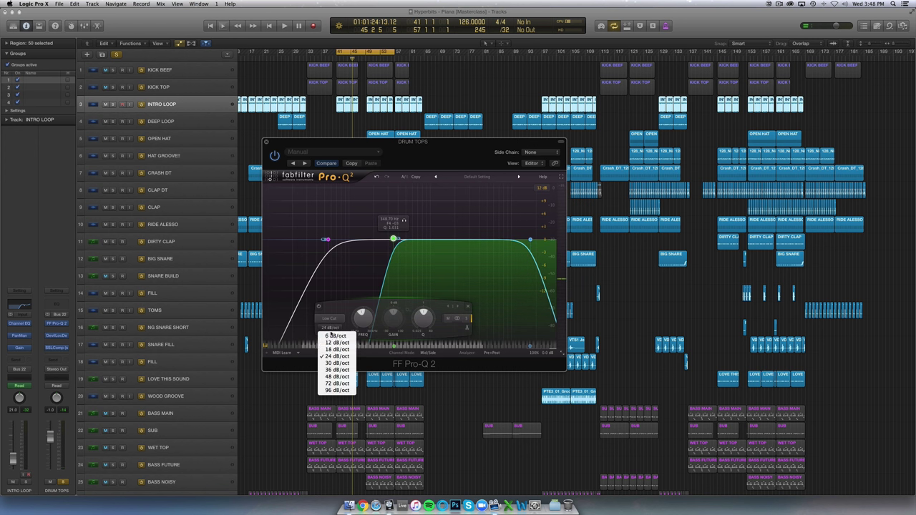
pyautogui.click(338, 350)
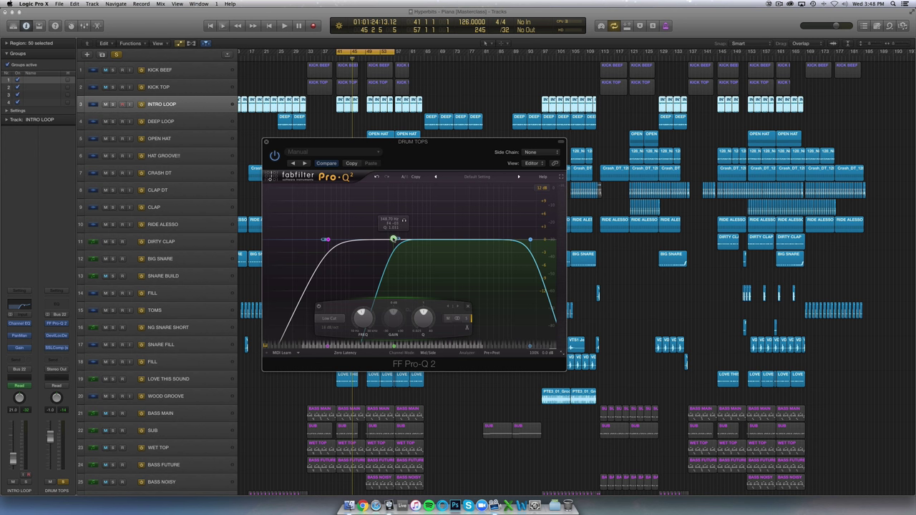
pyautogui.moveTo(392, 238)
pyautogui.mouseDown()
pyautogui.moveTo(374, 238)
pyautogui.moveTo(383, 238)
pyautogui.mouseUp()
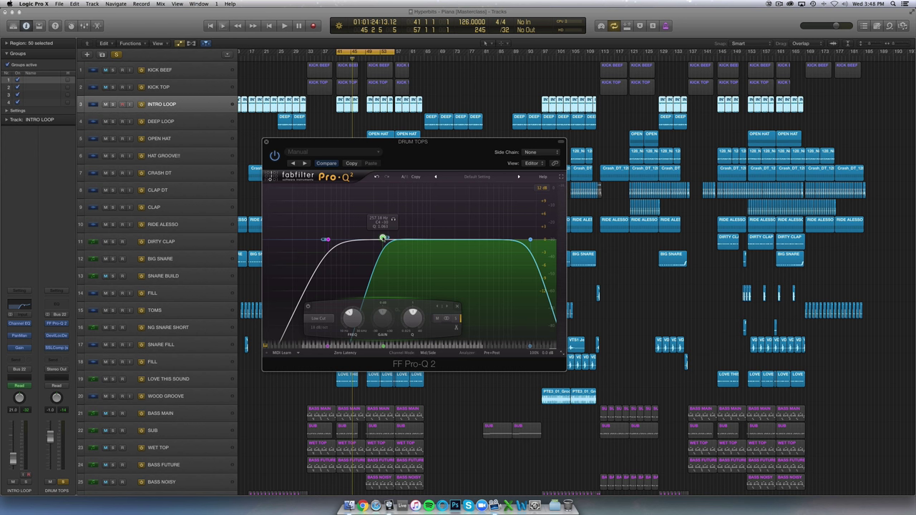
# - Solo KICK BEEF and KICK TOP with DRUM TOPS, play the cycle while checking the 55 Hz mid low cut, and close the equalizer
pyautogui.click(326, 240)
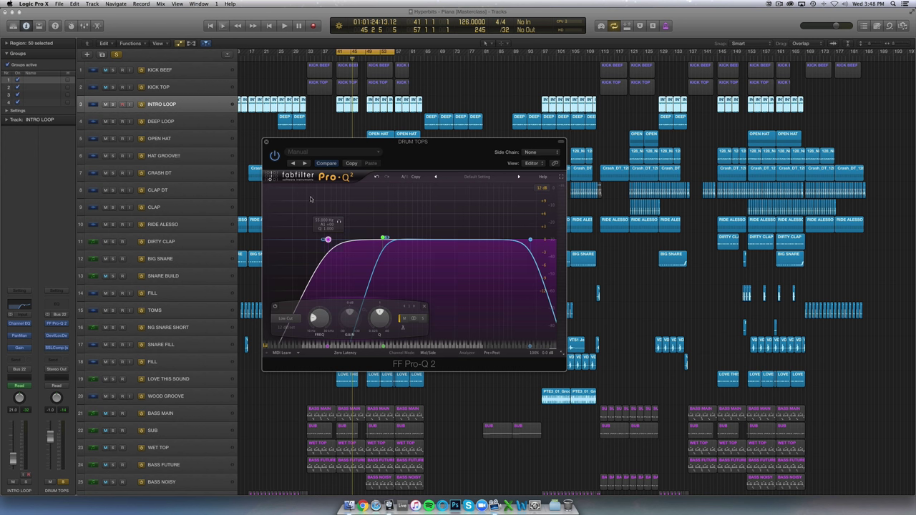
pyautogui.click(112, 70)
pyautogui.click(112, 86)
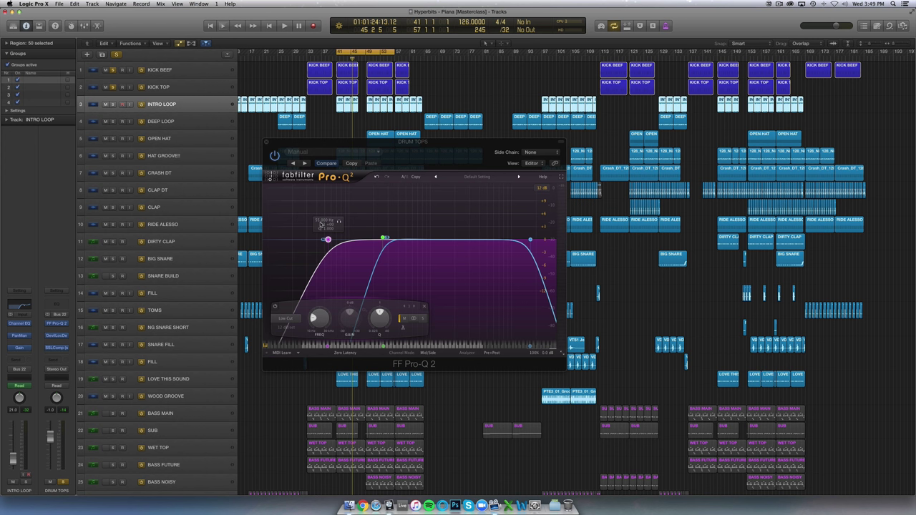
pyautogui.click(339, 222)
pyautogui.press('space')
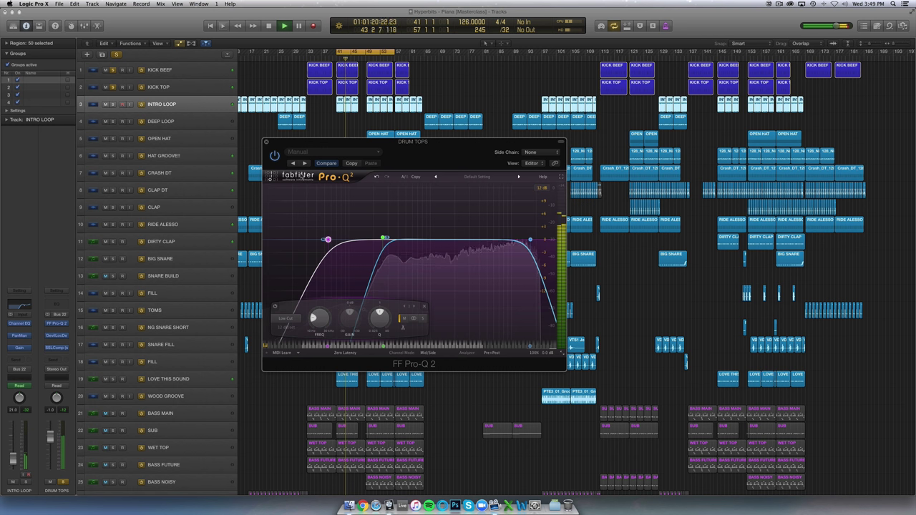
pyautogui.click(265, 142)
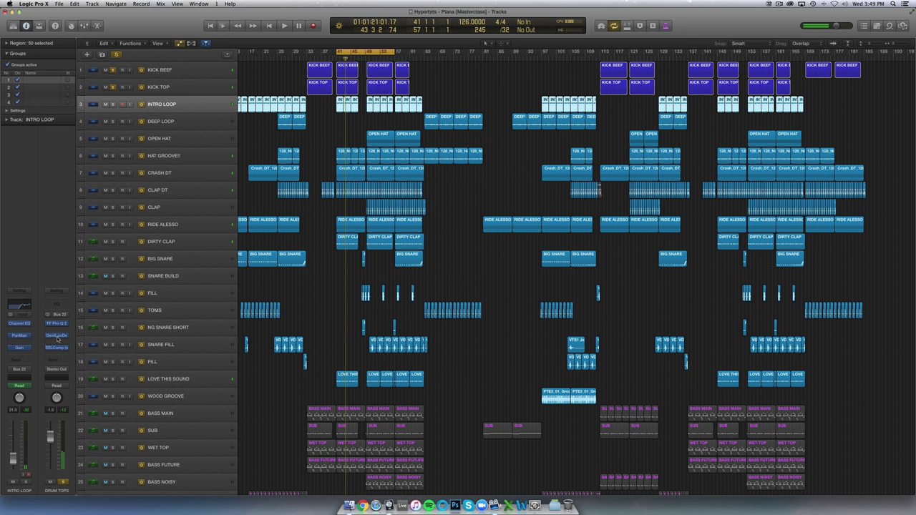
# - Open DevilLocDeluxe on the DRUM TOPS bus and slightly adjust its Mix amount, playing the cycle to hear it
pyautogui.click(57, 335)
pyautogui.moveTo(166, 31); pyautogui.dragTo(527, 174)
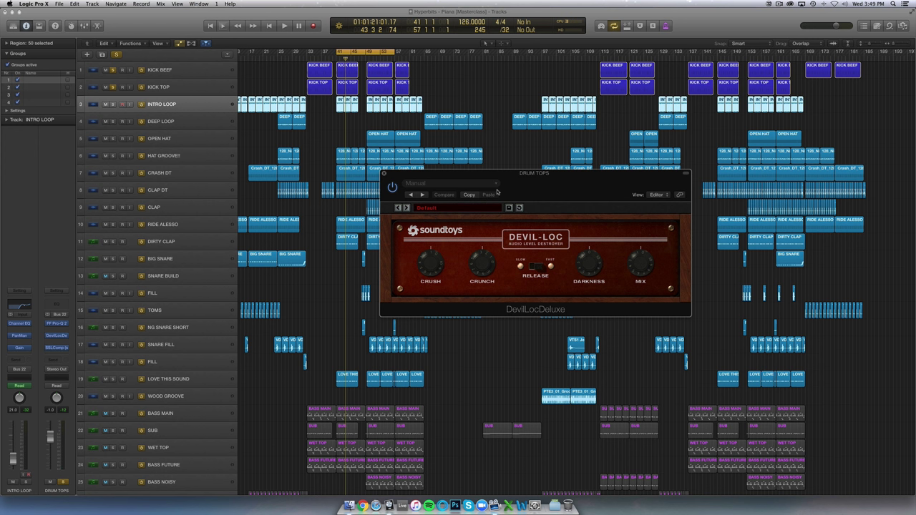
pyautogui.moveTo(538, 178); pyautogui.dragTo(563, 196)
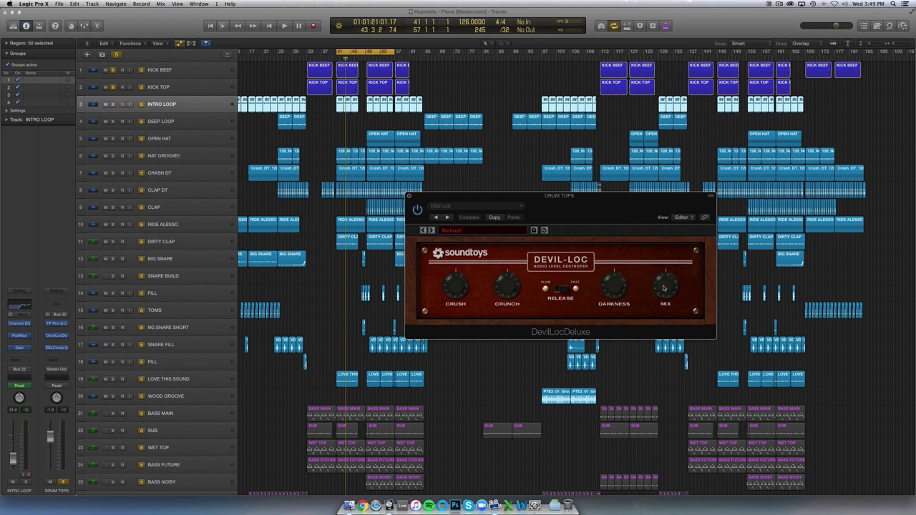
pyautogui.moveTo(663, 286); pyautogui.dragTo(664, 292)
pyautogui.press('space')
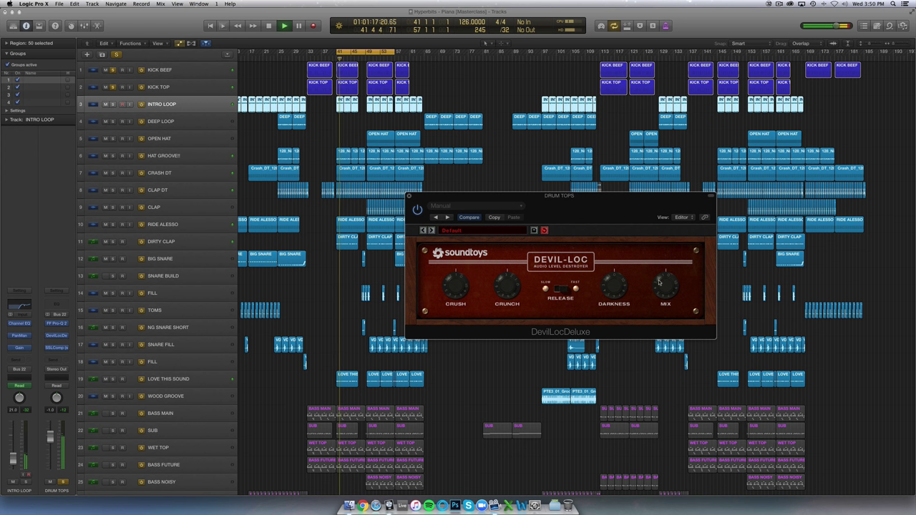
pyautogui.press('space')
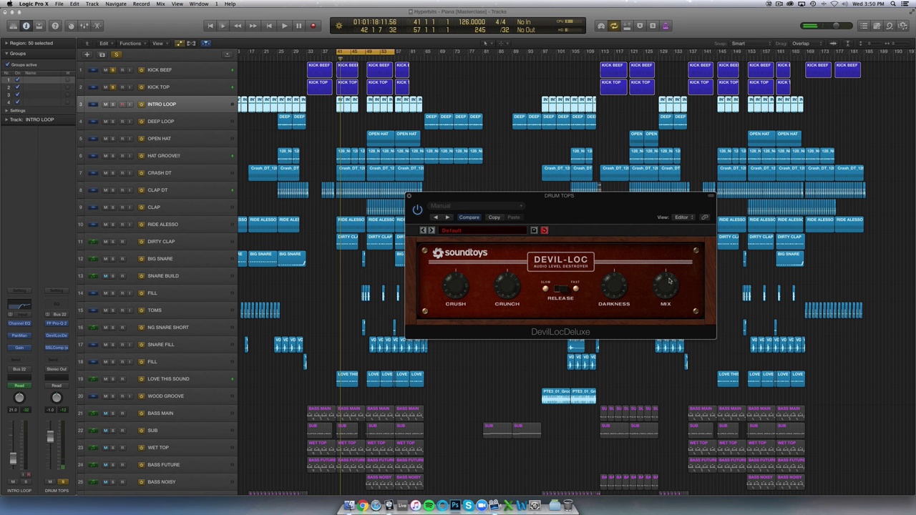
# - Compare the drum tops with DevilLocDeluxe bypassed and active during playback, then close the plug-in and clear the solos
pyautogui.press('space')
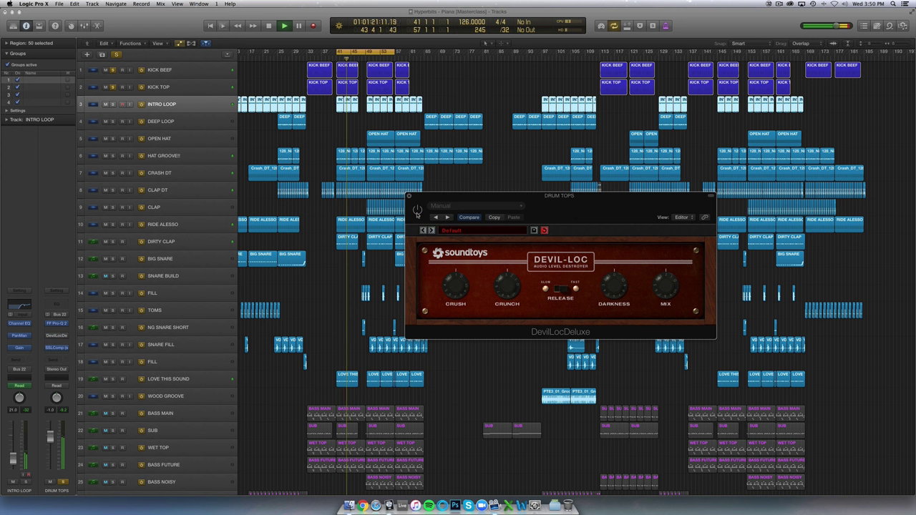
pyautogui.click(417, 211)
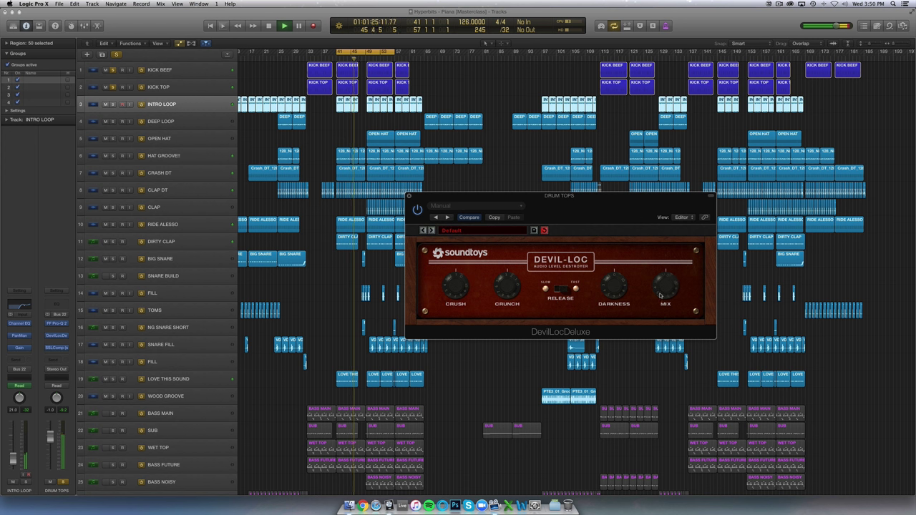
pyautogui.click(419, 210)
pyautogui.press('space')
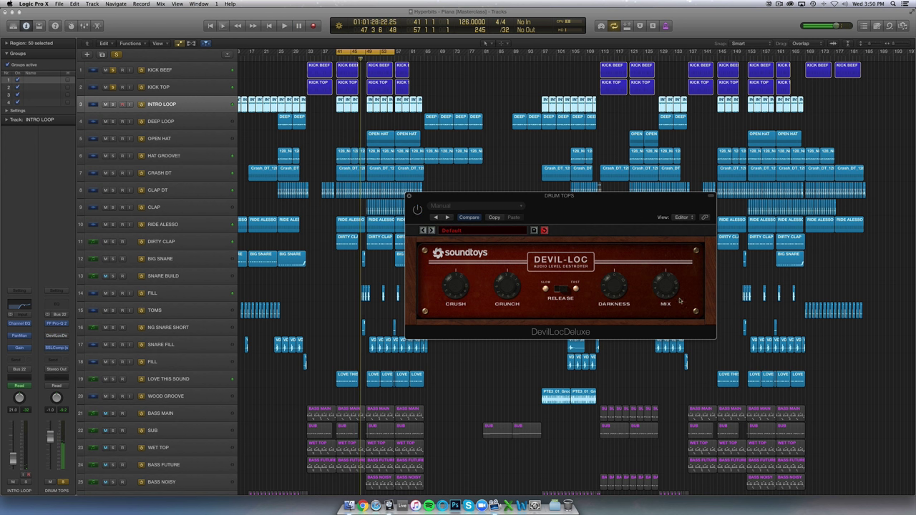
pyautogui.click(418, 209)
pyautogui.click(409, 196)
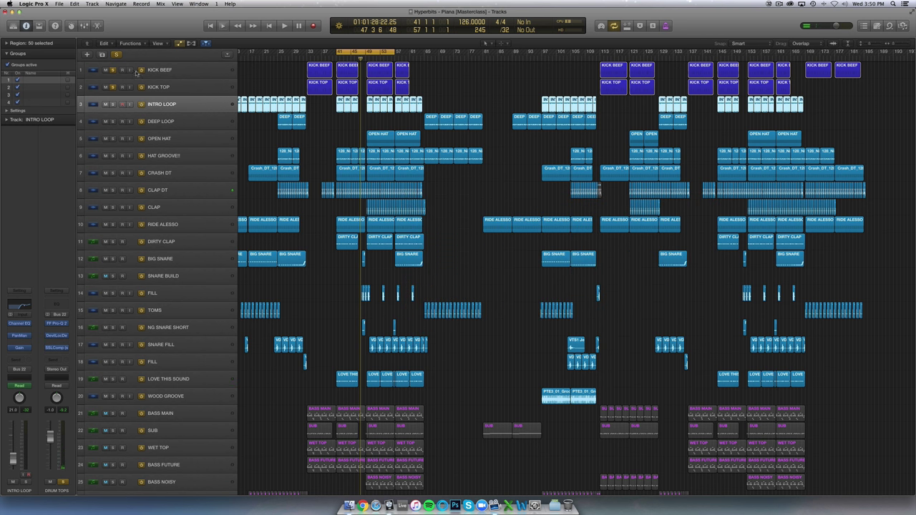
pyautogui.click(183, 106)
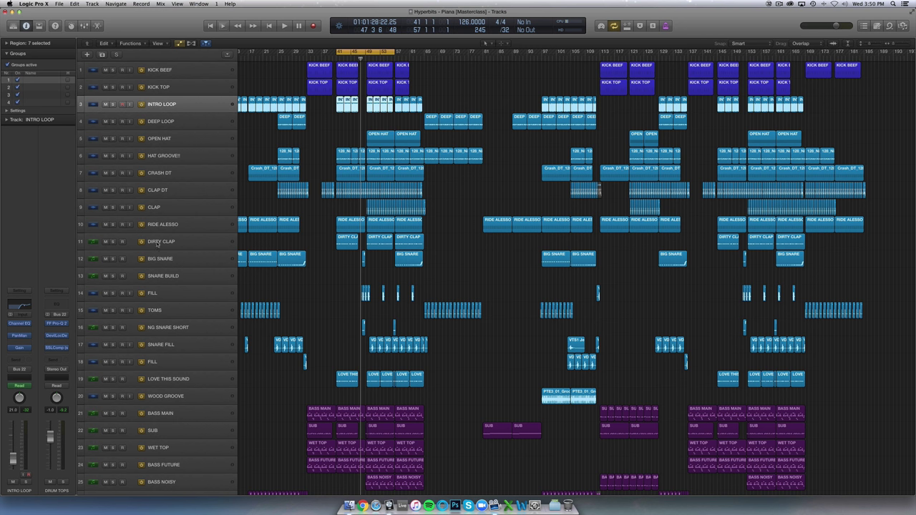
# - Open the SSLComp compressor on the DRUM TOPS bus and slightly adjust its threshold
pyautogui.click(58, 348)
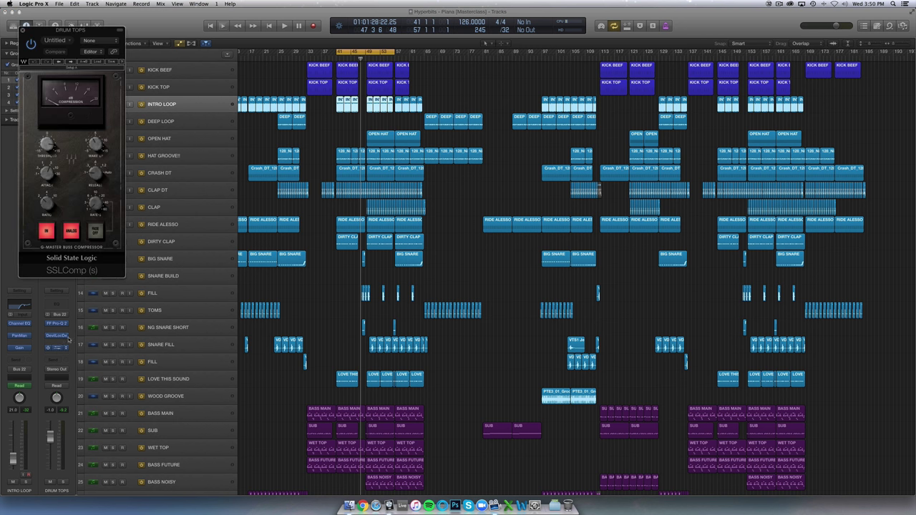
pyautogui.moveTo(79, 32); pyautogui.dragTo(521, 139)
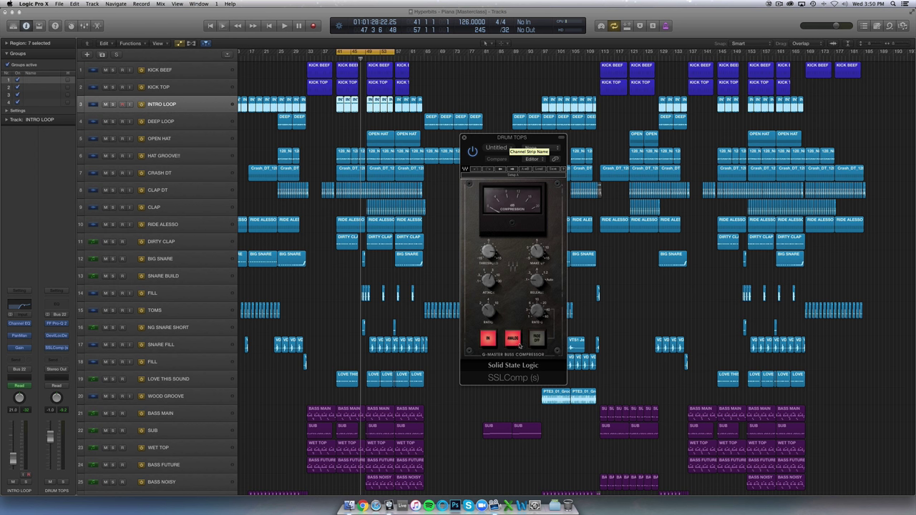
pyautogui.moveTo(494, 304)
pyautogui.moveTo(491, 279)
pyautogui.moveTo(492, 253)
pyautogui.moveTo(489, 253); pyautogui.dragTo(491, 250)
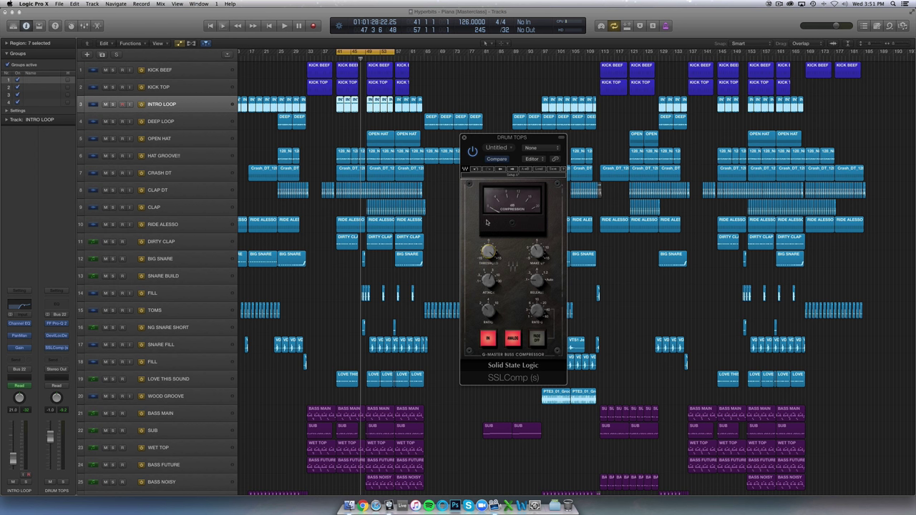
# - Play the cycle with the DRUM TOPS bus soloed to check its compression, then close SSLComp
pyautogui.press('space')
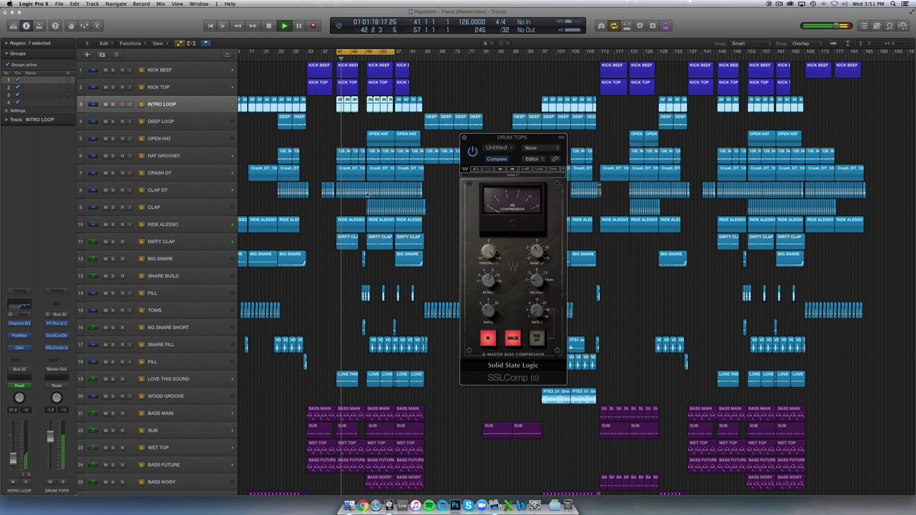
pyautogui.click(62, 481)
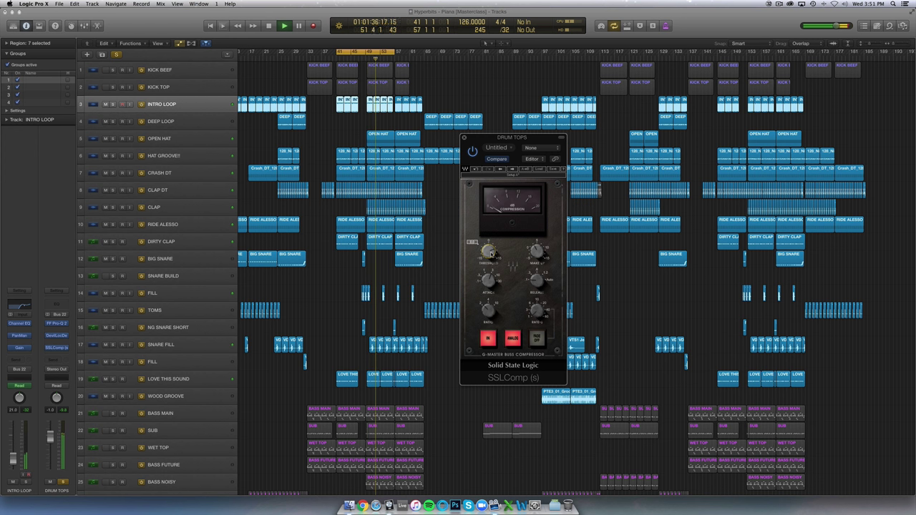
pyautogui.press('space')
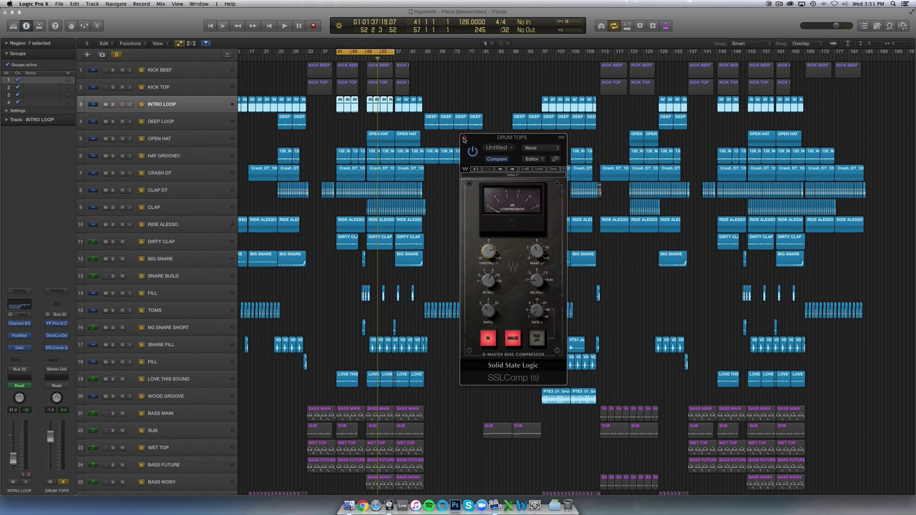
pyautogui.click(464, 139)
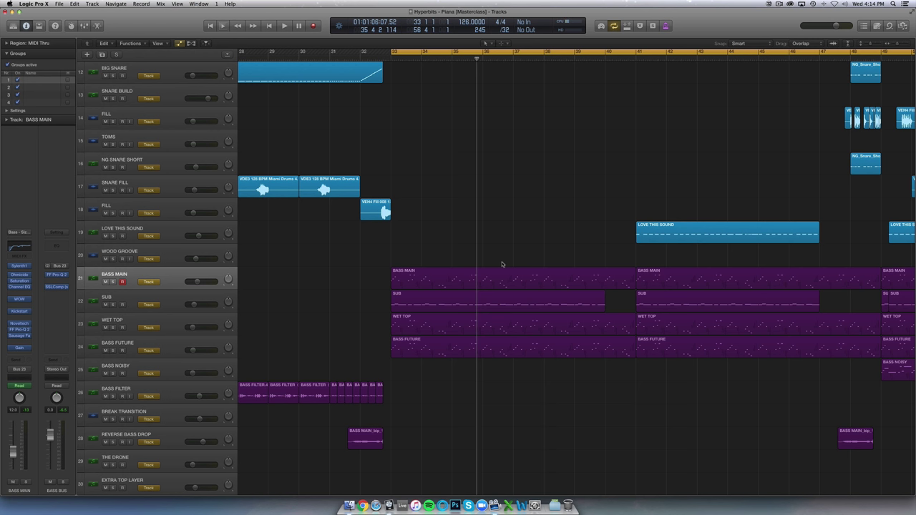
# - Solo BASS MAIN and play it with and without its insert effects, then view its Sylenth1 instrument
pyautogui.click(113, 282)
pyautogui.press('space')
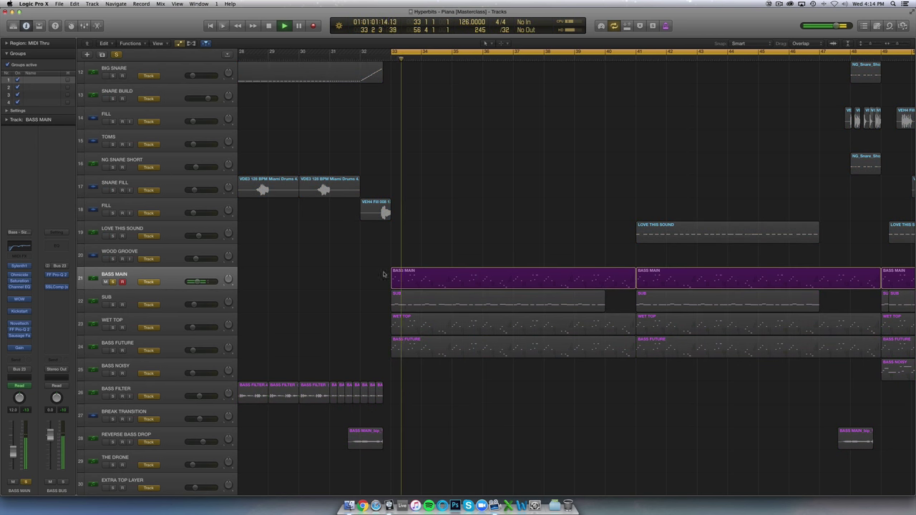
pyautogui.hscroll(2, 430, 270)
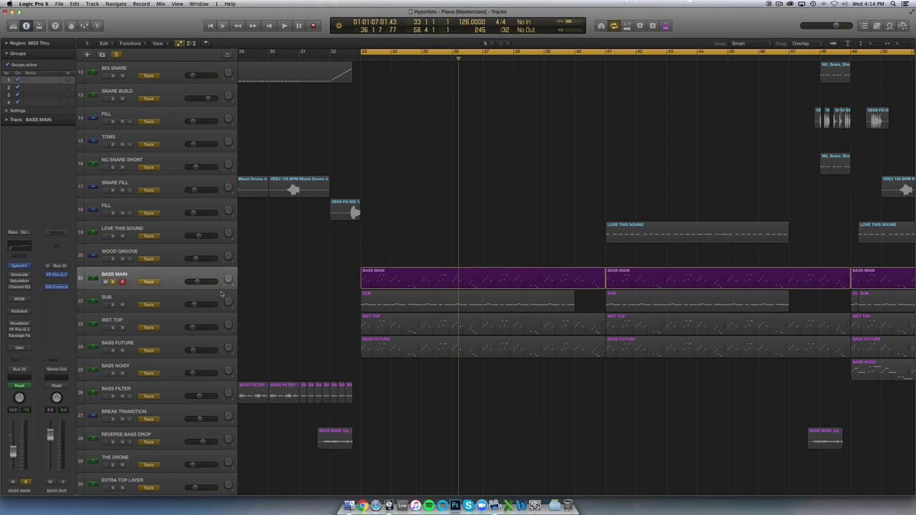
pyautogui.press('space')
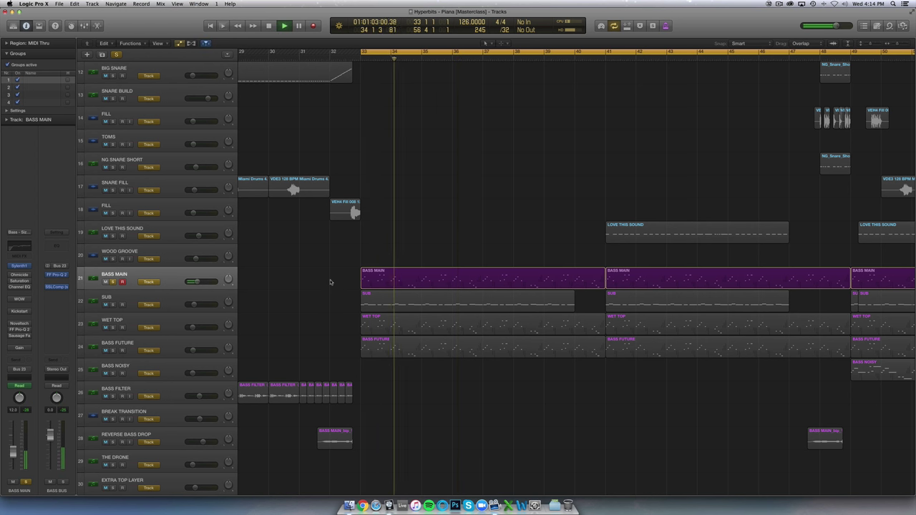
pyautogui.press('space')
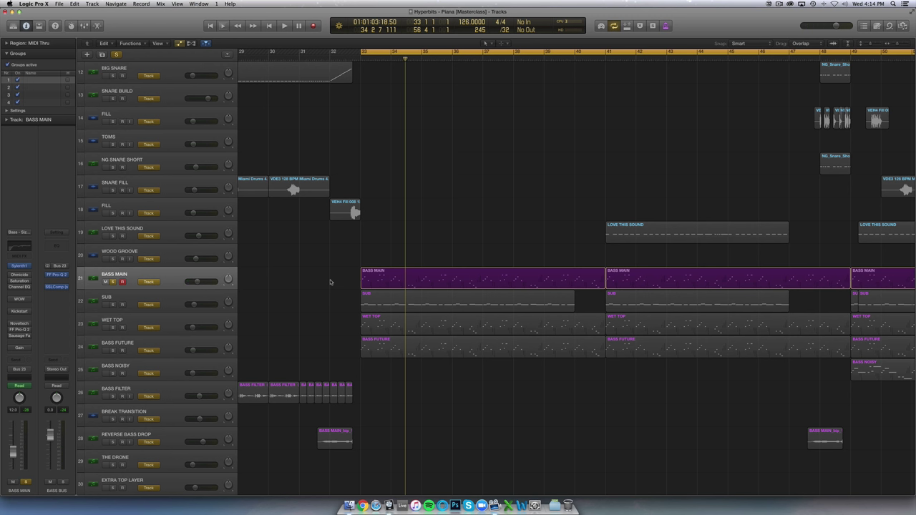
pyautogui.click(21, 267)
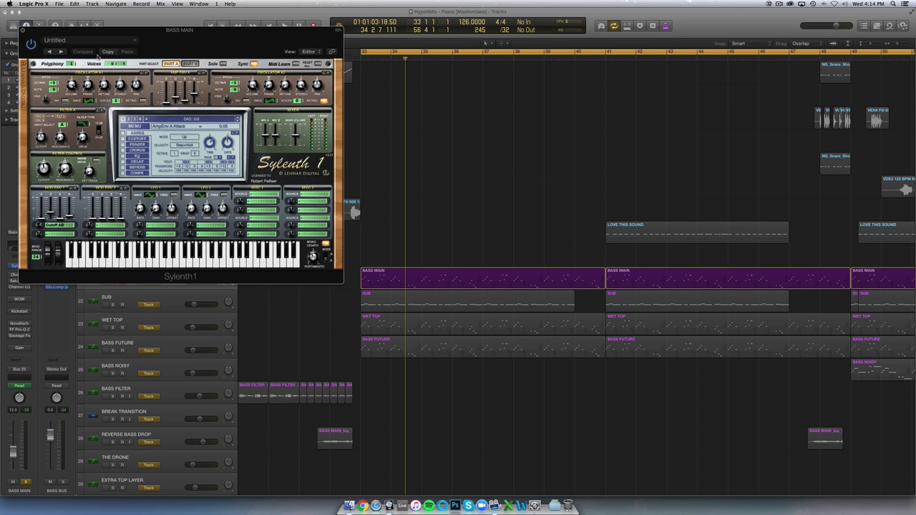
pyautogui.click(22, 30)
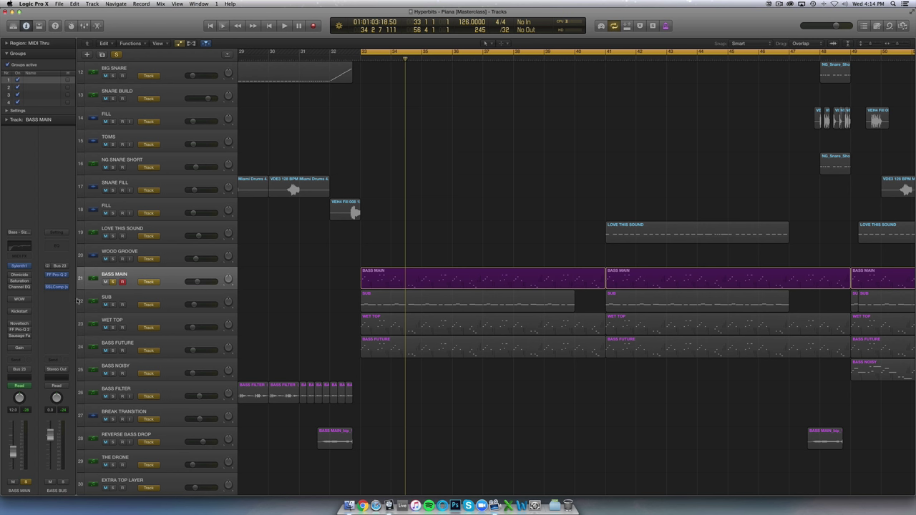
# - Enable Ohmicide on BASS MAIN, look through its presets while keeping Distort 2, and play the bass through it
pyautogui.moveTo(17, 276)
pyautogui.click(21, 276)
pyautogui.moveTo(156, 32); pyautogui.dragTo(201, 71)
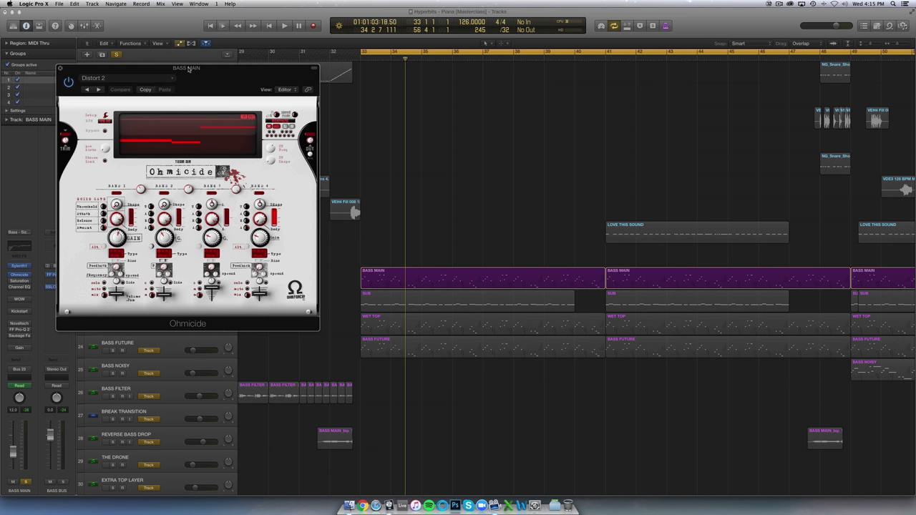
pyautogui.moveTo(188, 69); pyautogui.dragTo(214, 64)
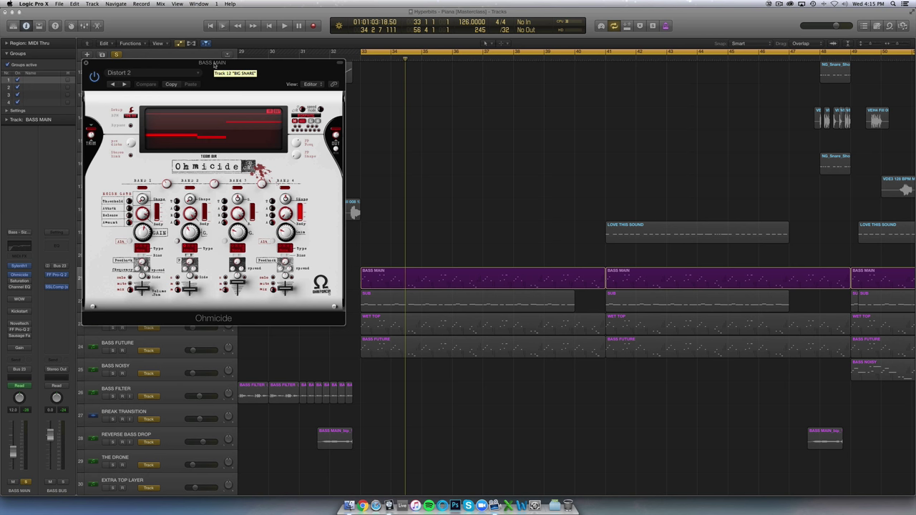
pyautogui.click(196, 73)
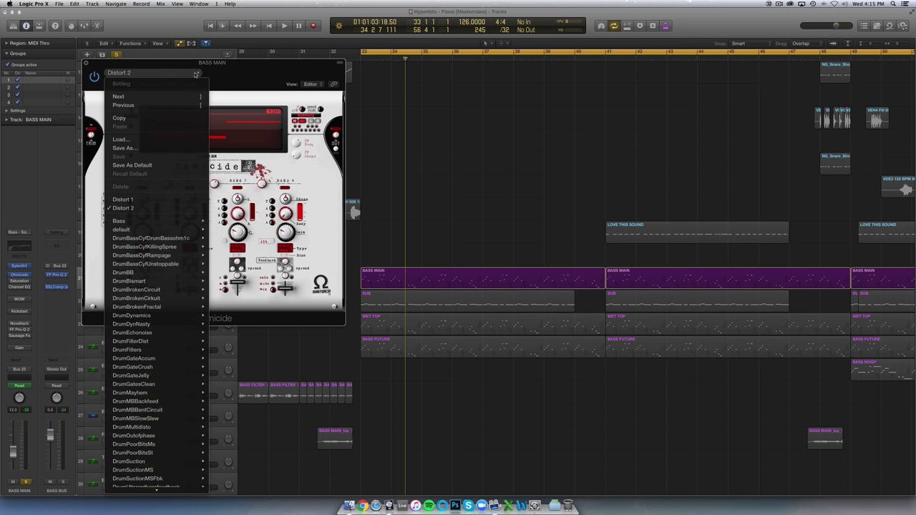
pyautogui.moveTo(155, 225)
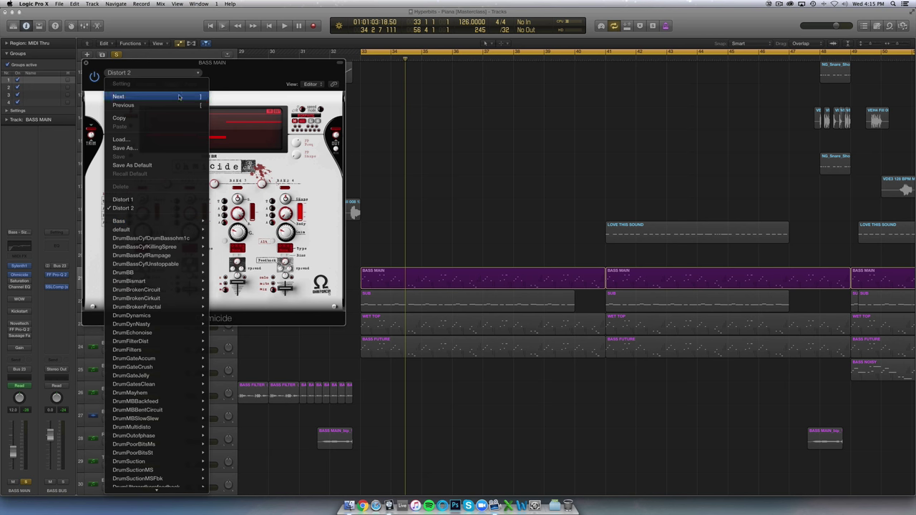
pyautogui.click(215, 63)
pyautogui.moveTo(212, 63); pyautogui.dragTo(218, 48)
pyautogui.press('space')
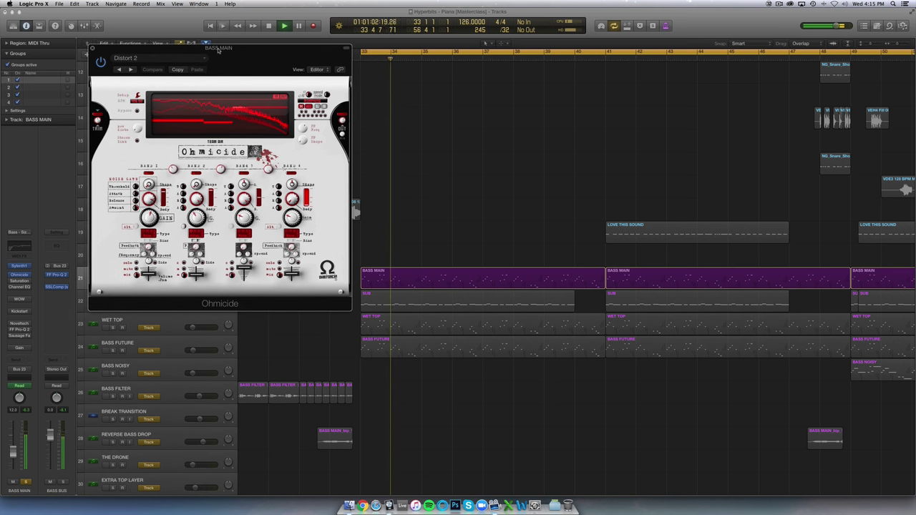
pyautogui.moveTo(218, 48); pyautogui.dragTo(227, 14)
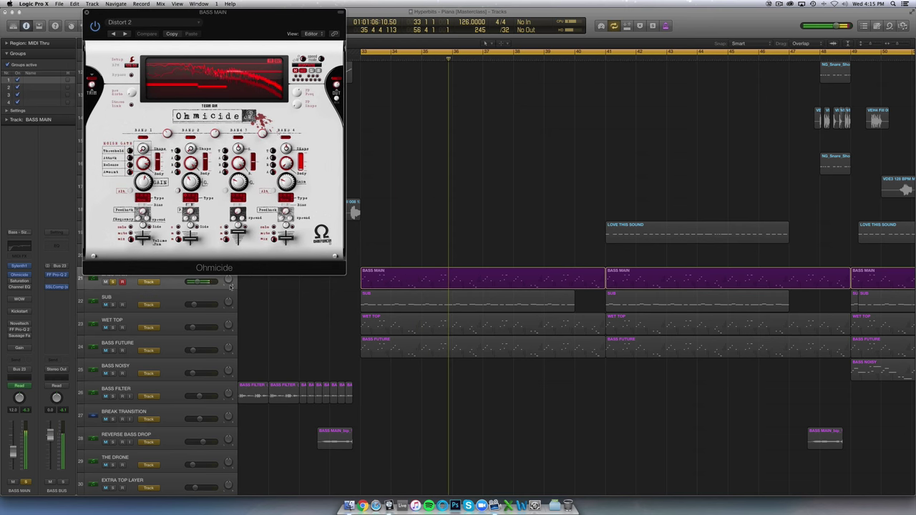
# - Enable the Saturation Knob on BASS MAIN, view it, and close both distortion plug-in windows
pyautogui.click(14, 281)
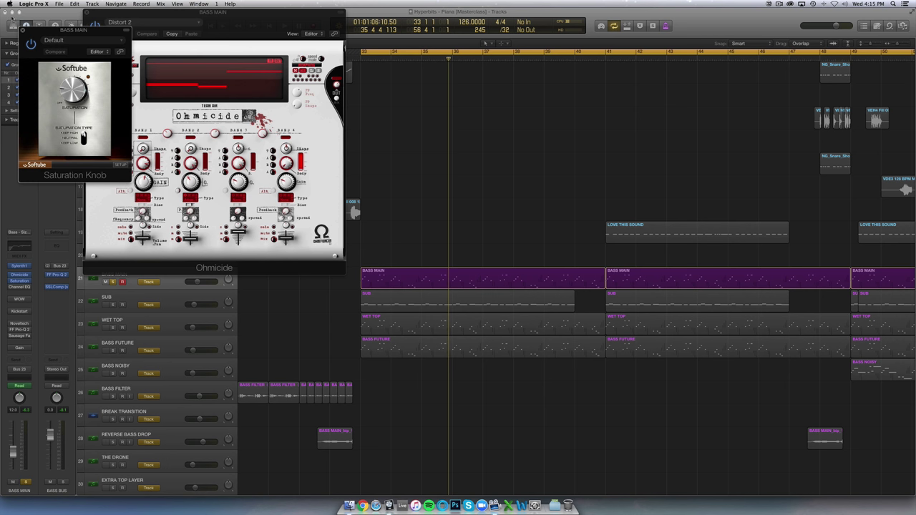
pyautogui.click(22, 31)
pyautogui.click(87, 13)
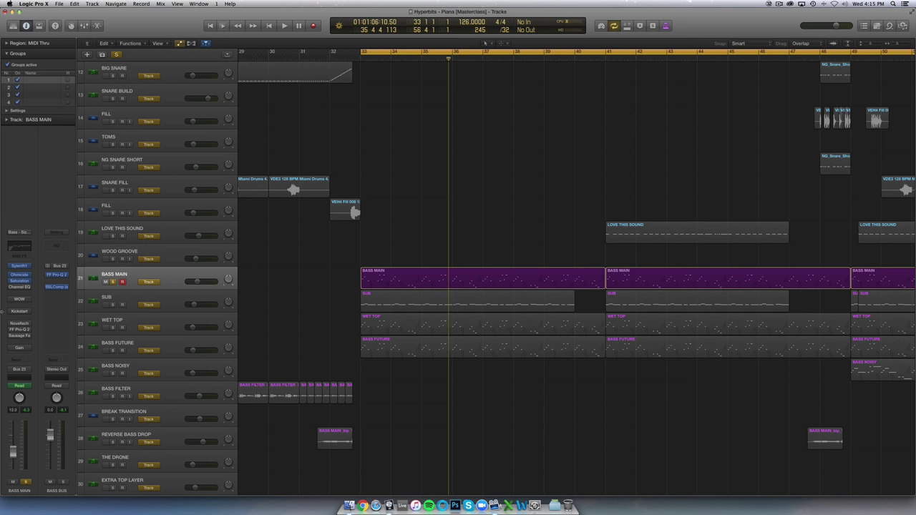
# - Enable the Channel EQ on BASS MAIN, review its bands, and close it
pyautogui.click(21, 287)
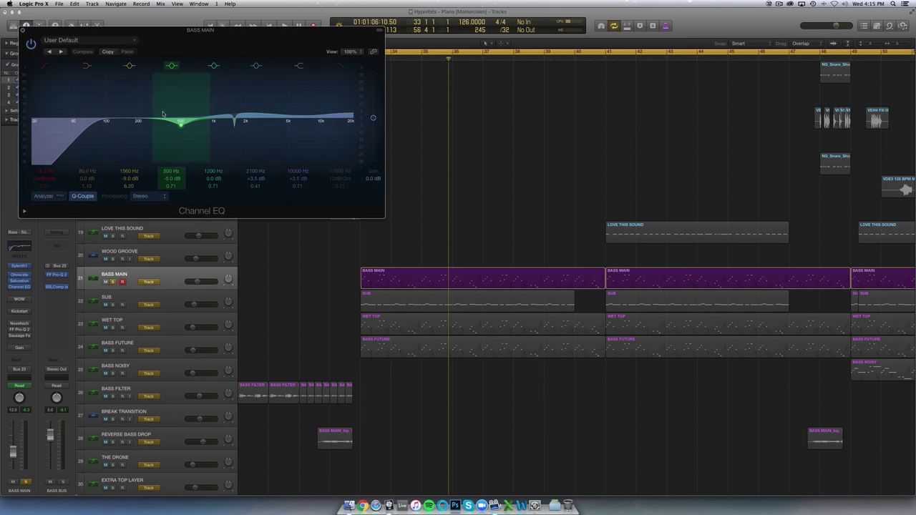
pyautogui.moveTo(203, 31); pyautogui.dragTo(341, 54)
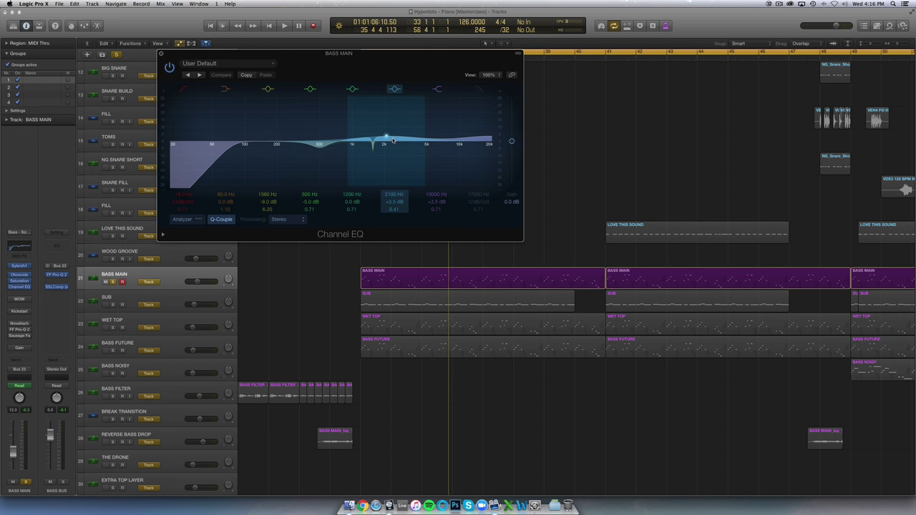
pyautogui.click(161, 54)
# - Enable WOW on BASS MAIN and nudge the LFO amount in the cutoff's modulation mixer
pyautogui.moveTo(21, 300)
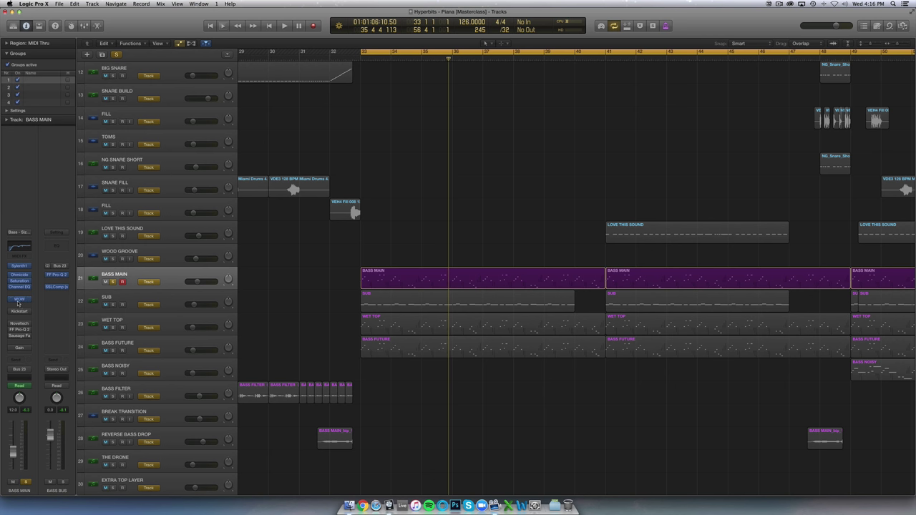
pyautogui.click(19, 300)
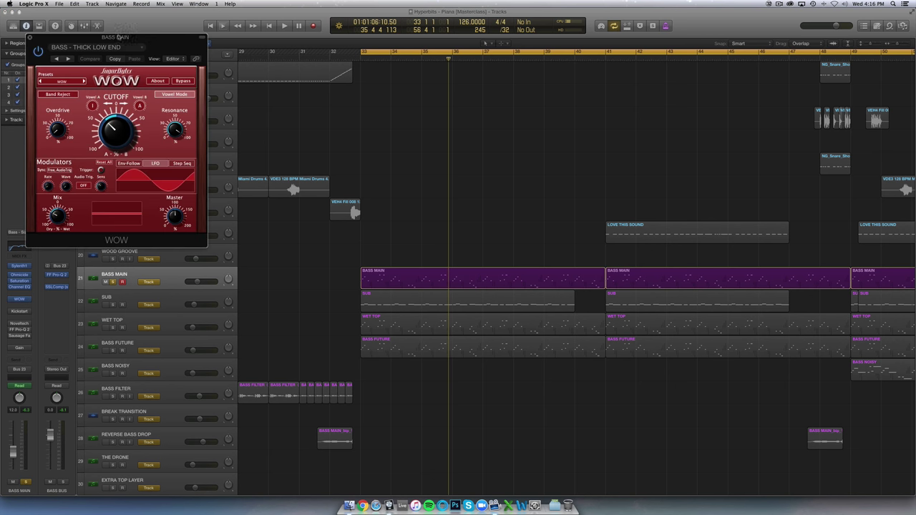
pyautogui.moveTo(121, 36); pyautogui.dragTo(273, 64)
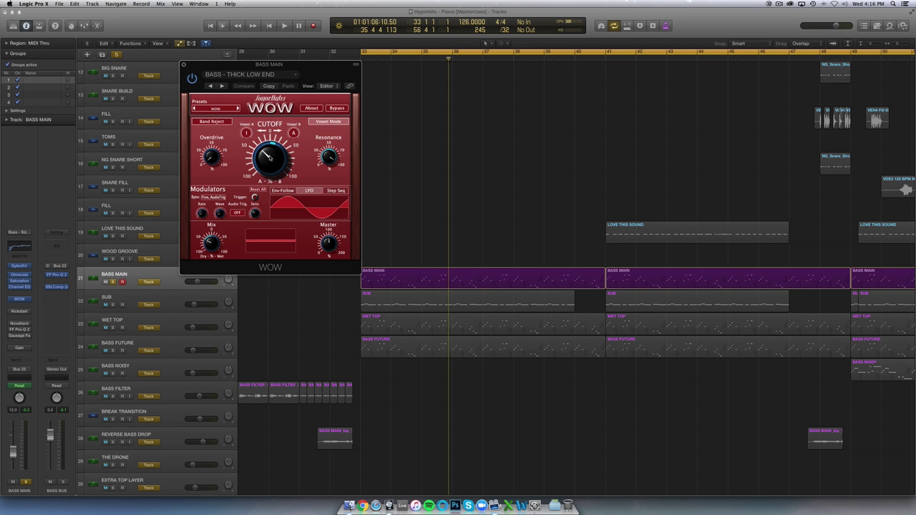
pyautogui.rightClick(269, 156)
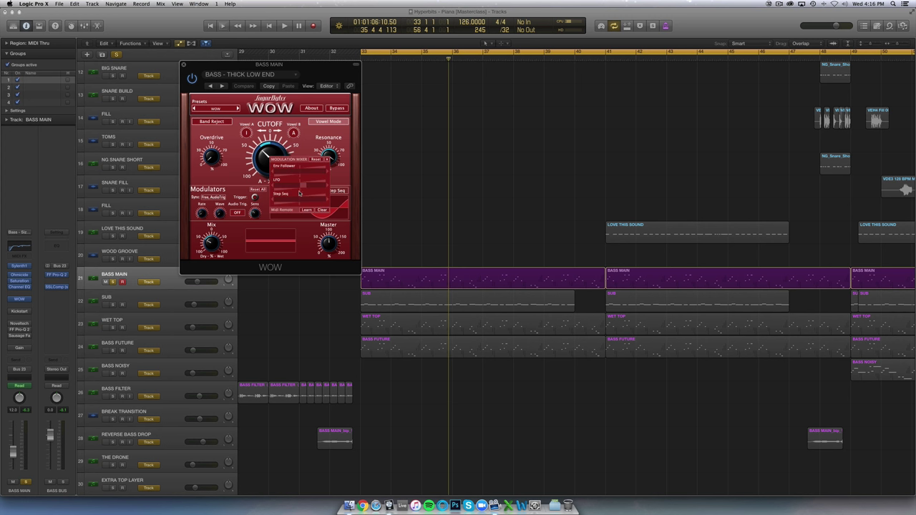
pyautogui.moveTo(305, 186)
pyautogui.mouseDown()
pyautogui.moveTo(315, 186)
pyautogui.moveTo(303, 187)
pyautogui.mouseUp()
pyautogui.click(327, 160)
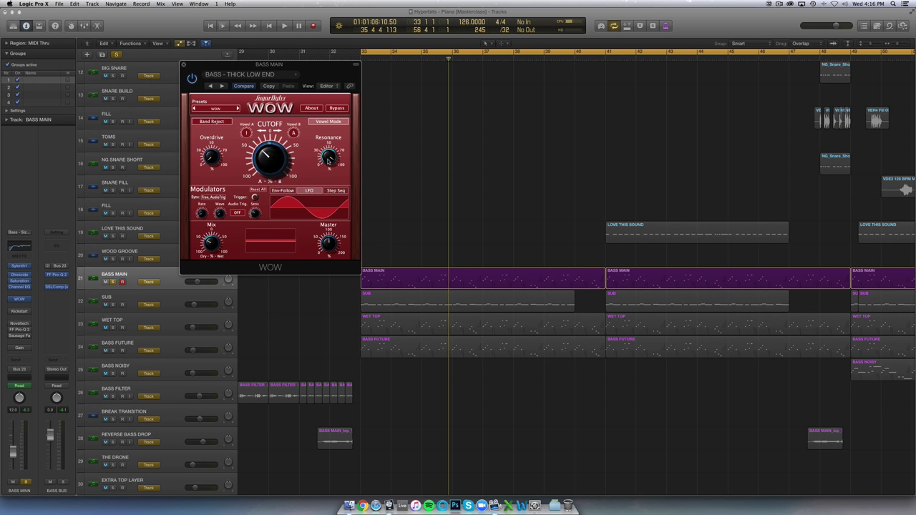
# - Play the bass through WOW while viewing its modulation mixer, Mix setting and LFO wave
pyautogui.press('space')
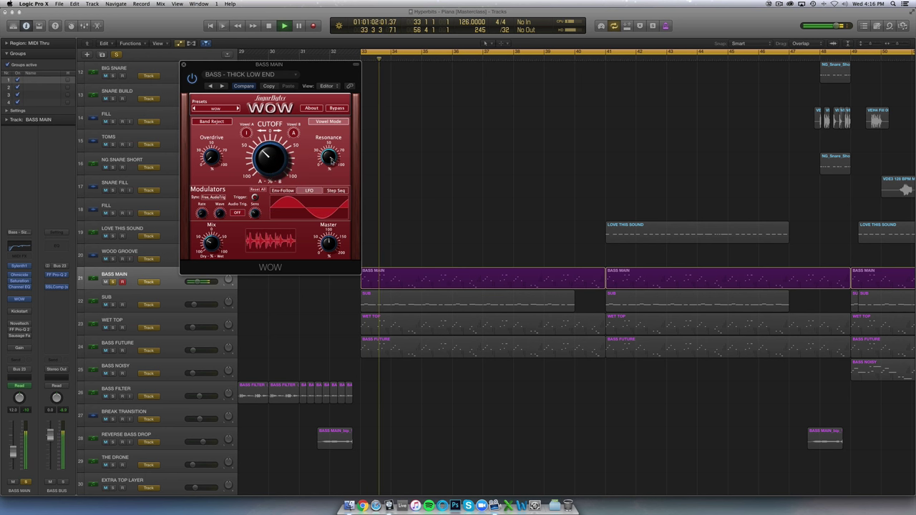
pyautogui.click(330, 158)
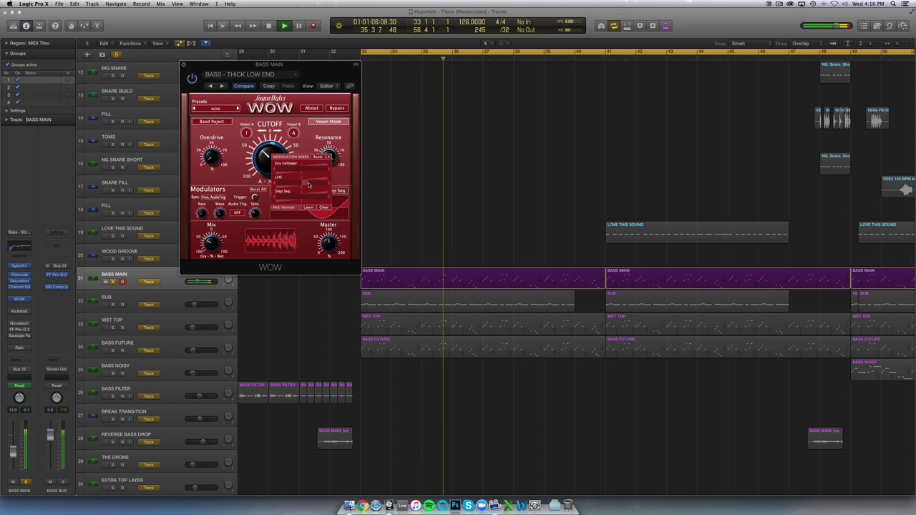
pyautogui.click(211, 244)
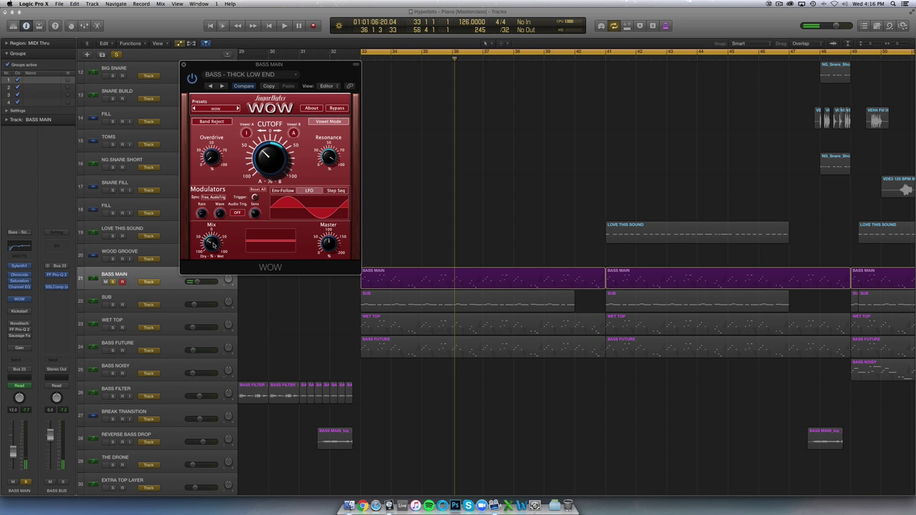
pyautogui.moveTo(222, 219)
pyautogui.press('space')
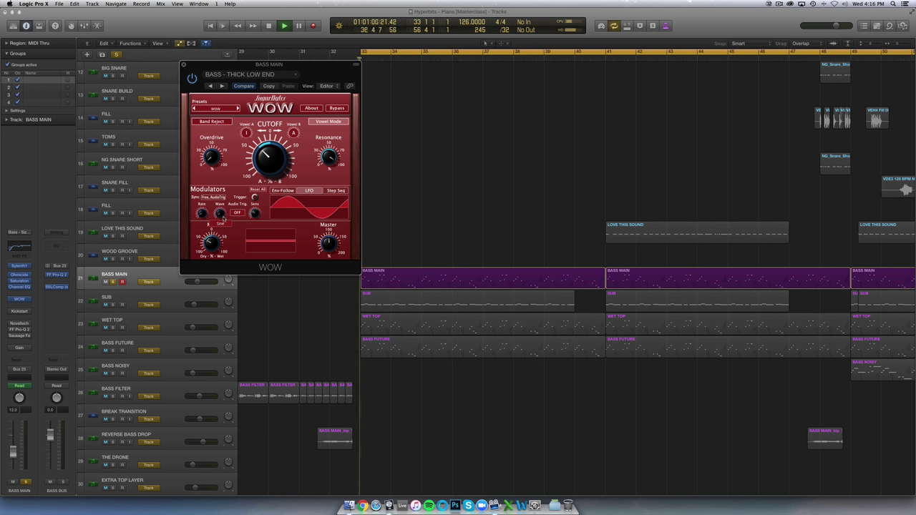
# - Enable the Noveltech Vocal Enhancer on BASS MAIN and play the bass through it with its window moved clear
pyautogui.click(20, 324)
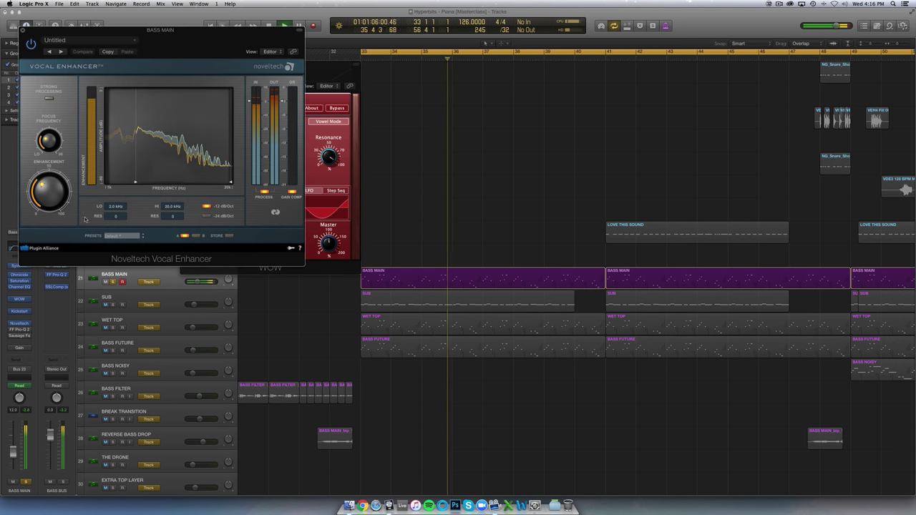
pyautogui.moveTo(148, 30); pyautogui.dragTo(191, 134)
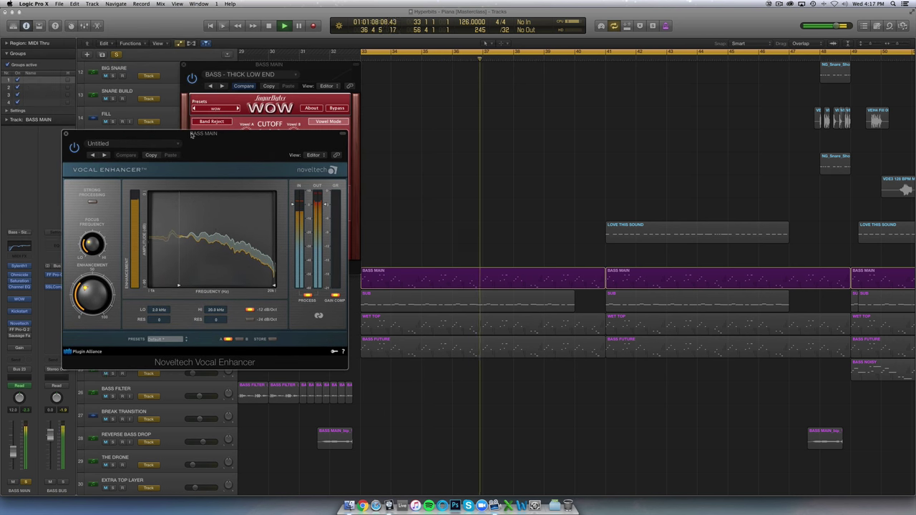
pyautogui.press('space')
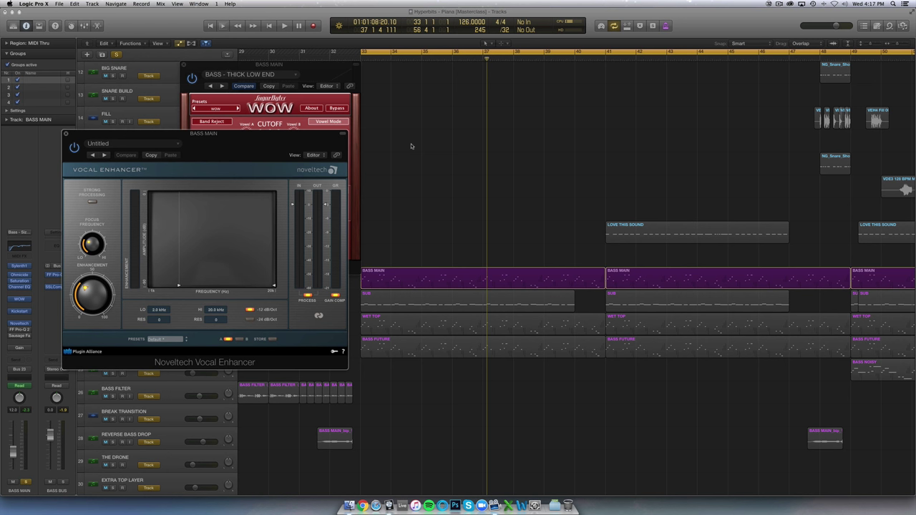
# - Enable FF Pro-Q 2 on BASS MAIN, view its EQ curve, and close all open plug-in windows
pyautogui.click(14, 329)
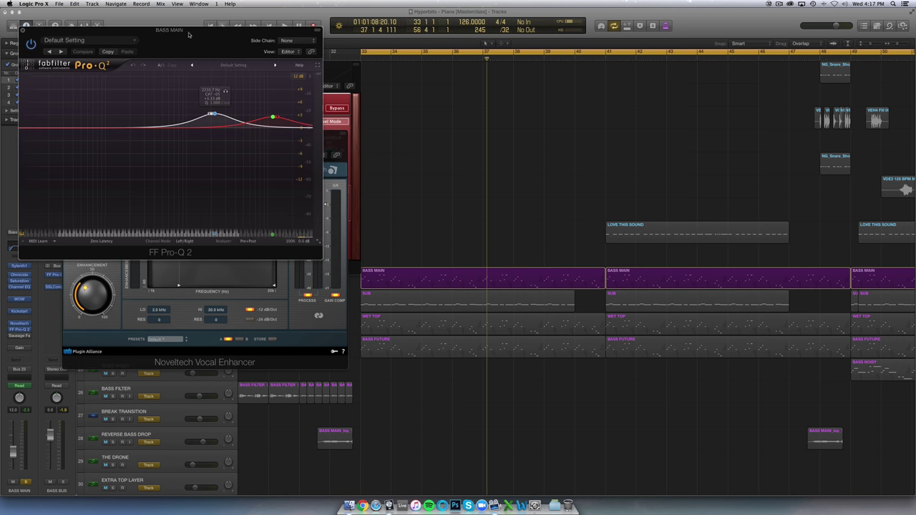
pyautogui.moveTo(187, 30); pyautogui.dragTo(324, 111)
pyautogui.click(66, 135)
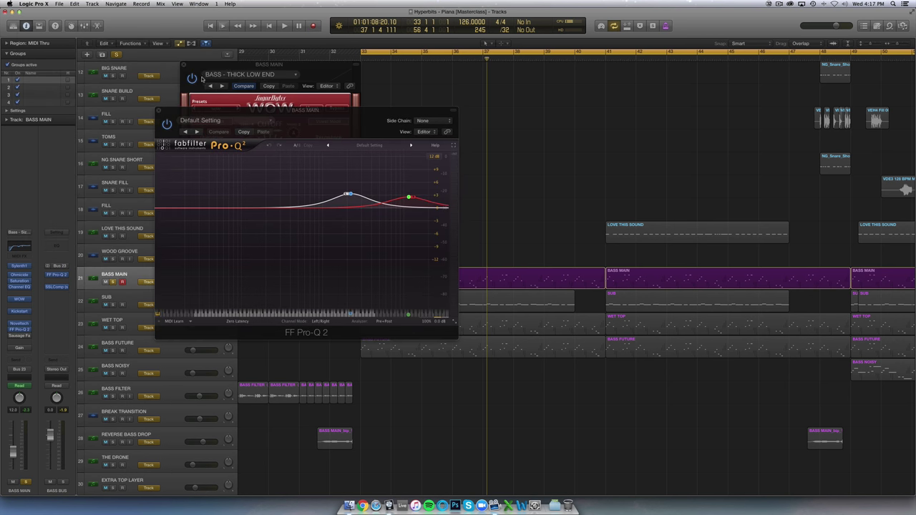
pyautogui.click(184, 65)
pyautogui.moveTo(310, 112); pyautogui.dragTo(231, 115)
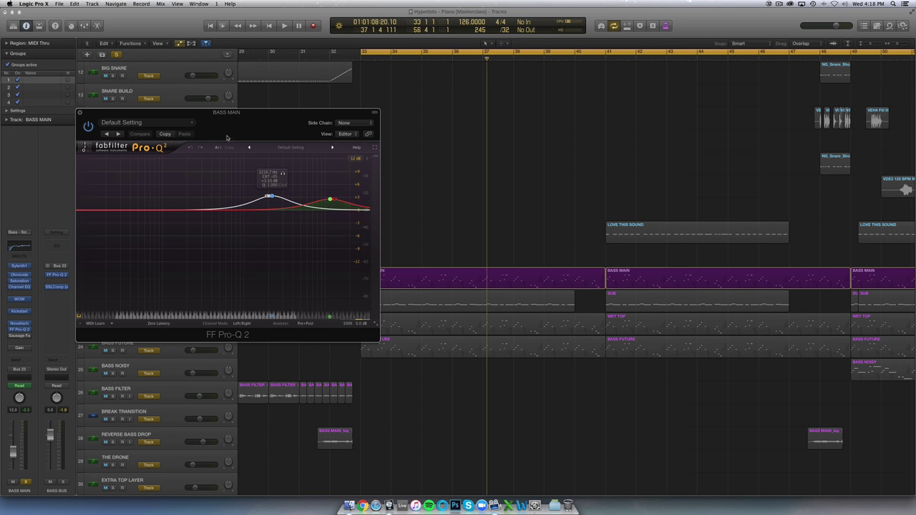
pyautogui.moveTo(224, 112); pyautogui.dragTo(294, 180)
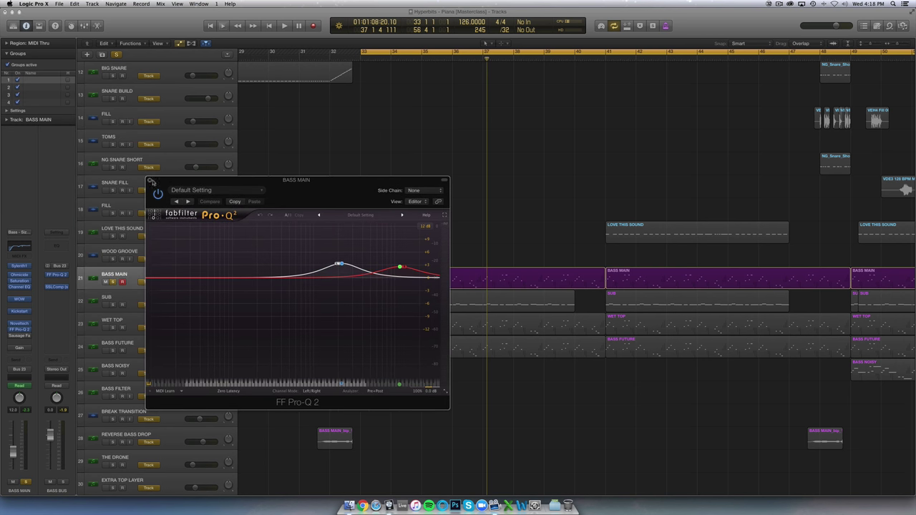
pyautogui.click(151, 183)
# - Play the bass, and enable the Sausage Fattener on BASS MAIN, viewing its settings before closing it
pyautogui.press('space')
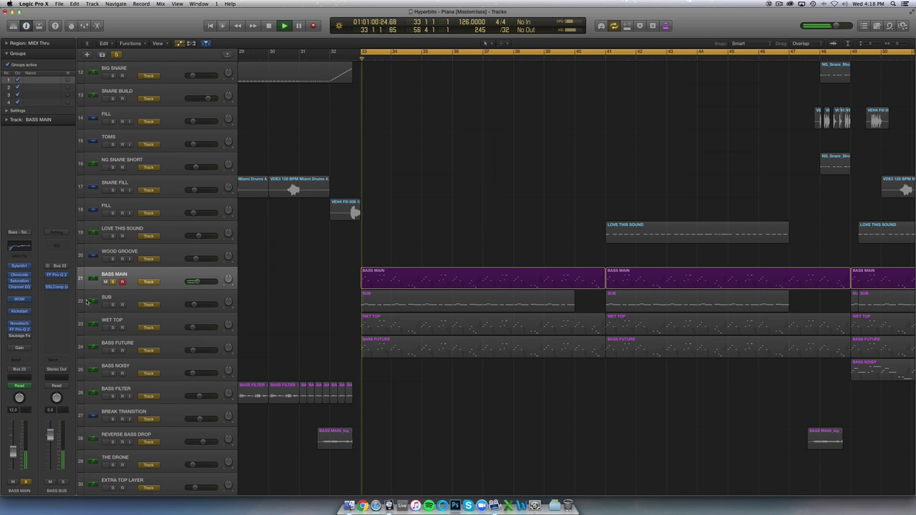
pyautogui.click(20, 336)
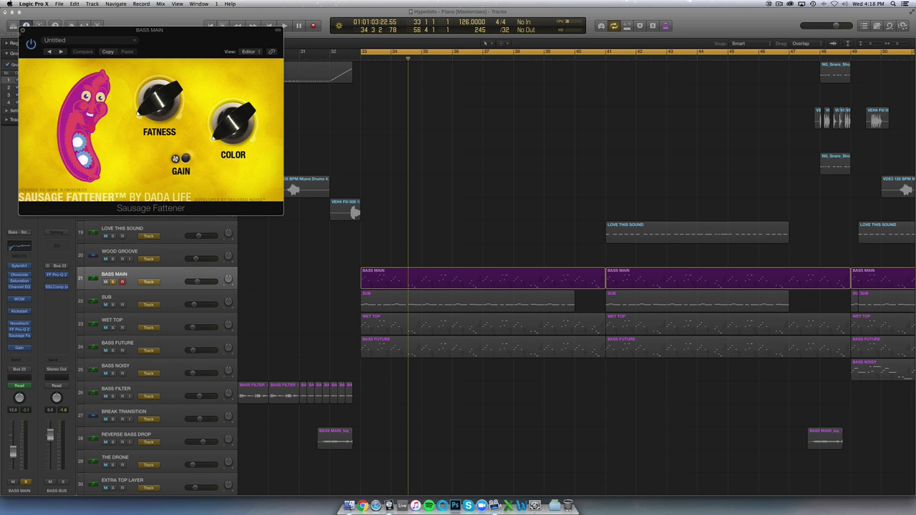
pyautogui.click(23, 31)
# - Show track automation and open the first BASS MAIN region in the Piano Roll to view its pitch bend from bar 33
pyautogui.press('a')
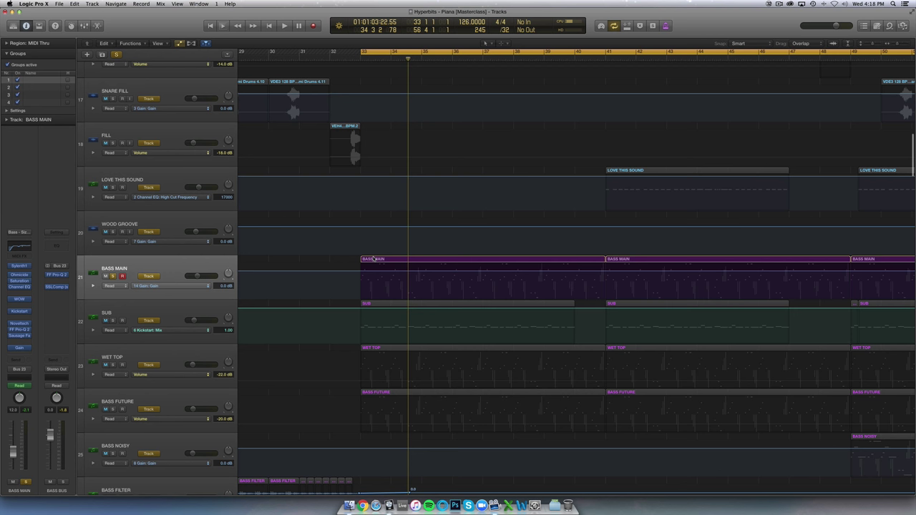
pyautogui.click(373, 260)
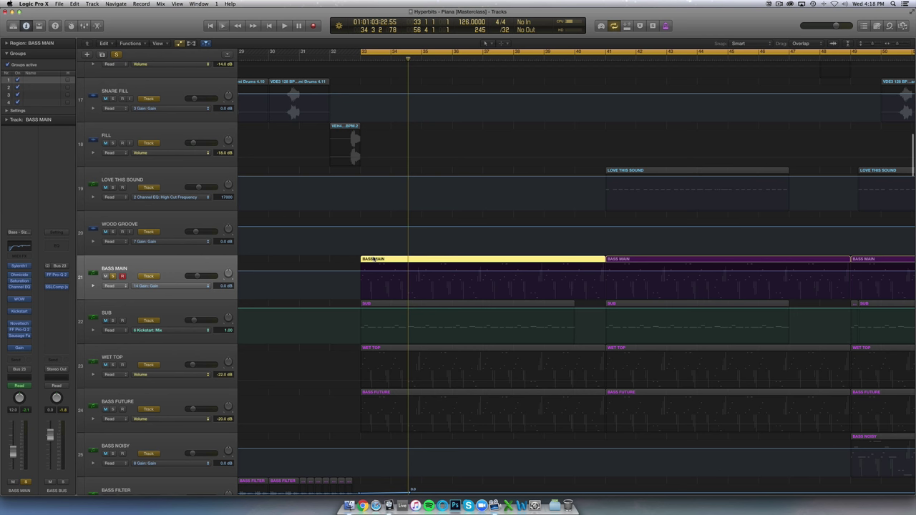
pyautogui.doubleClick(373, 260)
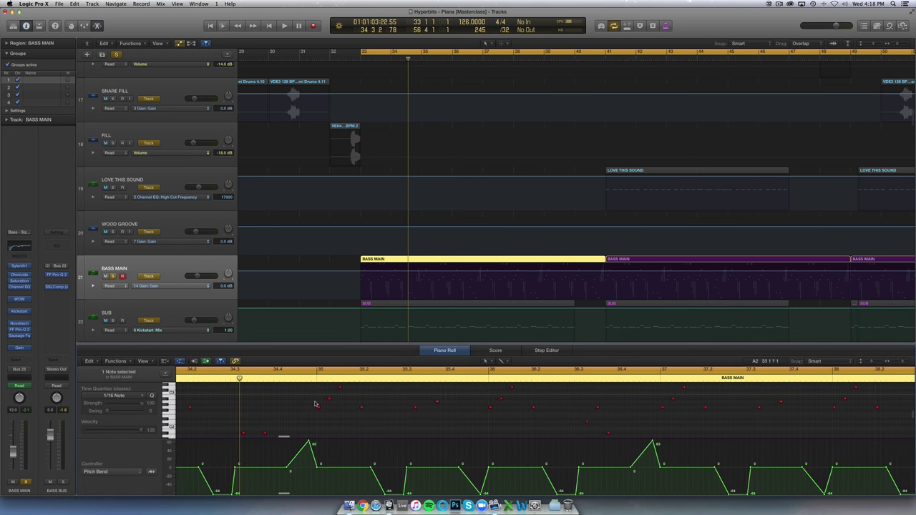
pyautogui.hscroll(-10, 315, 404)
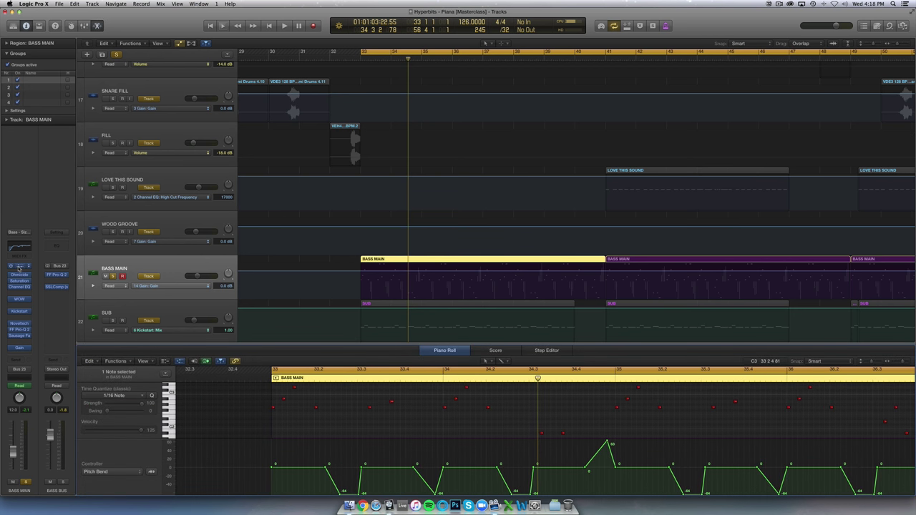
# - Check the Sylenth1 instrument on BASS MAIN, close it, and play the bass with its pitch bends in view
pyautogui.click(18, 267)
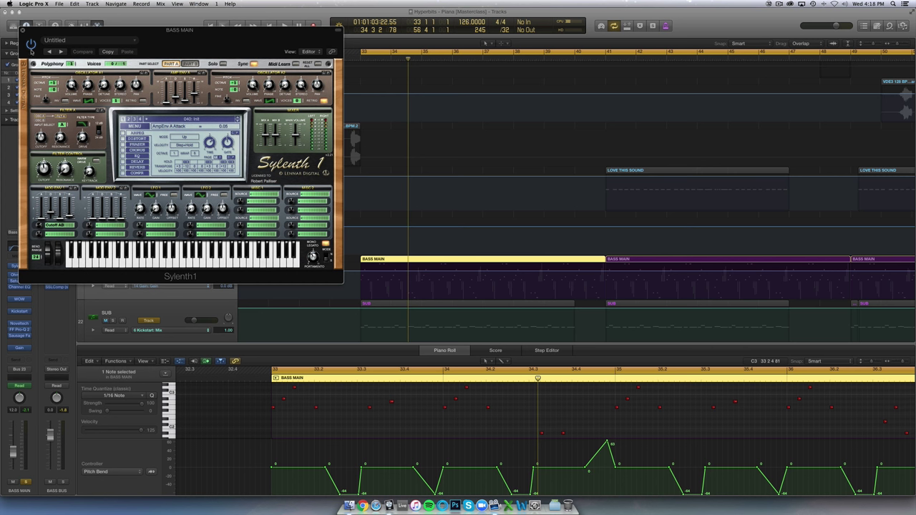
pyautogui.click(22, 30)
pyautogui.press('space')
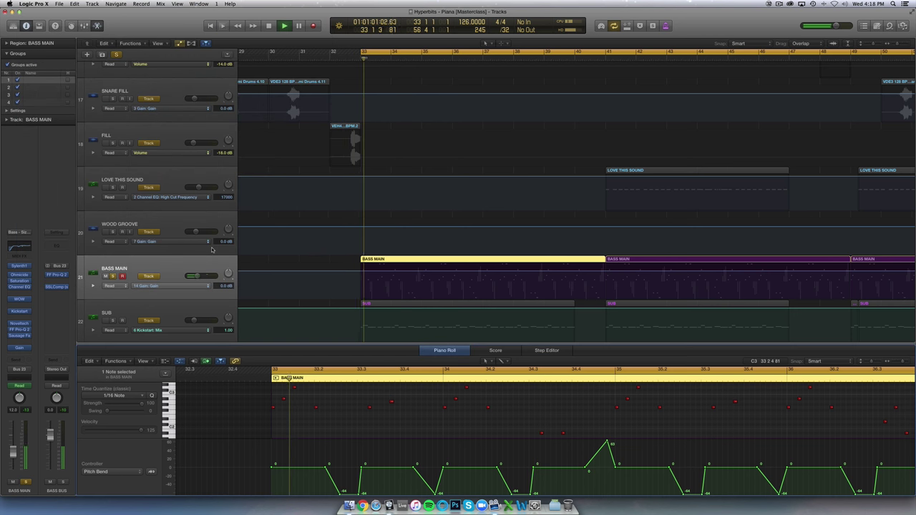
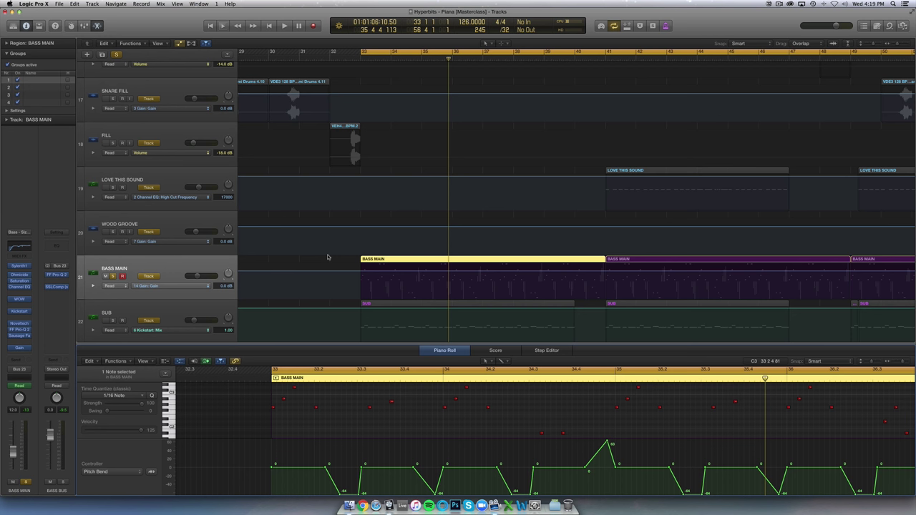
# - Select the SUB track, solo it exclusively, and play it with its regions and notes in view
pyautogui.press('super+Up')
pyautogui.press('super+Up')
pyautogui.press('super+Up')
pyautogui.click(107, 295)
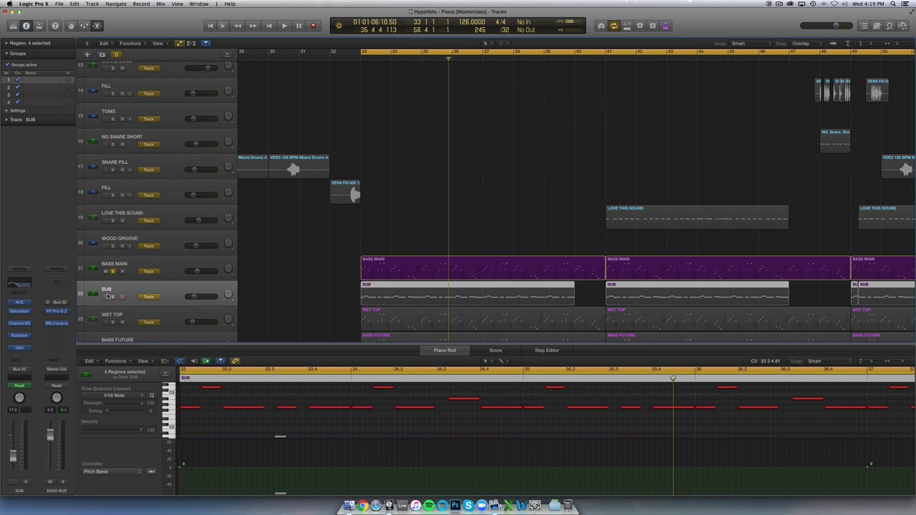
pyautogui.keyDown('alt'); pyautogui.click(113, 296); pyautogui.keyUp('alt')
pyautogui.press('space')
pyautogui.scroll(-3, 469, 191)
pyautogui.press('super+Down')
pyautogui.press('super+Down')
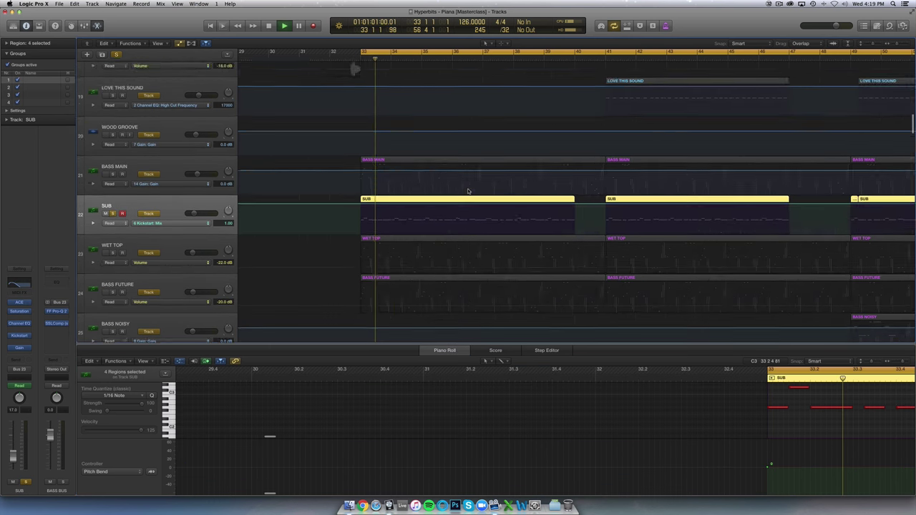
pyautogui.press('super+Down')
pyautogui.press('super+Left')
pyautogui.press('super+Left')
pyautogui.press('super+Left')
pyautogui.hscroll(5, 382, 178)
pyautogui.press('super+Right')
pyautogui.press('super+Right')
pyautogui.press('super+Right')
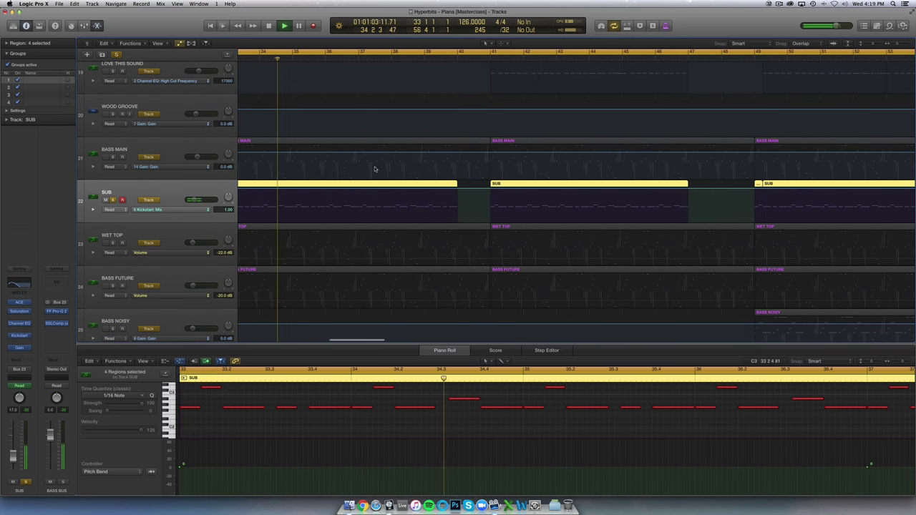
pyautogui.hscroll(-3, 373, 169)
pyautogui.press('space')
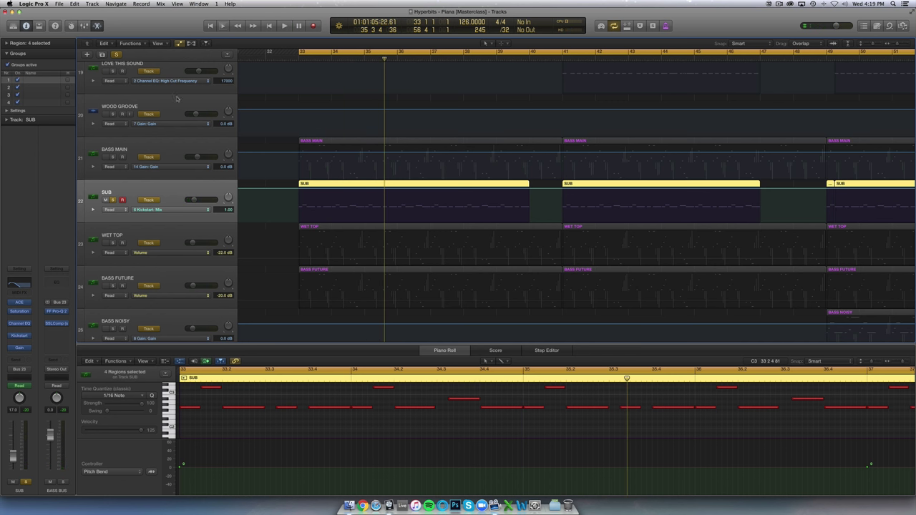
# - View the ACE instrument on SUB, move its window aside, and play the sub while toggling the Channel EQ's bypass
pyautogui.click(19, 302)
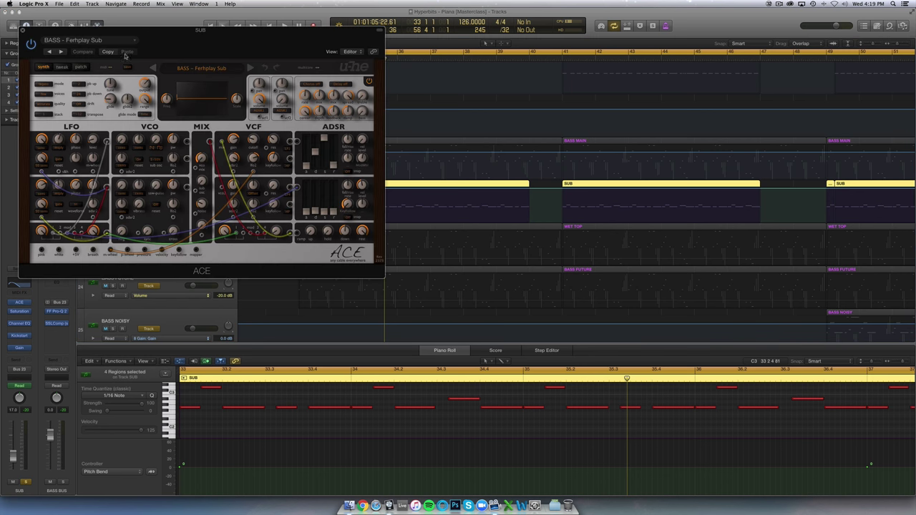
pyautogui.moveTo(187, 34); pyautogui.dragTo(729, 116)
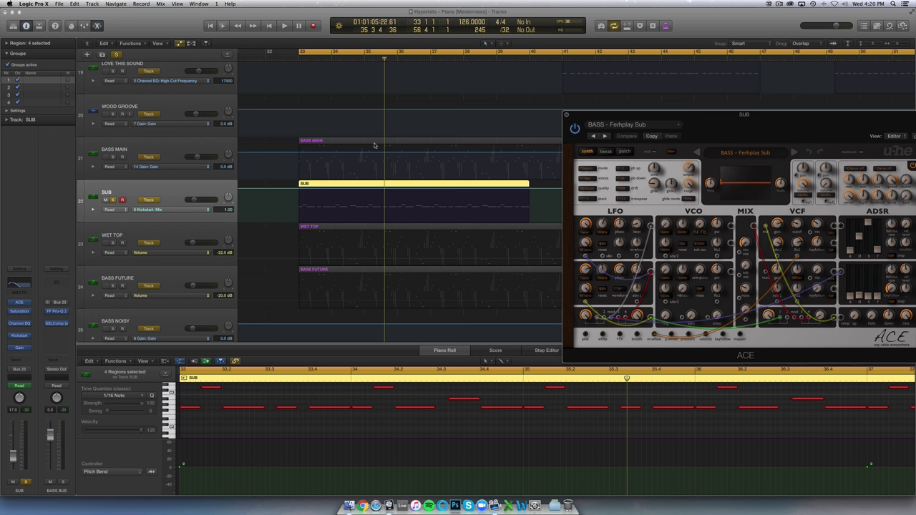
pyautogui.click(12, 324)
pyautogui.press('space')
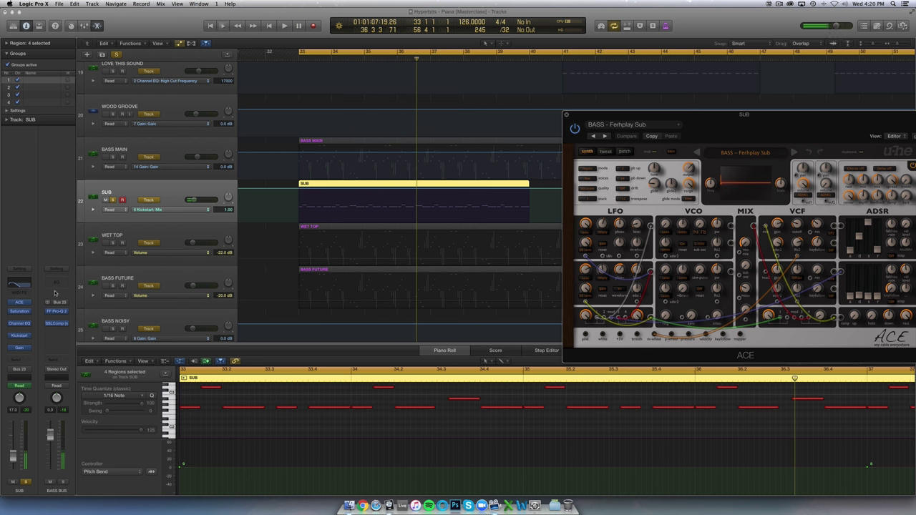
# - View the Channel EQ on SUB, close it, and open the Saturation Knob
pyautogui.click(20, 323)
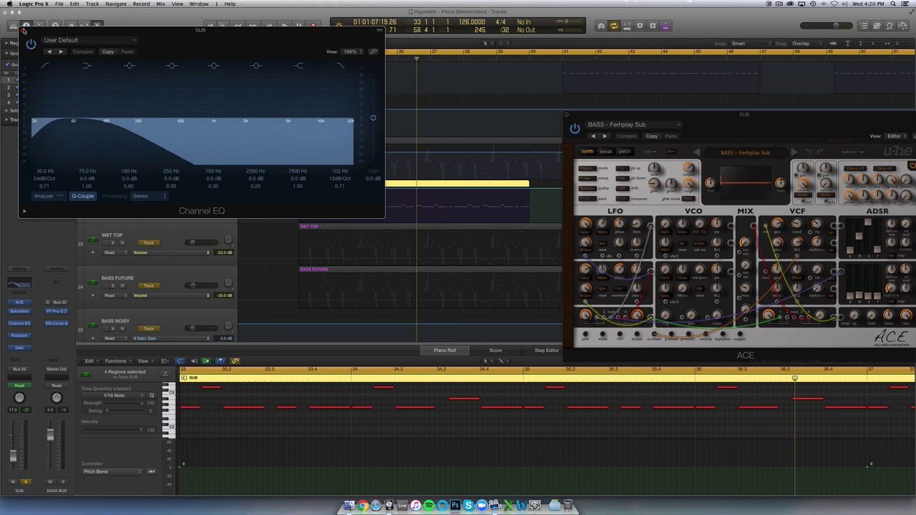
pyautogui.click(24, 31)
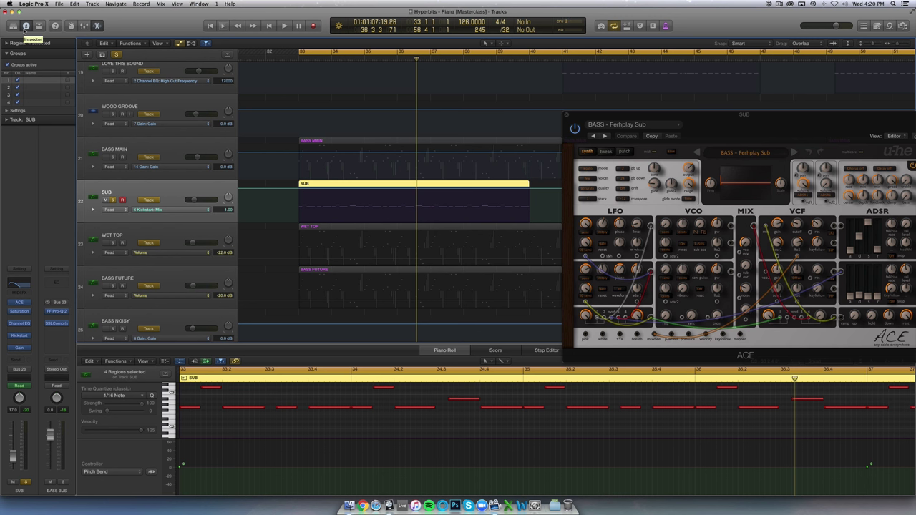
pyautogui.click(19, 311)
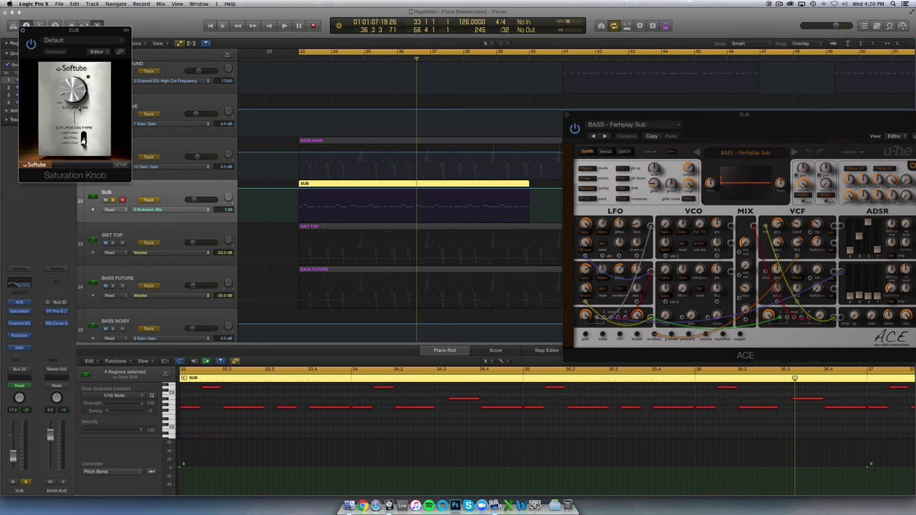
# - Close the Saturation Knob, then select the WET TOP track and solo it exclusively
pyautogui.click(22, 31)
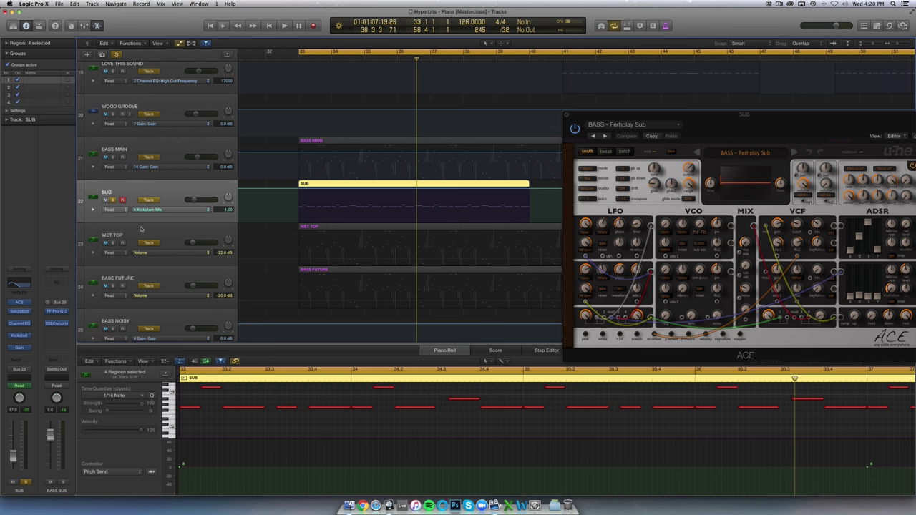
pyautogui.scroll(-3, 145, 211)
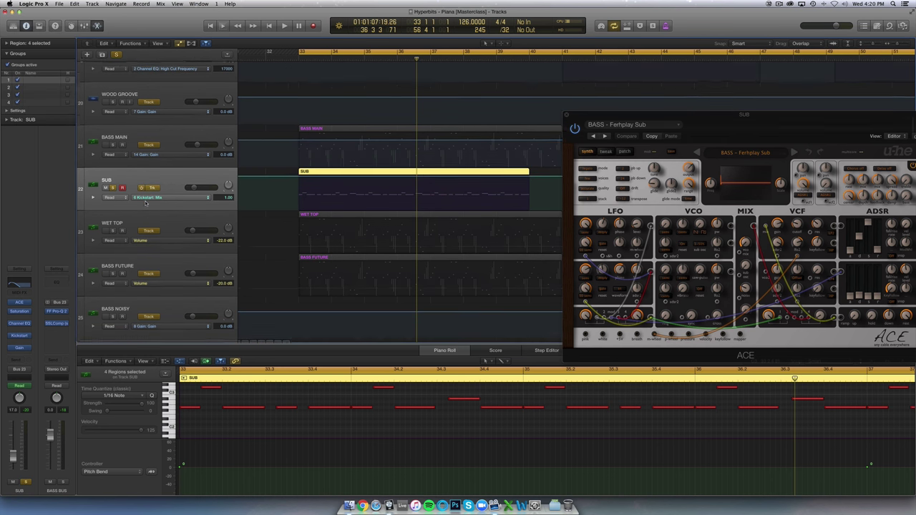
pyautogui.click(128, 188)
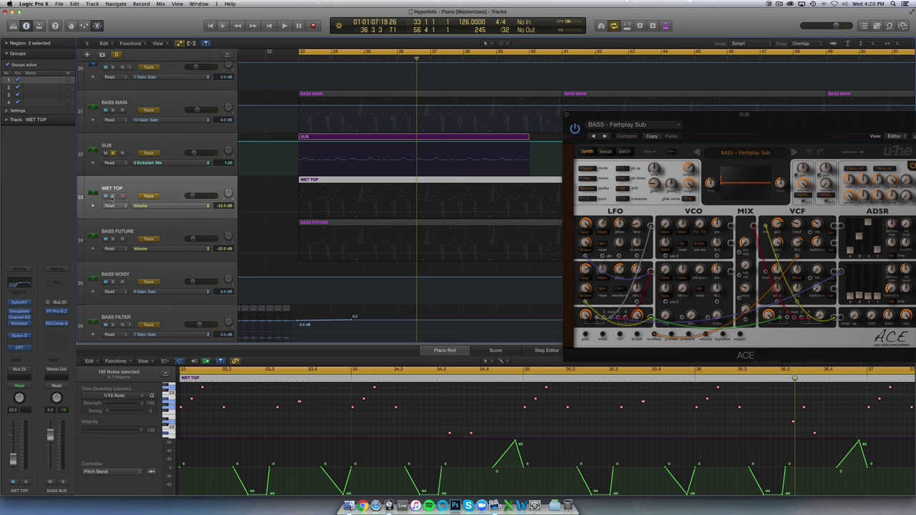
pyautogui.click(112, 197)
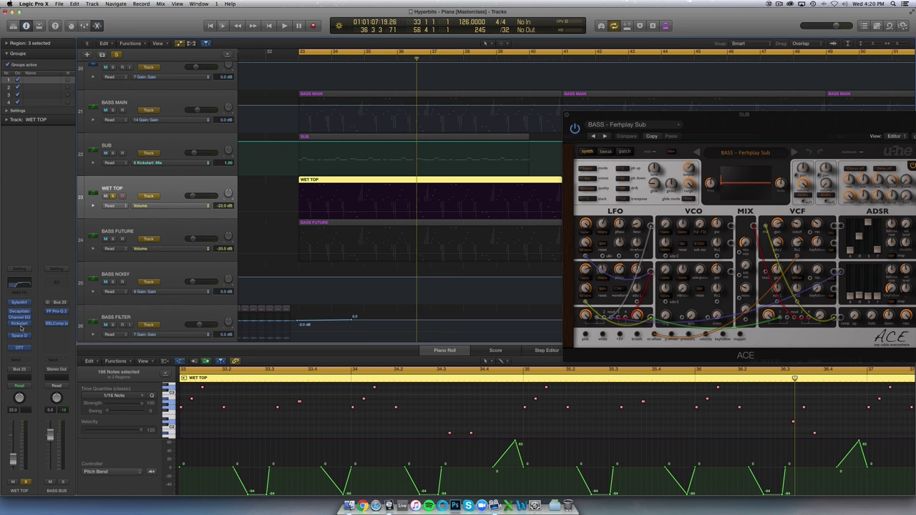
# - View the Channel EQ on WET TOP, close it, and play the soloed track briefly
pyautogui.click(22, 317)
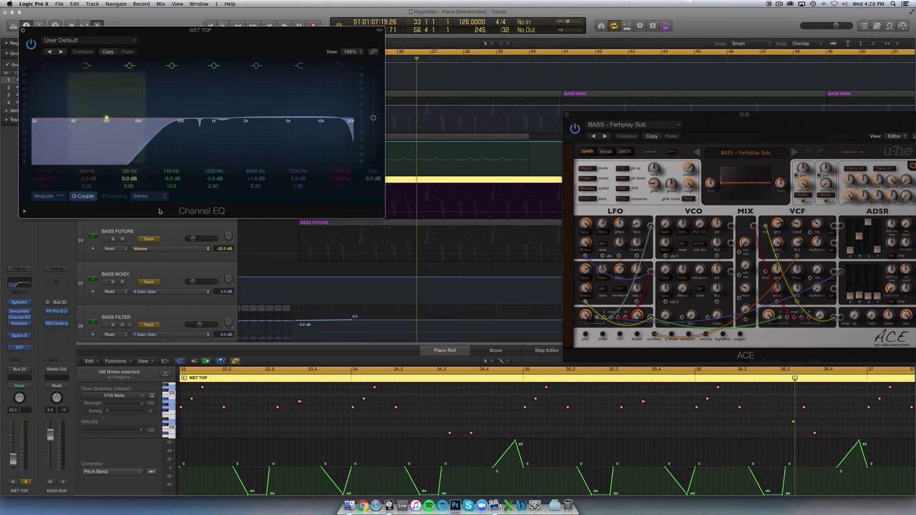
pyautogui.click(24, 30)
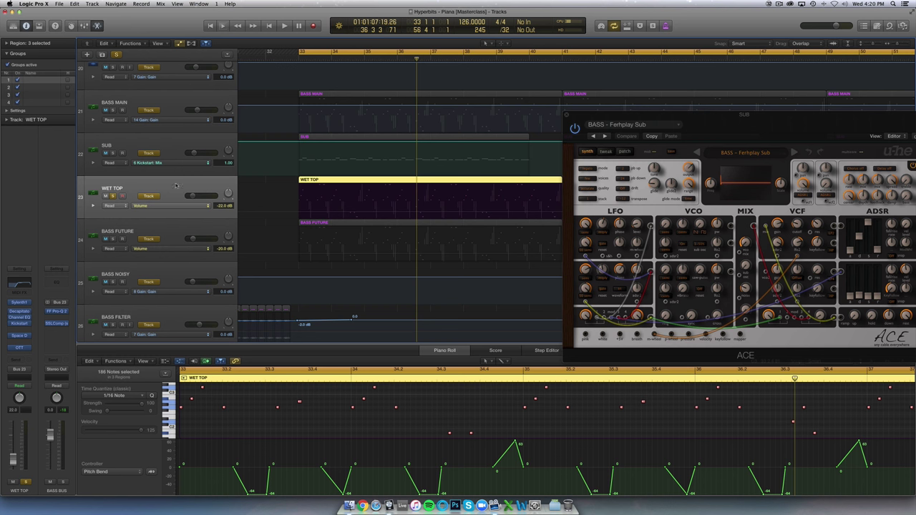
pyautogui.press('space')
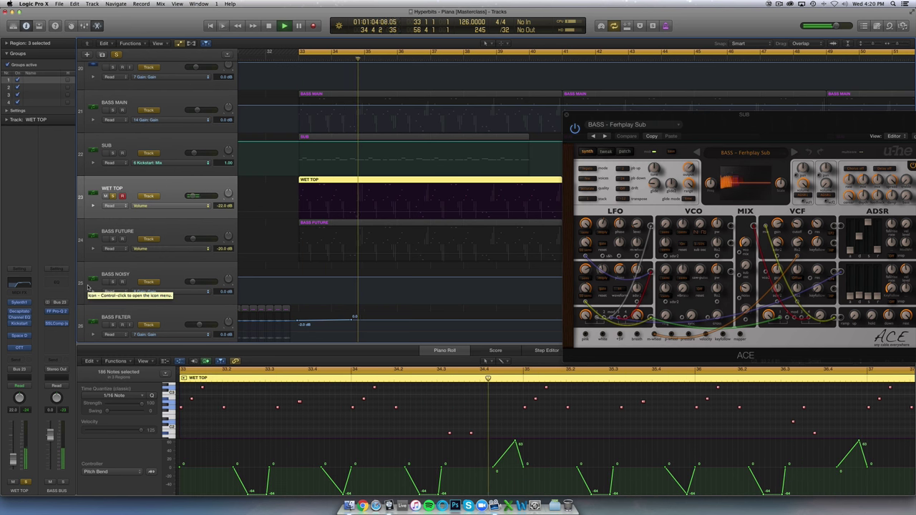
pyautogui.press('space')
# - View the Space Designer reverb on WET TOP with its window moved aside, play the track through it, and close it
pyautogui.click(19, 335)
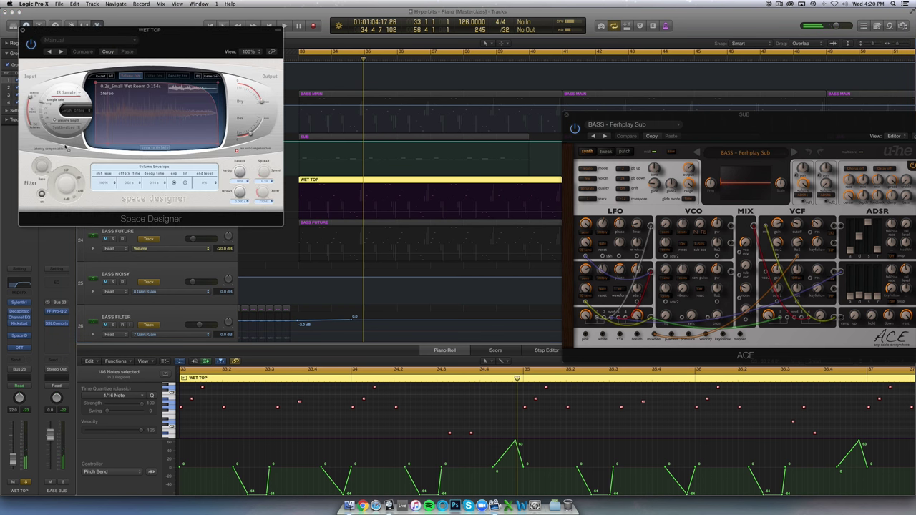
pyautogui.moveTo(126, 29); pyautogui.dragTo(228, 250)
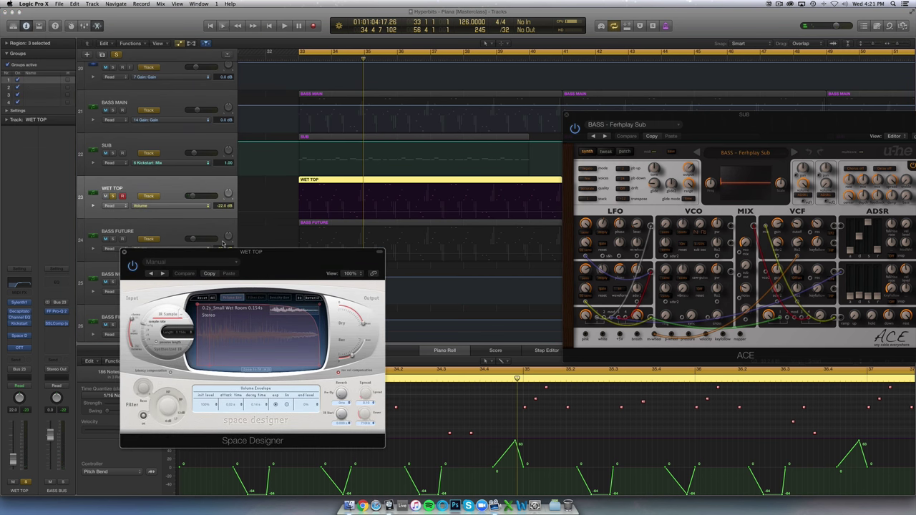
pyautogui.press('space')
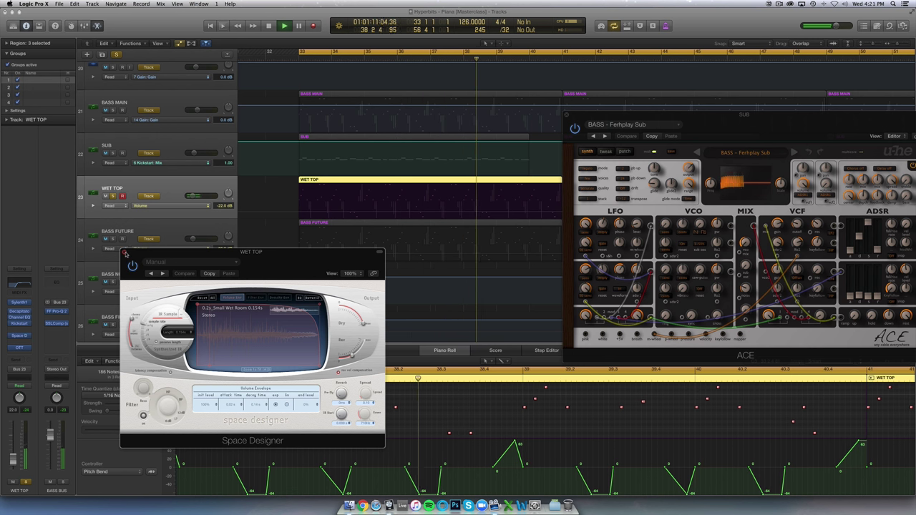
pyautogui.click(125, 253)
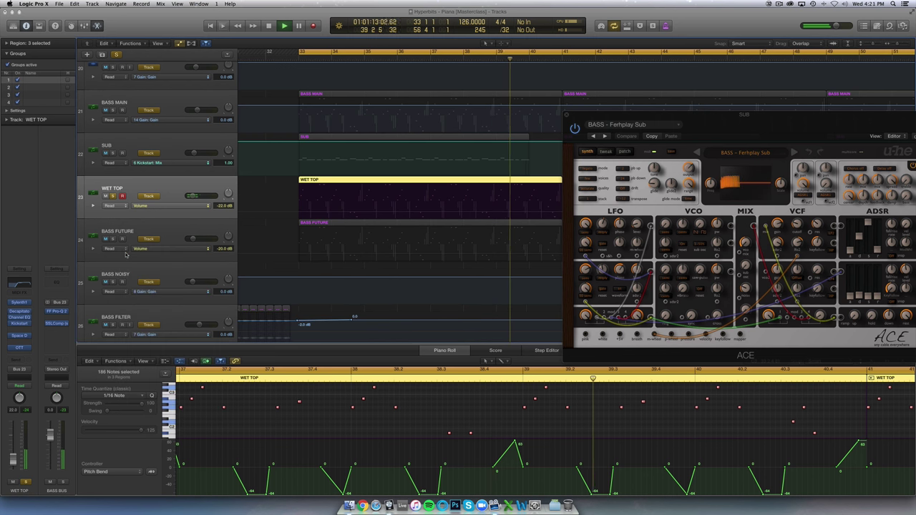
# - View the OTT compressor on WET TOP with its window moved aside, play the track through it, then close it and stop playback
pyautogui.press('space')
pyautogui.click(20, 349)
pyautogui.click(34, 323)
pyautogui.click(20, 349)
pyautogui.moveTo(58, 34); pyautogui.dragTo(94, 111)
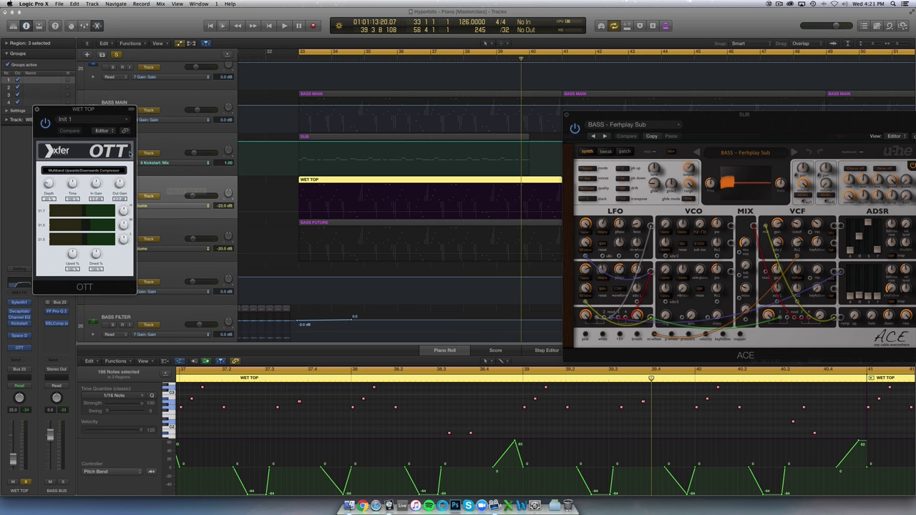
pyautogui.press('space')
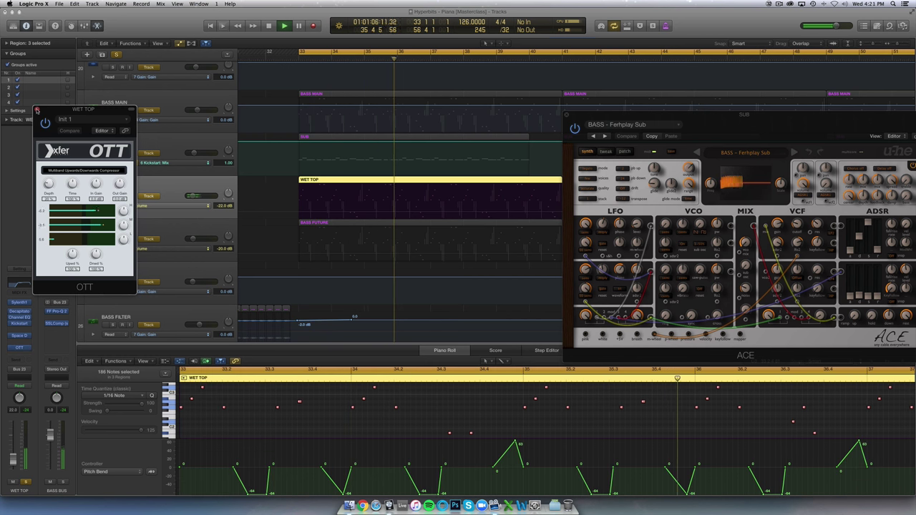
pyautogui.click(37, 110)
pyautogui.press('space')
# - Solo BASS FUTURE exclusively, select and play it, and view its Nexus 2 instrument before closing the window
pyautogui.keyDown('alt'); pyautogui.click(113, 239); pyautogui.keyUp('alt')
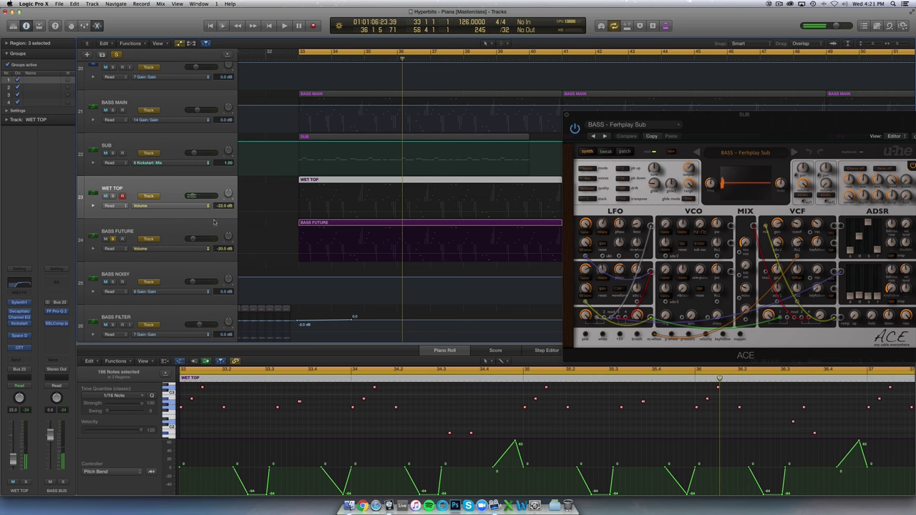
pyautogui.click(173, 226)
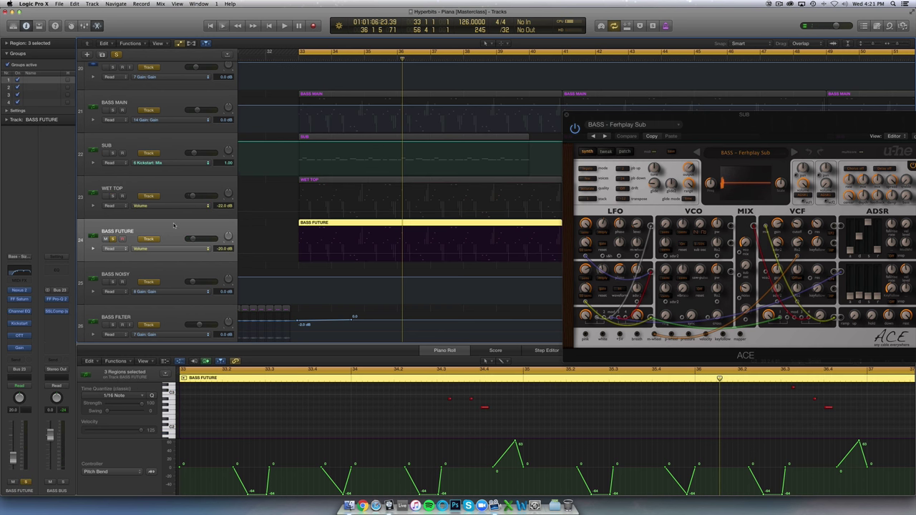
pyautogui.hscroll(1, 269, 225)
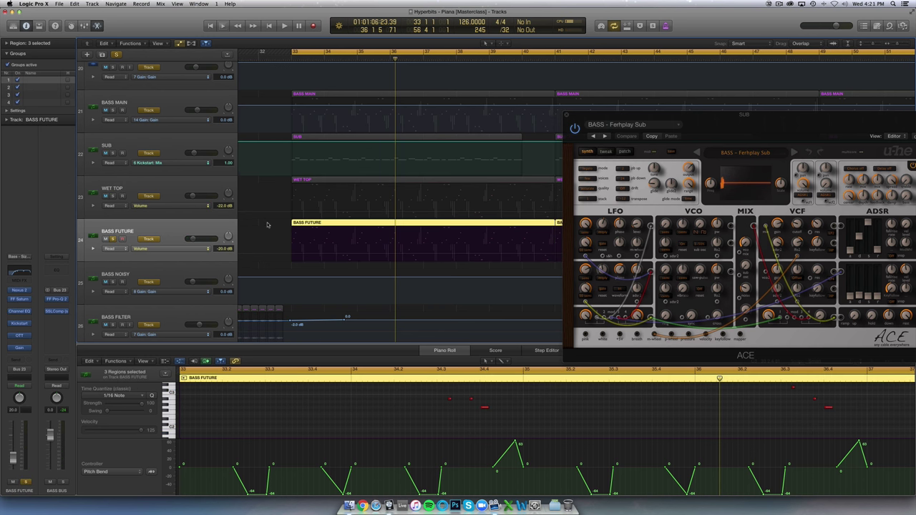
pyautogui.hotkey('shift', 'space')
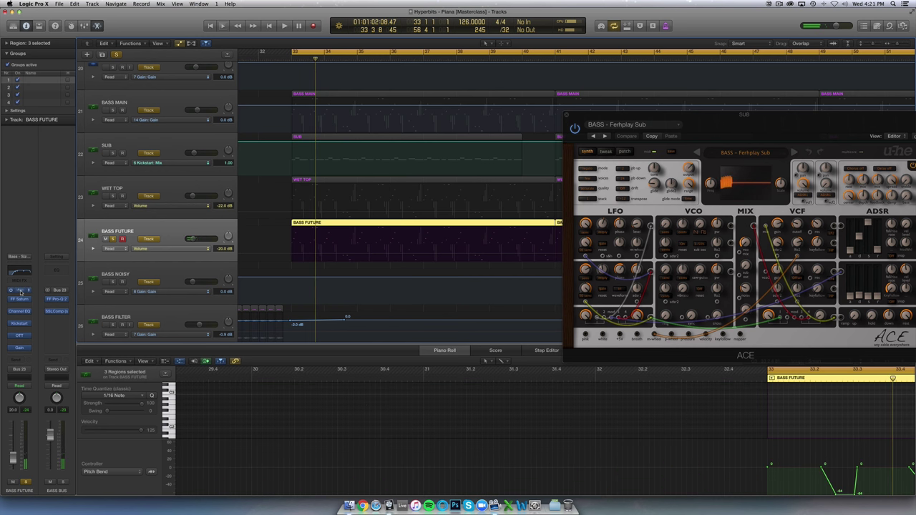
pyautogui.click(19, 289)
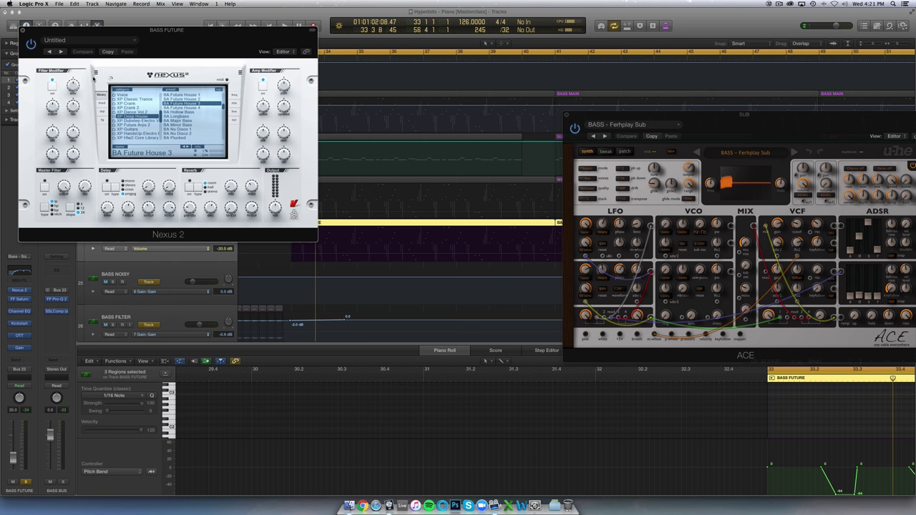
pyautogui.click(22, 30)
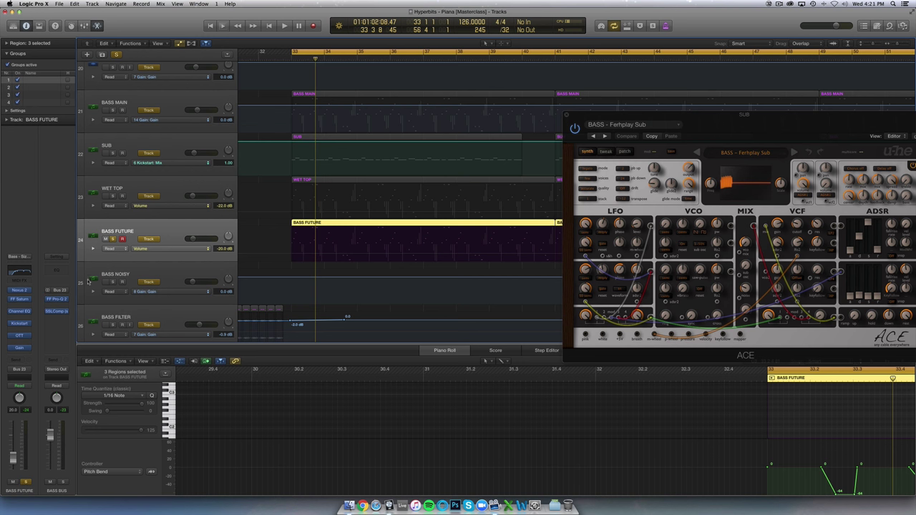
# - Unsolo BASS FUTURE and play all the bass layers together with more of the arrangement in view
pyautogui.click(111, 239)
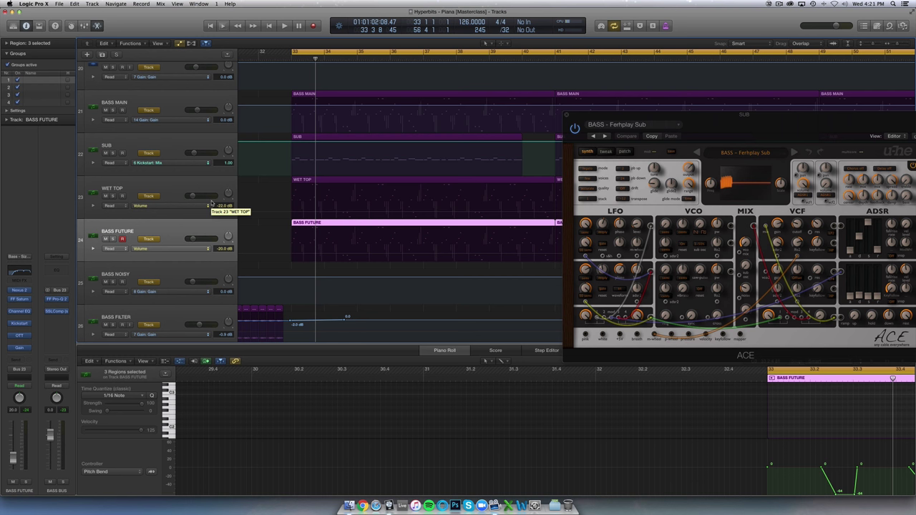
pyautogui.press('space')
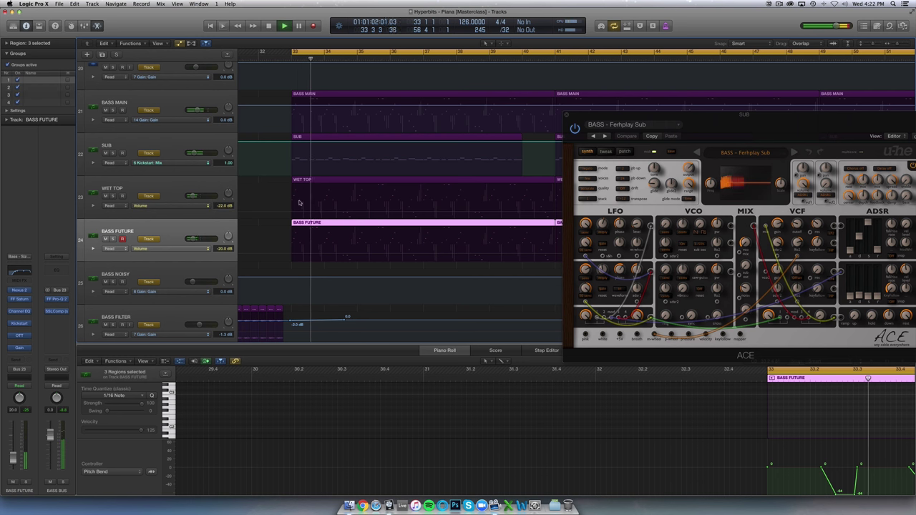
pyautogui.press('super+Left')
pyautogui.press('super+Left')
pyautogui.press('super+Left')
pyautogui.press('super+Up')
pyautogui.press('super+Up')
pyautogui.press('super+Up')
pyautogui.press('super+Left')
pyautogui.press('super+Left')
pyautogui.press('super+Left')
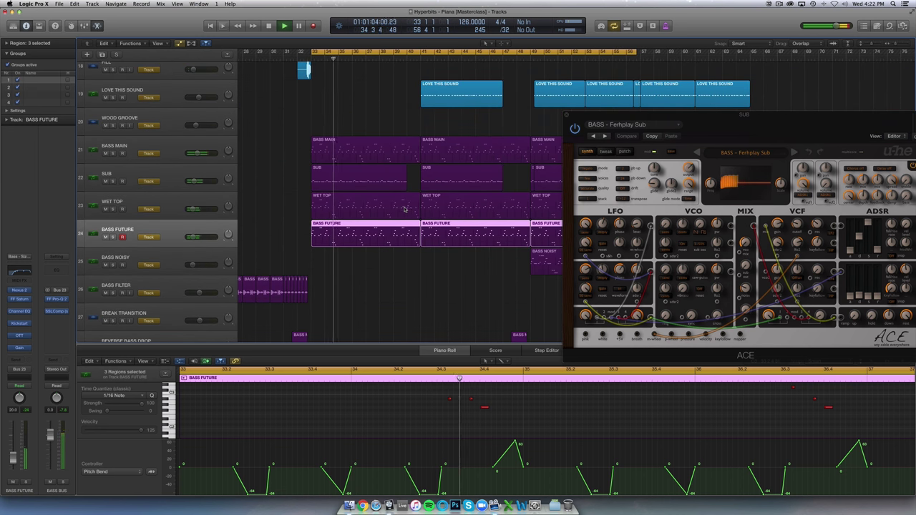
pyautogui.hscroll(3, 404, 209)
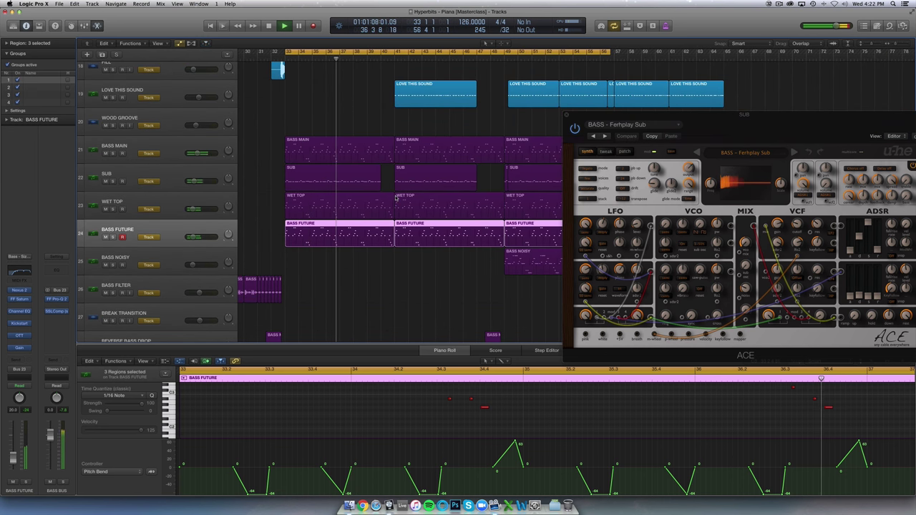
pyautogui.press('space')
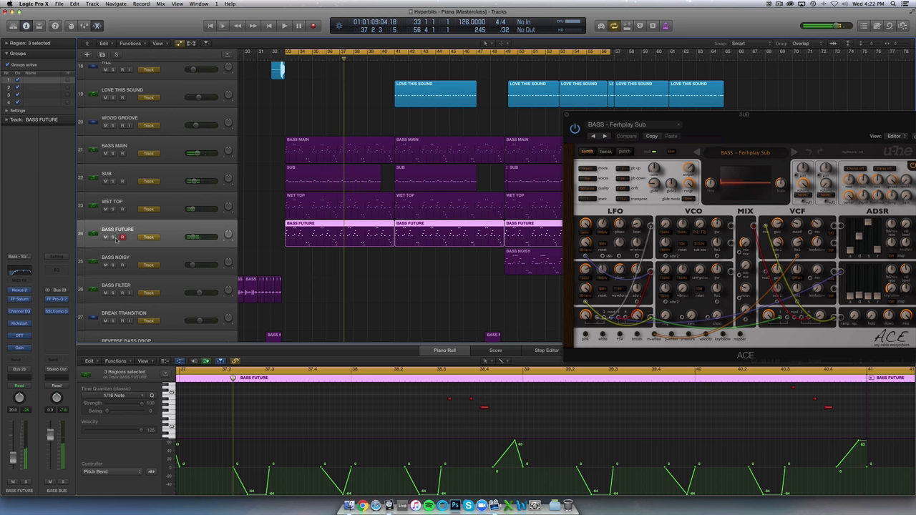
# - Solo BASS FUTURE, view its FF Saturn effect with the window moved aside, play the track through it, and close it
pyautogui.click(113, 237)
pyautogui.click(19, 299)
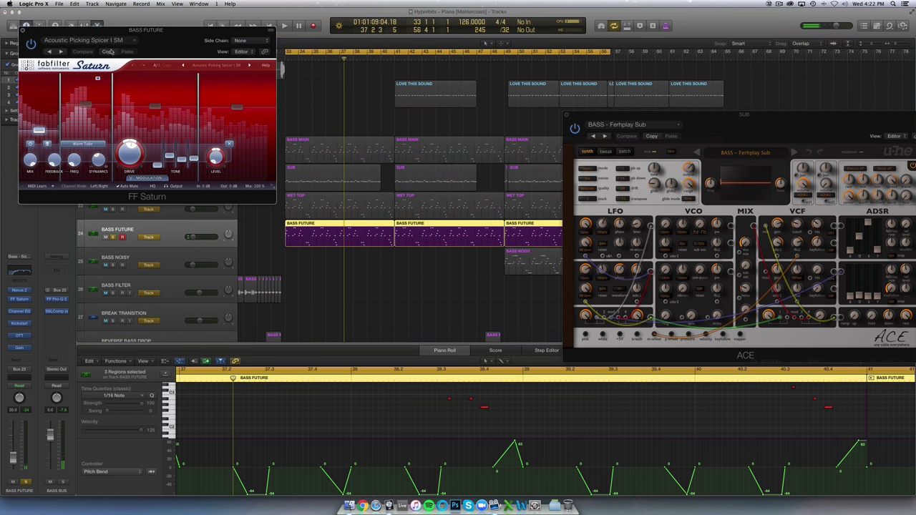
pyautogui.moveTo(126, 30); pyautogui.dragTo(143, 123)
pyautogui.moveTo(148, 124); pyautogui.dragTo(227, 169)
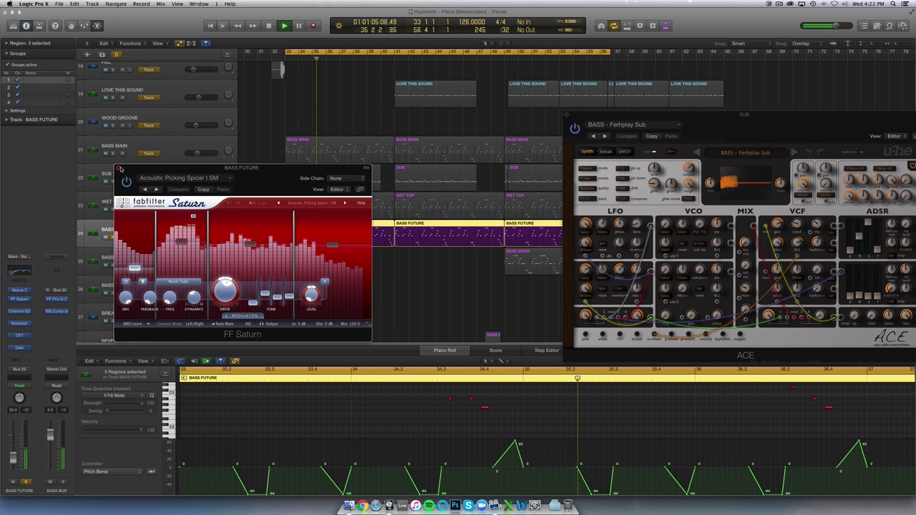
pyautogui.click(117, 169)
pyautogui.press('space')
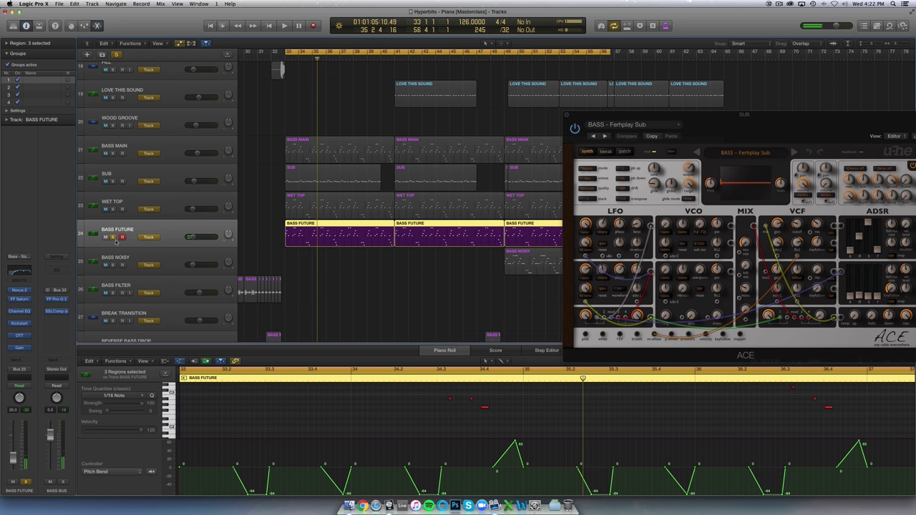
# - Unsolo BASS FUTURE and show track automation with the later bass regions in view
pyautogui.click(113, 237)
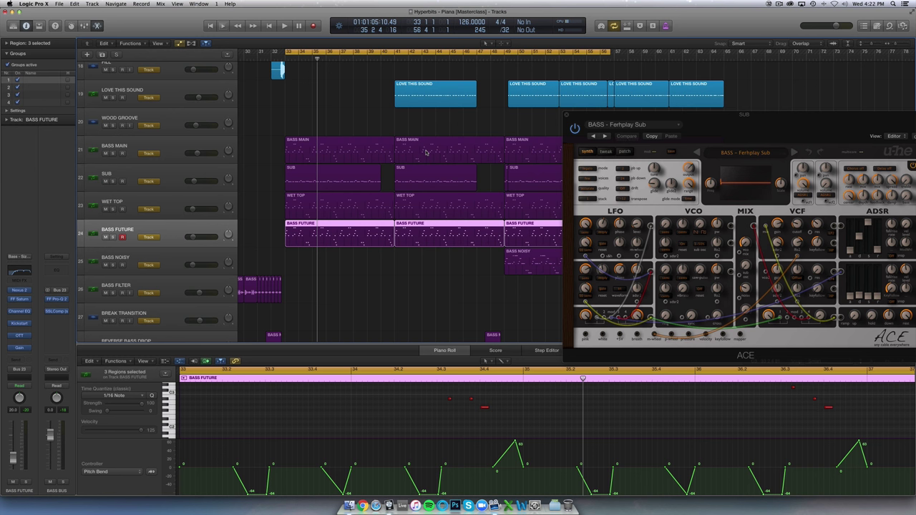
pyautogui.hscroll(4, 426, 152)
pyautogui.press('a')
pyautogui.press('super+Left')
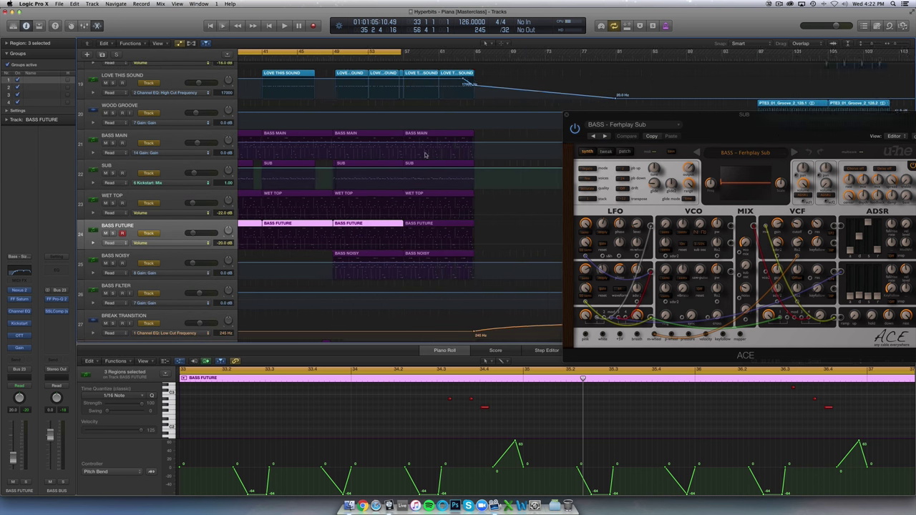
pyautogui.press('super+Left')
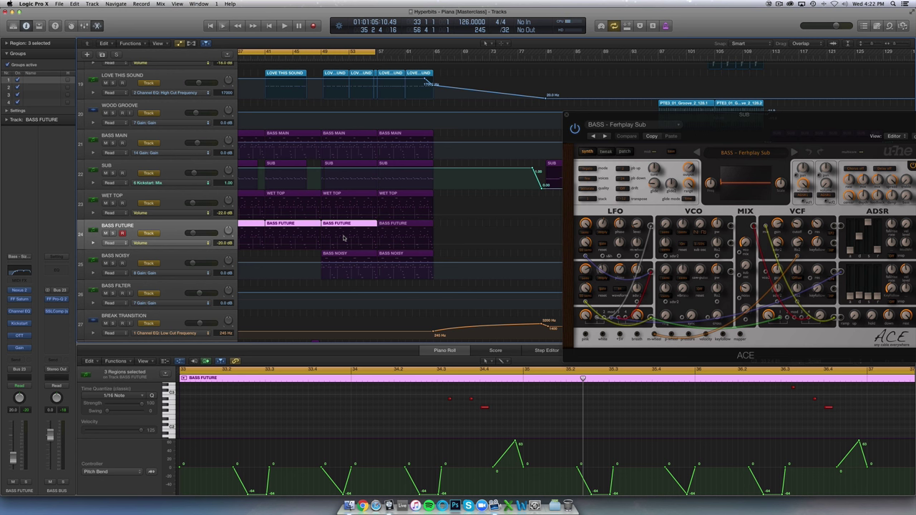
# - Solo BASS NOISY, move the cycle range to start at bar 43, play it, and select the track
pyautogui.click(113, 264)
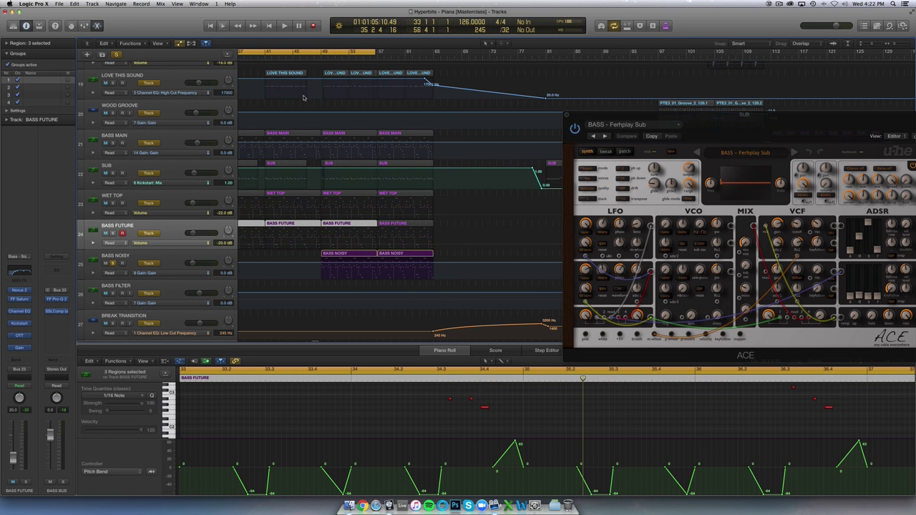
pyautogui.moveTo(317, 52); pyautogui.dragTo(387, 54)
pyautogui.press('space')
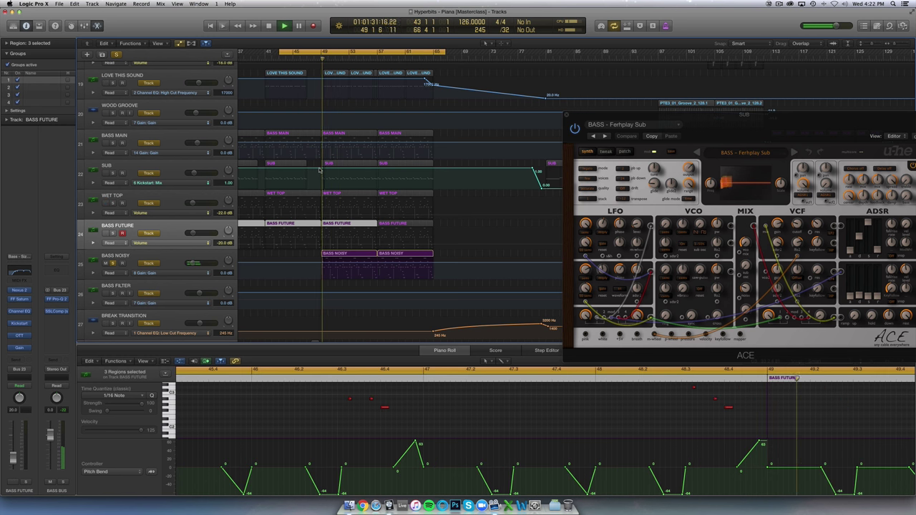
pyautogui.click(172, 260)
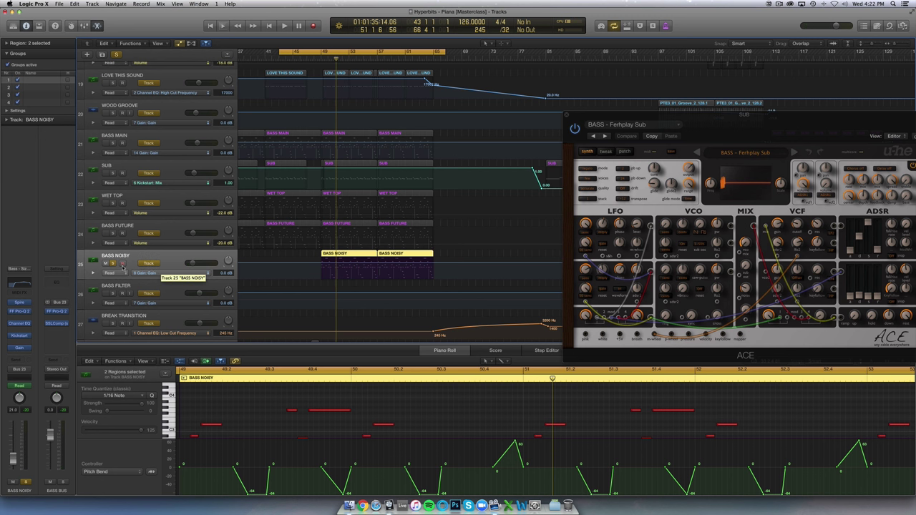
# - Toggle the solo on BASS NOISY, leave it off, and play the layer with the full mix
pyautogui.click(113, 264)
pyautogui.click(113, 264)
pyautogui.click(113, 264)
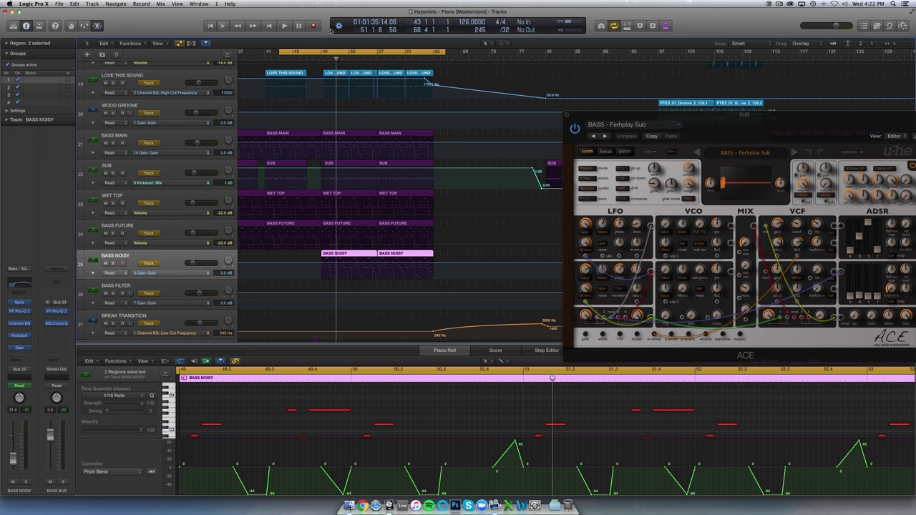
pyautogui.press('space')
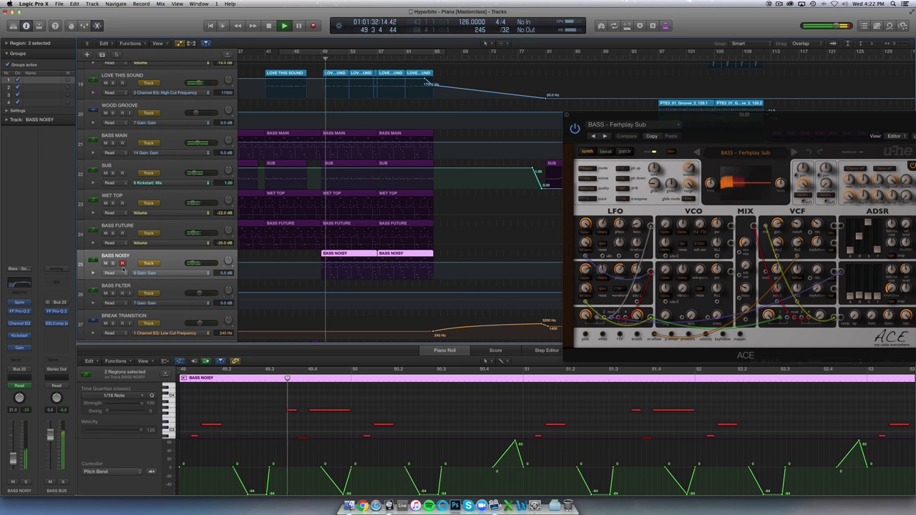
# - Solo BASS NOISY, extend the solo to BASS FUTURE, WET TOP, SUB and BASS MAIN, play the layers together, and stop
pyautogui.click(113, 264)
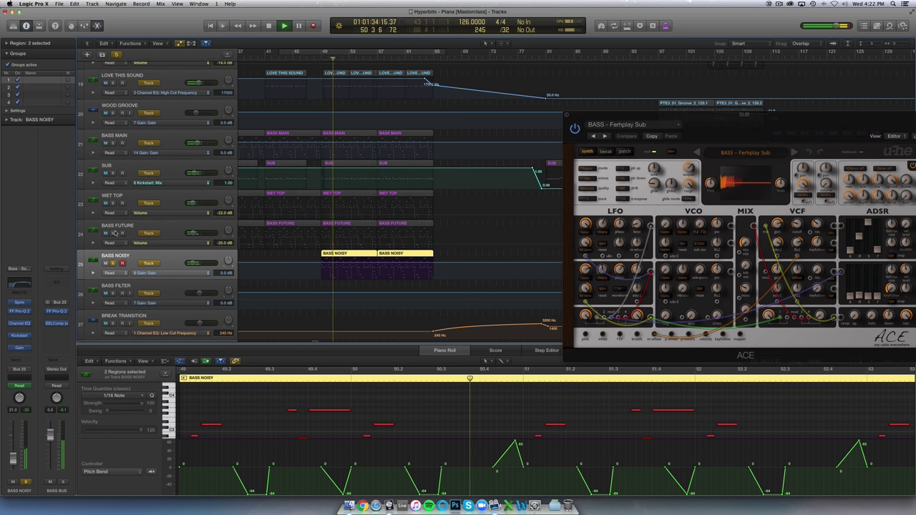
pyautogui.moveTo(113, 233); pyautogui.dragTo(113, 143)
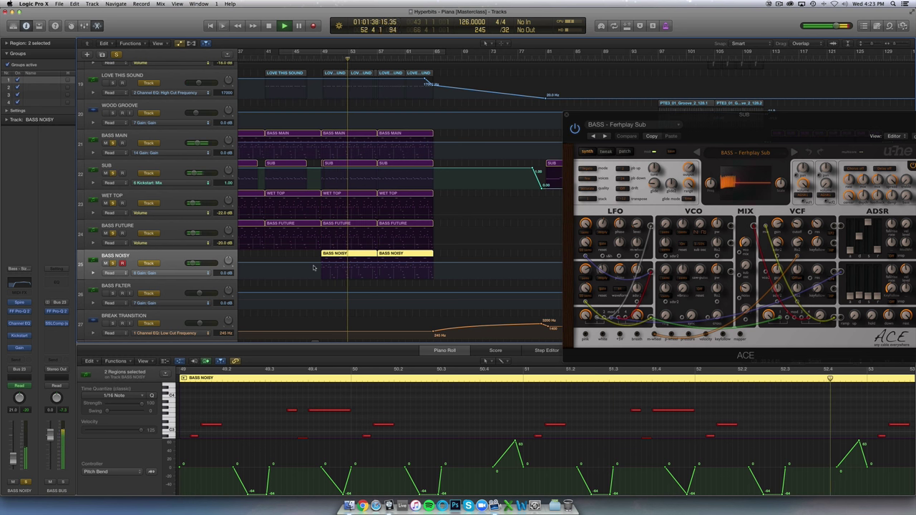
pyautogui.press('cmd+Right')
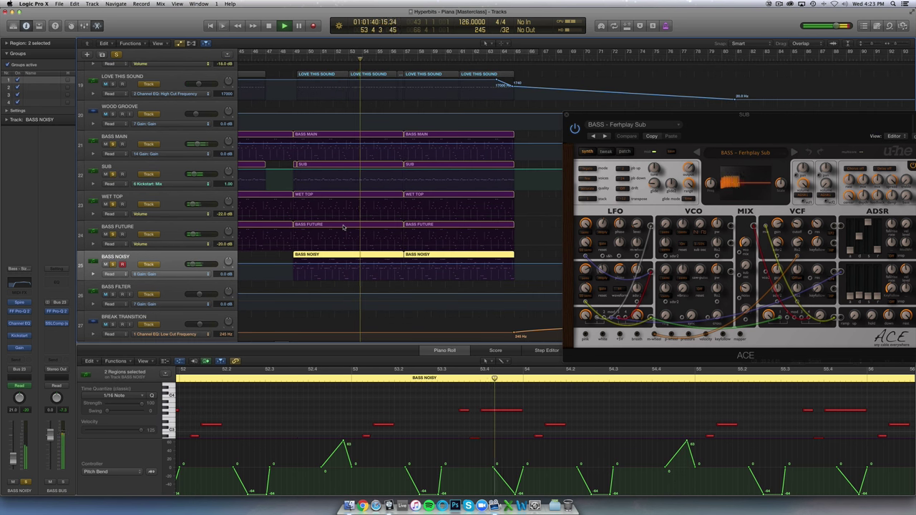
pyautogui.press('space')
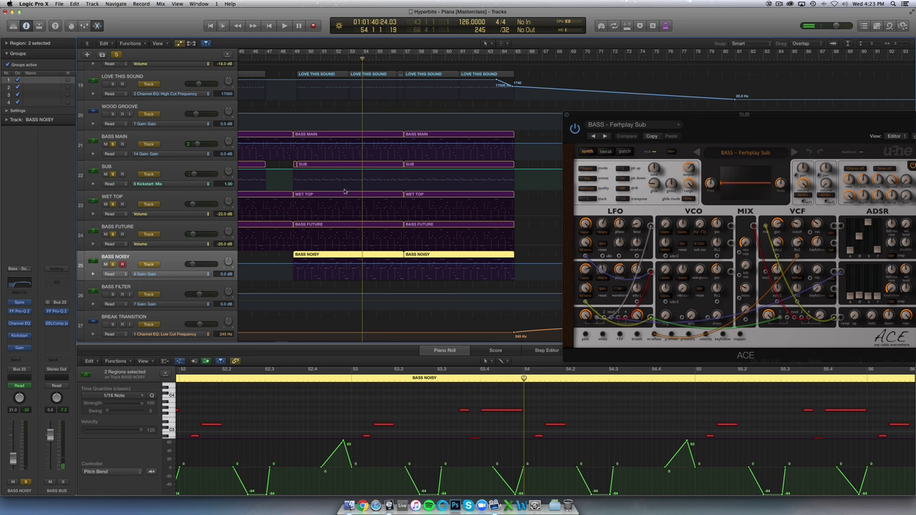
# - Solo only BASS FILTER, hide the track automation, and play from bar 17
pyautogui.press('super+Left')
pyautogui.press('super+Left')
pyautogui.press('super+Left')
pyautogui.press('super+Left')
pyautogui.press('super+Left')
pyautogui.hscroll(-5, 311, 234)
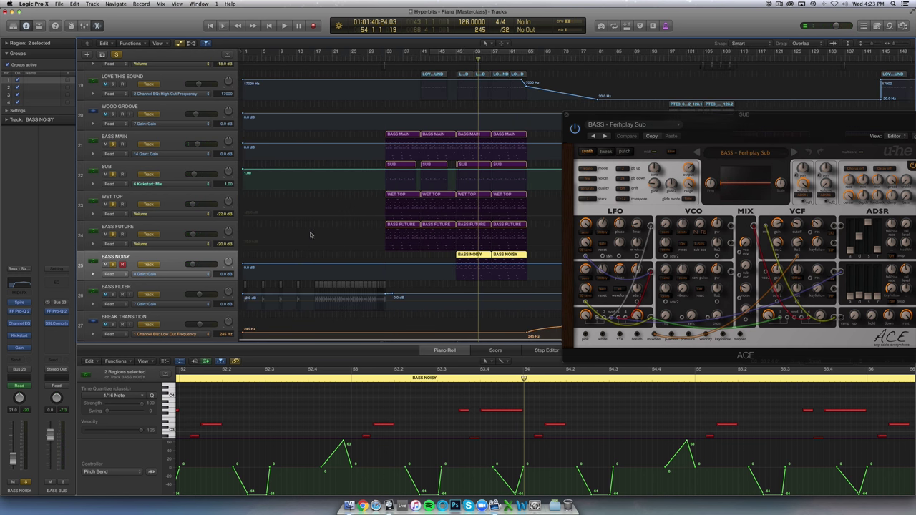
pyautogui.keyDown('alt'); pyautogui.click(114, 294); pyautogui.keyUp('alt')
pyautogui.press('a')
pyautogui.scroll(1, 318, 179)
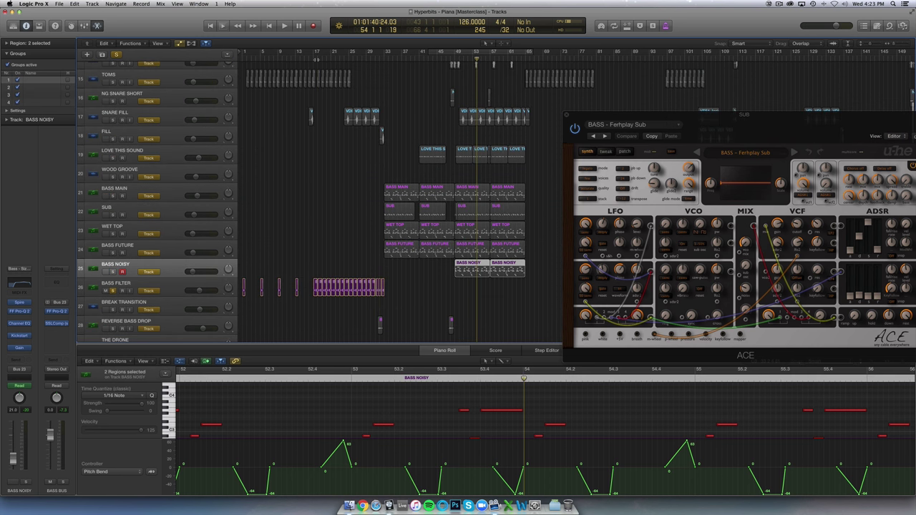
pyautogui.click(317, 59)
pyautogui.press('space')
# - Select the BASS FILTER track, examine its intro regions and gain automation during playback, and stop
pyautogui.scroll(-3, 319, 252)
pyautogui.press('super+Right')
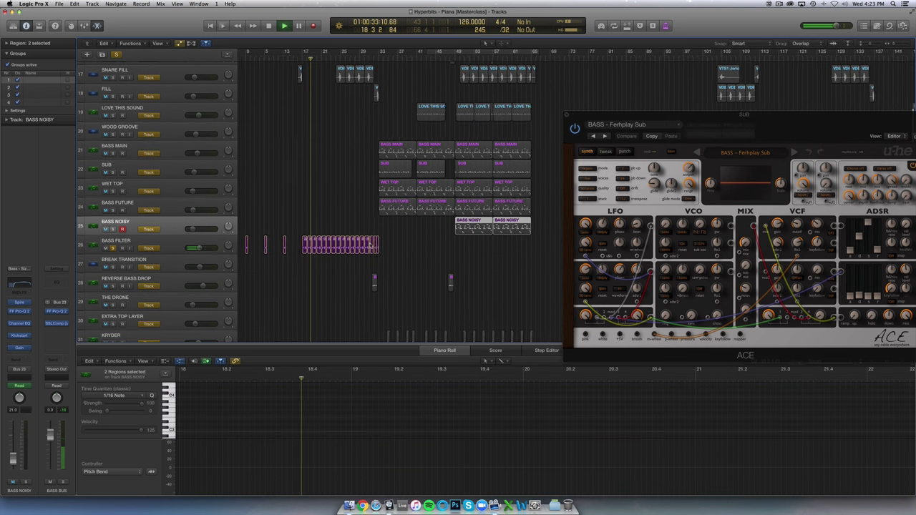
pyautogui.press('super+Right')
pyautogui.hscroll(-5, 354, 247)
pyautogui.click(215, 242)
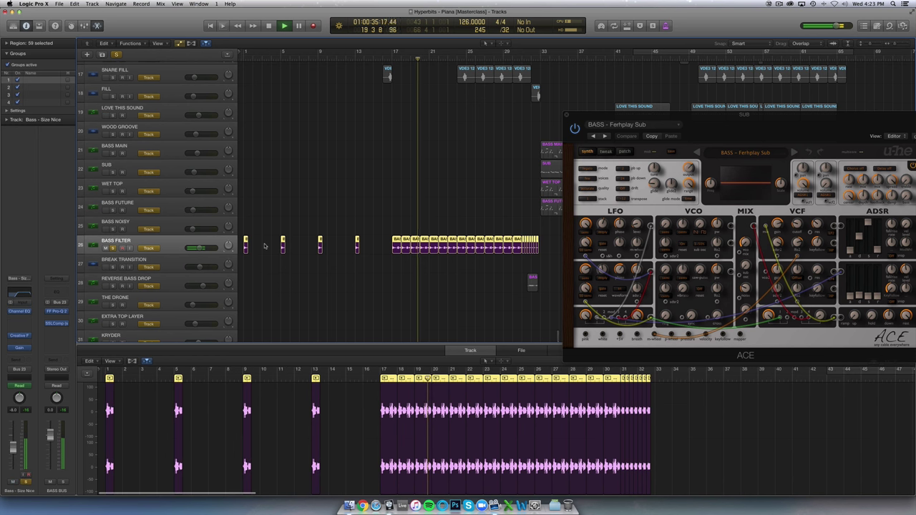
pyautogui.press('super+Up')
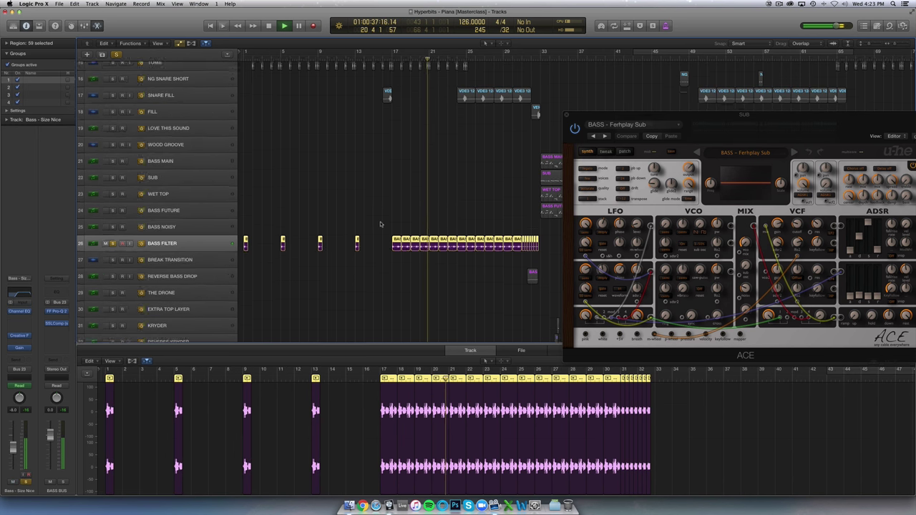
pyautogui.press('super+Down')
pyautogui.press('super+Down')
pyautogui.press('super+Down')
pyautogui.press('super+Down')
pyautogui.hscroll(2, 420, 220)
pyautogui.press('super+Left')
pyautogui.press('super+Left')
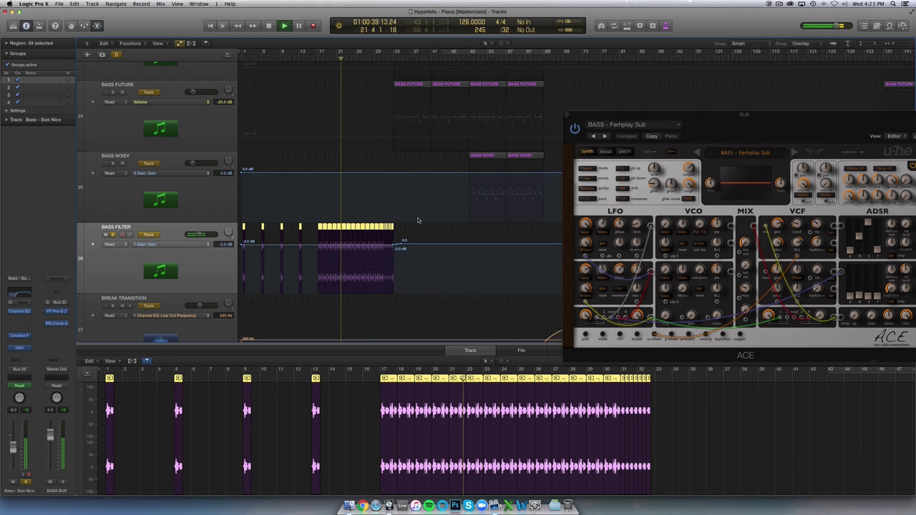
pyautogui.press('super+Left')
pyautogui.press('space')
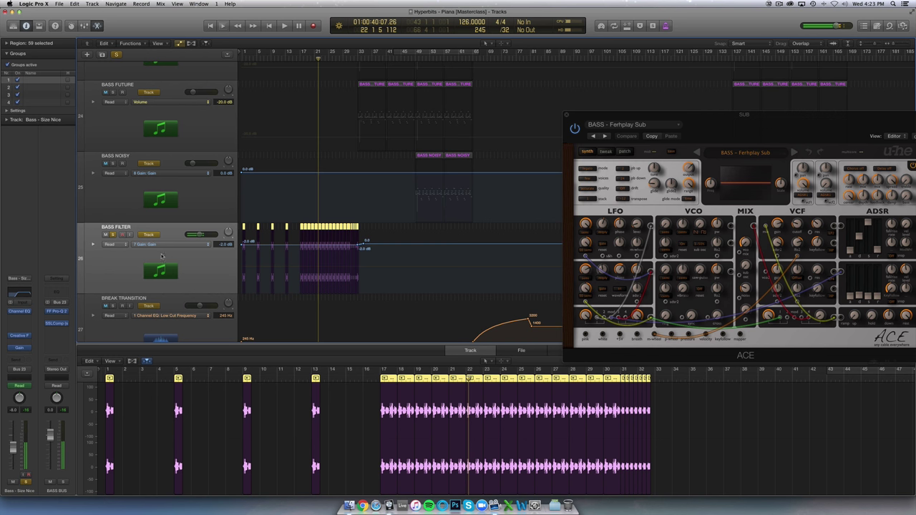
# - View the Channel EQ on BASS FILTER with its window moved aside, and close it
pyautogui.click(21, 292)
pyautogui.moveTo(45, 35); pyautogui.dragTo(399, 136)
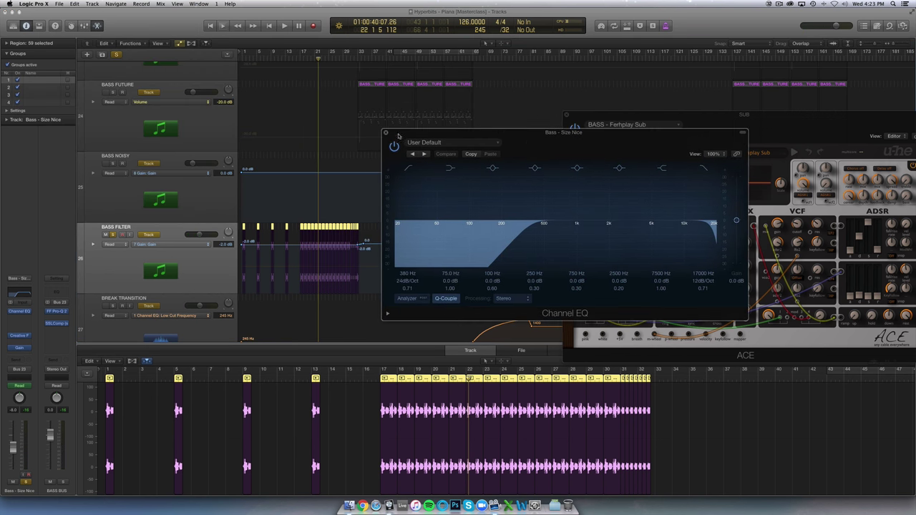
pyautogui.click(385, 133)
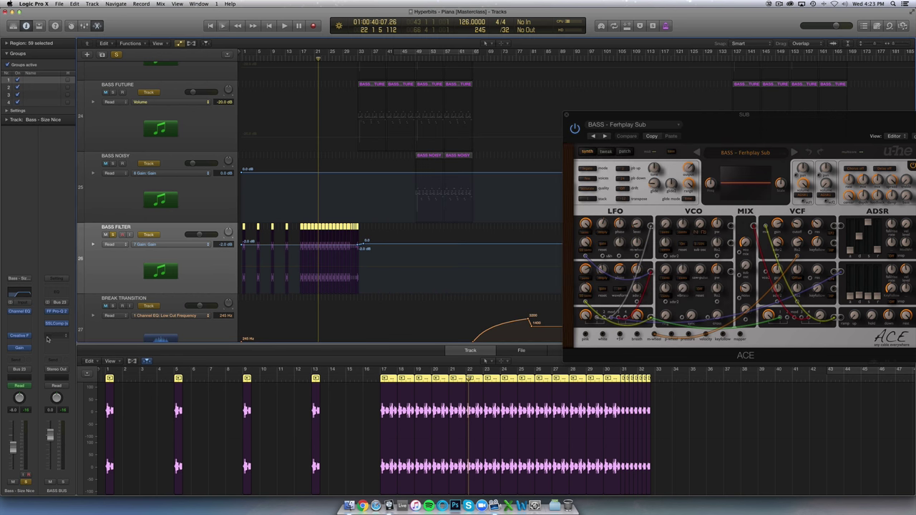
# - View the Creative Filter on BASS FILTER with its window moved aside, play the track through it, stop, and close the window
pyautogui.click(19, 335)
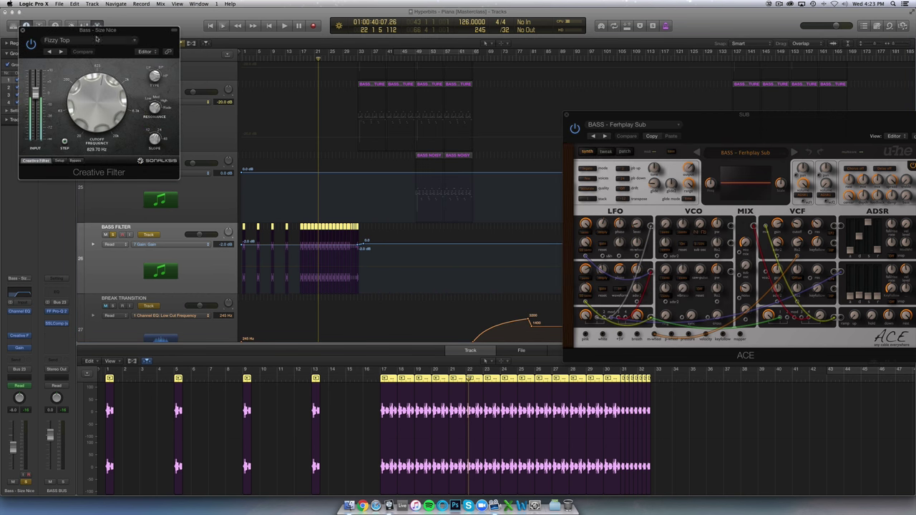
pyautogui.moveTo(97, 39); pyautogui.dragTo(488, 136)
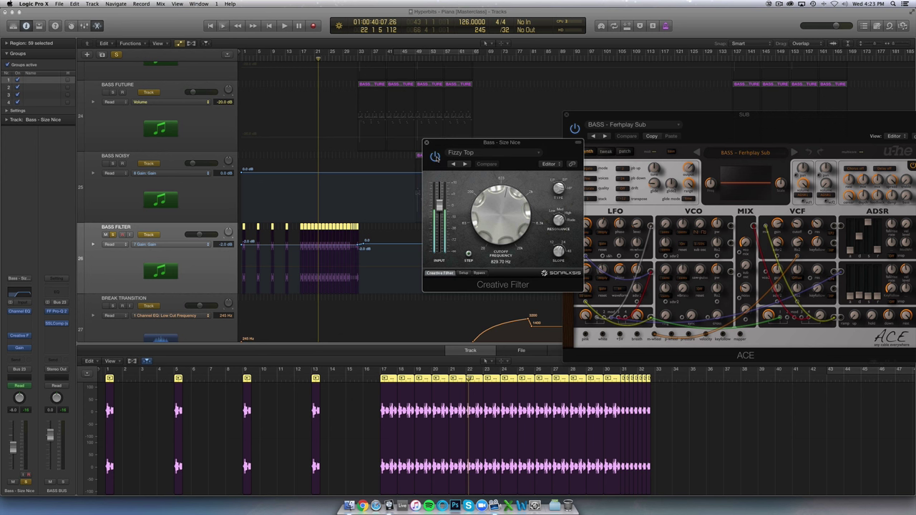
pyautogui.press('space')
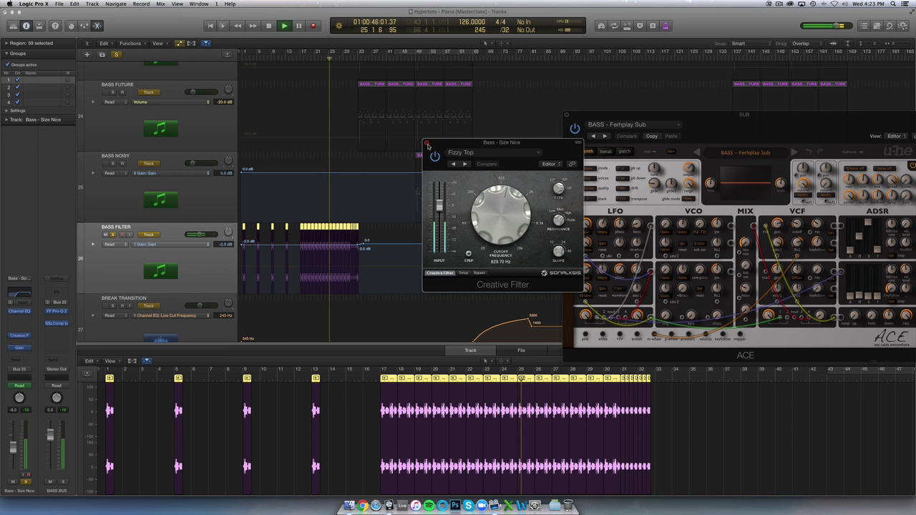
pyautogui.press('space')
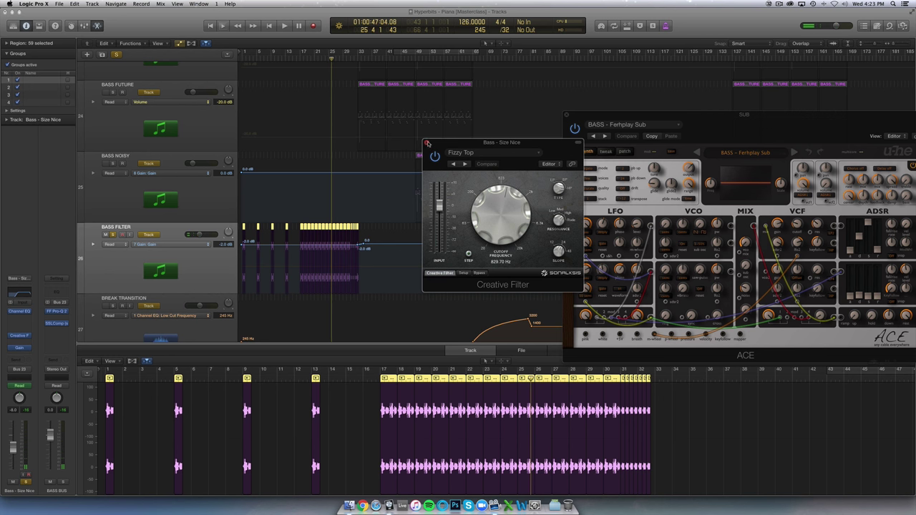
pyautogui.click(427, 143)
# - Hide the track automation, turn off the solo, and play the full mix from bar 80
pyautogui.scroll(-3, 257, 203)
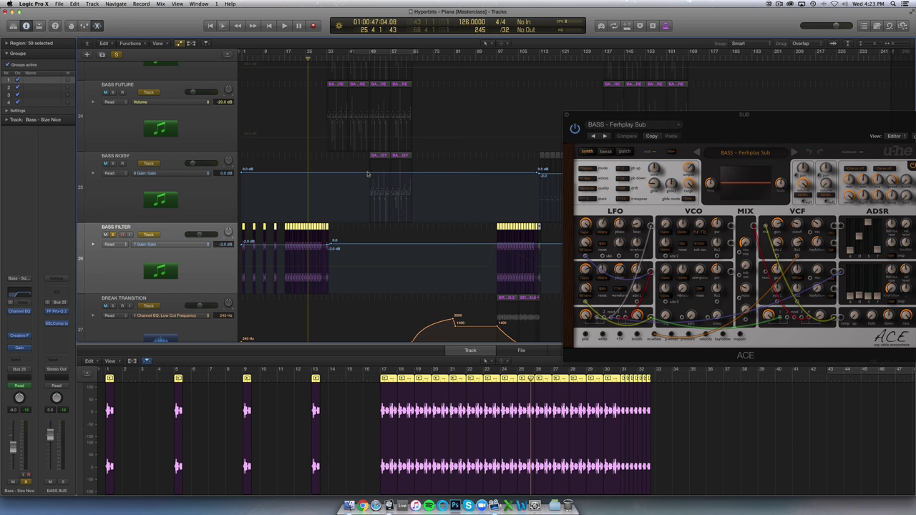
pyautogui.scroll(2, 368, 174)
pyautogui.scroll(-4, 367, 174)
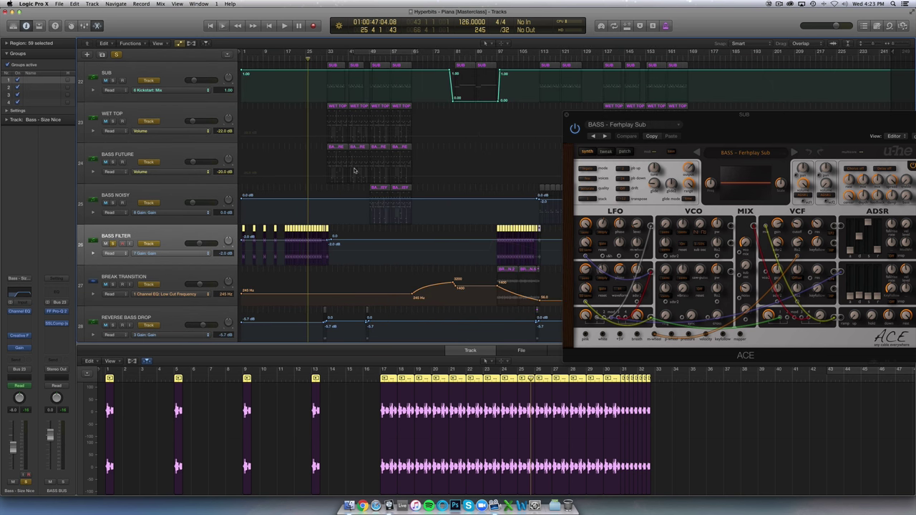
pyautogui.press('a')
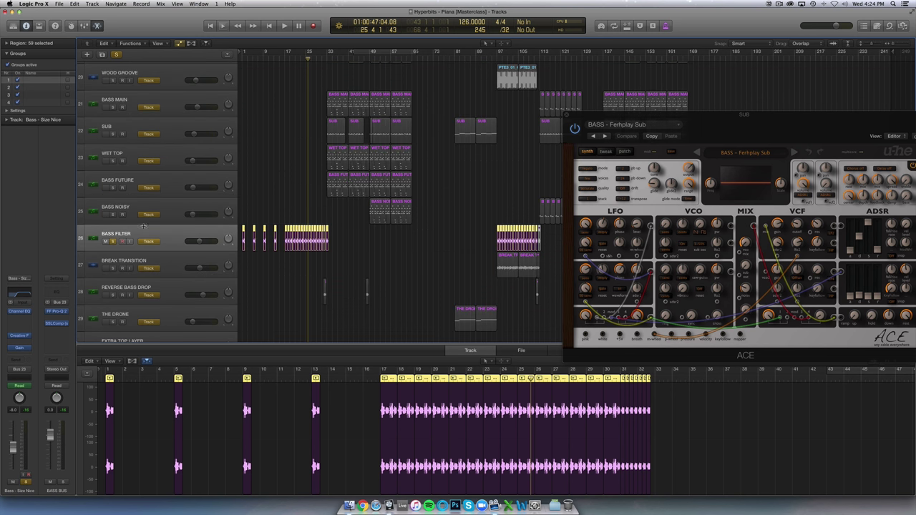
pyautogui.press('s')
pyautogui.click(452, 58)
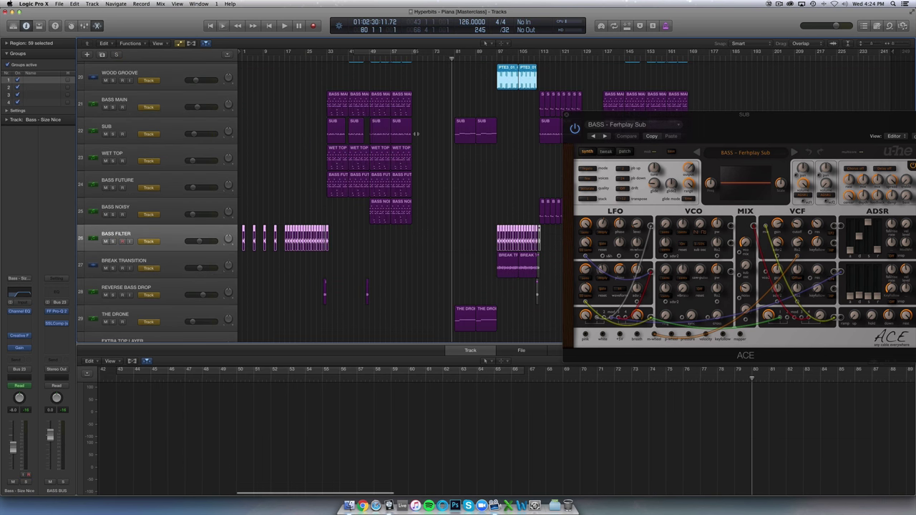
pyautogui.press('space')
pyautogui.scroll(5, 478, 138)
pyautogui.hscroll(5, 477, 140)
pyautogui.hscroll(4, 477, 141)
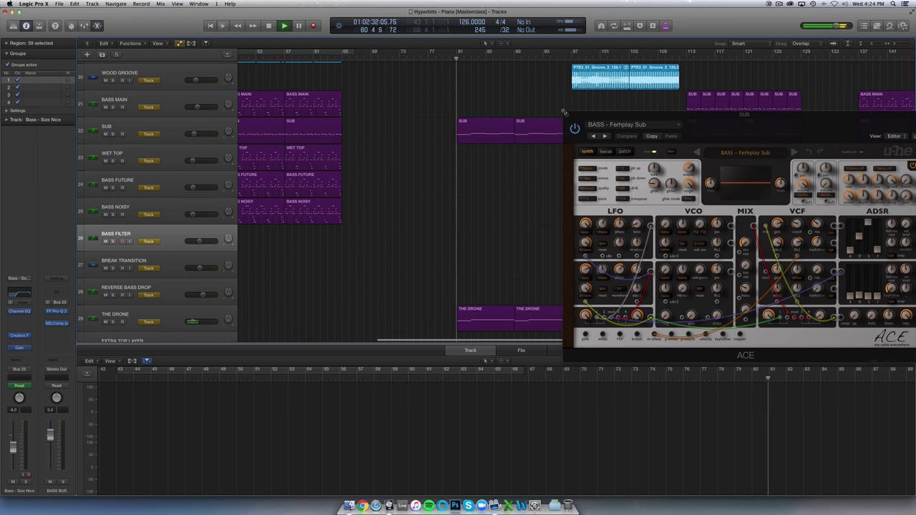
# - Close the SUB track's ACE window and the audio editor, leaving the arrangement from bar 73 onward in view
pyautogui.click(566, 115)
pyautogui.scroll(4, 532, 153)
pyautogui.hscroll(3, 532, 155)
pyautogui.hscroll(3, 531, 155)
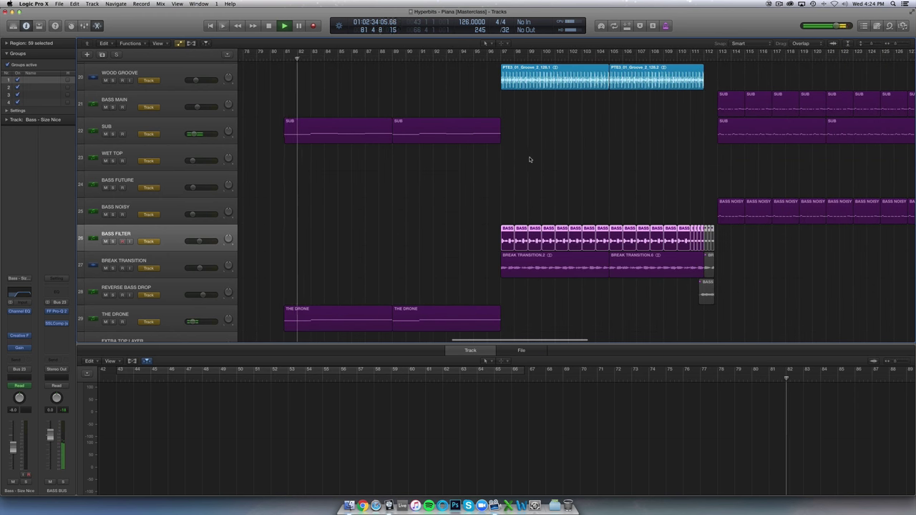
pyautogui.press('e')
pyautogui.scroll(-5, 375, 209)
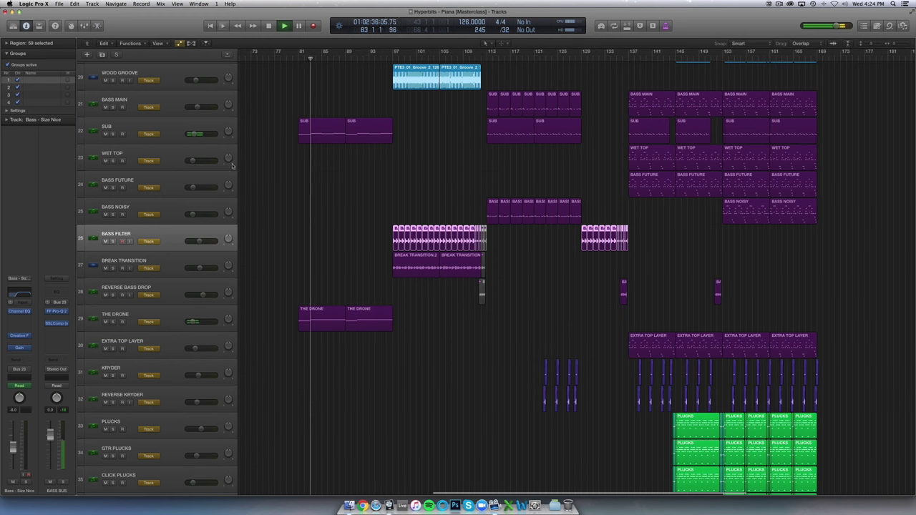
# - Select and solo SUB, stop playback, and view its Kickstart Mix automation around bars 81 to 97 before hiding automation
pyautogui.click(122, 128)
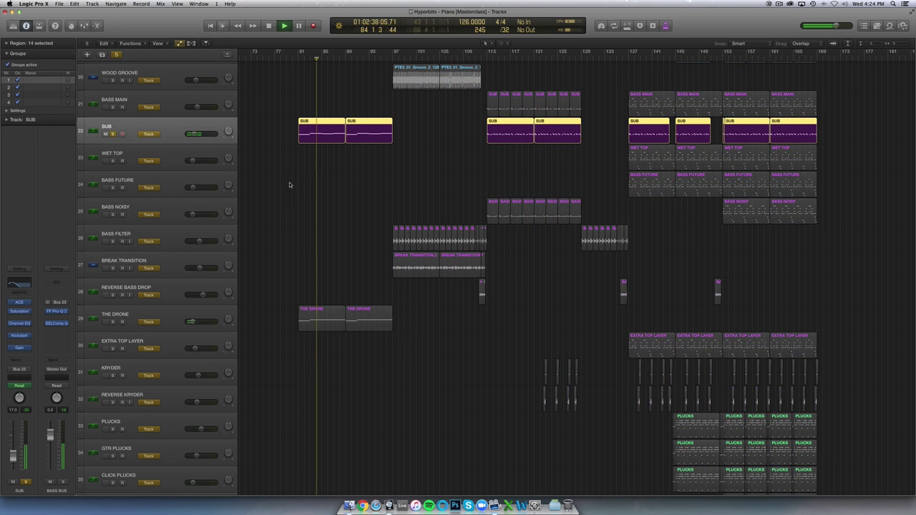
pyautogui.press('space')
pyautogui.press('a')
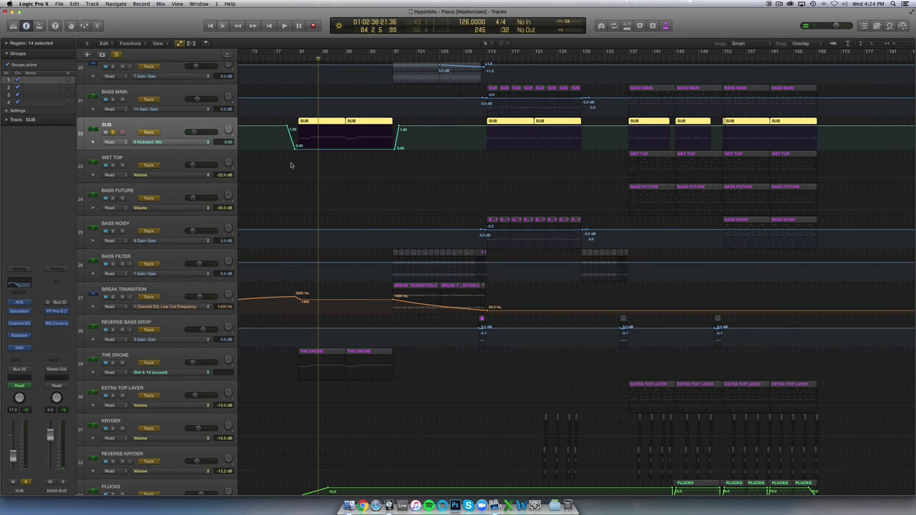
pyautogui.press('a')
# - Select and solo only THE DRONE, play it from bar 80, and turn its solo off
pyautogui.click(117, 233)
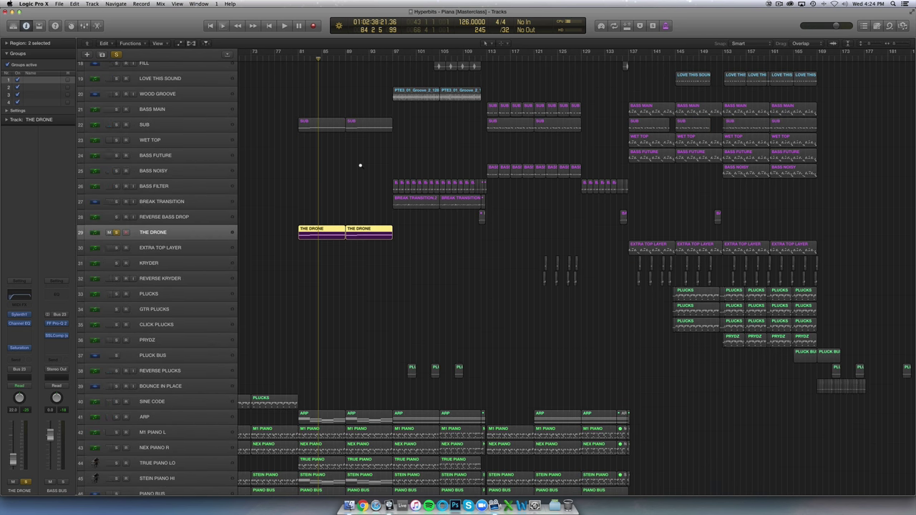
pyautogui.press('super+Down')
pyautogui.press('super+Down')
pyautogui.press('super+Down')
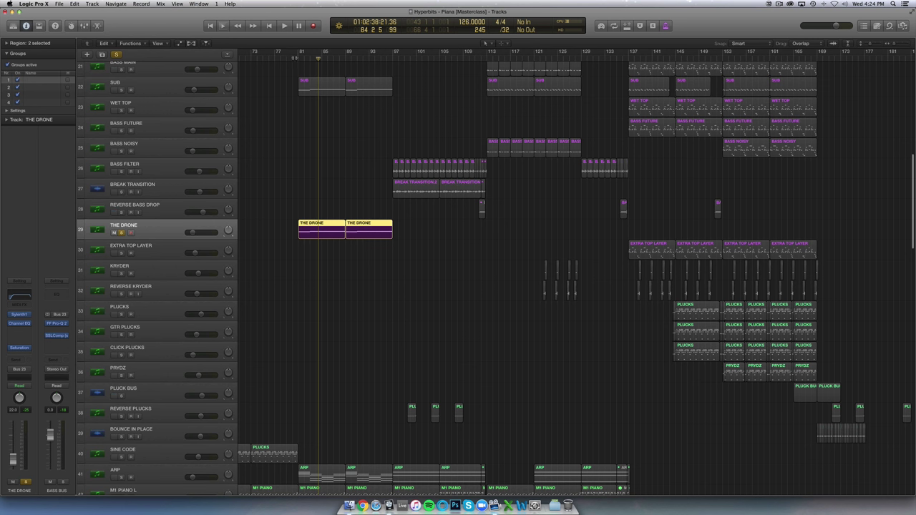
pyautogui.click(293, 58)
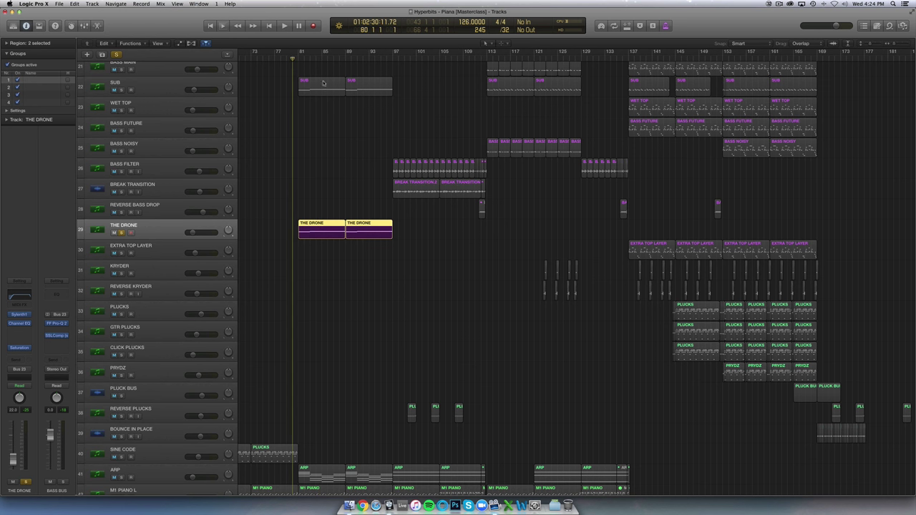
pyautogui.press('space')
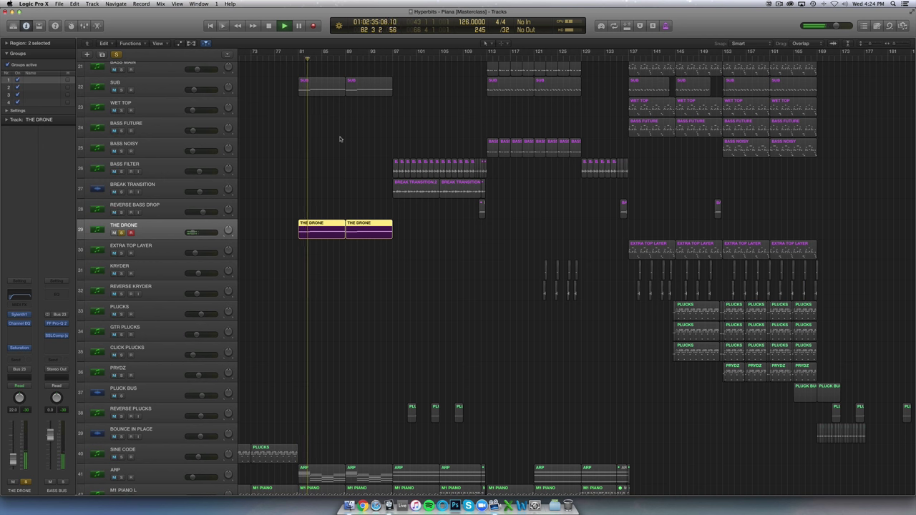
pyautogui.click(122, 233)
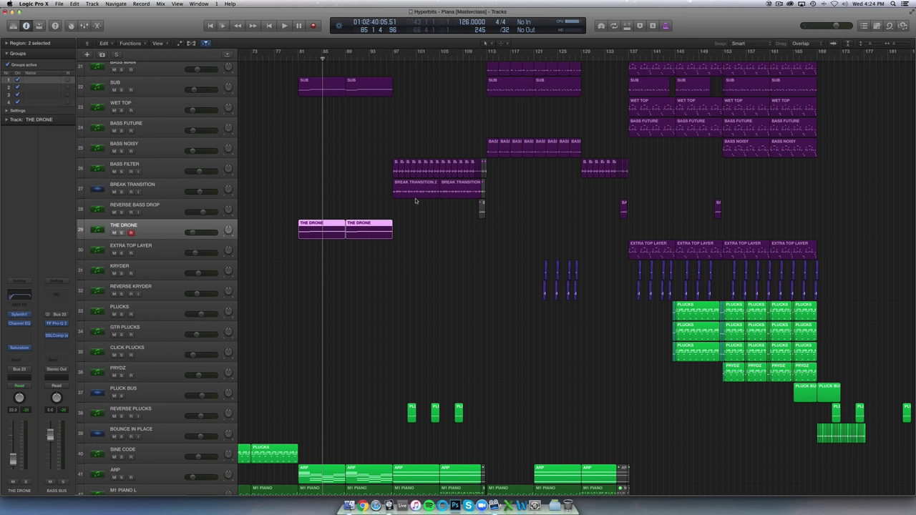
# - View THE DRONE's Sylenth1 instrument with its window moved aside, and close it
pyautogui.click(21, 314)
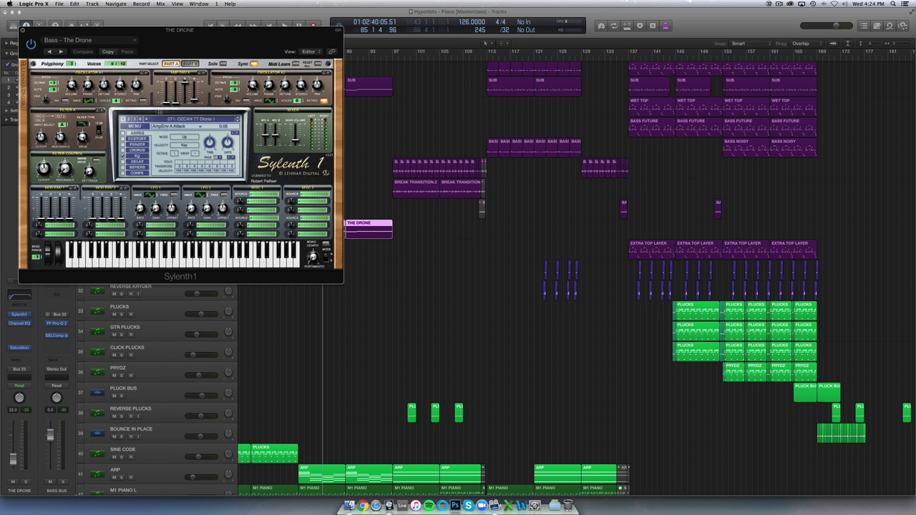
pyautogui.moveTo(30, 32); pyautogui.dragTo(437, 67)
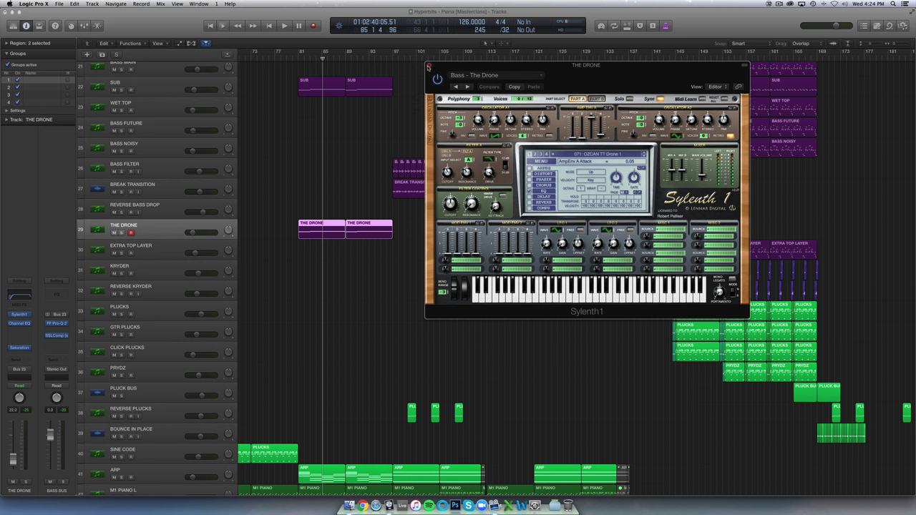
pyautogui.click(428, 67)
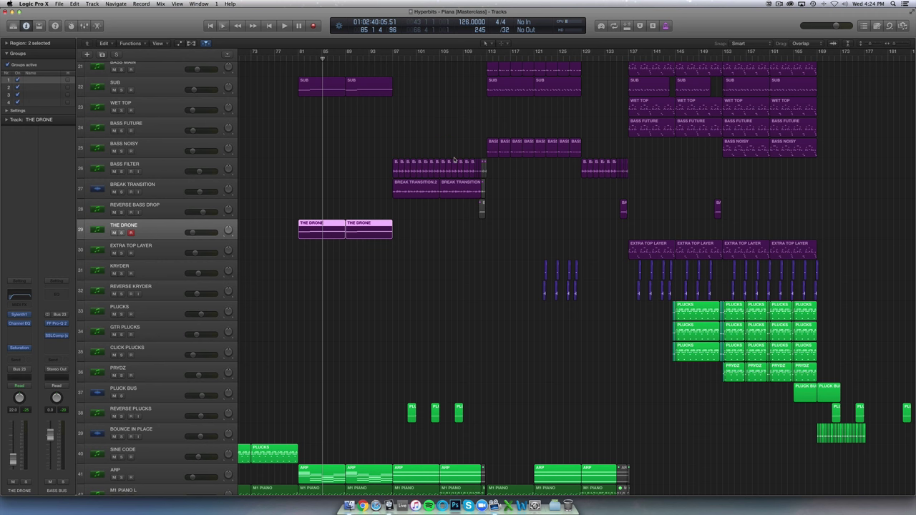
pyautogui.press('super+Left')
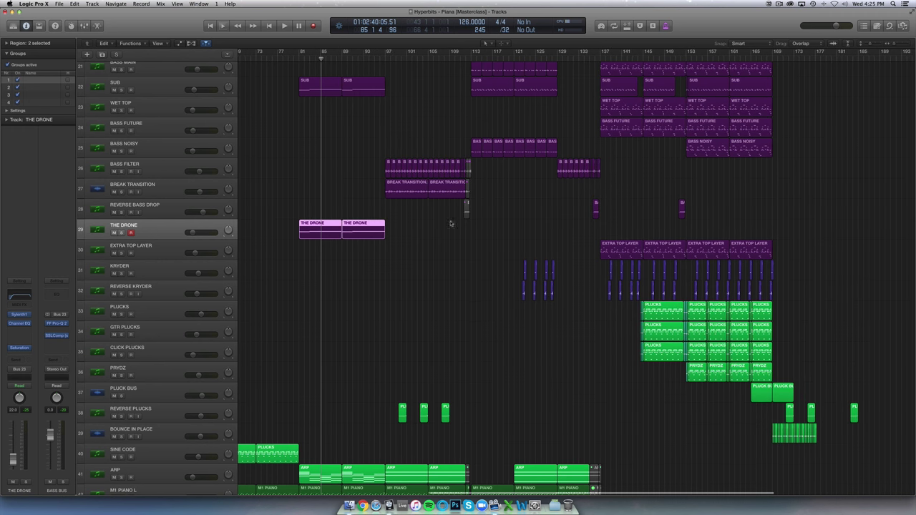
# - Select the BREAK TRANSITION track, start playback from bar 97 and solo the track
pyautogui.press('super+Up')
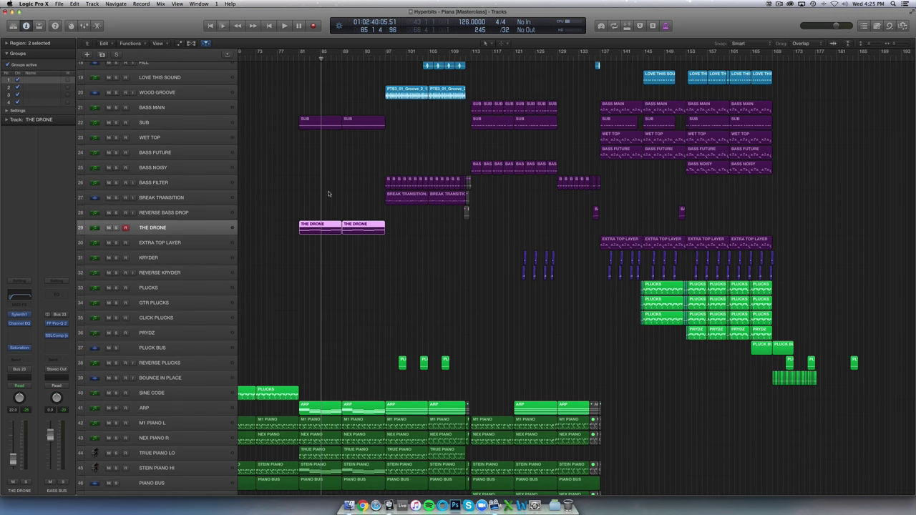
pyautogui.press('super+Up')
pyautogui.press('super+Left')
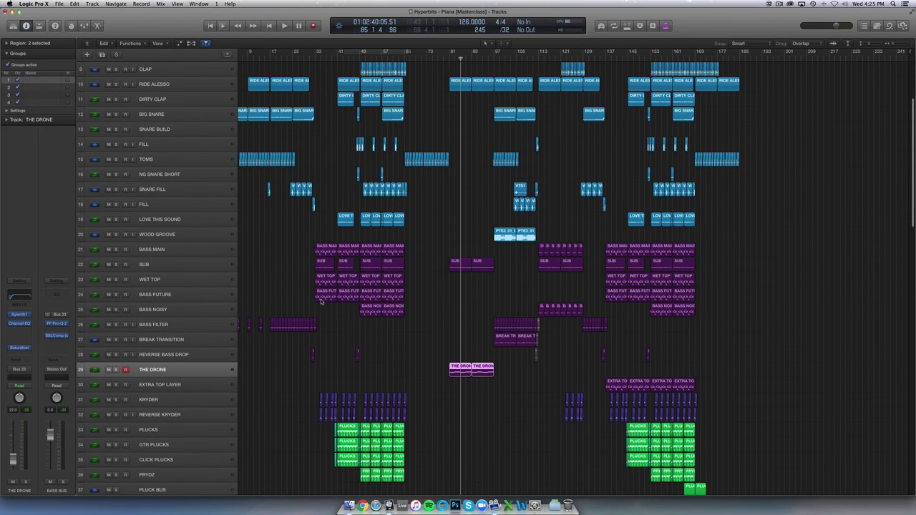
pyautogui.click(161, 328)
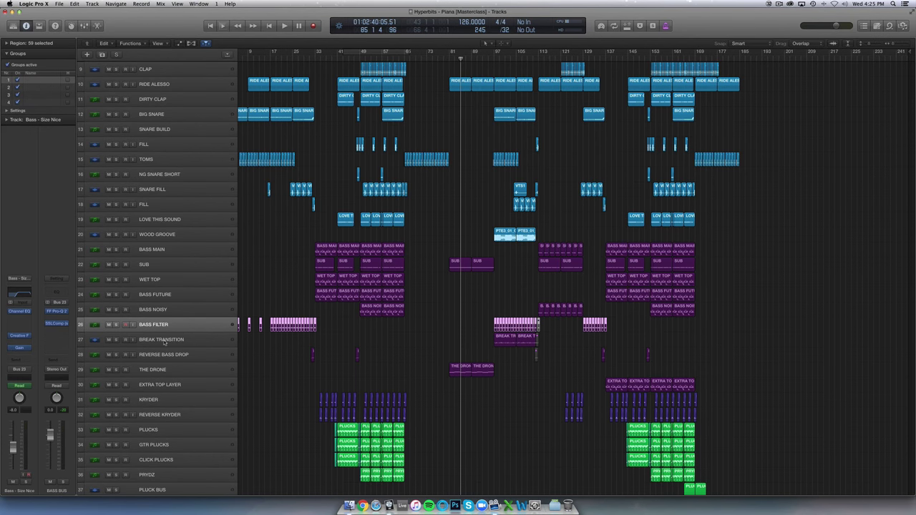
pyautogui.click(164, 341)
pyautogui.press('super+Right')
pyautogui.press('super+Right')
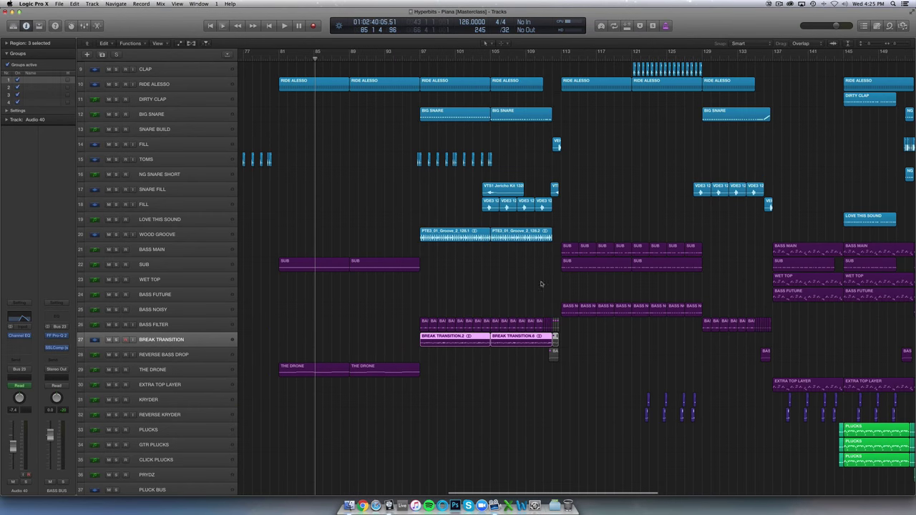
pyautogui.click(494, 287)
pyautogui.click(419, 53)
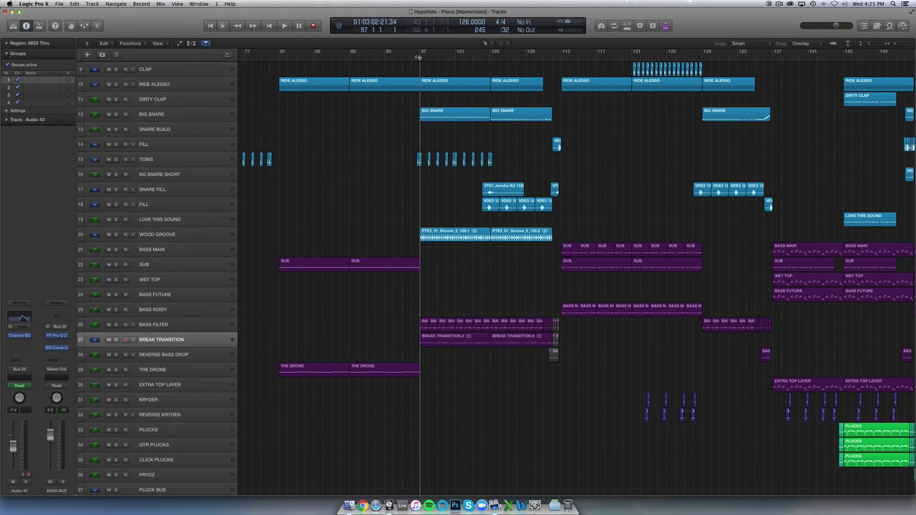
pyautogui.press('space')
pyautogui.press('s')
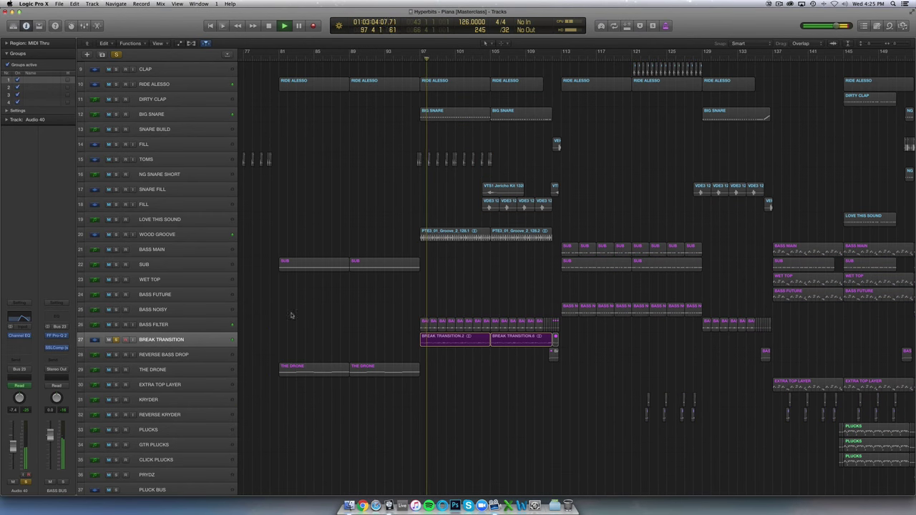
# - Show track automation and open BREAK TRANSITION's Channel EQ to watch its Low Cut Frequency automation during playback
pyautogui.press('super+Down')
pyautogui.press('super+Down')
pyautogui.press('super+Down')
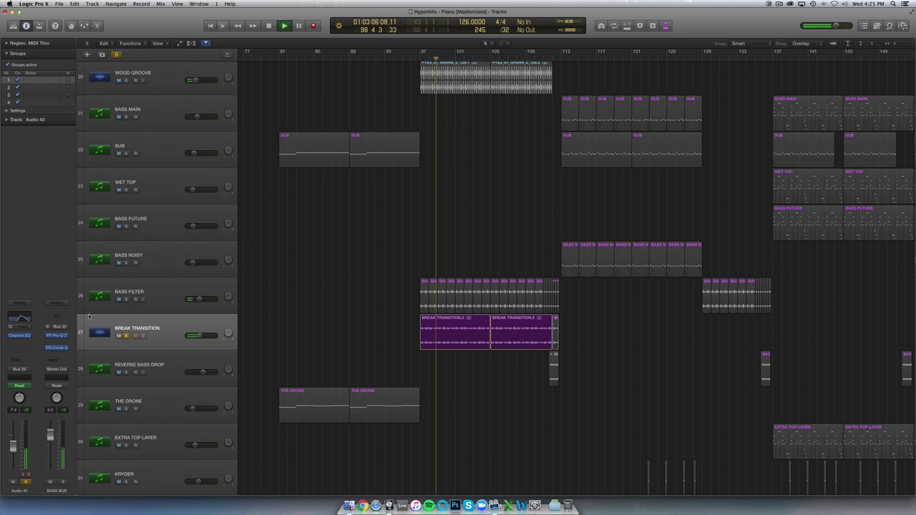
pyautogui.press('a')
pyautogui.press('super+Down')
pyautogui.click(20, 320)
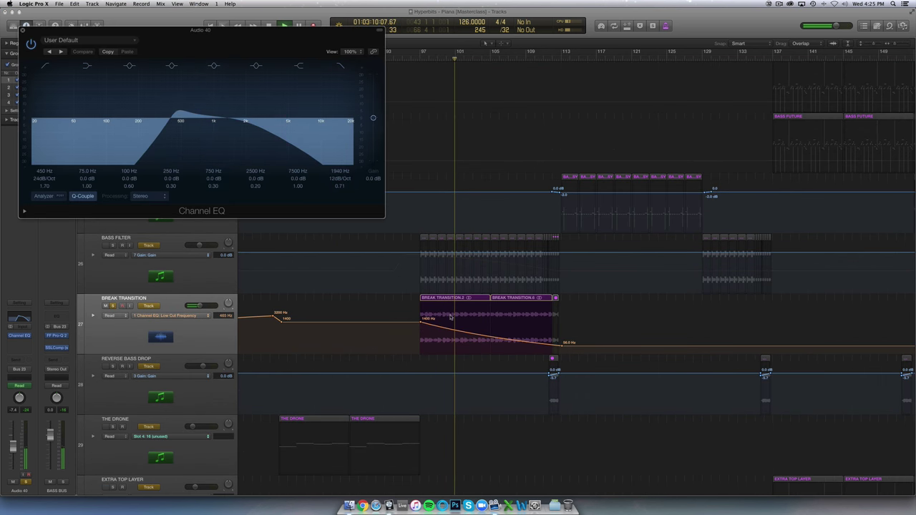
pyautogui.press('super+Down')
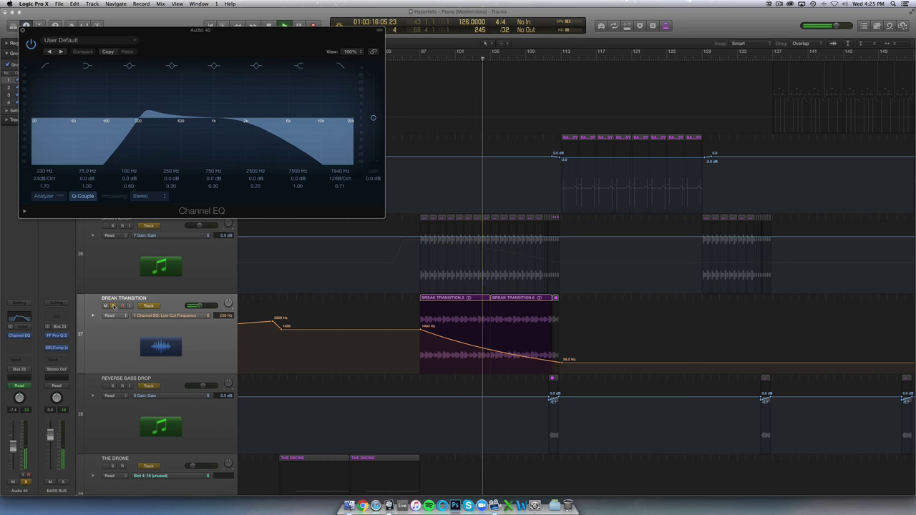
# - Turn off BREAK TRANSITION's solo, briefly solo BASS FILTER for comparison, and close the Channel EQ
pyautogui.click(113, 305)
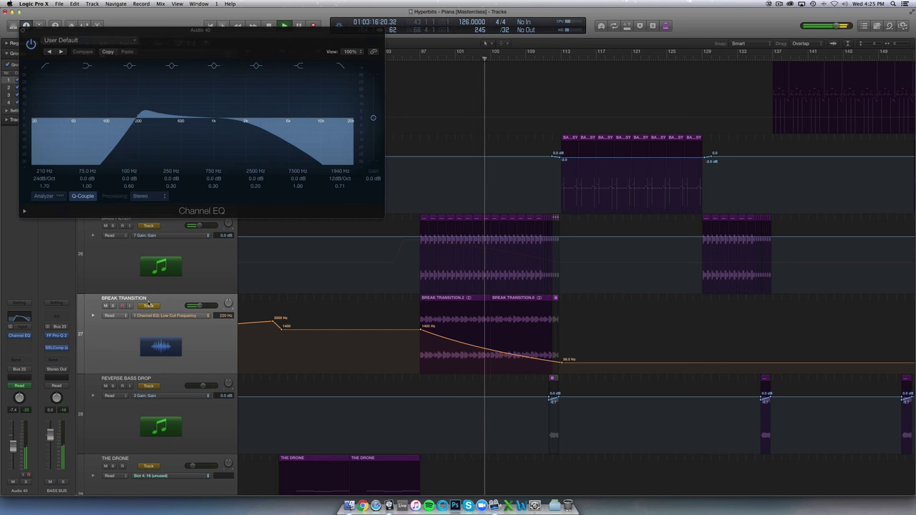
pyautogui.click(113, 226)
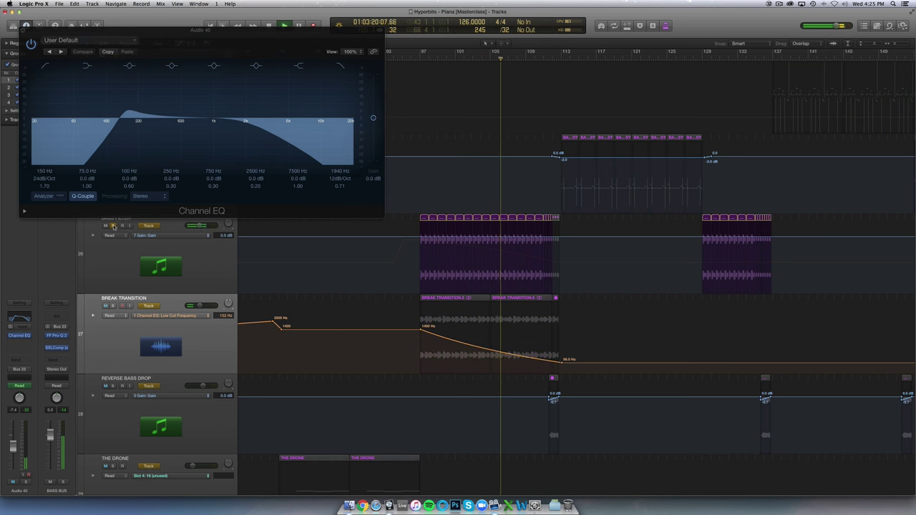
pyautogui.click(113, 225)
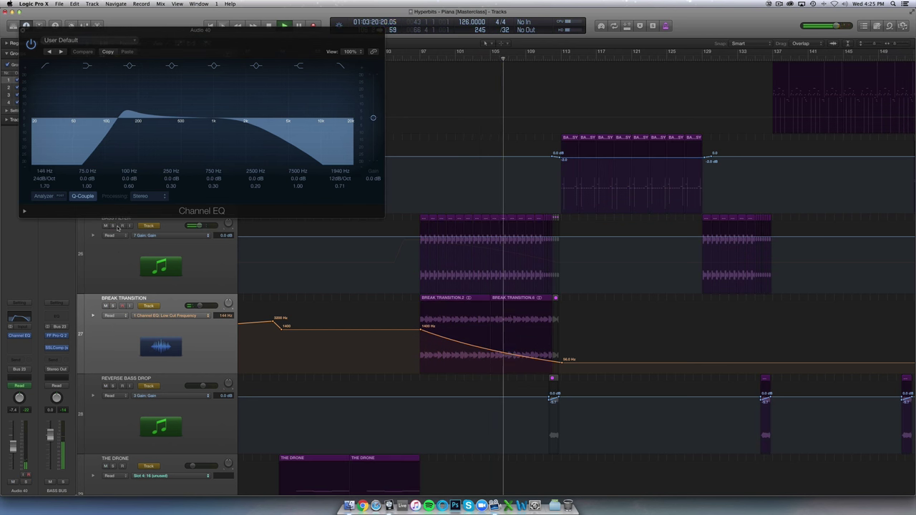
pyautogui.click(22, 30)
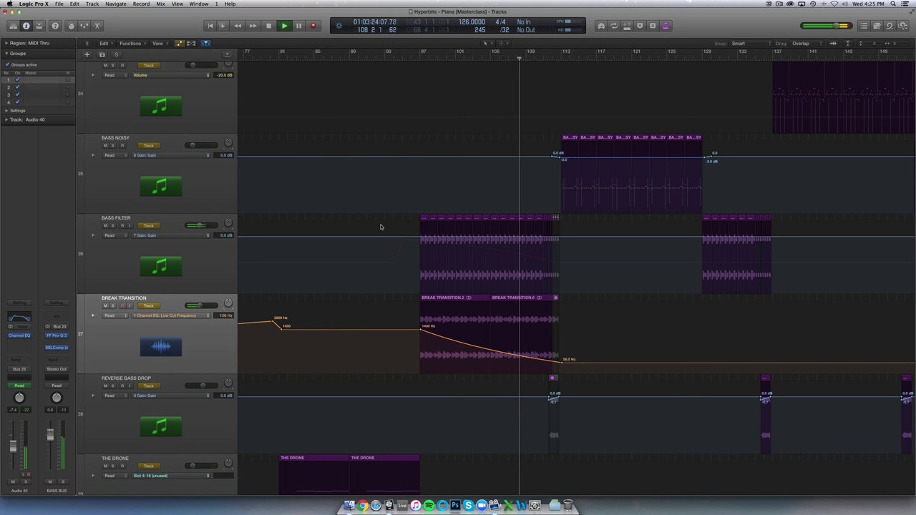
# - Examine the bass tracks' automation and regions around bars 107 to 139 while the full mix plays
pyautogui.press('super+Up')
pyautogui.press('super+Up')
pyautogui.press('super+Up')
pyautogui.press('super+Up')
pyautogui.press('super+Up')
pyautogui.press('super+Up')
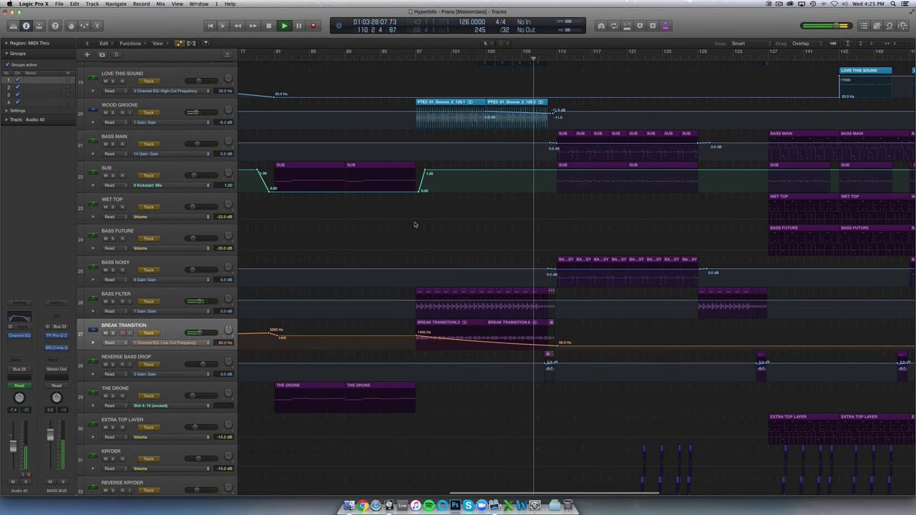
pyautogui.hscroll(5, 427, 223)
pyautogui.press('super+Right')
pyautogui.press('super+Right')
pyautogui.press('super+Right')
pyautogui.press('super+Right')
pyautogui.press('super+Right')
pyautogui.press('super+Right')
pyautogui.press('super+Right')
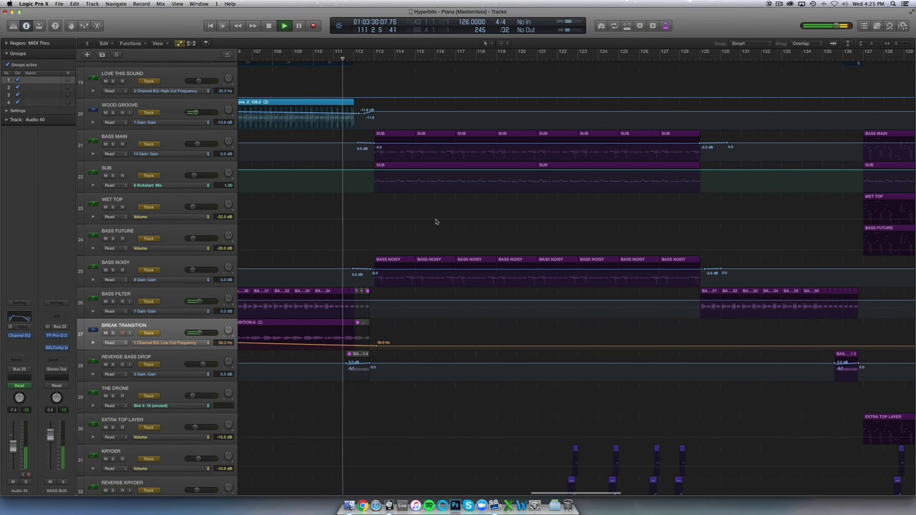
# - Stop playback and survey the whole arrangement's track layout from about bar 105 onward
pyautogui.press('super+Up')
pyautogui.press('super+Up')
pyautogui.press('super+Up')
pyautogui.press('super+Up')
pyautogui.press('super+Up')
pyautogui.press('super+Up')
pyautogui.press('super+Up')
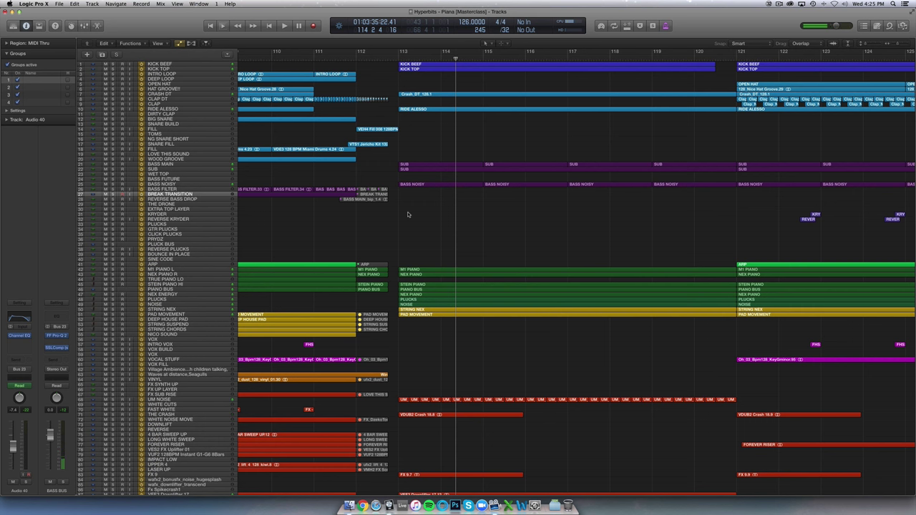
pyautogui.press('super+Left')
pyautogui.press('super+Left')
pyautogui.press('super+Left')
pyautogui.press('super+Left')
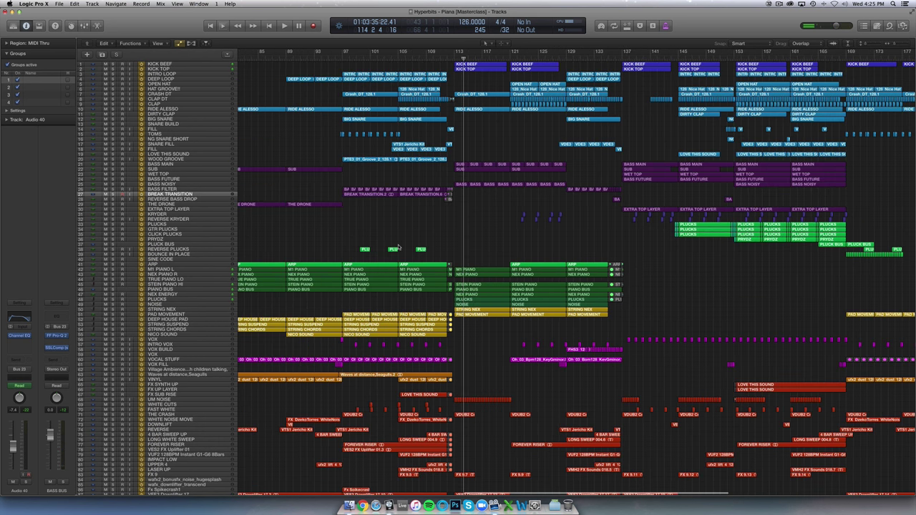
pyautogui.press('super+Left')
pyautogui.hscroll(5, 400, 245)
# - Select and solo the EXTRA TOP LAYER track, play it from bar 137, and stop playback
pyautogui.click(460, 210)
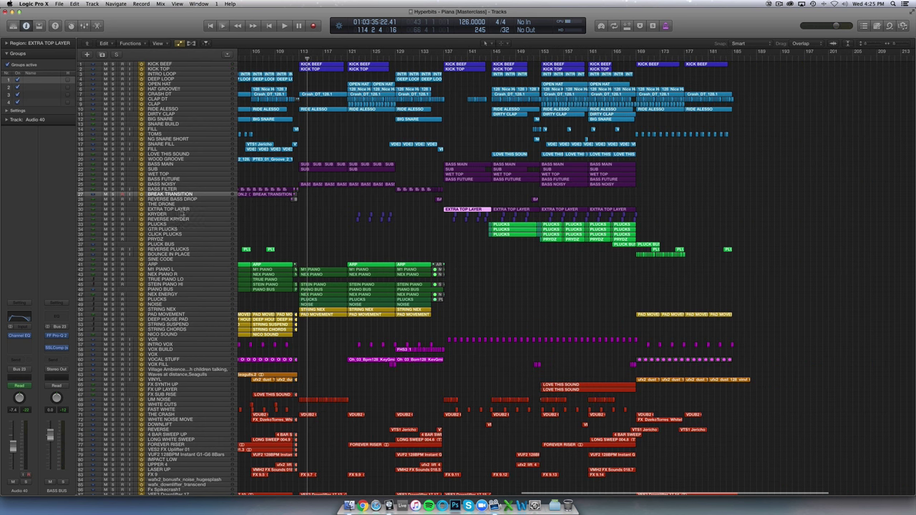
pyautogui.click(182, 211)
pyautogui.press('super+Down')
pyautogui.press('super+Down')
pyautogui.press('super+Down')
pyautogui.press('super+Down')
pyautogui.press('super+Down')
pyautogui.press('super+Down')
pyautogui.press('super+Down')
pyautogui.press('super+Down')
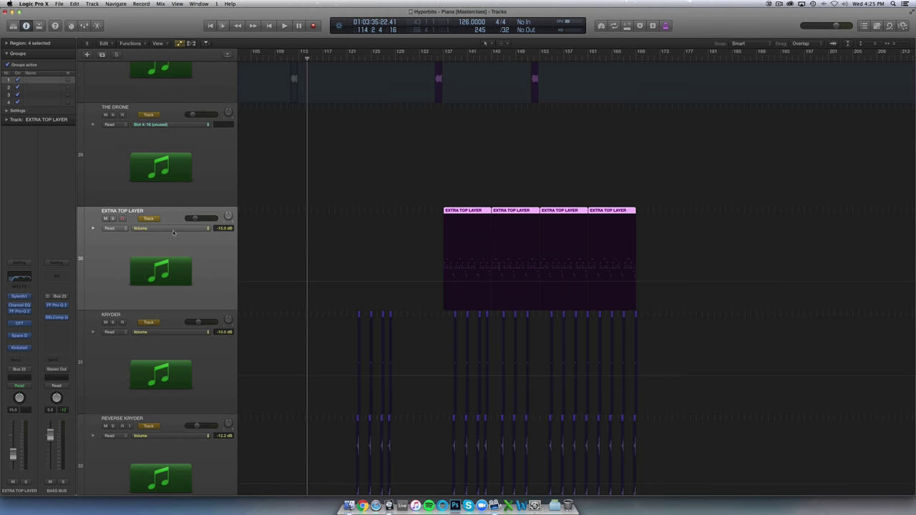
pyautogui.press('s')
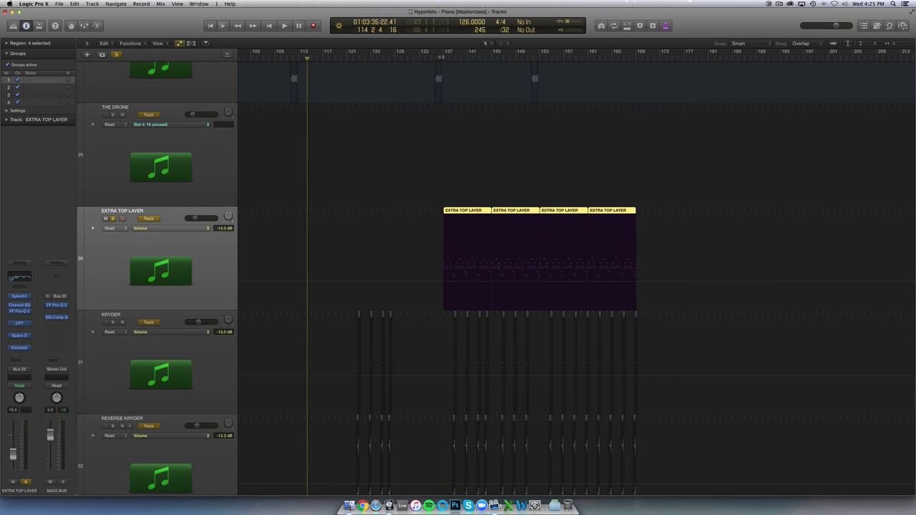
pyautogui.click(442, 57)
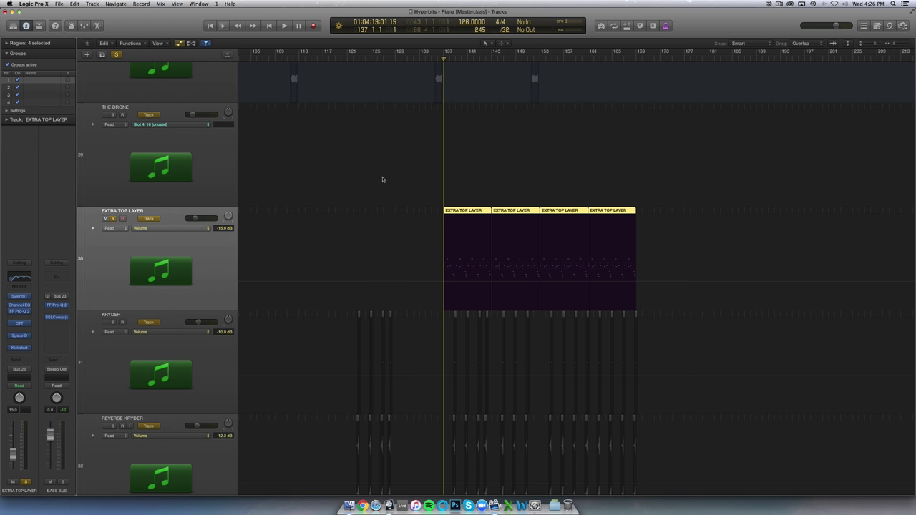
pyautogui.press('space')
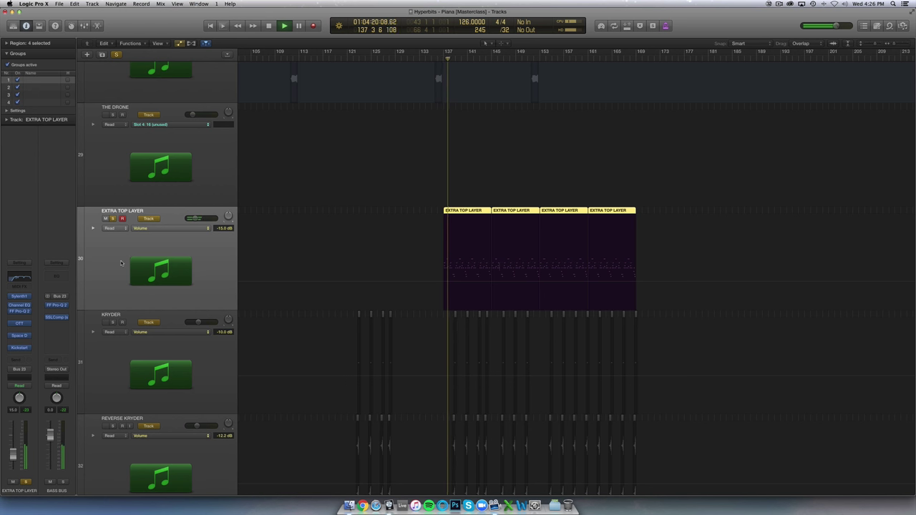
pyautogui.press('space')
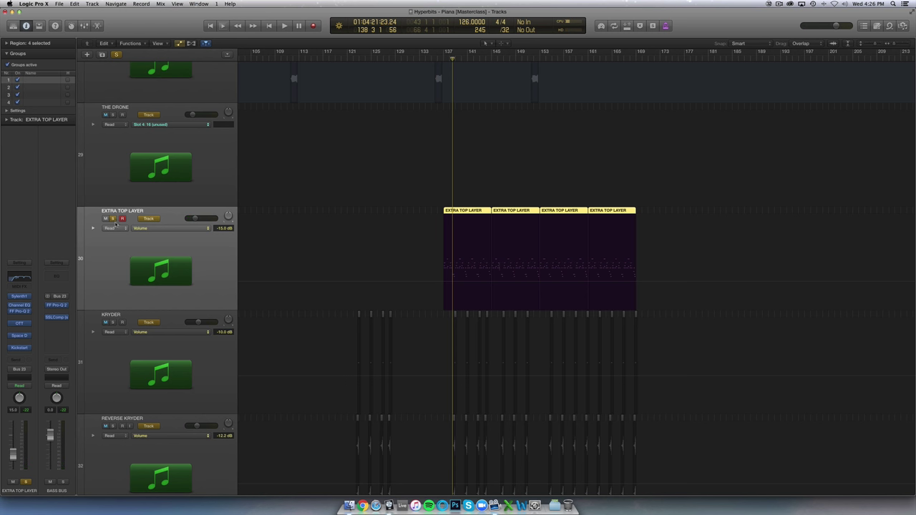
# - Turn off EXTRA TOP LAYER's solo and play the full mix from bar 136, stopping around bar 141
pyautogui.click(113, 219)
pyautogui.click(436, 57)
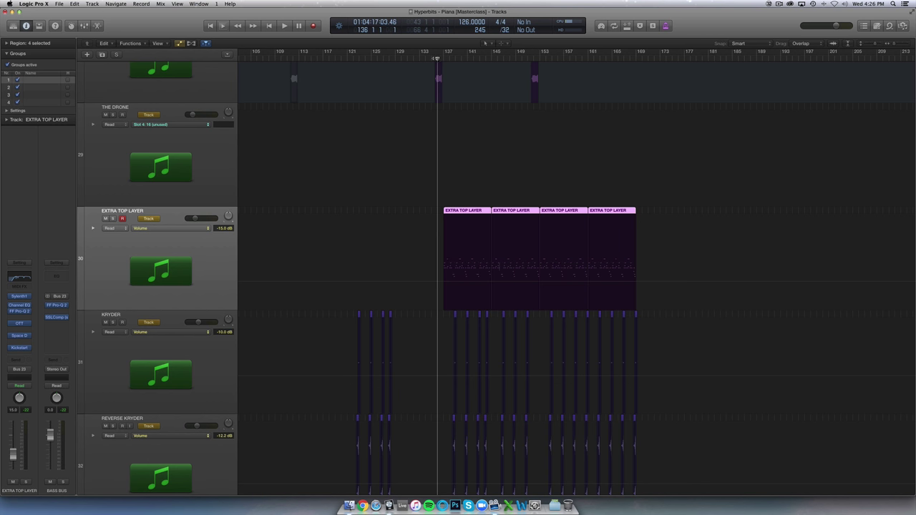
pyautogui.press('space')
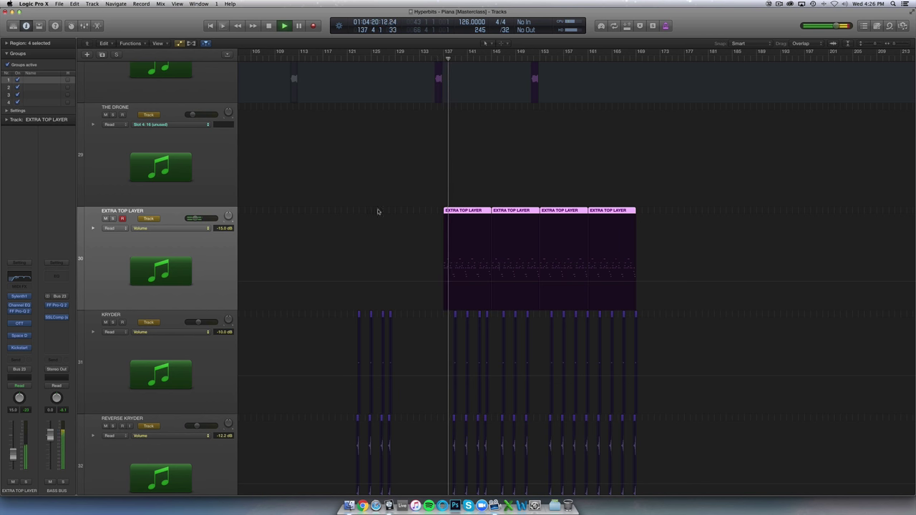
pyautogui.press('super+Right')
pyautogui.press('super+Up')
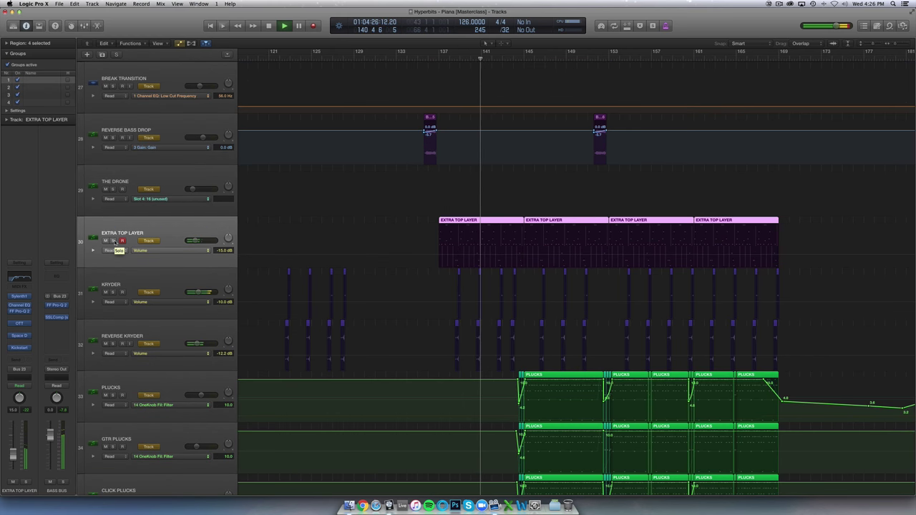
pyautogui.press('space')
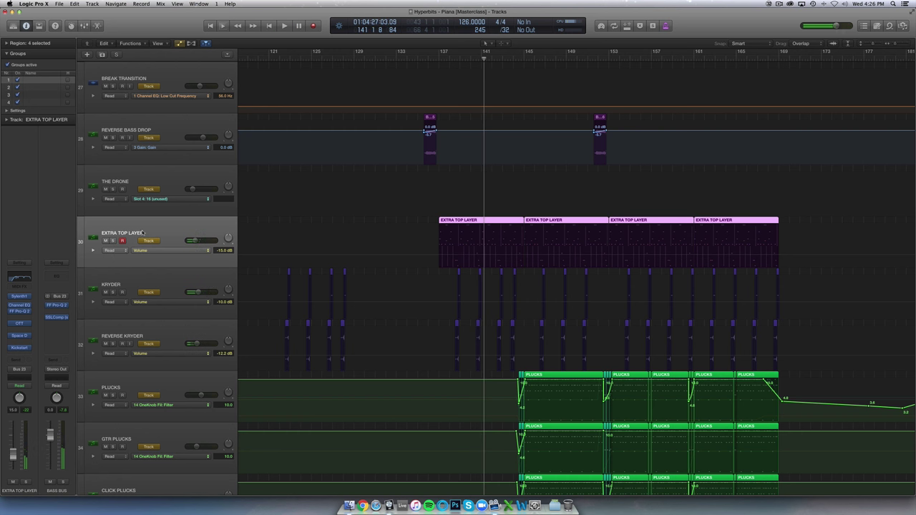
# - Examine the Piana BASS, LOOPS, SNARE LOOPS and SYNTHS ADDITION tracks at the end of the track list around bar 137
pyautogui.press('super+Up')
pyautogui.press('super+Up')
pyautogui.press('super+Up')
pyautogui.press('super+Up')
pyautogui.press('super+Up')
pyautogui.scroll(-10, 446, 206)
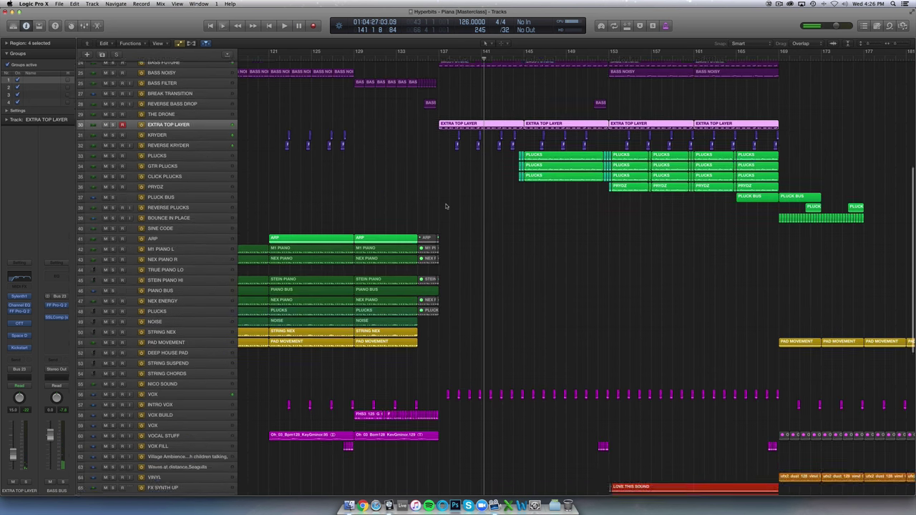
pyautogui.click(472, 451)
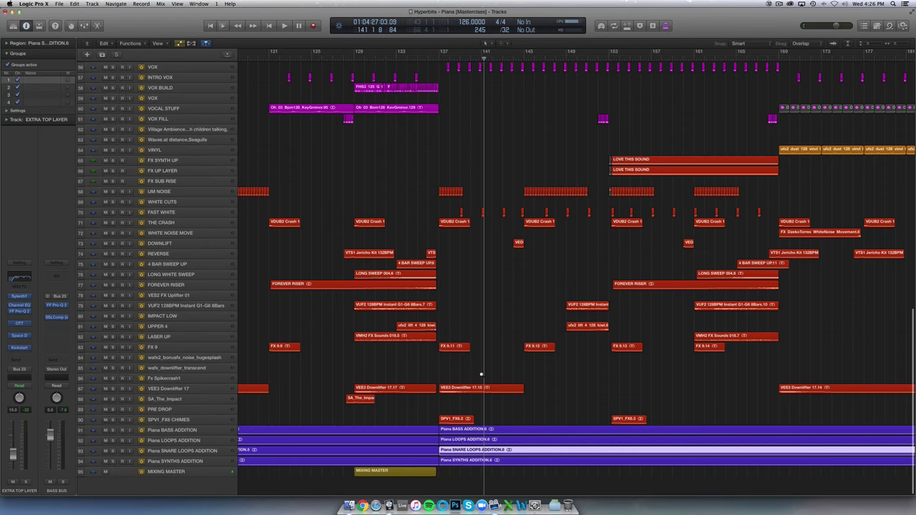
pyautogui.press('super+Down')
pyautogui.press('super+Down')
pyautogui.press('super+Down')
pyautogui.press('super+Down')
pyautogui.press('super+Down')
pyautogui.press('super+Left')
pyautogui.press('super+Left')
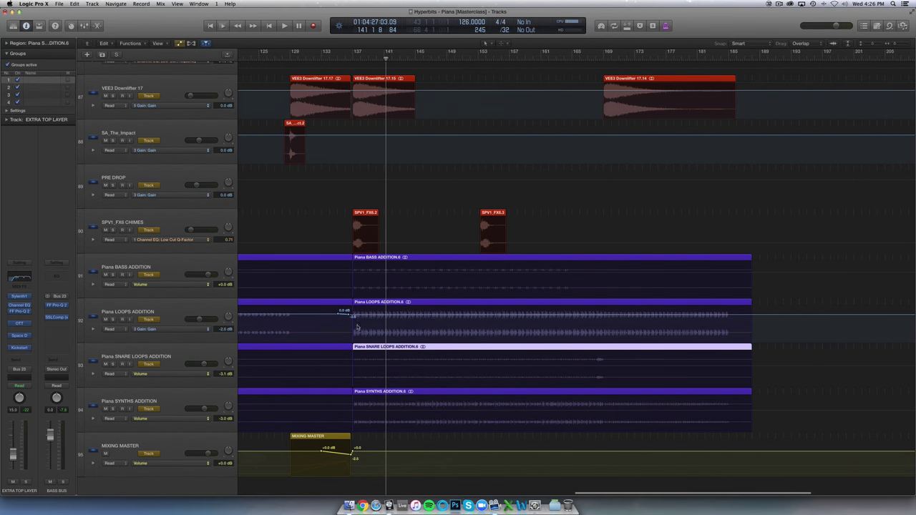
pyautogui.press('super+Left')
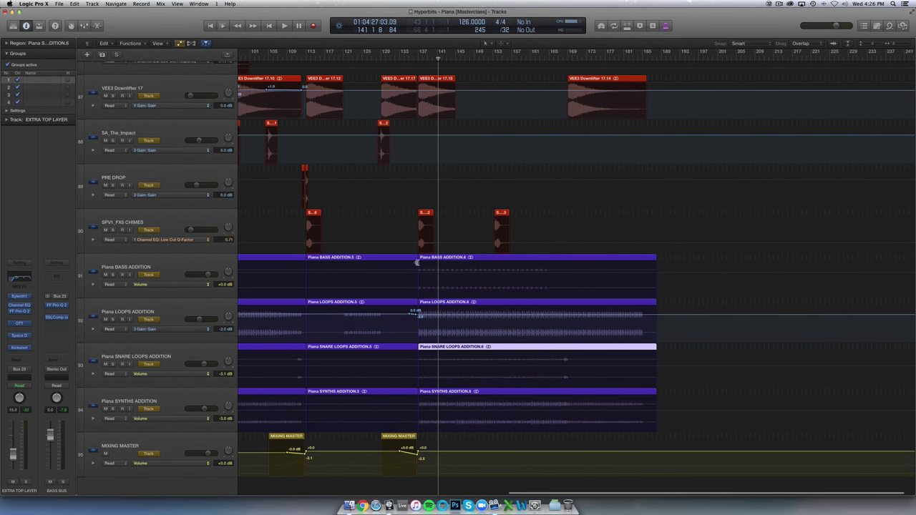
pyautogui.hscroll(-3, 422, 268)
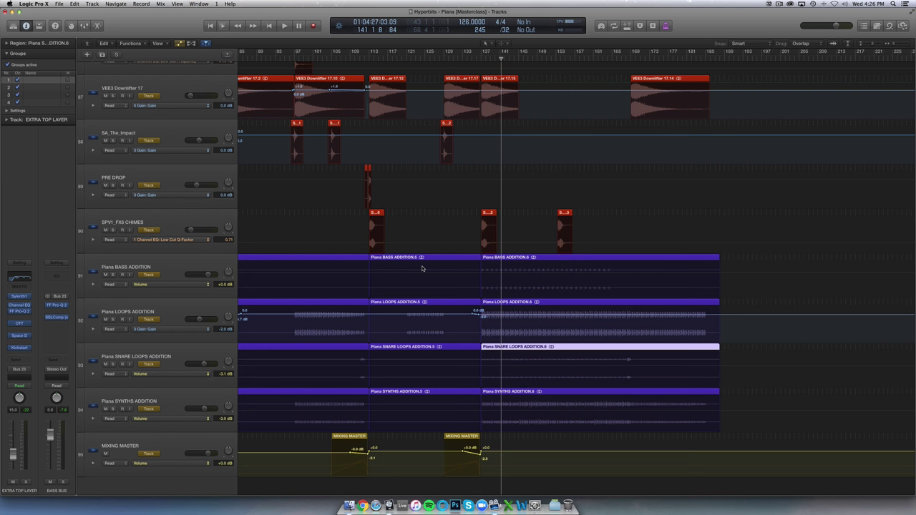
pyautogui.hscroll(3, 422, 269)
pyautogui.press('super+Right')
pyautogui.press('super+Right')
pyautogui.press('super+Right')
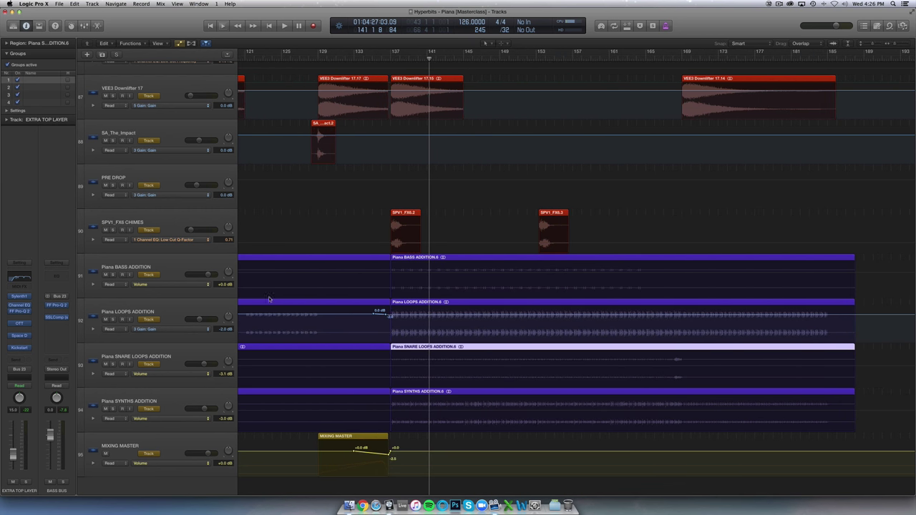
# - Solo the Piana LOOPS ADDITION track and play it from bar 137
pyautogui.click(111, 319)
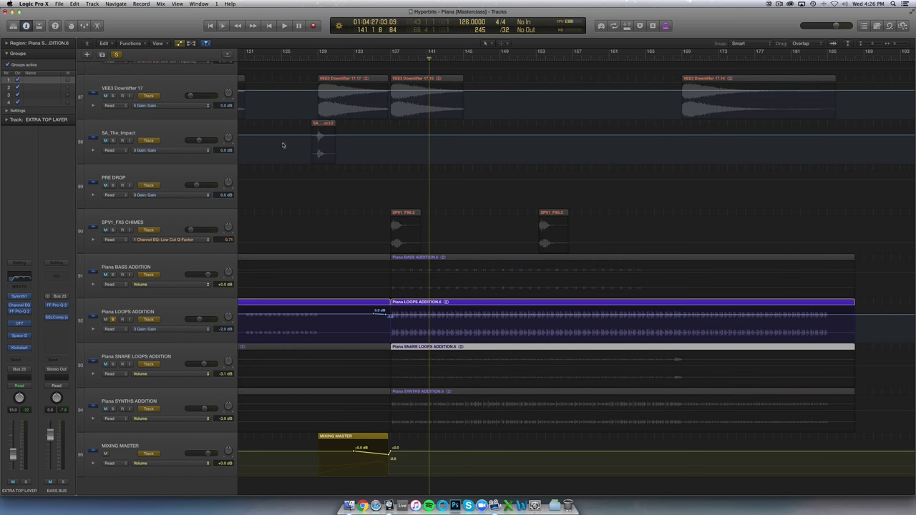
pyautogui.click(390, 55)
pyautogui.press('space')
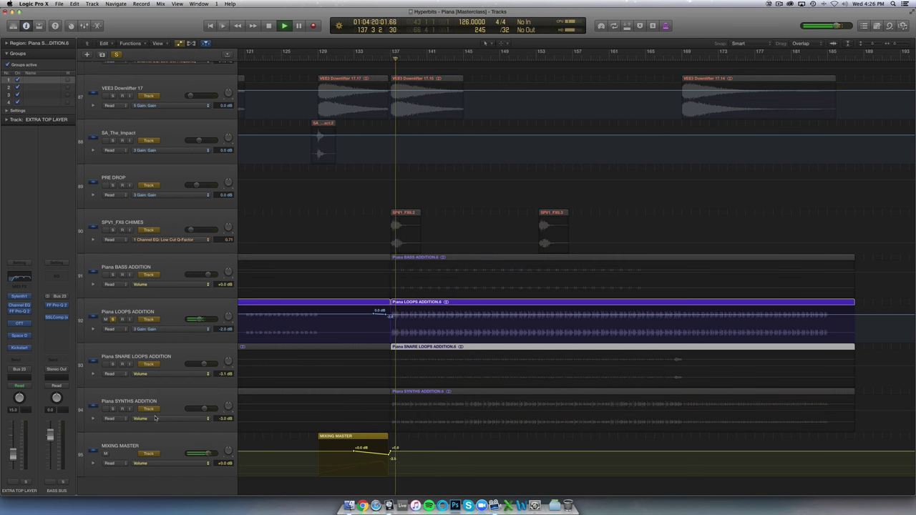
# - Move the solo to the Piana SYNTHS ADDITION track during playback, then turn it off to hear the full mix
pyautogui.click(155, 418)
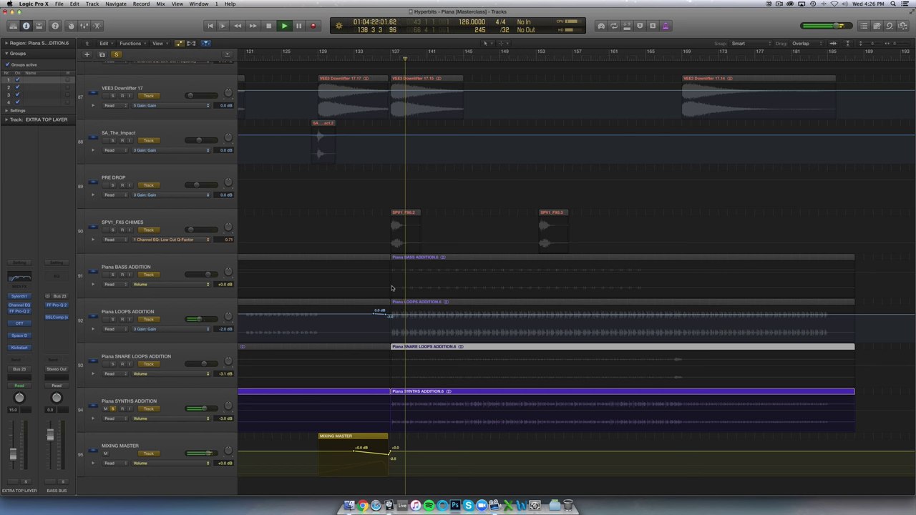
pyautogui.click(112, 408)
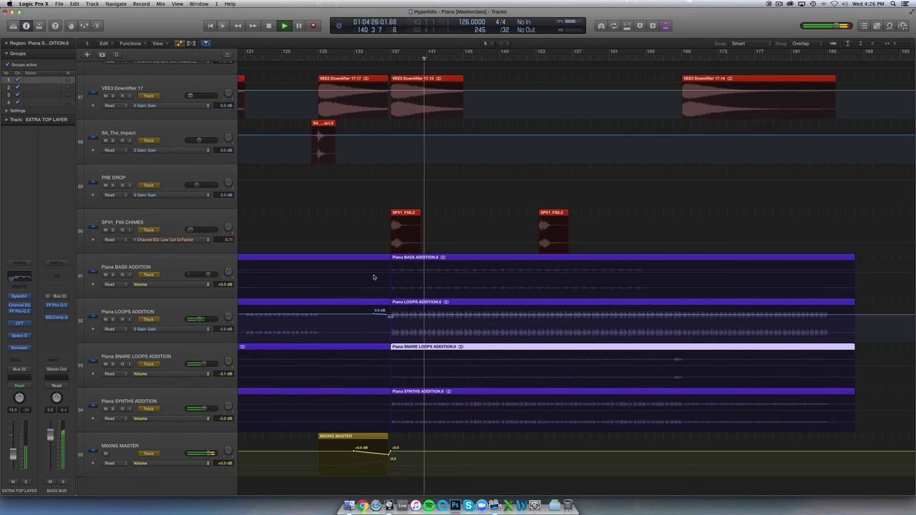
pyautogui.press('super+Right')
pyautogui.press('a')
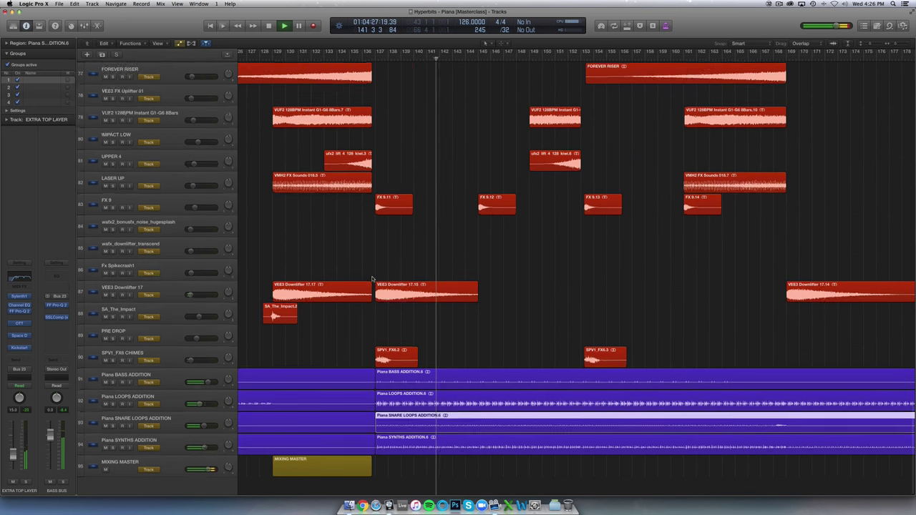
# - Select the first KRYDER and REVERSE KRYDER regions between bars 34 and 37 and inspect them up close
pyautogui.press('super+Up')
pyautogui.press('super+Up')
pyautogui.press('super+Up')
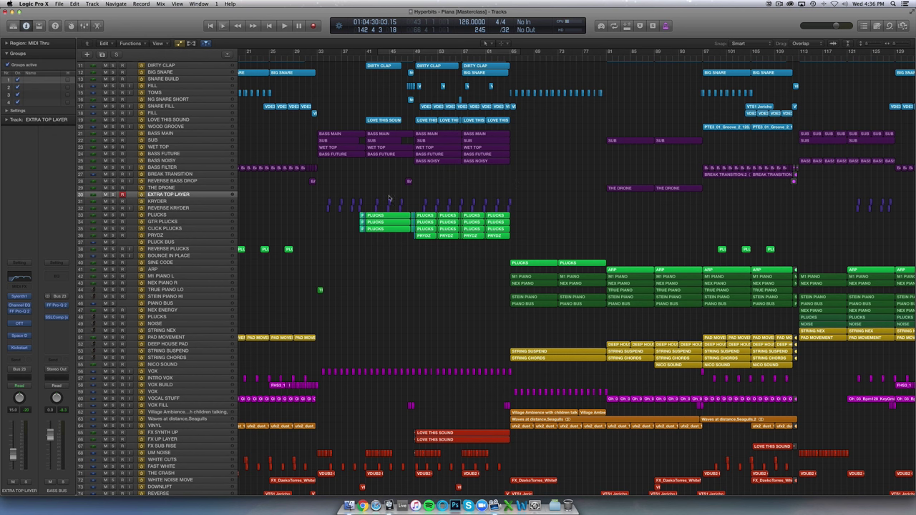
pyautogui.moveTo(315, 198); pyautogui.dragTo(351, 212)
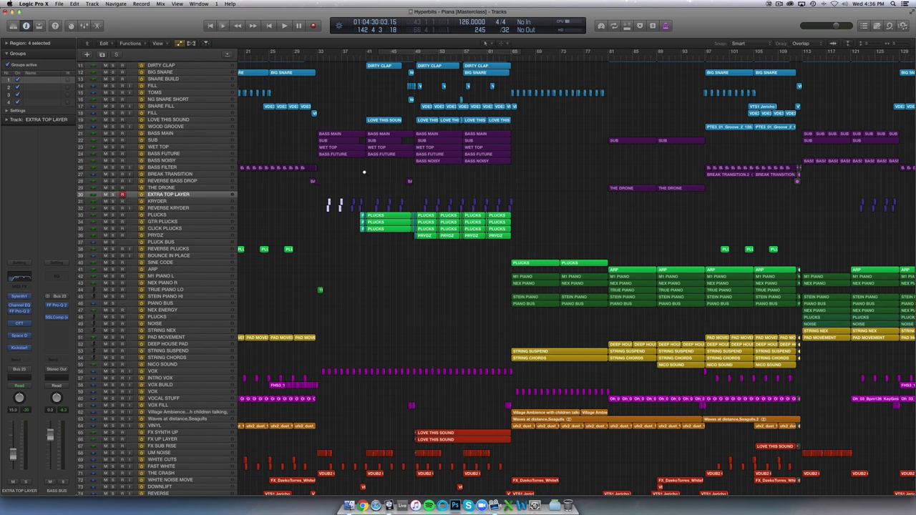
pyautogui.press('z')
pyautogui.press('super+Down')
pyautogui.press('super+Down')
pyautogui.press('super+Down')
pyautogui.press('super+Down')
pyautogui.press('super+Down')
pyautogui.press('super+Down')
pyautogui.press('super+Down')
pyautogui.press('super+Down')
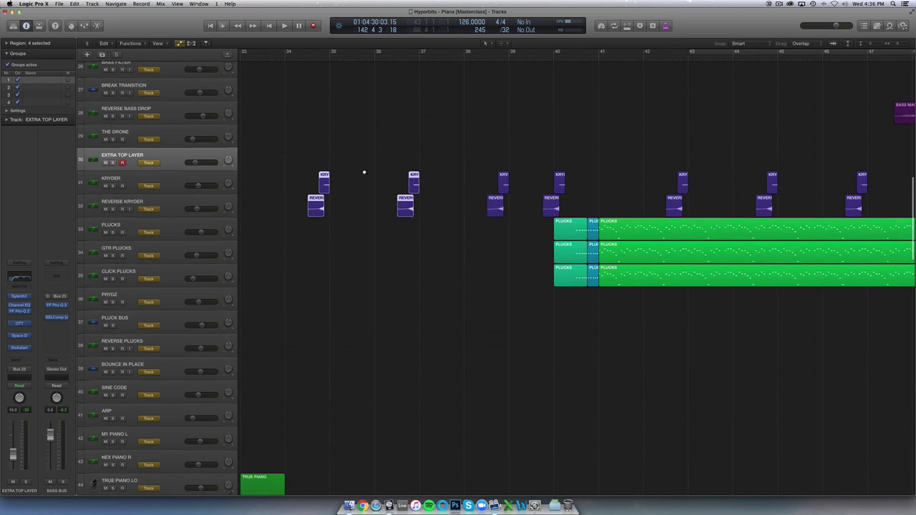
# - Select and solo the KRYDER track and play it from bar 34.3
pyautogui.click(143, 174)
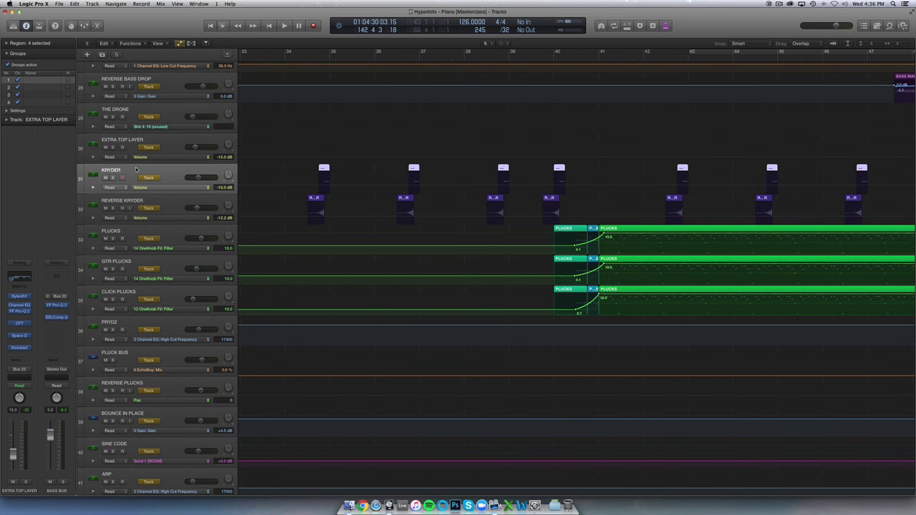
pyautogui.click(112, 177)
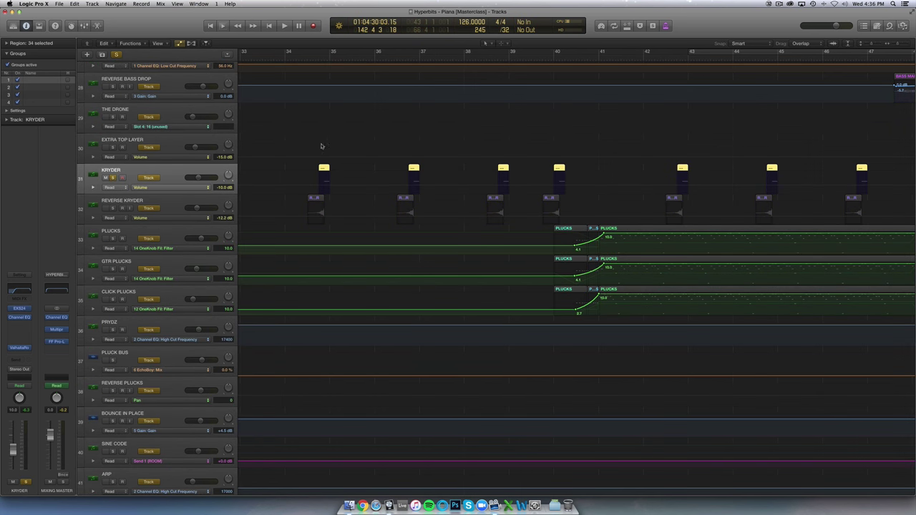
pyautogui.press('super+Right')
pyautogui.press('super+Right')
pyautogui.press('super+Right')
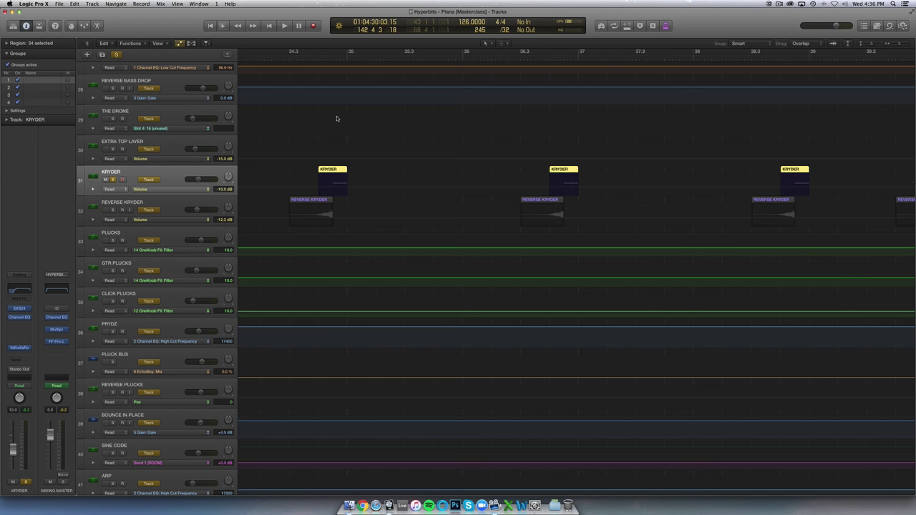
pyautogui.click(290, 60)
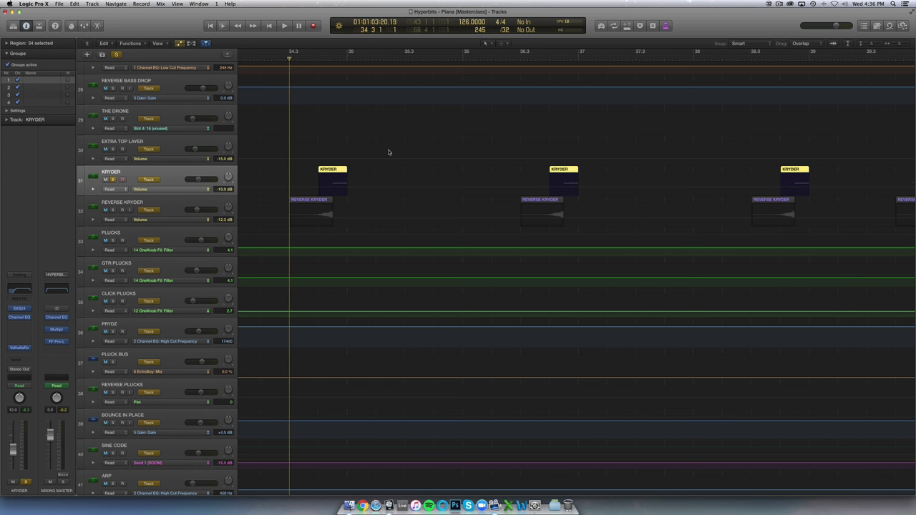
pyautogui.press('space')
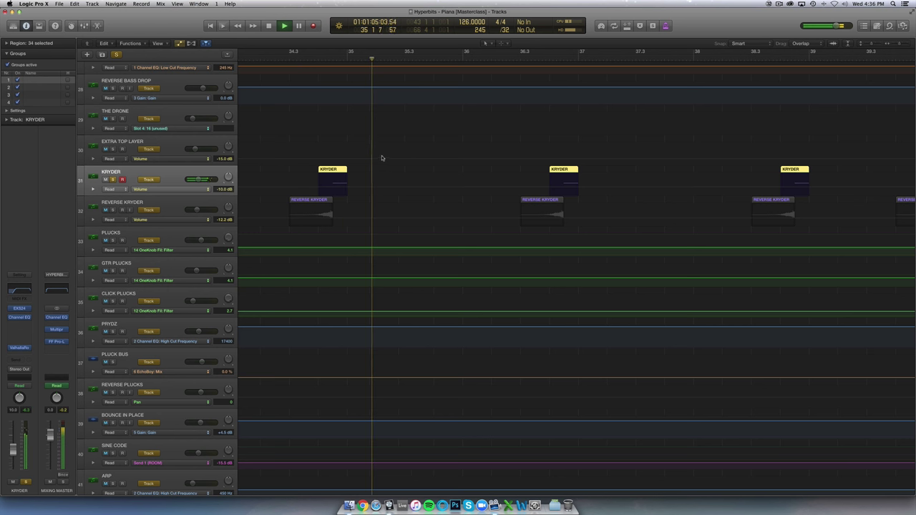
# - Switch the solo from KRYDER to REVERSE KRYDER and play its first region from just before bar 34.3
pyautogui.click(111, 210)
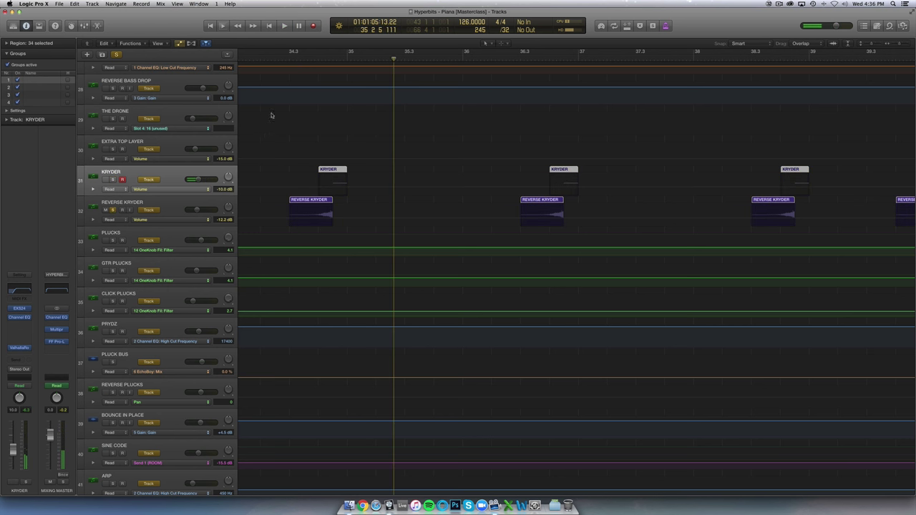
pyautogui.click(278, 58)
pyautogui.press('space')
pyautogui.press('space')
# - Solo KRYDER together with REVERSE KRYDER and play their first hit from just before bar 34.3, stopping after bar 35
pyautogui.click(112, 180)
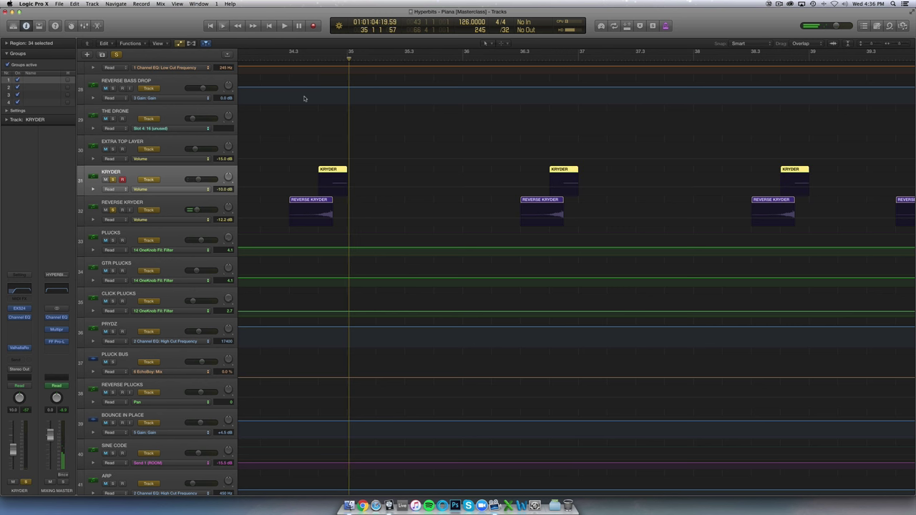
pyautogui.click(275, 59)
pyautogui.press('space')
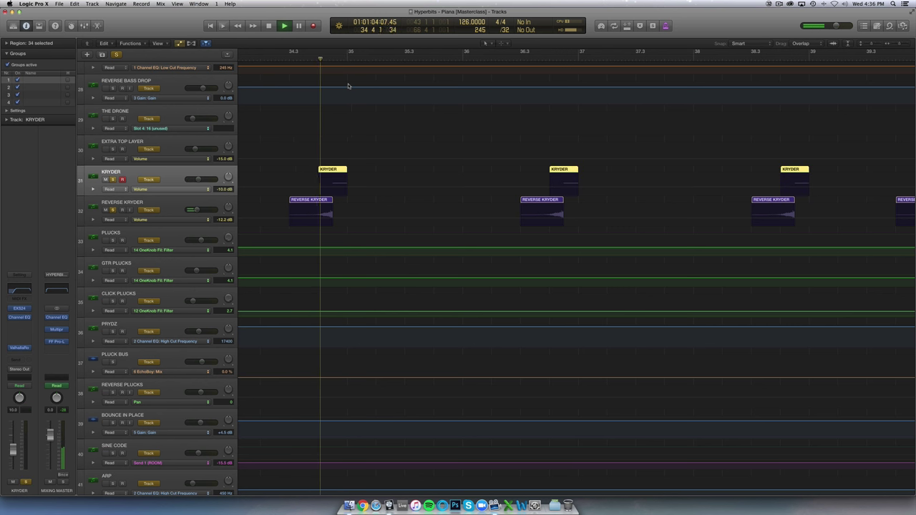
pyautogui.press('space')
# - Clear all solos and play the full mix from about bar 34 through the KRYDER hits
pyautogui.keyDown('alt'); pyautogui.click(112, 181); pyautogui.keyUp('alt')
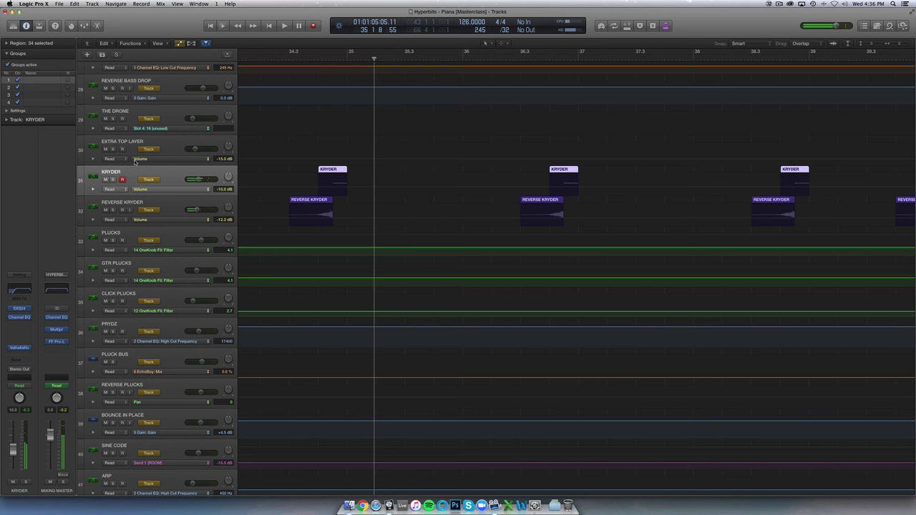
pyautogui.click(244, 60)
pyautogui.hscroll(-10, 411, 104)
pyautogui.press('space')
pyautogui.hscroll(8, 415, 109)
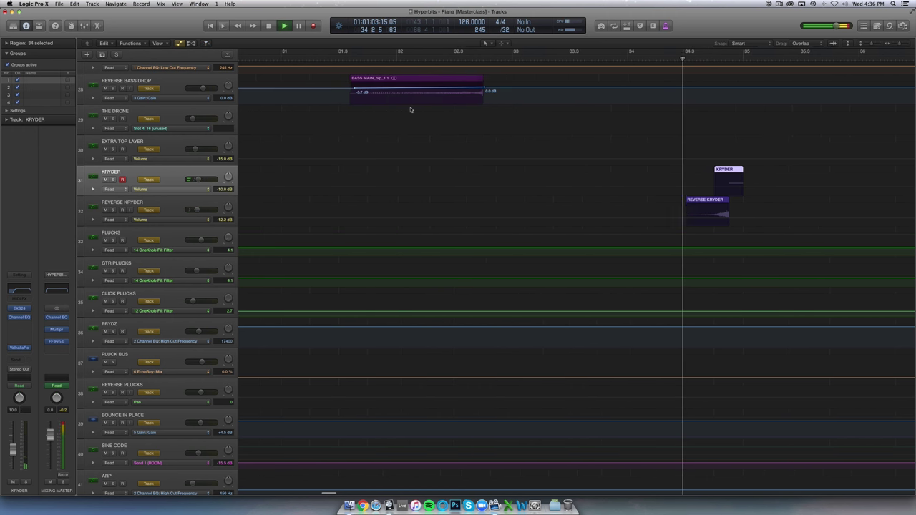
pyautogui.hscroll(6, 406, 111)
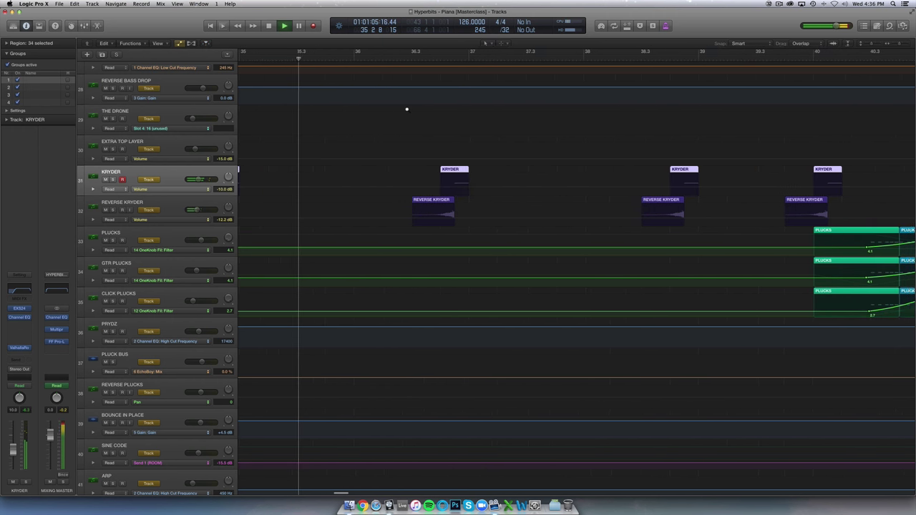
# - Hide the track automation and select the PLUCKS track, viewing its regions from bar 40 to 65
pyautogui.press('super+Left')
pyautogui.press('super+Left')
pyautogui.press('super+Left')
pyautogui.press('a')
pyautogui.press('super+Left')
pyautogui.press('super+Left')
pyautogui.hscroll(-4, 406, 116)
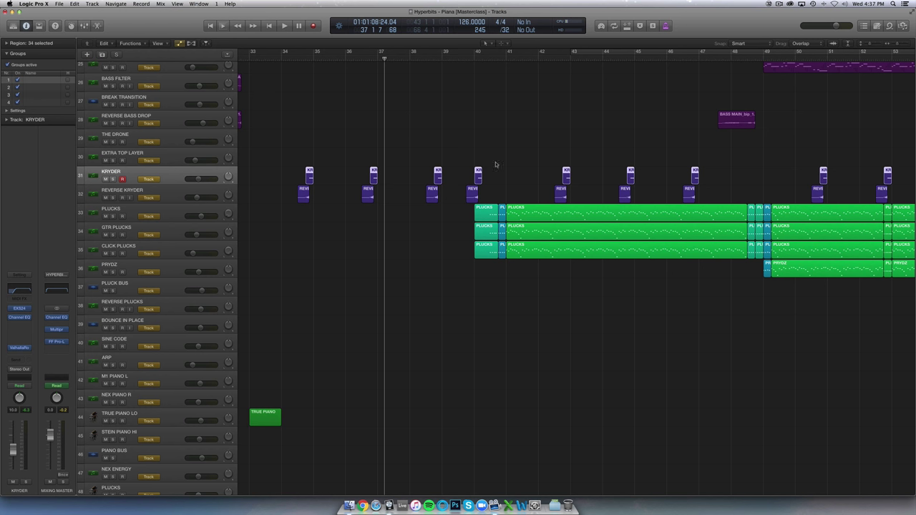
pyautogui.press('super+Left')
pyautogui.press('super+Left')
pyautogui.press('super+Left')
pyautogui.press('super+Left')
pyautogui.click(172, 215)
pyautogui.hscroll(5, 352, 150)
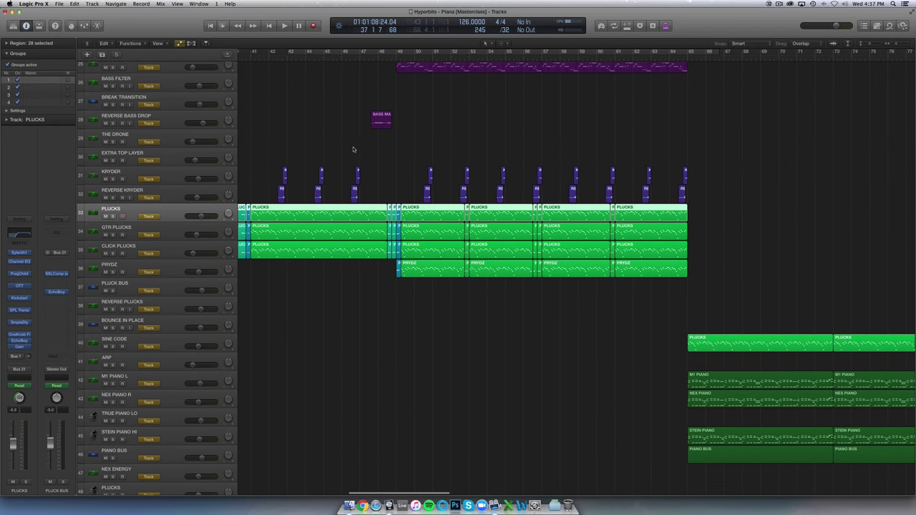
pyautogui.hscroll(-5, 336, 140)
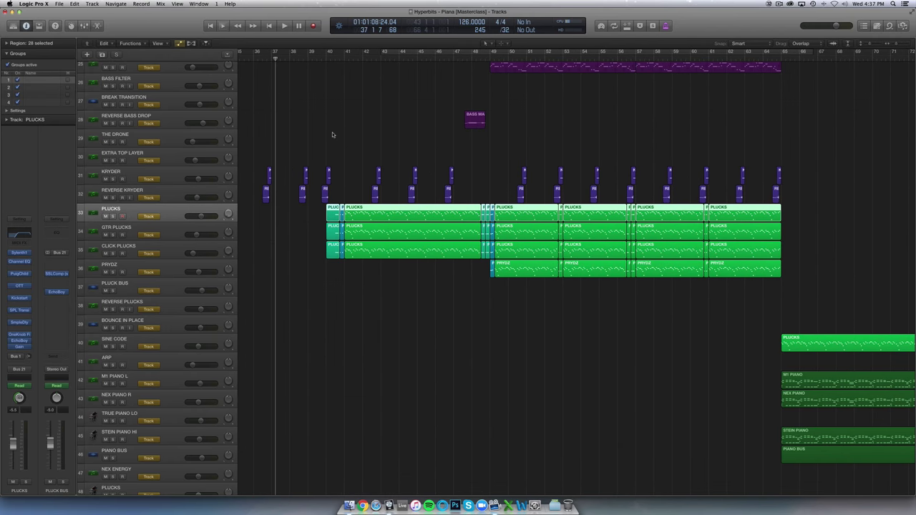
# - Solo the PLUCKS track, select the pluck and PRYDZ regions up to about bar 60, and play from bar 40
pyautogui.click(113, 216)
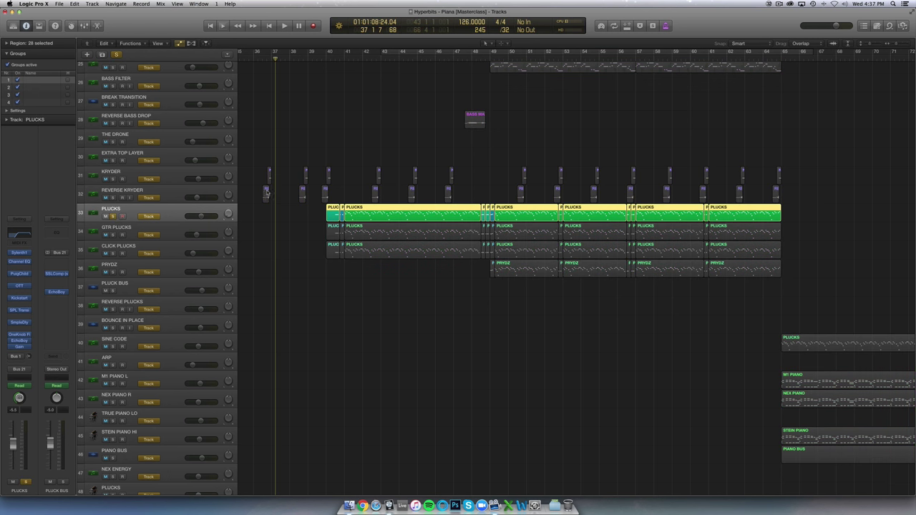
pyautogui.moveTo(675, 320); pyautogui.dragTo(318, 221)
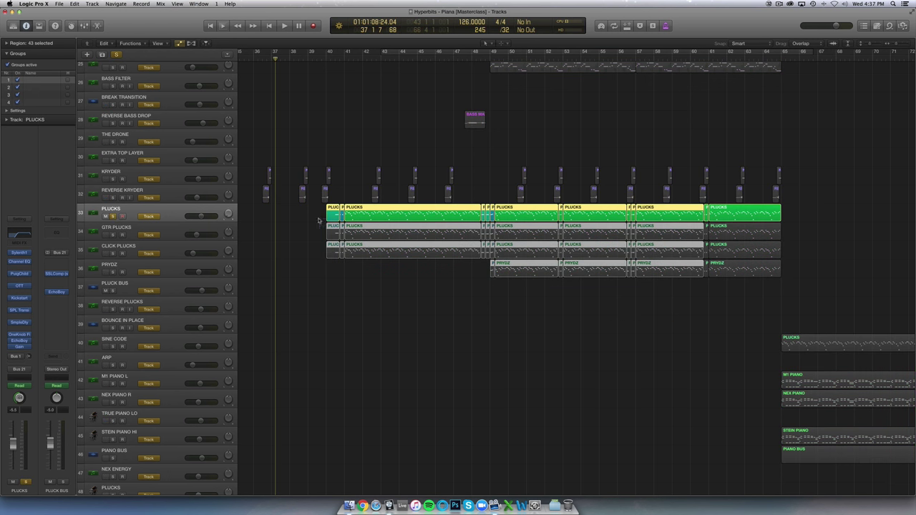
pyautogui.click(330, 60)
pyautogui.press('space')
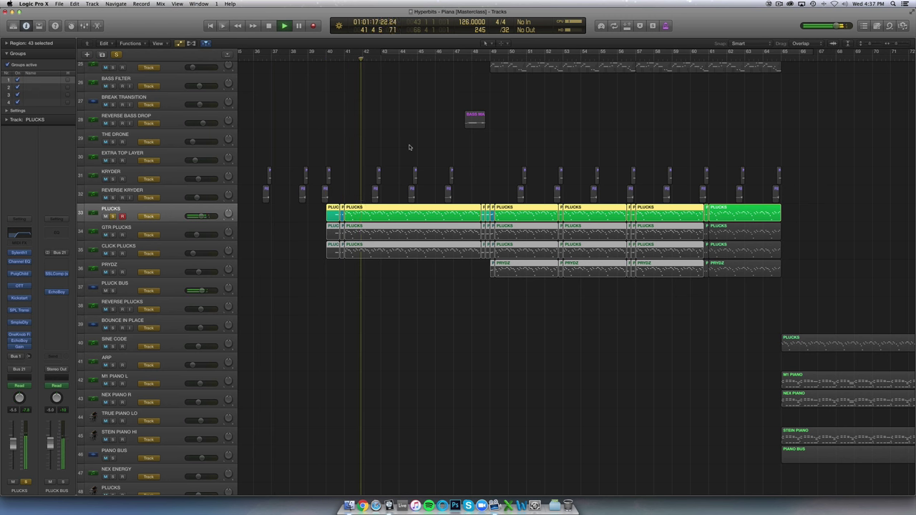
# - Open the Sylenth1 instrument on the PLUCKS track, examine its PLUCK - Clavia patch, and close it
pyautogui.click(18, 253)
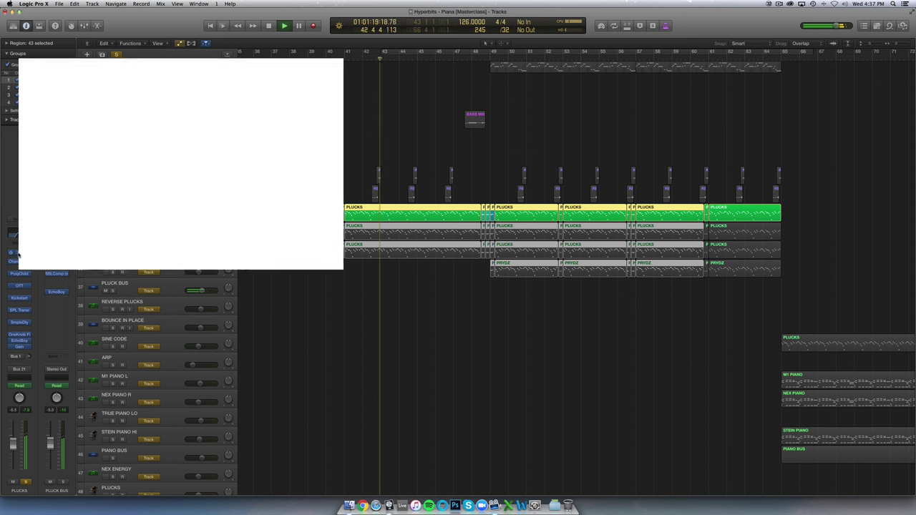
pyautogui.click(479, 142)
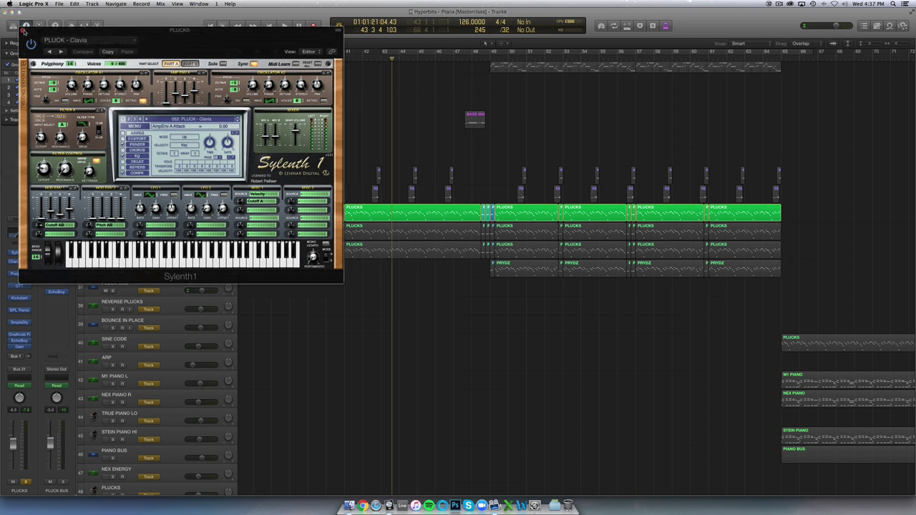
pyautogui.click(24, 32)
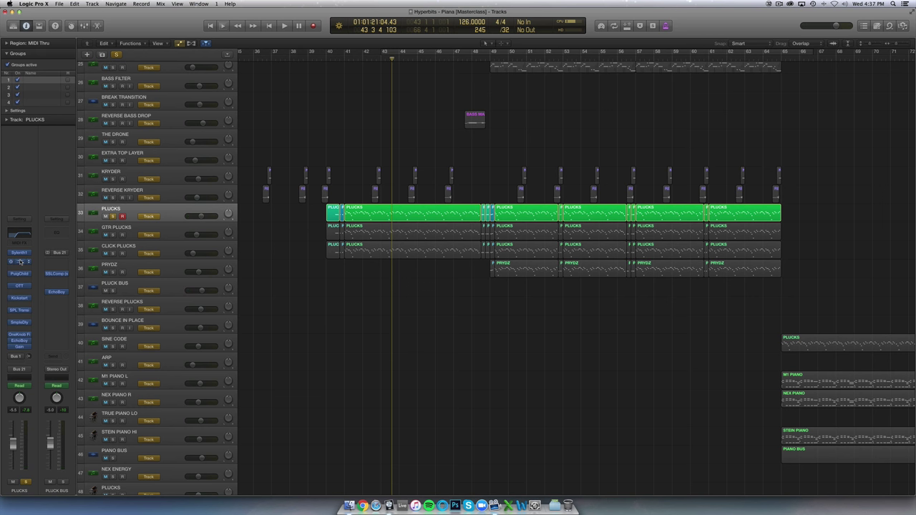
# - Open, examine and close the Channel EQ, PuigChild 670 and OTT plug-ins on the PLUCKS track
pyautogui.click(20, 261)
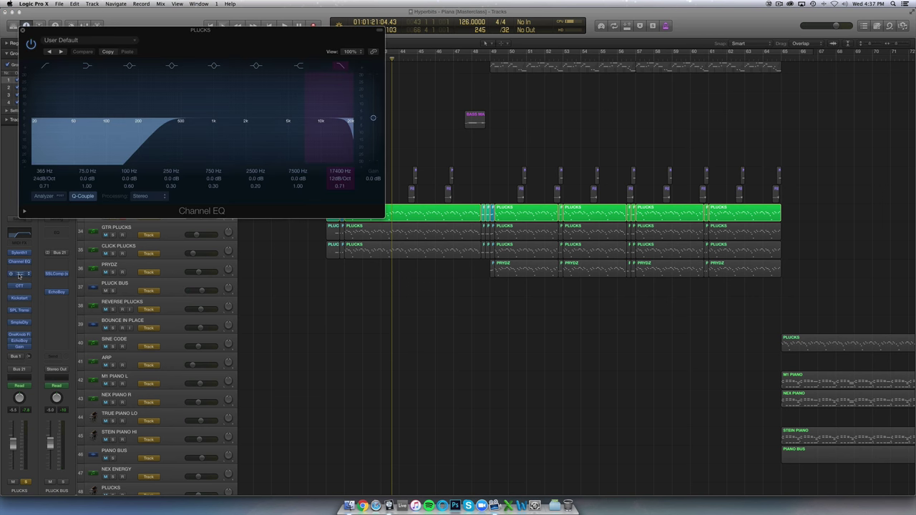
pyautogui.click(20, 274)
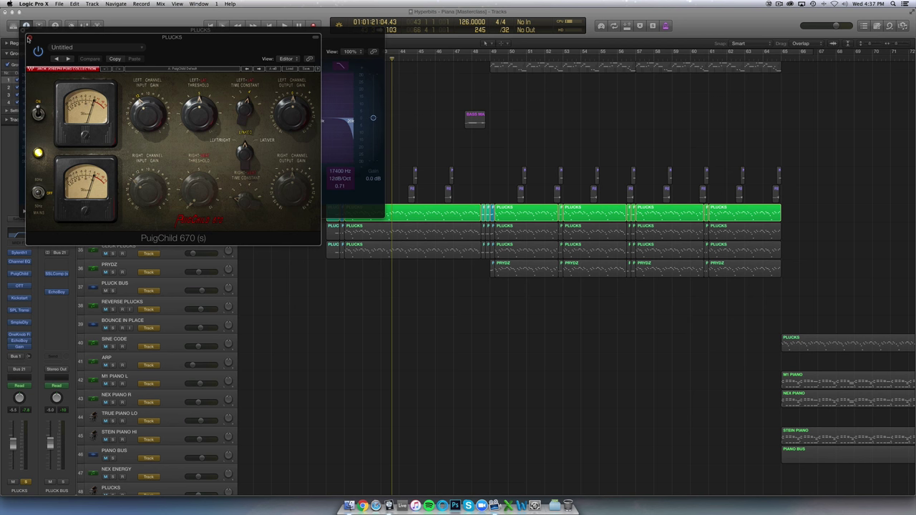
pyautogui.click(30, 38)
pyautogui.click(23, 34)
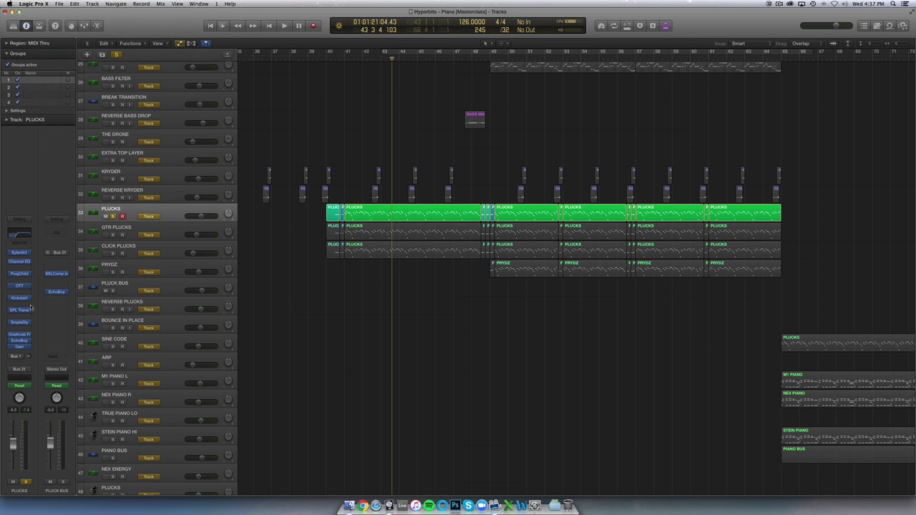
pyautogui.click(20, 287)
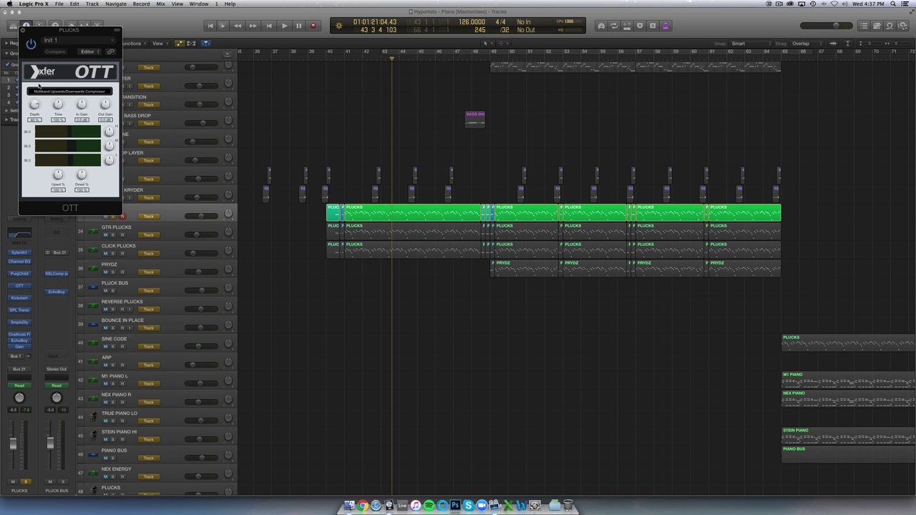
pyautogui.click(23, 31)
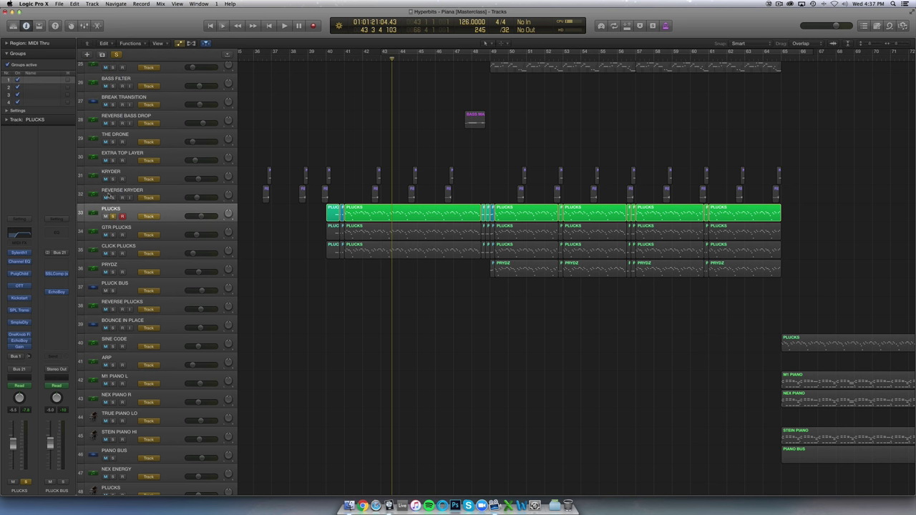
# - Open, examine and close the Kickstart, SPL Transient Designer and Sample Delay plug-ins on the PLUCKS track
pyautogui.click(20, 299)
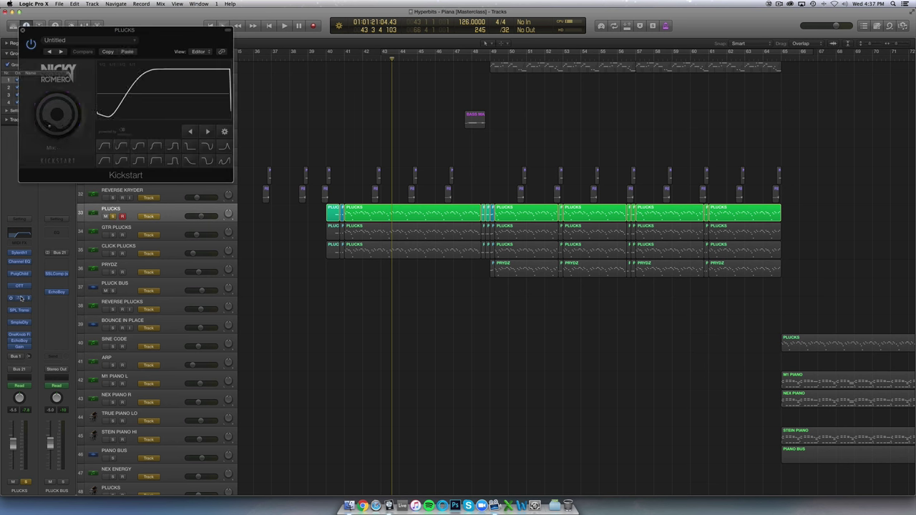
pyautogui.click(21, 310)
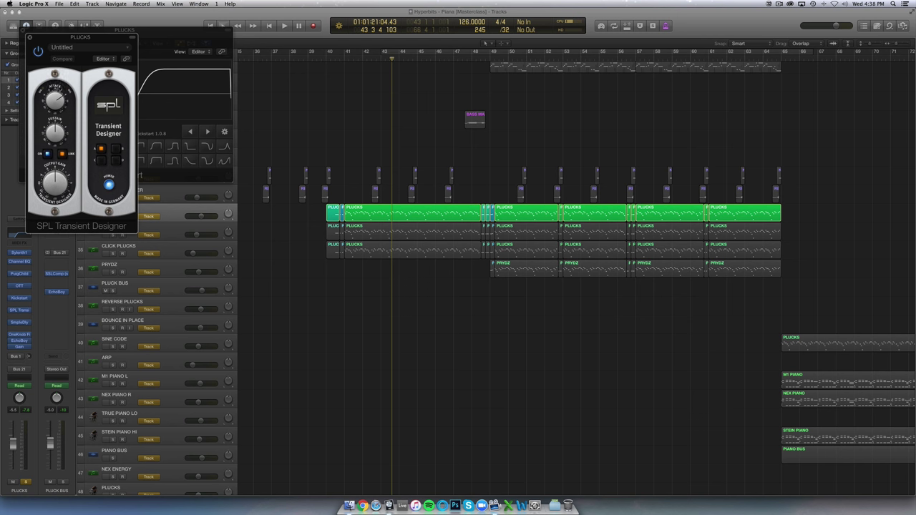
pyautogui.click(30, 37)
pyautogui.click(22, 31)
pyautogui.click(19, 322)
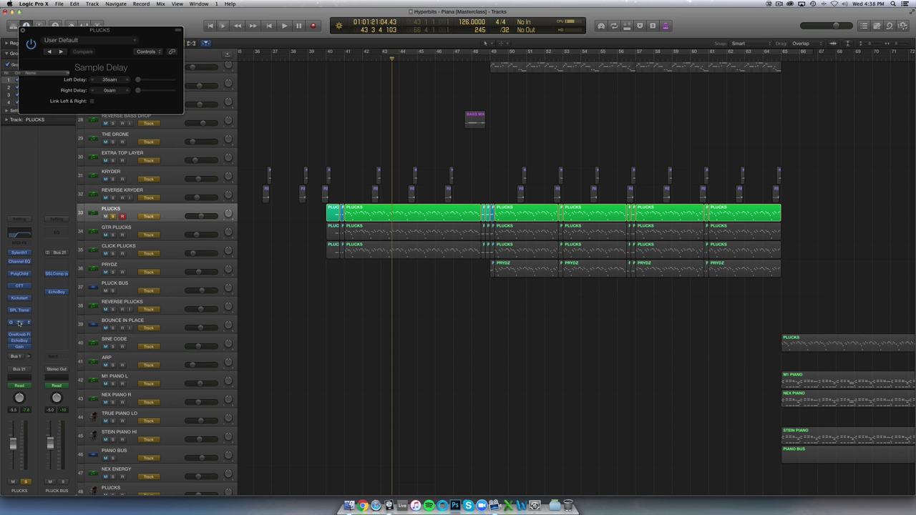
pyautogui.click(22, 32)
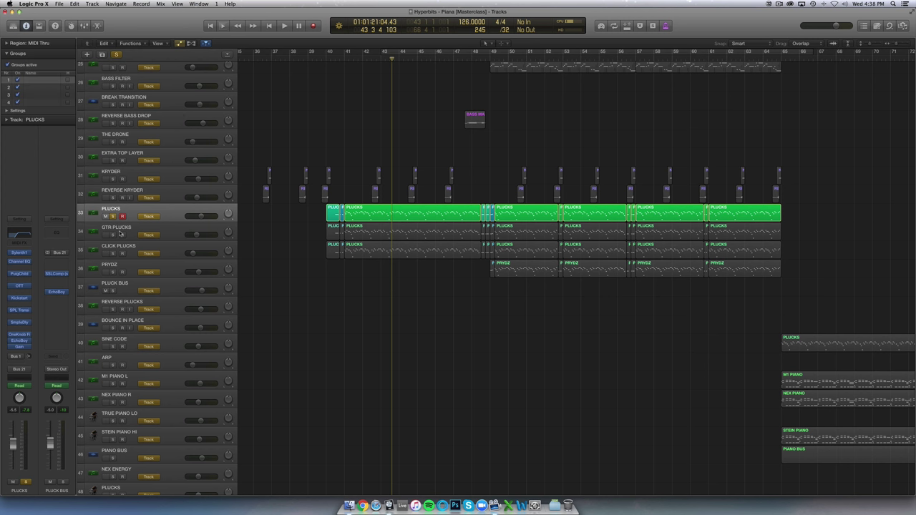
# - Open the OneKnob Filter plug-in on the PLUCKS track and display the track automation to examine its filter curve
pyautogui.click(19, 334)
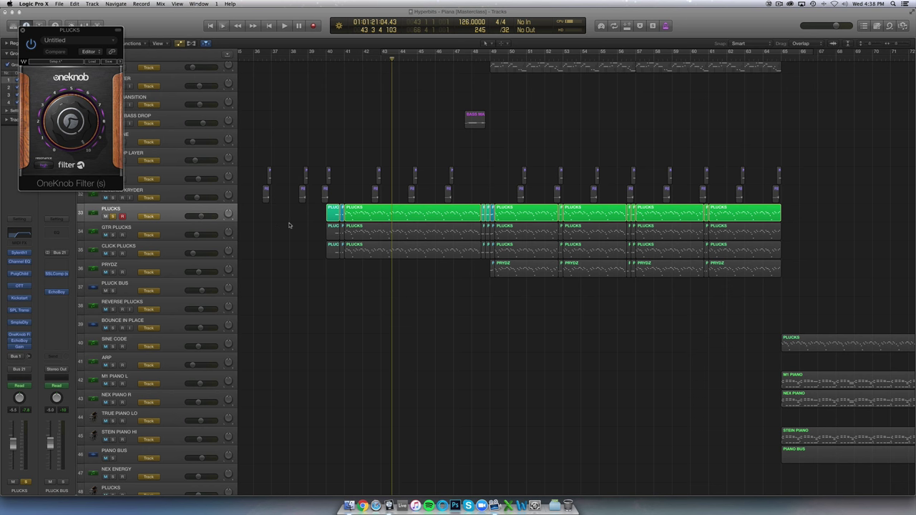
pyautogui.press('a')
pyautogui.press('super+Down')
pyautogui.press('super+Down')
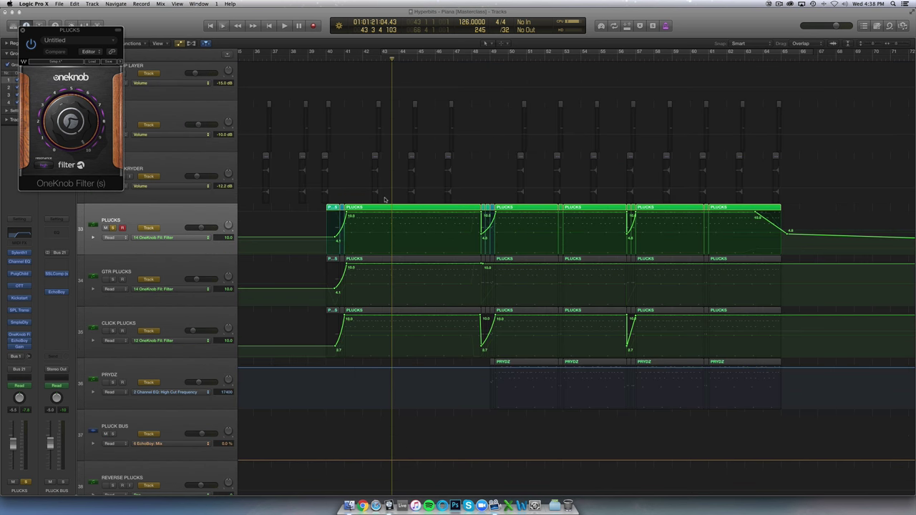
pyautogui.press('super+Right')
pyautogui.press('super+Right')
pyautogui.press('super+Right')
pyautogui.press('super+Right')
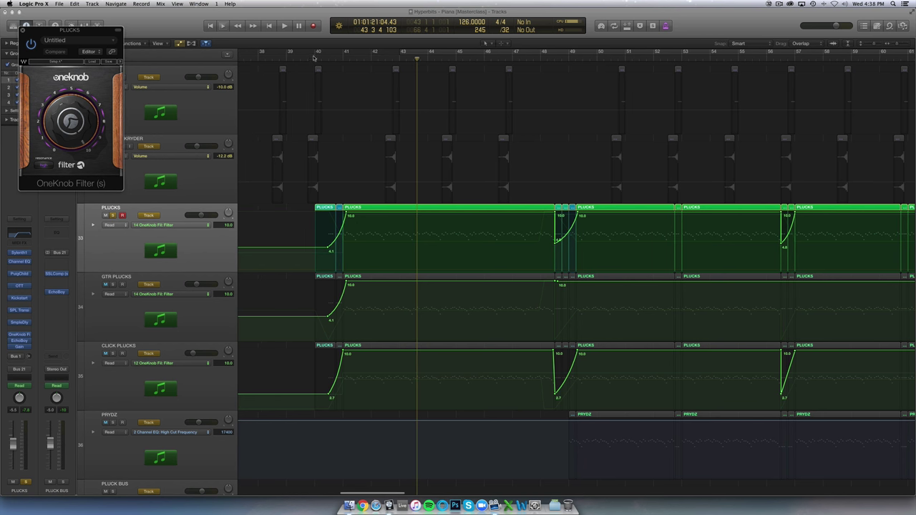
pyautogui.click(586, 237)
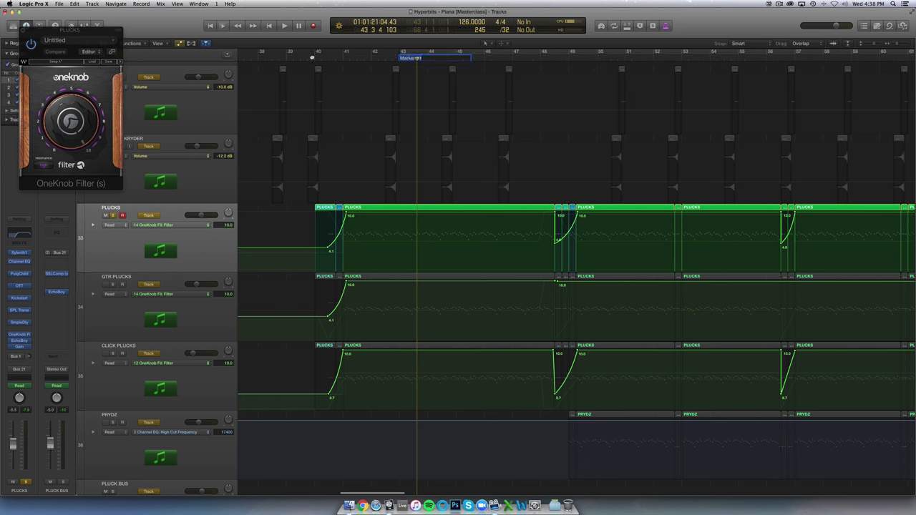
# - Play the PLUCKS track from bar 40 to hear the OneKnob Filter sweep, and hide the track automation
pyautogui.click(314, 57)
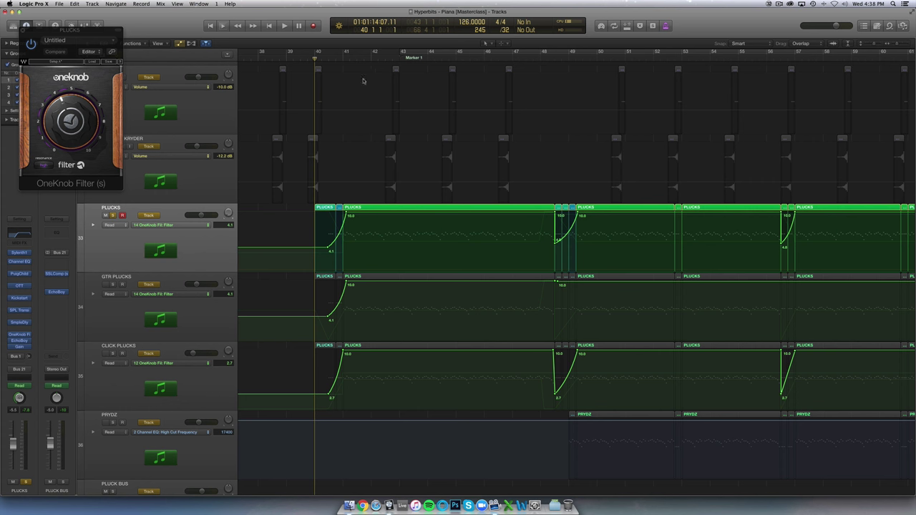
pyautogui.press('space')
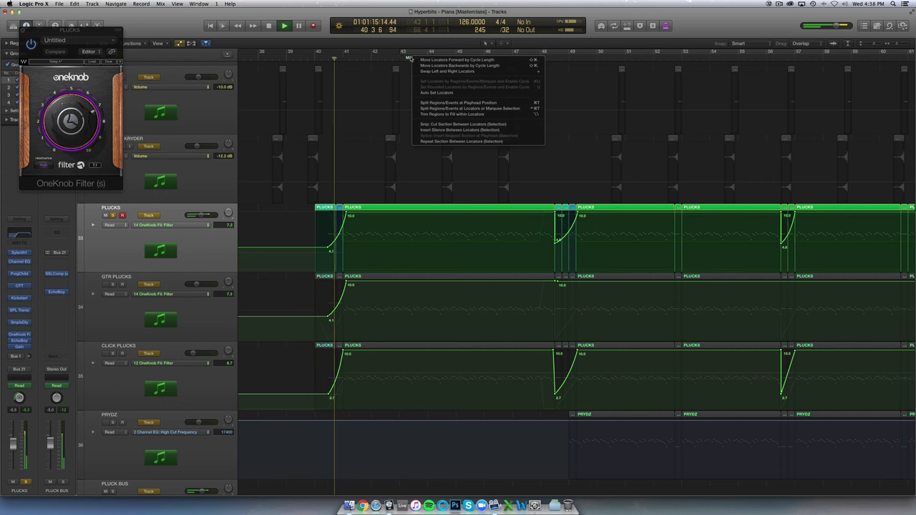
pyautogui.press('super+Up')
pyautogui.hscroll(3, 388, 86)
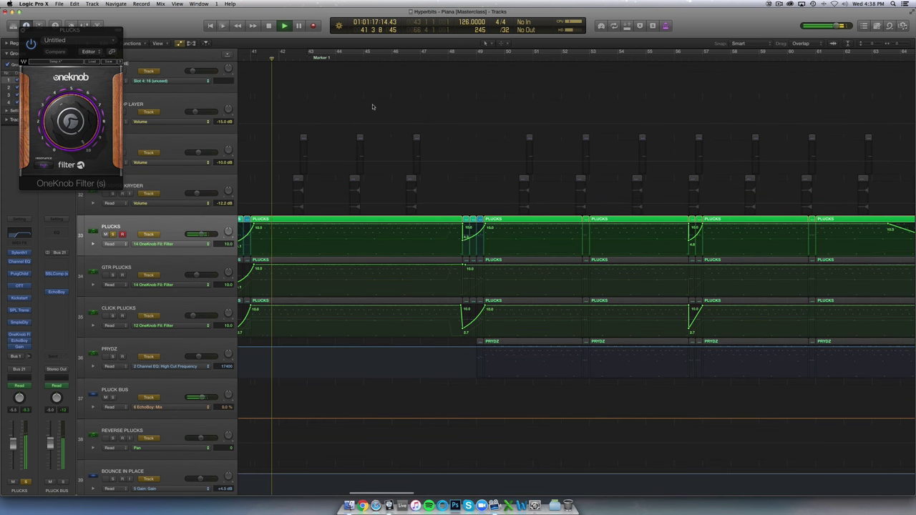
pyautogui.press('super+Left')
pyautogui.scroll(1, 345, 145)
pyautogui.press('a')
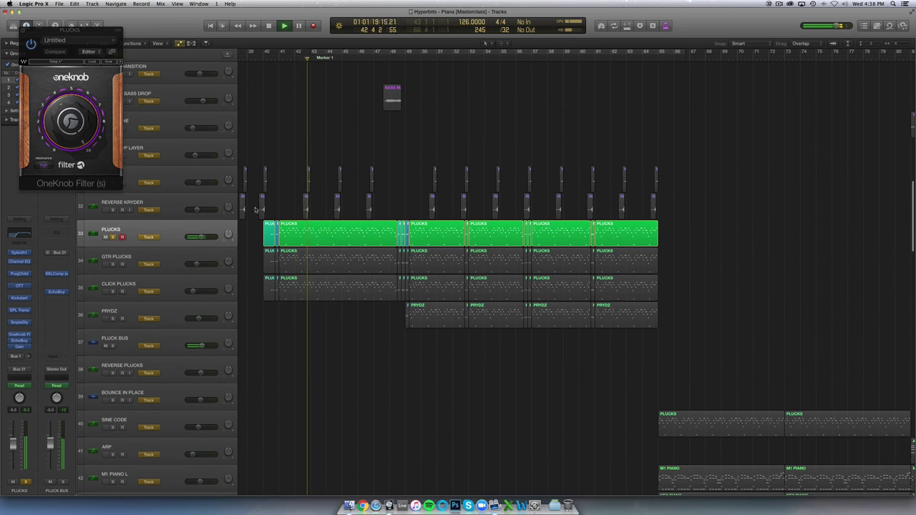
# - Open the EchoBoy plug-in on the PLUCKS track, examine it during playback with the automation displayed, and close it
pyautogui.click(20, 341)
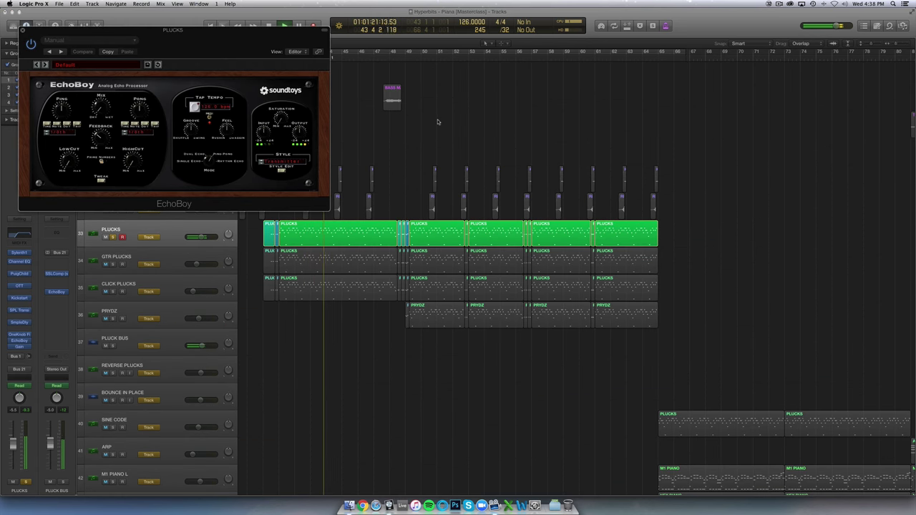
pyautogui.moveTo(163, 30); pyautogui.dragTo(533, 83)
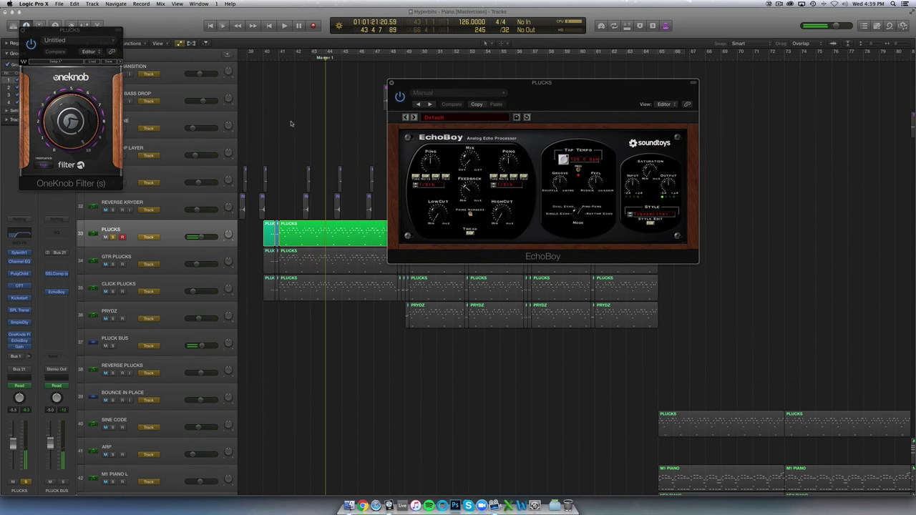
pyautogui.press('a')
pyautogui.press('super+Down')
pyautogui.press('super+Down')
pyautogui.press('super+Down')
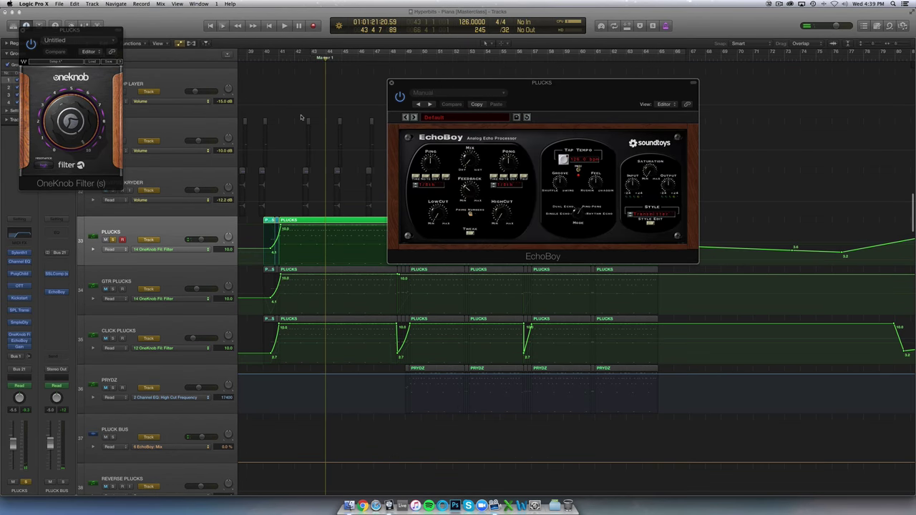
pyautogui.moveTo(433, 88); pyautogui.dragTo(494, 177)
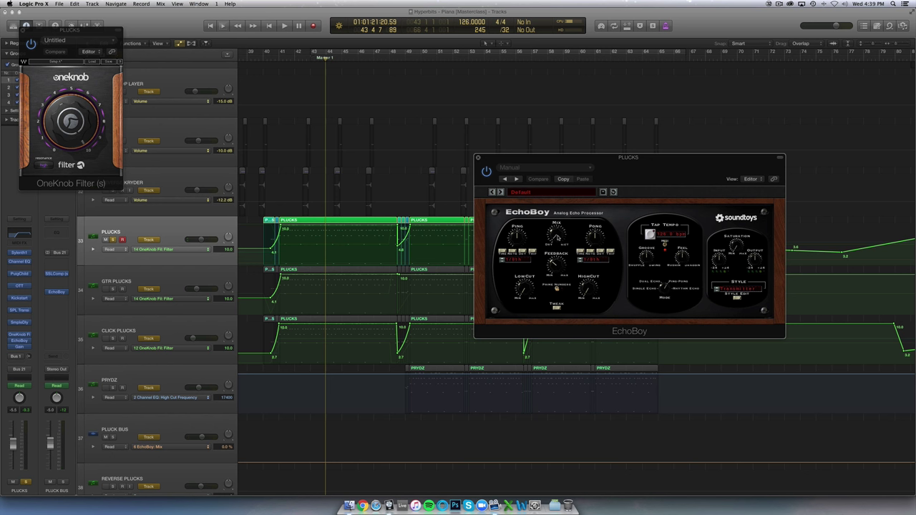
pyautogui.press('space')
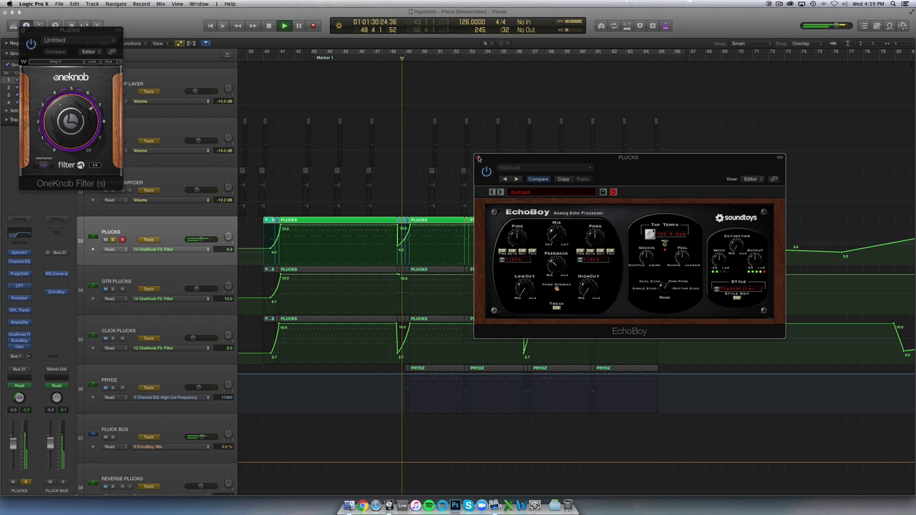
pyautogui.click(479, 158)
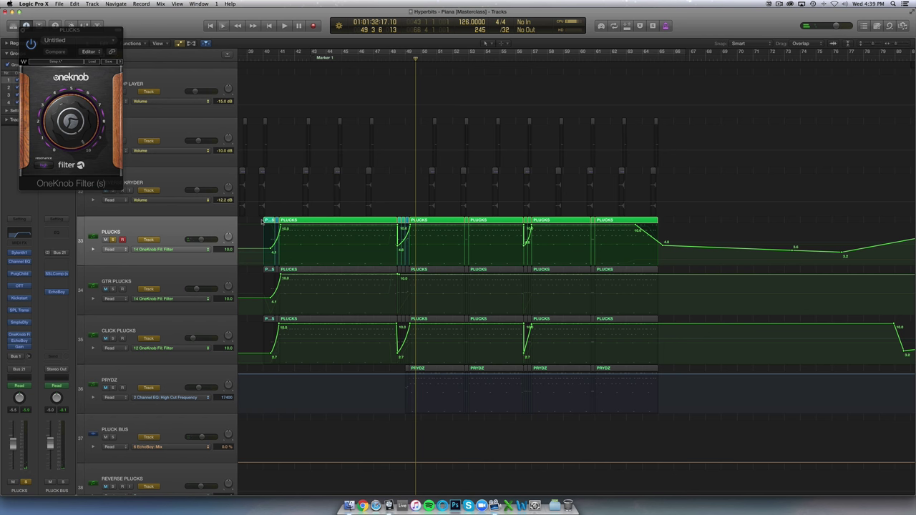
# - Display the Pan automation on the PLUCKS track and play it from bar 40
pyautogui.click(163, 247)
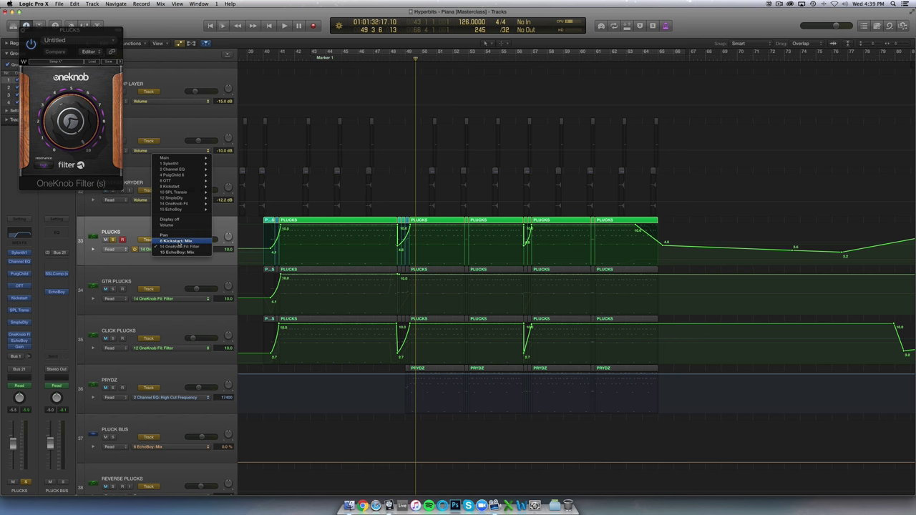
pyautogui.click(166, 235)
pyautogui.press('super+Right')
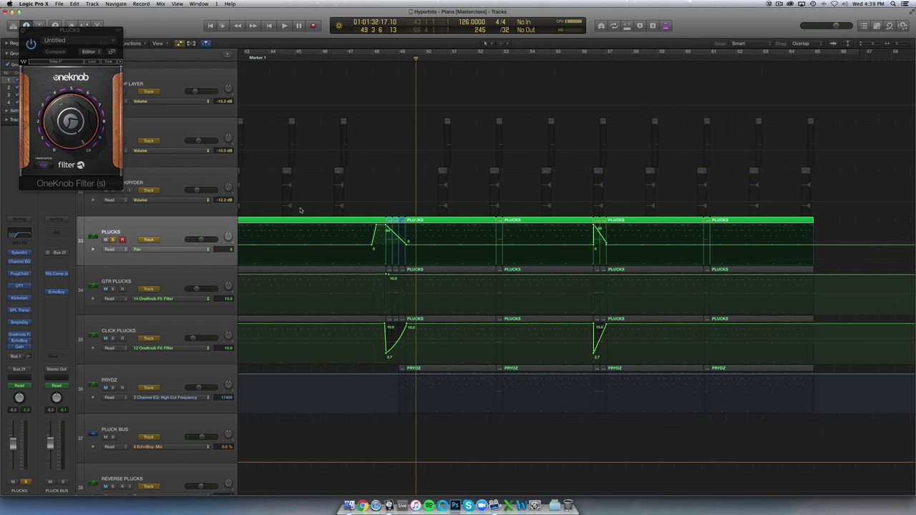
pyautogui.hscroll(-1, 299, 210)
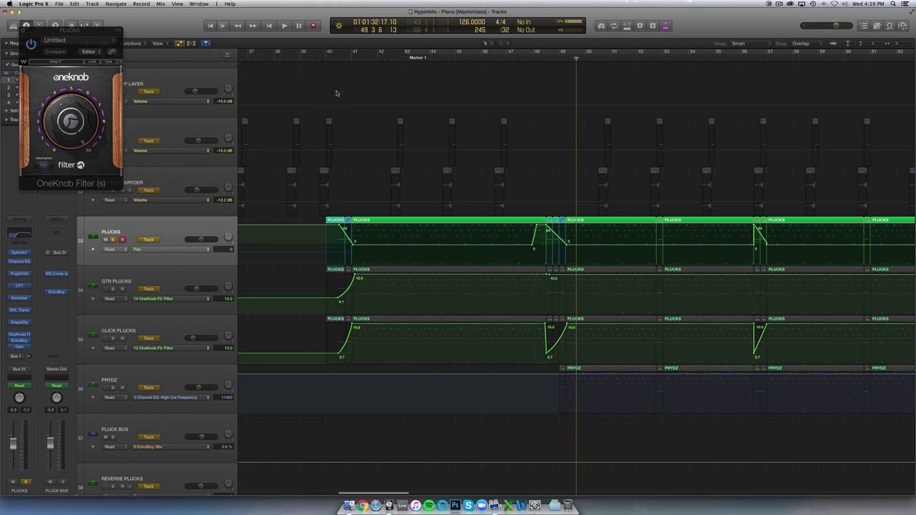
pyautogui.click(327, 58)
pyautogui.press('space')
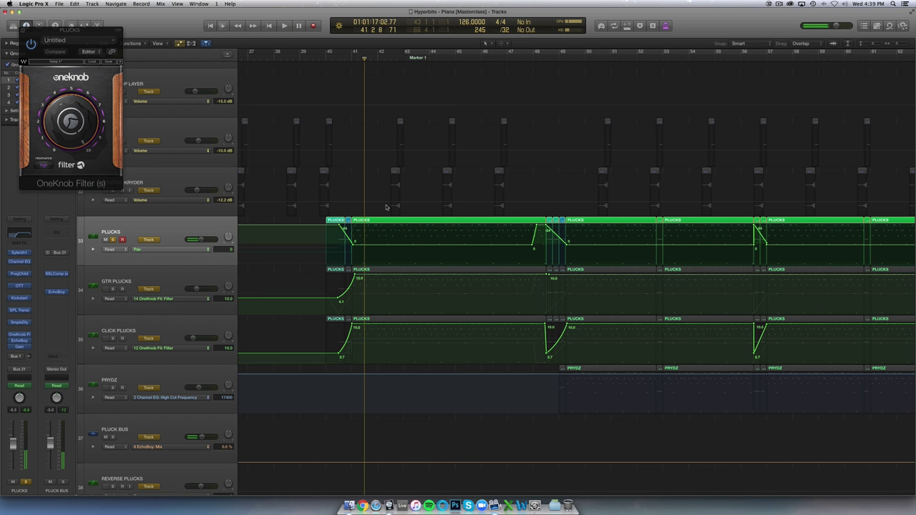
# - Select the GTR PLUCKS track
pyautogui.click(141, 276)
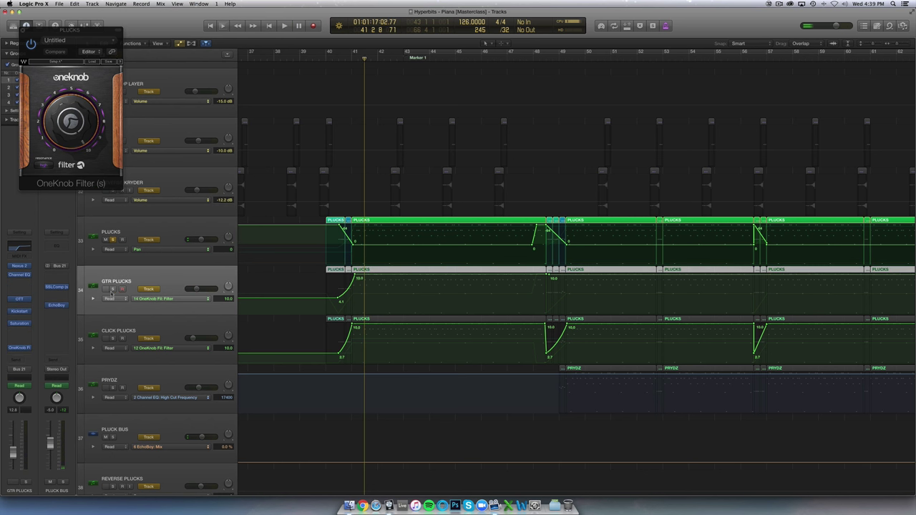
# - Solo the GTR PLUCKS track and inspect its Nexus 2 preset, leaving the Nexus 2 and OneKnob Filter windows closed
pyautogui.click(112, 289)
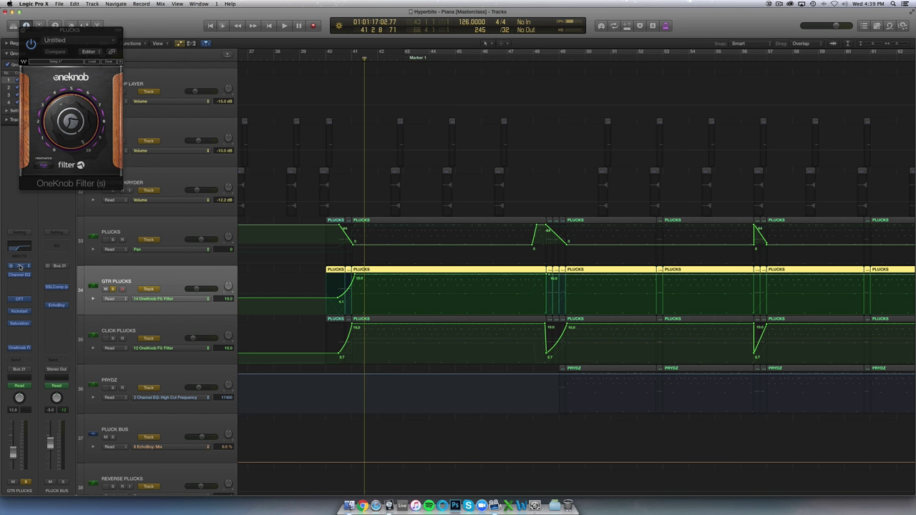
pyautogui.click(20, 265)
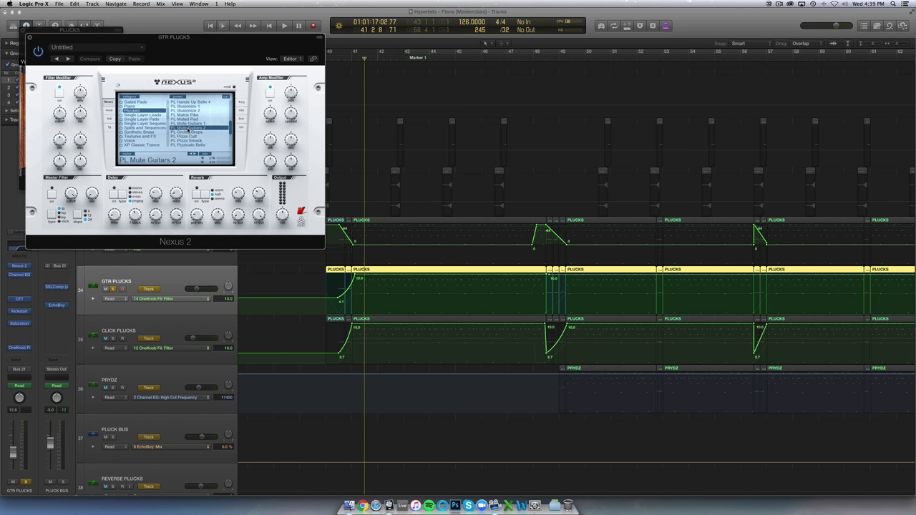
pyautogui.click(30, 36)
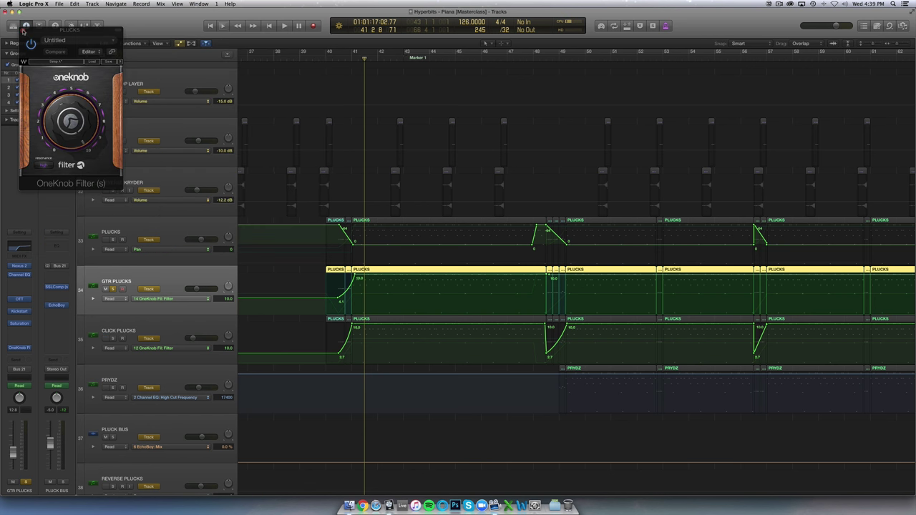
pyautogui.click(22, 31)
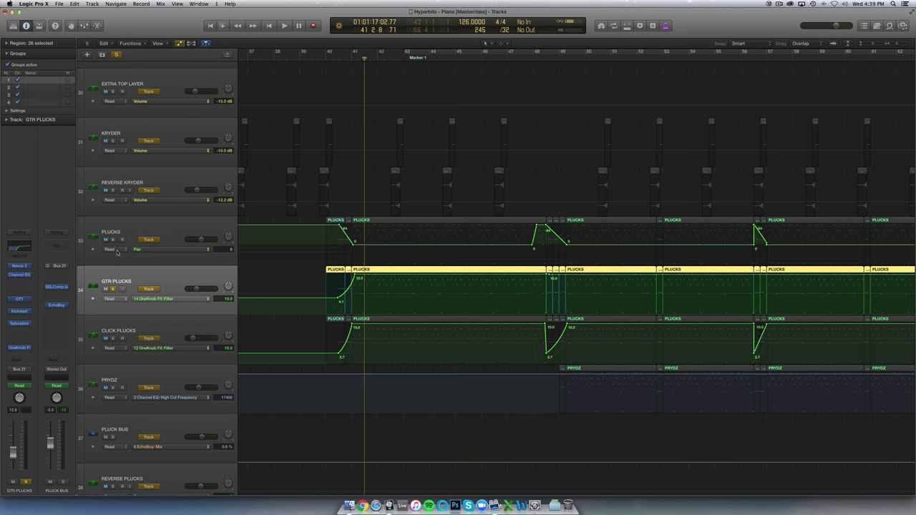
# - Audition the soloed GTR PLUCKS from bar 41 and add the PLUCKS track to the solo during playback
pyautogui.hscroll(5, 309, 259)
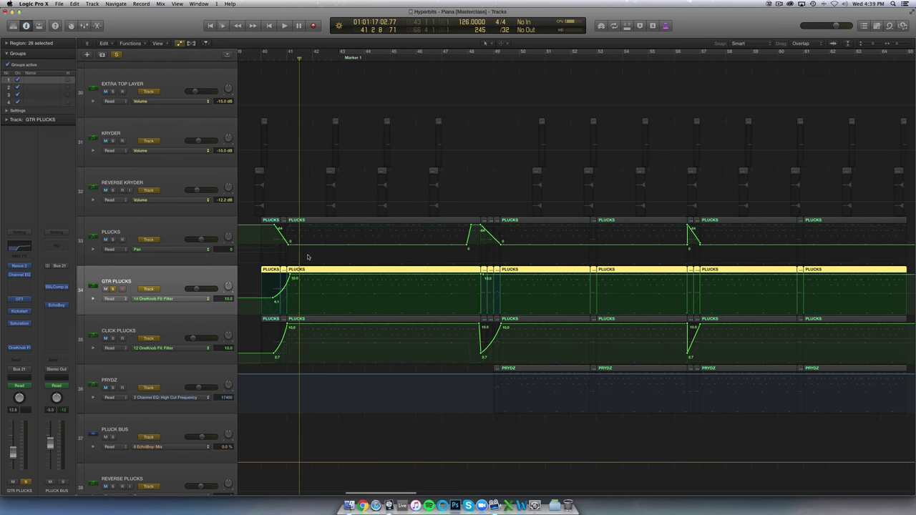
pyautogui.press('space')
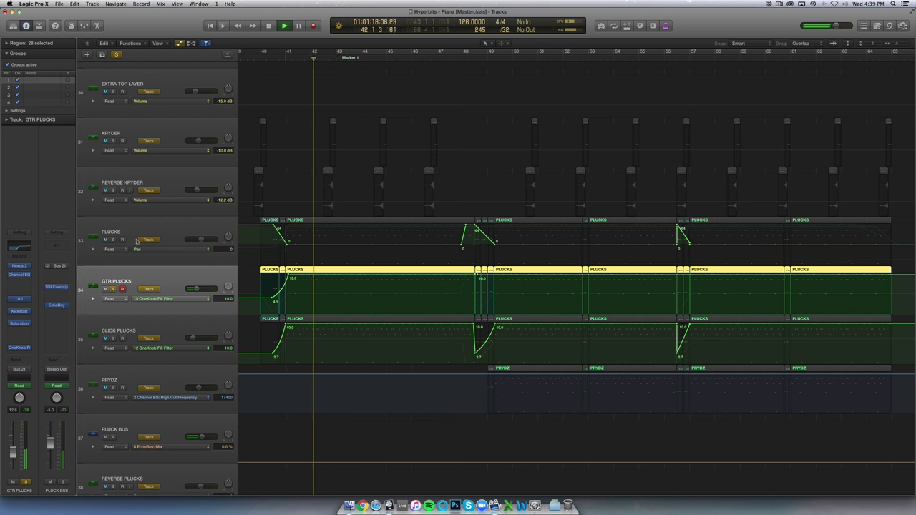
pyautogui.click(113, 240)
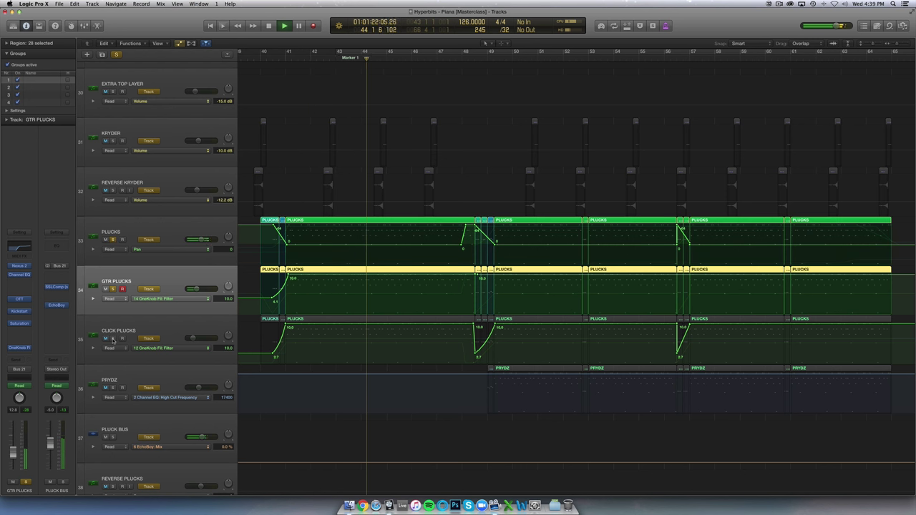
pyautogui.press('space')
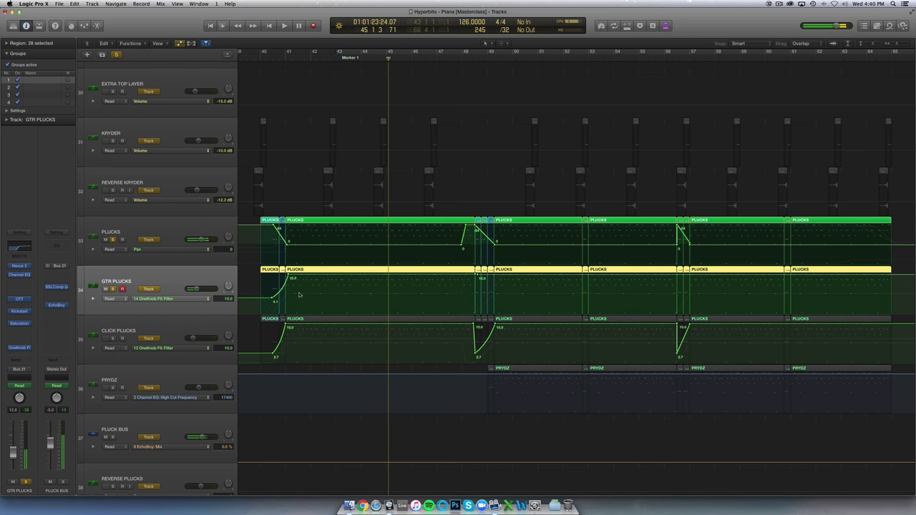
# - Audition the CLICK PLUCKS track alone from bar 40 and inspect its EchoBoy settings
pyautogui.click(130, 330)
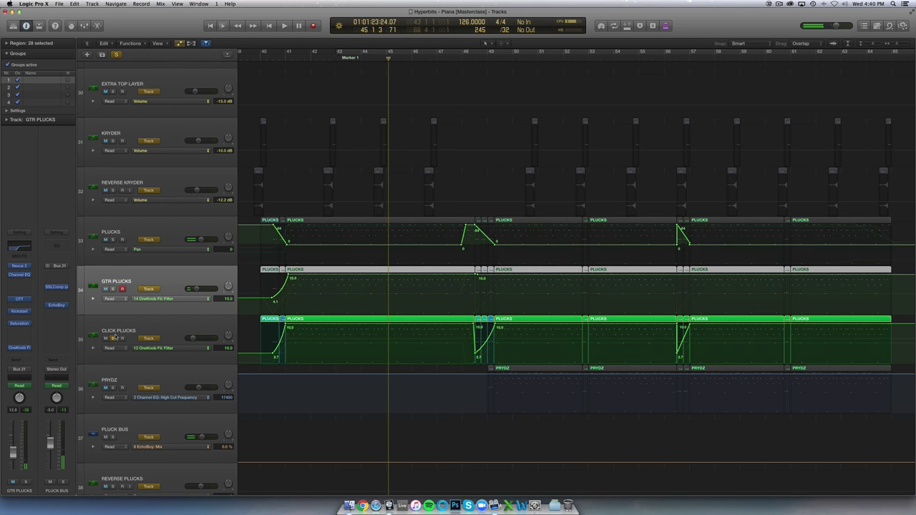
pyautogui.click(267, 58)
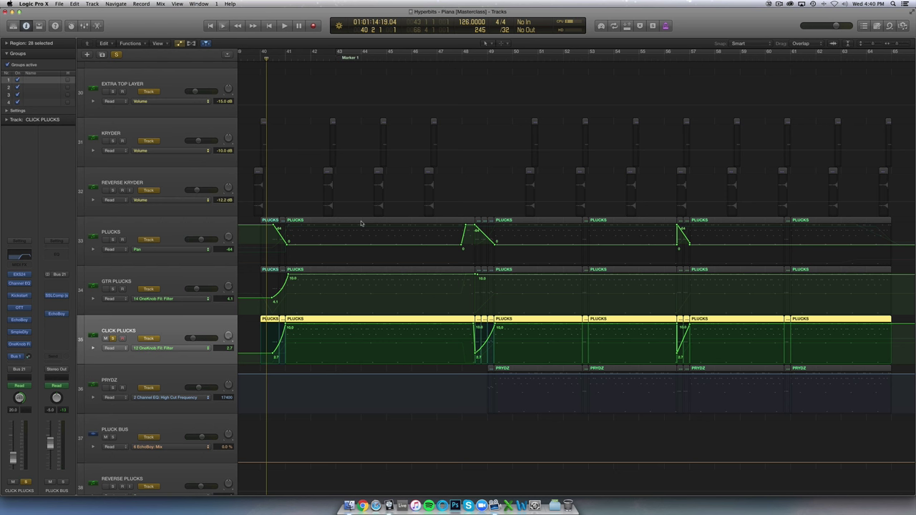
pyautogui.press('space')
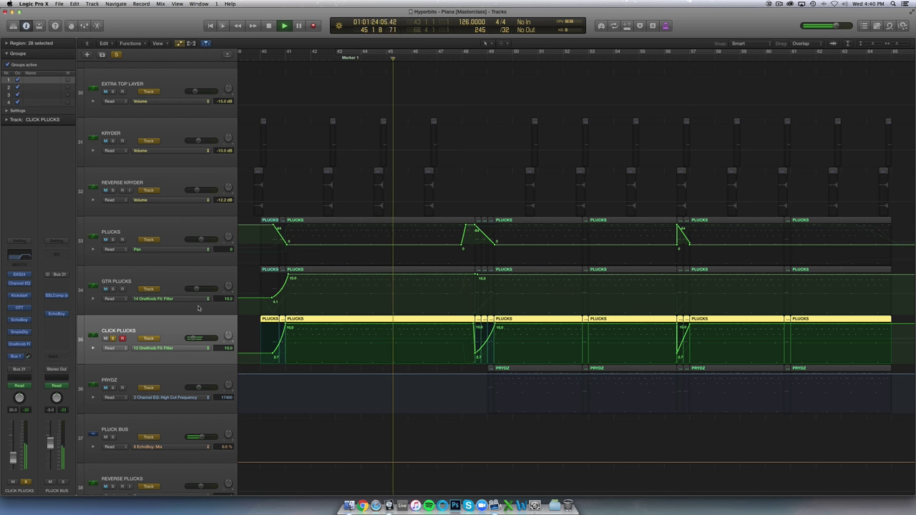
pyautogui.click(22, 321)
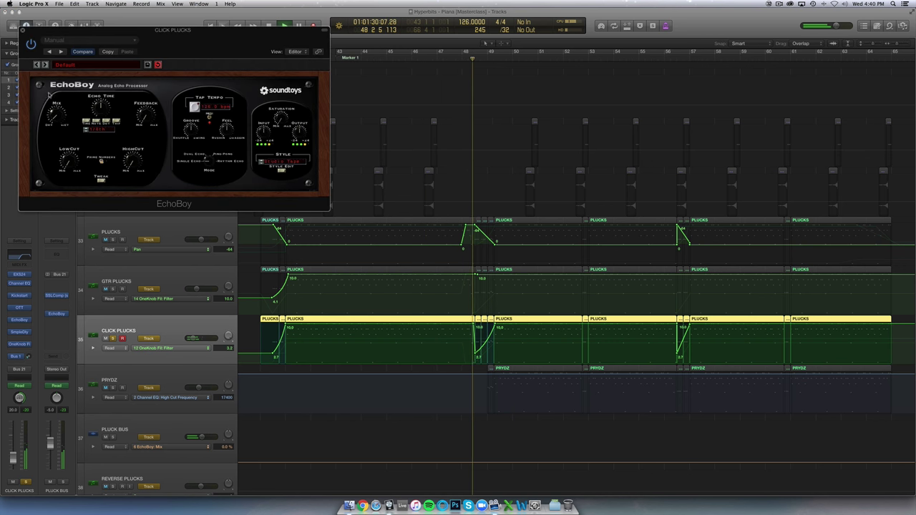
pyautogui.click(22, 31)
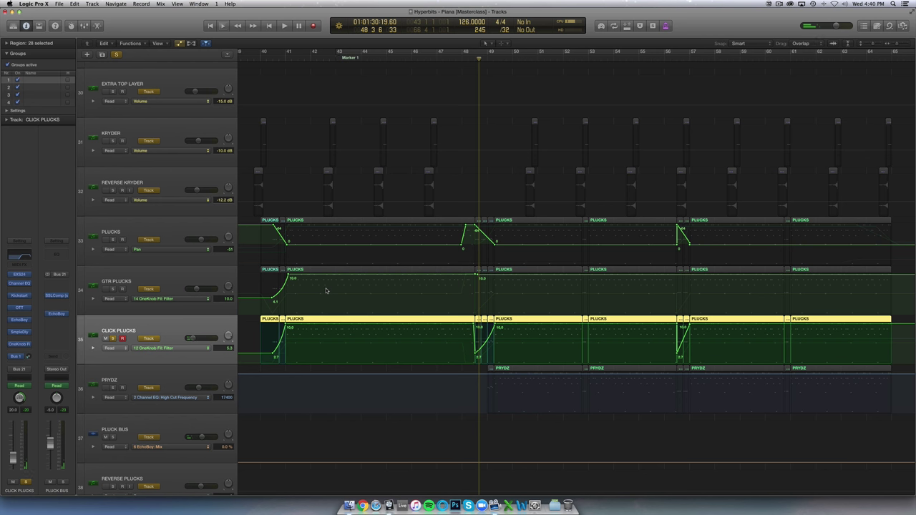
# - Clear the CLICK PLUCKS solo and play the full mix from bar 40
pyautogui.click(115, 338)
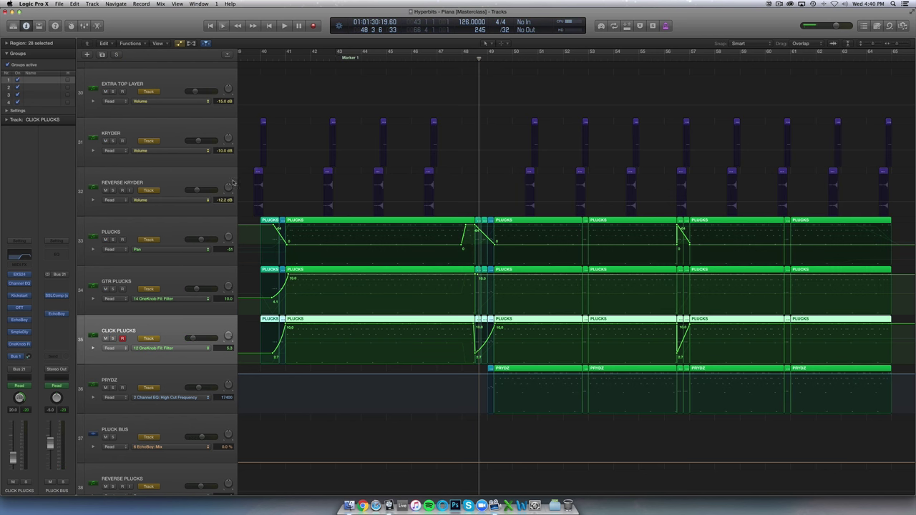
pyautogui.hscroll(-2, 280, 72)
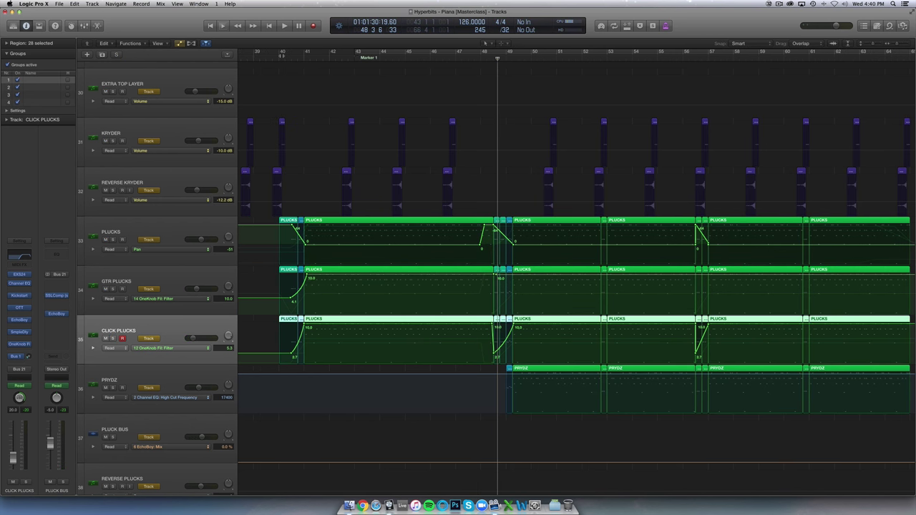
pyautogui.click(280, 56)
pyautogui.press('space')
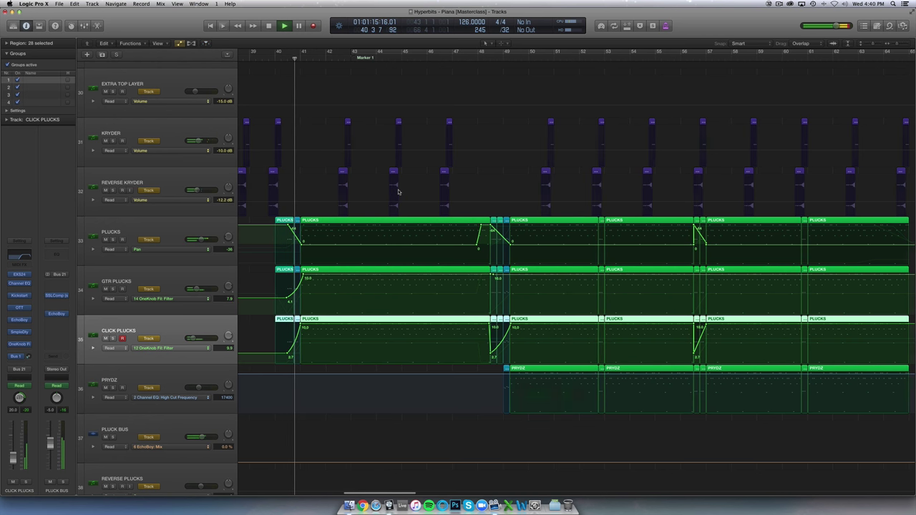
pyautogui.press('super+Right')
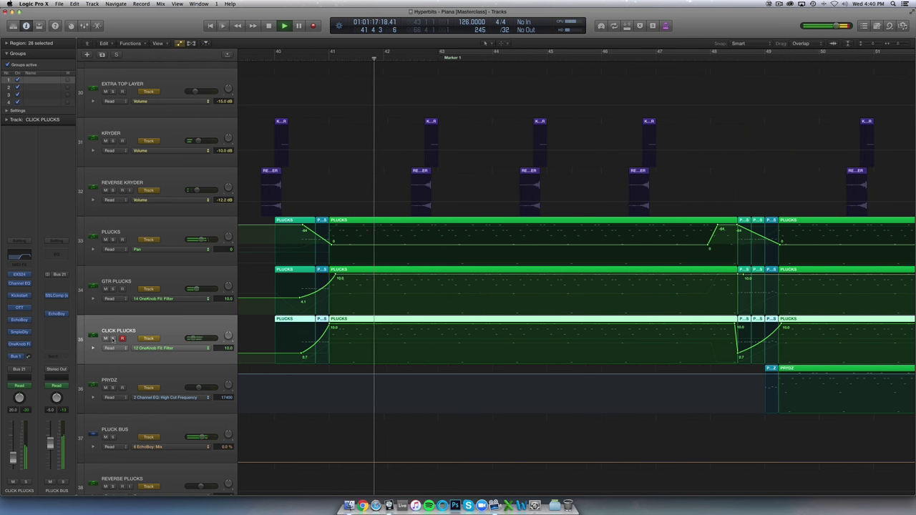
# - Compare the soloed PLUCKS, GTR PLUCKS and CLICK PLUCKS layers with the full mix, ending with solos cleared and playback stopped
pyautogui.hotkey('ctrl', 's')
pyautogui.click(113, 240)
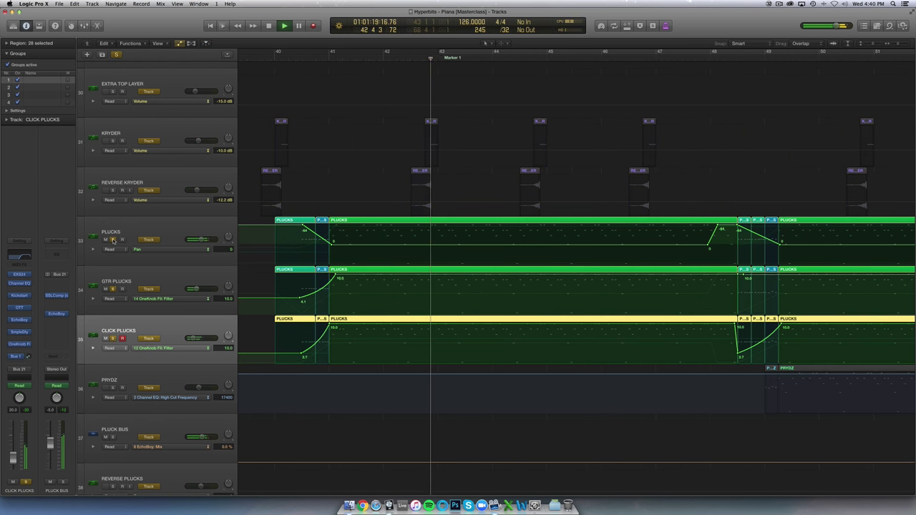
pyautogui.keyDown('alt'); pyautogui.click(113, 240); pyautogui.keyUp('alt')
pyautogui.hscroll(5, 473, 251)
pyautogui.press('super+Left')
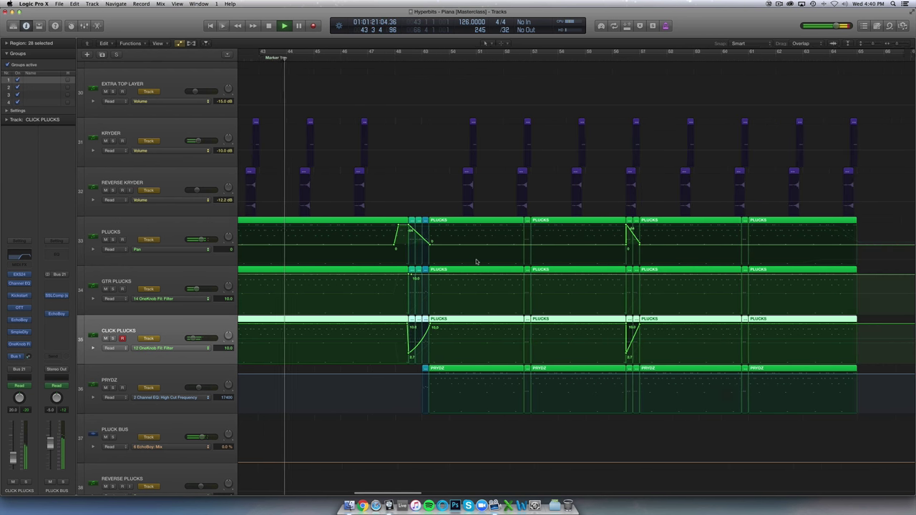
pyautogui.hscroll(4, 465, 264)
pyautogui.press('space')
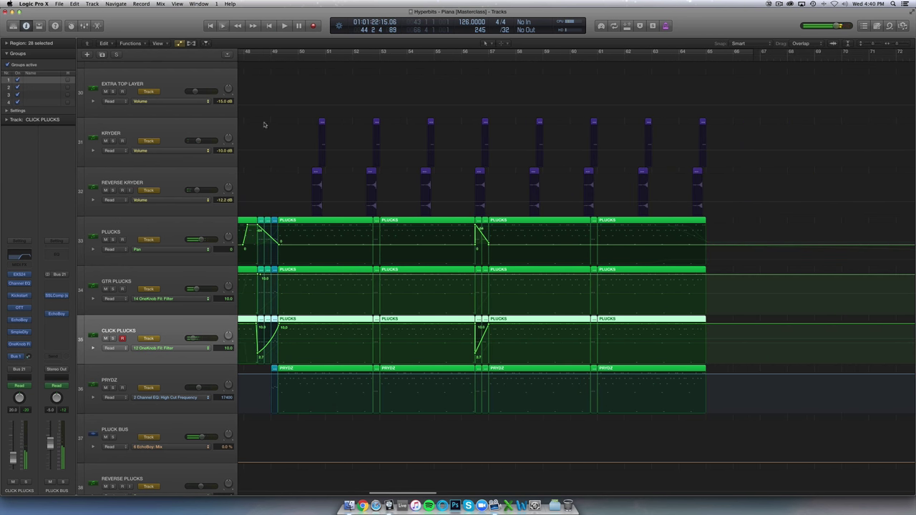
# - Select the PRYDZ track and play the full mix from bar 48 through the entry of the PRYDZ regions
pyautogui.click(245, 55)
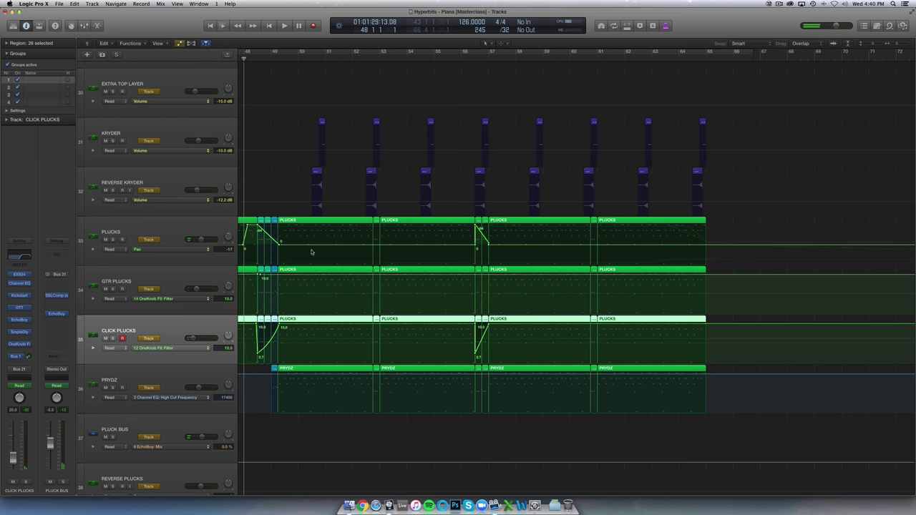
pyautogui.hscroll(-3, 311, 252)
pyautogui.hscroll(-2, 373, 355)
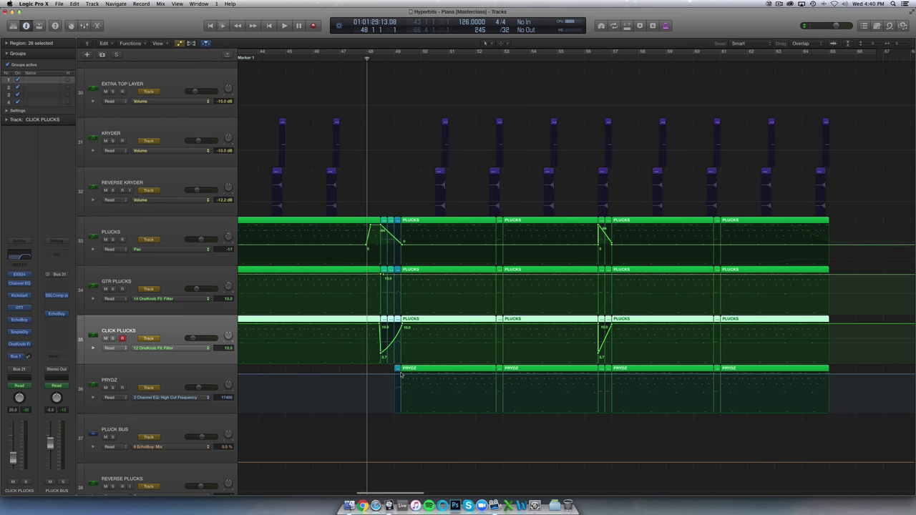
pyautogui.click(179, 384)
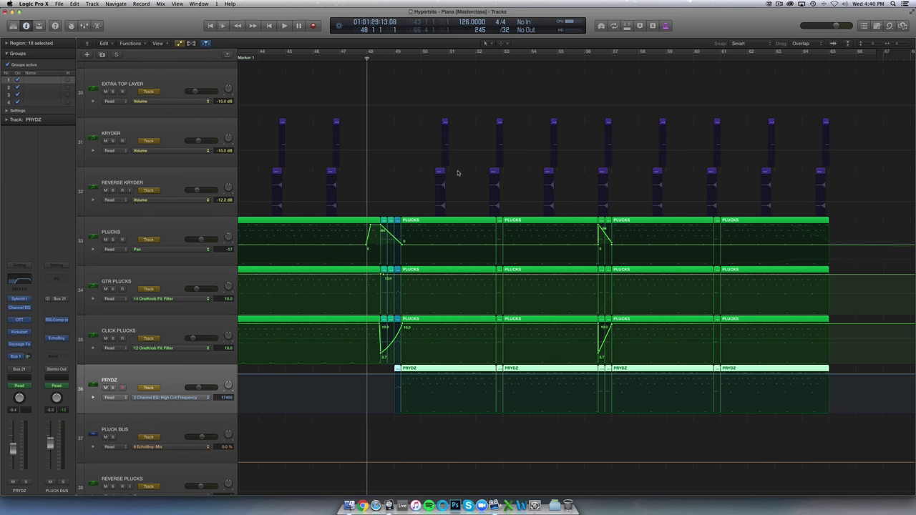
pyautogui.press('space')
pyautogui.press('super+Right')
pyautogui.press('super+Right')
pyautogui.press('super+Right')
pyautogui.press('super+Right')
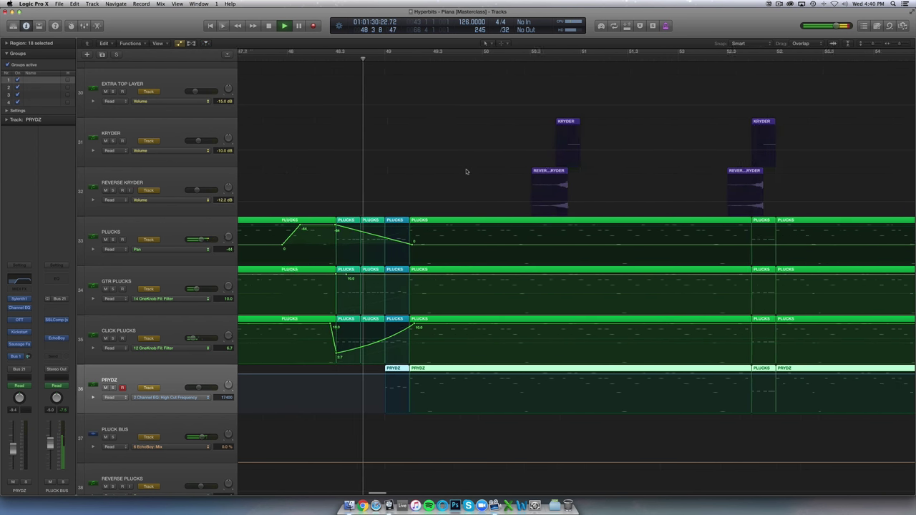
pyautogui.hscroll(5, 387, 190)
pyautogui.hscroll(-6, 387, 191)
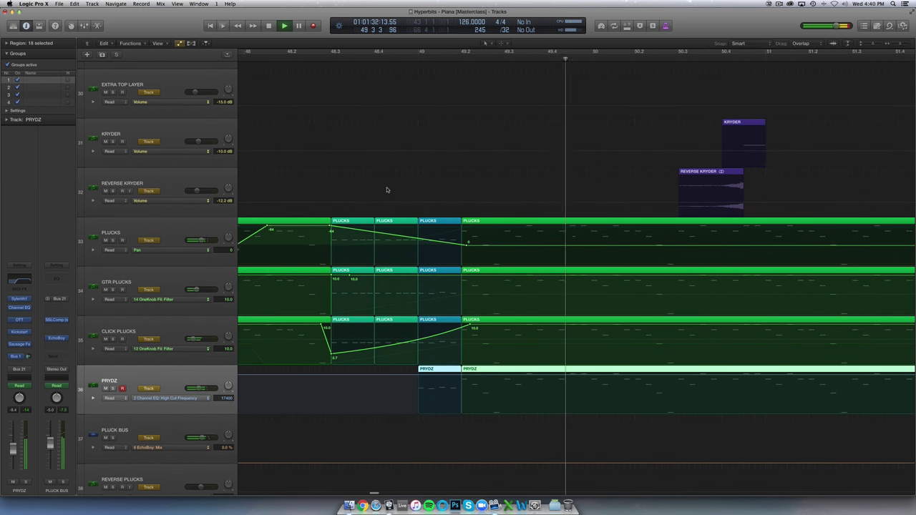
# - Solo the PRYDZ track during playback to hear it alone, and stop playback around bar 53
pyautogui.click(112, 388)
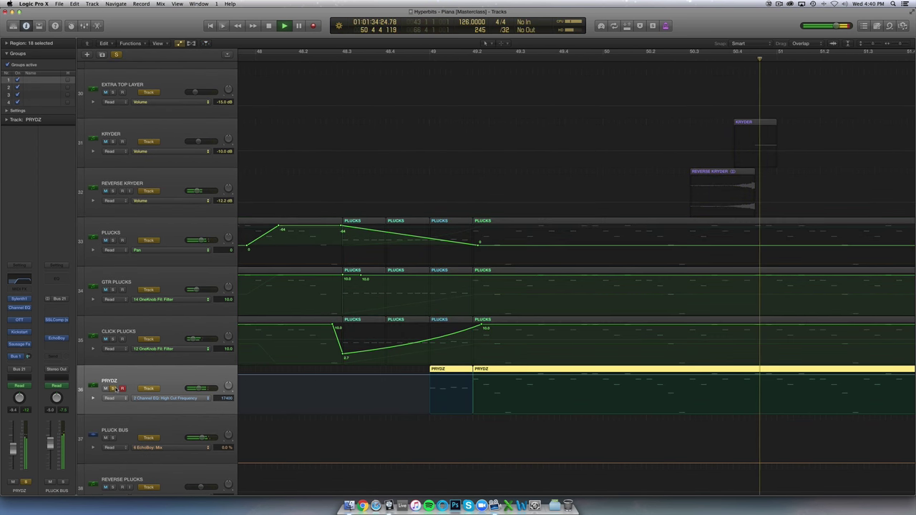
pyautogui.press('super+Left')
pyautogui.press('super+Left')
pyautogui.press('super+Left')
pyautogui.press('super+Left')
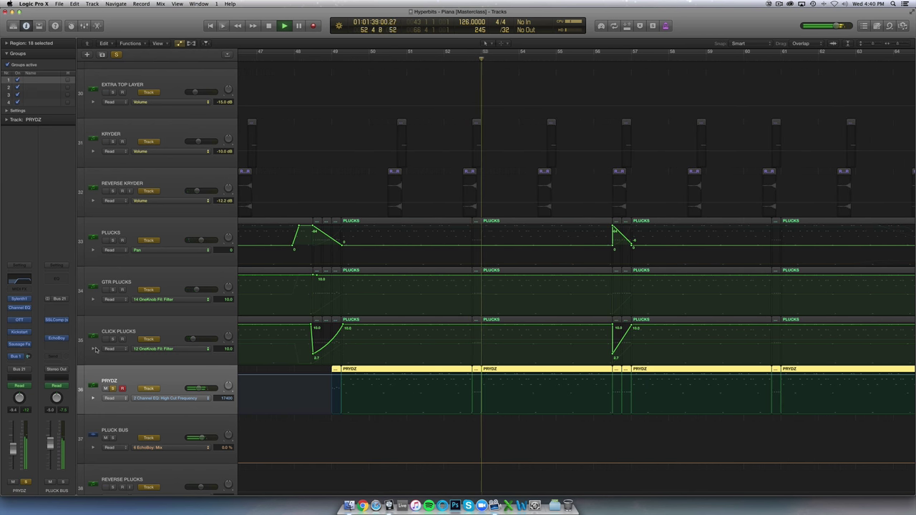
pyautogui.press('space')
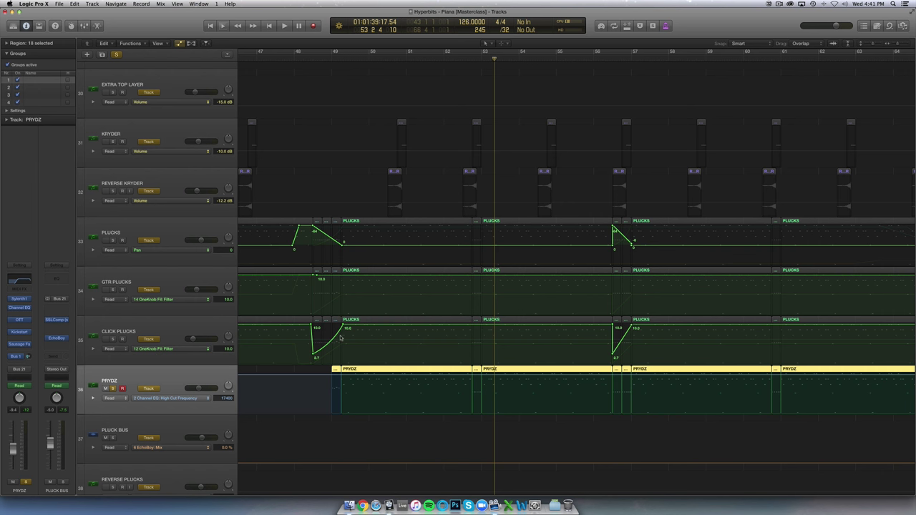
# - Locate and select the first PLUCK BUS region around bar 165 in the arrangement, with track automation shown
pyautogui.scroll(-10, 342, 338)
pyautogui.hscroll(-2, 344, 333)
pyautogui.press('a')
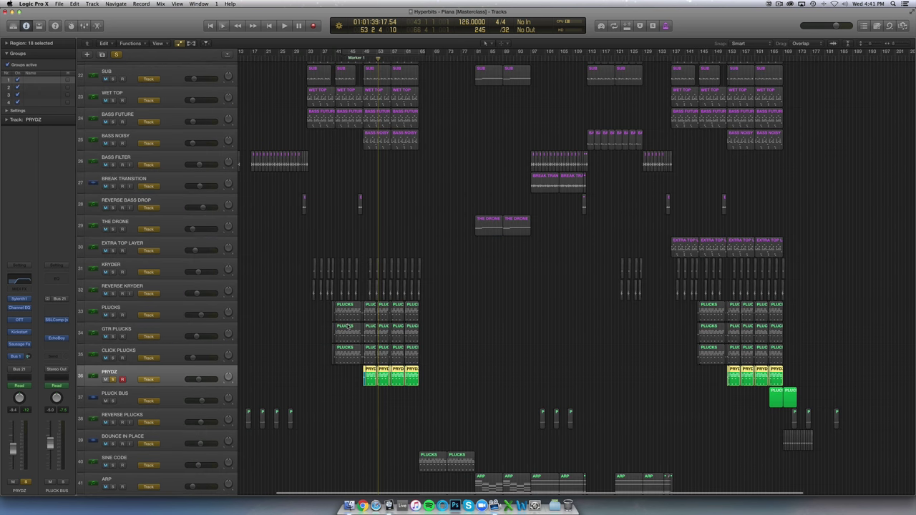
pyautogui.scroll(-5, 349, 327)
pyautogui.scroll(5, 775, 377)
pyautogui.click(775, 377)
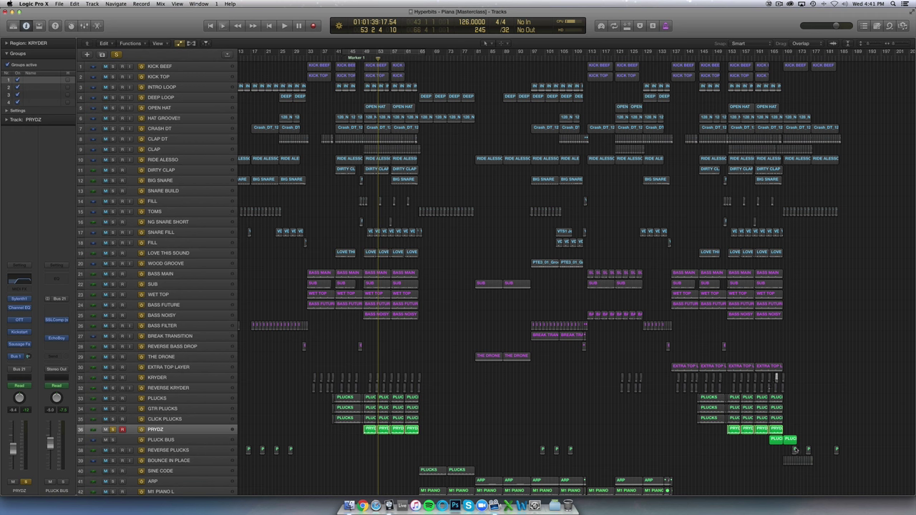
pyautogui.click(778, 441)
pyautogui.press('a')
pyautogui.scroll(3, 797, 360)
pyautogui.scroll(-3, 799, 362)
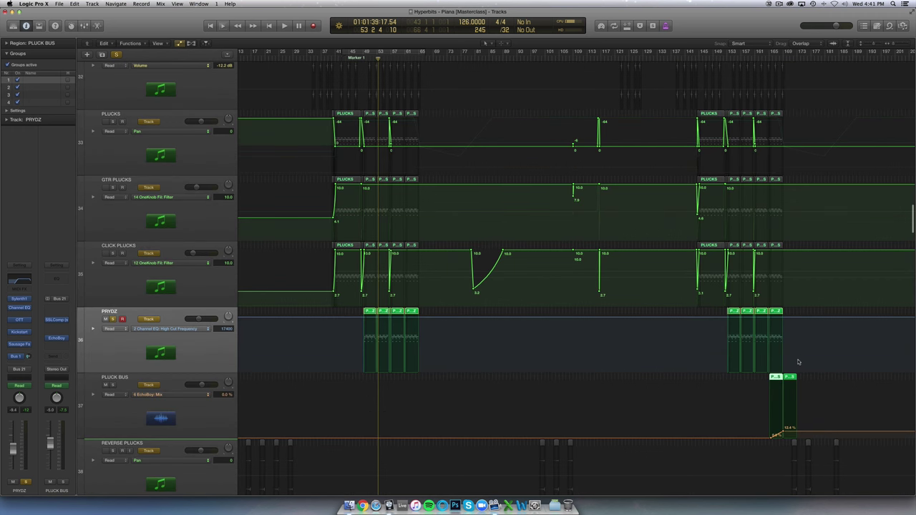
# - Solo the PLUCK BUS track and play from bar 167 across its EchoBoy Mix automation ramp
pyautogui.click(179, 434)
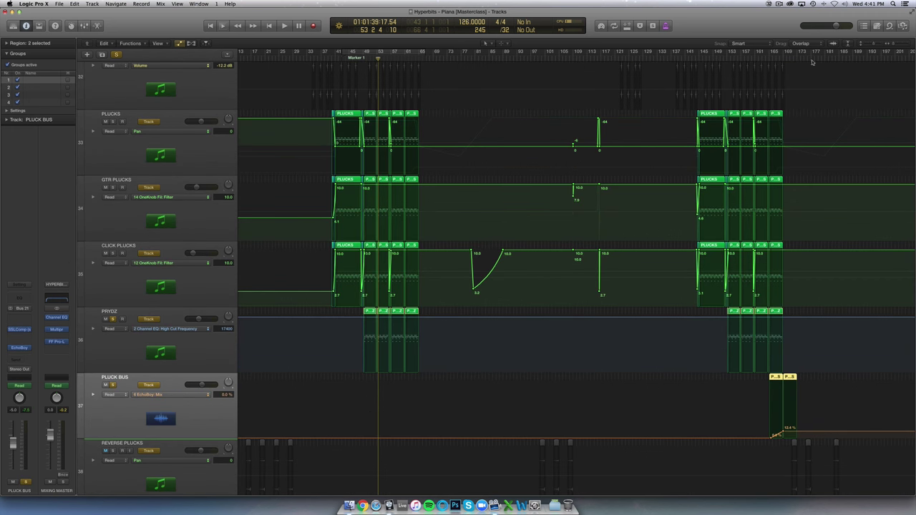
pyautogui.click(775, 57)
pyautogui.scroll(5, 805, 116)
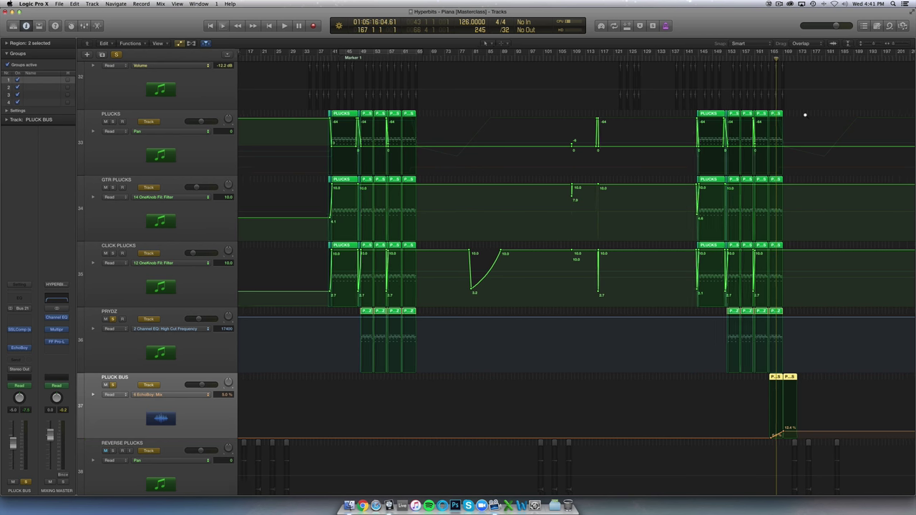
pyautogui.scroll(3, 805, 116)
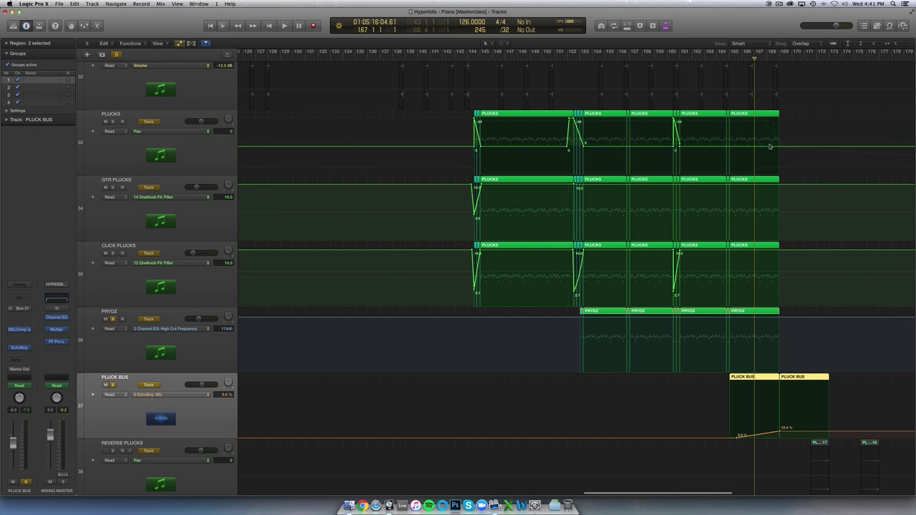
pyautogui.press('space')
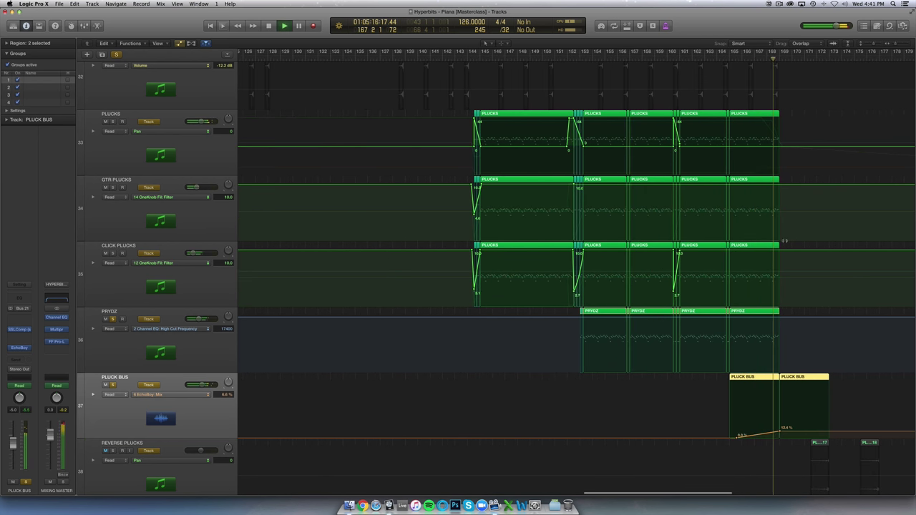
# - Follow the soloed PLUCK BUS playback past the end of its EchoBoy Mix ramp and stop around bar 171
pyautogui.scroll(5, 787, 240)
pyautogui.scroll(-8, 769, 250)
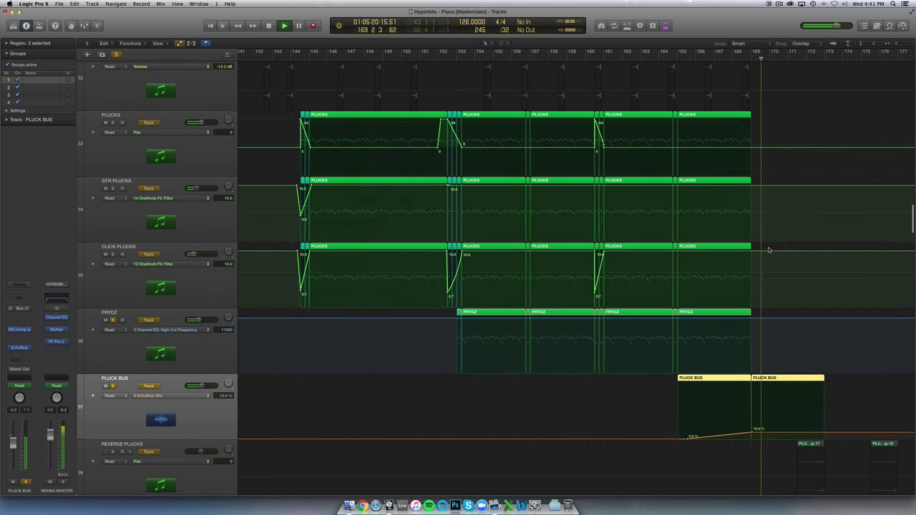
pyautogui.hscroll(-8, 768, 248)
pyautogui.scroll(-5, 648, 262)
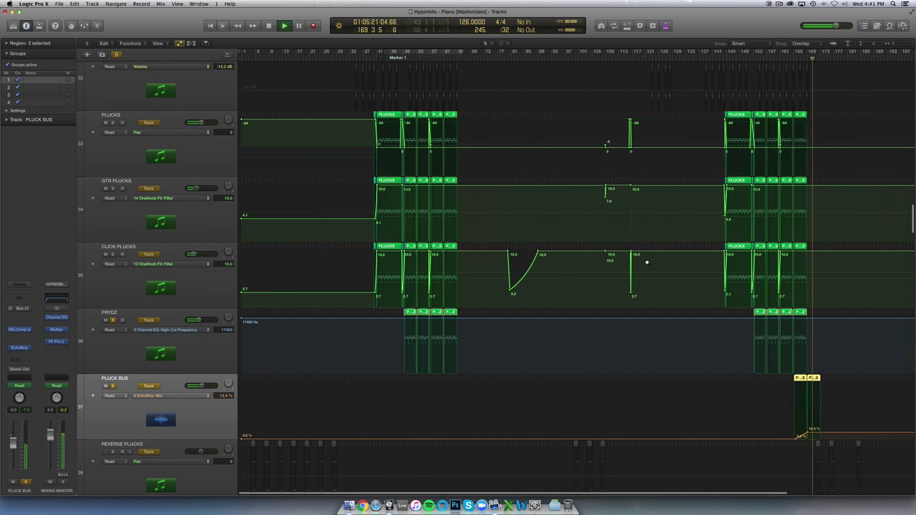
pyautogui.scroll(-3, 648, 261)
pyautogui.press('space')
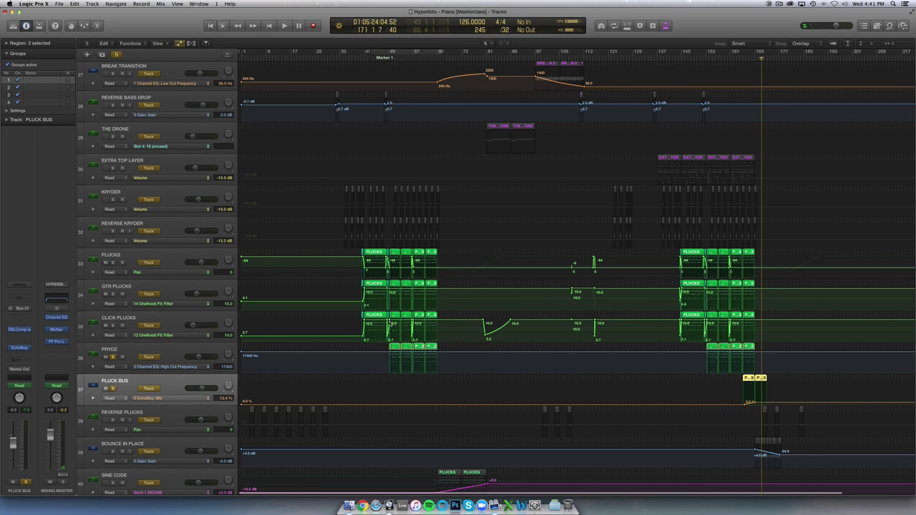
# - Hide the track automation, turn off the PLUCK BUS solo and deselect its regions
pyautogui.press('a')
pyautogui.press('super+Up')
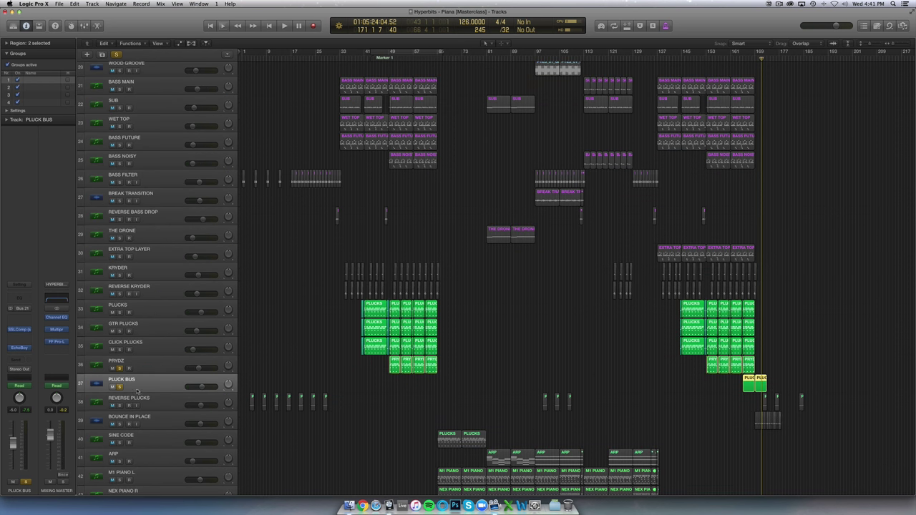
pyautogui.click(119, 387)
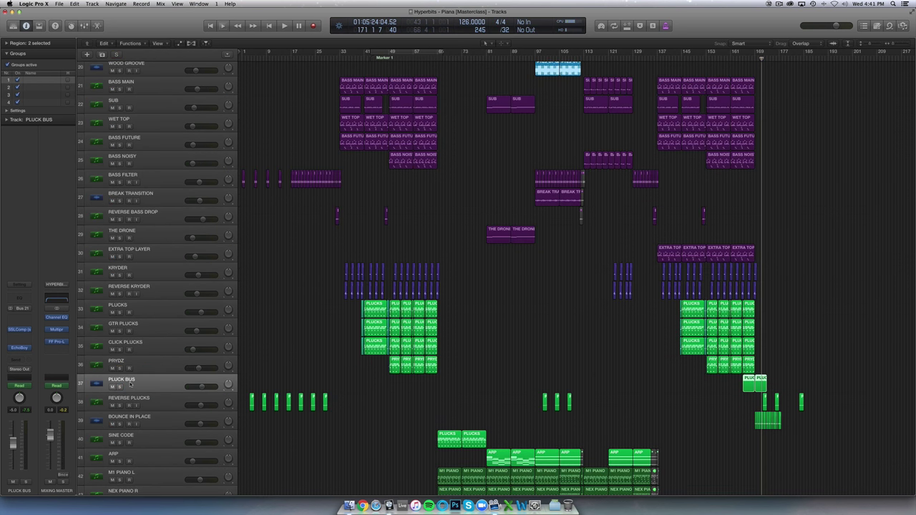
pyautogui.click(471, 385)
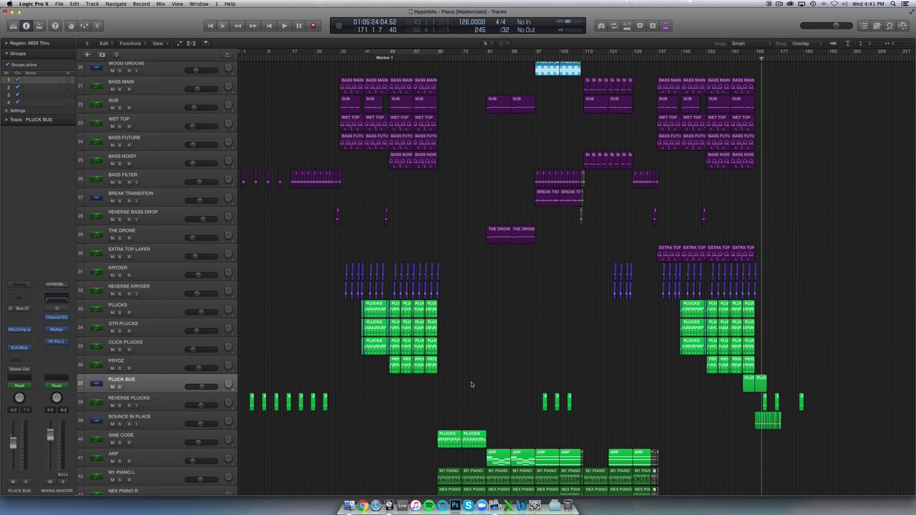
# - Solo the BOUNCE IN PLACE track, play it from bar 171 to about bar 173, and turn its solo off
pyautogui.click(120, 425)
pyautogui.press('space')
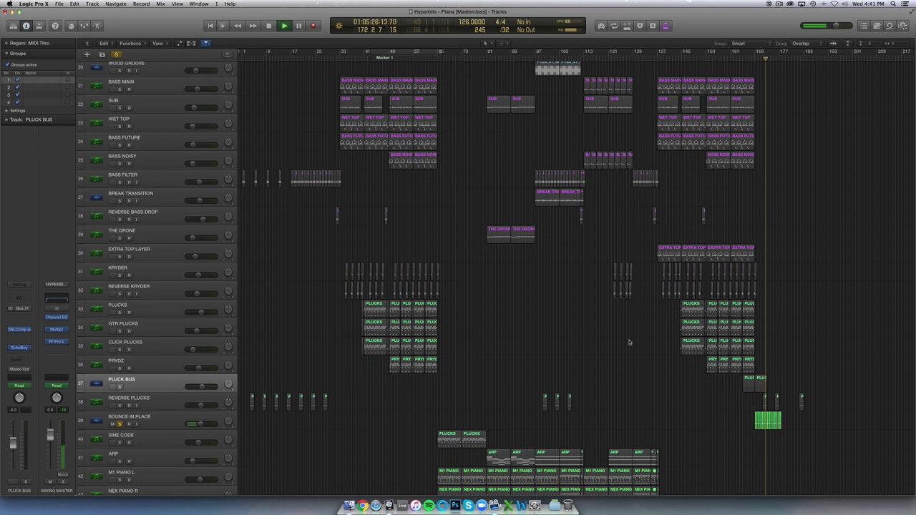
pyautogui.press('space')
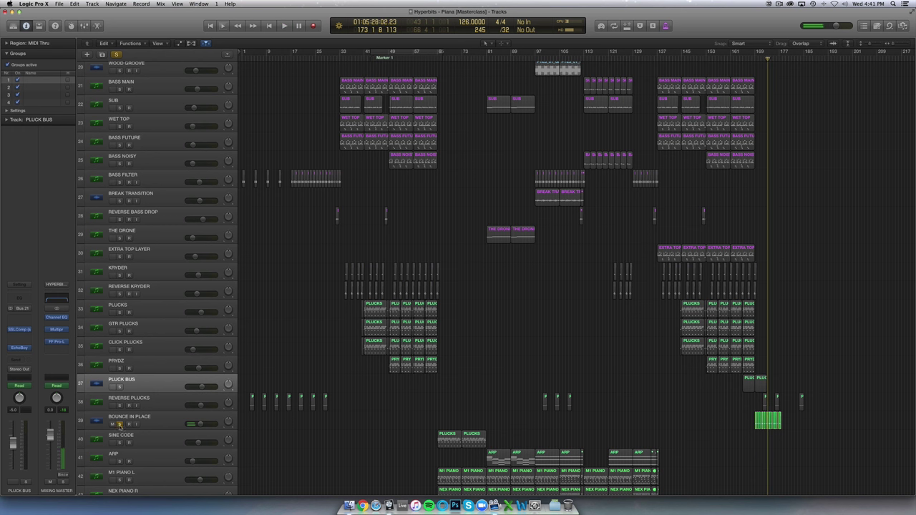
pyautogui.click(120, 425)
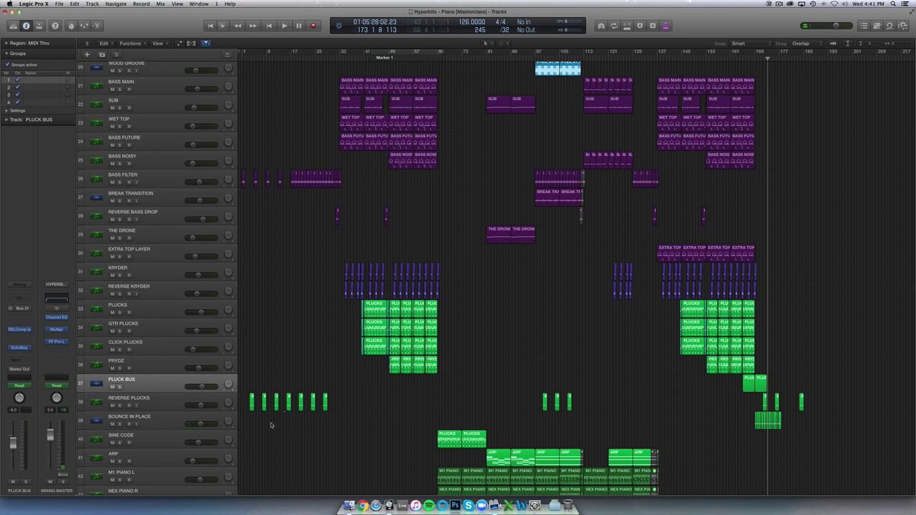
# - Locate the REVERSE PLUCKS regions at the start of the arrangement and set the playhead to bar 4
pyautogui.moveTo(284, 411); pyautogui.dragTo(245, 403)
pyautogui.press('super+Right')
pyautogui.press('super+Right')
pyautogui.press('super+Right')
pyautogui.press('super+Right')
pyautogui.press('super+Right')
pyautogui.press('super+Right')
pyautogui.press('super+Down')
pyautogui.press('super+Down')
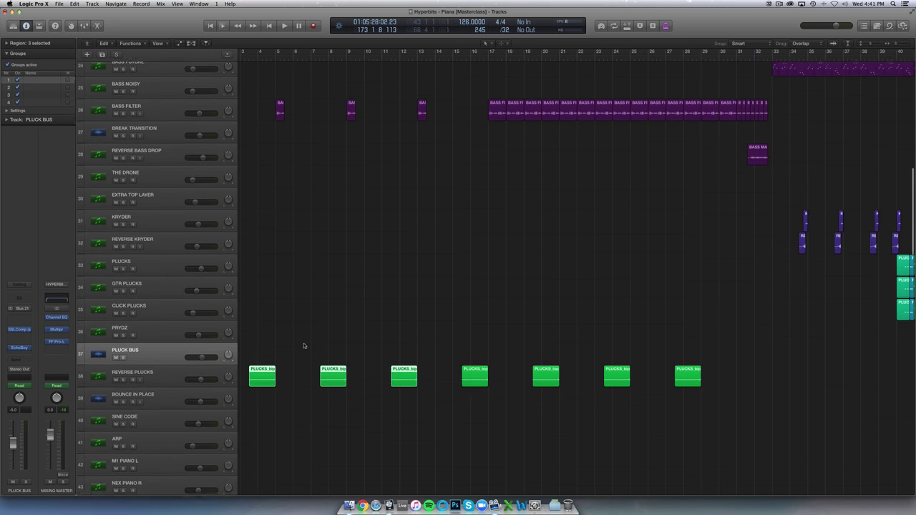
pyautogui.scroll(-1, 304, 345)
pyautogui.click(253, 139)
pyautogui.click(259, 52)
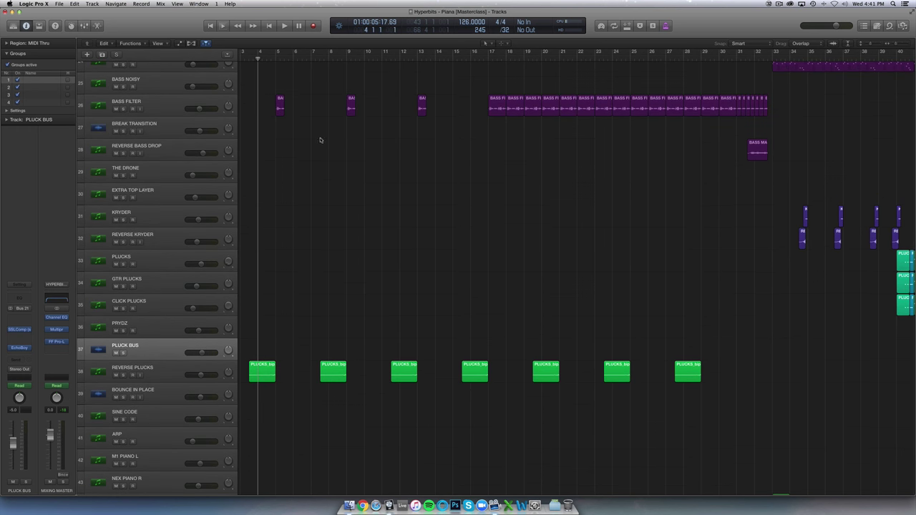
# - Play from bar 4 with the REVERSE PLUCKS track soloed, and release the solo around bar 6 during playback
pyautogui.press('space')
pyautogui.press('s')
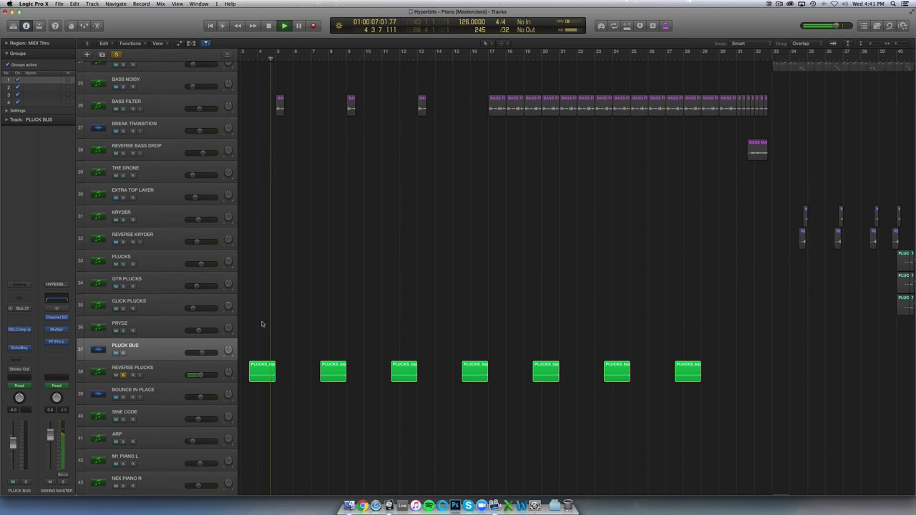
pyautogui.press('super+Right')
pyautogui.press('super+Right')
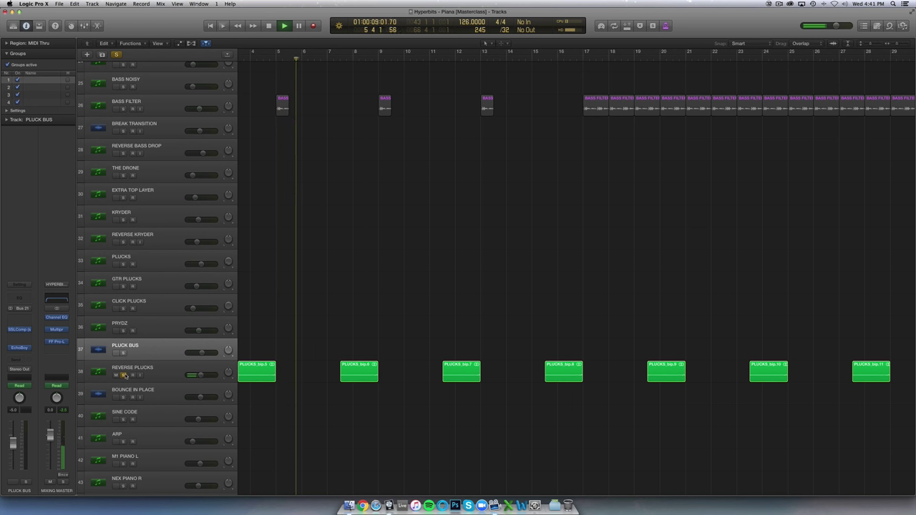
pyautogui.click(123, 375)
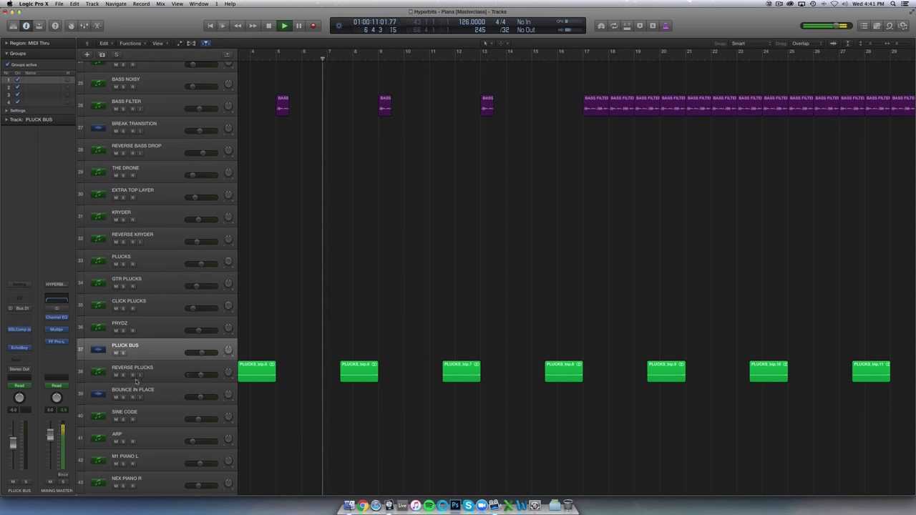
# - Select the REVERSE PLUCKS track, hear it in the full mix, and stop playback around bar 14
pyautogui.click(146, 371)
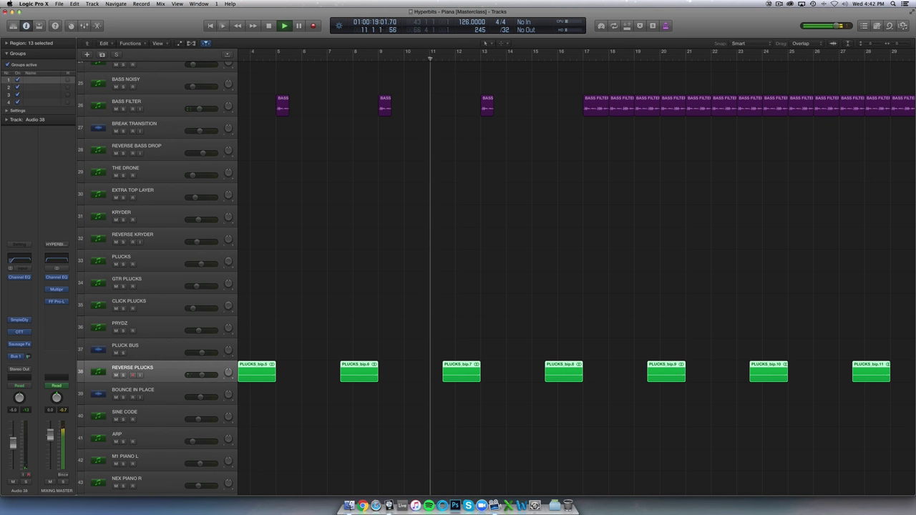
pyautogui.scroll(-10, 402, 331)
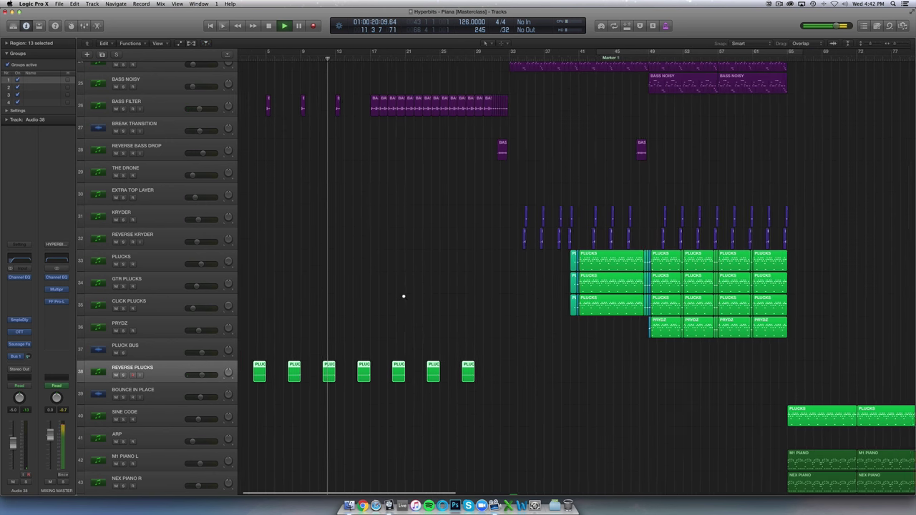
pyautogui.scroll(-15, 403, 296)
pyautogui.click(368, 319)
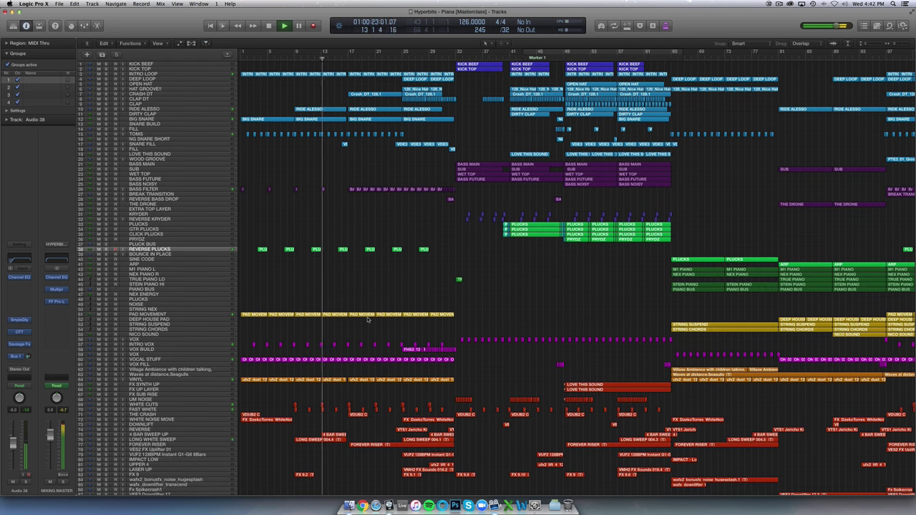
pyautogui.press('space')
# - Select the BOUNCE IN PLACE track briefly, and select the SINE CODE track with its PLUCKS regions starting at bar 65
pyautogui.scroll(-5, 367, 266)
pyautogui.press('super+Down')
pyautogui.press('super+Down')
pyautogui.press('super+Down')
pyautogui.press('super+Down')
pyautogui.press('super+Down')
pyautogui.press('super+Down')
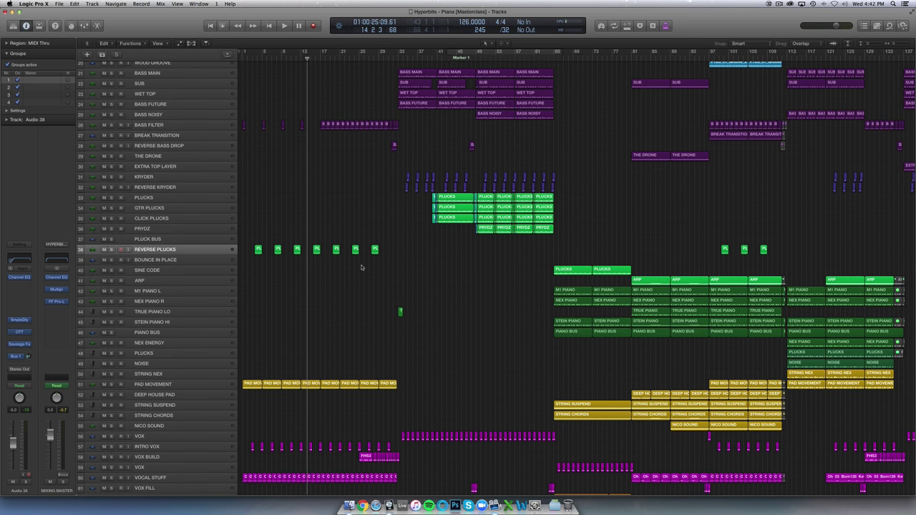
pyautogui.click(179, 261)
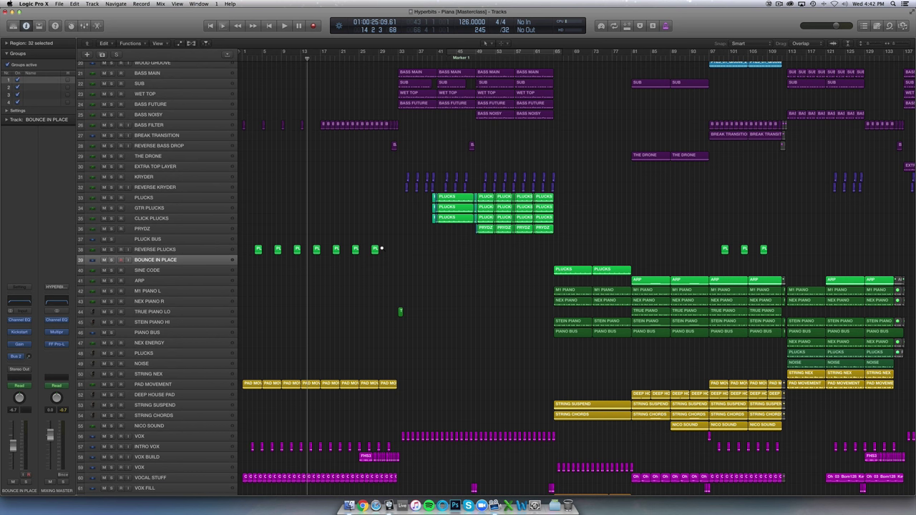
pyautogui.click(196, 271)
pyautogui.hscroll(3, 610, 177)
pyautogui.press('super+Right')
pyautogui.press('super+Right')
pyautogui.press('super+Right')
pyautogui.hscroll(3, 603, 175)
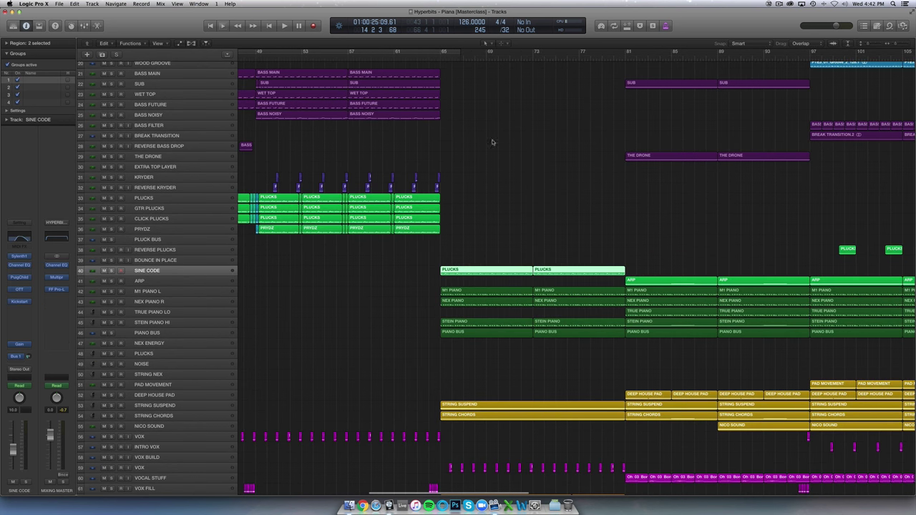
# - Set the playhead to bar 65 and highlight the last PLUCKS, GTR PLUCKS, CLICK PLUCKS and PRYDZ regions before it
pyautogui.click(492, 141)
pyautogui.click(394, 57)
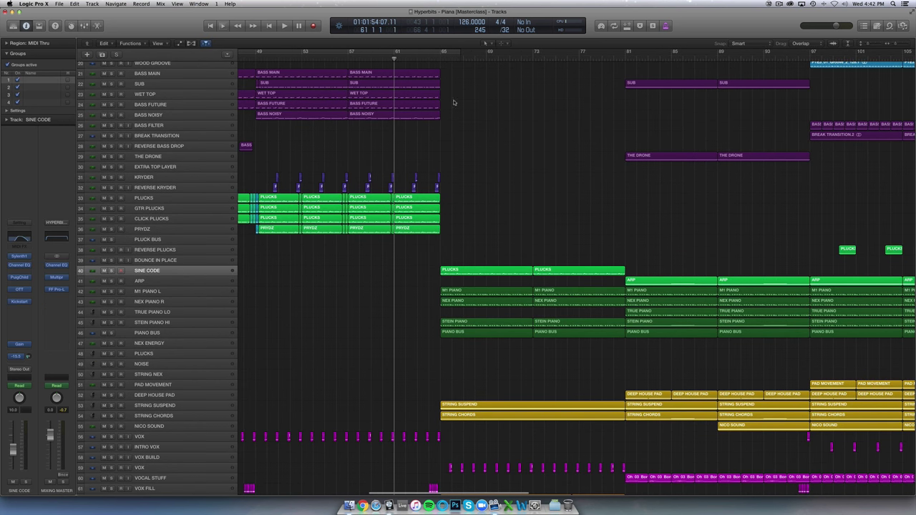
pyautogui.click(417, 57)
pyautogui.press('super+Right')
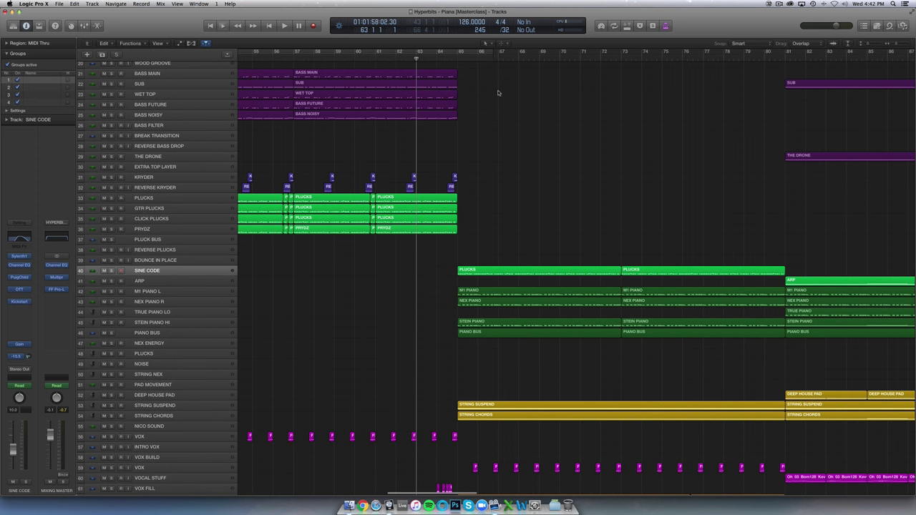
pyautogui.click(458, 57)
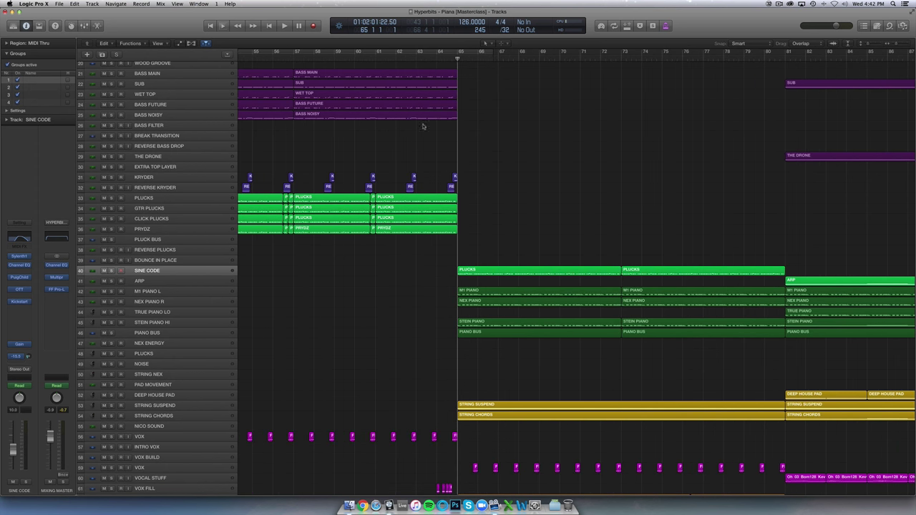
pyautogui.moveTo(410, 264); pyautogui.dragTo(376, 195)
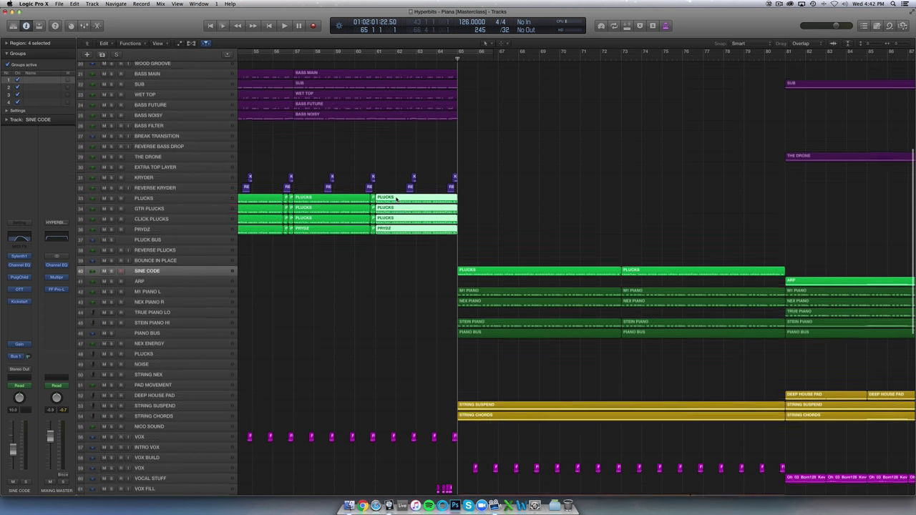
pyautogui.click(493, 157)
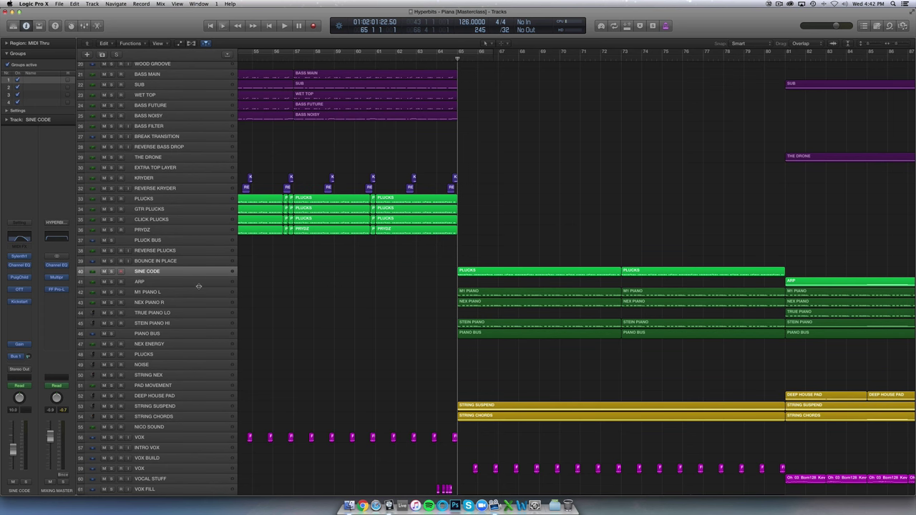
# - Set the playhead to bar 64 and select the two PLUCKS regions on the SINE CODE track
pyautogui.press('super+Down')
pyautogui.press('super+Down')
pyautogui.press('super+Down')
pyautogui.press('super+Left')
pyautogui.press('super+Left')
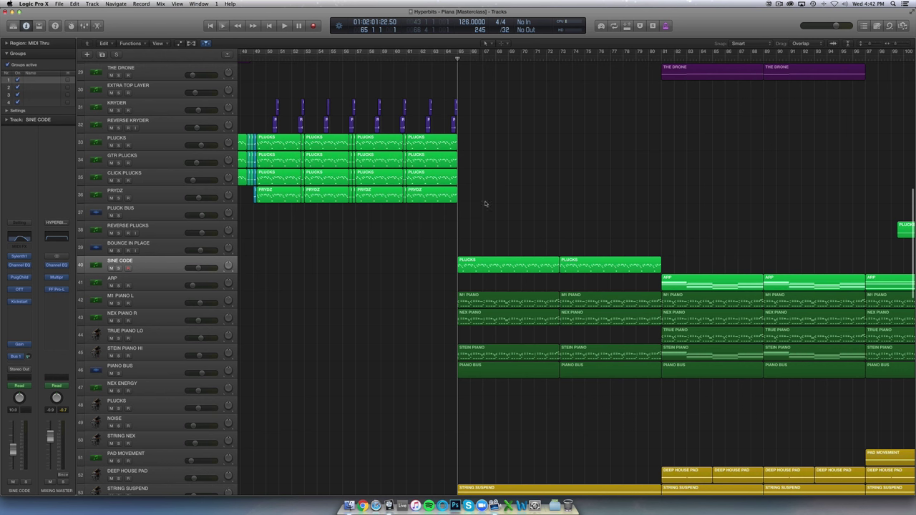
pyautogui.click(441, 69)
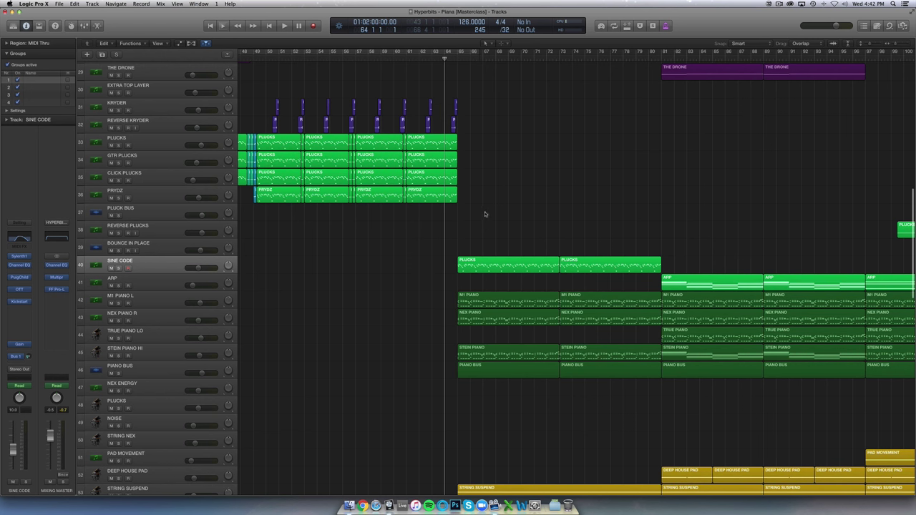
pyautogui.moveTo(484, 213); pyautogui.dragTo(598, 263)
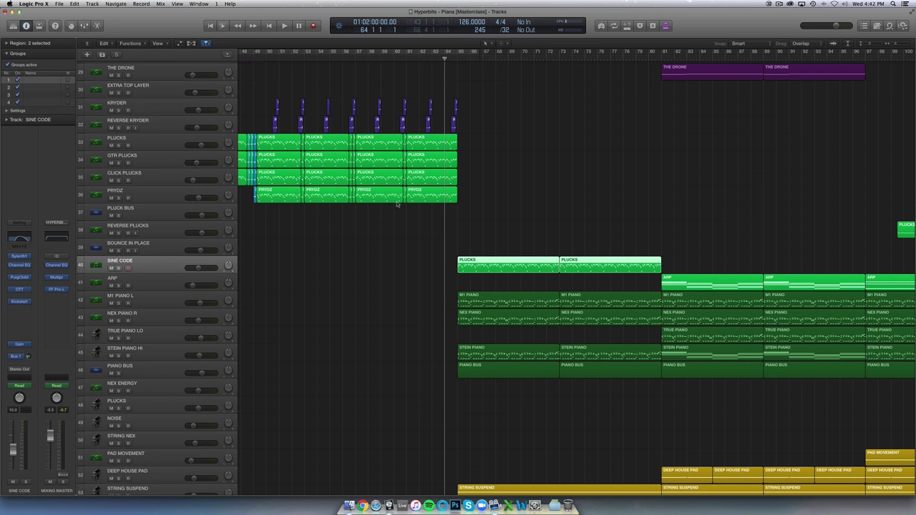
# - Play the full mix from bar 64 into the SINE CODE section, stop around bar 67, and solo the SINE CODE track
pyautogui.press('space')
pyautogui.press('super+Right')
pyautogui.press('super+Right')
pyautogui.press('super+Right')
pyautogui.press('super+Right')
pyautogui.press('super+Right')
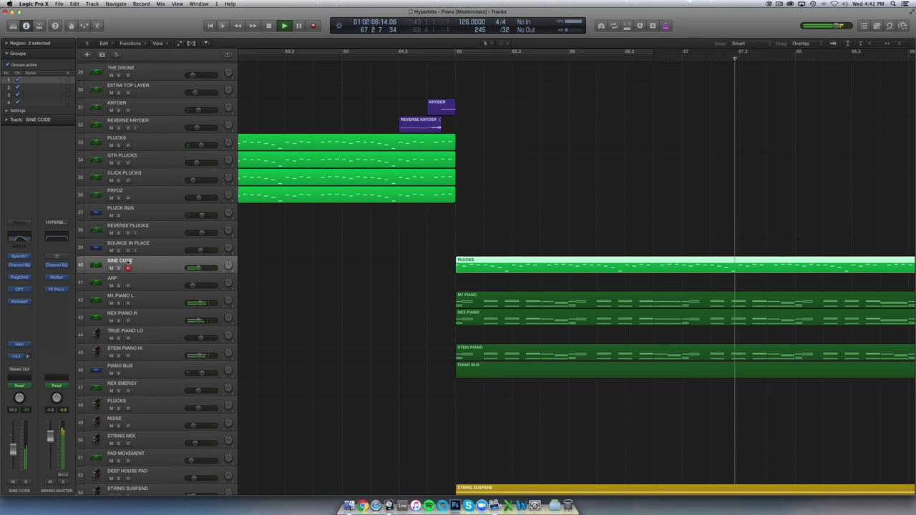
pyautogui.press('space')
pyautogui.press('s')
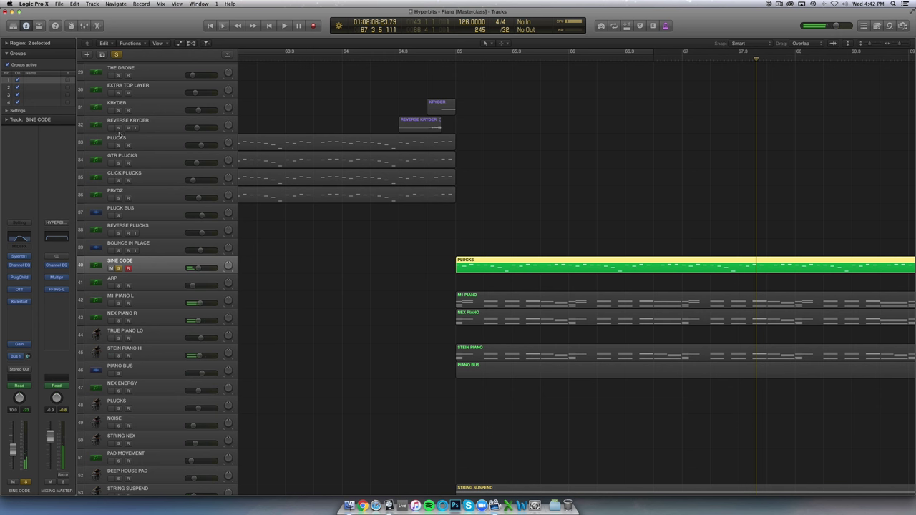
# - Add the PLUCKS, GTR PLUCKS, CLICK PLUCKS and PRYDZ tracks to the solo and play from bar 64 across the handover to SINE CODE
pyautogui.moveTo(118, 145); pyautogui.dragTo(120, 199)
pyautogui.click(389, 59)
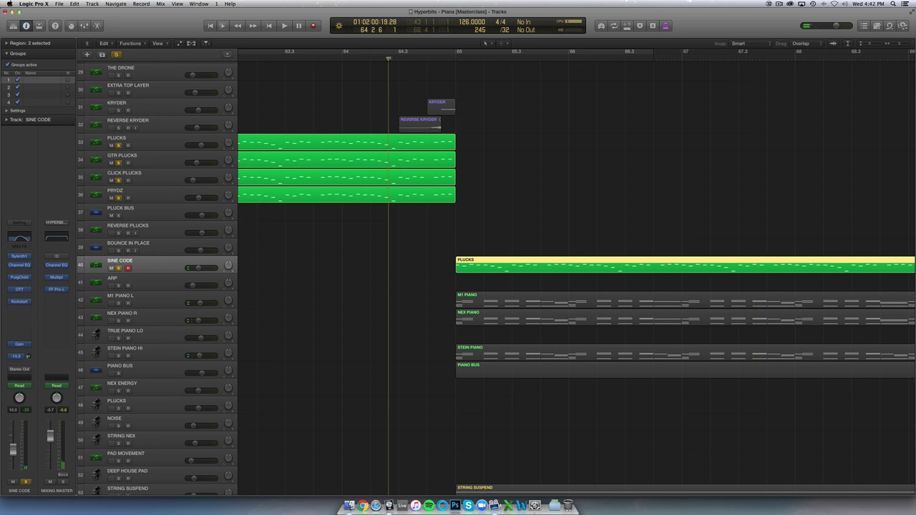
pyautogui.press('space')
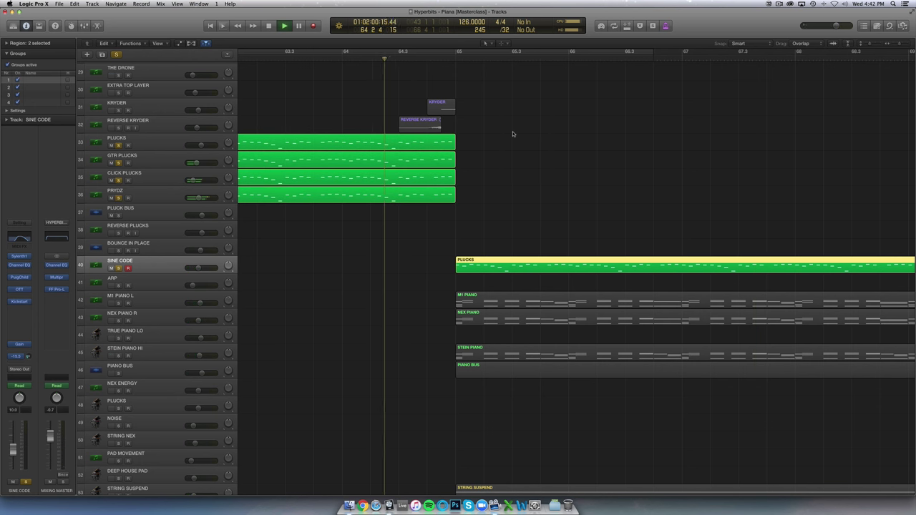
pyautogui.press('super+Right')
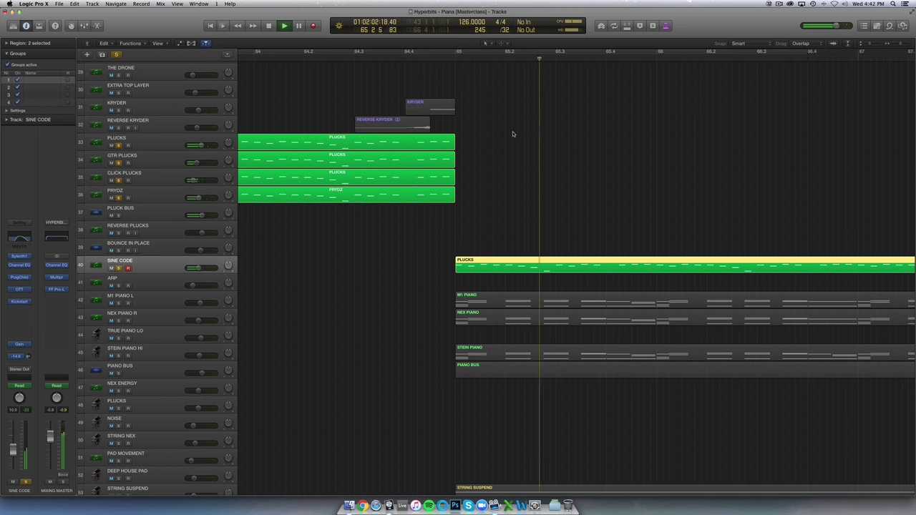
pyautogui.press('super+Left')
pyautogui.press('super+Left')
pyautogui.press('space')
# - Copy the last PLUCKS, GTR PLUCKS, CLICK PLUCKS and PRYDZ regions to bar 65 without their automation data, and deselect them
pyautogui.moveTo(600, 223); pyautogui.dragTo(695, 143)
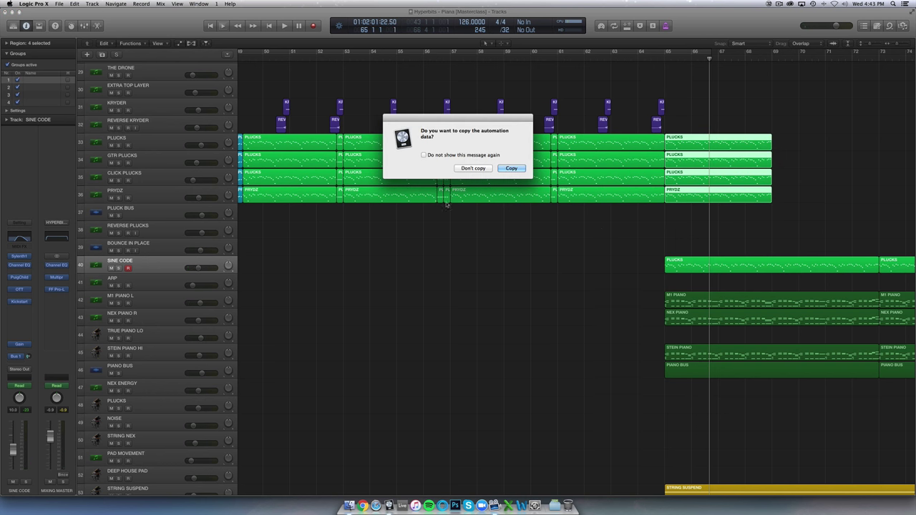
pyautogui.click(482, 169)
pyautogui.click(794, 107)
pyautogui.press('super+Up')
pyautogui.press('super+Up')
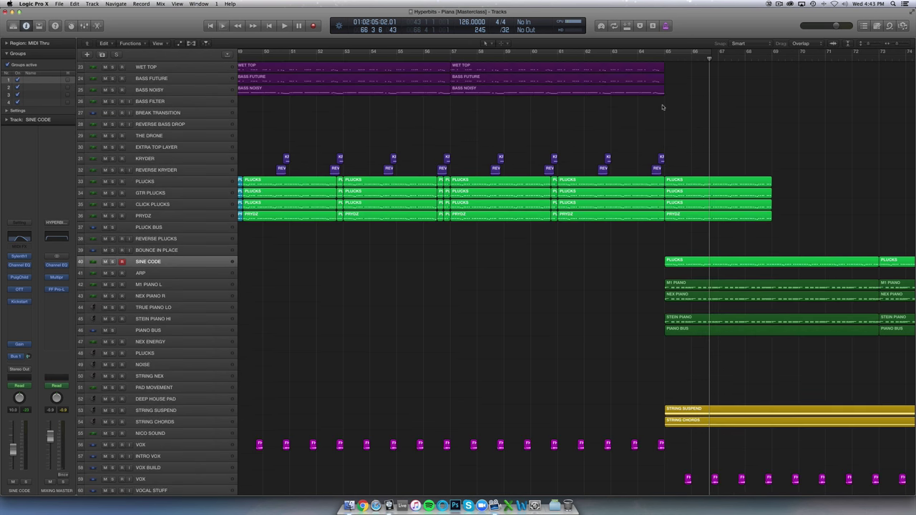
# - Select the four copied pluck regions at bar 65, play the full mix from the end of bar 63, stop near bar 66, and deselect them
pyautogui.click(584, 56)
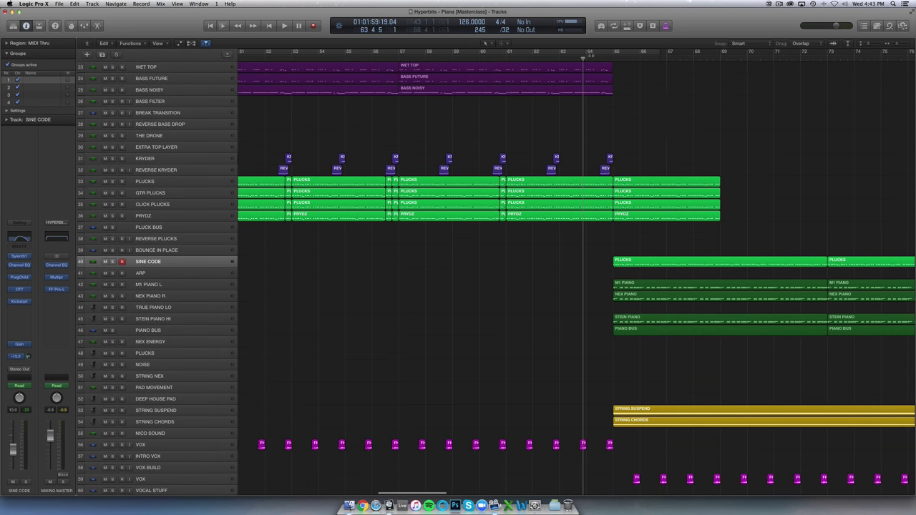
pyautogui.moveTo(671, 146); pyautogui.dragTo(641, 239)
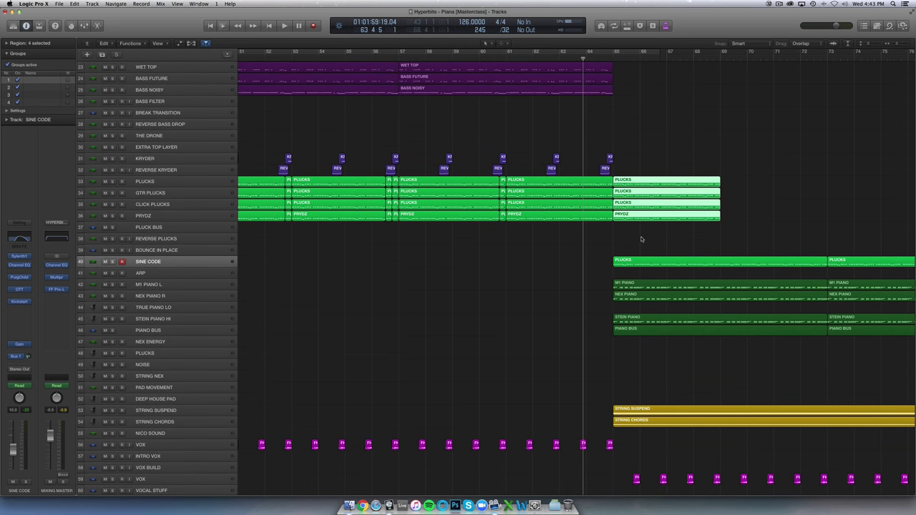
pyautogui.press('space')
pyautogui.press('super+Right')
pyautogui.press('super+Right')
pyautogui.press('super+Right')
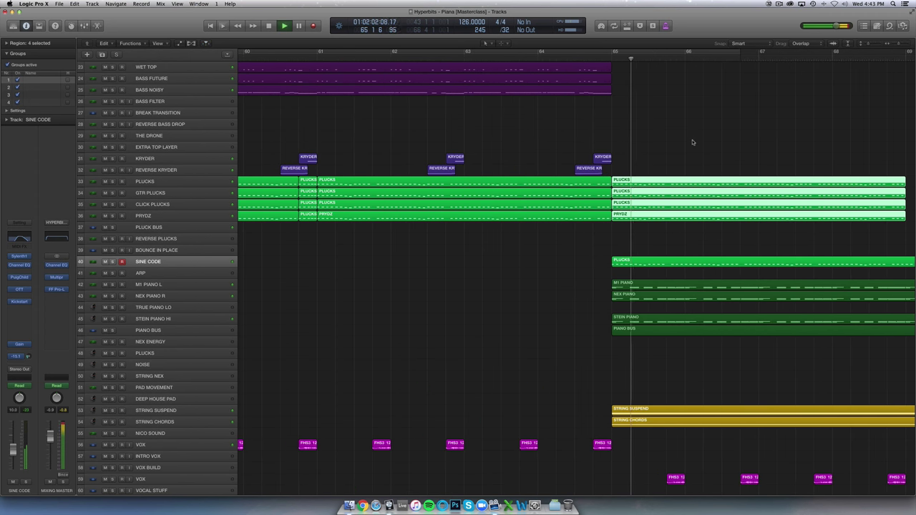
pyautogui.click(661, 154)
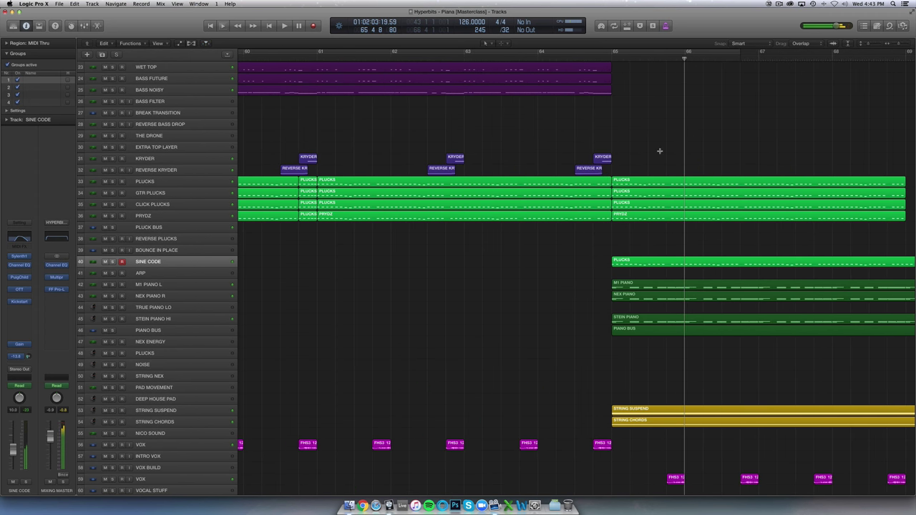
# - Undo the copying of the pluck regions to bar 65, and select and deselect the two PLUCKS regions on the SINE CODE track
pyautogui.press('super+z')
pyautogui.press('super+Left')
pyautogui.press('super+Left')
pyautogui.press('super+Left')
pyautogui.moveTo(471, 235); pyautogui.dragTo(538, 262)
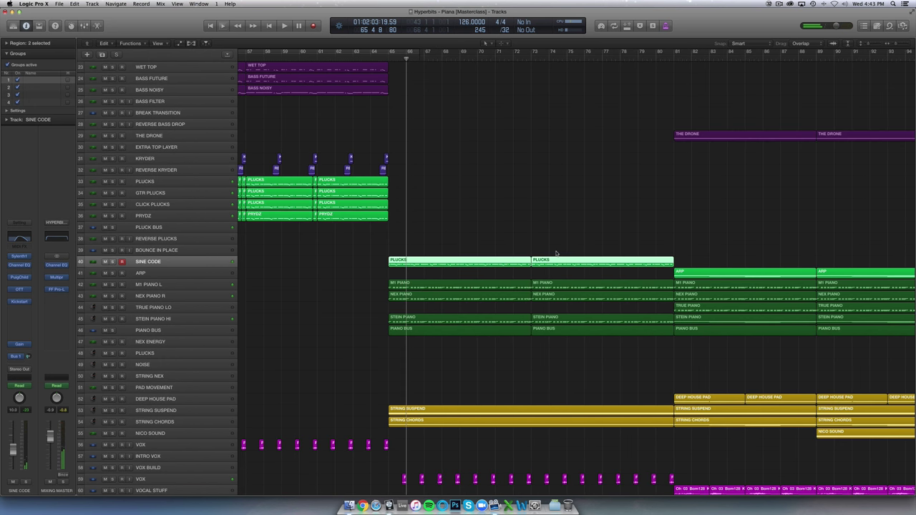
pyautogui.press('super+Left')
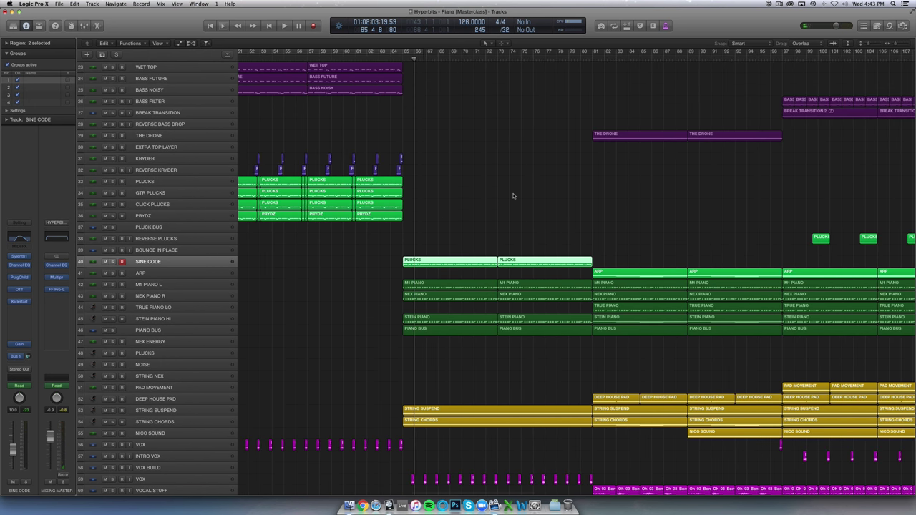
pyautogui.press('super+Left')
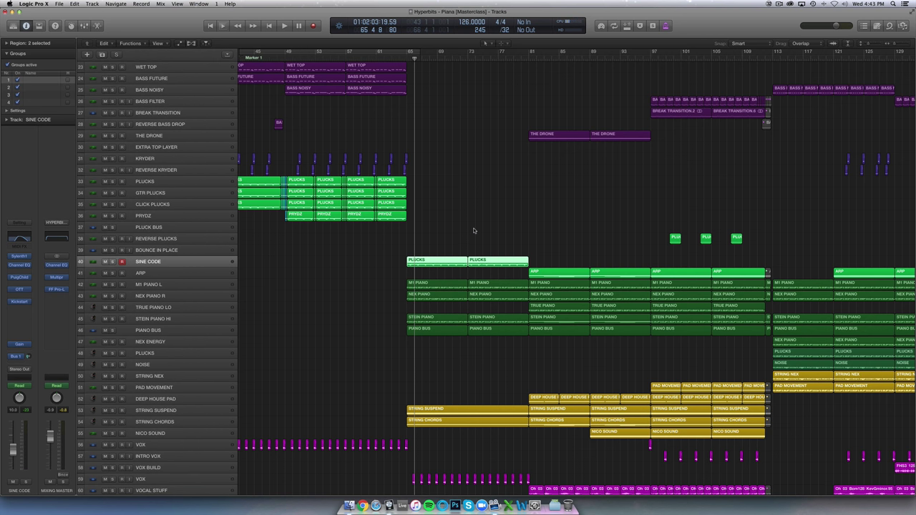
pyautogui.press('super+Down')
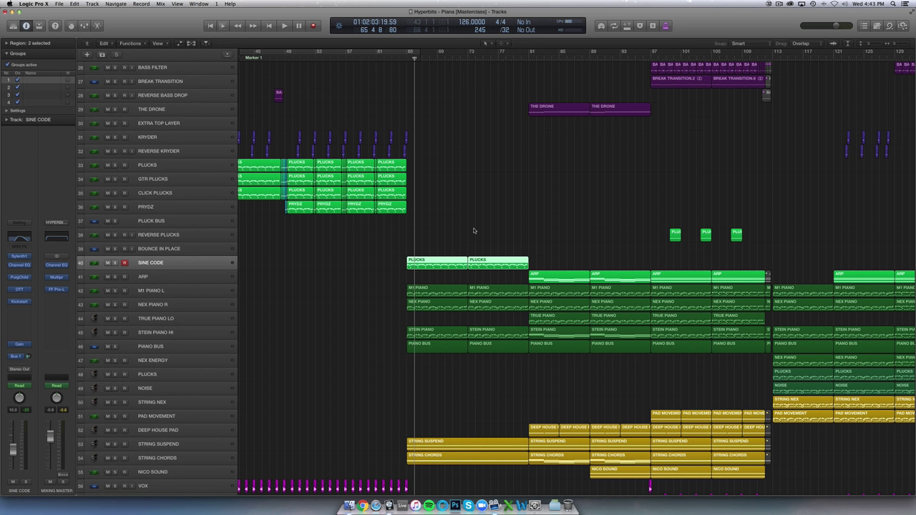
pyautogui.click(472, 225)
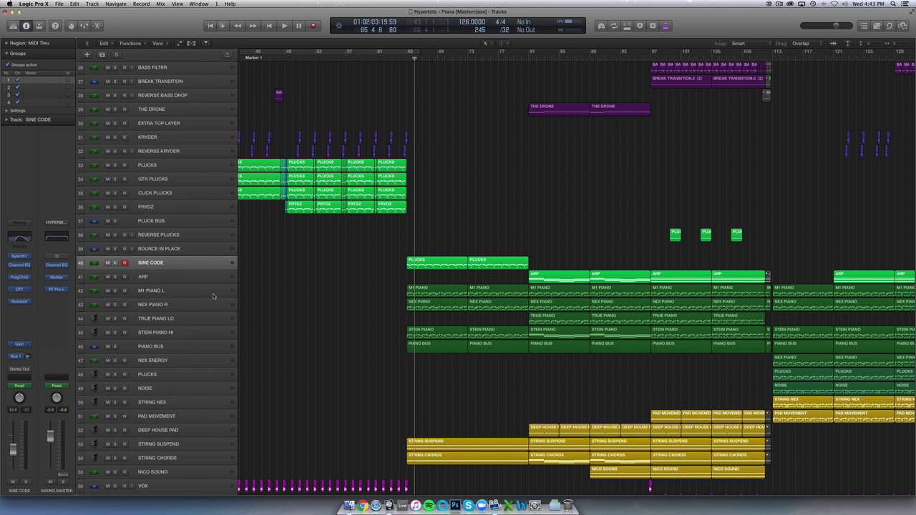
# - Set the playhead to bar 81 and open the ARP track's Decimort plug-in, placing its window clear of the ARP regions
pyautogui.click(173, 276)
pyautogui.press('super+Down')
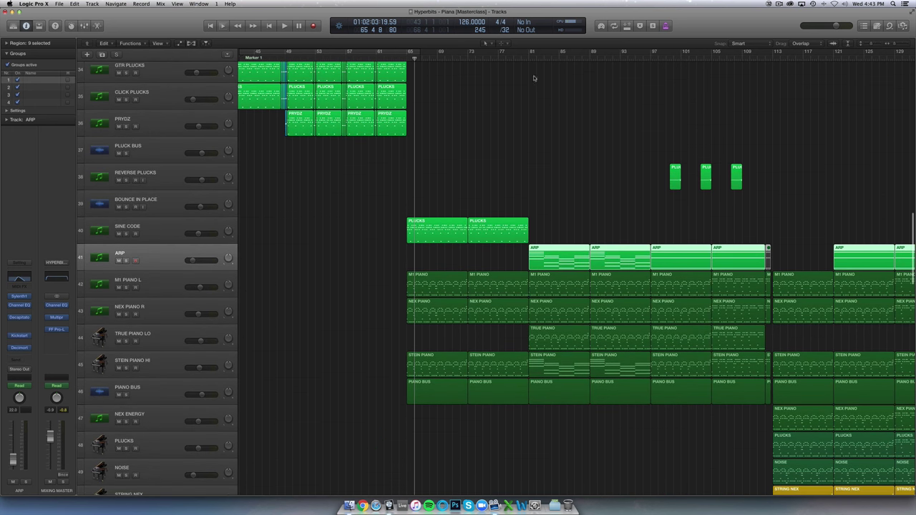
pyautogui.click(530, 57)
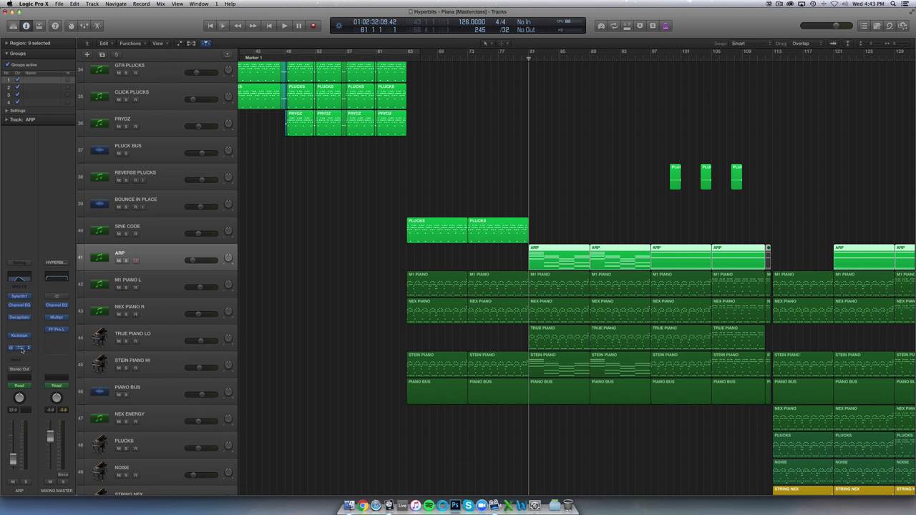
pyautogui.click(24, 348)
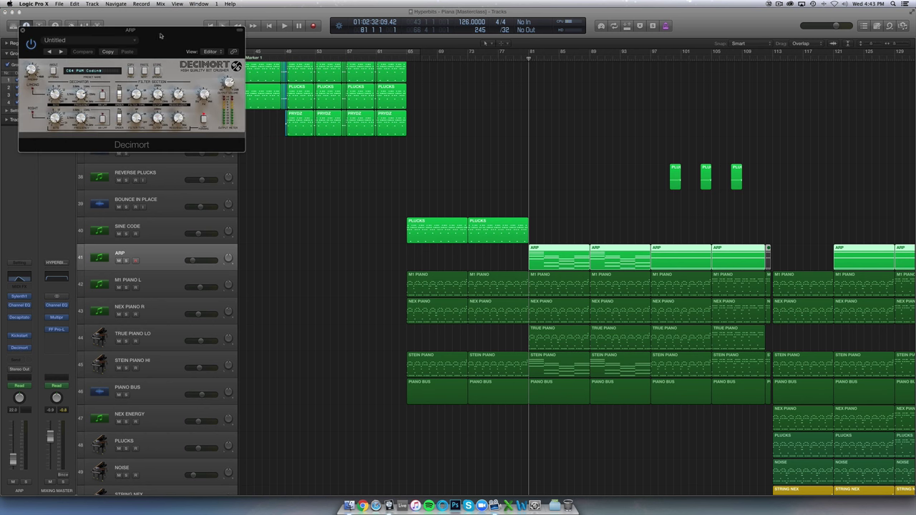
pyautogui.moveTo(168, 30); pyautogui.dragTo(309, 211)
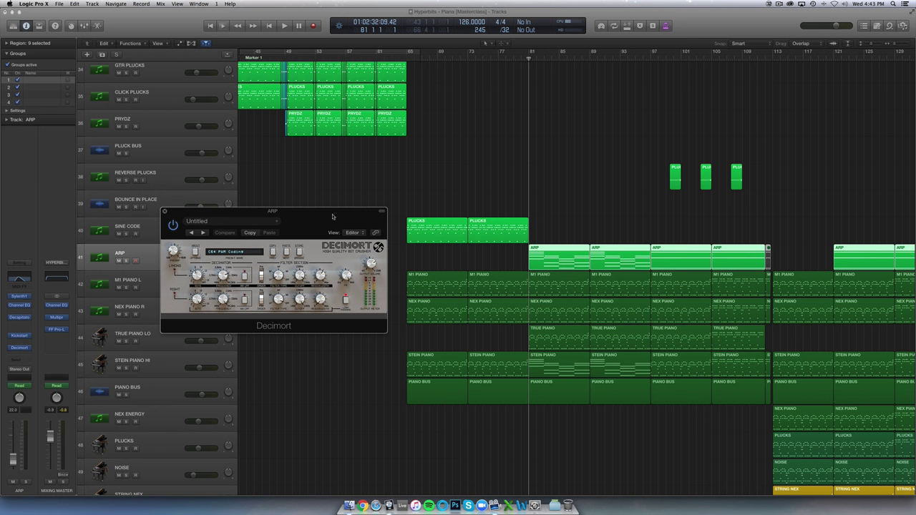
pyautogui.moveTo(330, 211); pyautogui.dragTo(354, 333)
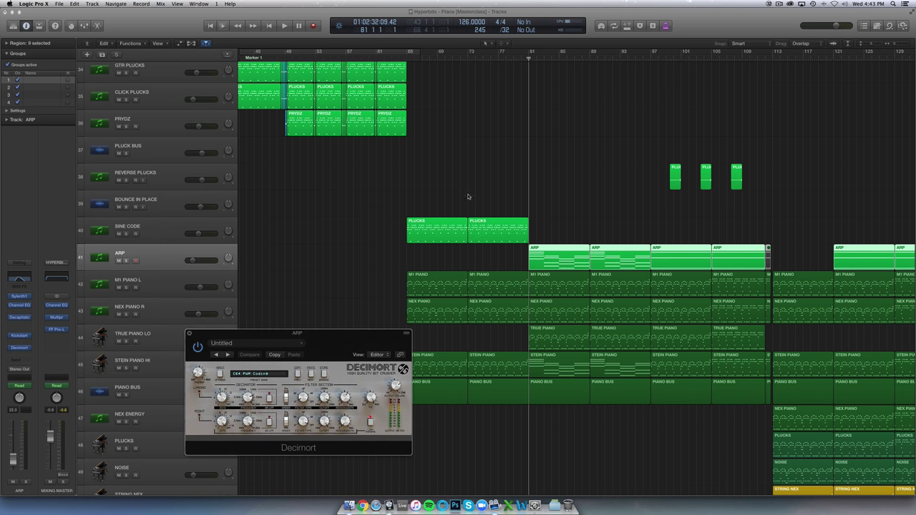
# - Play the soloed ARP track from bar 81, close Decimort, and unsolo the track to hear the full mix until about bar 88
pyautogui.click(528, 66)
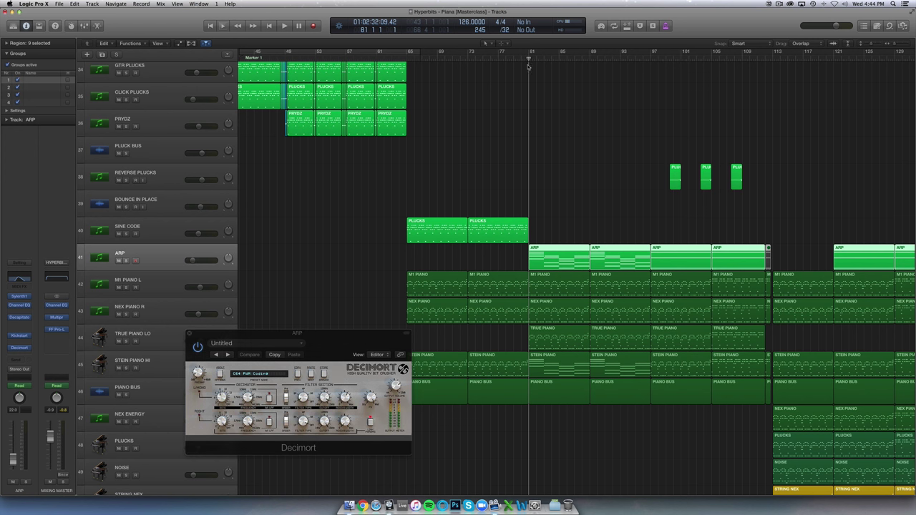
pyautogui.click(127, 260)
pyautogui.press('space')
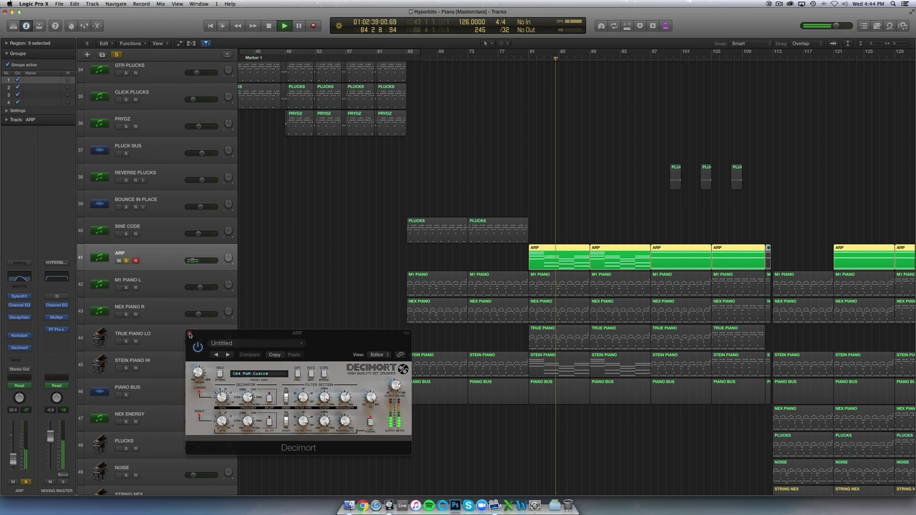
pyautogui.click(190, 335)
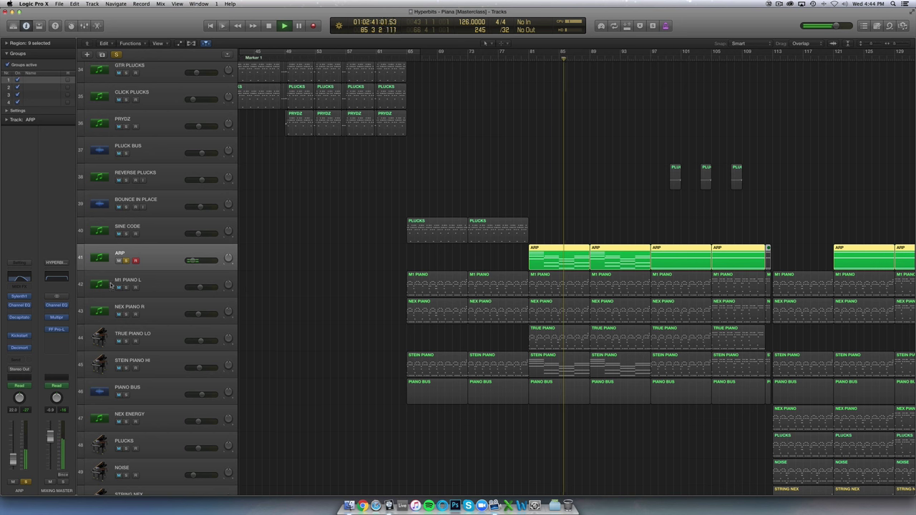
pyautogui.click(127, 262)
pyautogui.hscroll(4, 404, 234)
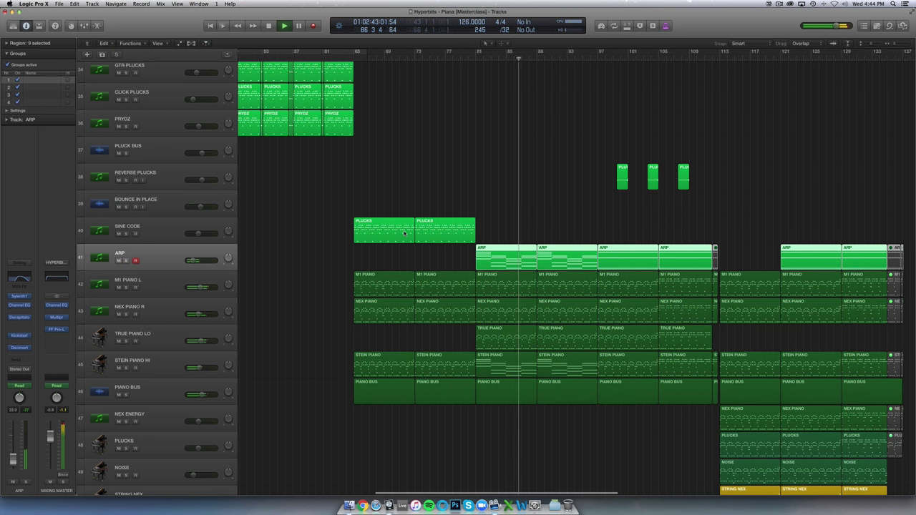
pyautogui.press('super+Right')
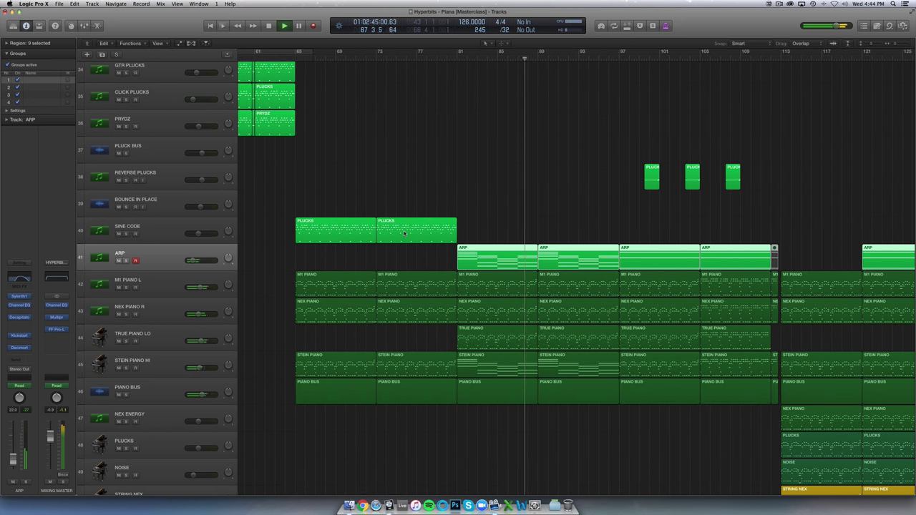
pyautogui.press('space')
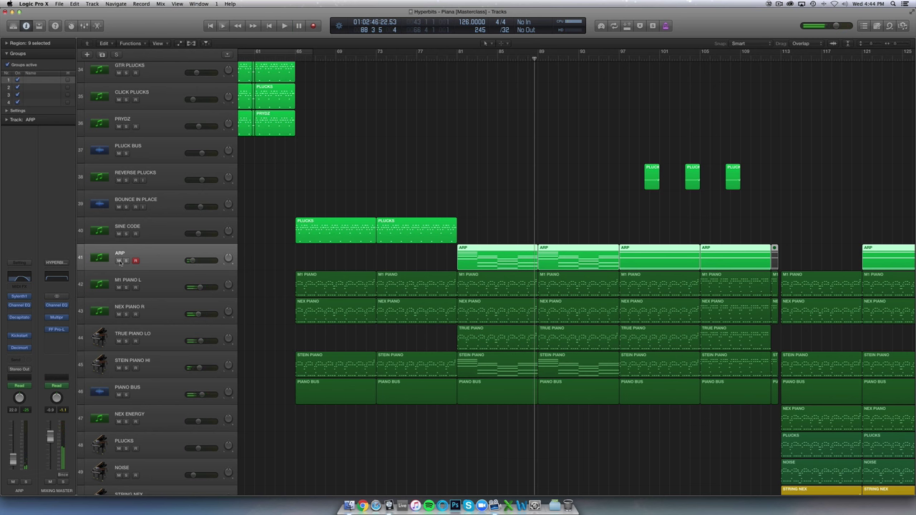
# - Resume the full mix from about bar 88, muting and unmuting the ARP track to compare, and stop around bar 93
pyautogui.press('space')
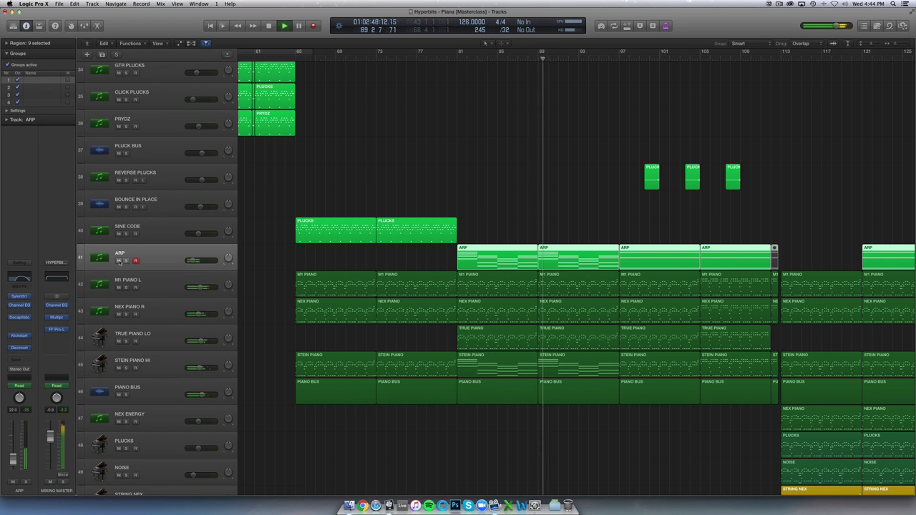
pyautogui.click(119, 261)
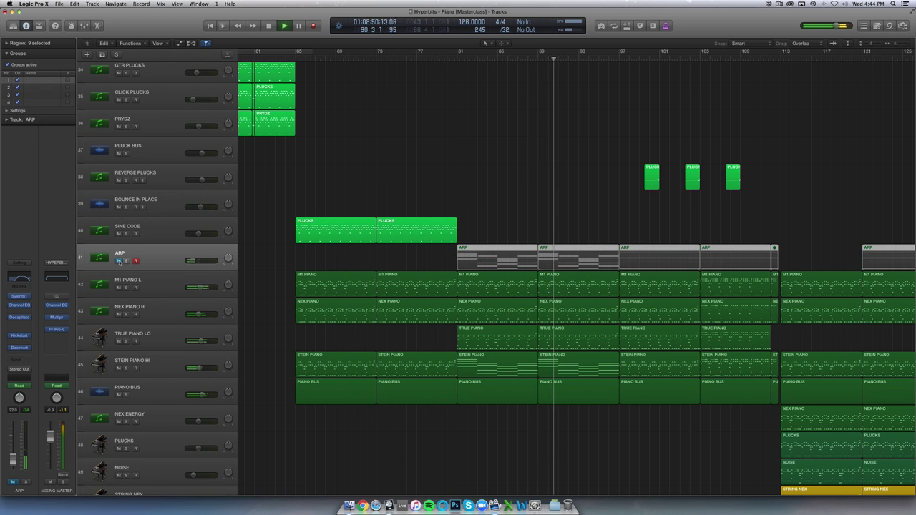
pyautogui.click(126, 261)
pyautogui.click(127, 261)
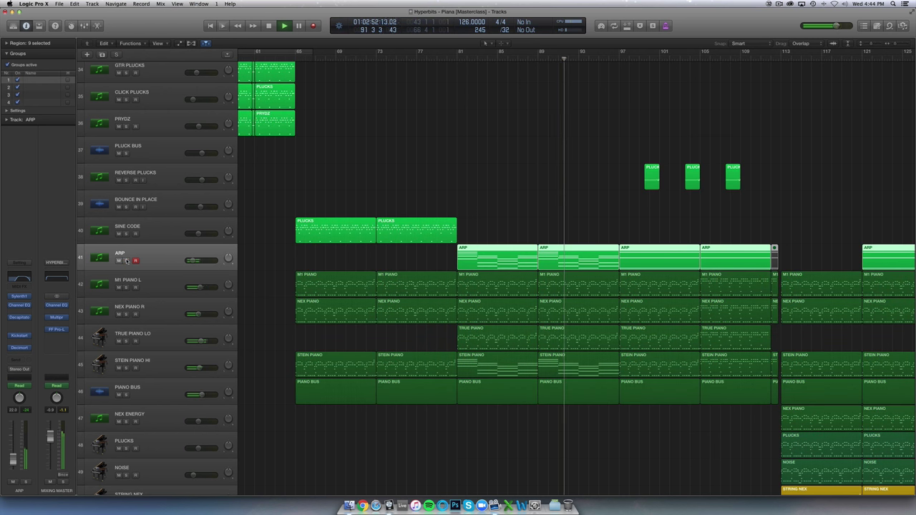
pyautogui.click(302, 266)
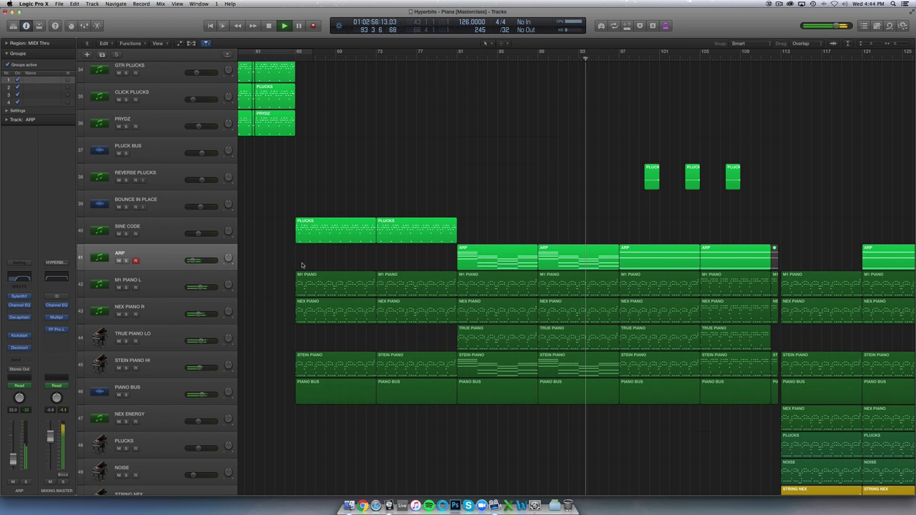
pyautogui.press('space')
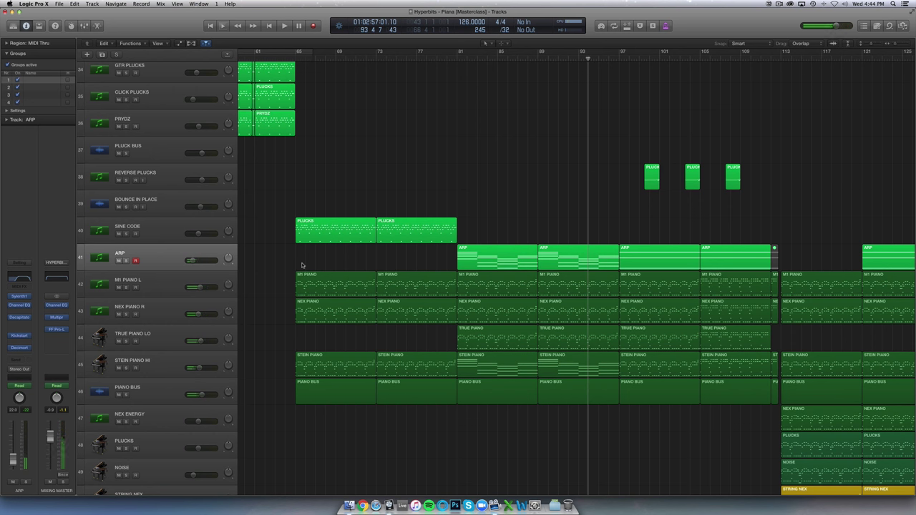
# - Select the M1 PIANO L track, and select all M1, NEX, TRUE and STEIN piano regions in the break from bar 65 up to bar 112
pyautogui.press('super+Up')
pyautogui.press('super+Up')
pyautogui.press('super+Left')
pyautogui.press('super+Left')
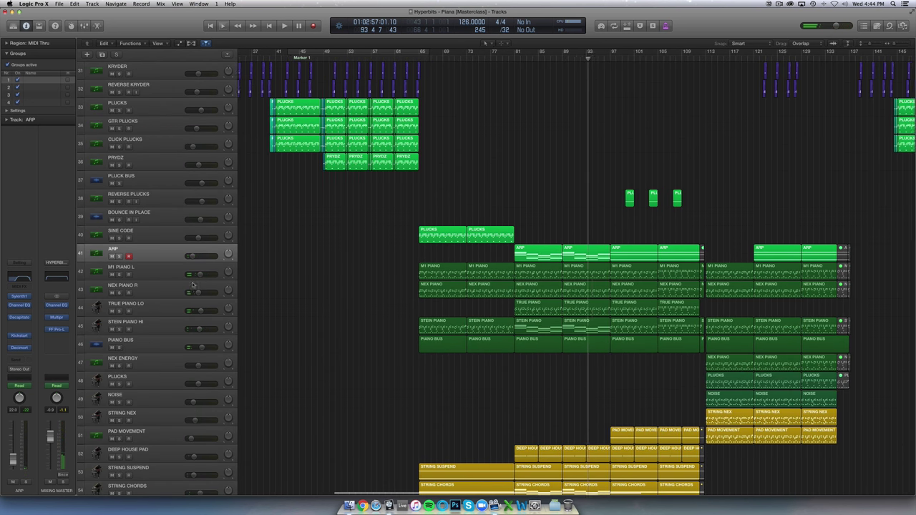
pyautogui.hscroll(-1, 204, 286)
pyautogui.click(172, 269)
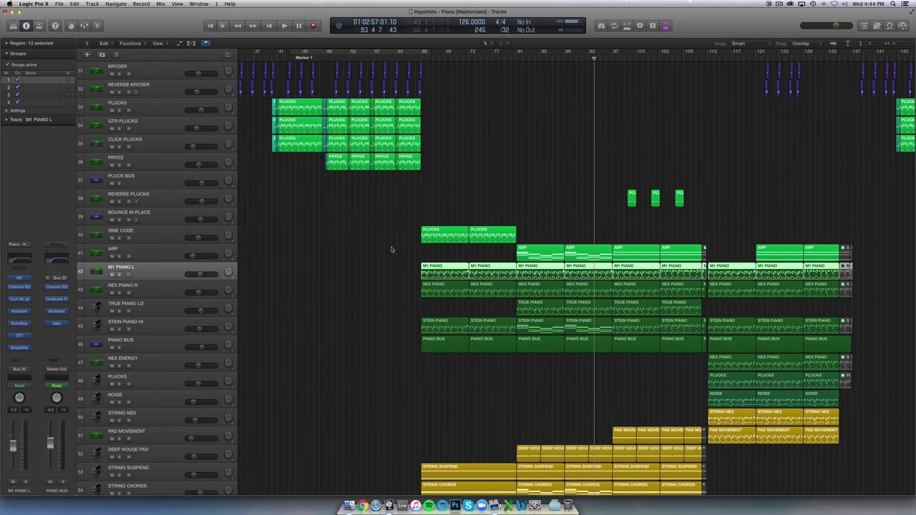
pyautogui.hscroll(5, 390, 249)
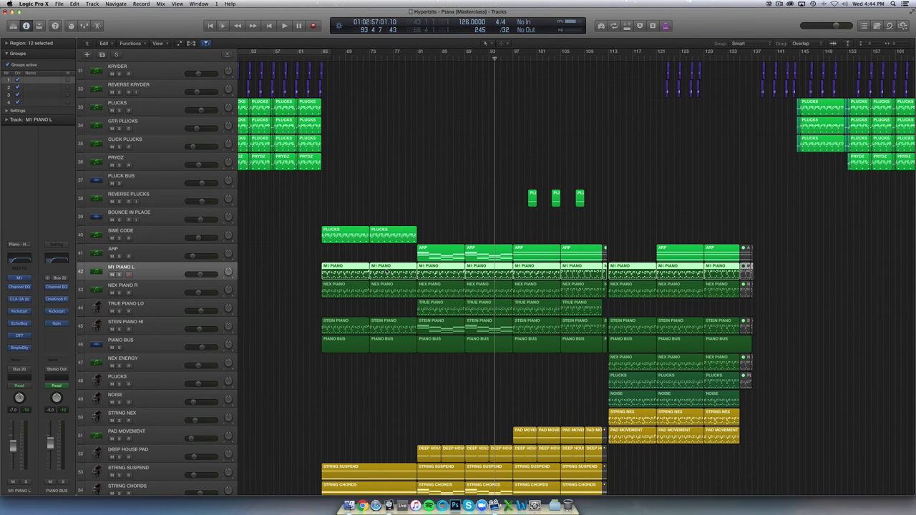
pyautogui.click(352, 317)
pyautogui.moveTo(585, 275); pyautogui.dragTo(584, 274)
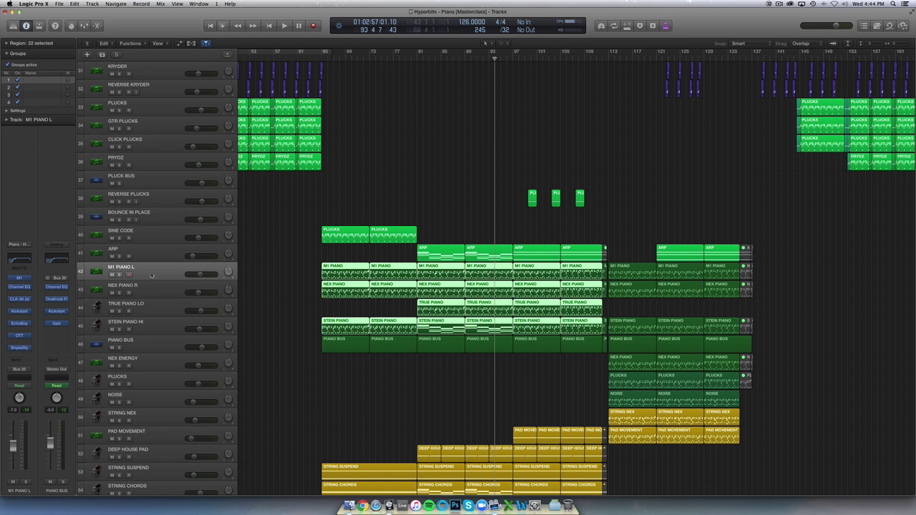
# - Open the instruments of the M1 PIANO L, NEX PIANO R, TRUE PIANO LO and STEIN PIANO HI tracks
pyautogui.click(155, 274)
pyautogui.click(20, 279)
pyautogui.press('Down')
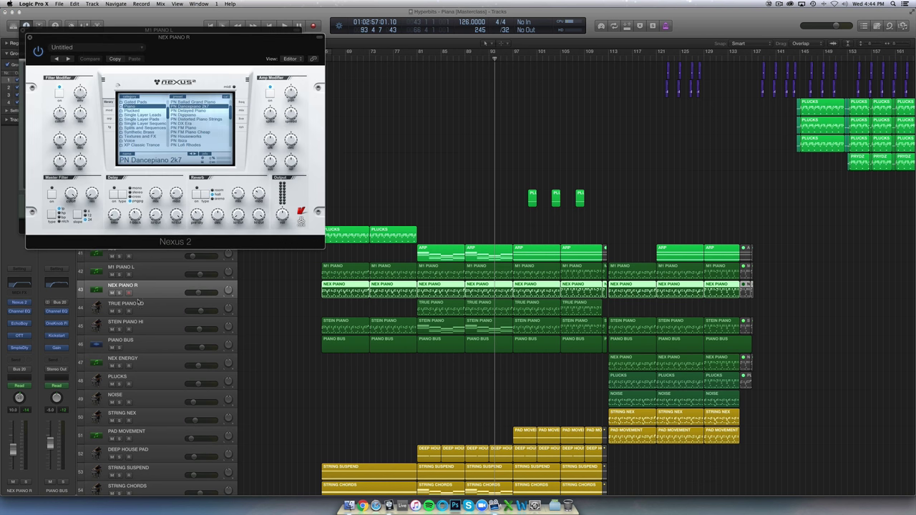
pyautogui.press('Down')
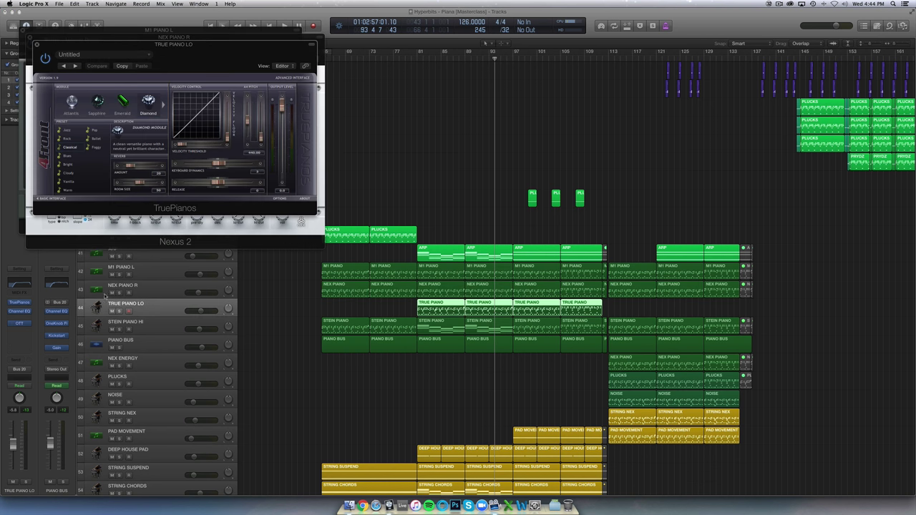
pyautogui.click(170, 326)
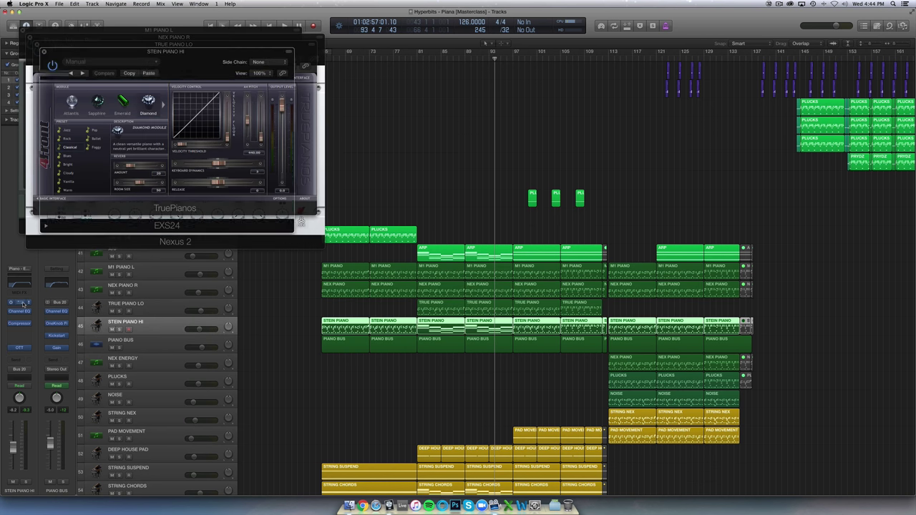
# - Close the EXS24, TruePianos, Nexus 2 and M1 instrument windows and select the M1 PIANO L track
pyautogui.click(44, 52)
pyautogui.click(36, 45)
pyautogui.click(29, 38)
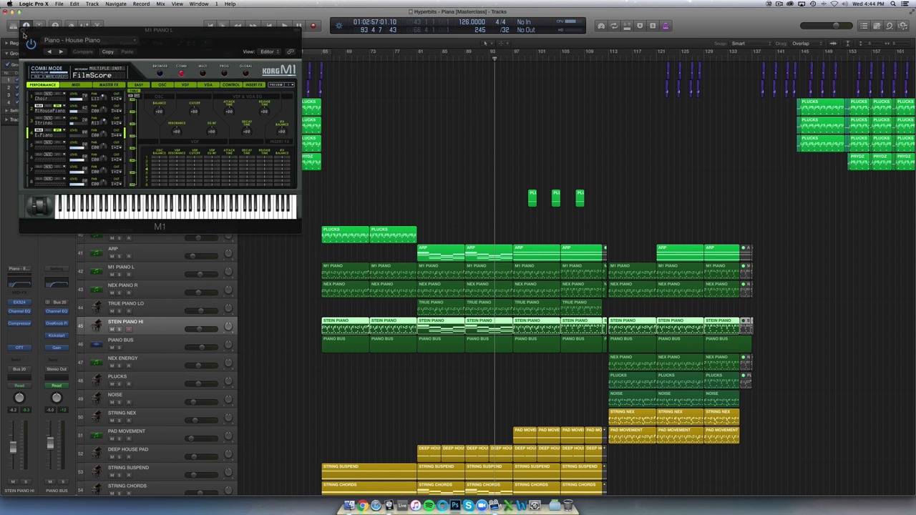
pyautogui.click(22, 32)
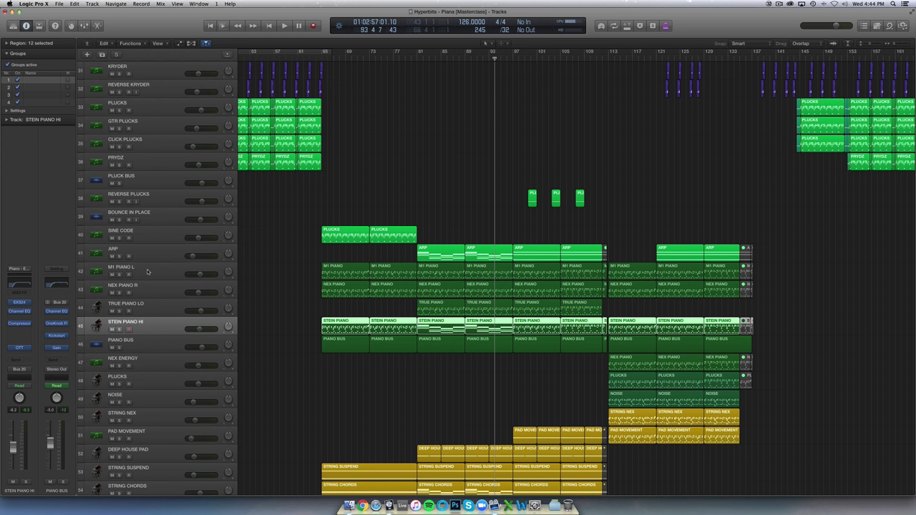
pyautogui.click(178, 278)
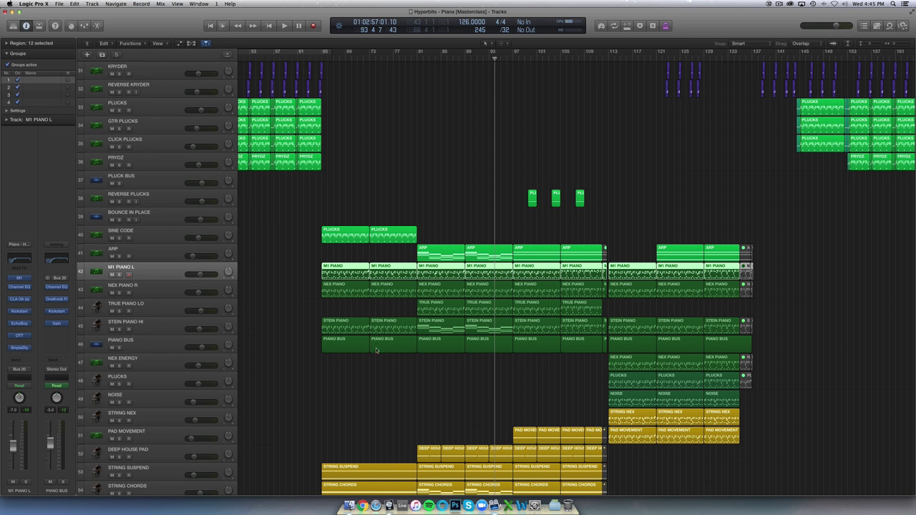
# - Select the PIANO BUS track and display track automation to view its Kickstart Mix curve across the break
pyautogui.press('super+Up')
pyautogui.press('super+Up')
pyautogui.press('super+Up')
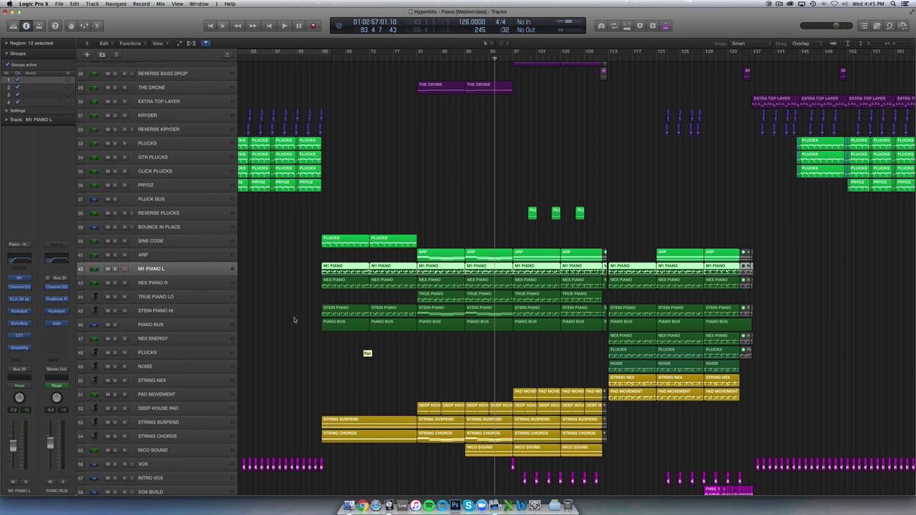
pyautogui.click(159, 325)
pyautogui.press('a')
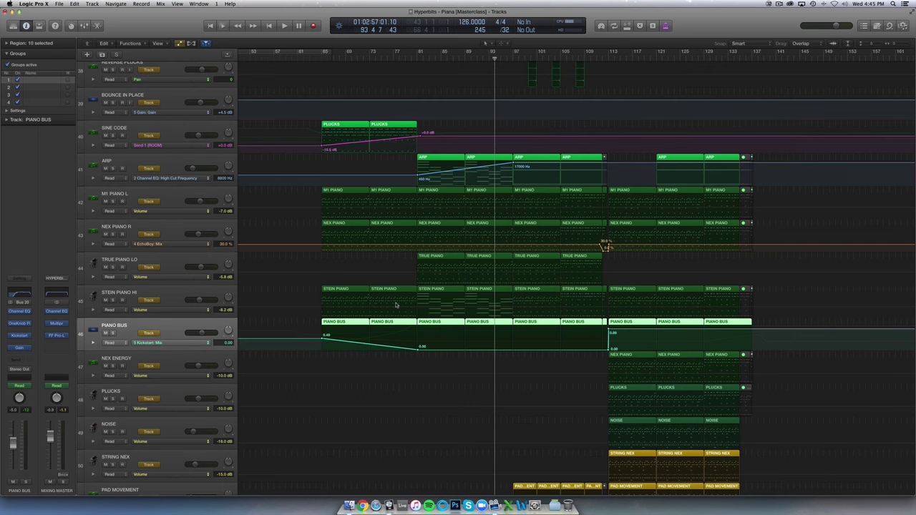
# - Solo the PIANO BUS and play the break's pianos from bar 65, viewing the Kickstart Mix automation up close
pyautogui.press('super+Down')
pyautogui.press('super+Down')
pyautogui.click(112, 330)
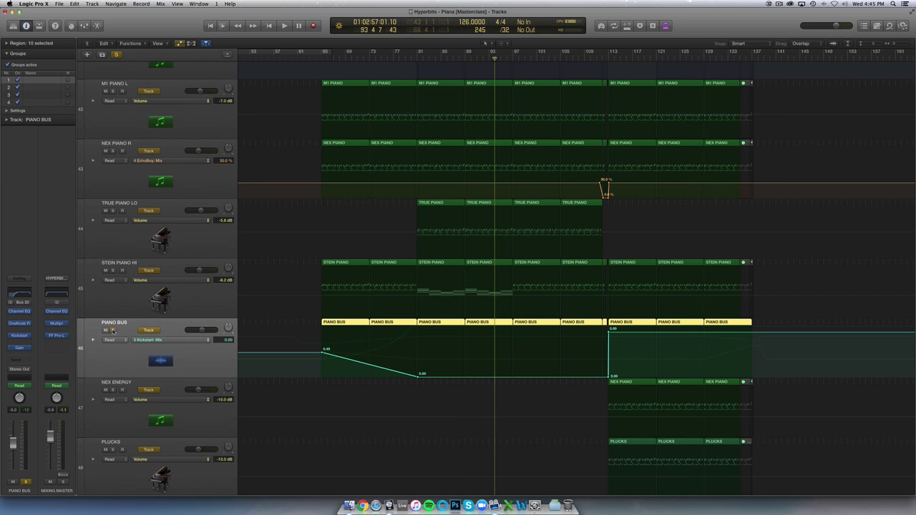
pyautogui.click(321, 58)
pyautogui.press('space')
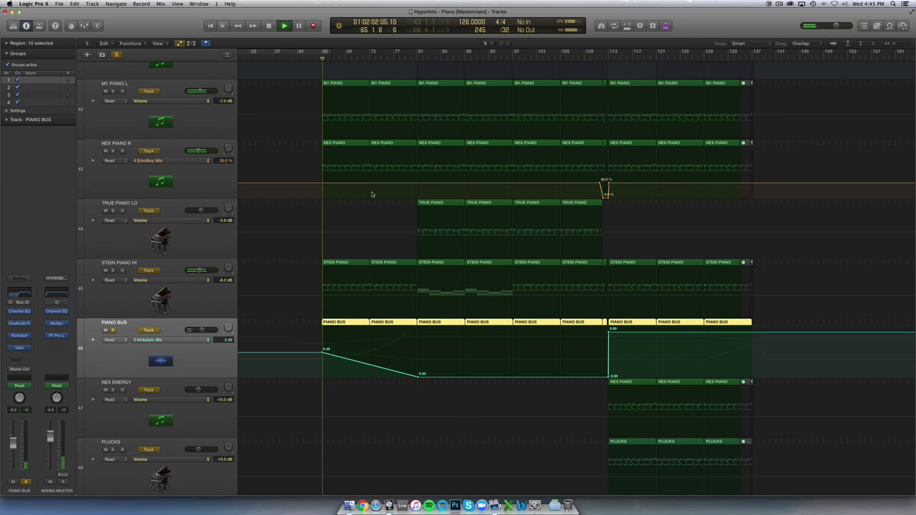
pyautogui.press('super+Right')
pyautogui.press('super+Right')
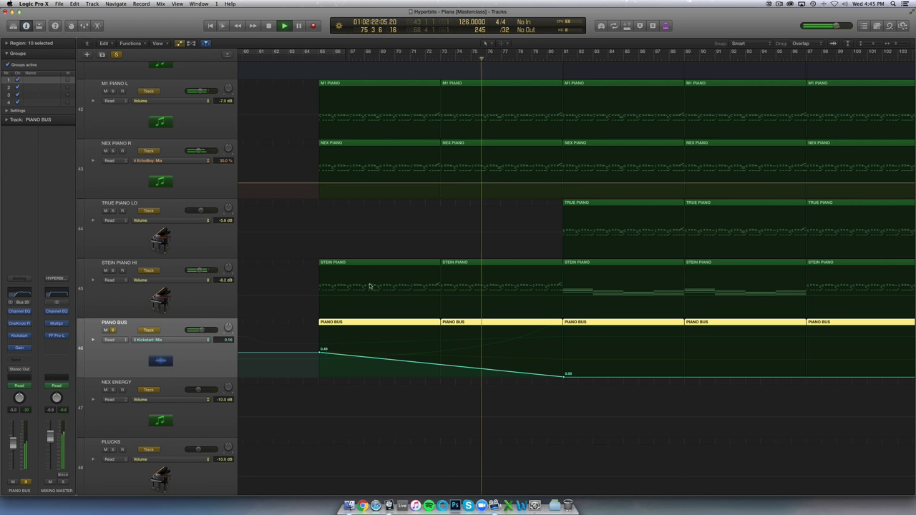
# - Unsolo the PIANO BUS while playback continues, hide the track automation, and follow the full mix towards bar 81
pyautogui.click(114, 331)
pyautogui.hscroll(3, 394, 229)
pyautogui.press('super+Up')
pyautogui.press('super+Up')
pyautogui.press('super+Up')
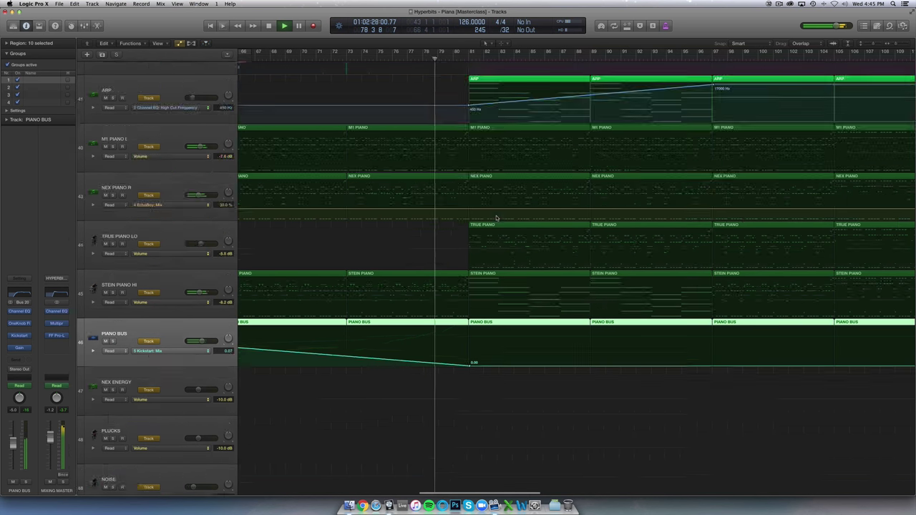
pyautogui.scroll(1, 497, 217)
pyautogui.hscroll(3, 497, 218)
pyautogui.hscroll(3, 497, 217)
pyautogui.hscroll(5, 496, 217)
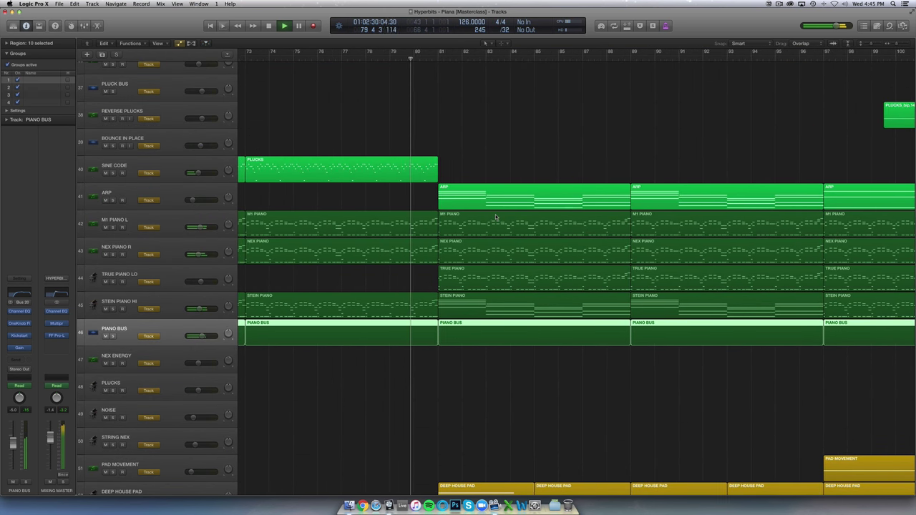
# - Solo the M1 PIANO L track after bar 81, stop around bar 84, and check the track's EchoBoy settings
pyautogui.hscroll(-2, 496, 217)
pyautogui.press('super+Right')
pyautogui.press('super+Right')
pyautogui.press('super+Right')
pyautogui.press('super+Right')
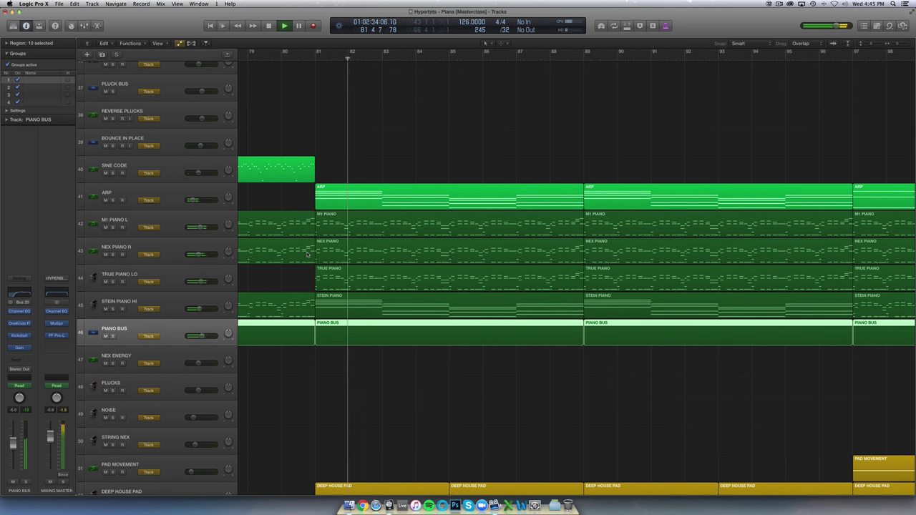
pyautogui.click(112, 227)
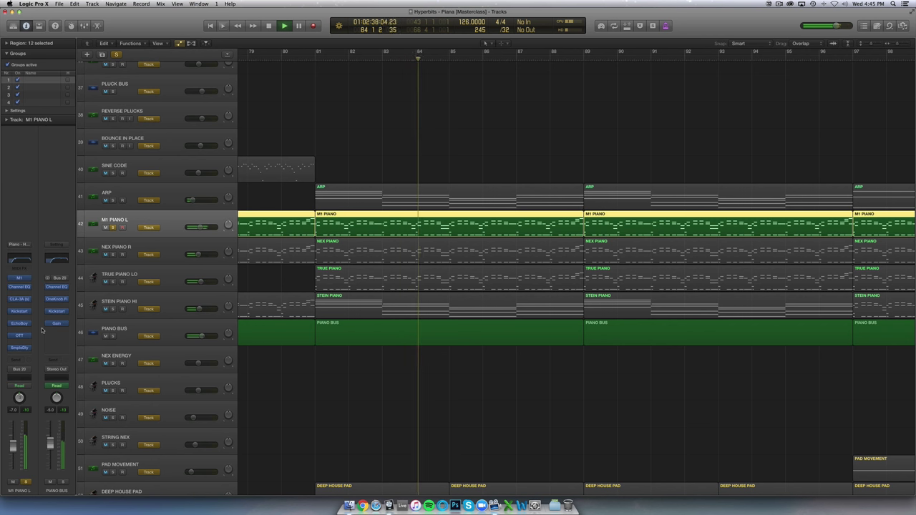
pyautogui.click(20, 323)
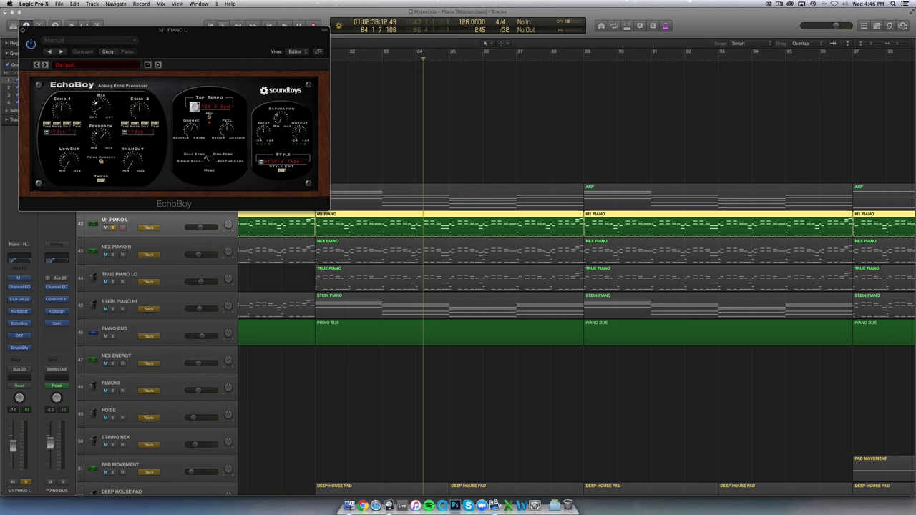
pyautogui.click(22, 30)
# - Solo only the NEX PIANO R track, play it from bar 81, and review its EchoBoy delay settings
pyautogui.click(116, 256)
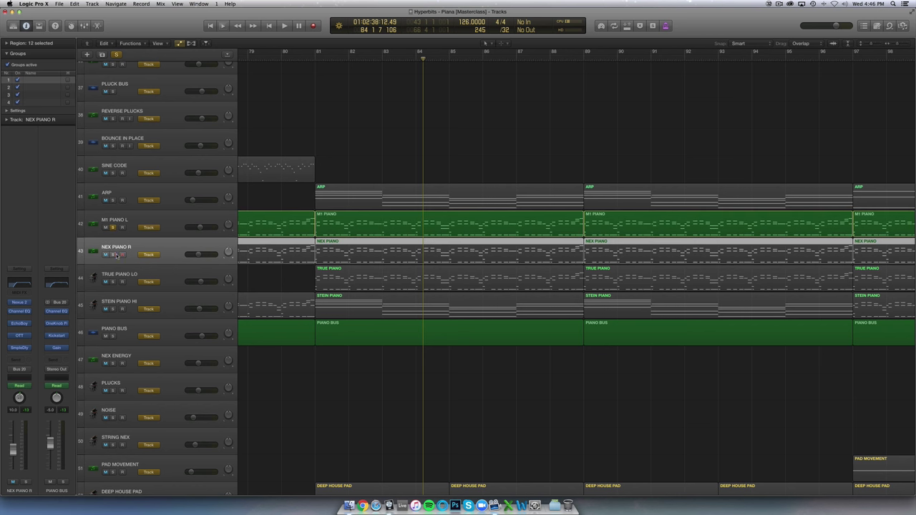
pyautogui.click(115, 255)
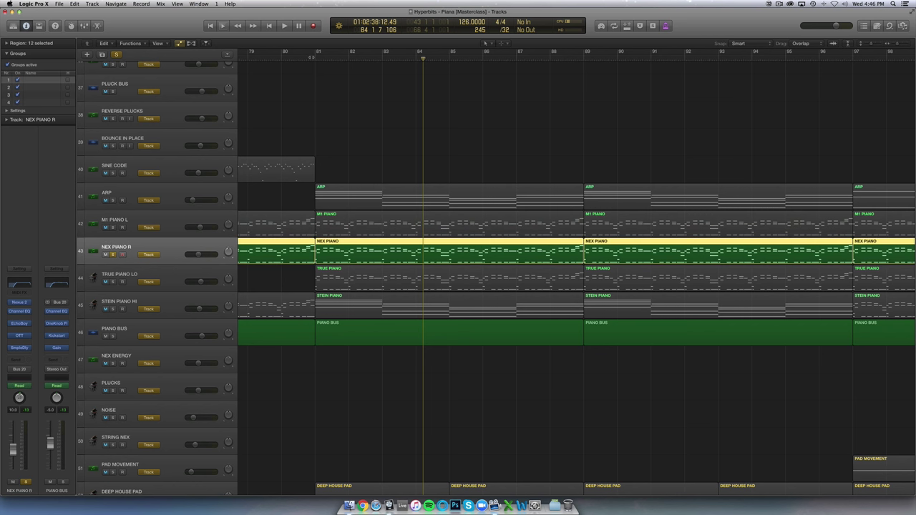
pyautogui.click(314, 57)
pyautogui.press('space')
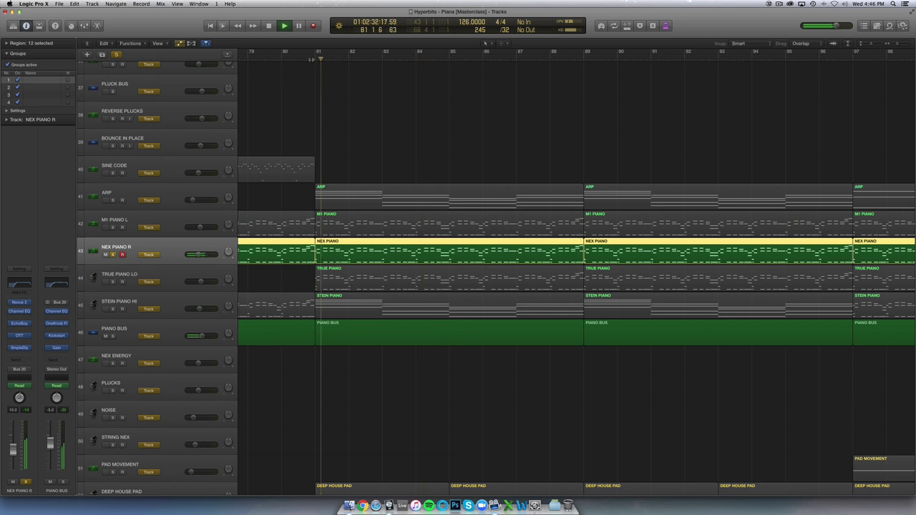
pyautogui.click(24, 327)
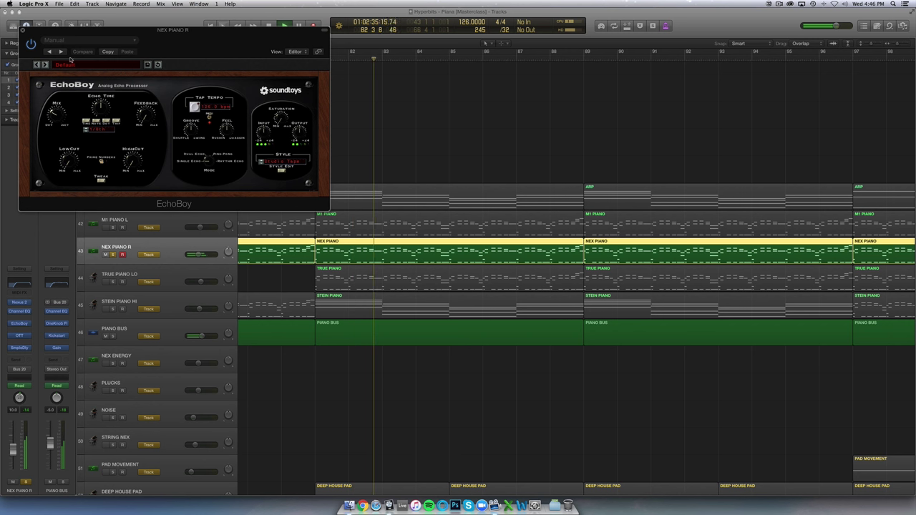
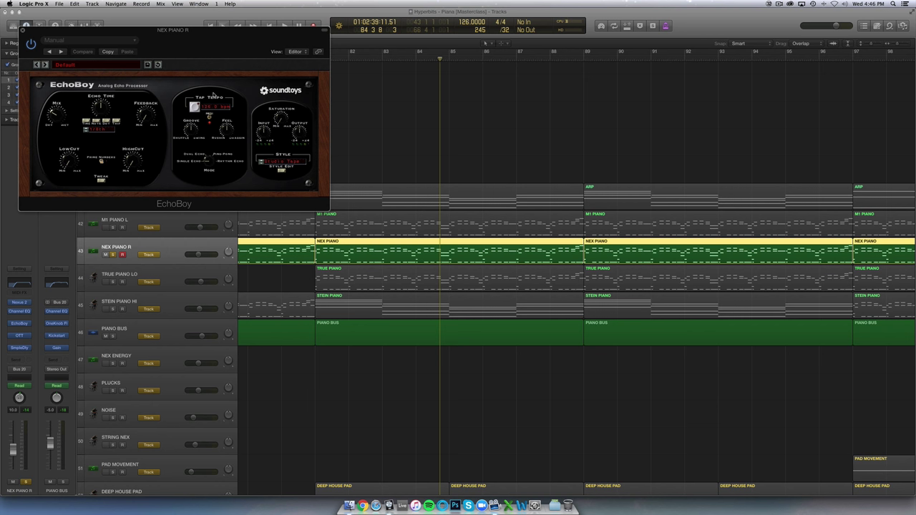
pyautogui.click(22, 31)
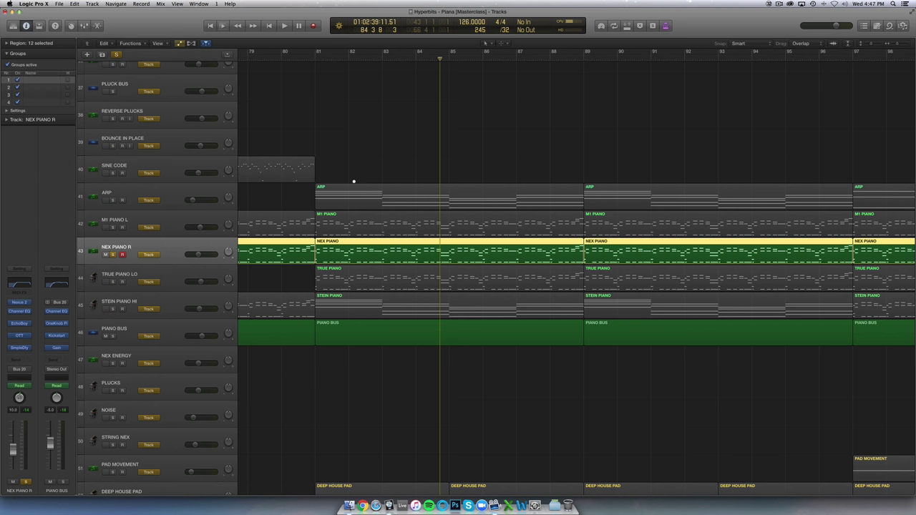
# - Solo only the M1 PIANO L track and review its OTT multiband compressor settings
pyautogui.press('super+Up')
pyautogui.click(114, 275)
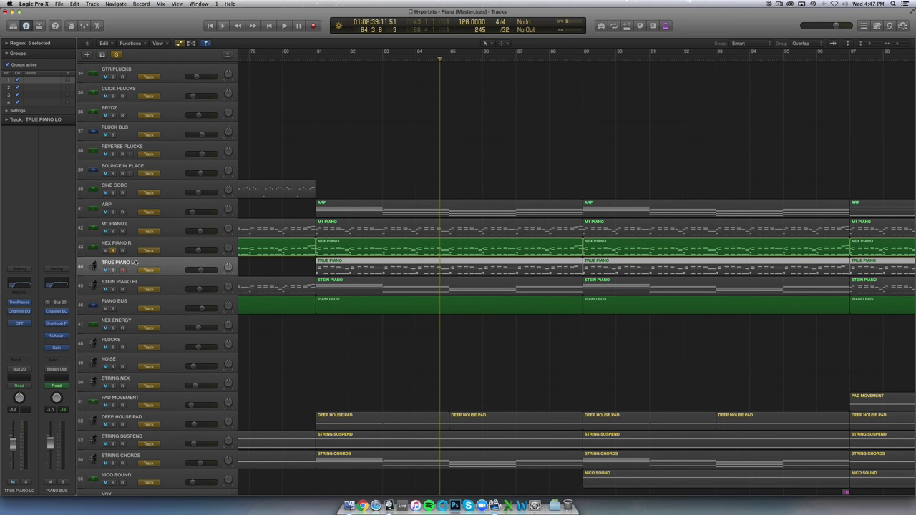
pyautogui.click(115, 228)
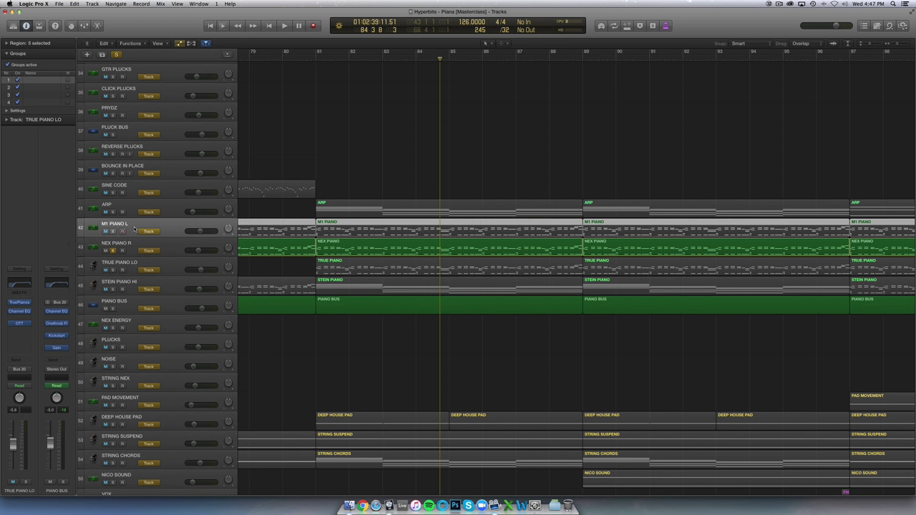
pyautogui.click(112, 231)
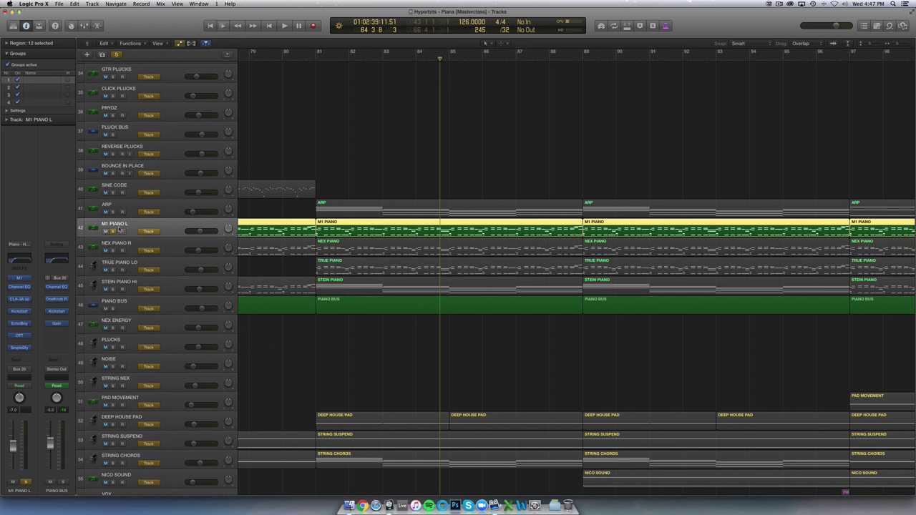
pyautogui.click(20, 335)
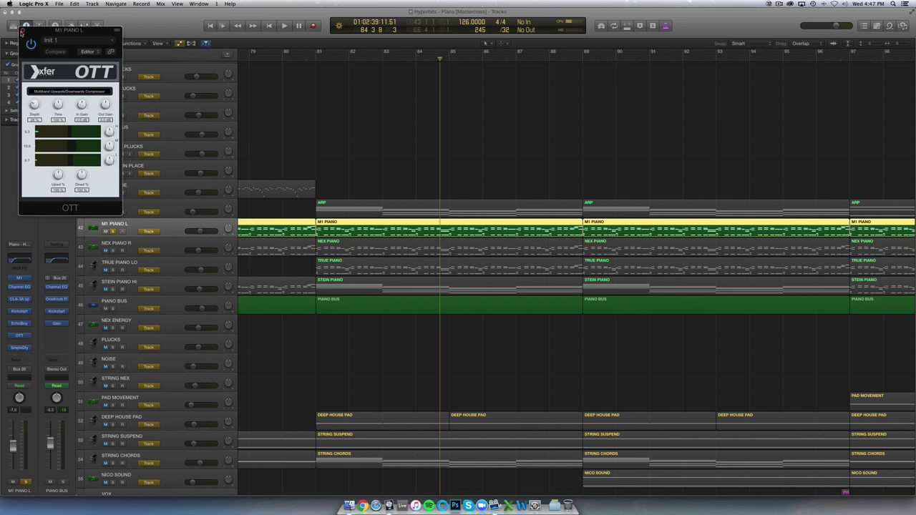
pyautogui.click(23, 31)
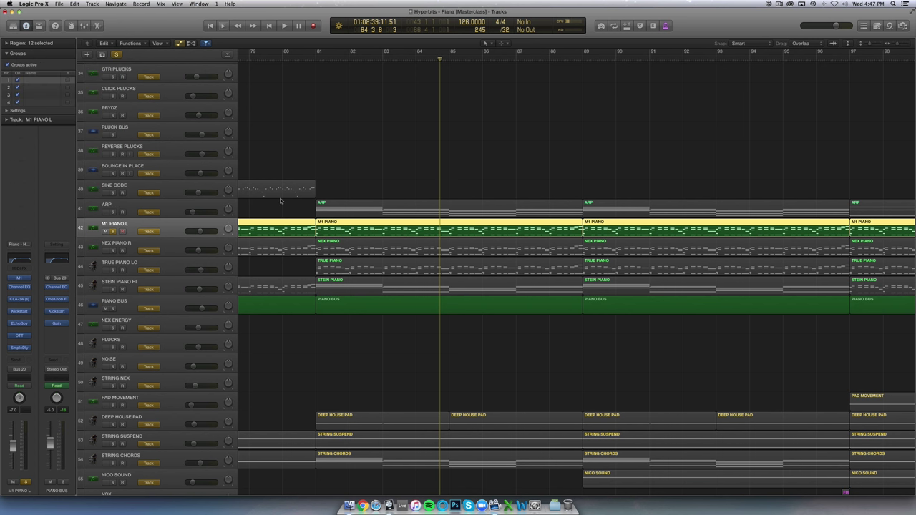
# - Clear the M1 PIANO L solo and bring the arrangement from the break through the drop into view
pyautogui.press('super+Left')
pyautogui.press('super+Left')
pyautogui.press('super+Left')
pyautogui.press('super+Left')
pyautogui.hscroll(3, 387, 190)
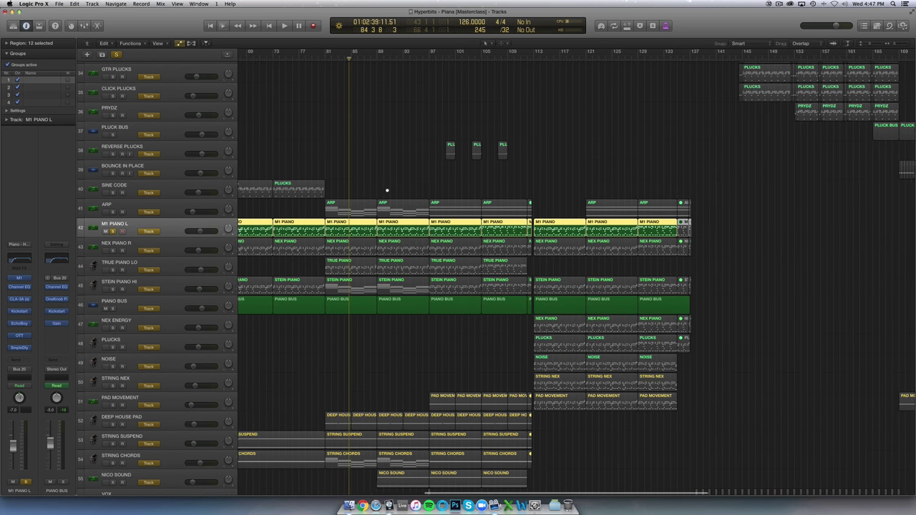
pyautogui.press('super+a')
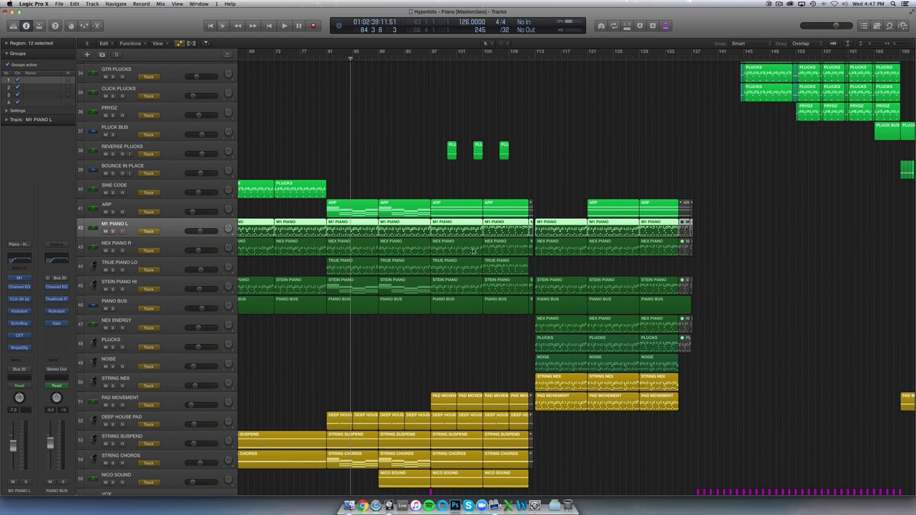
# - Deselect the piano regions and play the full mix from bar 113
pyautogui.hscroll(3, 473, 252)
pyautogui.click(492, 325)
pyautogui.click(485, 151)
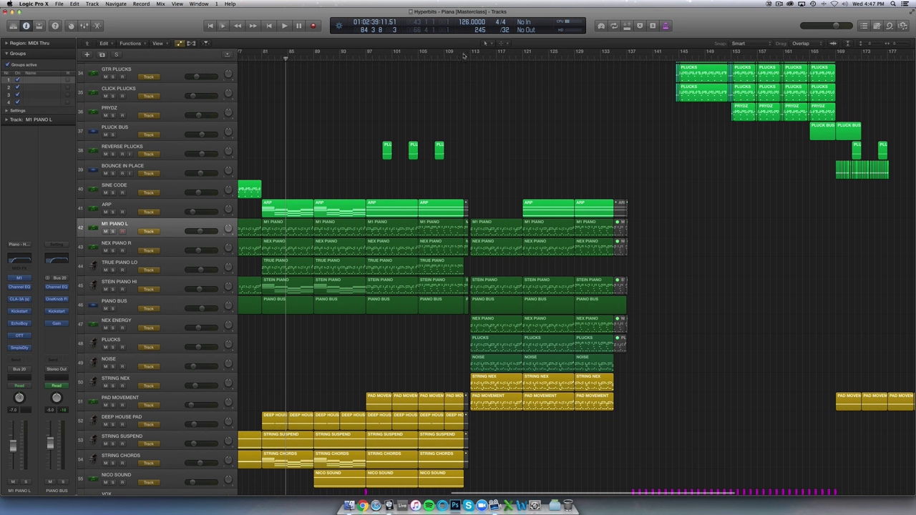
pyautogui.click(469, 56)
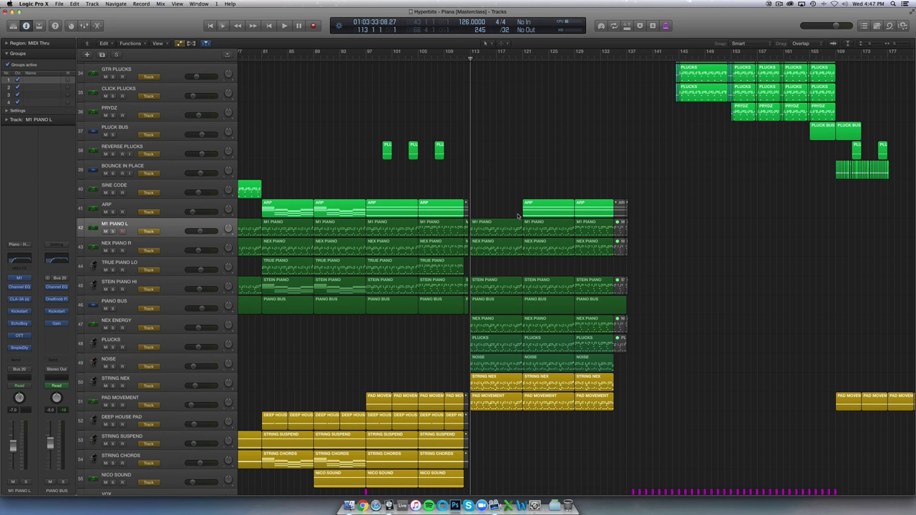
pyautogui.press('space')
pyautogui.press('super+Right')
pyautogui.press('super+Right')
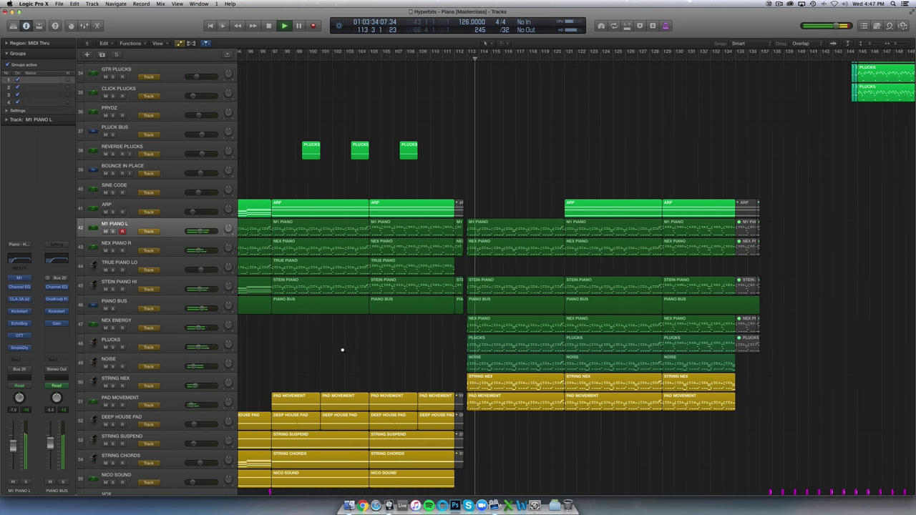
# - Solo the NEX ENERGY track during playback, select it, and stop around bar 117
pyautogui.click(113, 327)
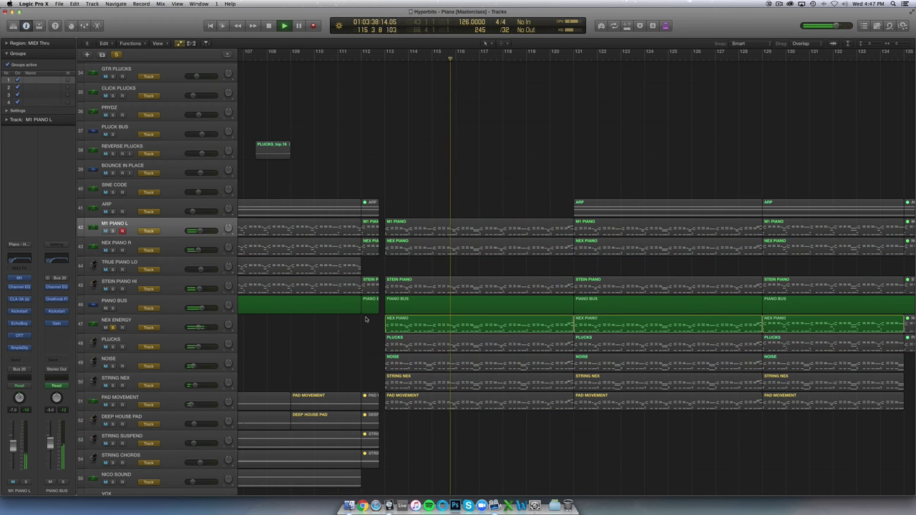
pyautogui.scroll(-2, 227, 313)
pyautogui.click(150, 292)
pyautogui.press('space')
pyautogui.press('super+Down')
pyautogui.press('super+Down')
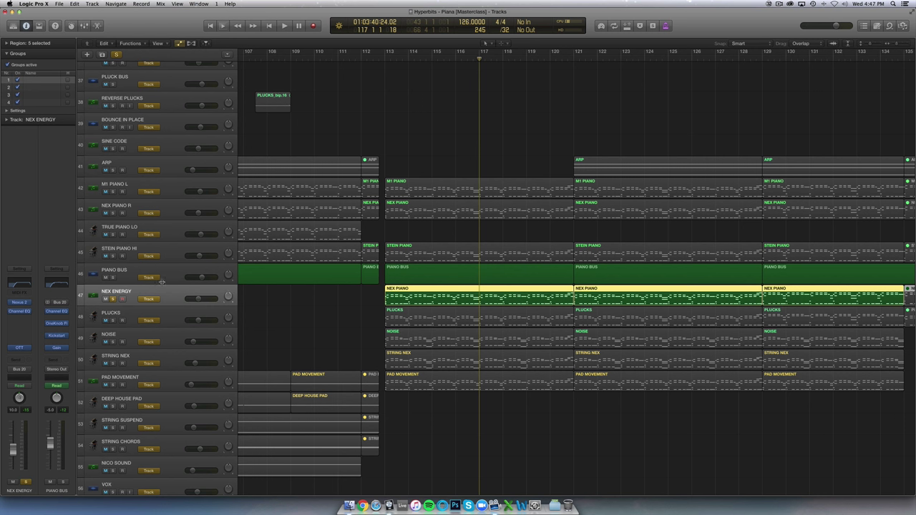
# - Resume from bar 117, auditioning the lower PLUCKS track in solo and with NEX ENERGY, followed by NOISE alone and with STRING NEX
pyautogui.click(113, 321)
pyautogui.press('space')
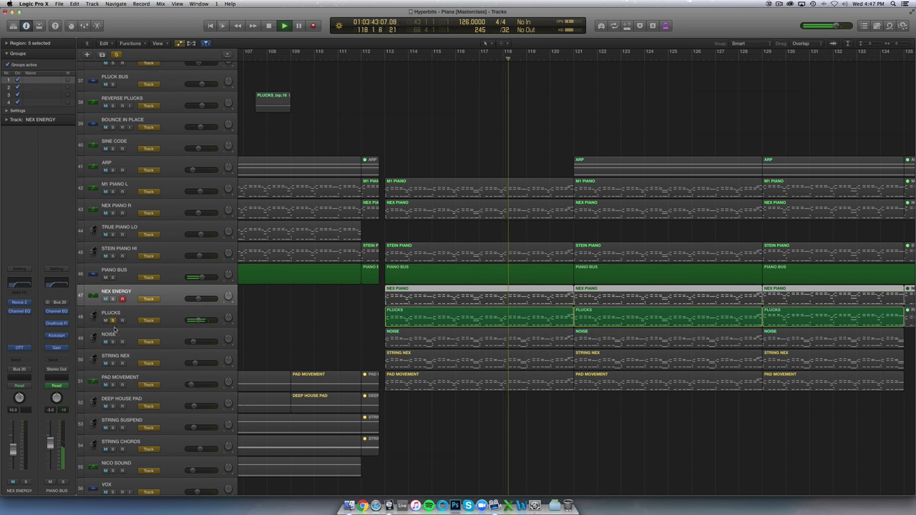
pyautogui.click(113, 298)
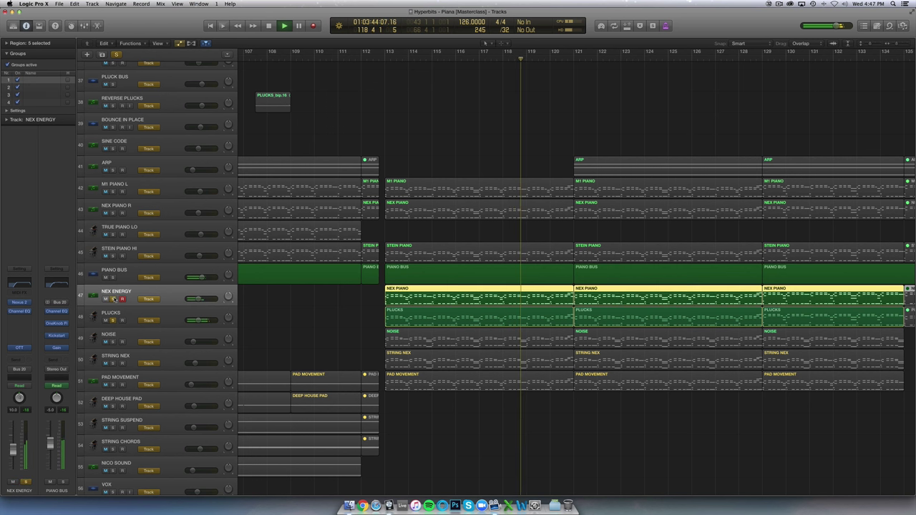
pyautogui.keyDown('alt'); pyautogui.click(113, 342); pyautogui.keyUp('alt')
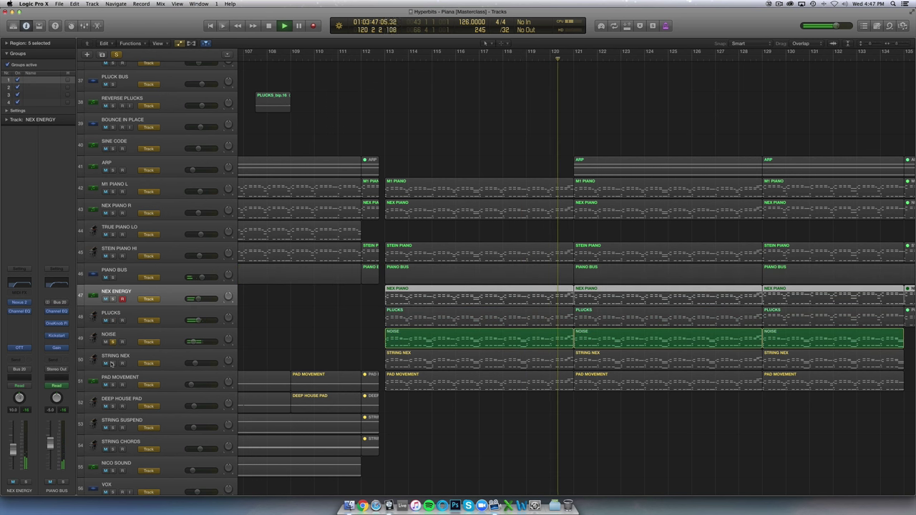
pyautogui.click(113, 362)
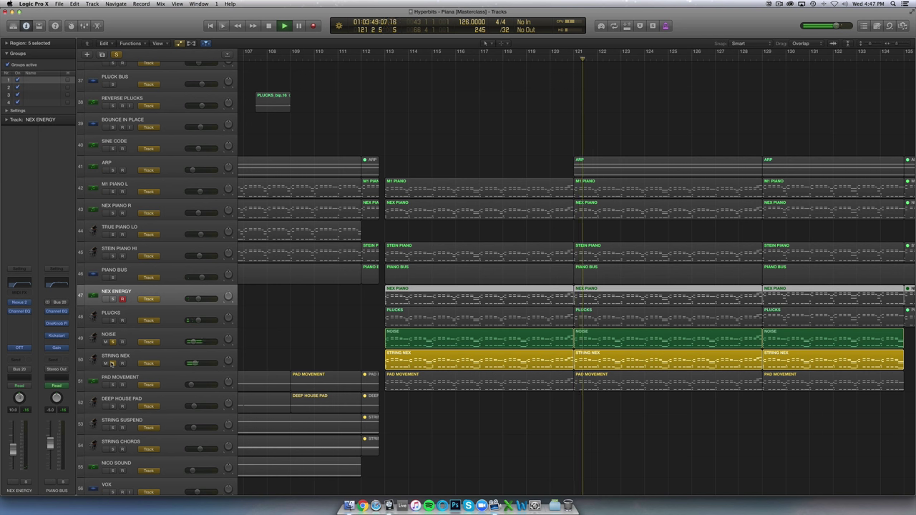
# - Clear the NOISE and STRING NEX solos to hear the full mix, and stop playback around bar 124
pyautogui.keyDown('alt'); pyautogui.click(111, 363); pyautogui.keyUp('alt')
pyautogui.click(421, 136)
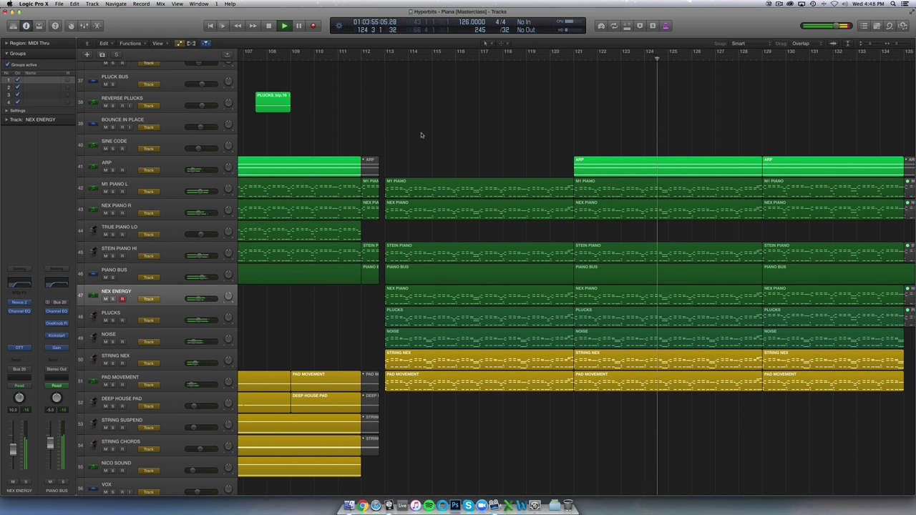
pyautogui.press('space')
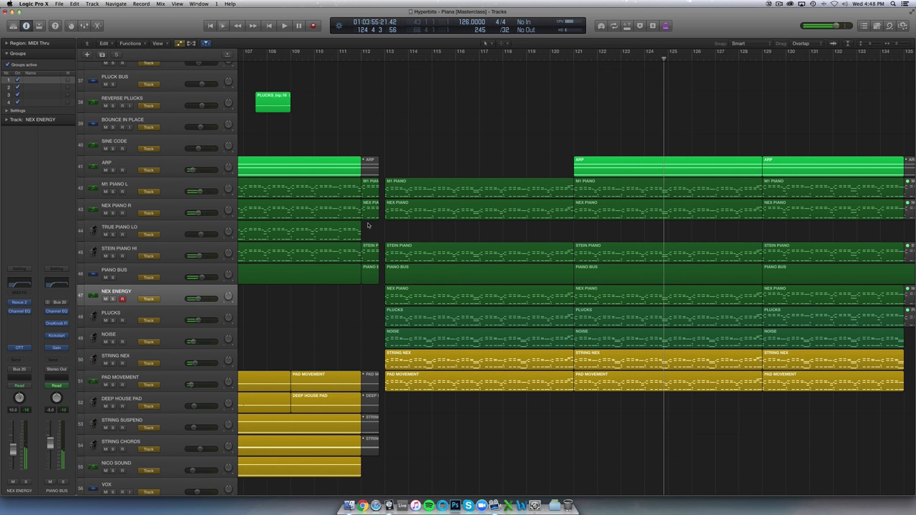
# - Select the regions of the NEX ENERGY track and the PLUCKS track below it from bar 113 to 121
pyautogui.moveTo(351, 323); pyautogui.dragTo(507, 294)
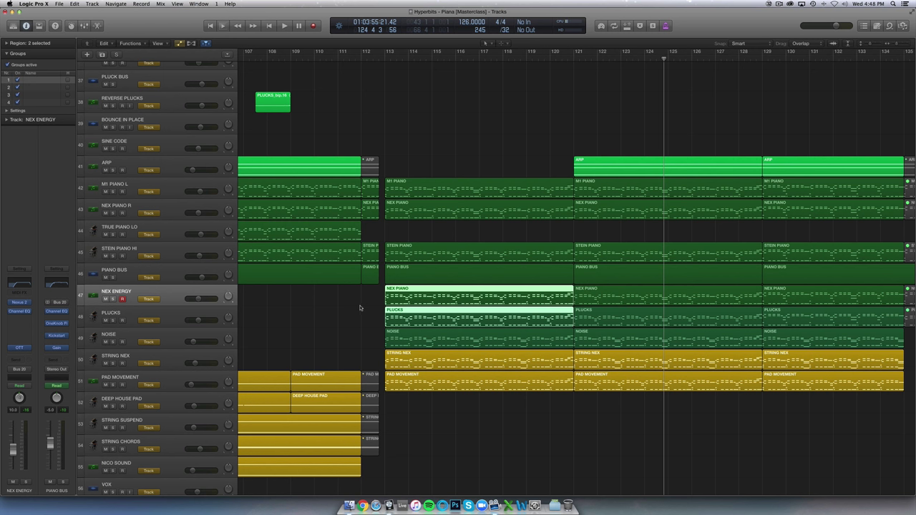
# - Deselect the regions, solo the tracks from M1 PIANO L through NOISE, and play them from bar 113
pyautogui.click(370, 337)
pyautogui.moveTo(113, 191); pyautogui.dragTo(116, 349)
pyautogui.click(382, 56)
pyautogui.press('space')
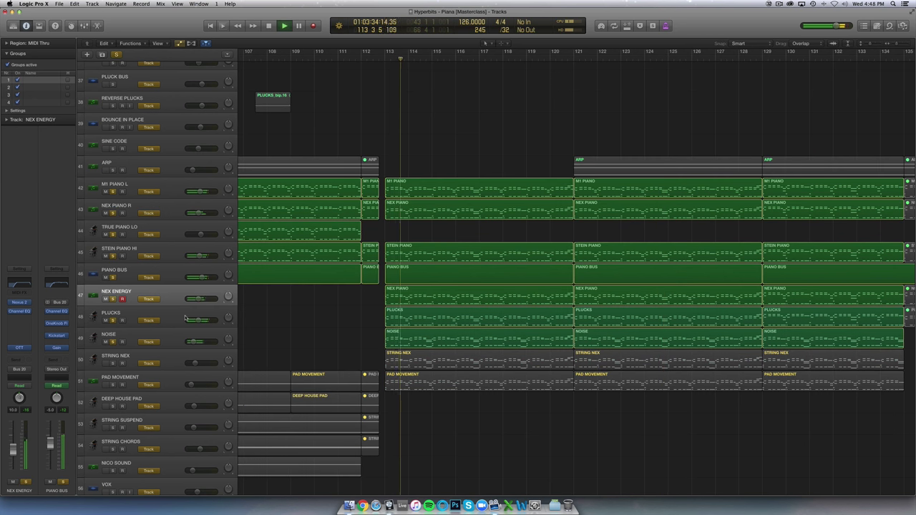
# - Clear the piano and layer solos to hear the full mix, and stop playback around bar 116
pyautogui.click(112, 299)
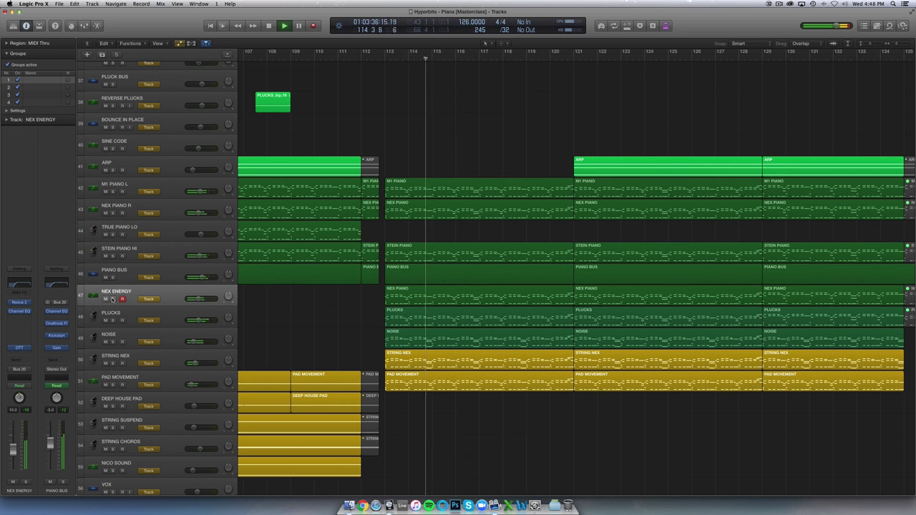
pyautogui.hscroll(2, 334, 271)
pyautogui.hscroll(-1, 336, 281)
pyautogui.press('super+Up')
pyautogui.press('super+Up')
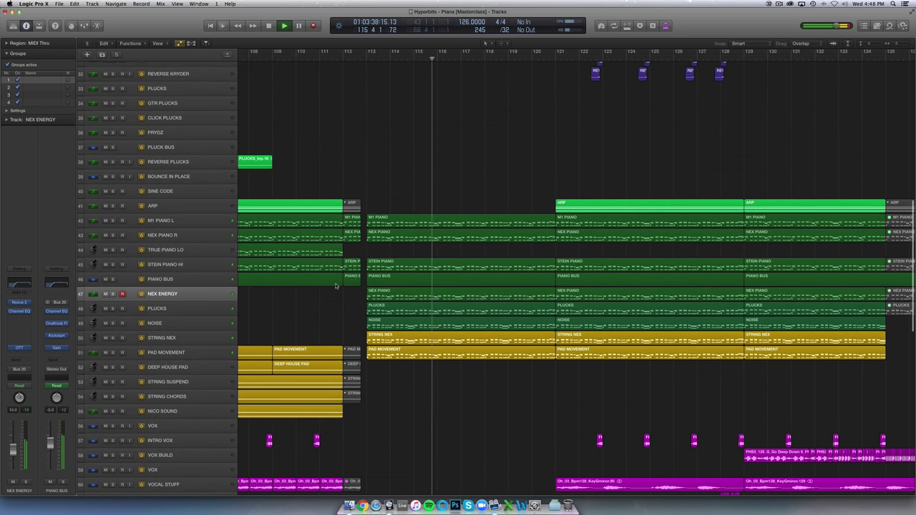
pyautogui.hscroll(-2, 335, 285)
pyautogui.press('space')
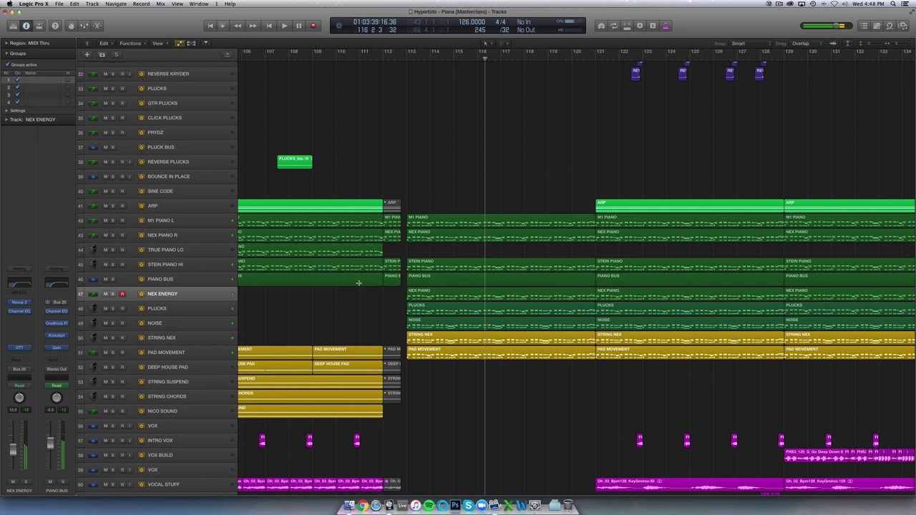
# - Select the STRING NEX track and audition it in solo from bar 113
pyautogui.press('super+Left')
pyautogui.press('super+Left')
pyautogui.press('super+Left')
pyautogui.press('super+Left')
pyautogui.hscroll(-5, 359, 285)
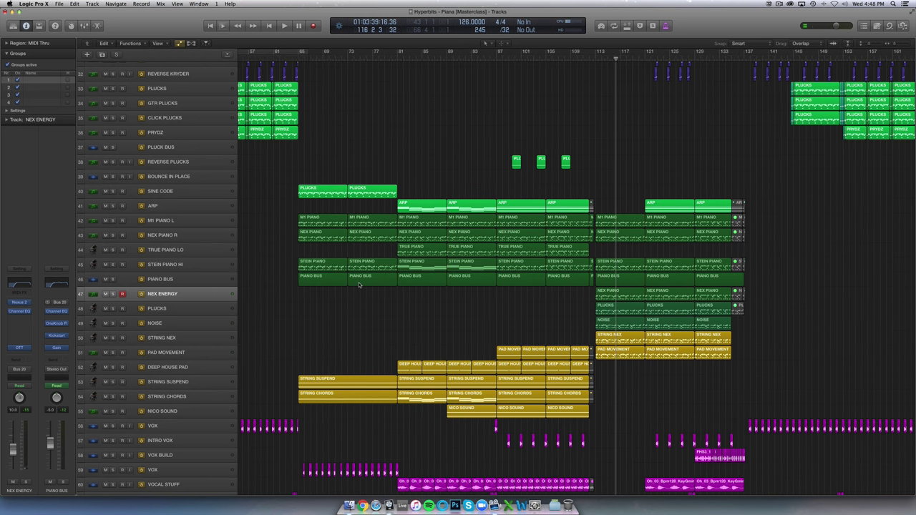
pyautogui.click(172, 341)
pyautogui.click(112, 337)
pyautogui.click(596, 57)
pyautogui.press('super+Down')
pyautogui.press('super+Down')
pyautogui.press('space')
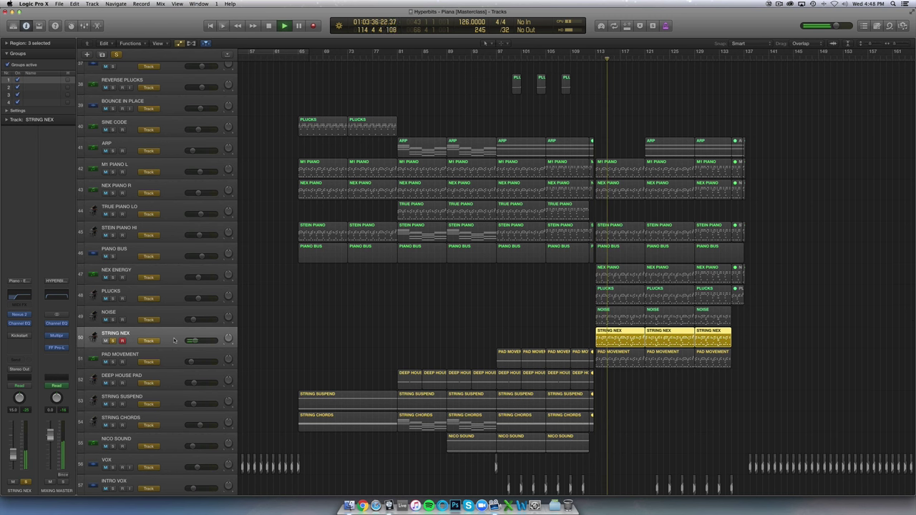
# - Switch the solo to PAD MOVEMENT, display the track automation, and stop playback around bar 118
pyautogui.click(112, 362)
pyautogui.click(112, 362)
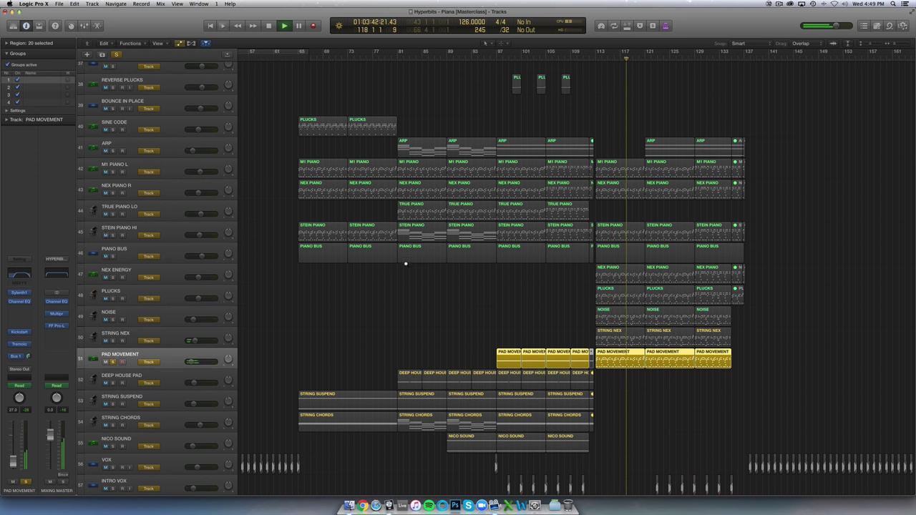
pyautogui.press('a')
pyautogui.press('space')
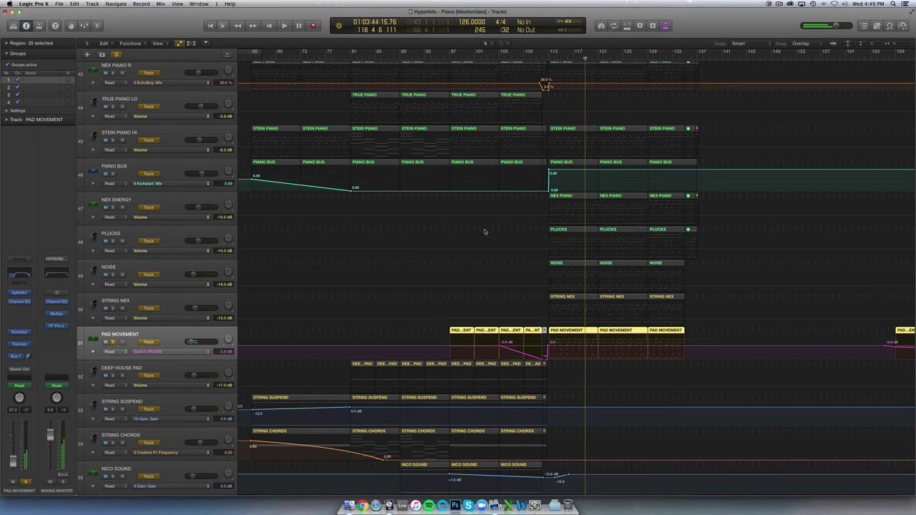
# - Audition the soloed PAD MOVEMENT from bar 97 to around bar 100
pyautogui.click(449, 59)
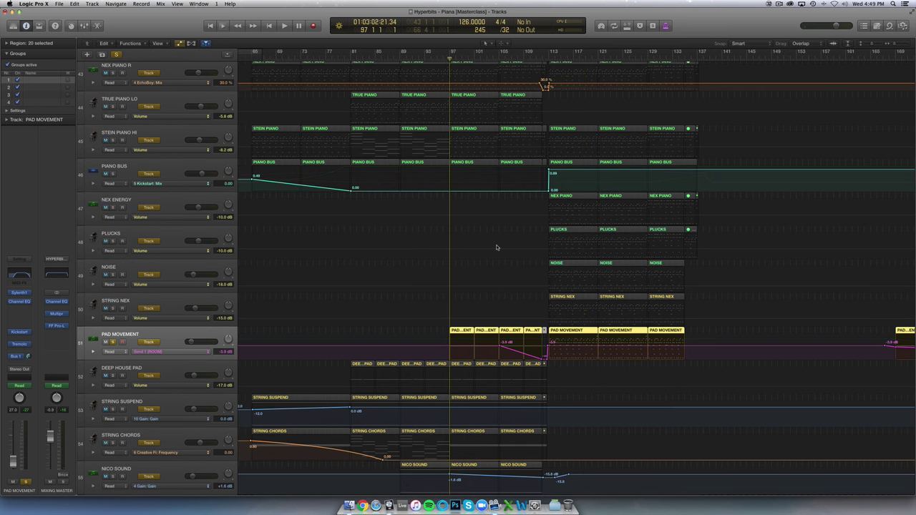
pyautogui.press('space')
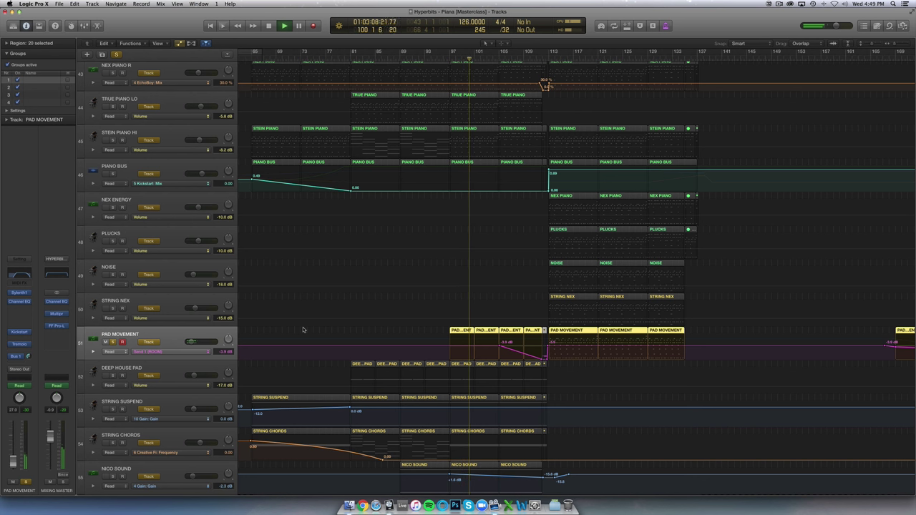
pyautogui.press('space')
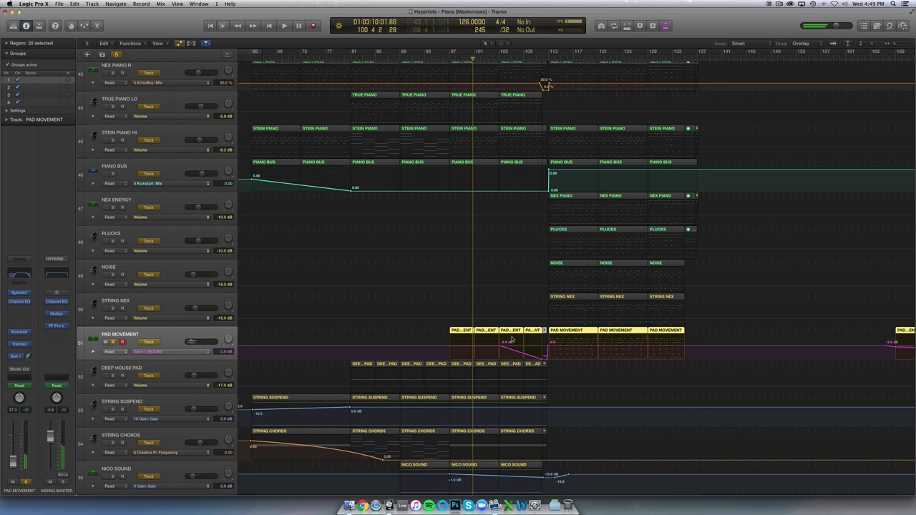
# - Play PAD MOVEMENT from bar 113, clear its solo to hear the full mix, and hide the track automation
pyautogui.click(548, 56)
pyautogui.press('space')
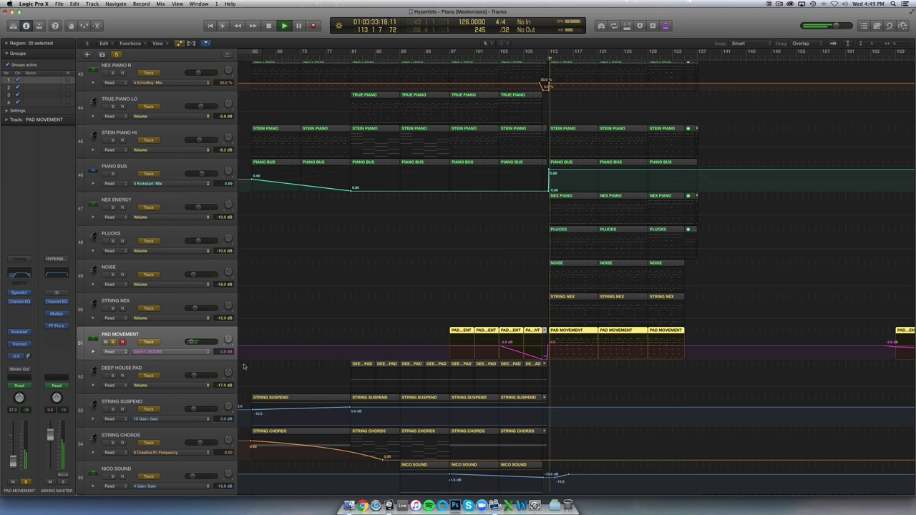
pyautogui.click(113, 343)
pyautogui.press('super+Right')
pyautogui.press('super+Right')
pyautogui.press('super+Right')
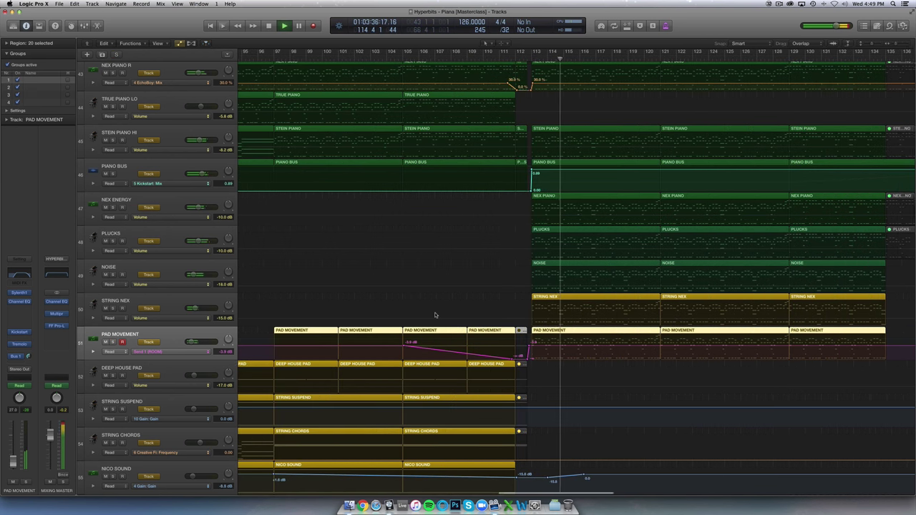
pyautogui.press('super+Left')
pyautogui.press('super+Left')
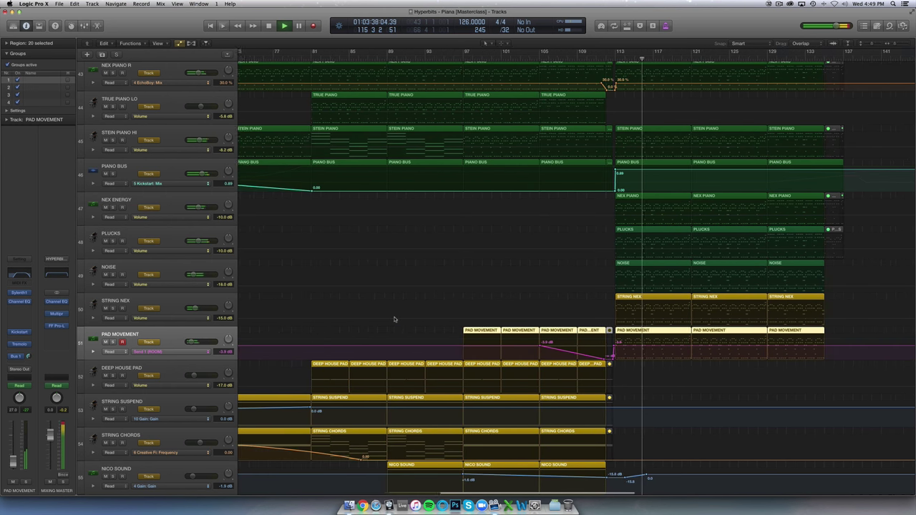
pyautogui.press('super+Up')
pyautogui.press('super+Up')
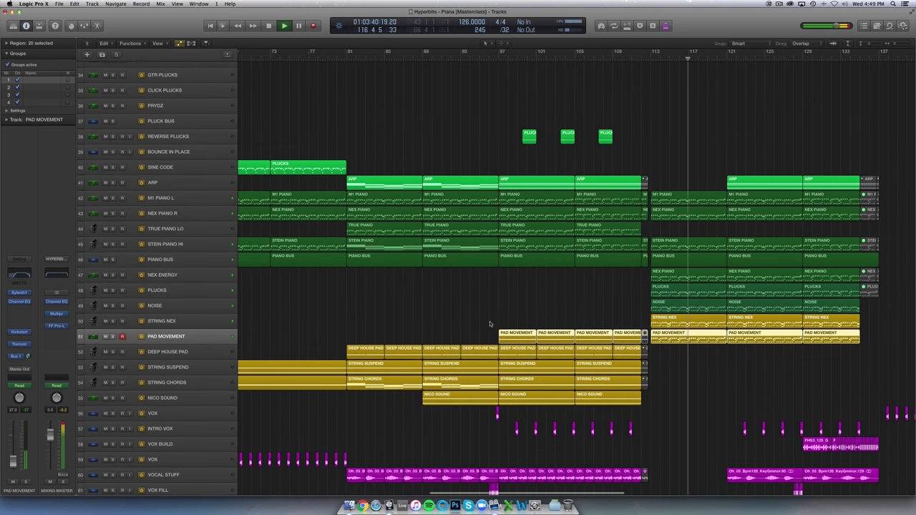
pyautogui.press('super+Left')
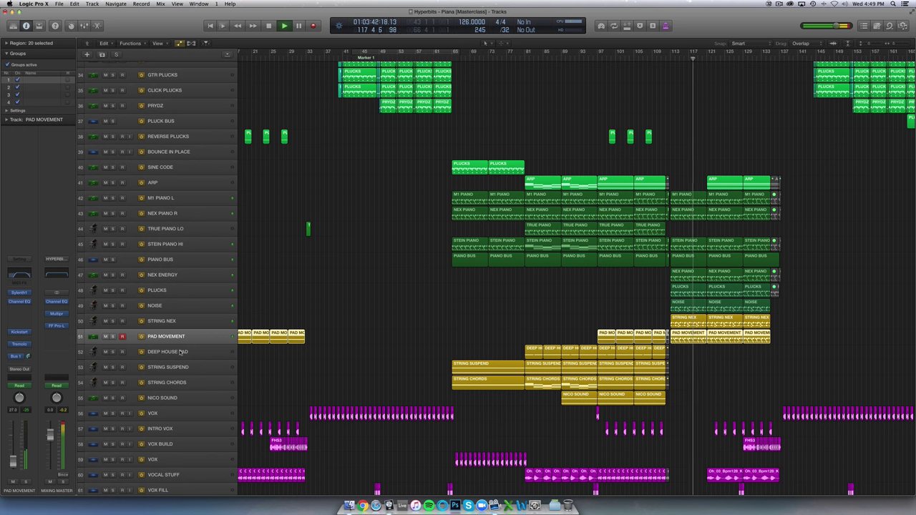
# - Inspect PAD MOVEMENT's Sylenth1 instrument, close it, and stop playback around bar 120
pyautogui.click(19, 292)
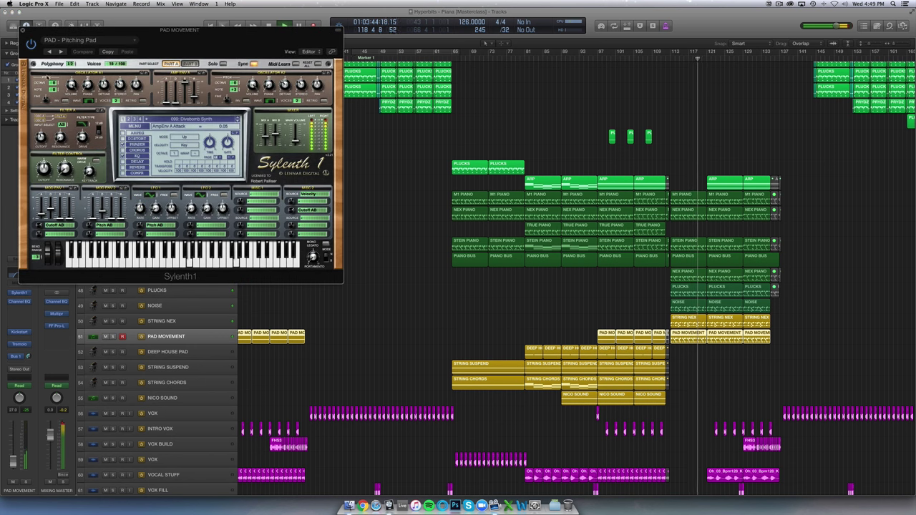
pyautogui.click(22, 30)
pyautogui.hscroll(2, 342, 233)
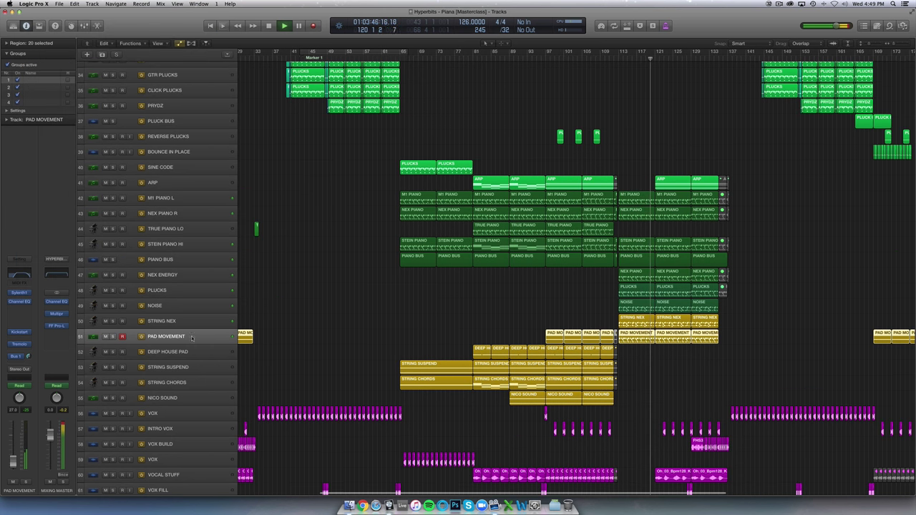
pyautogui.press('space')
# - Solo the DEEP HOUSE PAD track, open its Nexus 2 instrument, and play it from bar 81
pyautogui.click(126, 350)
pyautogui.click(473, 63)
pyautogui.click(112, 351)
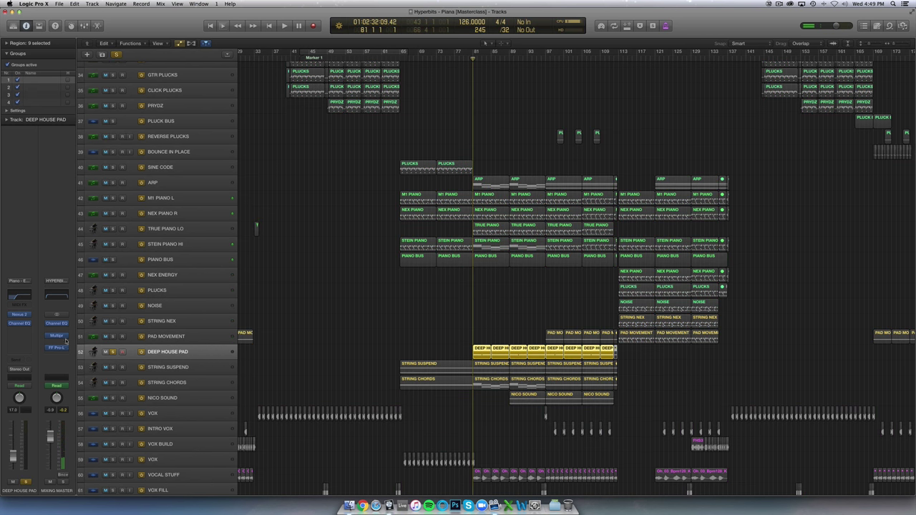
pyautogui.click(21, 314)
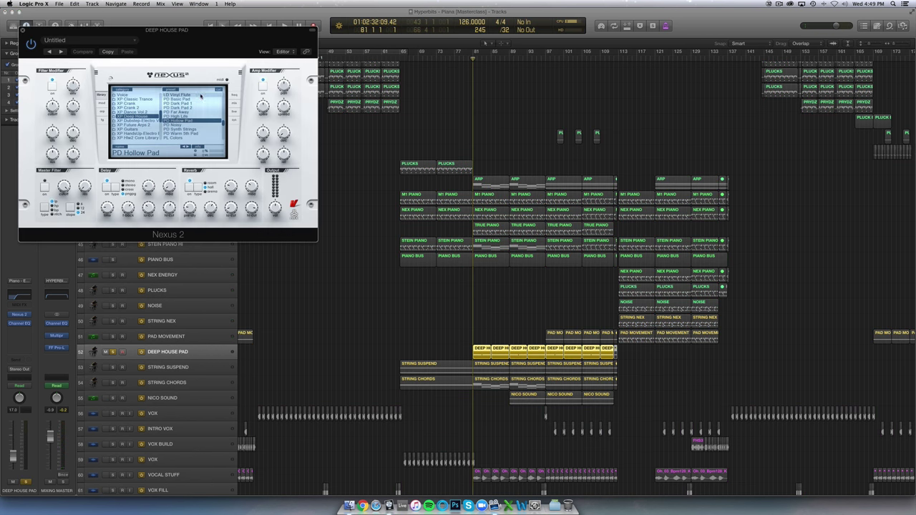
pyautogui.press('space')
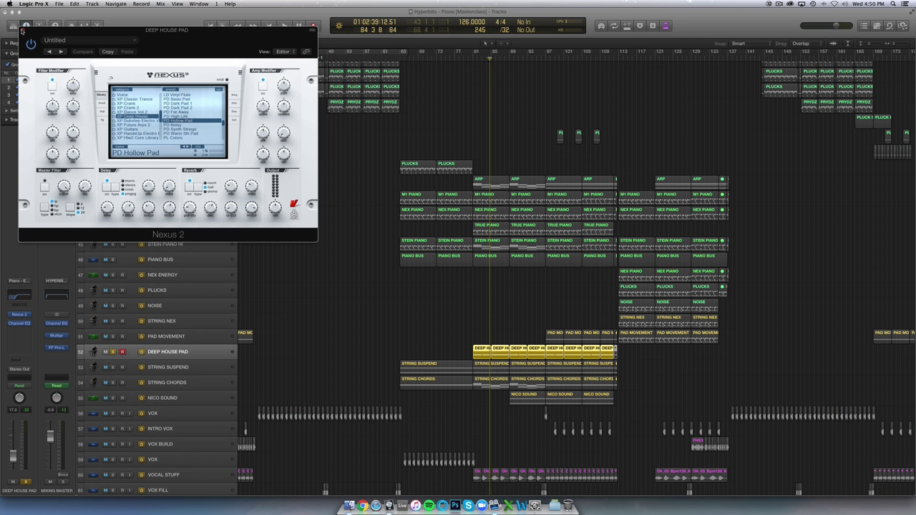
# - Close the Nexus 2 window, switch the solo to STRING SUSPEND, and play it from bar 81
pyautogui.click(22, 31)
pyautogui.press('space')
pyautogui.press('super+Down')
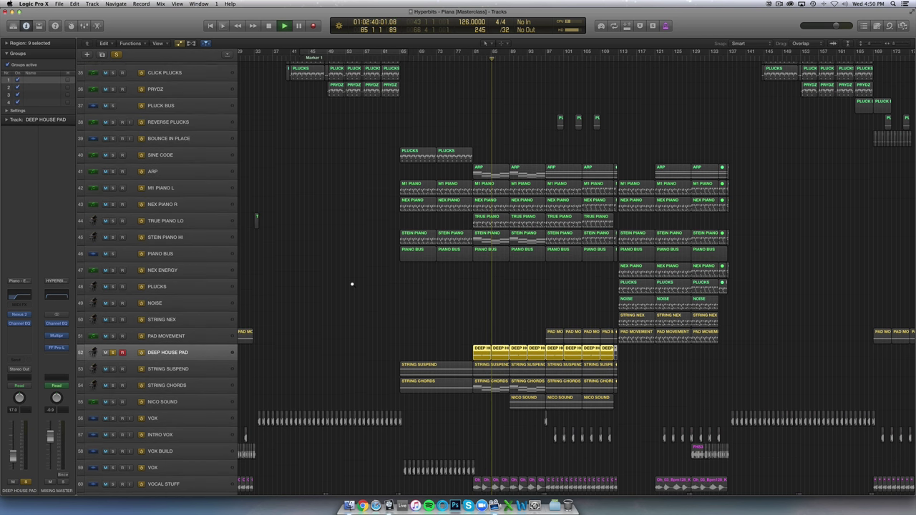
pyautogui.press('super+Down')
pyautogui.click(117, 377)
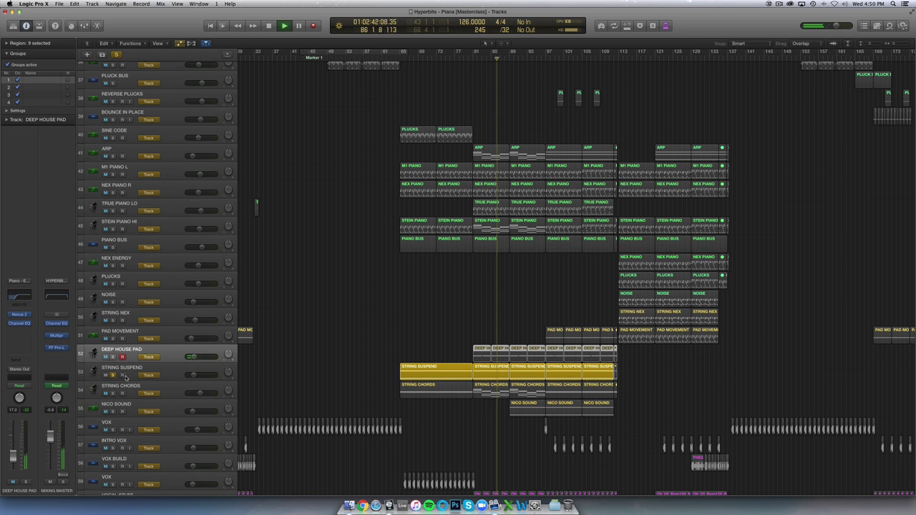
pyautogui.press('space')
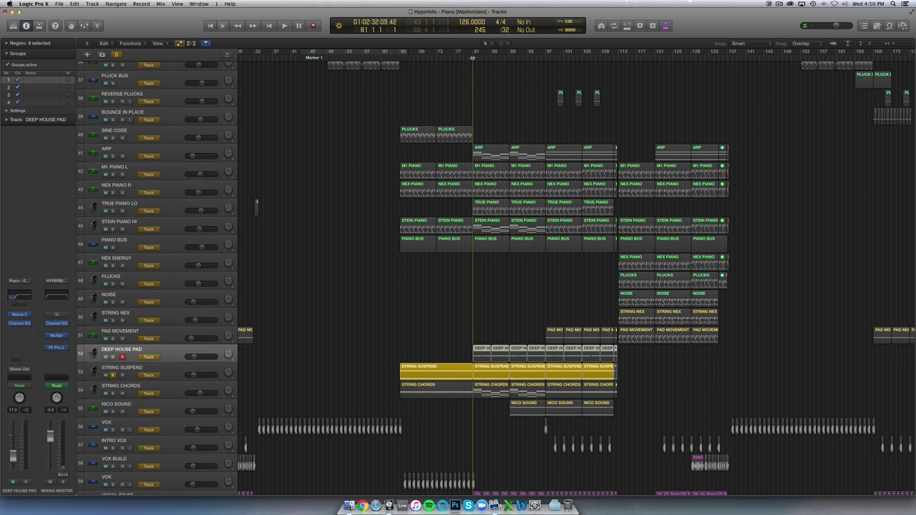
pyautogui.press('space')
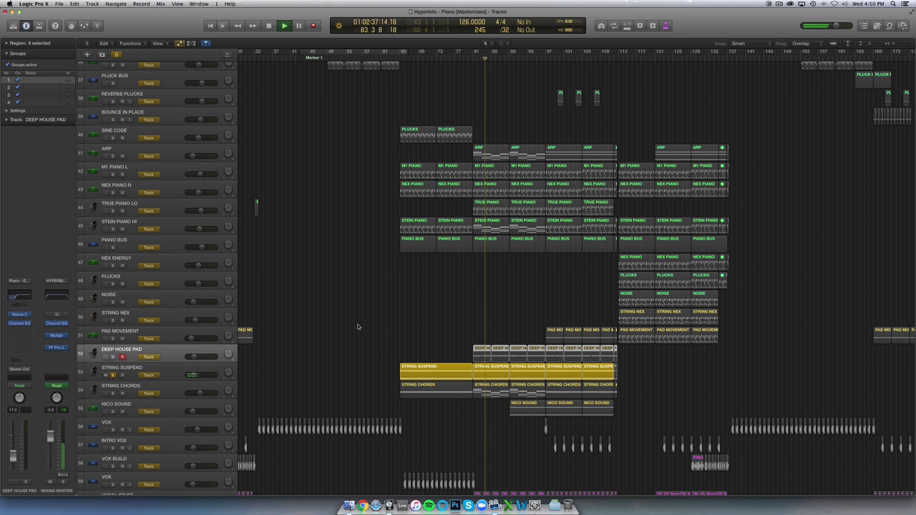
# - Audition STRING SUSPEND and STRING CHORDS soloed together, select STRING CHORDS, and stop around bar 86
pyautogui.click(169, 370)
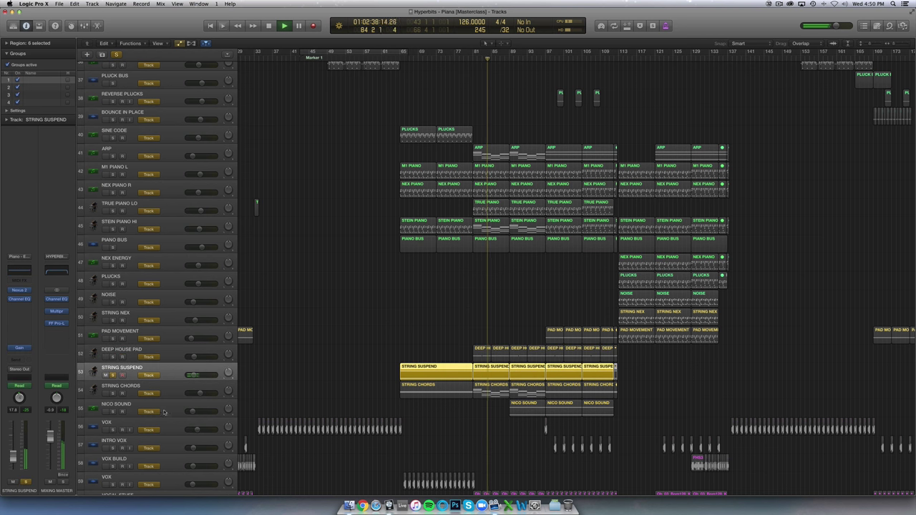
pyautogui.keyDown('shift'); pyautogui.click(133, 389); pyautogui.keyUp('shift')
pyautogui.press('super+Down')
pyautogui.press('super+Down')
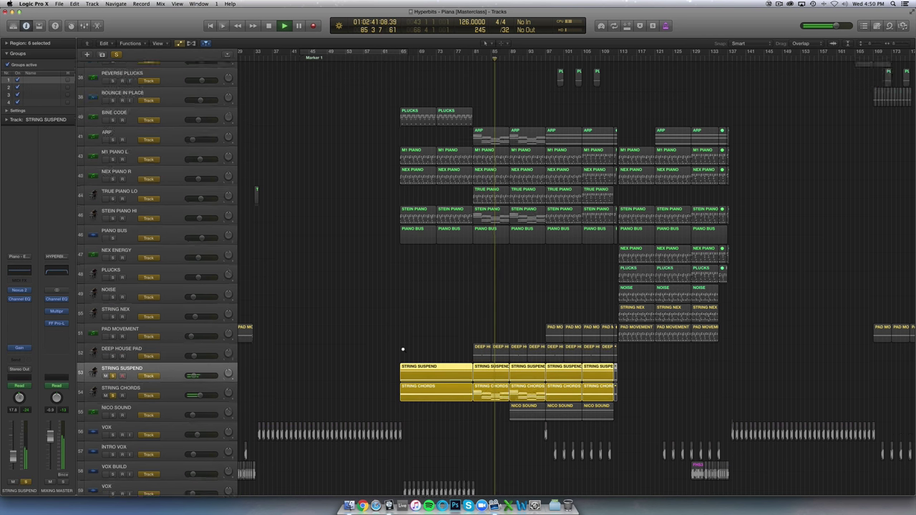
pyautogui.click(154, 393)
pyautogui.press('space')
# - Open STRING CHORDS' Nexus 2 instrument, move its window clear of the regions, and play both string tracks from bar 81
pyautogui.click(24, 300)
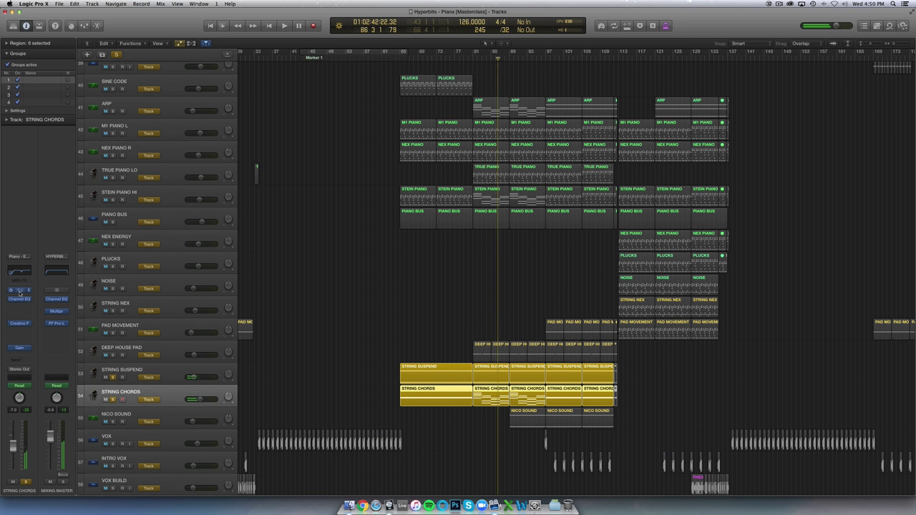
pyautogui.moveTo(177, 32); pyautogui.dragTo(679, 54)
pyautogui.click(471, 59)
pyautogui.press('space')
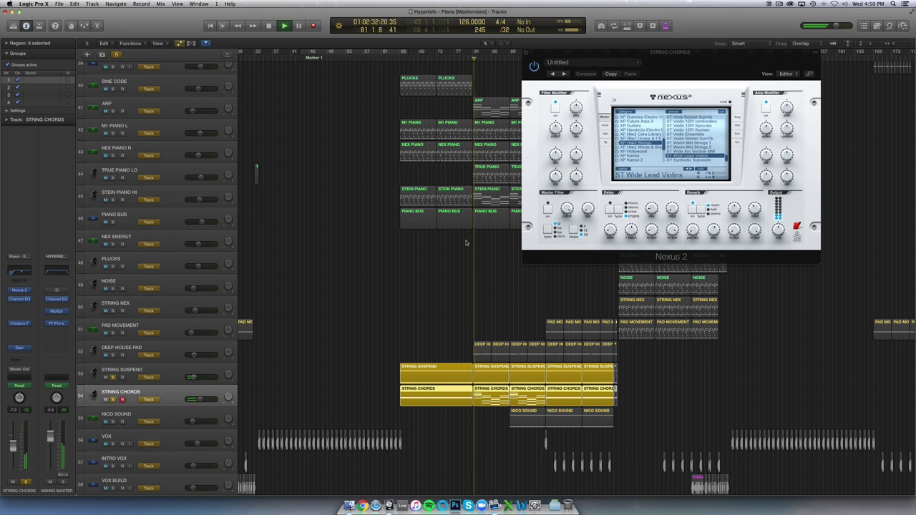
pyautogui.scroll(-3, 286, 322)
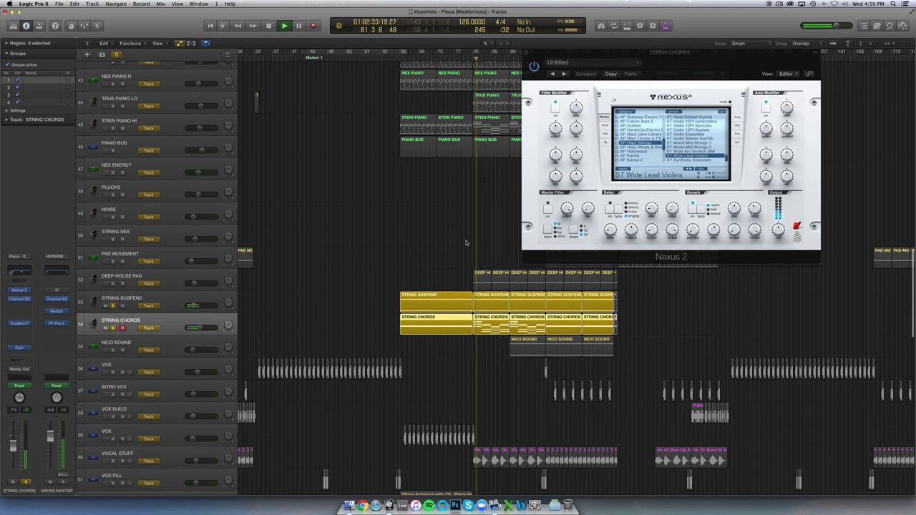
# - Clear the string solos to hear the full mix, and audition STRING CHORDS alone from bar 65 to around bar 66
pyautogui.click(113, 327)
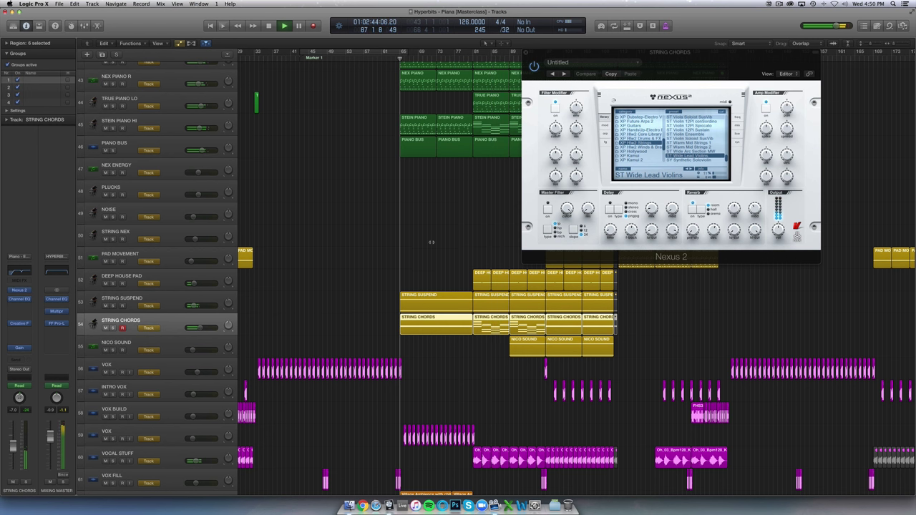
pyautogui.press('s')
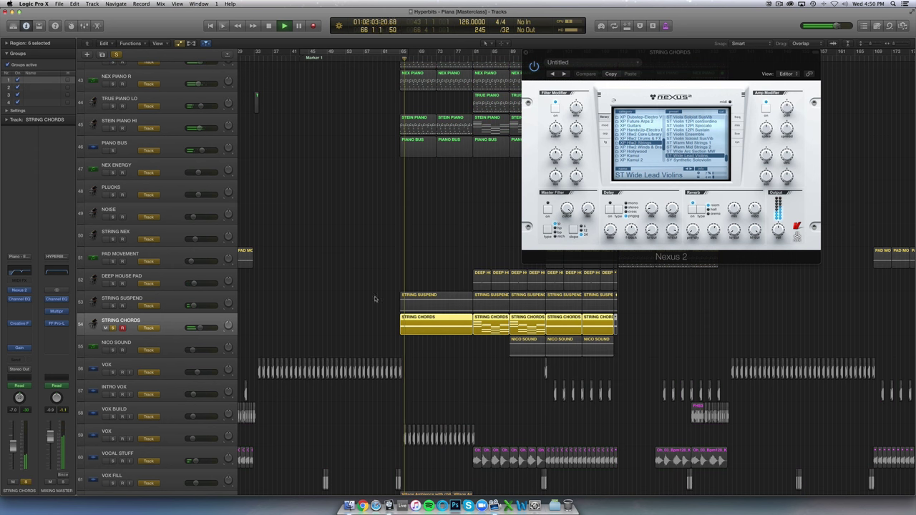
pyautogui.press('space')
# - Select the STRING CHORDS region at bar 81, display the track automation, and briefly play from around bar 64
pyautogui.click(491, 329)
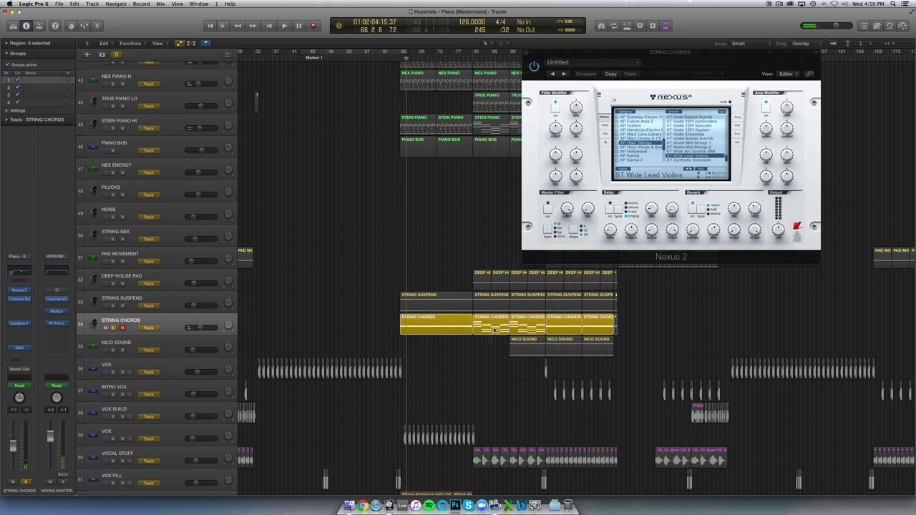
pyautogui.press('a')
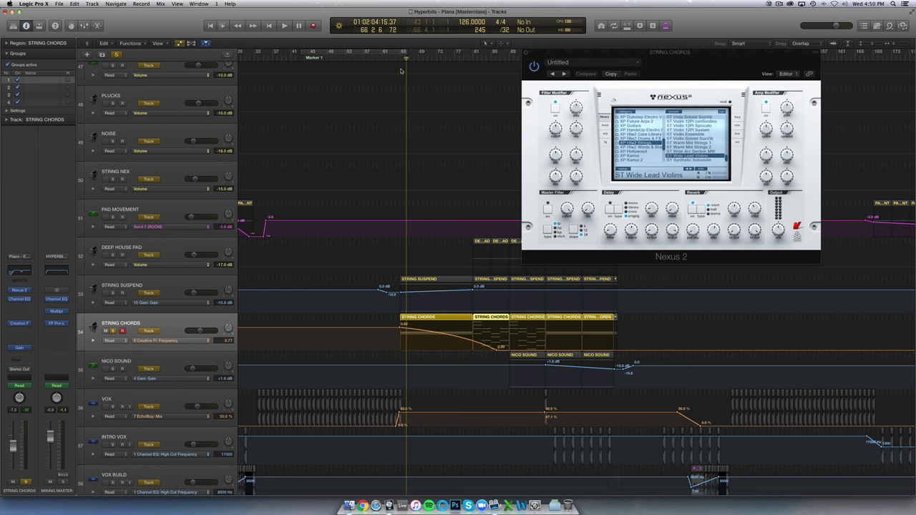
pyautogui.press('Return')
pyautogui.press('space')
pyautogui.press('space')
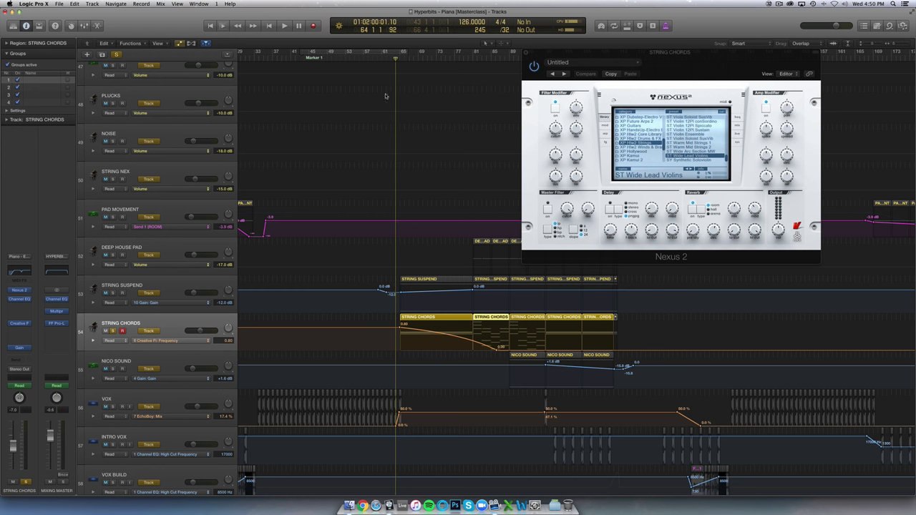
# - Play STRING CHORDS from bar 64 while inspecting its Creative Filter cutoff automation, and close the filter window around bar 73
pyautogui.press('space')
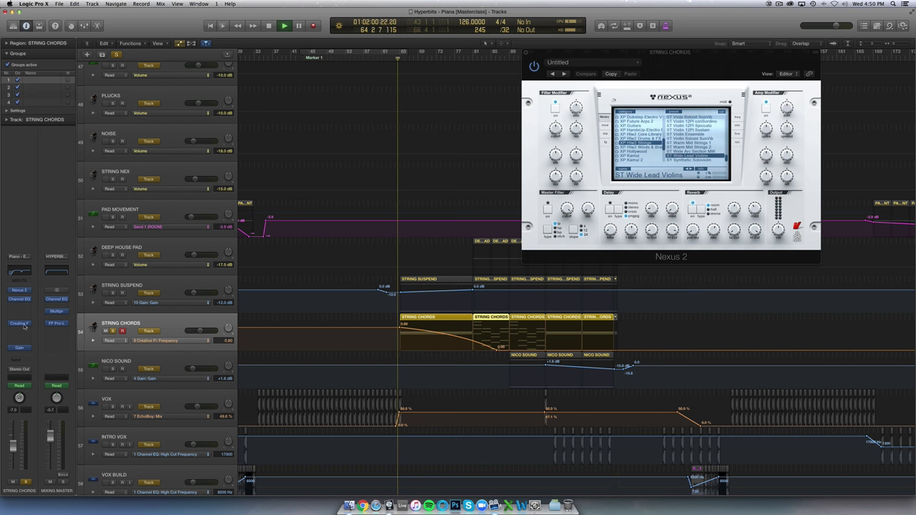
pyautogui.click(19, 323)
pyautogui.moveTo(126, 30); pyautogui.dragTo(340, 95)
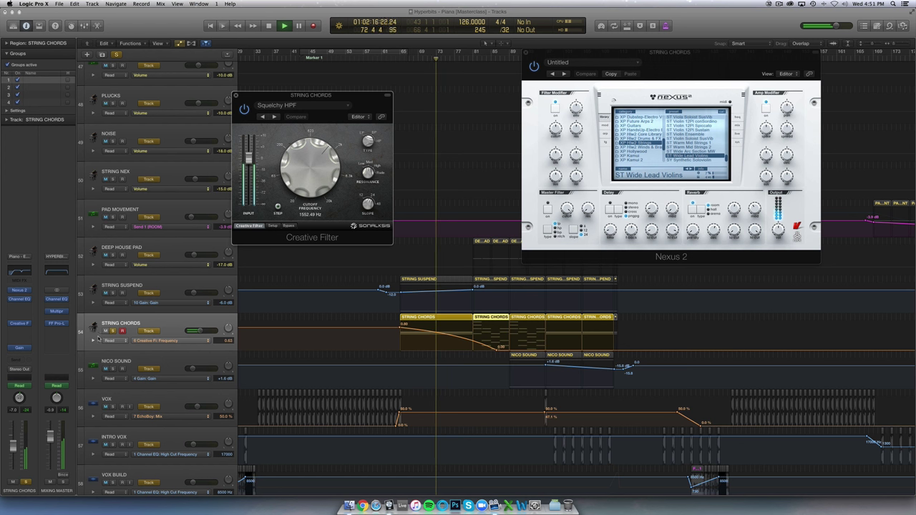
pyautogui.click(236, 95)
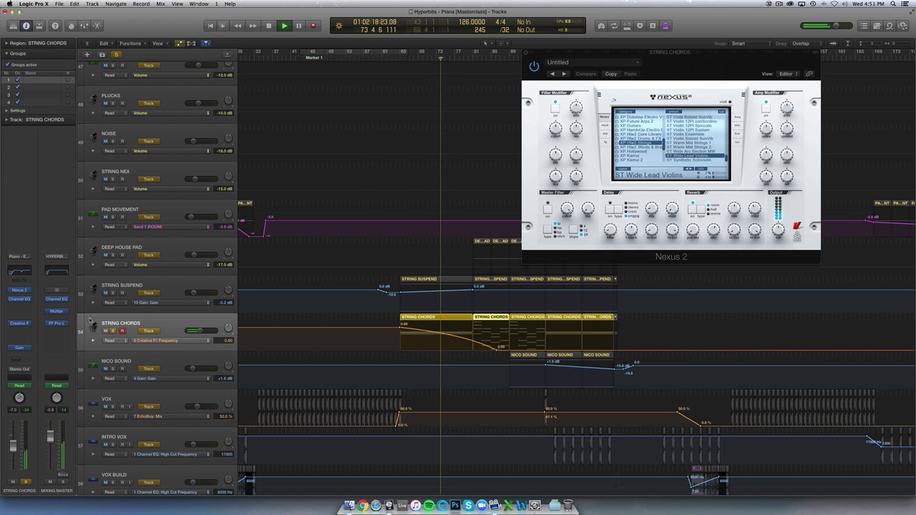
# - Clear the STRING CHORDS solo, close its Nexus 2 instrument, and dismiss the system overload alert
pyautogui.click(113, 331)
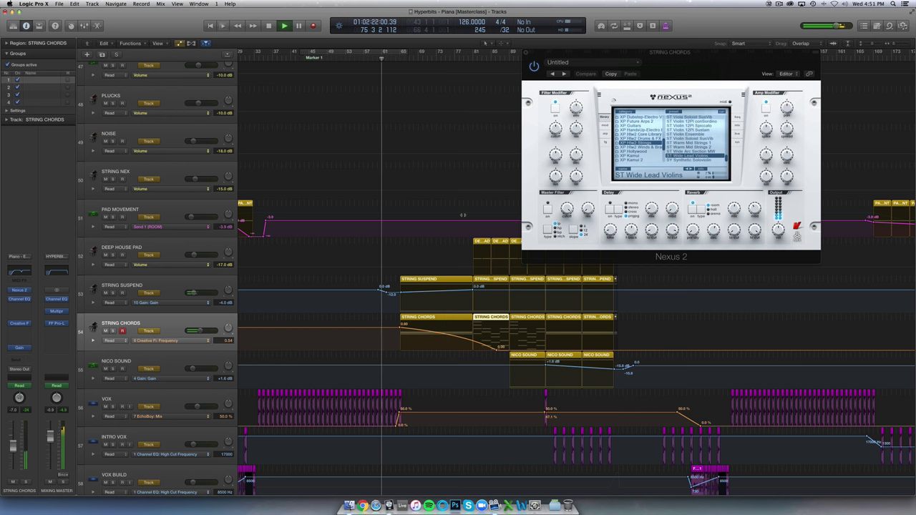
pyautogui.scroll(5, 463, 215)
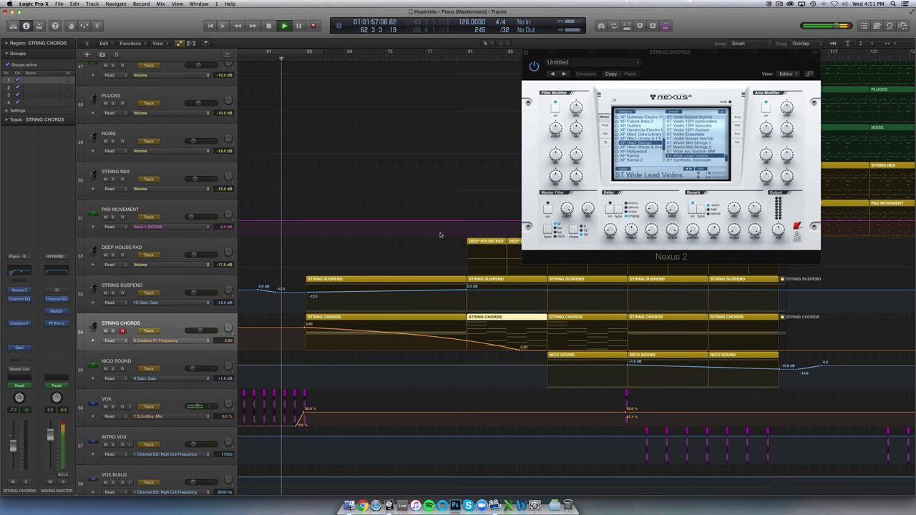
pyautogui.click(526, 53)
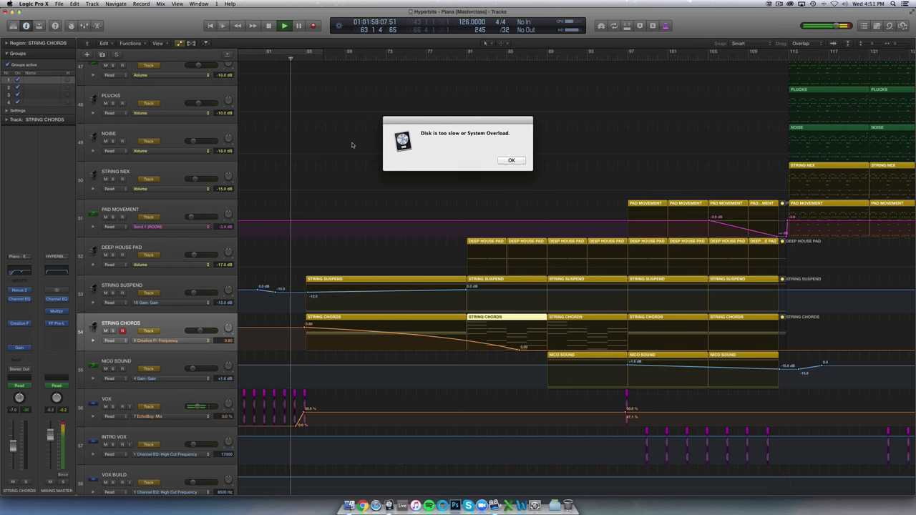
pyautogui.click(512, 162)
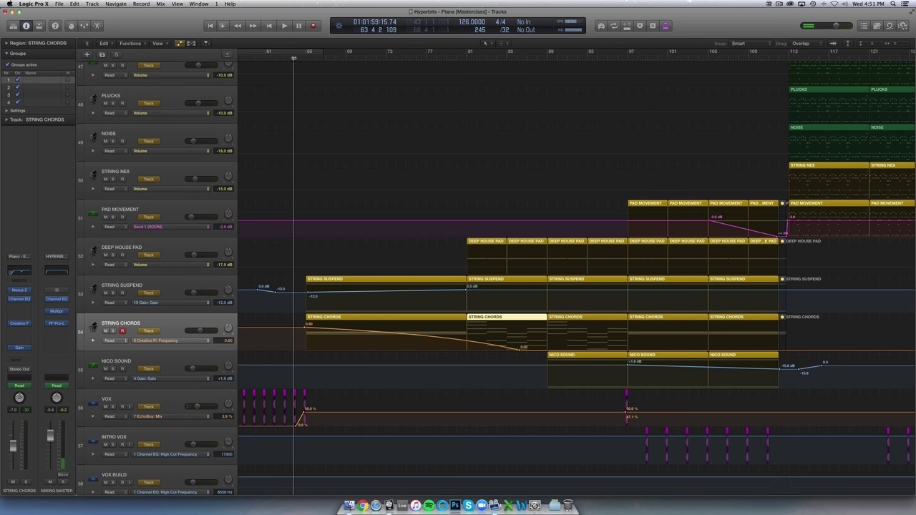
# - Play the full mix from around bar 63 with the track automation hidden, and stop around bar 70
pyautogui.press('space')
pyautogui.press('super+Right')
pyautogui.hscroll(10, 373, 208)
pyautogui.press('super+Left')
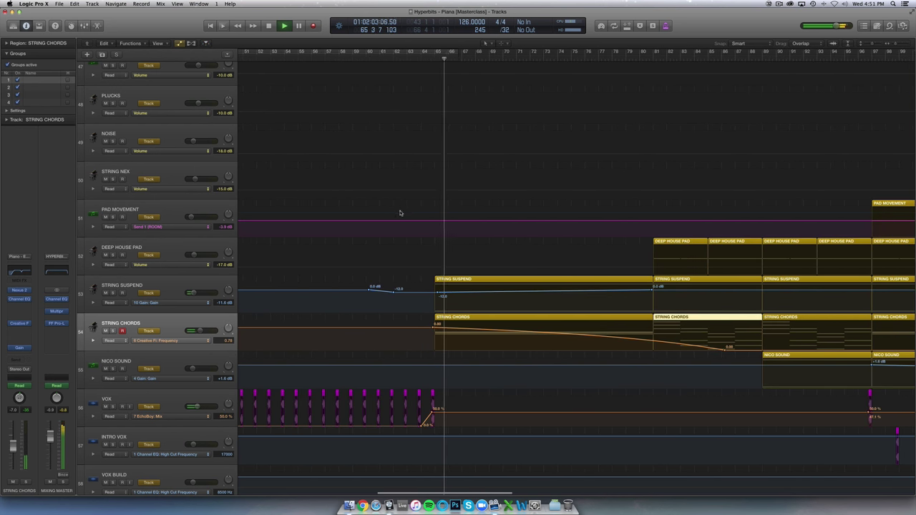
pyautogui.press('super+Up')
pyautogui.press('a')
pyautogui.hscroll(8, 407, 213)
pyautogui.hscroll(-3, 407, 212)
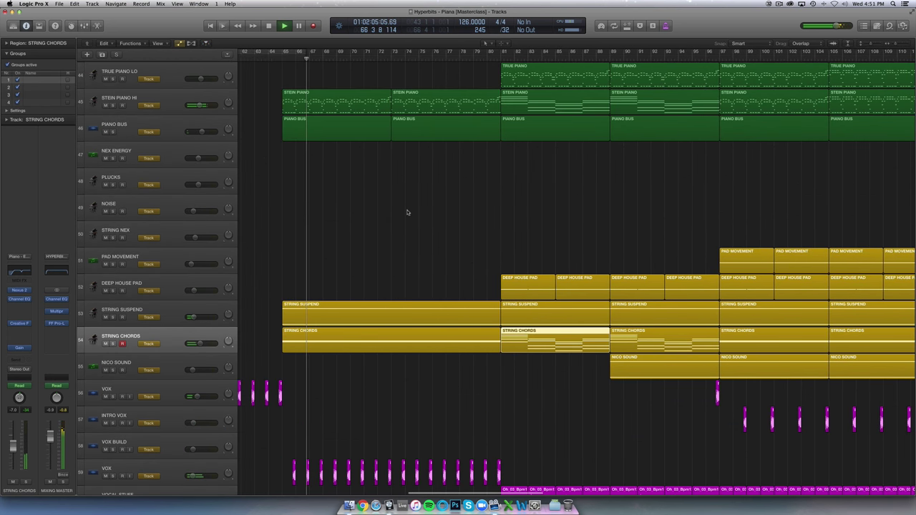
pyautogui.scroll(-4, 407, 213)
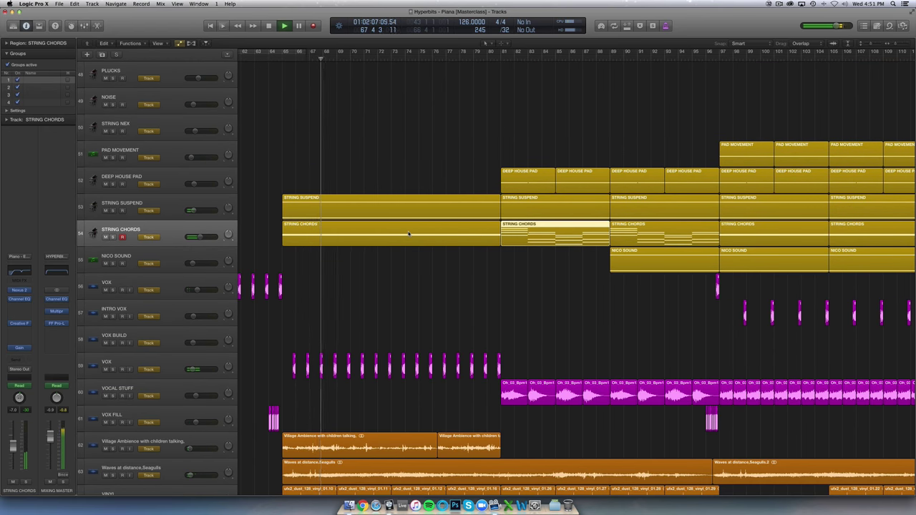
pyautogui.scroll(-1, 407, 231)
pyautogui.press('super+Left')
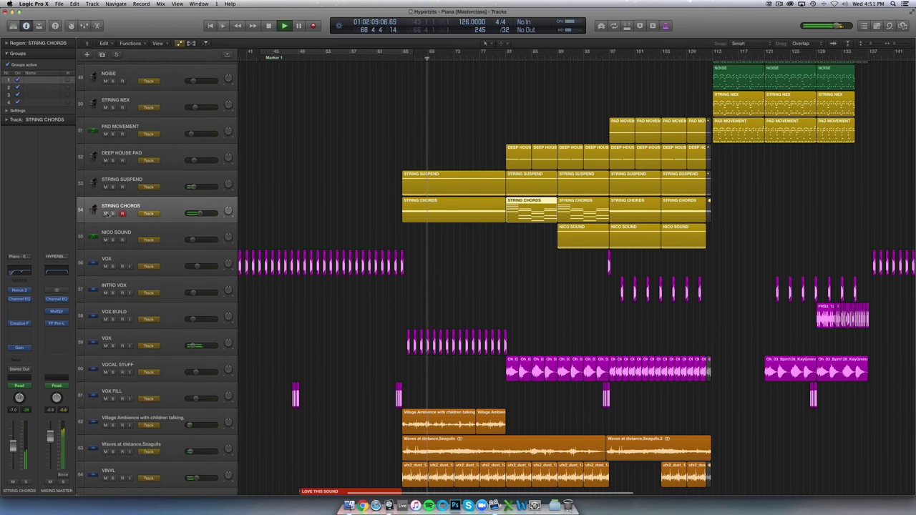
pyautogui.hscroll(2, 430, 248)
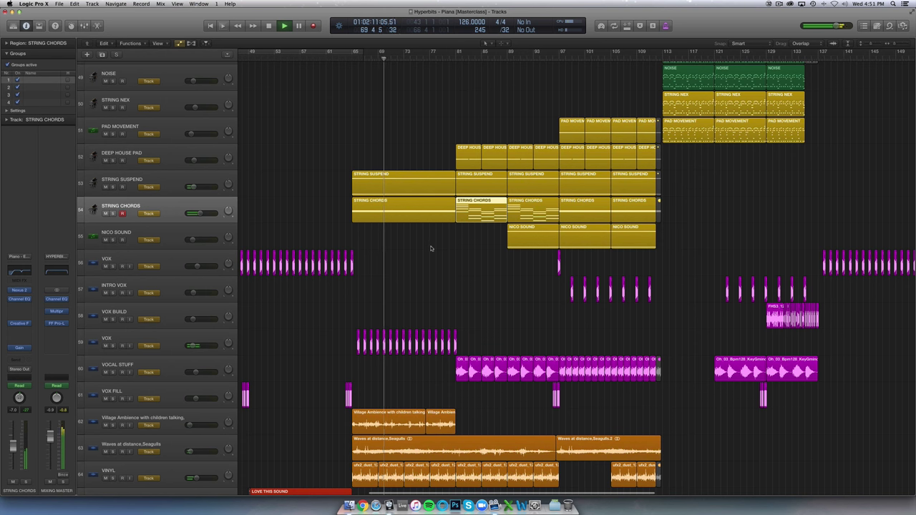
pyautogui.click(338, 245)
pyautogui.press('space')
# - Audition NICO SOUND soloed from bar 89 and inspect the Sonar preset in its Massive instrument
pyautogui.click(122, 239)
pyautogui.click(113, 240)
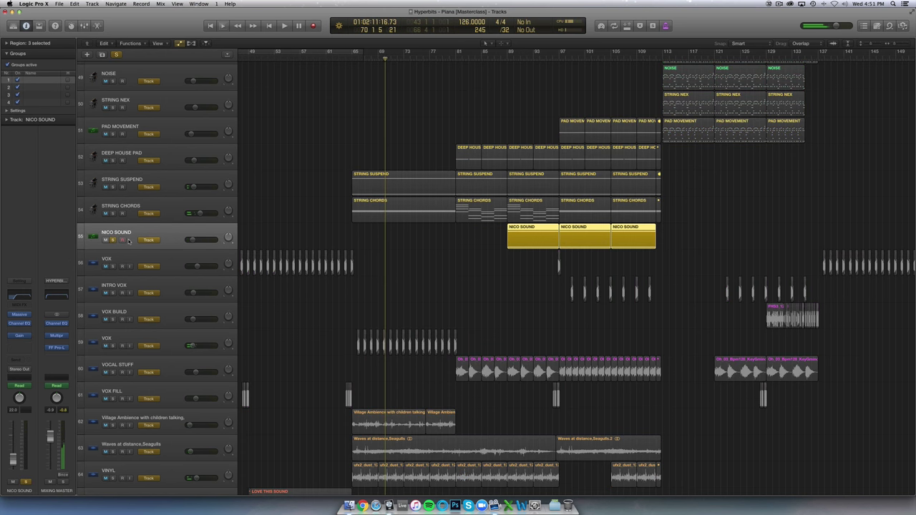
pyautogui.click(506, 51)
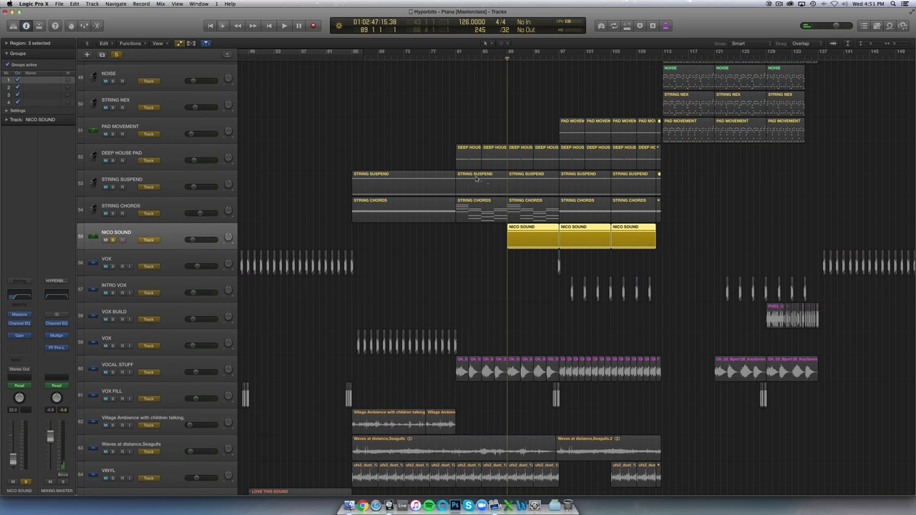
pyautogui.hscroll(5, 476, 180)
pyautogui.press('super+Right')
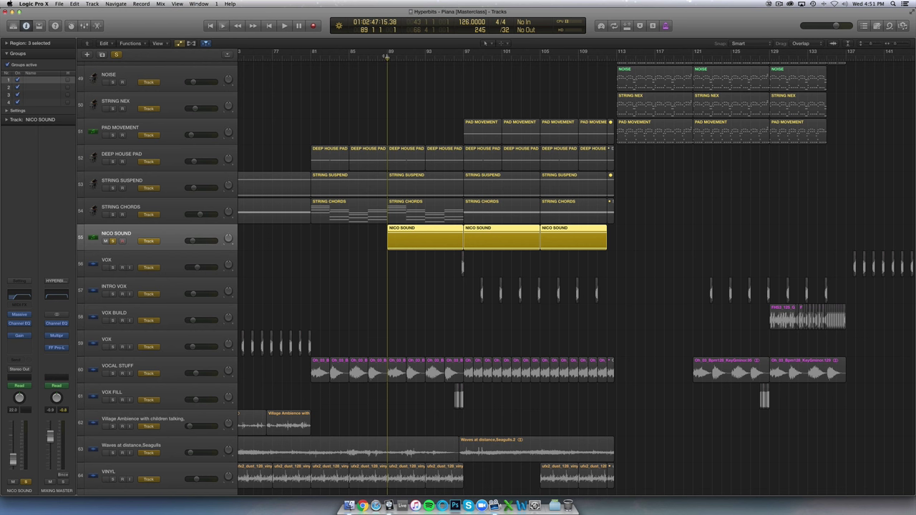
pyautogui.press('space')
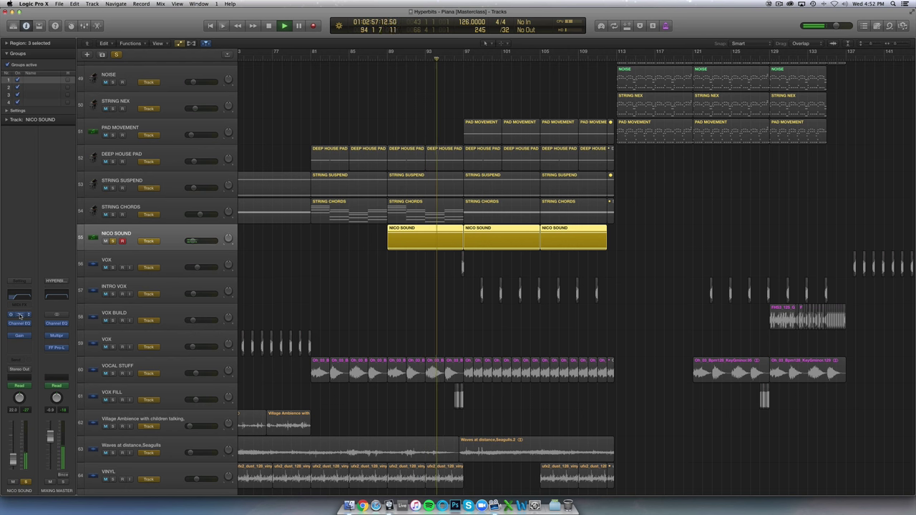
pyautogui.click(19, 316)
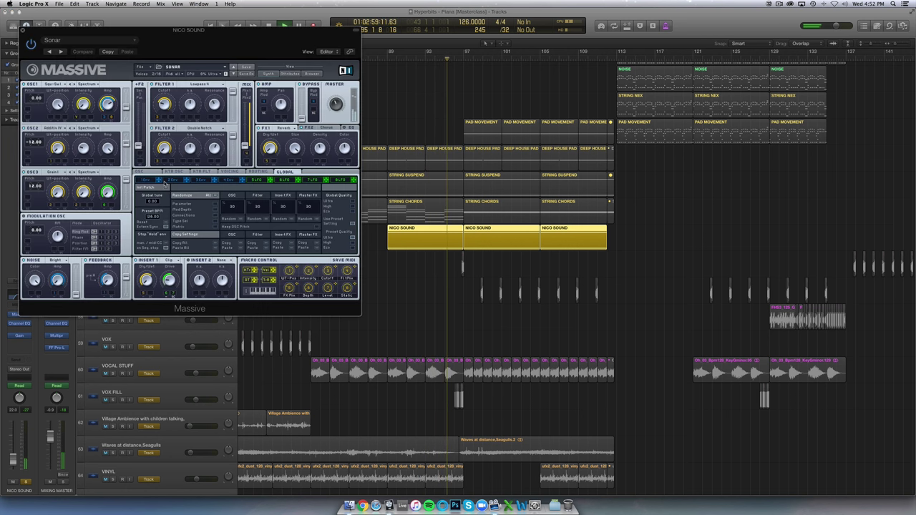
pyautogui.click(23, 31)
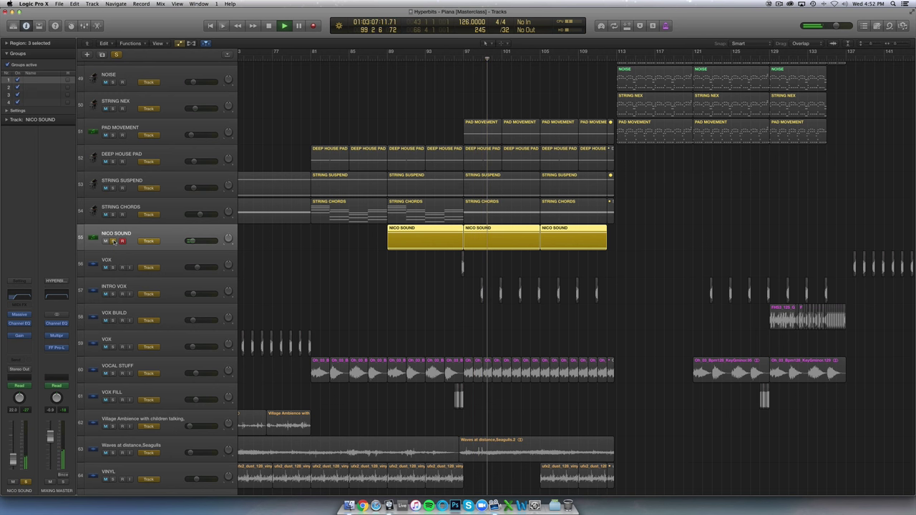
# - Clear the NICO SOUND solo and play the full mix from around bar 99 with the wider arrangement in view
pyautogui.click(113, 241)
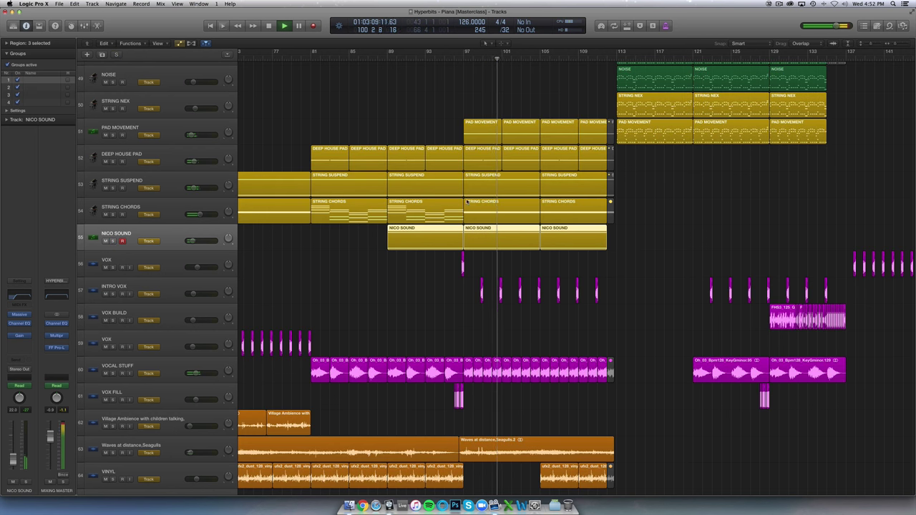
pyautogui.press('super+Left')
pyautogui.press('super+Left')
pyautogui.press('super+Up')
pyautogui.press('super+Up')
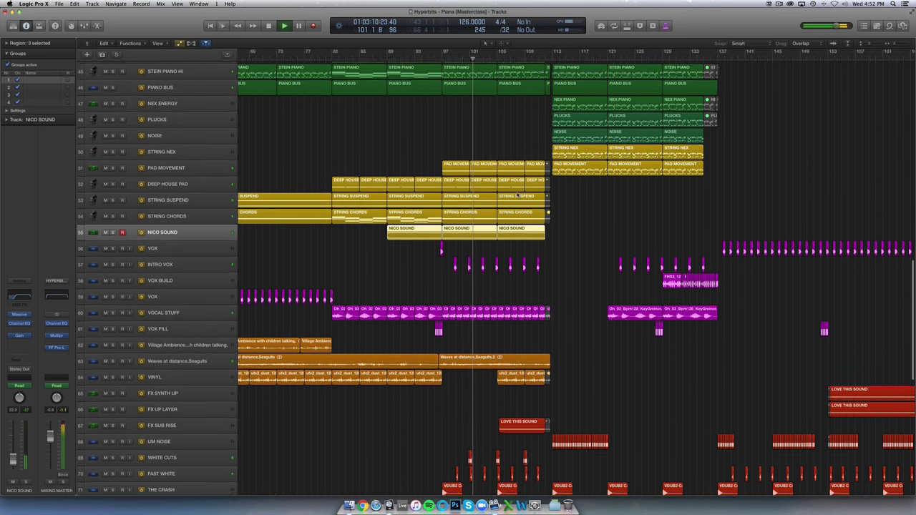
pyautogui.press('super+Up')
pyautogui.press('super+Up')
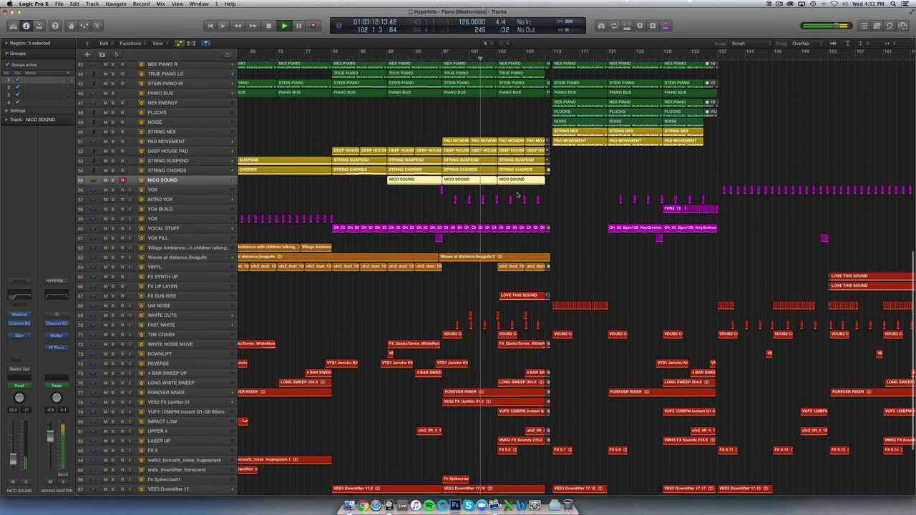
pyautogui.press('super+Left')
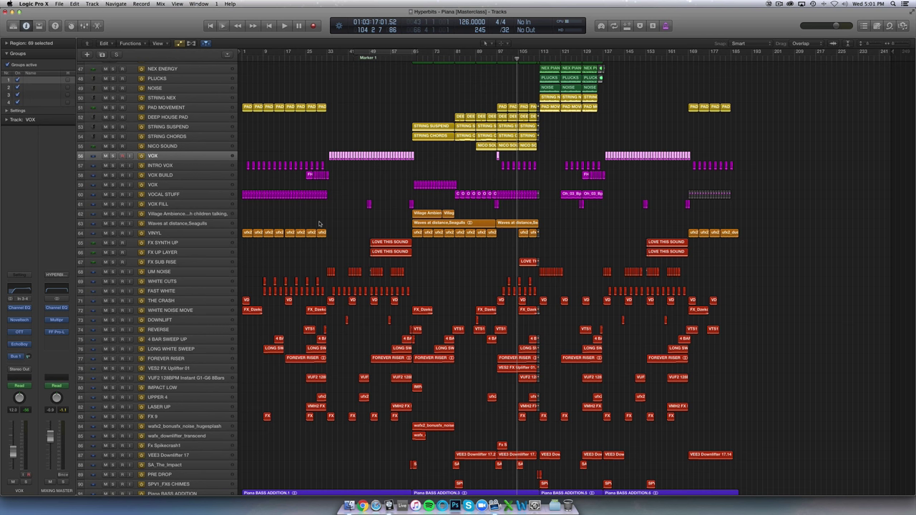
# - Select the regions on the VOX track between about bars 33 and 57 and examine them up close
pyautogui.click(314, 141)
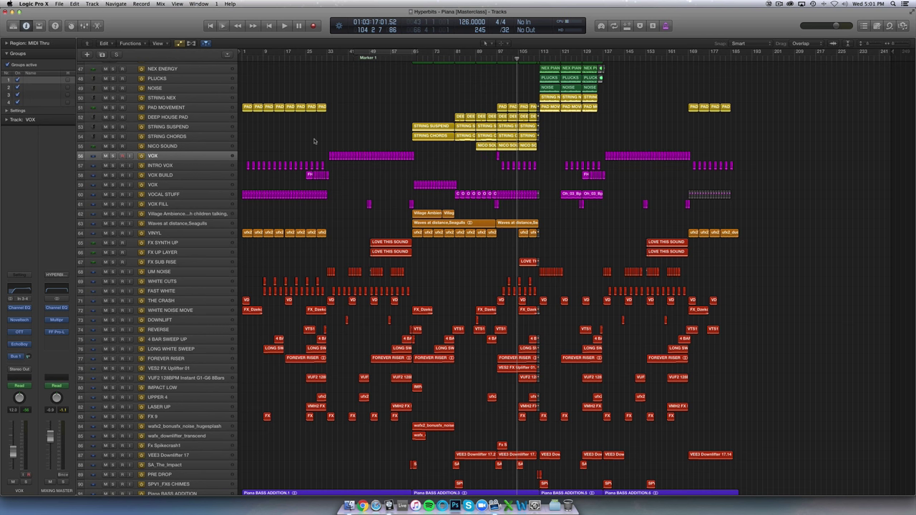
pyautogui.scroll(8, 334, 122)
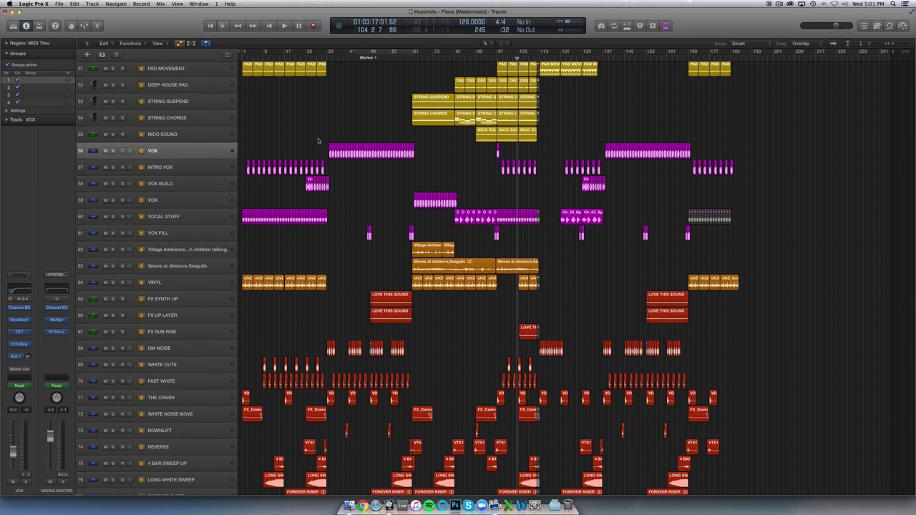
pyautogui.moveTo(319, 141); pyautogui.dragTo(393, 146)
pyautogui.press('z')
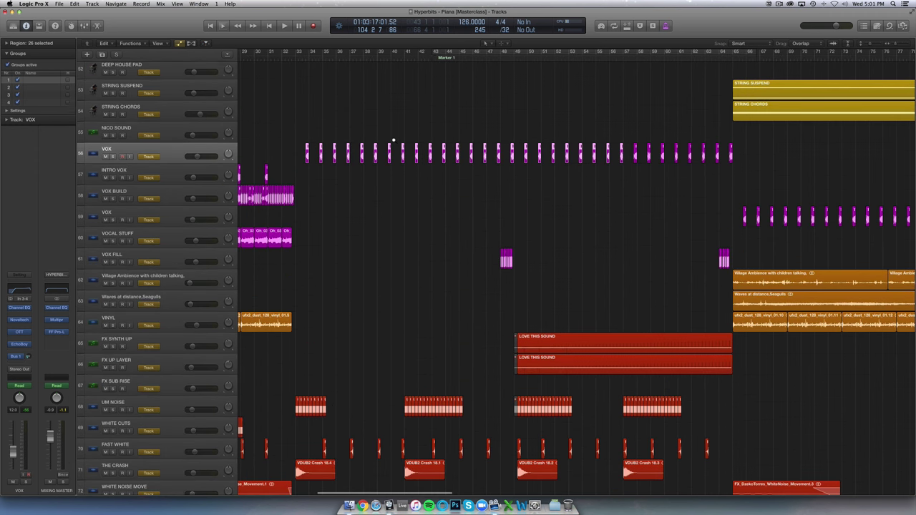
pyautogui.press('z')
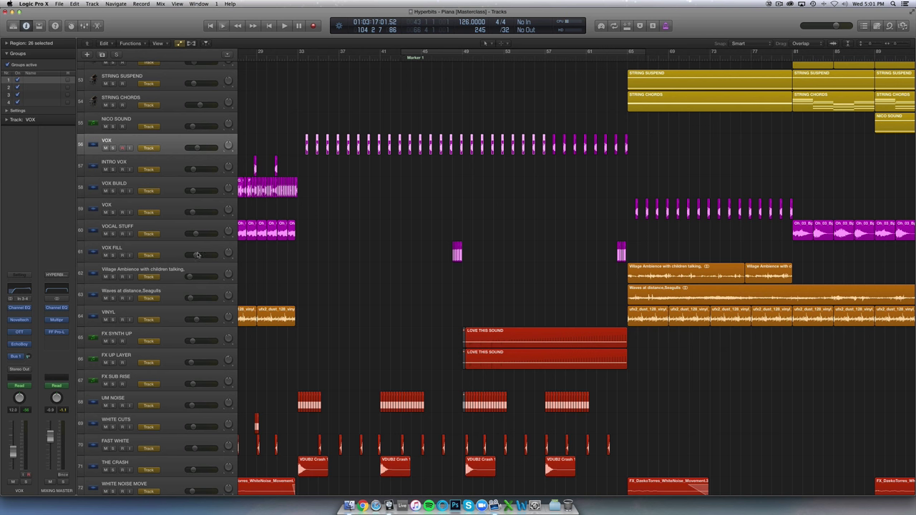
# - Inspect the VOX track's Channel EQ, Noveltech Character, OTT and EchoBoy effects, closing each window
pyautogui.click(20, 308)
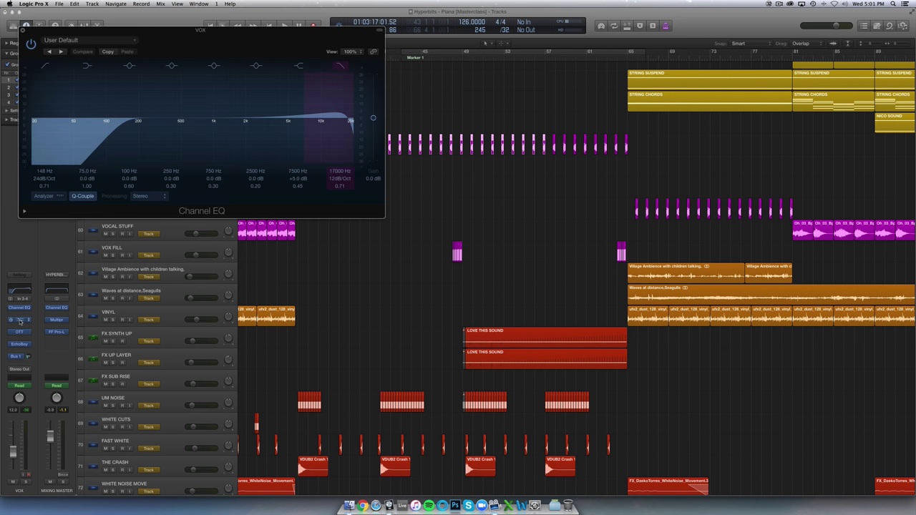
pyautogui.click(20, 321)
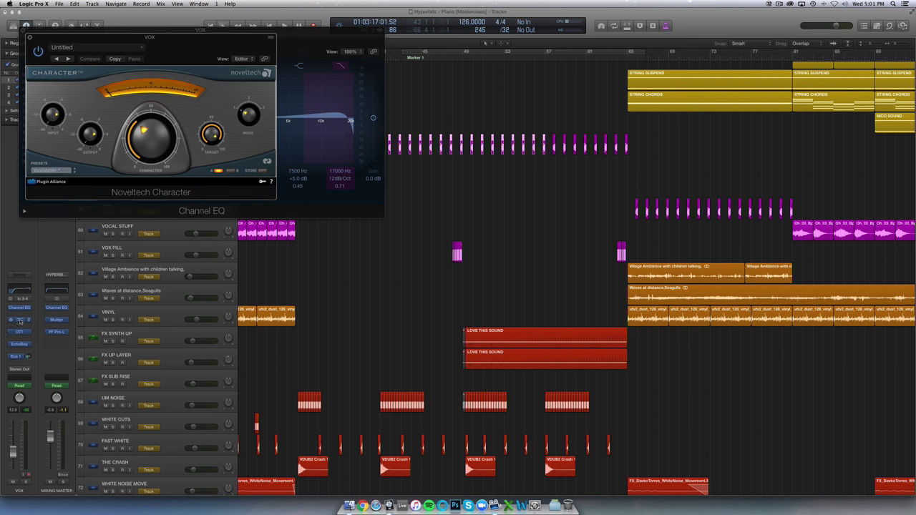
pyautogui.click(29, 37)
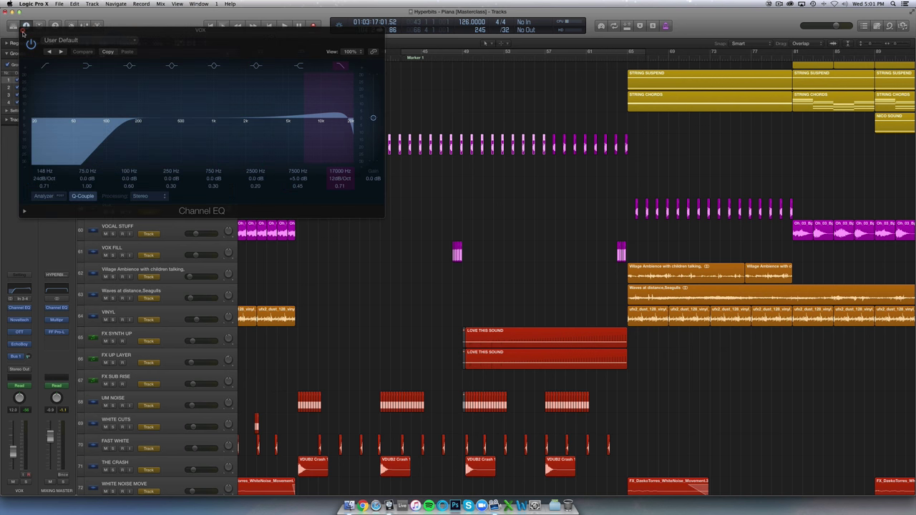
pyautogui.click(24, 33)
pyautogui.click(21, 332)
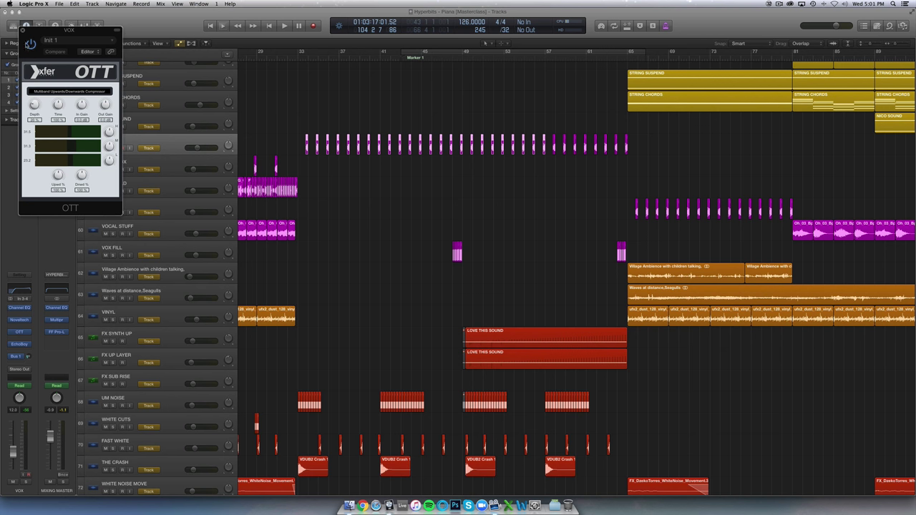
pyautogui.click(22, 30)
pyautogui.click(19, 344)
pyautogui.click(27, 346)
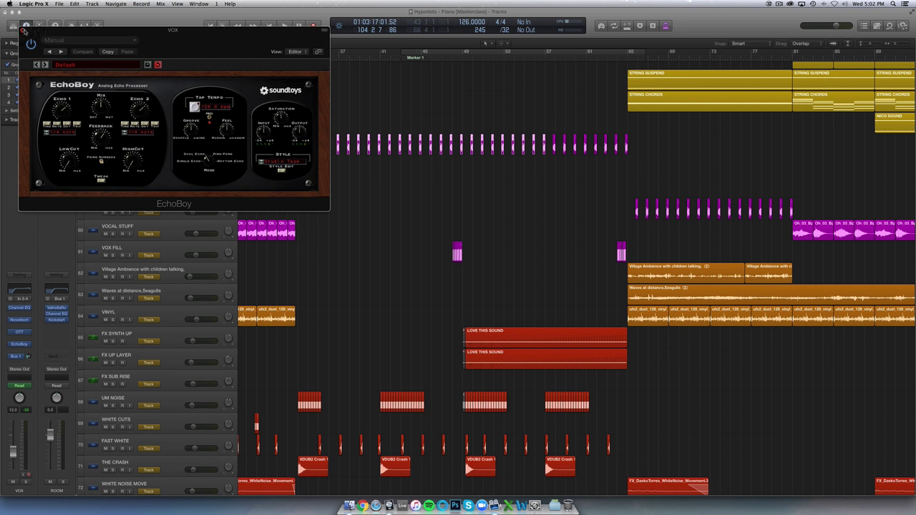
pyautogui.click(24, 31)
# - Audition the VOX track soloed from bar 33, stop around bar 35, and clear its solo
pyautogui.click(298, 59)
pyautogui.press('space')
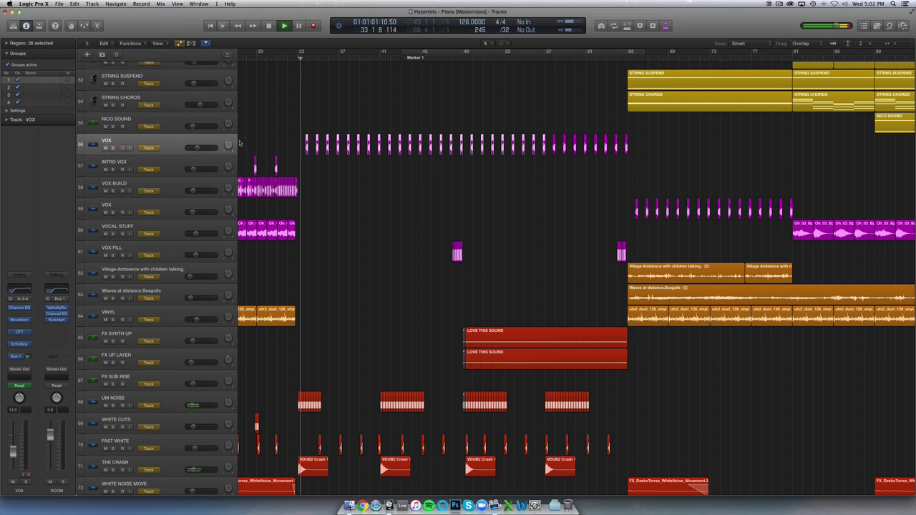
pyautogui.click(112, 148)
pyautogui.scroll(5, 369, 106)
pyautogui.hscroll(-5, 366, 109)
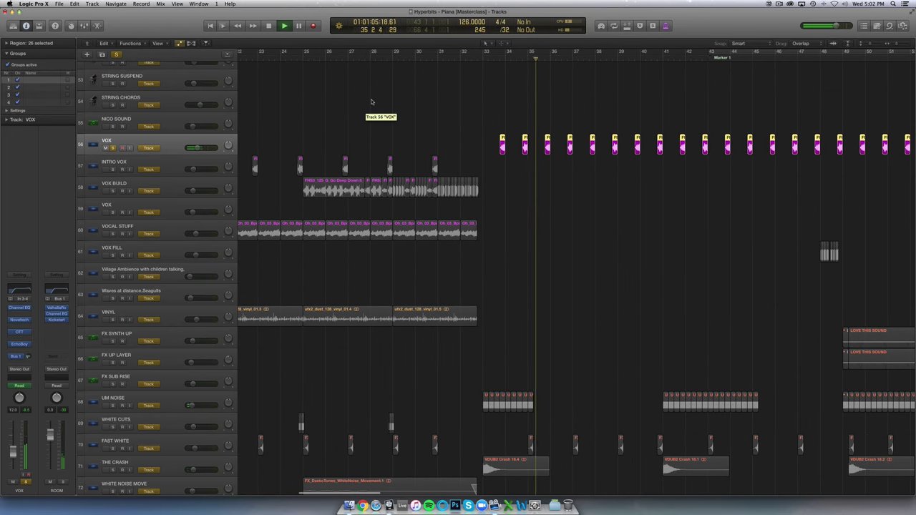
pyautogui.click(370, 102)
pyautogui.press('space')
pyautogui.click(113, 149)
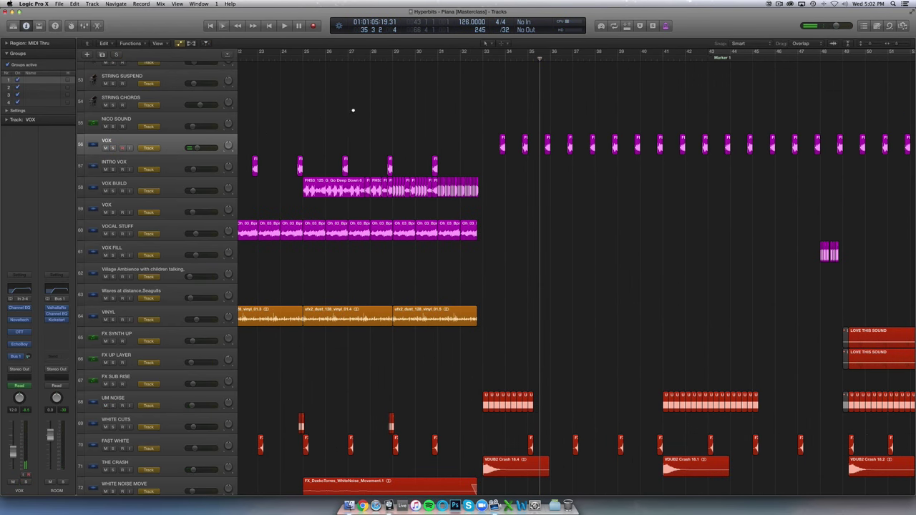
# - Bring the whole arrangement into view and select the INTRO VOX track
pyautogui.press('super+Left')
pyautogui.press('super+Left')
pyautogui.press('super+Left')
pyautogui.press('super+Left')
pyautogui.click(123, 162)
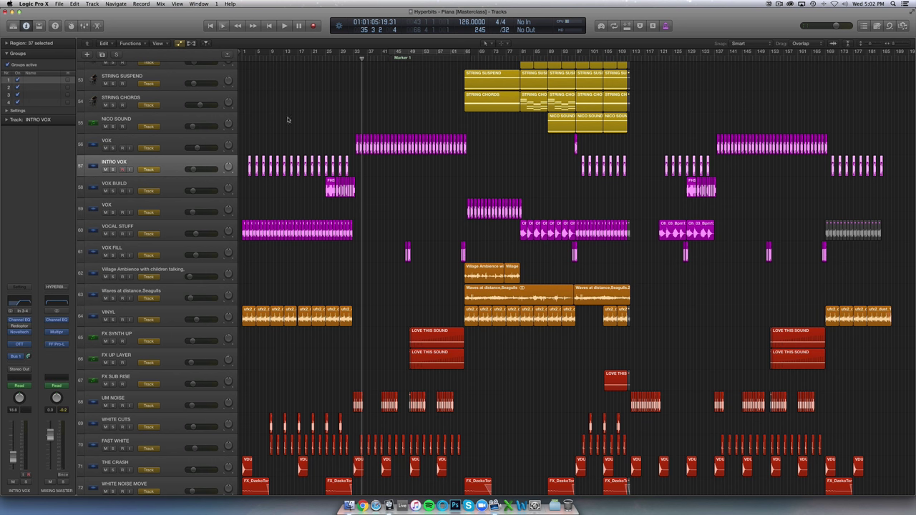
# - Audition the INTRO VOX track soloed from about bar 8, and clear its solo while playback continues
pyautogui.press('Return')
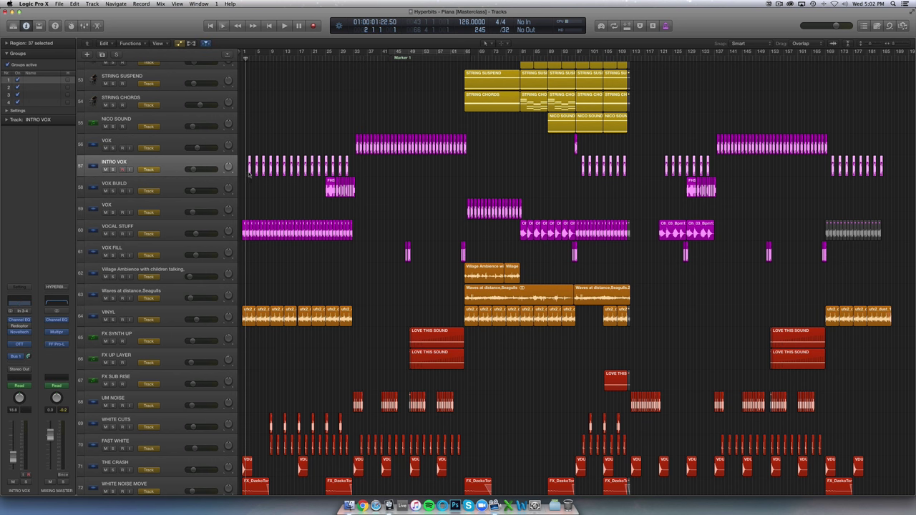
pyautogui.press('super+Right')
pyautogui.press('super+Right')
pyautogui.press('super+Right')
pyautogui.press('super+Right')
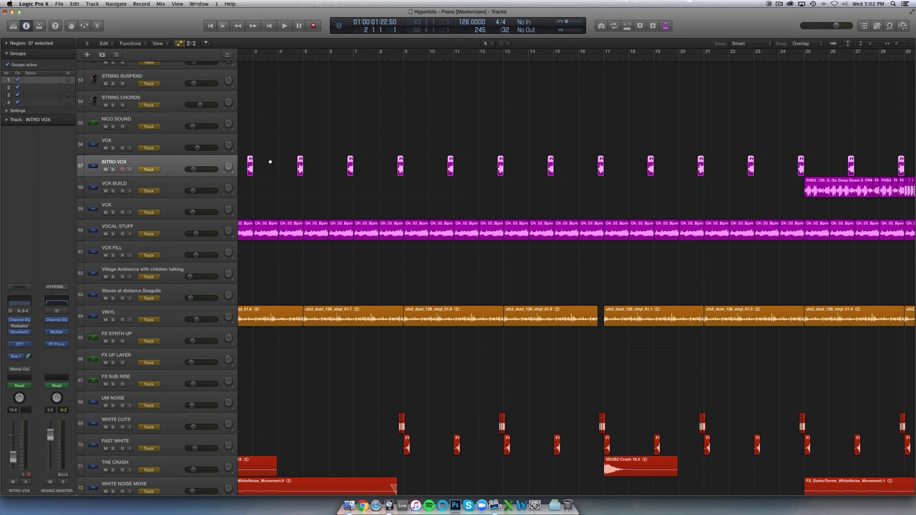
pyautogui.press('super+Left')
pyautogui.press('super+Left')
pyautogui.click(331, 56)
pyautogui.press('space')
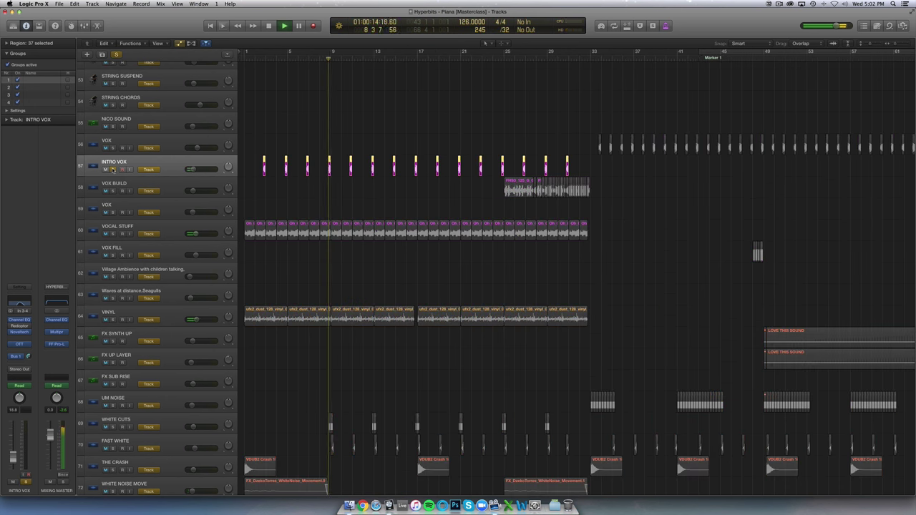
pyautogui.click(112, 169)
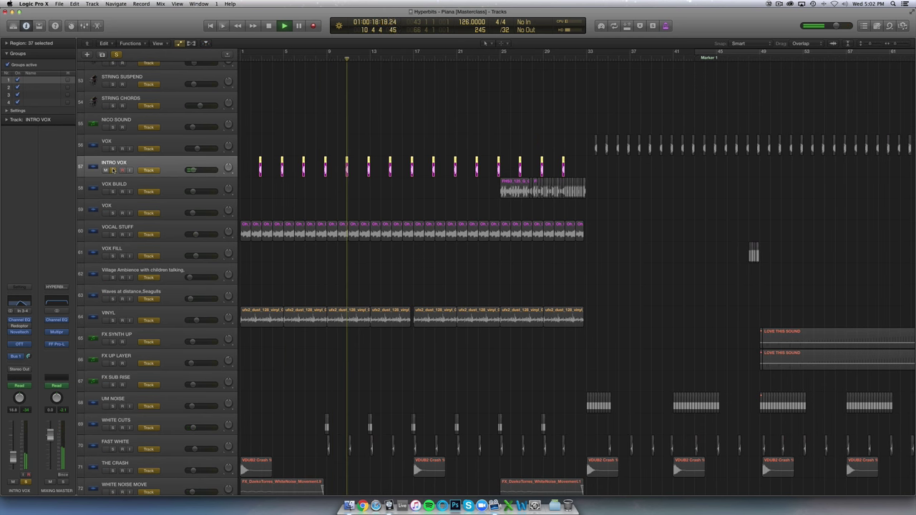
pyautogui.click(112, 169)
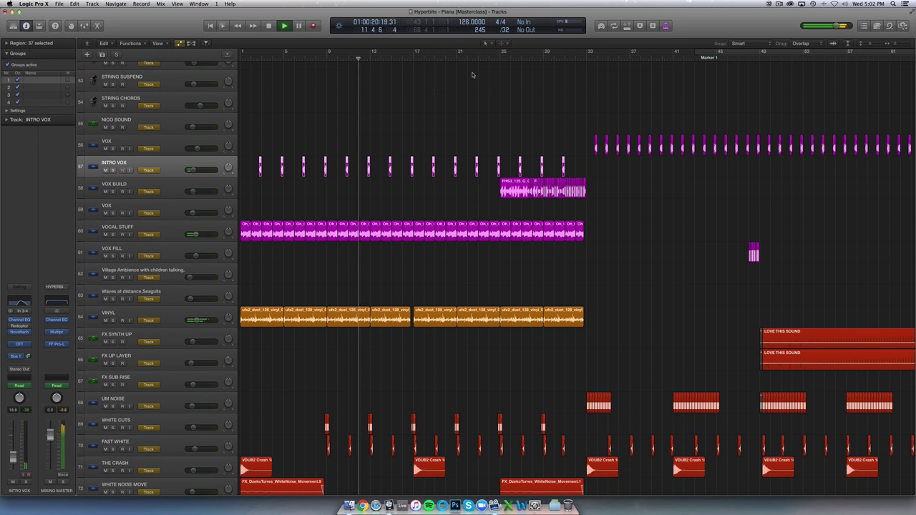
# - Solo the VOX BUILD track and play it from bar 25
pyautogui.scroll(-5, 321, 190)
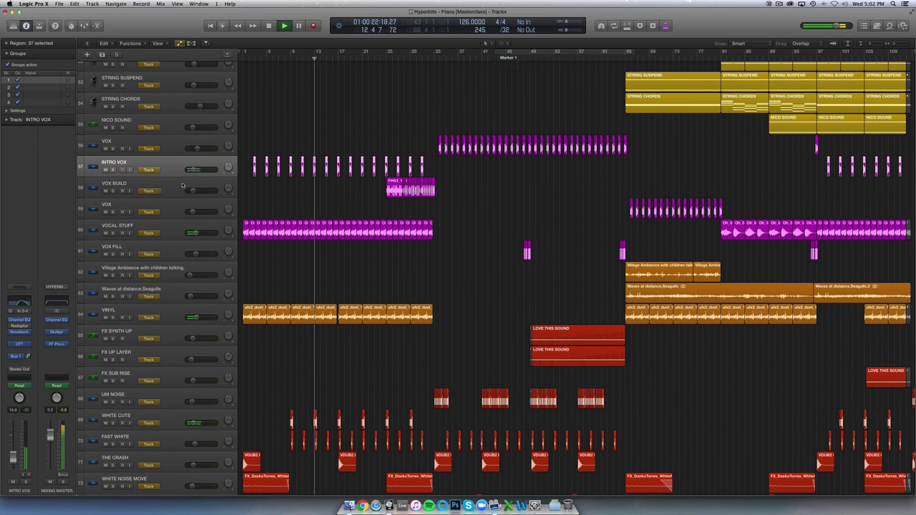
pyautogui.click(112, 190)
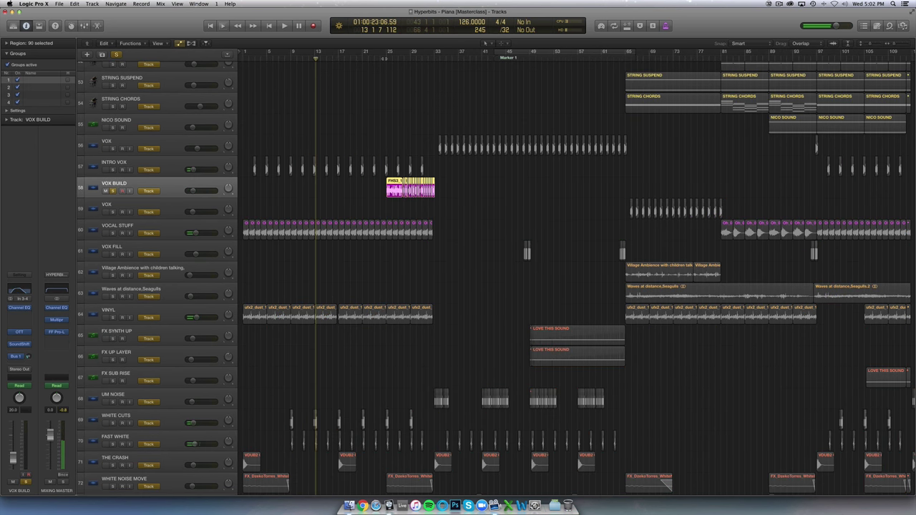
pyautogui.click(385, 59)
pyautogui.press('space')
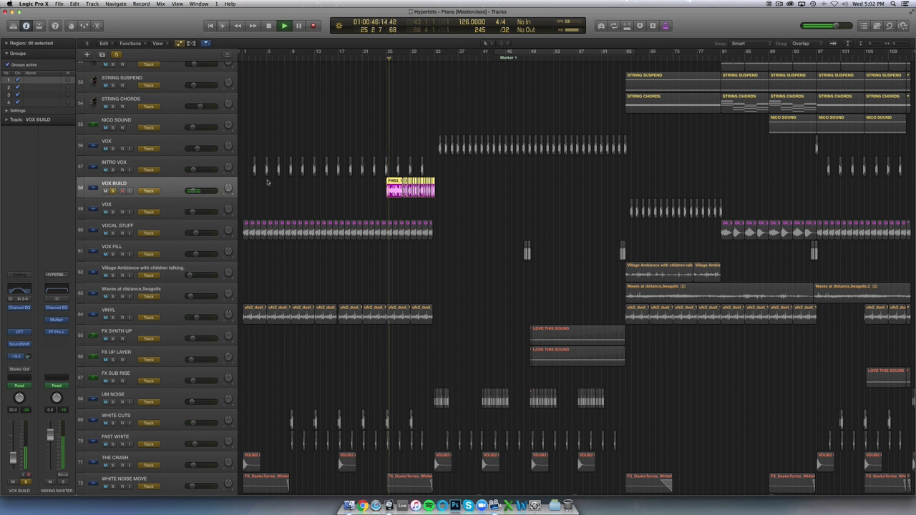
# - Show the automation and examine VOX BUILD's chopped regions and High Cut Frequency curve up close during playback to about bar 32
pyautogui.press('z')
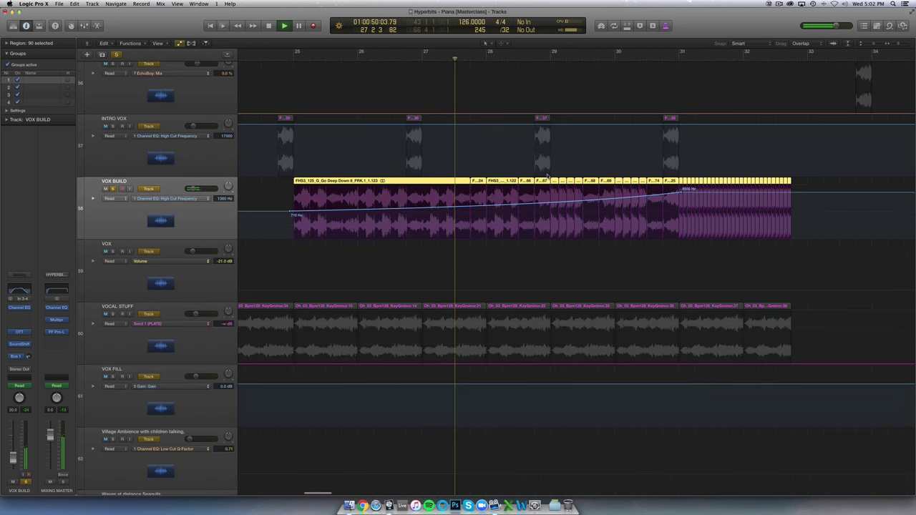
pyautogui.hscroll(4, 548, 176)
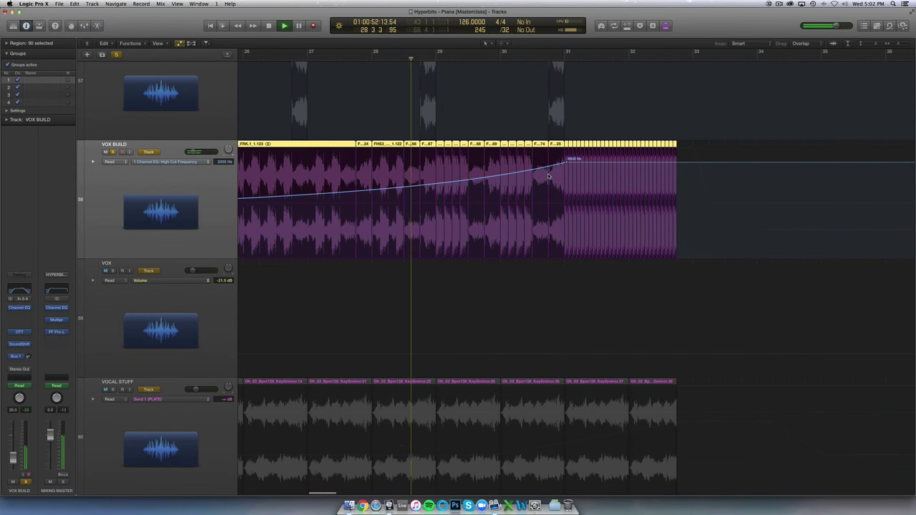
pyautogui.press('super+Left')
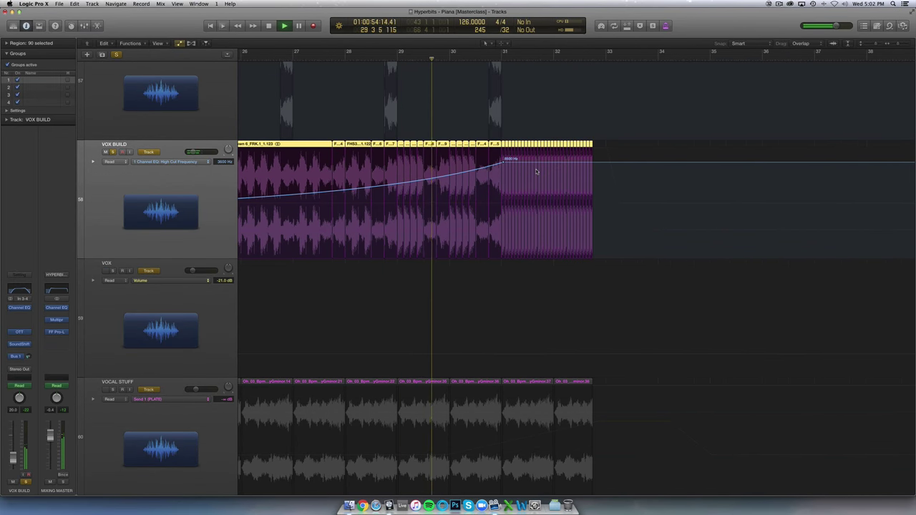
pyautogui.press('super+Right')
pyautogui.hscroll(3, 536, 171)
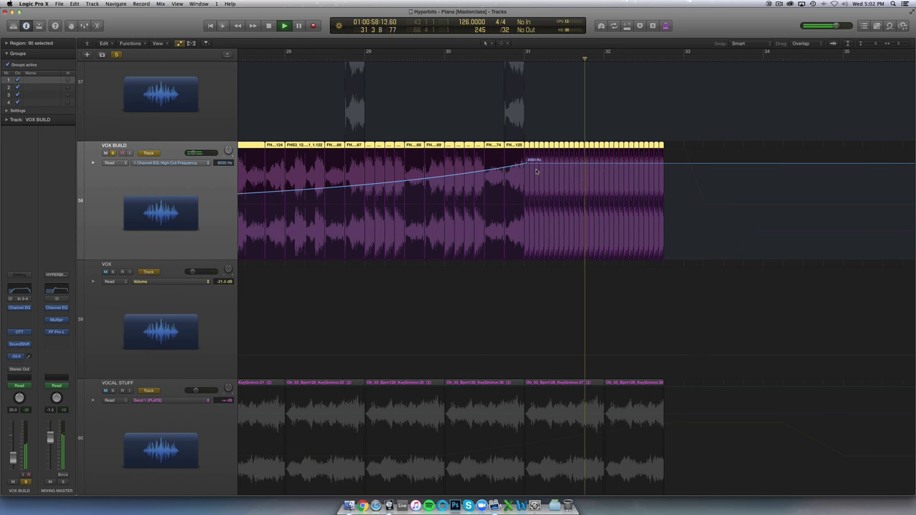
pyautogui.press('super+Left')
pyautogui.press('super+Left')
pyautogui.press('super+Left')
pyautogui.press('super+Left')
pyautogui.press('super+Up')
pyautogui.press('super+Up')
pyautogui.press('super+Up')
pyautogui.press('super+Up')
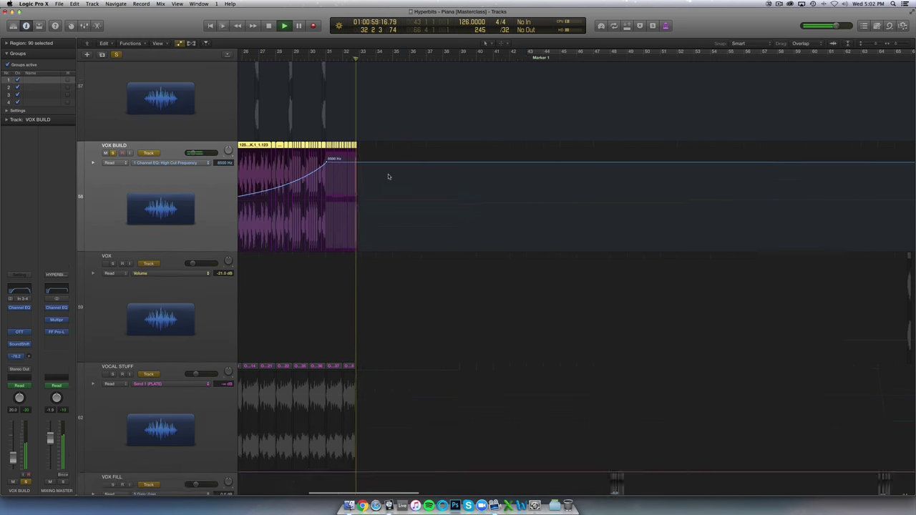
# - Stop playback at bar 33, clear the VOX BUILD solo, and view the wider arrangement with the automation hidden
pyautogui.hscroll(-3, 383, 176)
pyautogui.press('super+Left')
pyautogui.press('super+Left')
pyautogui.press('super+Left')
pyautogui.press('super+Left')
pyautogui.press('super+Left')
pyautogui.press('super+Left')
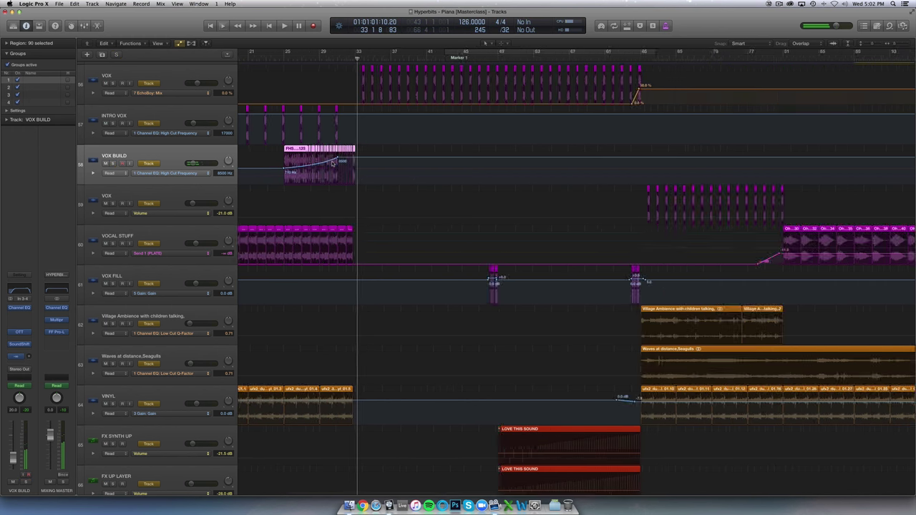
pyautogui.scroll(3, 483, 173)
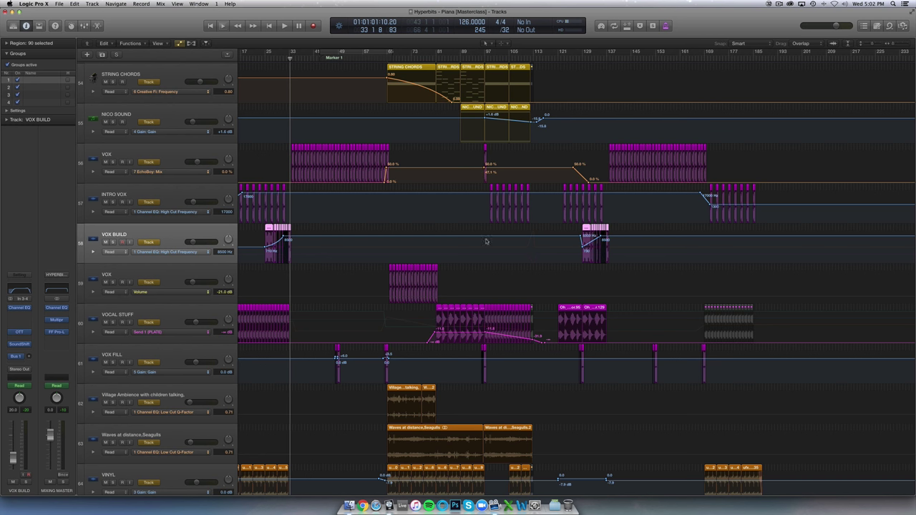
pyautogui.press('super+Right')
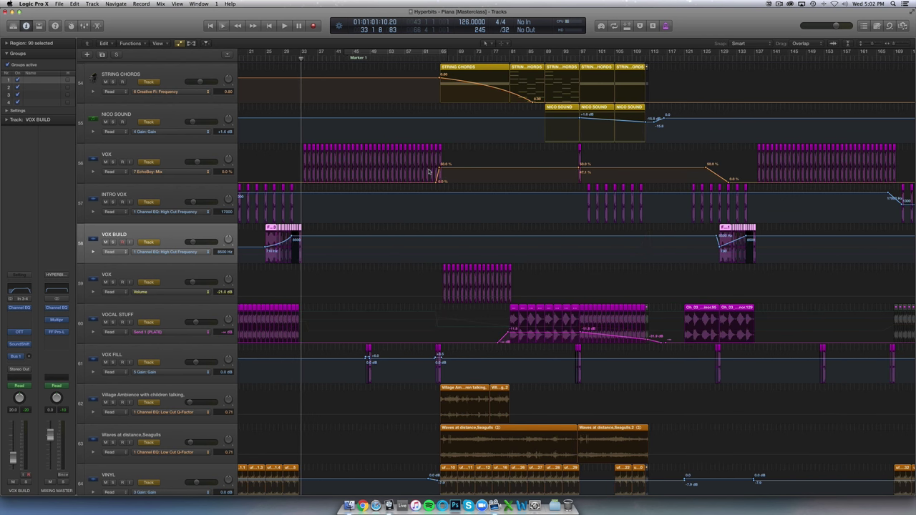
pyautogui.press('super+Up')
pyautogui.press('super+Up')
pyautogui.press('super+Up')
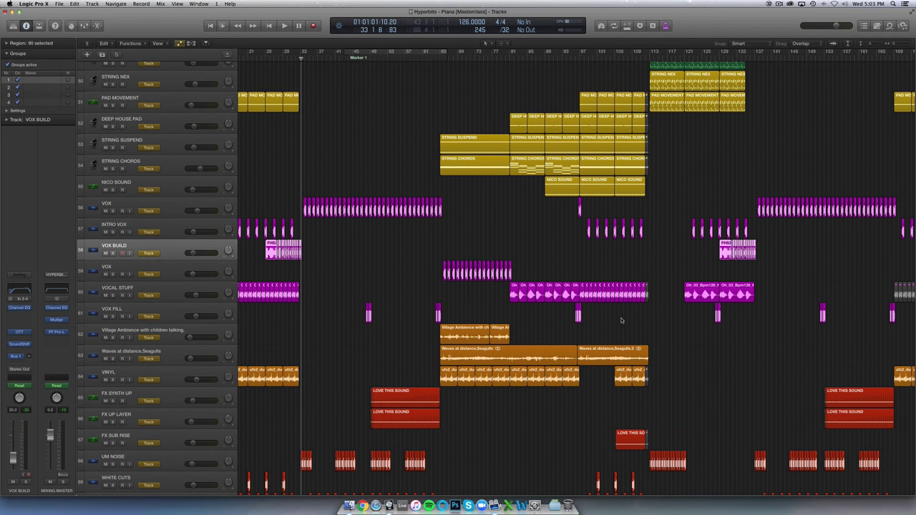
# - Play the full mix from bar 95 through the VOX FILL chops up close, stopping around bar 97
pyautogui.click(603, 317)
pyautogui.press('super+Right')
pyautogui.press('super+Right')
pyautogui.hscroll(3, 608, 268)
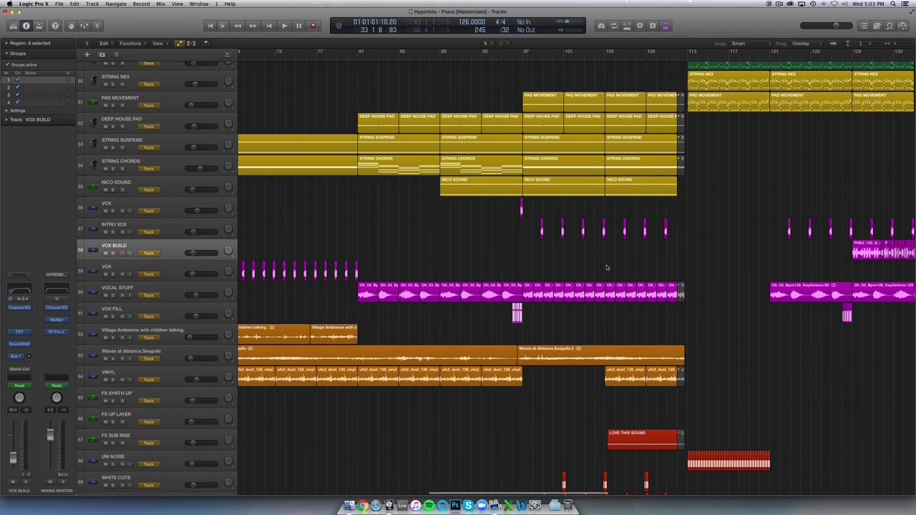
pyautogui.click(502, 56)
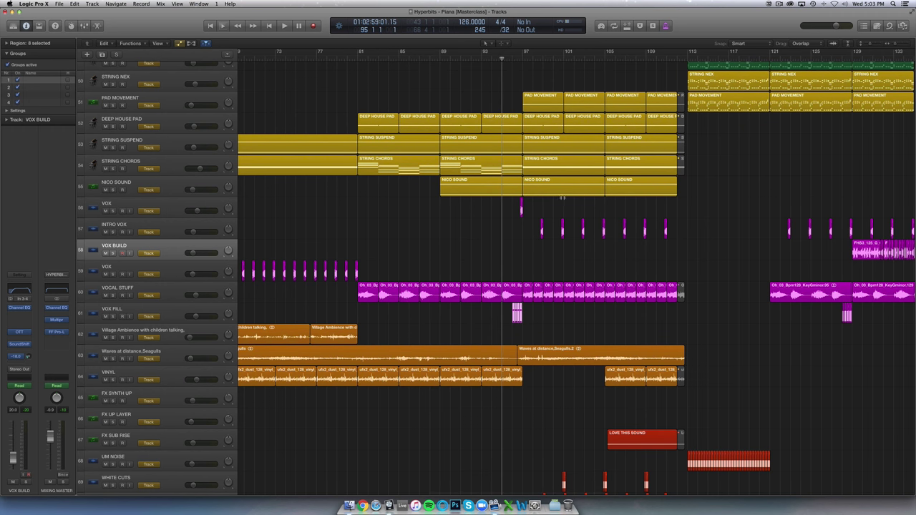
pyautogui.press('space')
pyautogui.press('super+Right')
pyautogui.press('super+Right')
pyautogui.press('super+Right')
pyautogui.hscroll(2, 563, 199)
pyautogui.press('super+Right')
pyautogui.press('super+Right')
pyautogui.press('super+Right')
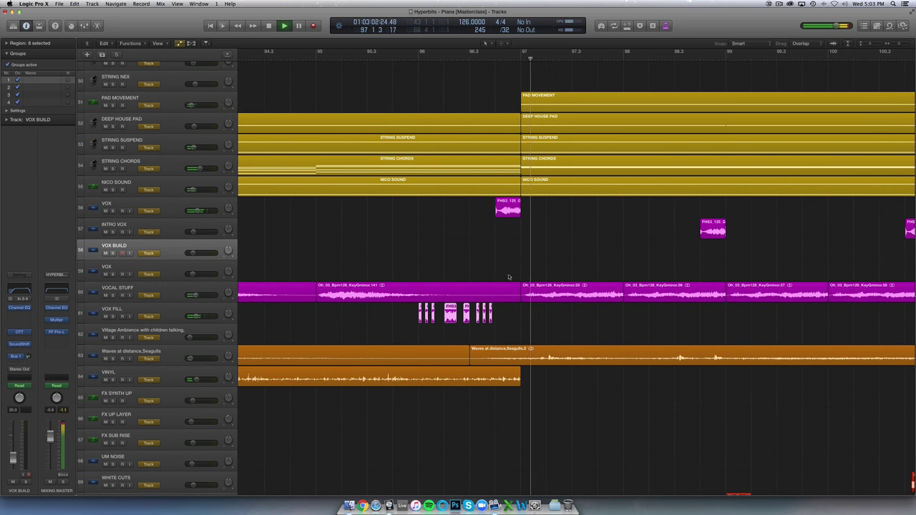
pyautogui.click(448, 260)
pyautogui.press('space')
# - Audition the VOX FILL and upper VOX tracks soloed together from just before bar 96, stop around bar 98, and clear both solos
pyautogui.click(112, 317)
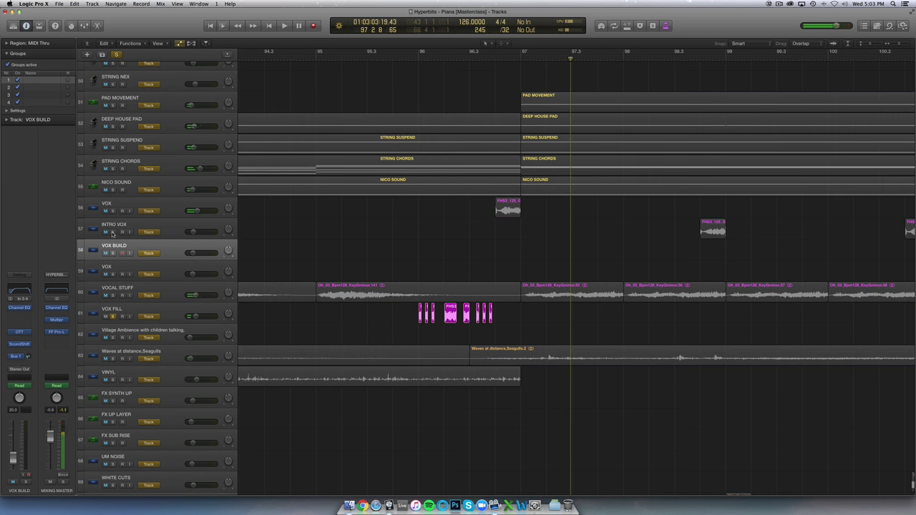
pyautogui.click(112, 211)
pyautogui.click(408, 58)
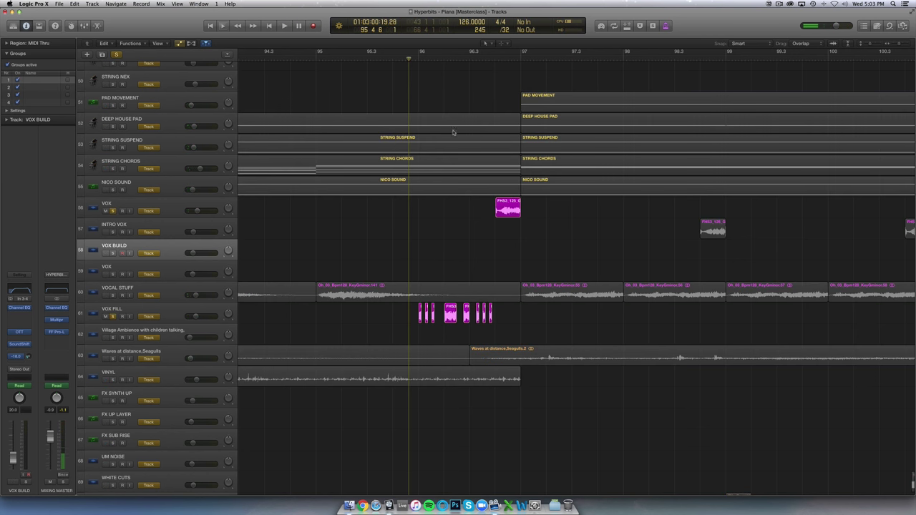
pyautogui.press('space')
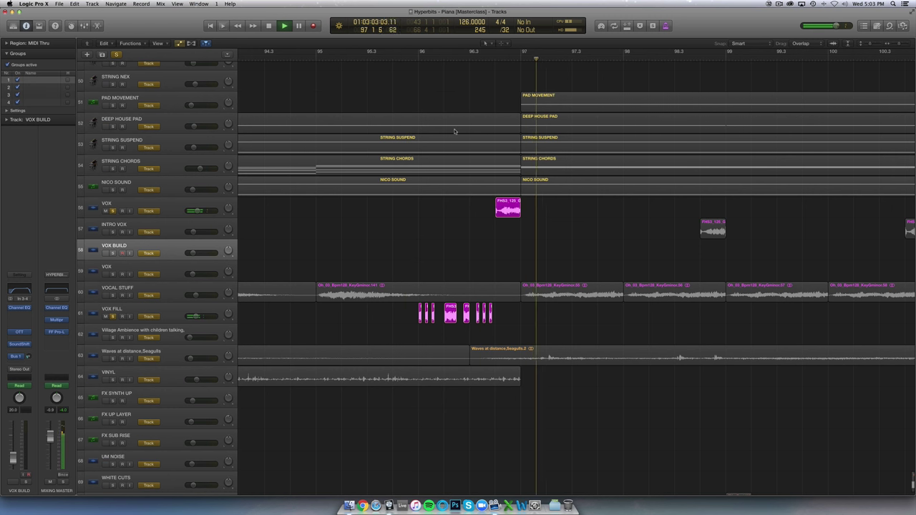
pyautogui.click(154, 209)
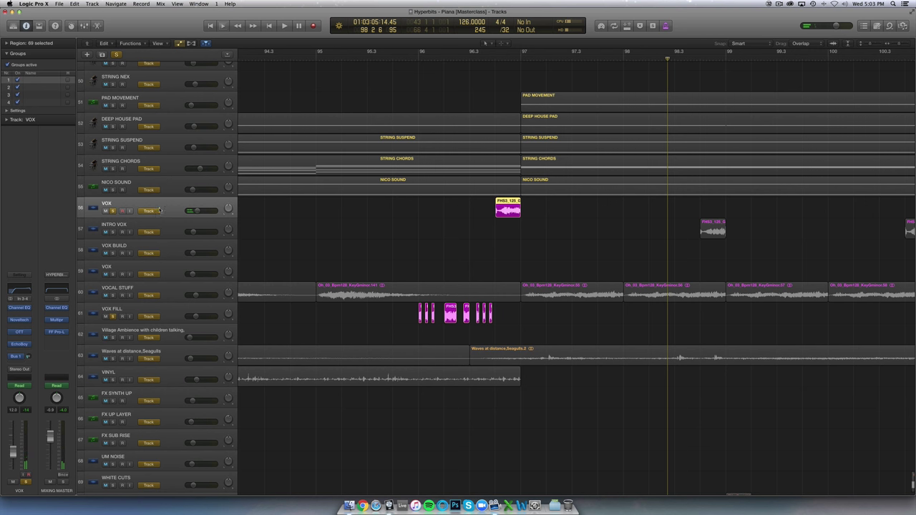
pyautogui.click(112, 211)
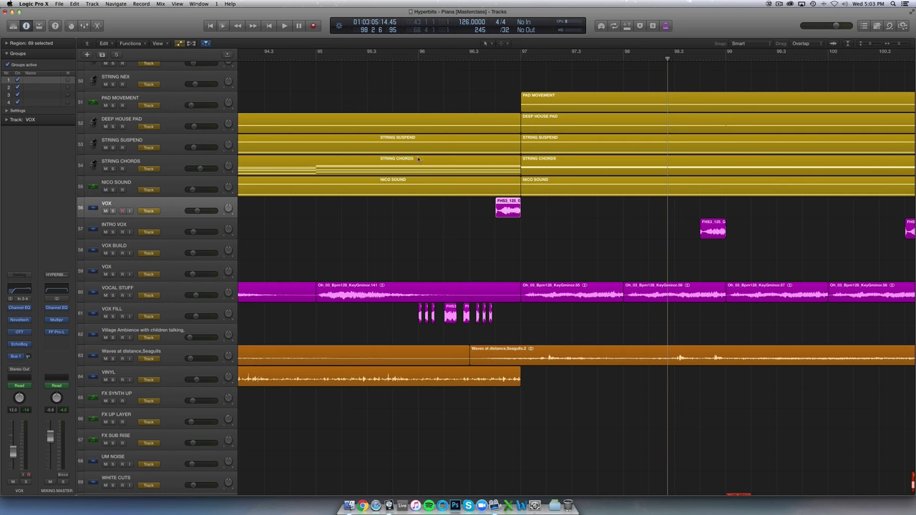
# - Play the vocal fill in the full mix from bar 95 and bring the surrounding break section into view
pyautogui.click(314, 57)
pyautogui.press('space')
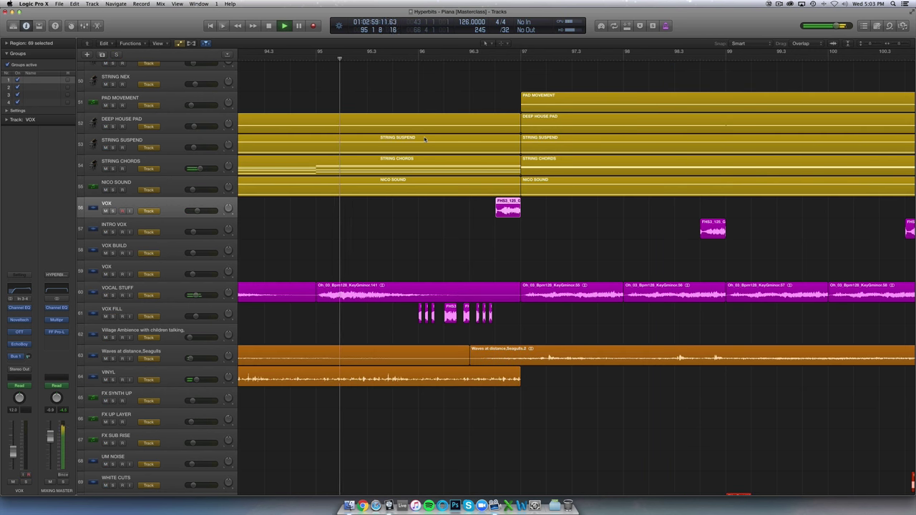
pyautogui.scroll(-8, 425, 139)
pyautogui.hscroll(-5, 398, 155)
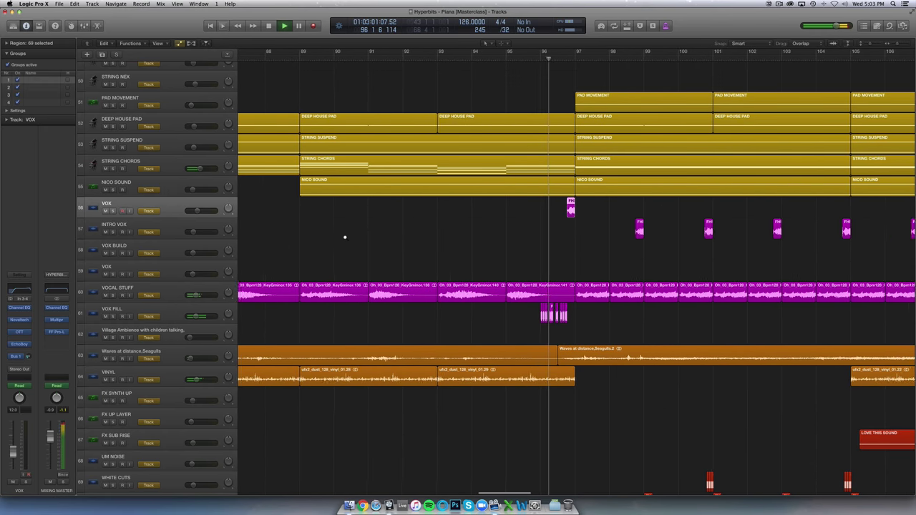
pyautogui.scroll(-5, 343, 236)
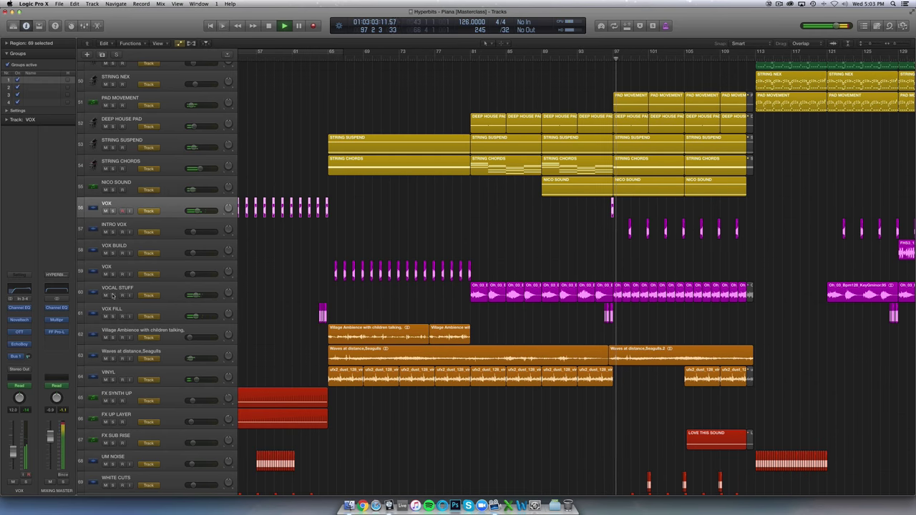
# - Show the track automation, solo and select the VOCAL STUFF track, and stop with the playhead at bar 81
pyautogui.press('a')
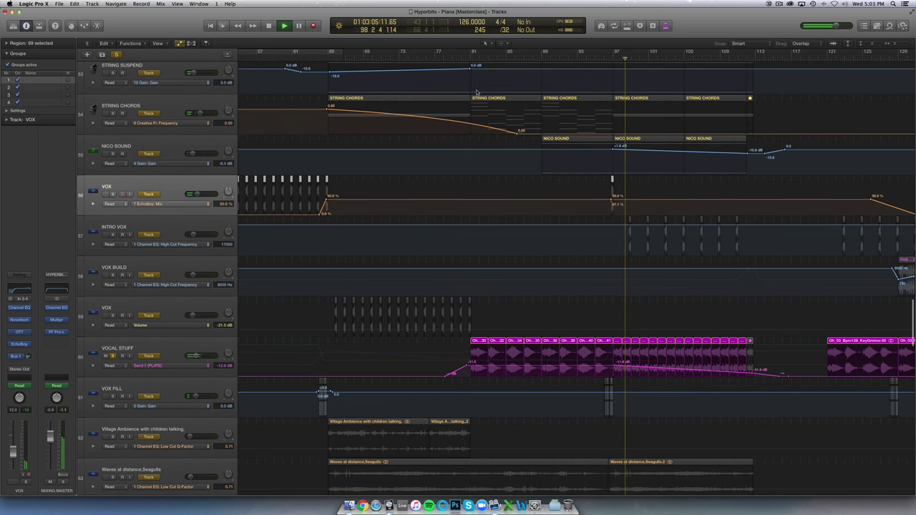
pyautogui.press('space')
pyautogui.click(152, 358)
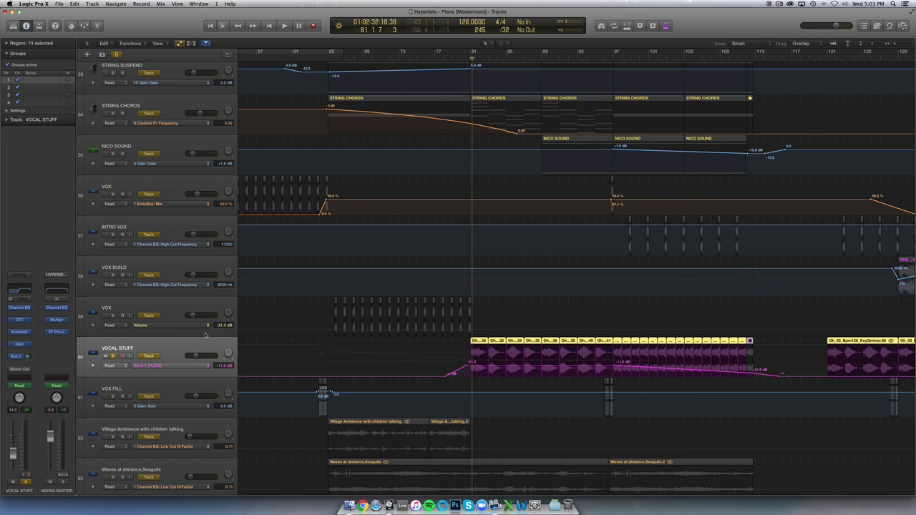
# - Inspect the VOCAL STUFF track's Channel EQ and Kickstart effects, closing both windows
pyautogui.click(19, 307)
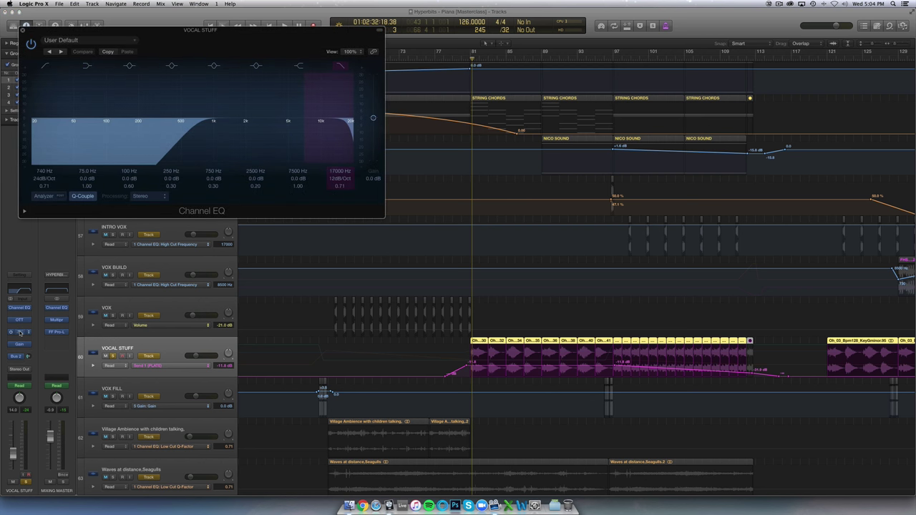
pyautogui.click(20, 332)
pyautogui.click(30, 37)
pyautogui.click(25, 31)
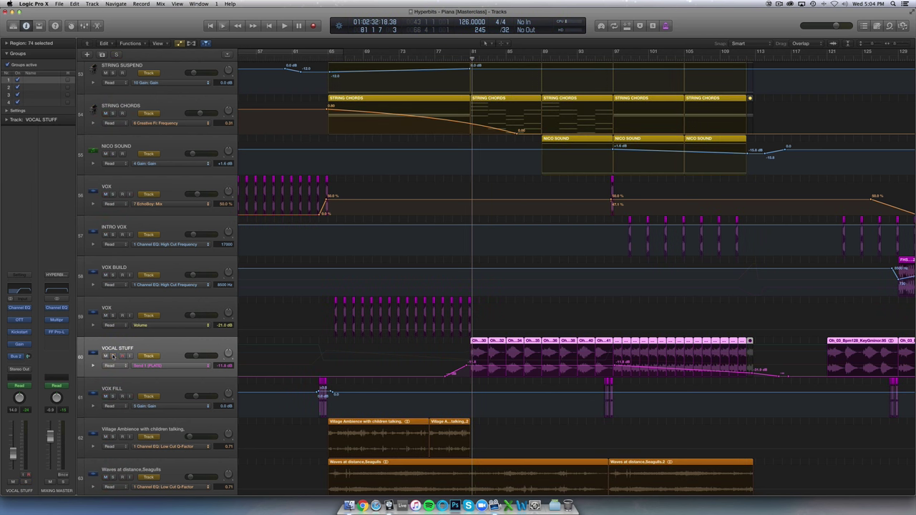
# - Audition the VOCAL STUFF track soloed from bar 81 with its regions up close, and clear its solo during playback
pyautogui.press('space')
pyautogui.press('super+Right')
pyautogui.press('super+Right')
pyautogui.press('super+Right')
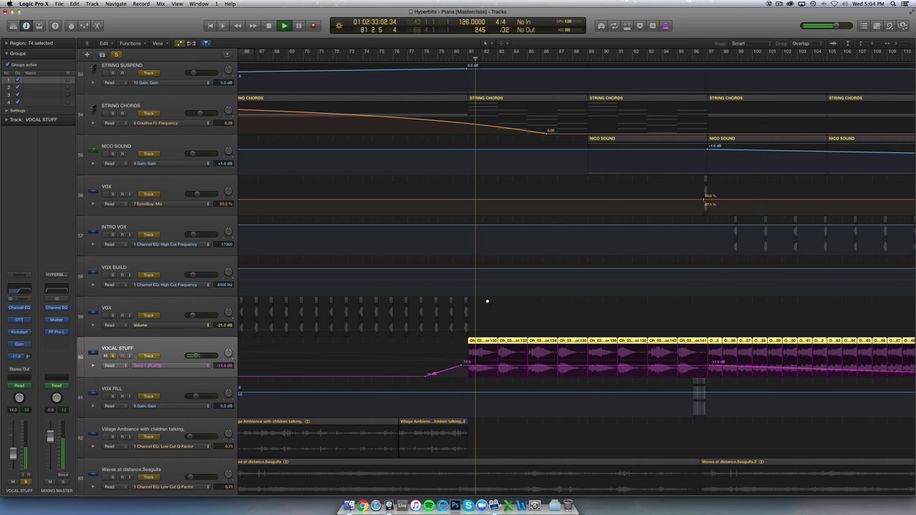
pyautogui.hscroll(3, 488, 303)
pyautogui.press('super+Right')
pyautogui.press('super+Right')
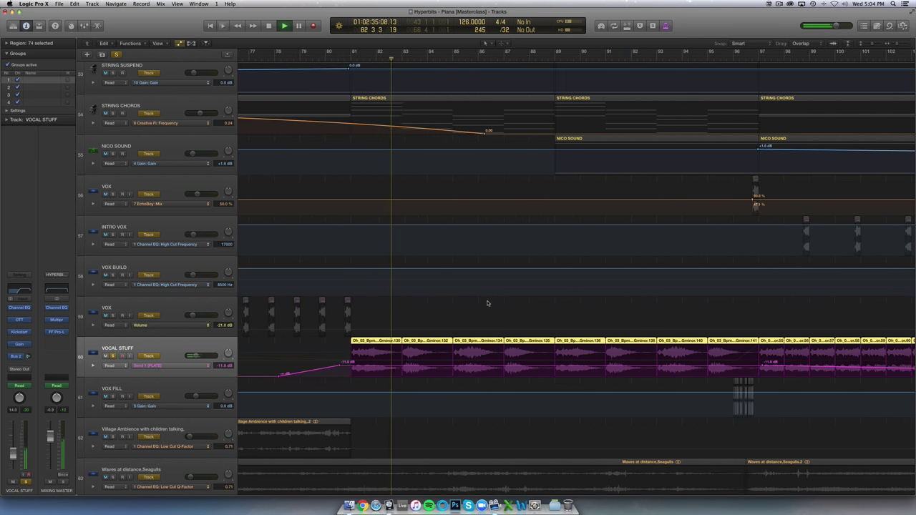
pyautogui.click(113, 356)
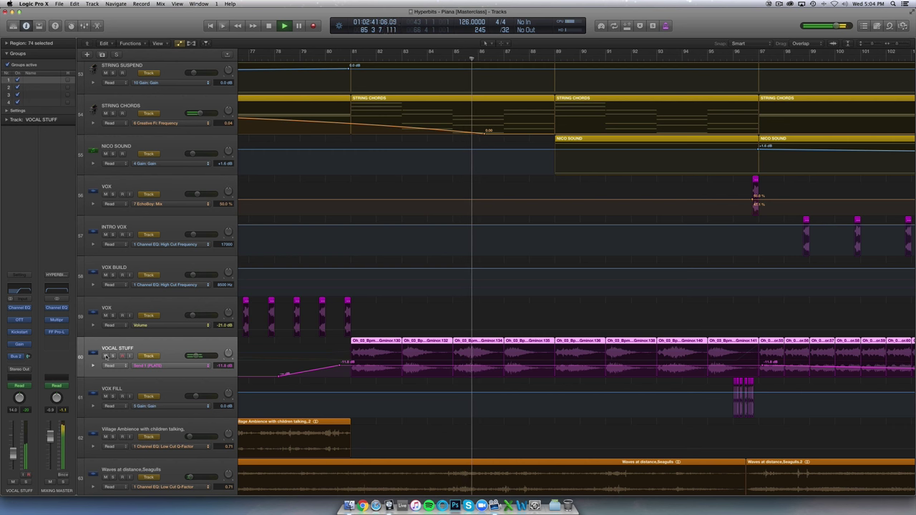
# - Compare the break with the VOCAL STUFF track muted and unmuted during playback
pyautogui.click(105, 356)
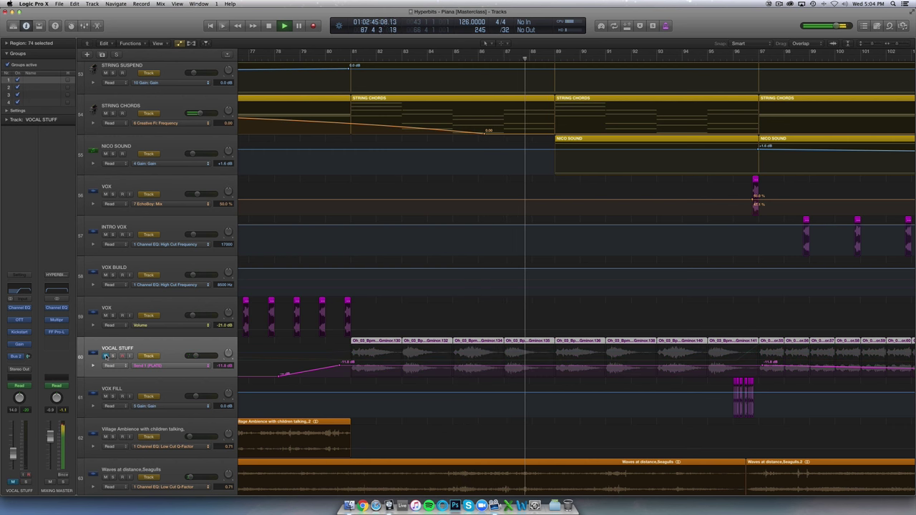
pyautogui.click(105, 356)
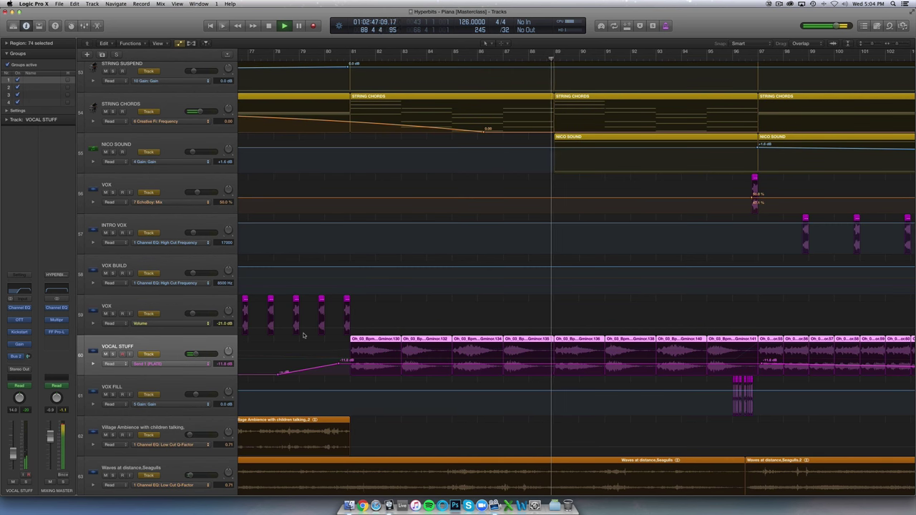
pyautogui.press('super+Left')
pyautogui.press('super+Left')
pyautogui.press('super+Left')
pyautogui.press('super+Left')
pyautogui.press('super+Left')
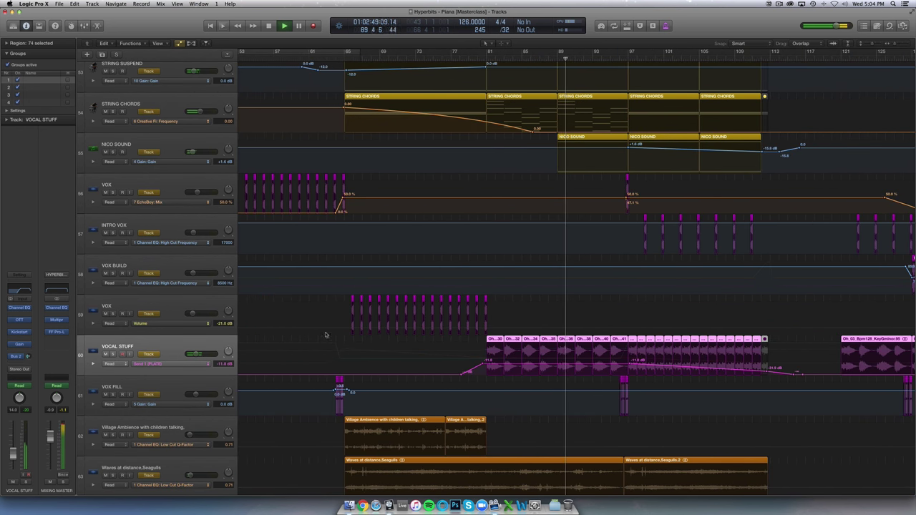
# - Hide the track automation to see the whole arrangement, deselect all regions and stop playback
pyautogui.press('a')
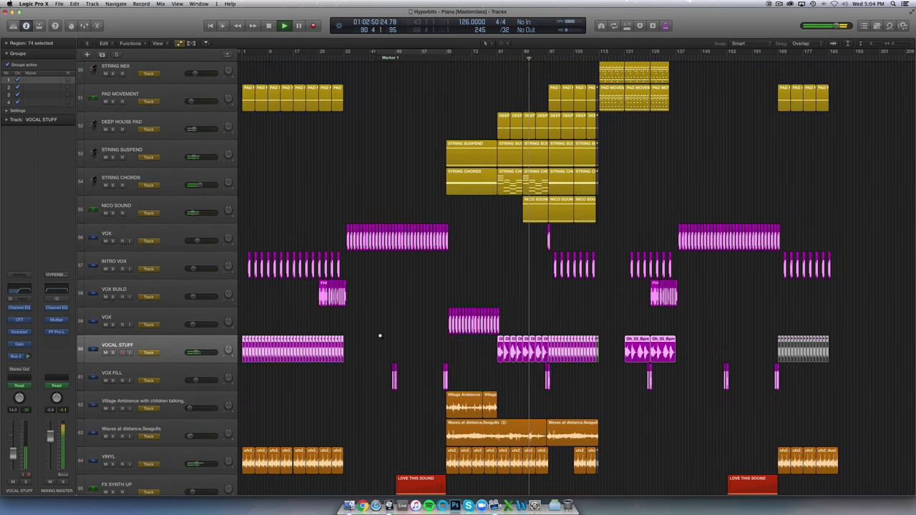
pyautogui.press('super+Up')
pyautogui.press('super+Left')
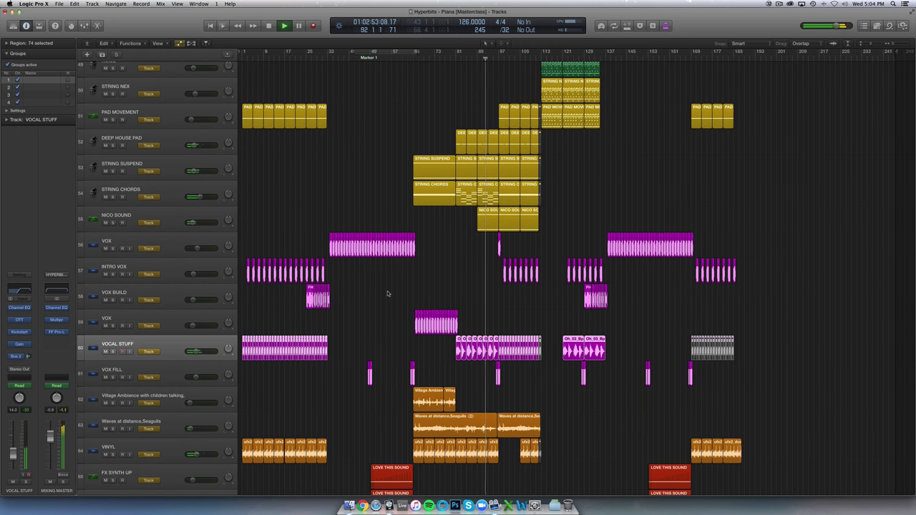
pyautogui.click(419, 278)
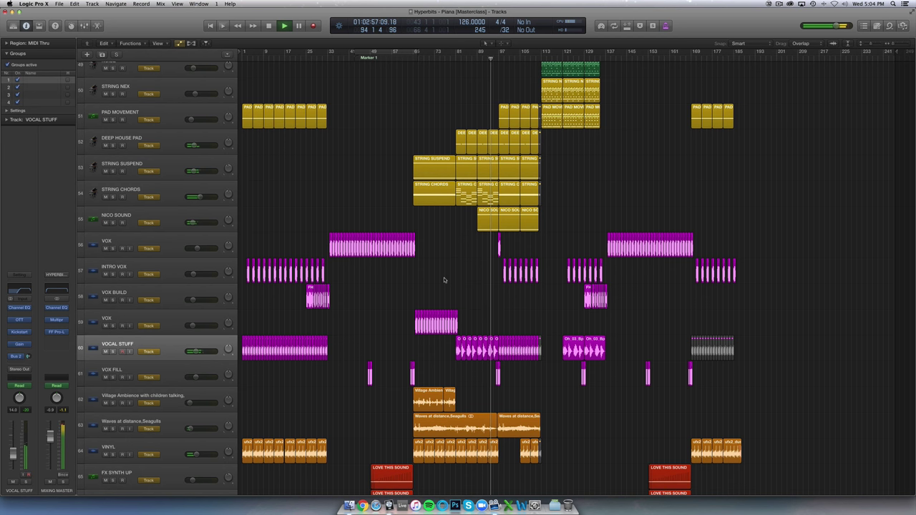
pyautogui.press('space')
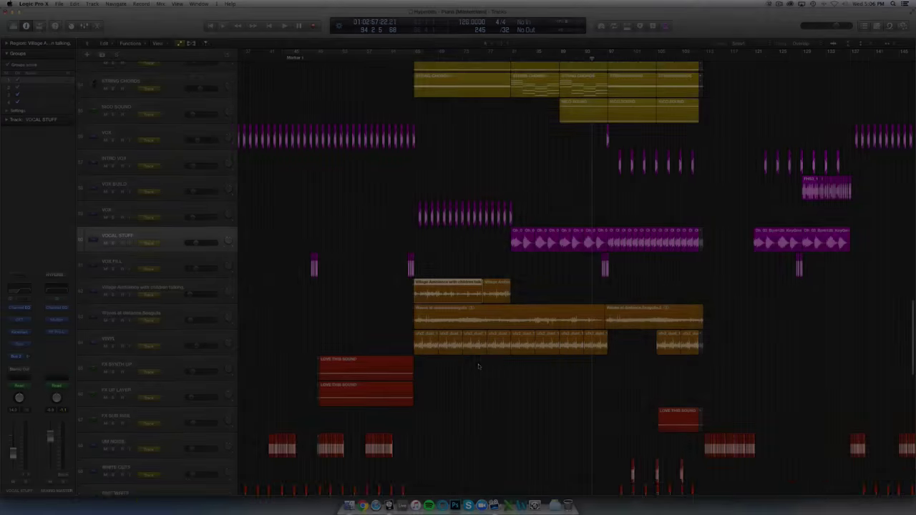
# - Select the Village Ambience with children talking track and show the track automation
pyautogui.scroll(-3, 479, 366)
pyautogui.scroll(-1, 479, 366)
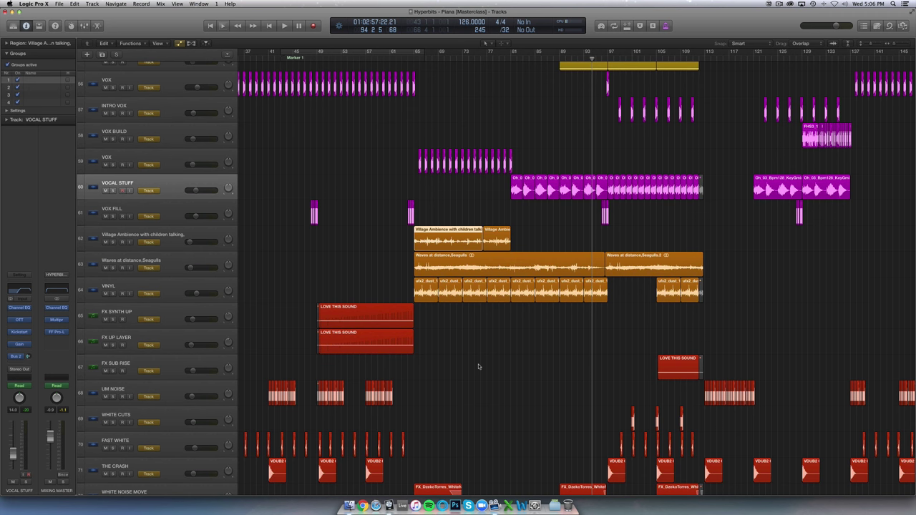
pyautogui.click(192, 244)
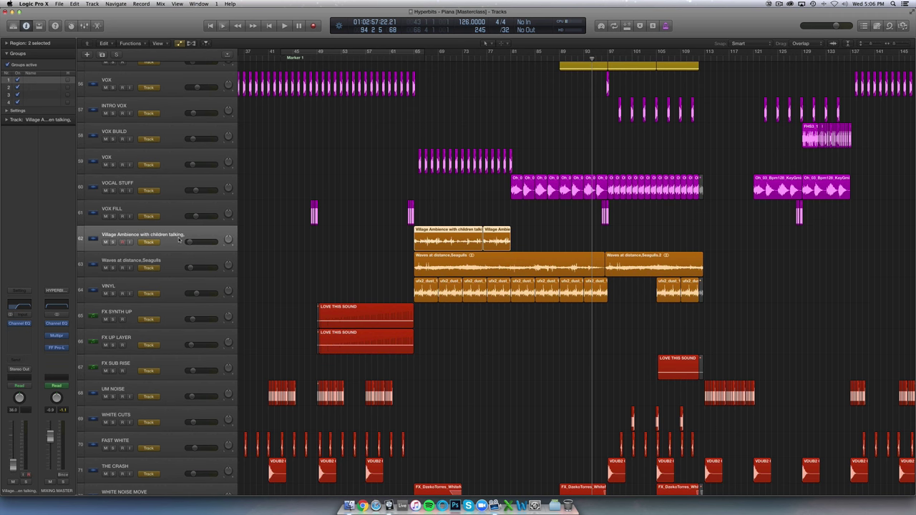
pyautogui.press('a')
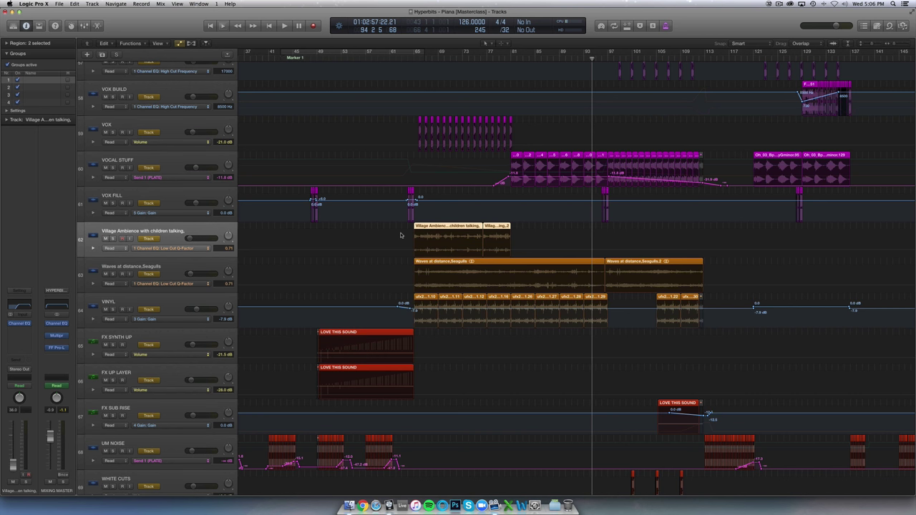
# - Solo the Village Ambience track and audition its regions from bar 65, stopping after about five bars
pyautogui.scroll(5, 400, 234)
pyautogui.hscroll(2, 345, 230)
pyautogui.press('s')
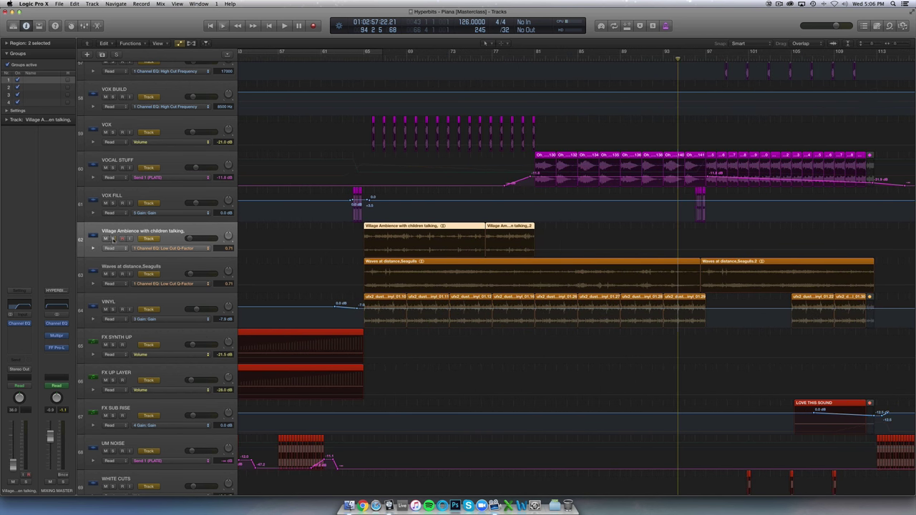
pyautogui.click(363, 57)
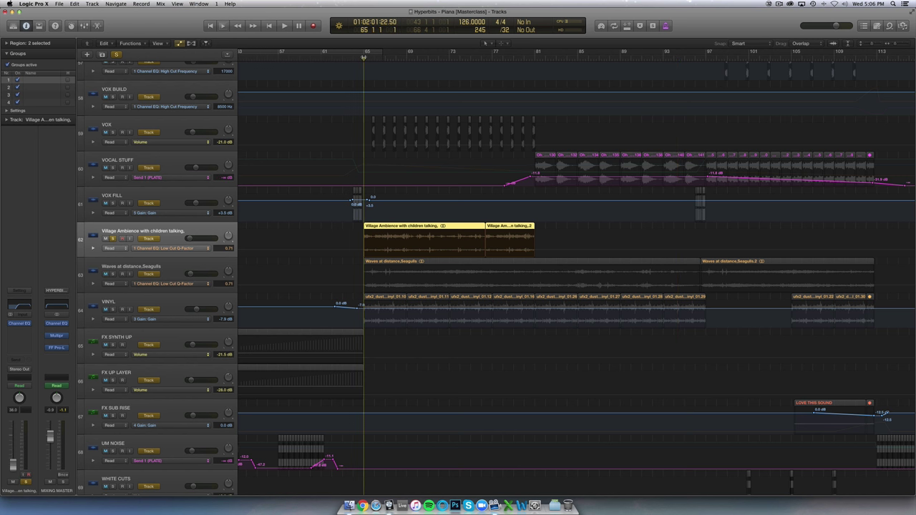
pyautogui.press('space')
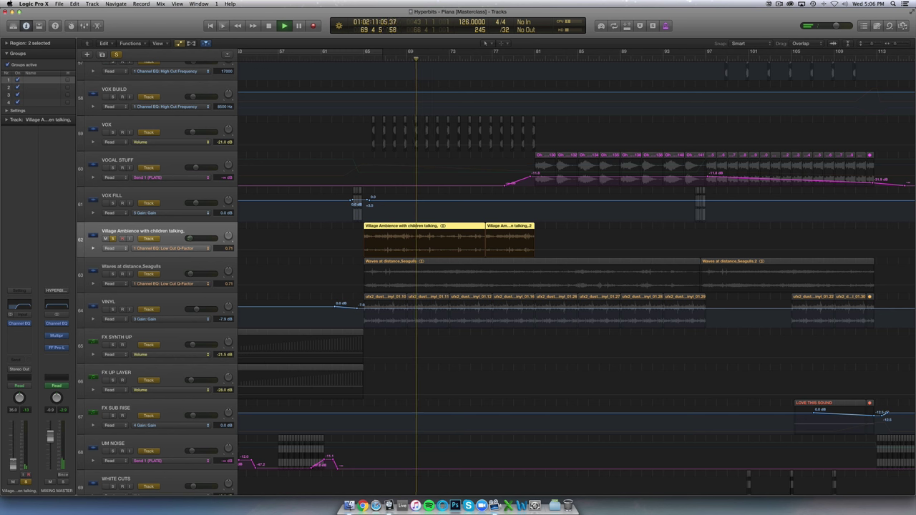
pyautogui.press('space')
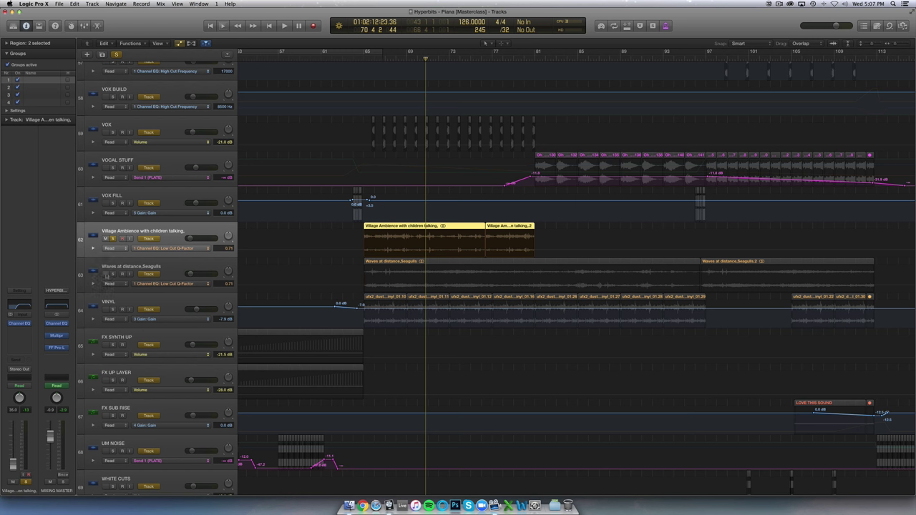
# - Move the solo to the Waves at distance,Seagulls track, audition it from the current position and select the track during playback
pyautogui.click(109, 276)
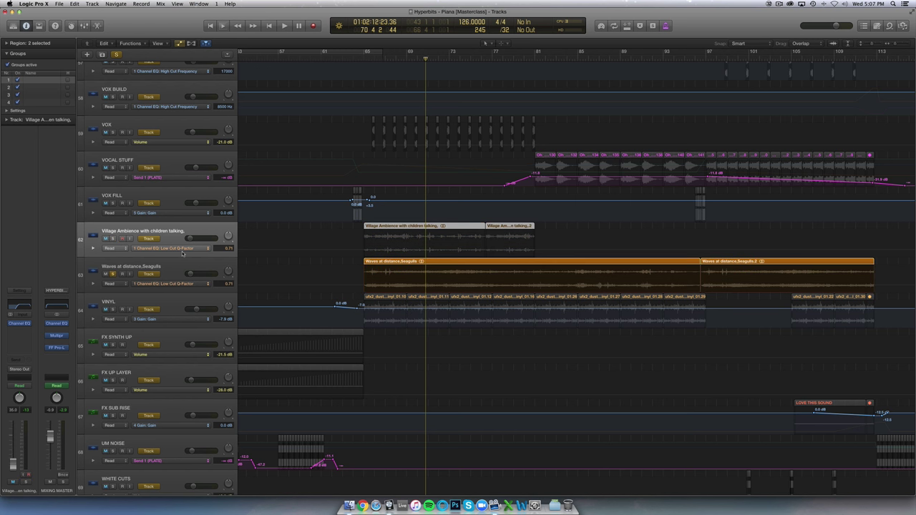
pyautogui.press('space')
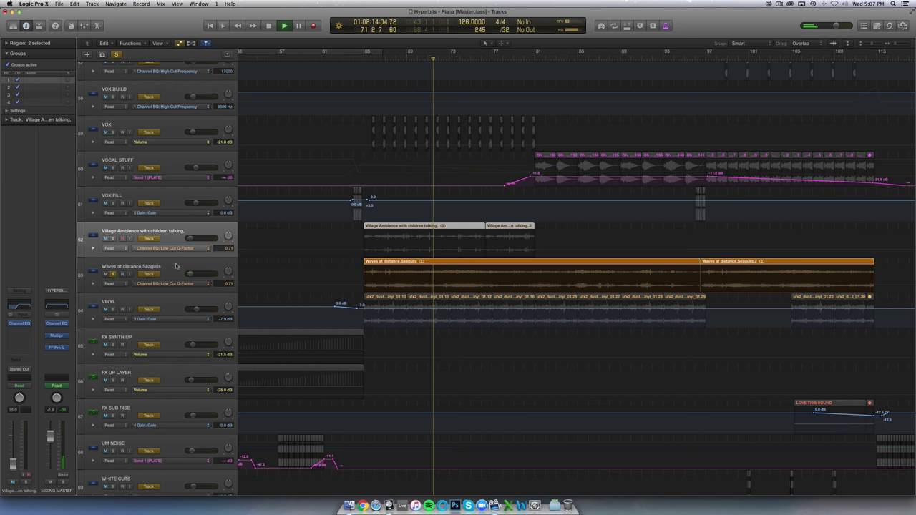
pyautogui.press('Down')
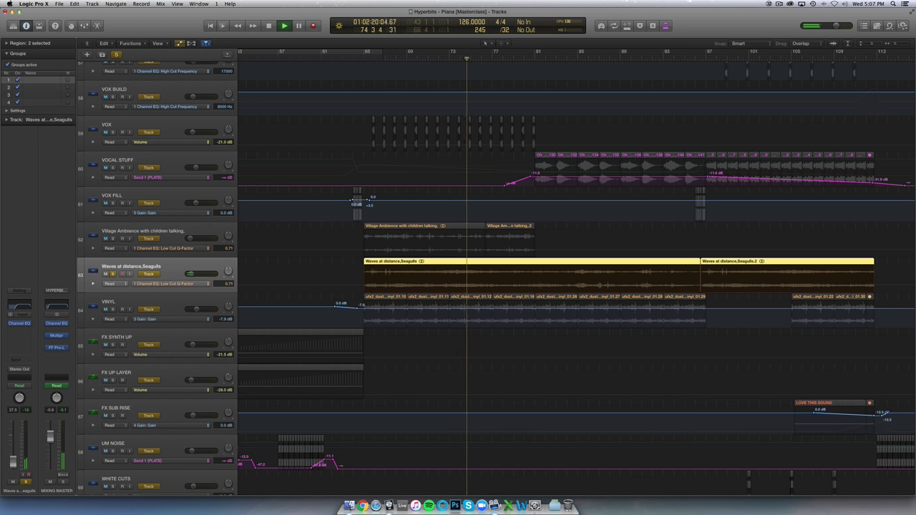
pyautogui.press('space')
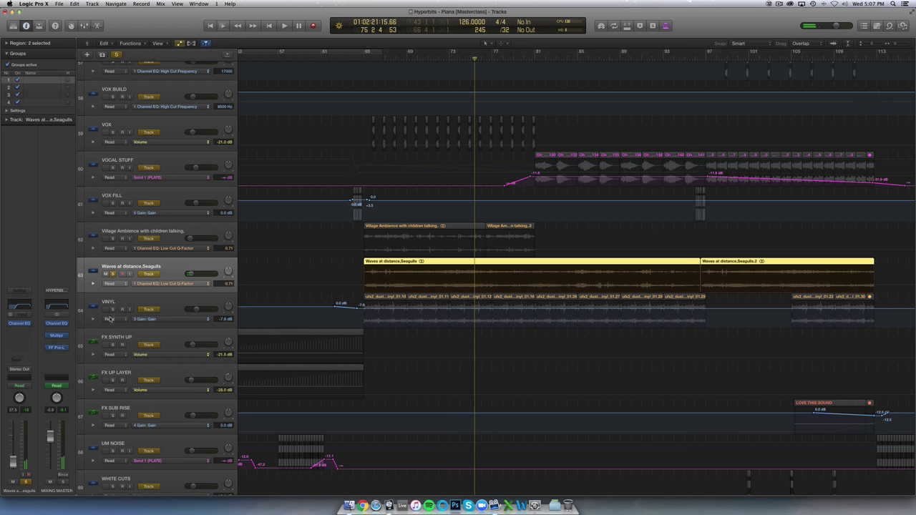
# - Move the solo to the VINYL track, audition it from bar 65 and select the track during playback
pyautogui.click(118, 310)
pyautogui.click(369, 62)
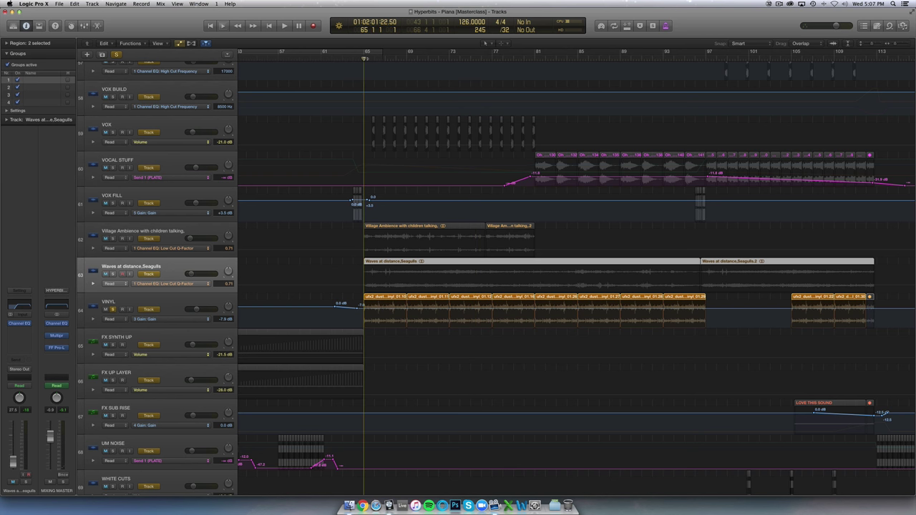
pyautogui.press('space')
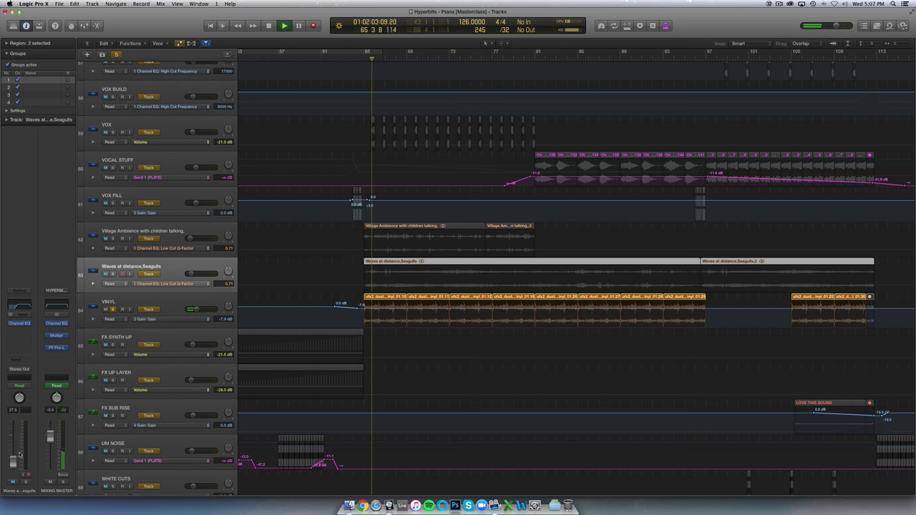
pyautogui.click(124, 310)
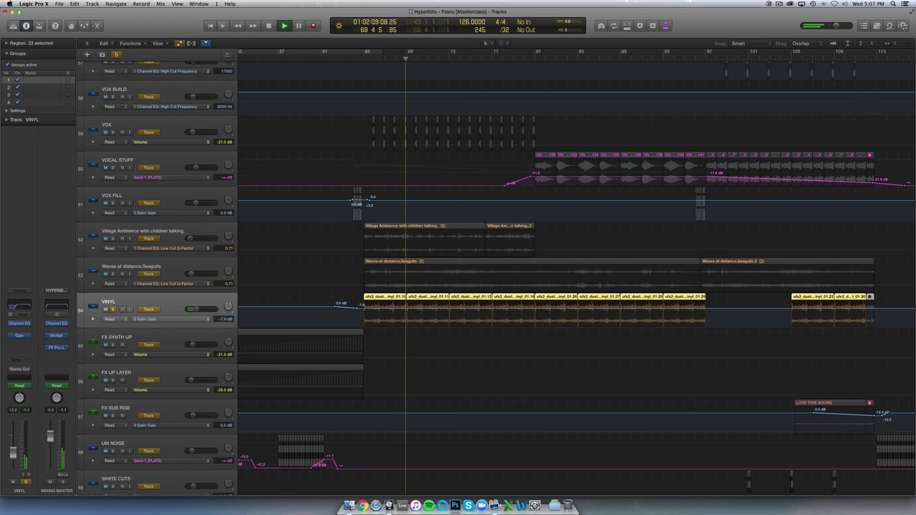
pyautogui.press('space')
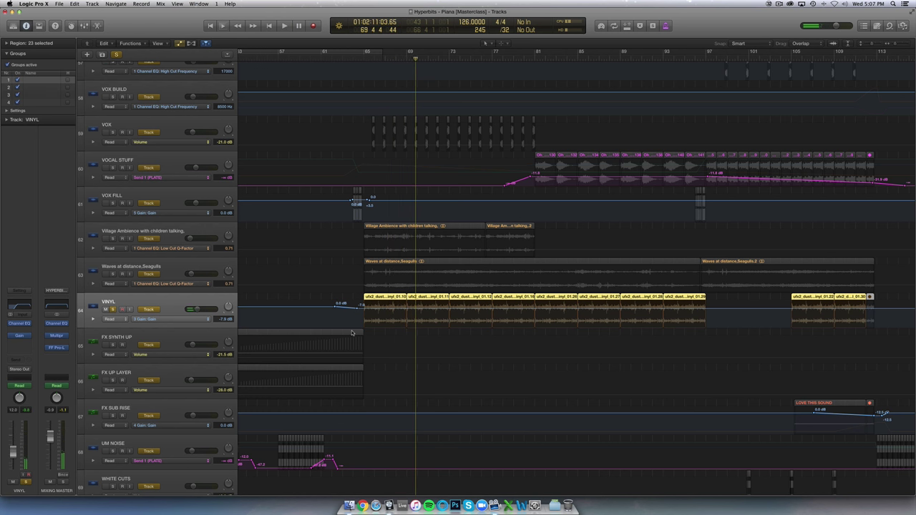
# - Clear the VINYL track's solo, raise its volume slightly and play the full mix from bar 64
pyautogui.click(113, 310)
pyautogui.moveTo(13, 450); pyautogui.dragTo(13, 453)
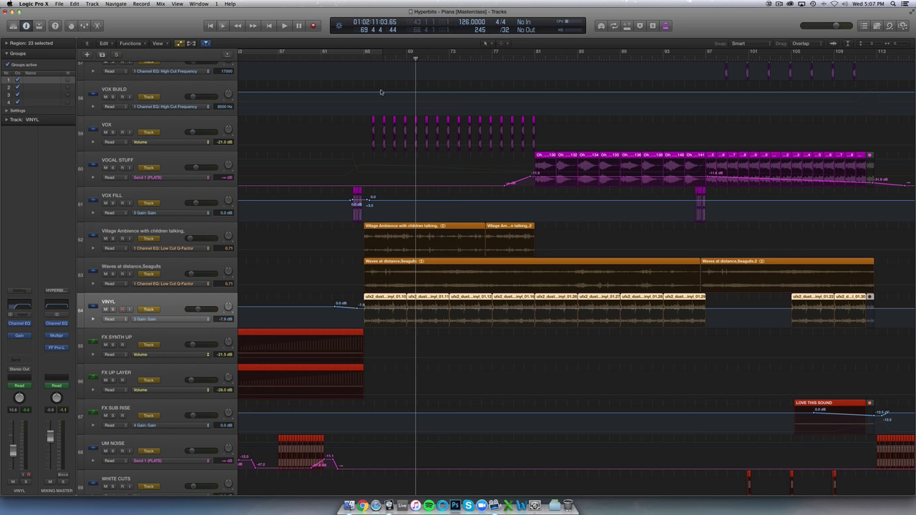
pyautogui.press('space')
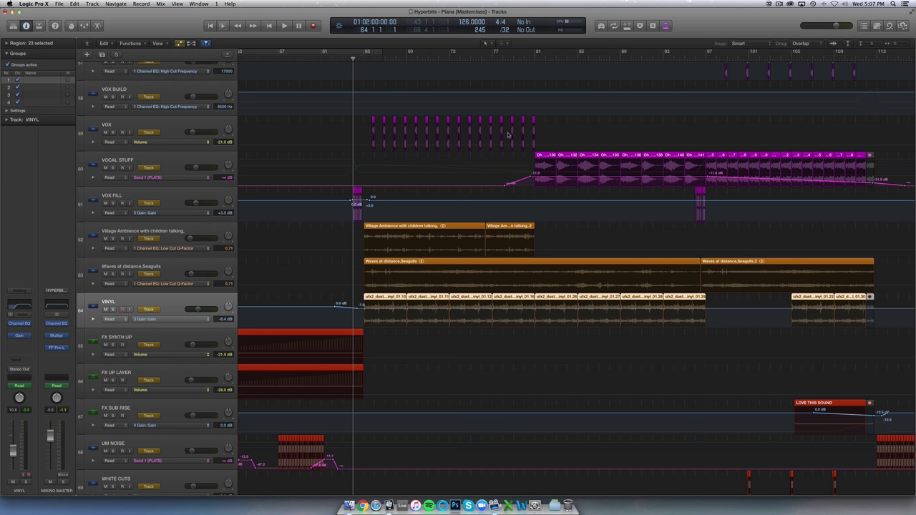
pyautogui.press('space')
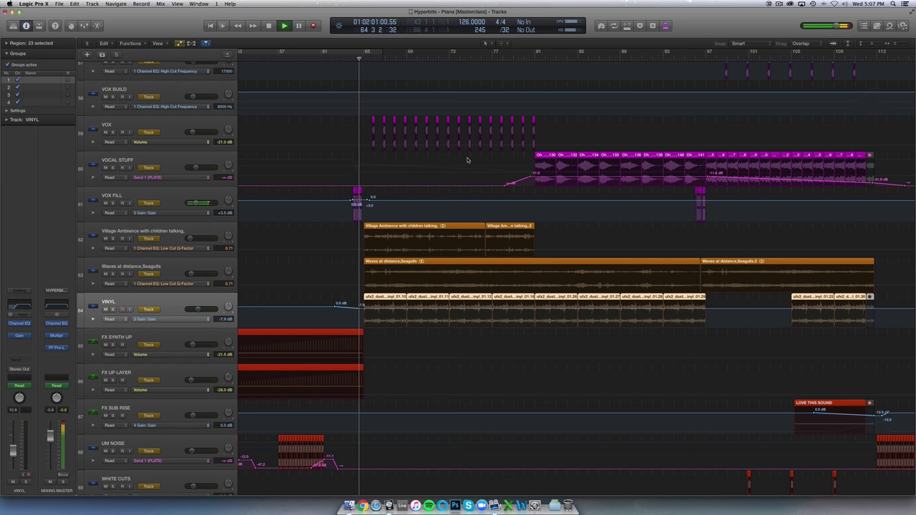
# - Mute the Village Ambience, Waves at distance,Seagulls and VINYL tracks to compare the mix without them, and unmute all three
pyautogui.press('super+Right')
pyautogui.press('super+Right')
pyautogui.press('super+Right')
pyautogui.press('super+Right')
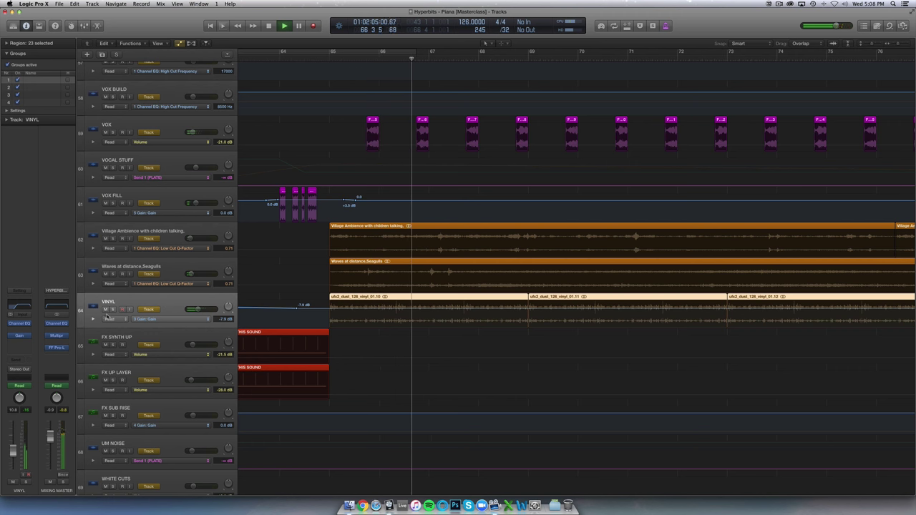
pyautogui.moveTo(105, 309); pyautogui.dragTo(106, 244)
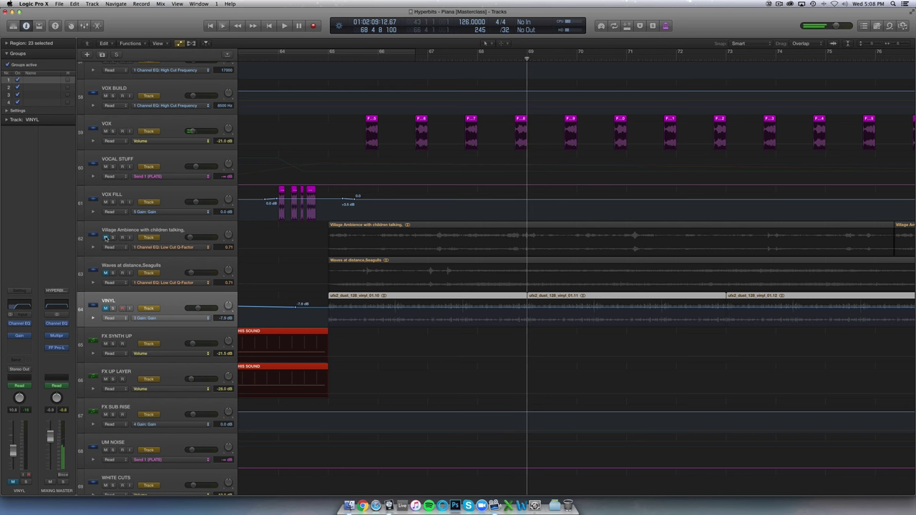
pyautogui.moveTo(105, 237); pyautogui.dragTo(106, 308)
pyautogui.scroll(-3, 327, 255)
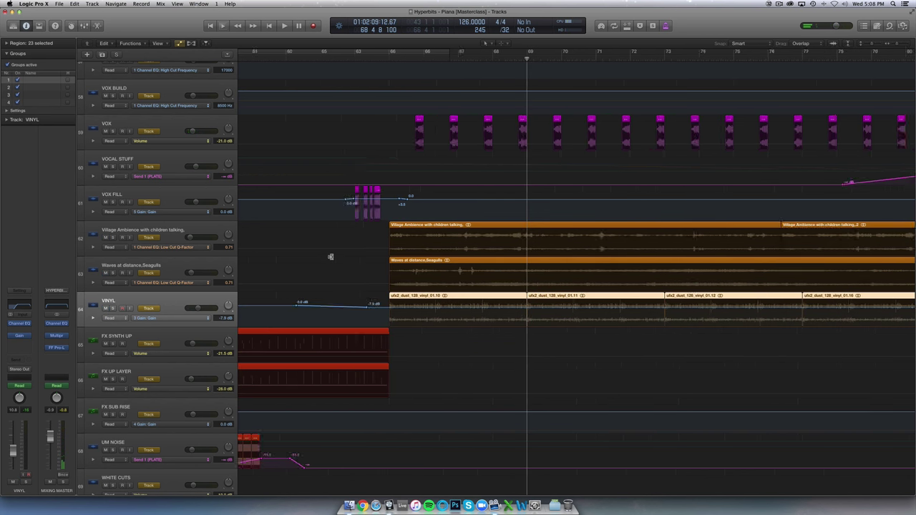
# - Hide the track automation and select the FX SYNTH UP track, with the red effects tracks in view
pyautogui.scroll(-3, 410, 246)
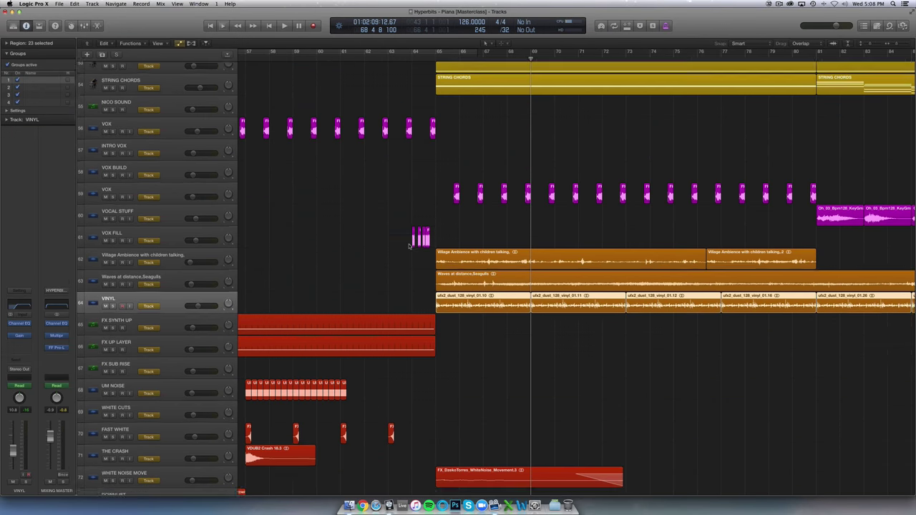
pyautogui.scroll(-4, 410, 245)
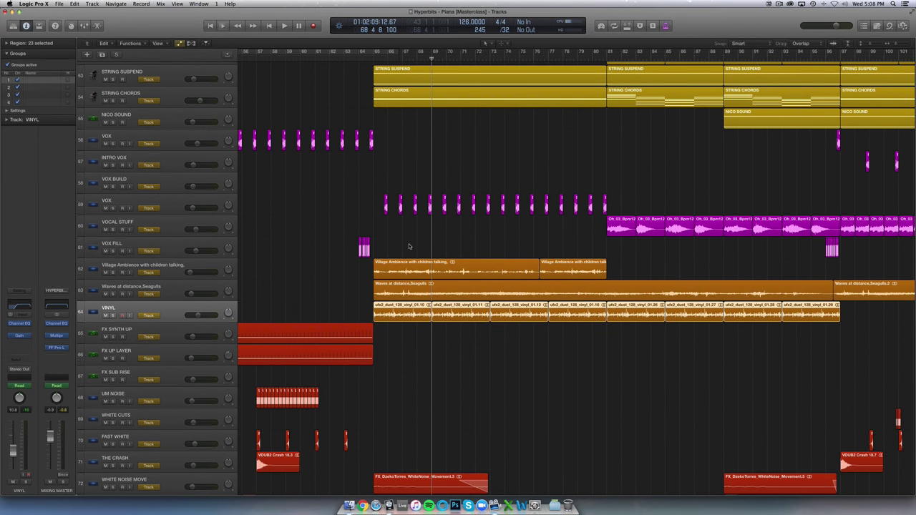
pyautogui.scroll(-5, 410, 246)
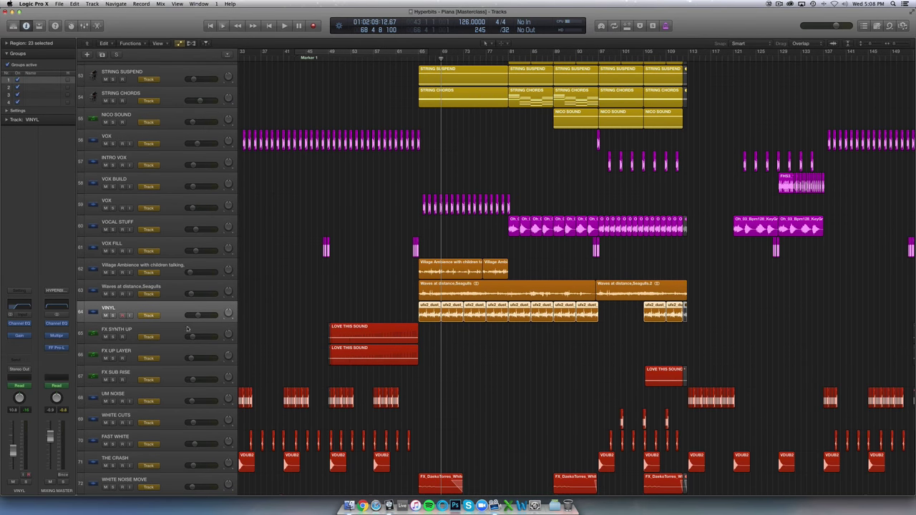
pyautogui.click(171, 330)
pyautogui.scroll(-3, 344, 165)
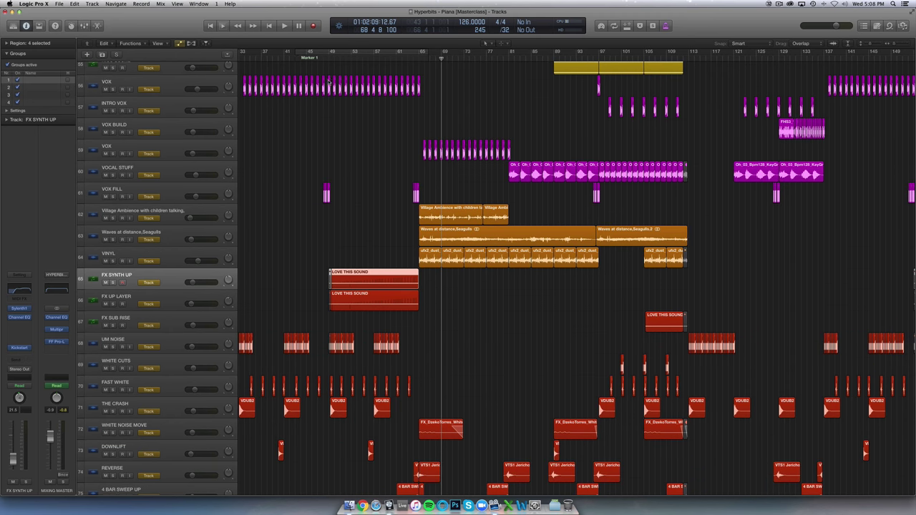
# - Place the playhead at bar 49, select the LOVE THIS SOUND region on FX SYNTH UP and show the track automation
pyautogui.hotkey('shift', 'space')
pyautogui.scroll(5, 375, 276)
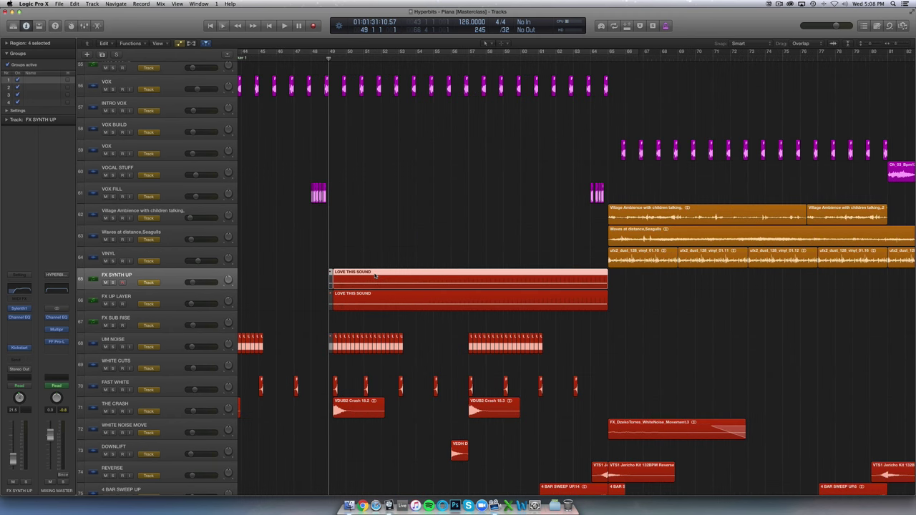
pyautogui.click(375, 276)
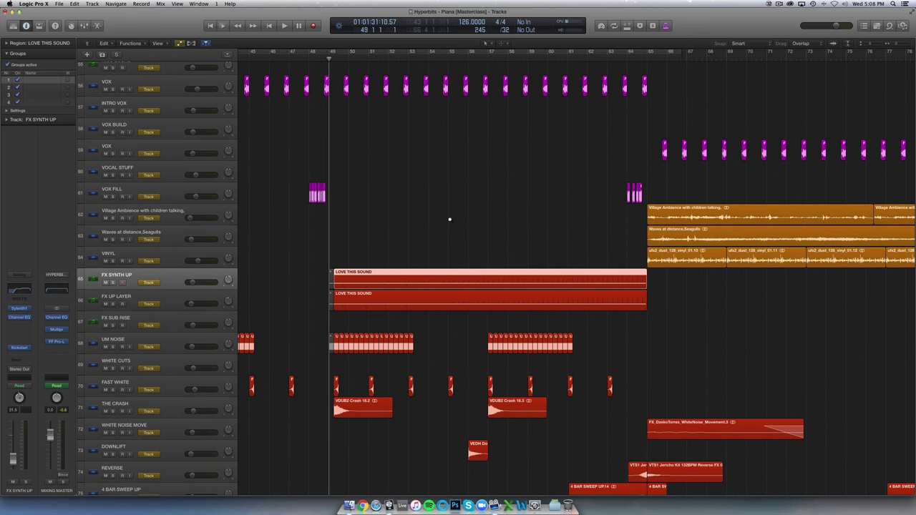
pyautogui.press('a')
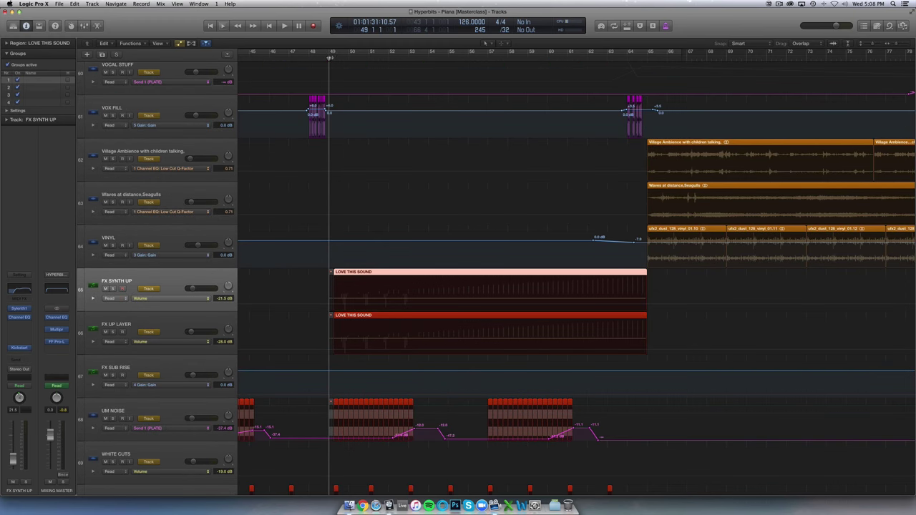
# - Play from bar 49 and solo the FX SYNTH UP track
pyautogui.press('space')
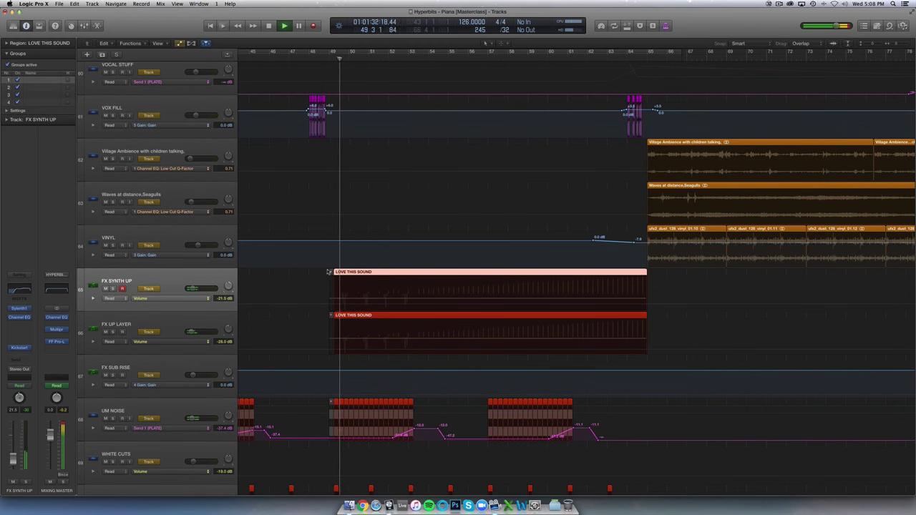
pyautogui.click(113, 288)
pyautogui.click(313, 269)
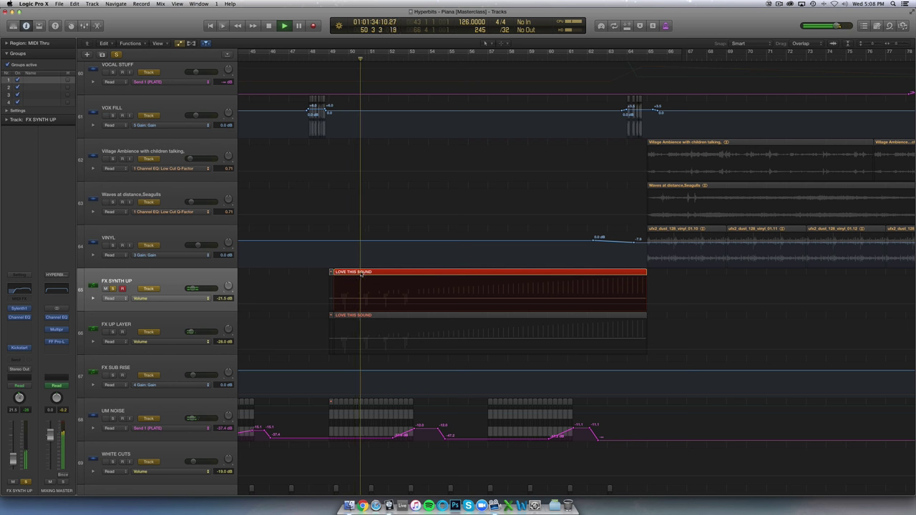
# - Open the LOVE THIS SOUND region on FX SYNTH UP in the Piano Roll and examine its pitch bend curve
pyautogui.doubleClick(363, 272)
pyautogui.press('super+Left')
pyautogui.press('super+Left')
pyautogui.press('super+Left')
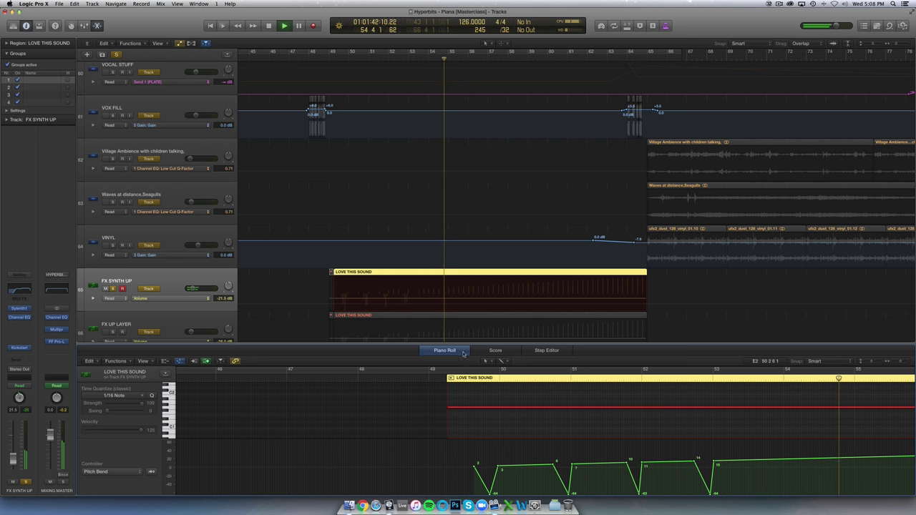
pyautogui.press('super+Left')
pyautogui.scroll(-4, 452, 239)
pyautogui.press('super+Left')
pyautogui.press('super+Left')
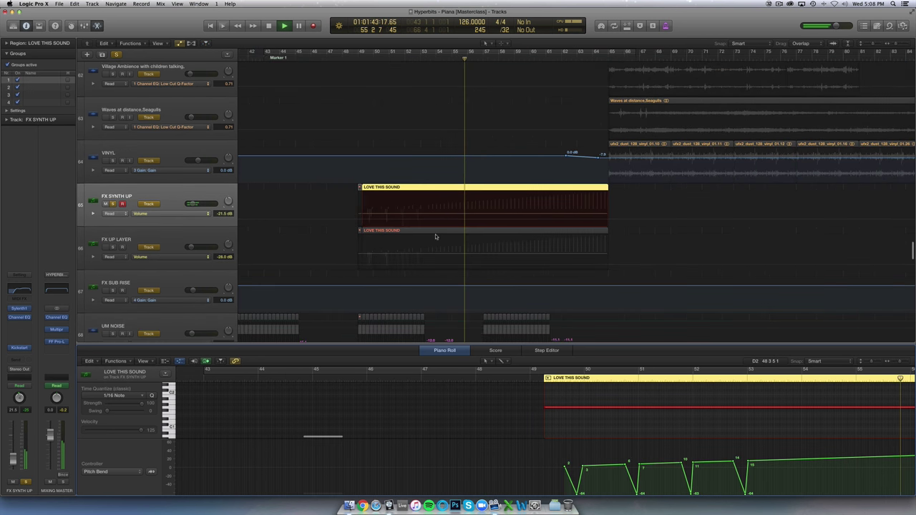
# - Solo FX UP LAYER together with FX SYNTH UP, replay both from bar 49 and clear the solos
pyautogui.click(113, 247)
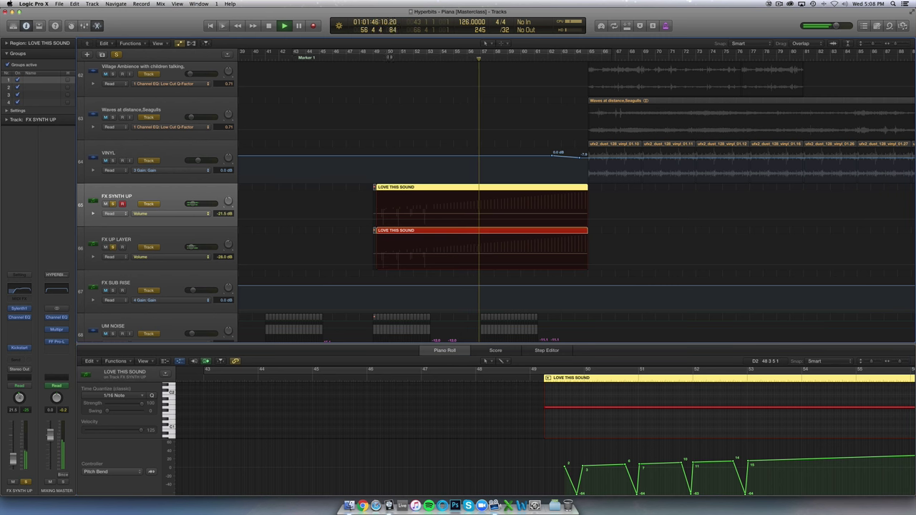
pyautogui.hotkey('shift', 'space')
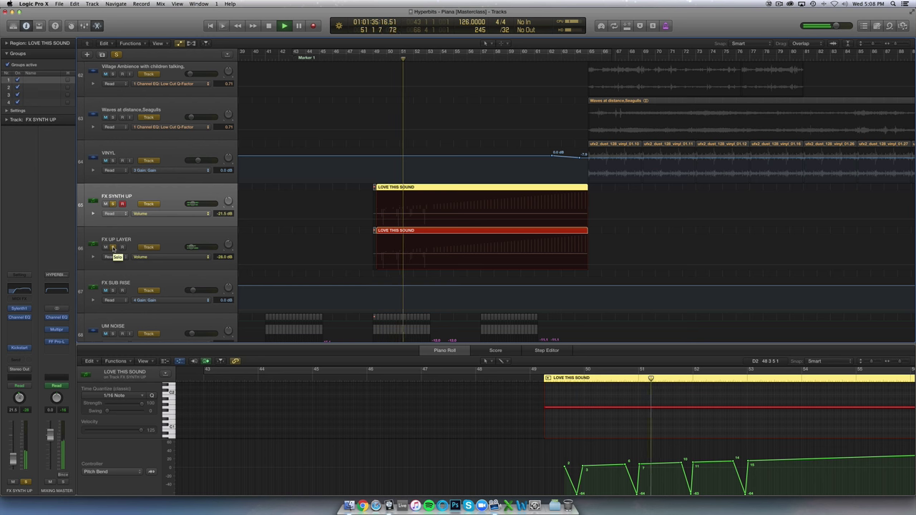
pyautogui.keyDown('alt'); pyautogui.click(113, 248); pyautogui.keyUp('alt')
# - Place the playhead at bar 105 and select the FX SUB RISE track
pyautogui.press('super+Left')
pyautogui.press('super+Left')
pyautogui.hscroll(3, 344, 228)
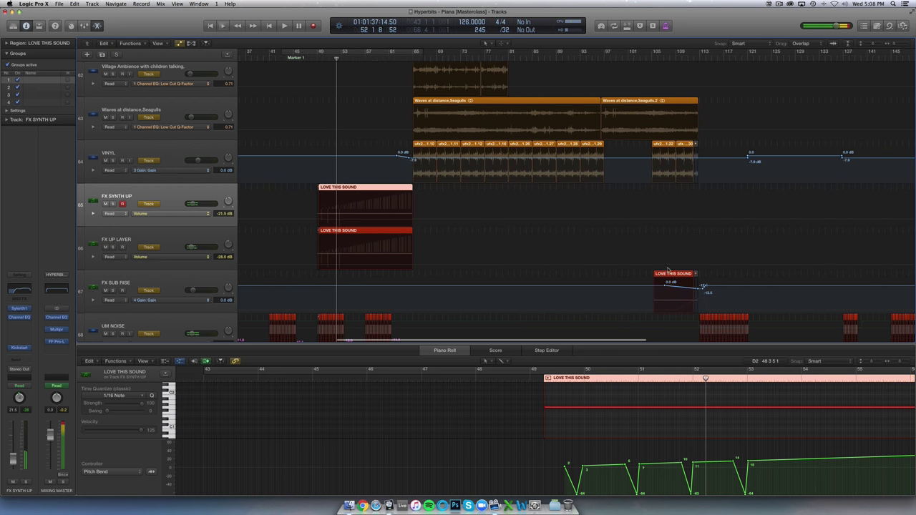
pyautogui.click(652, 65)
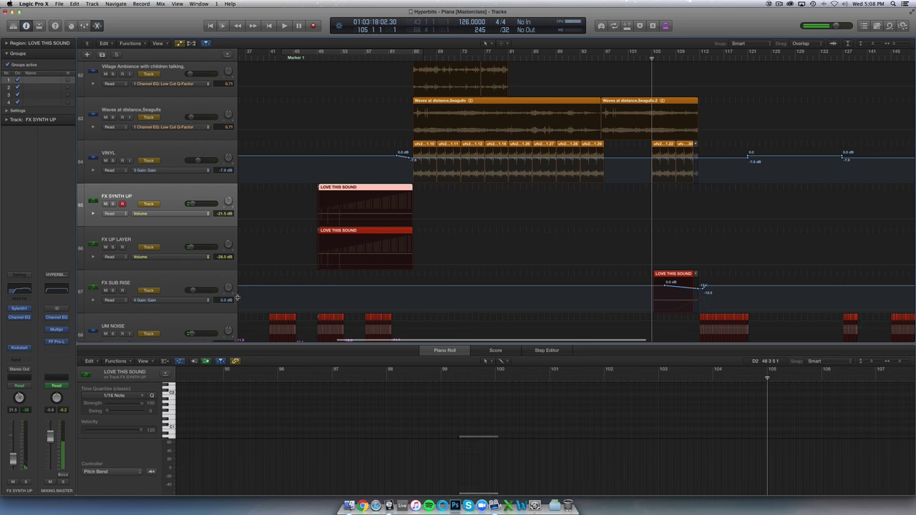
pyautogui.click(167, 282)
pyautogui.press('super+Right')
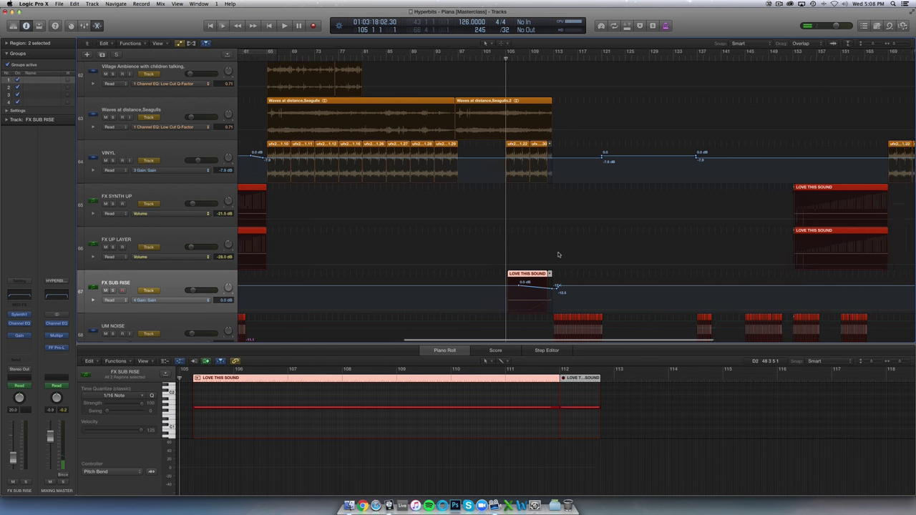
pyautogui.press('super+Right')
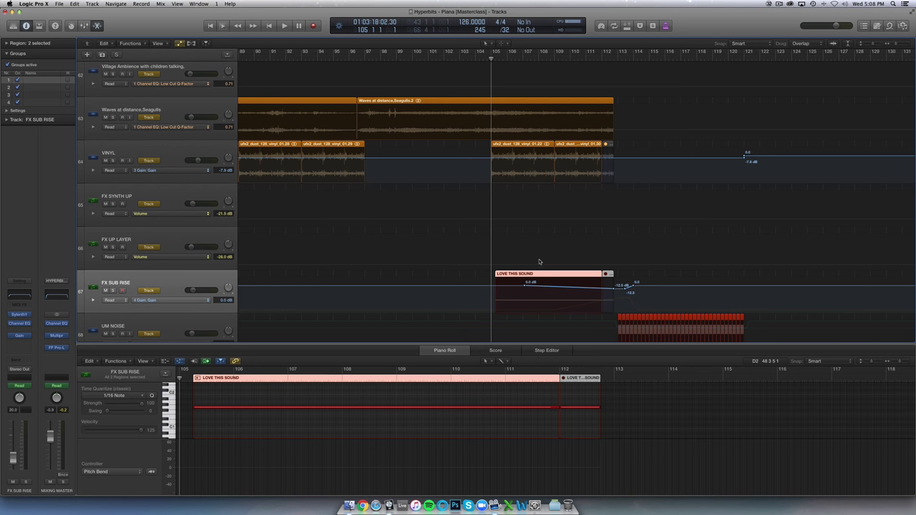
pyautogui.hscroll(5, 516, 208)
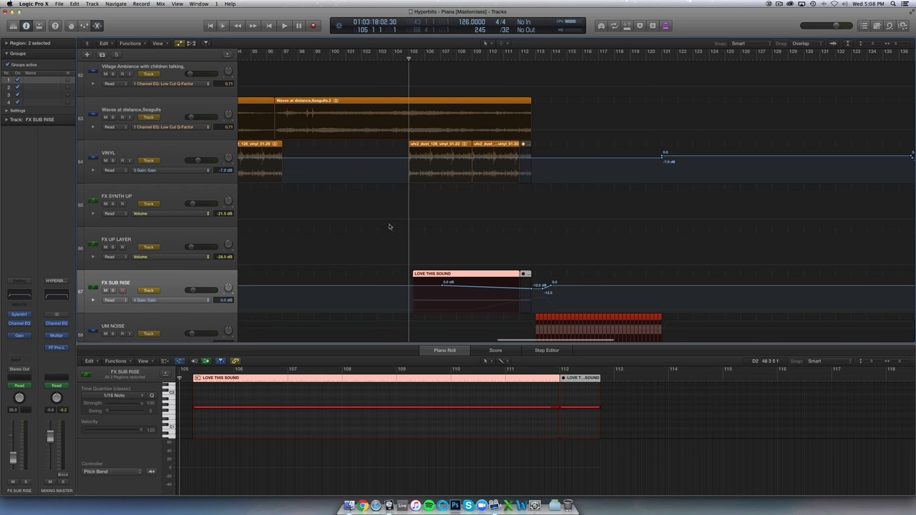
# - Solo the FX SUB RISE track, play it from bar 105 and clear the solo to hear it in the full mix
pyautogui.click(113, 290)
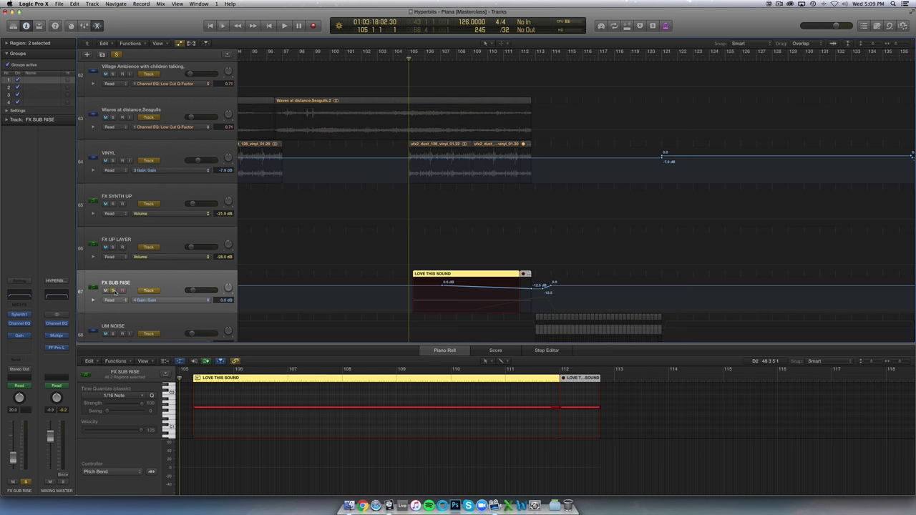
pyautogui.click(402, 58)
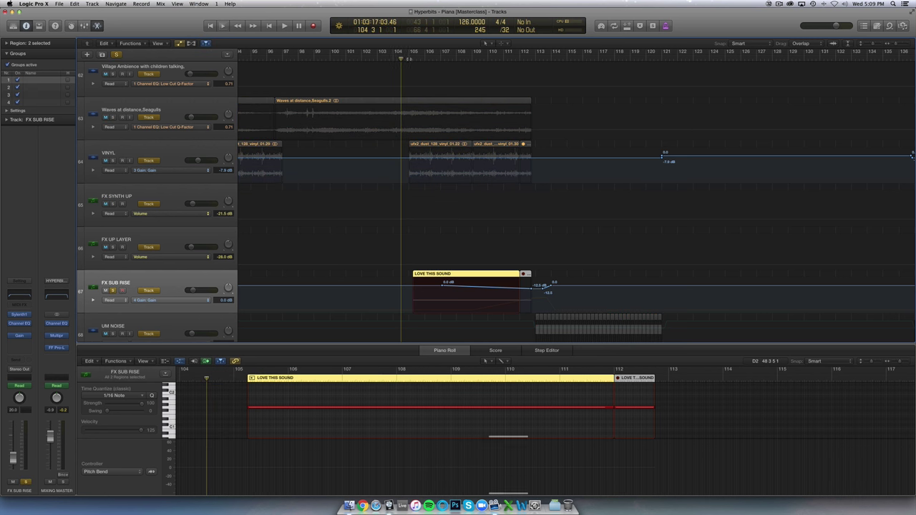
pyautogui.click(407, 58)
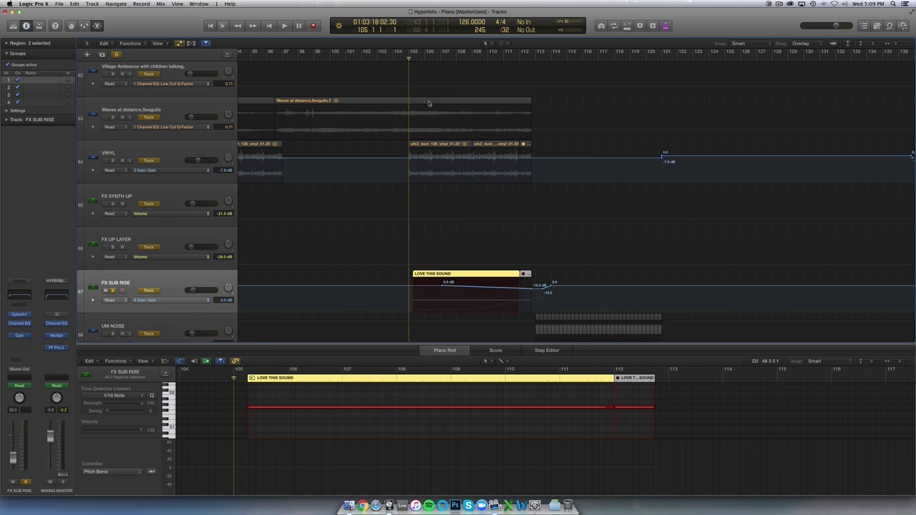
pyautogui.press('space')
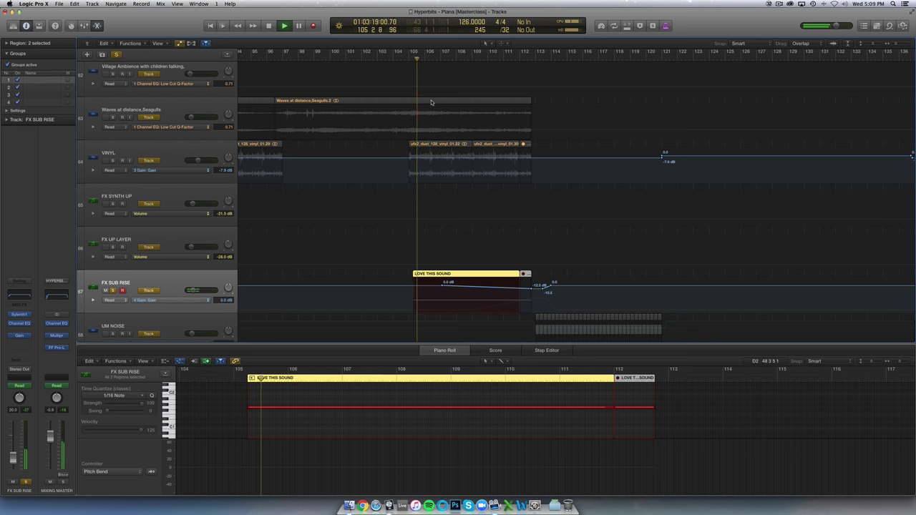
pyautogui.click(112, 291)
pyautogui.press('super+Left')
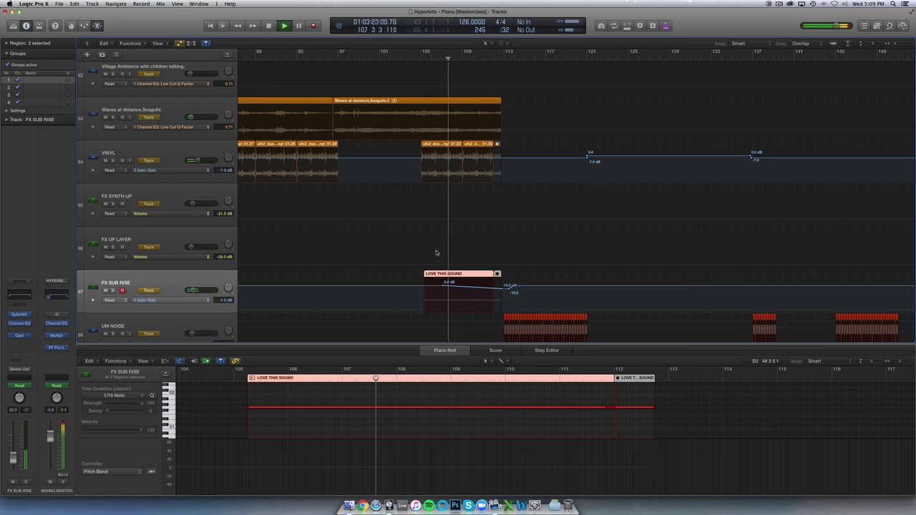
# - Hide the track automation, show the FX tracks across the whole arrangement and stop playback
pyautogui.scroll(-3, 399, 246)
pyautogui.scroll(-6, 399, 246)
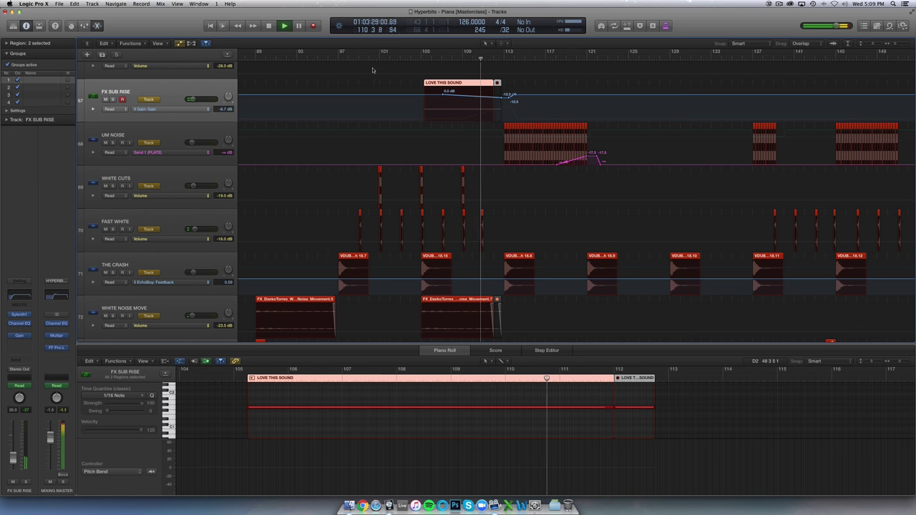
pyautogui.press('a')
pyautogui.press('super+Left')
pyautogui.press('super+Left')
pyautogui.hscroll(-2, 439, 126)
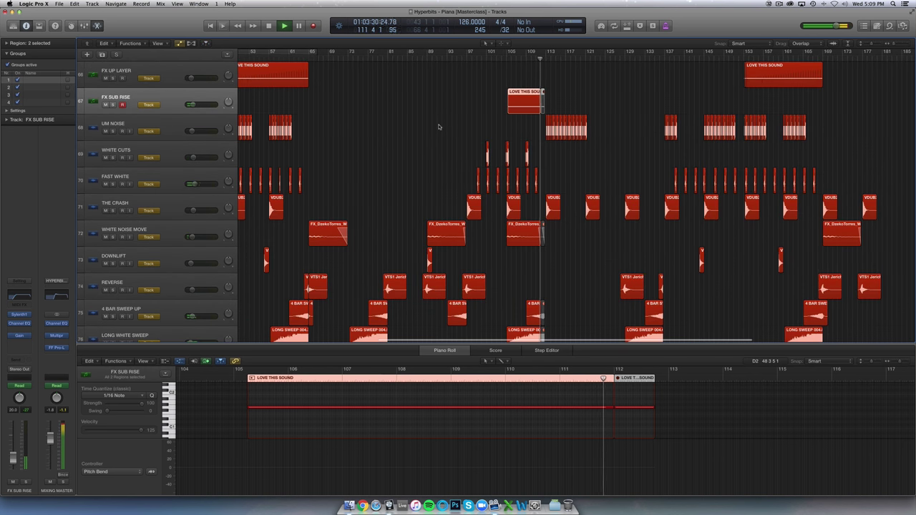
pyautogui.press('super+Left')
pyautogui.press('super+Left')
pyautogui.press('space')
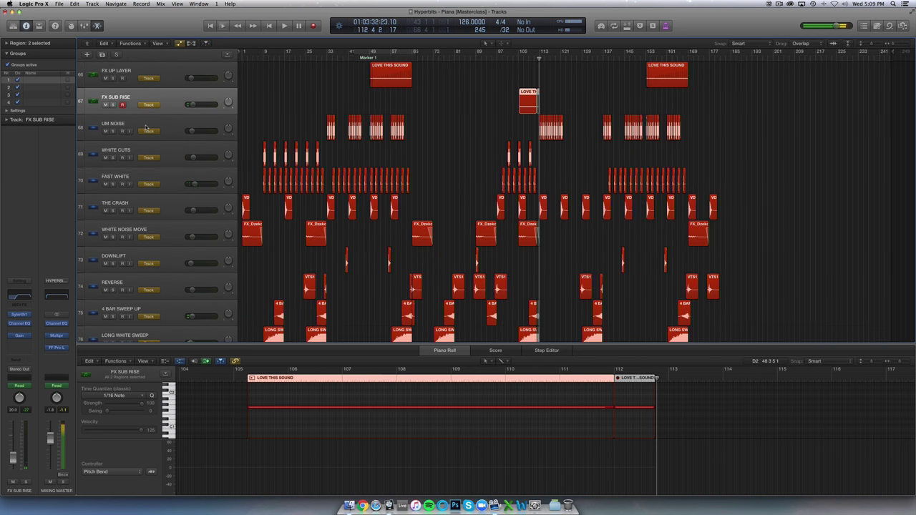
# - Select and solo the UM NOISE track, then deselect its regions
pyautogui.click(129, 124)
pyautogui.click(112, 131)
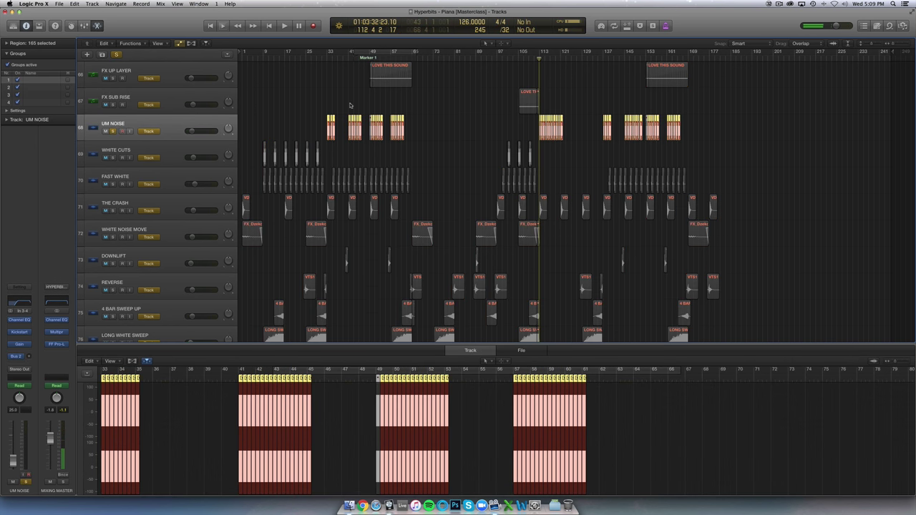
pyautogui.click(335, 80)
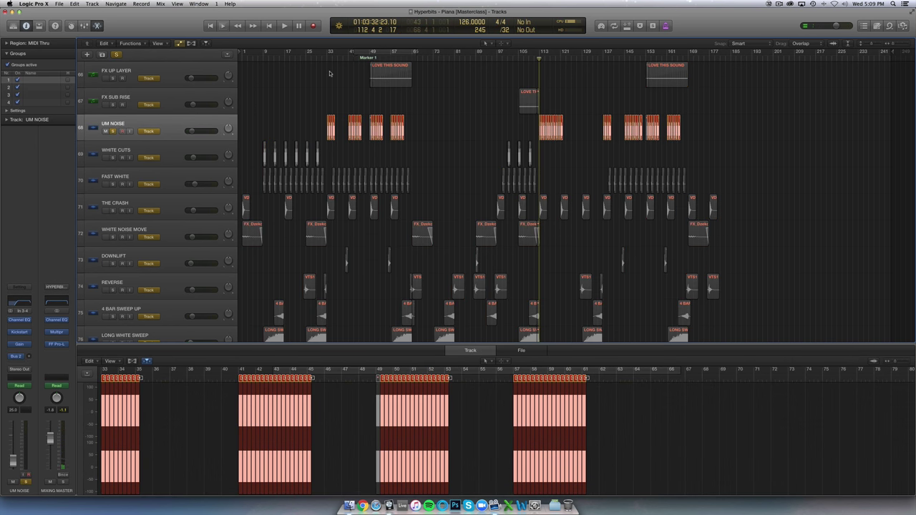
# - Place the playhead at bar 33, play the soloed UM NOISE track briefly and stop
pyautogui.press('super+Right')
pyautogui.press('super+Right')
pyautogui.press('super+Right')
pyautogui.press('super+Right')
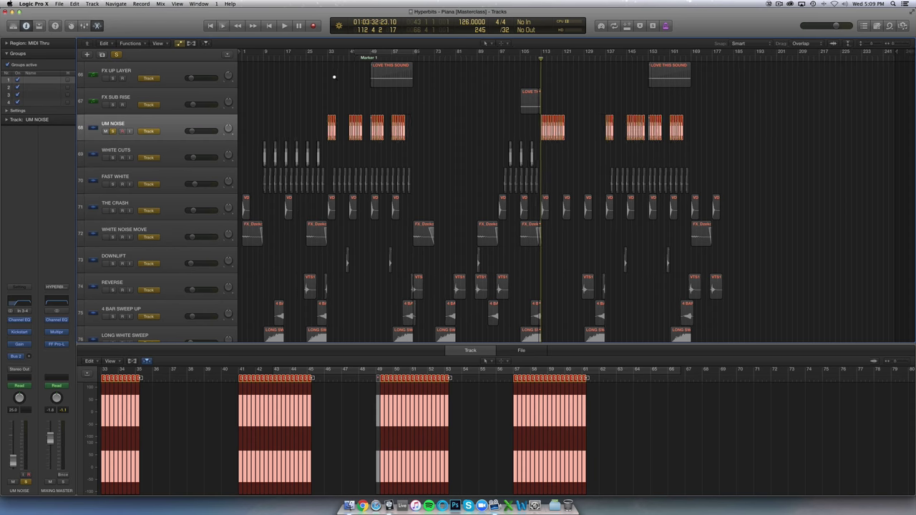
pyautogui.hscroll(-10, 336, 78)
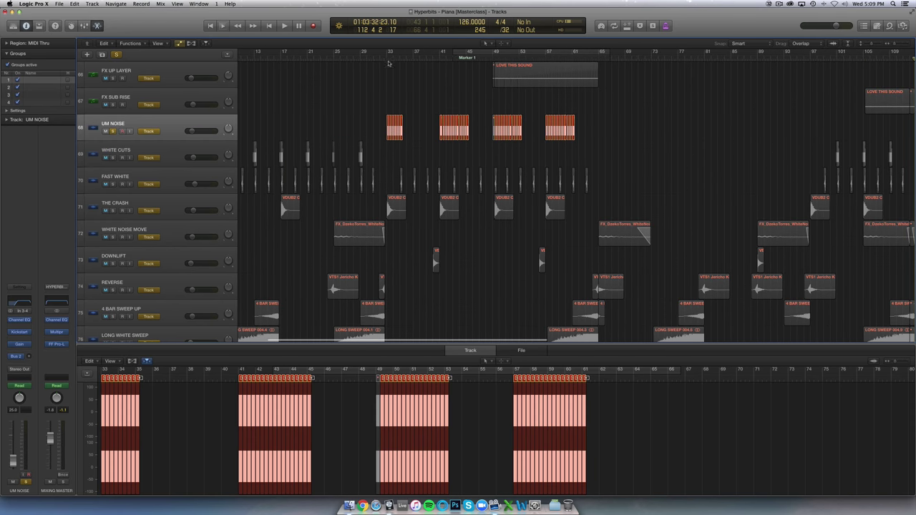
pyautogui.click(385, 58)
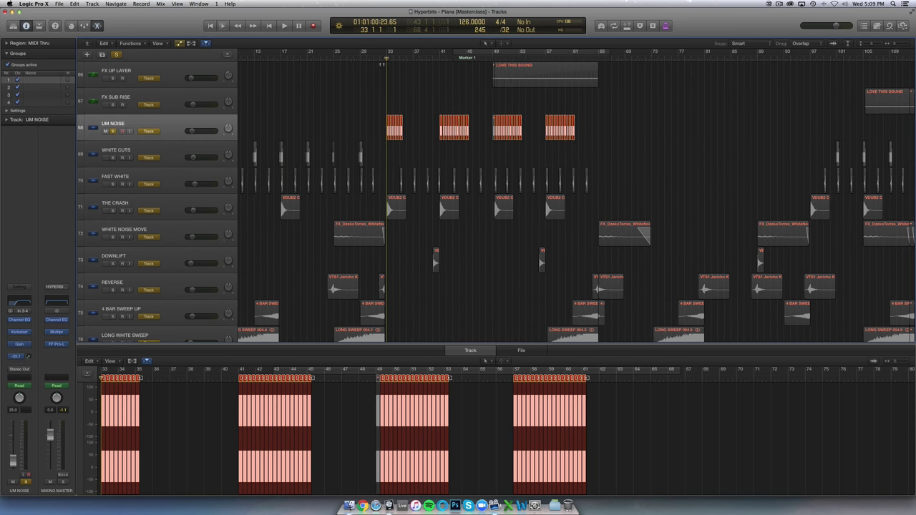
pyautogui.click(113, 132)
pyautogui.click(113, 132)
pyautogui.press('space')
pyautogui.press('space')
# - Switch the solo to the WHITE CUTS track only and play it from just before bar 9
pyautogui.keyDown('alt'); pyautogui.click(113, 157); pyautogui.keyUp('alt')
pyautogui.hscroll(-3, 267, 123)
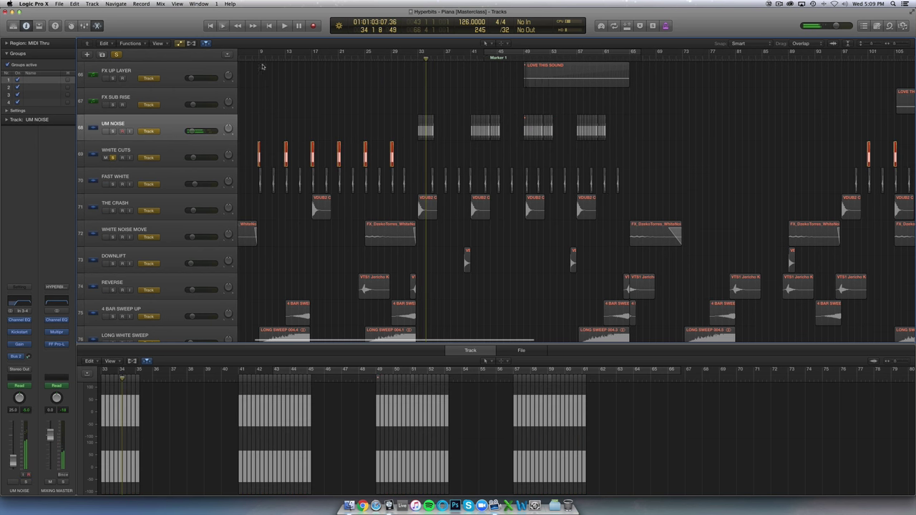
pyautogui.click(260, 59)
pyautogui.press('super+Right')
pyautogui.press('super+Right')
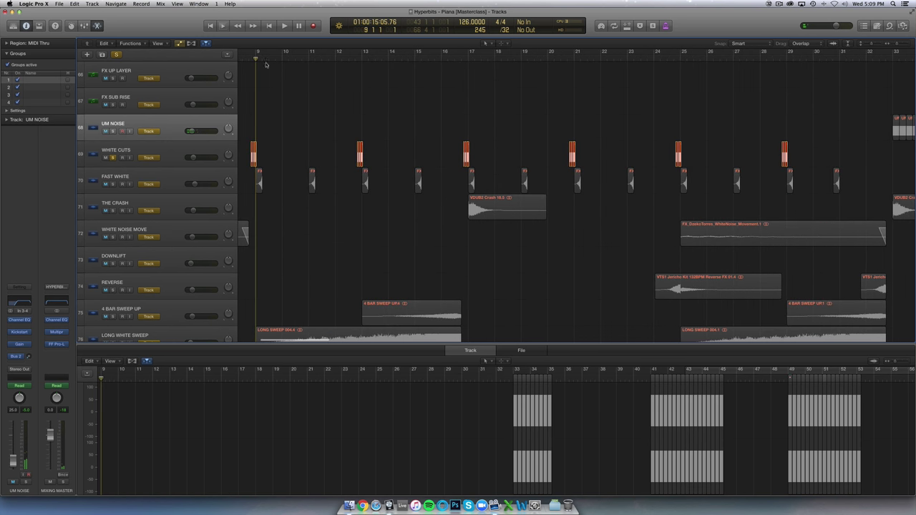
pyautogui.click(249, 58)
pyautogui.press('space')
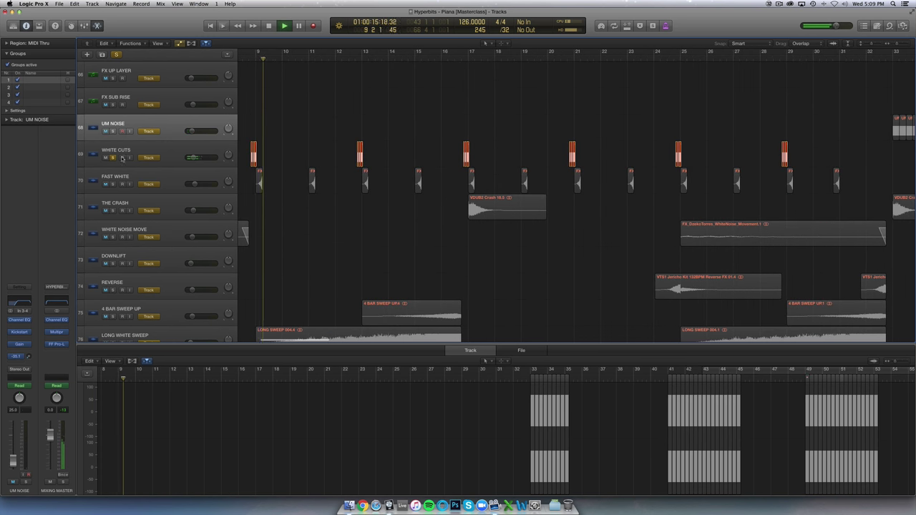
# - Clear the WHITE CUTS solo, replay the full mix from just before bar 9 and stop
pyautogui.click(113, 157)
pyautogui.click(243, 60)
pyautogui.press('super+Right')
pyautogui.press('super+Right')
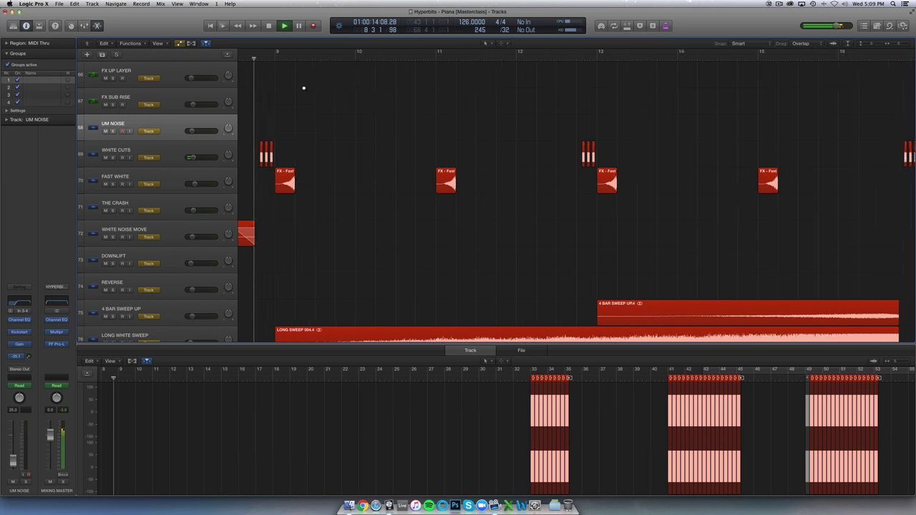
pyautogui.press('space')
# - Solo the FAST WHITE track and play it, clear the solo to hear it in the mix, and stop playback
pyautogui.click(113, 184)
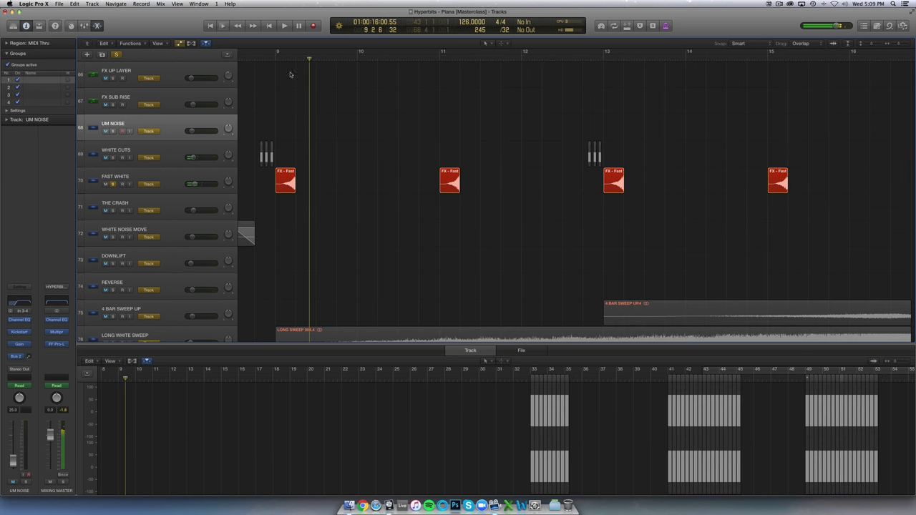
pyautogui.press('space')
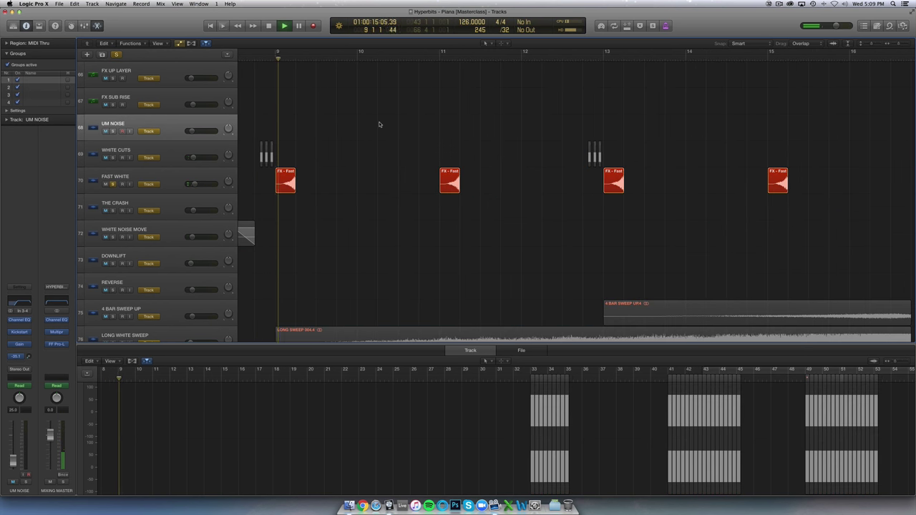
pyautogui.press('super+Left')
pyautogui.press('super+Left')
pyautogui.press('s')
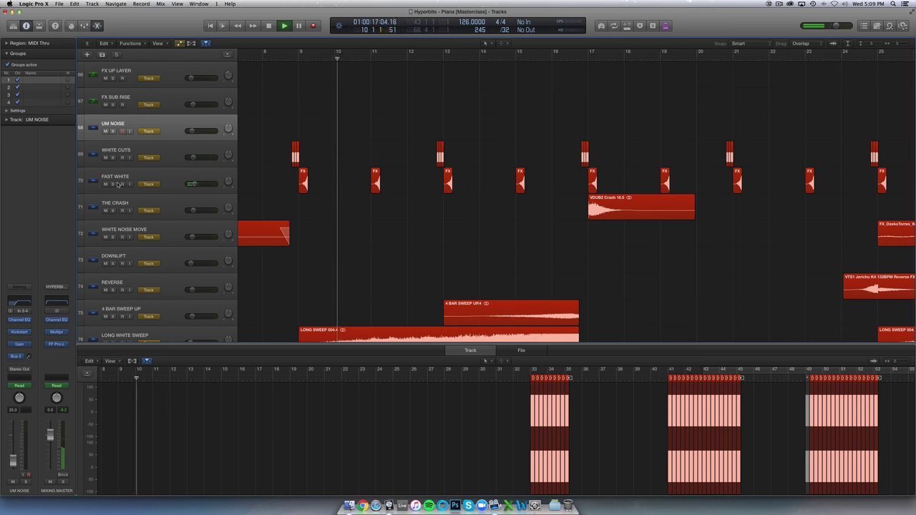
pyautogui.press('super+Left')
pyautogui.press('super+Left')
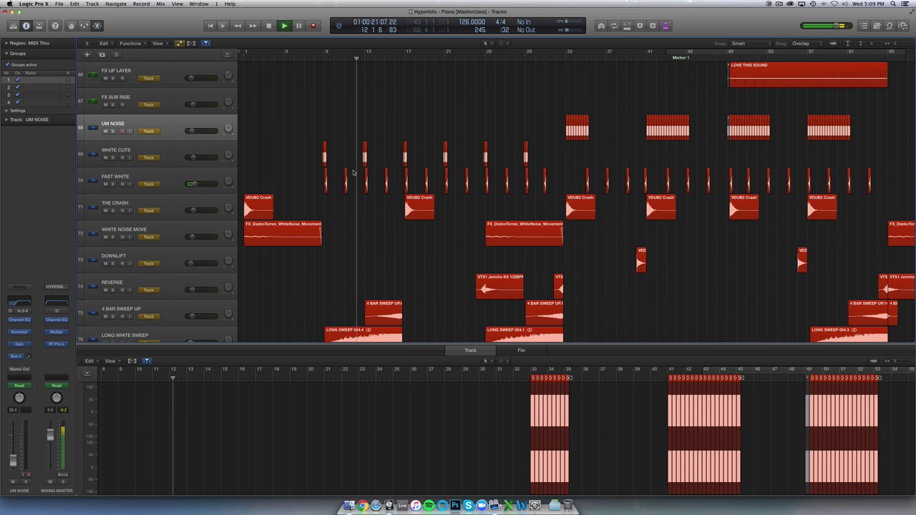
pyautogui.press('space')
# - Select and solo THE CRASH track and place the playhead at bar 17, where its second crash region starts
pyautogui.click(126, 207)
pyautogui.press('s')
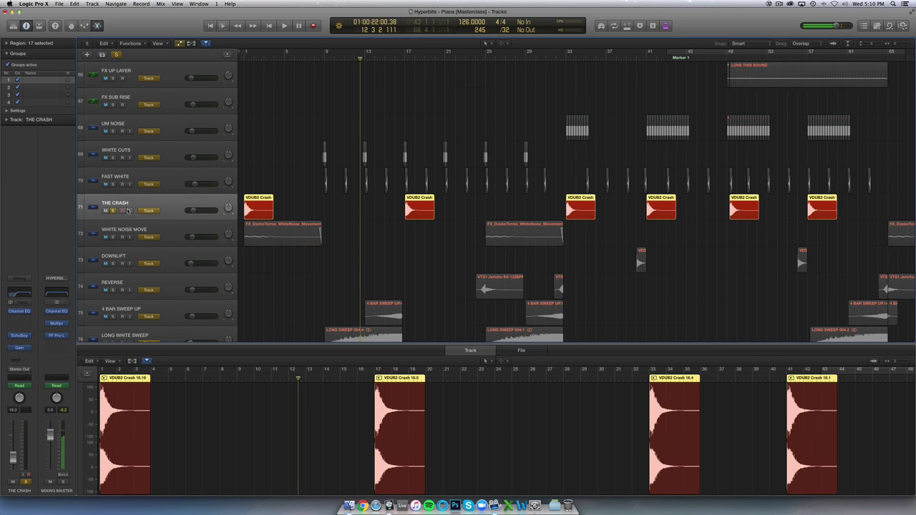
pyautogui.press('super+Right')
pyautogui.press('super+Right')
pyautogui.hscroll(5, 527, 126)
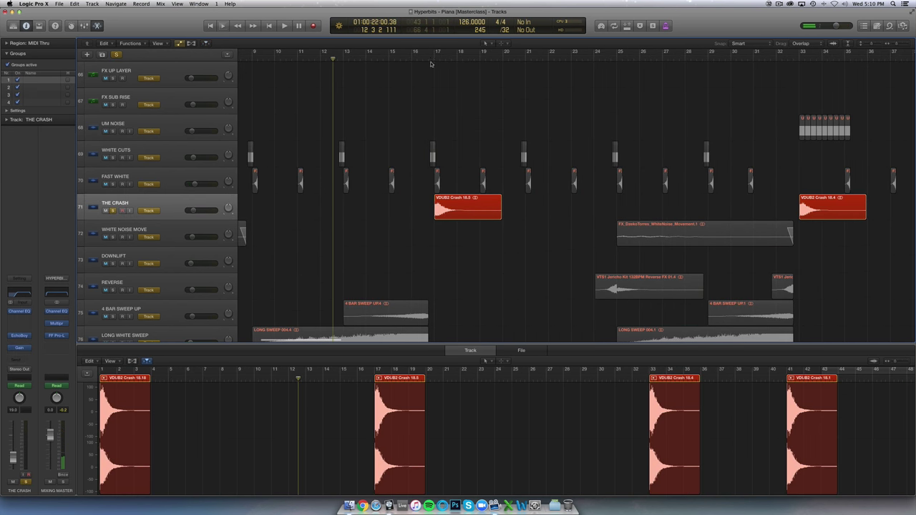
pyautogui.click(431, 57)
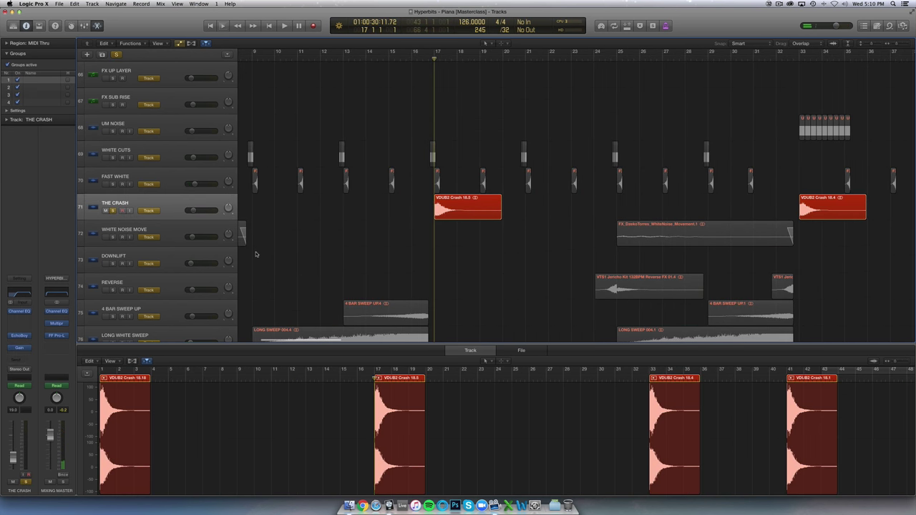
# - Open the EchoBoy delay on THE CRASH, play the soloed crash from bar 17, and close the plug-in
pyautogui.click(19, 335)
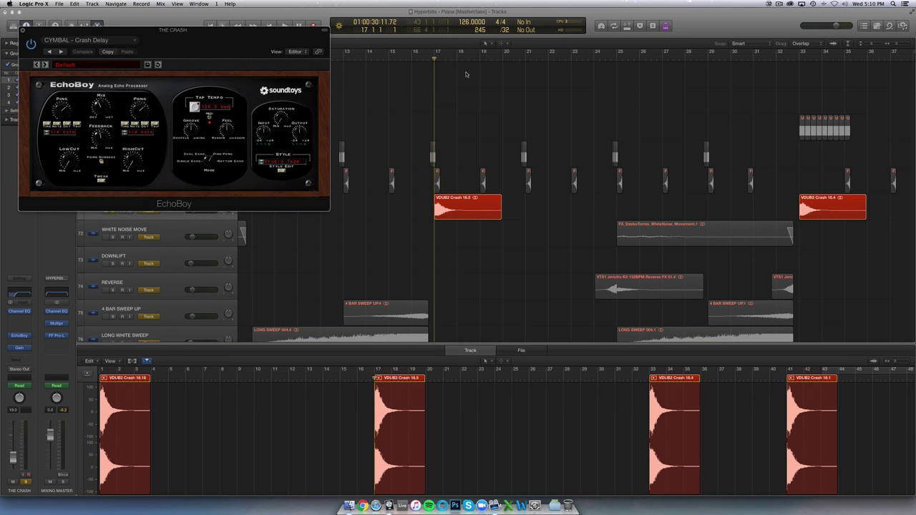
pyautogui.press('space')
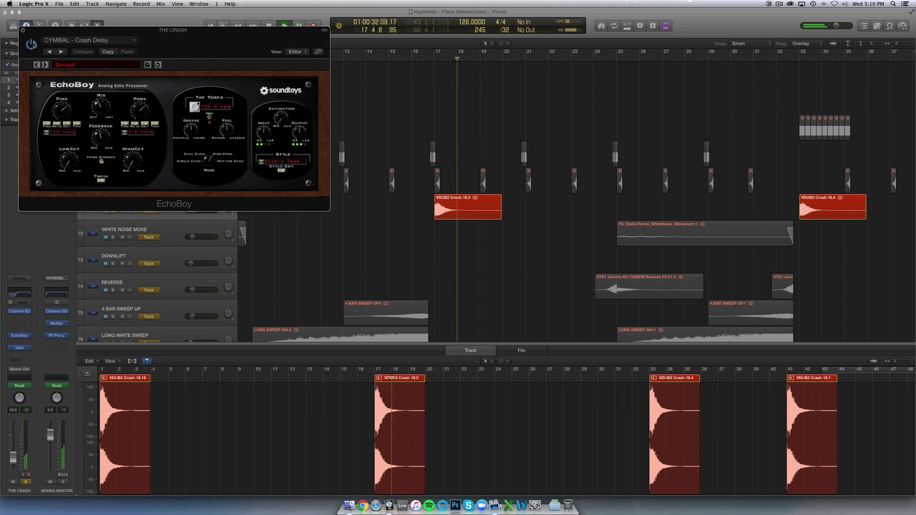
pyautogui.press('super+w')
pyautogui.press('z')
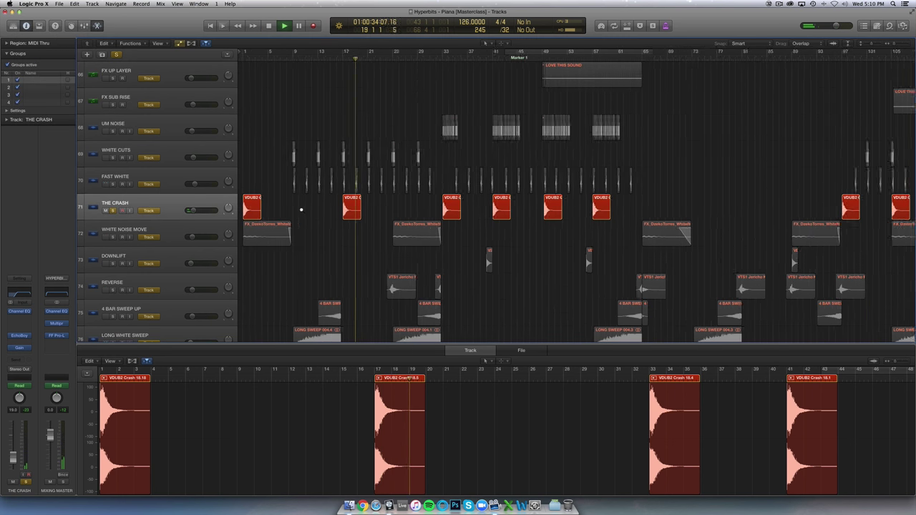
# - Switch the solo to WHITE NOISE MOVE only, play it from the project start, then stop and clear the solo
pyautogui.keyDown('alt'); pyautogui.click(114, 238); pyautogui.keyUp('alt')
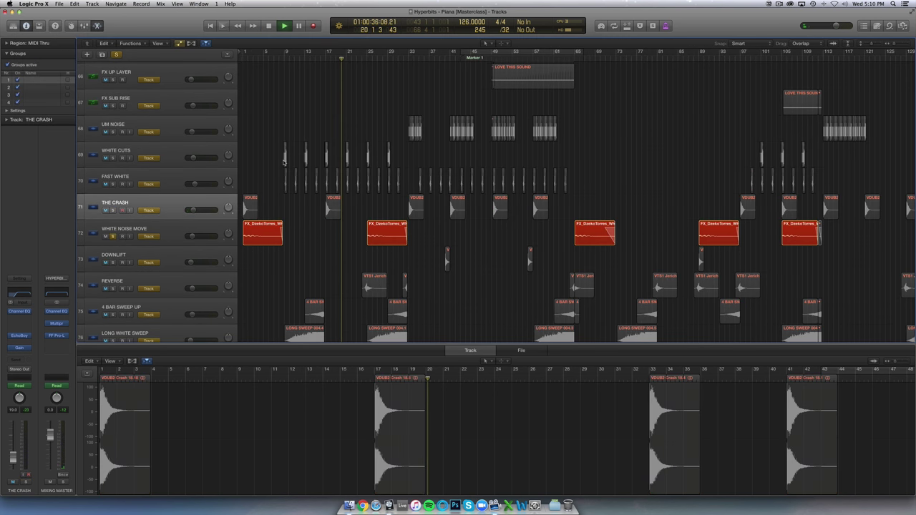
pyautogui.press('Return')
pyautogui.press('space')
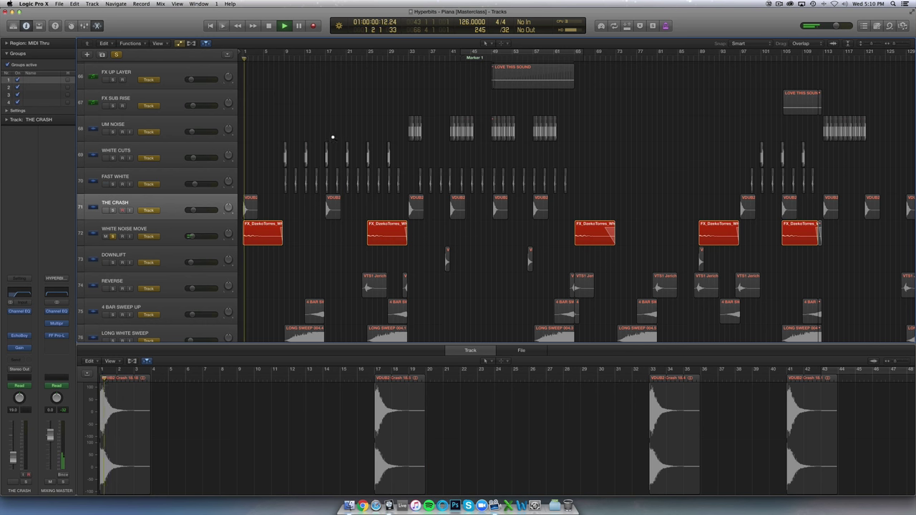
pyautogui.press('super+Right')
pyautogui.press('super+Right')
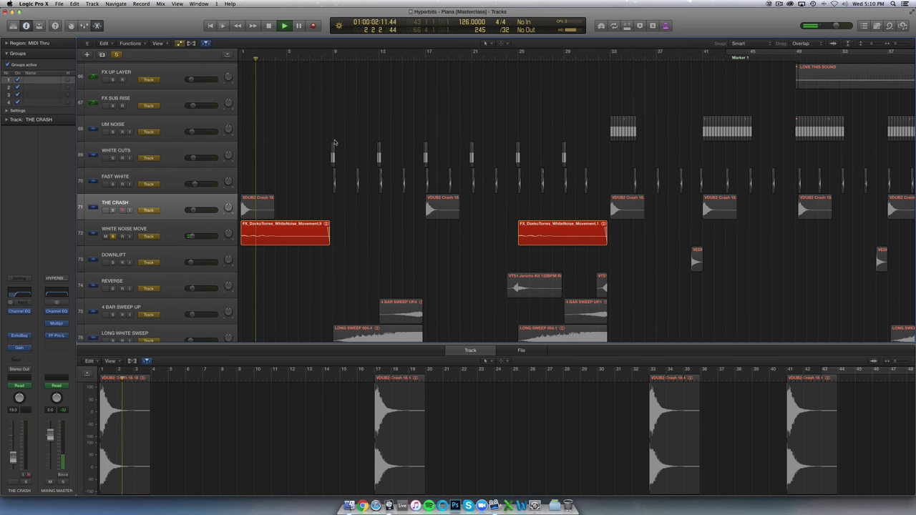
pyautogui.click(167, 227)
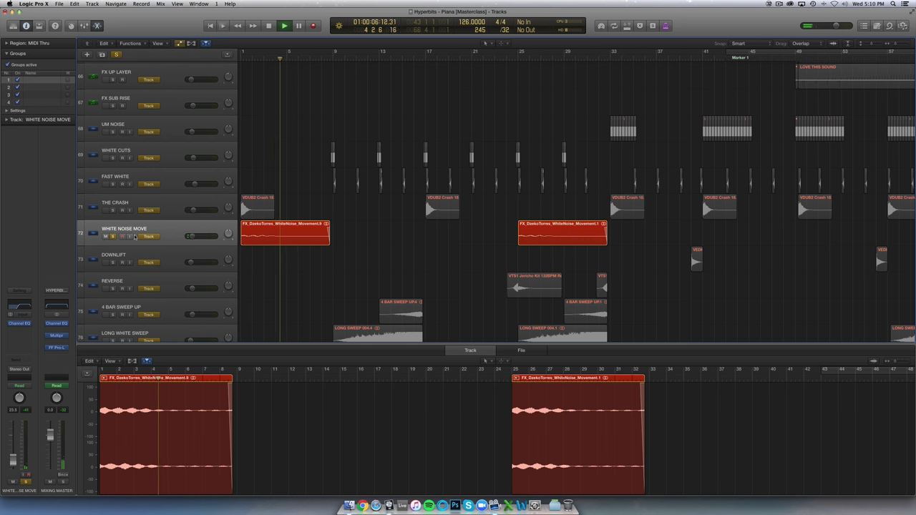
pyautogui.press('space')
pyautogui.click(114, 236)
# - Solo the VUF2 128BPM Instant G1-G6 8Bars track and play it from bar 26, skipping ahead to about bar 30
pyautogui.press('super+Left')
pyautogui.press('super+Left')
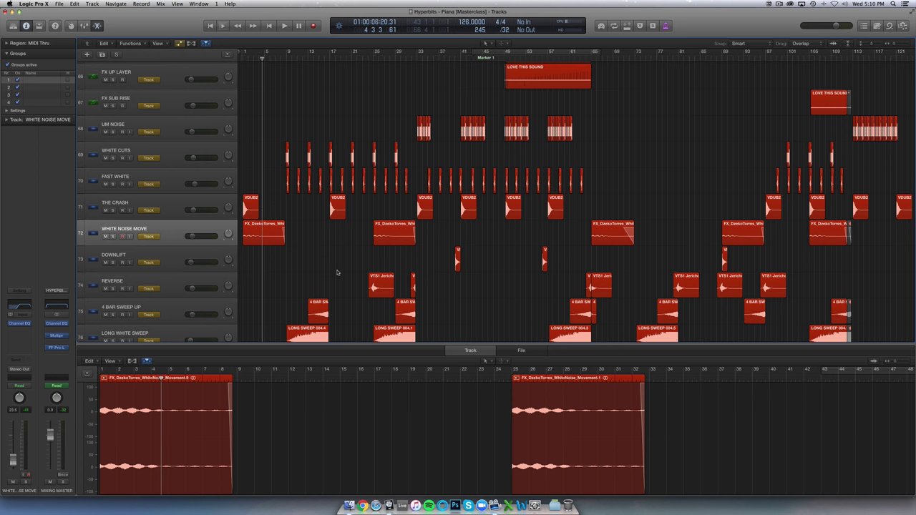
pyautogui.press('super+Left')
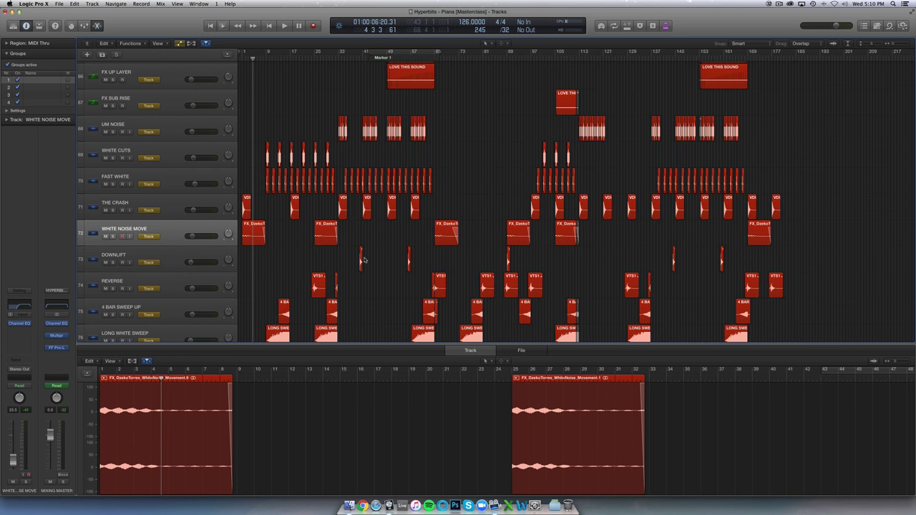
pyautogui.press('super+Up')
pyautogui.press('super+Up')
pyautogui.scroll(-5, 312, 226)
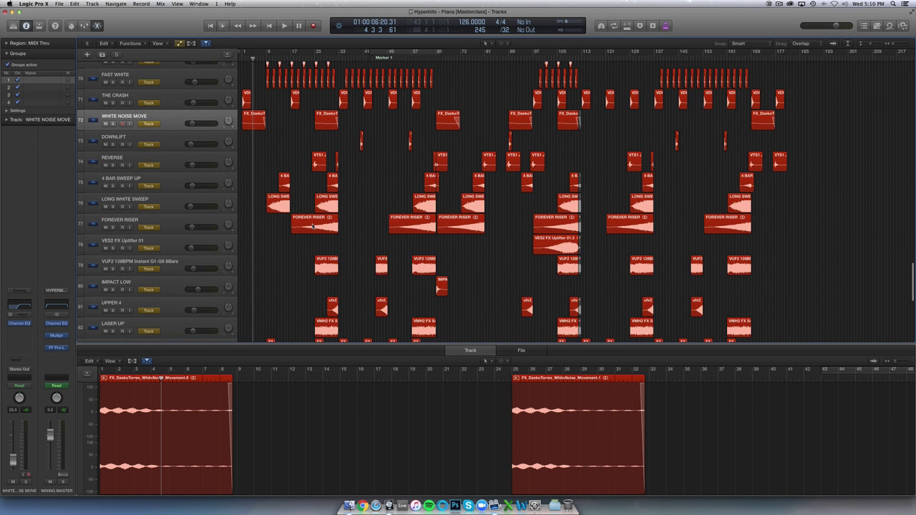
pyautogui.scroll(-3, 313, 228)
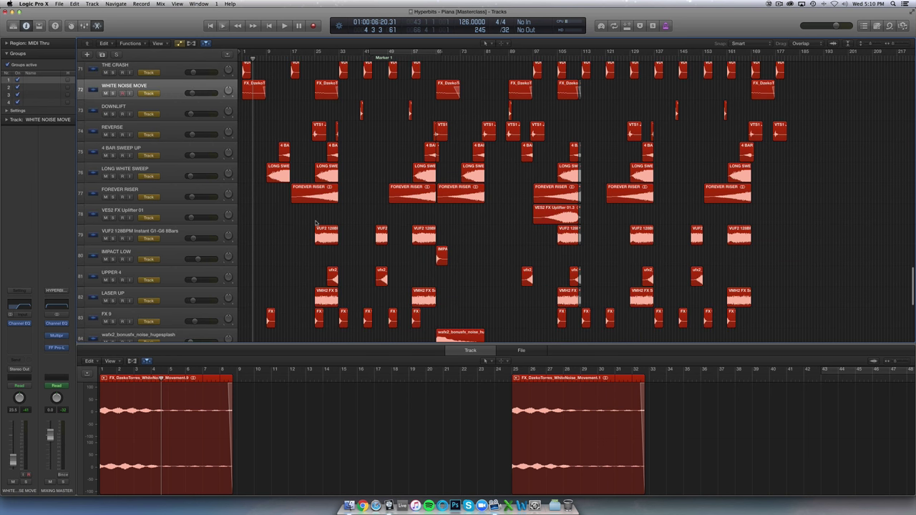
pyautogui.click(144, 239)
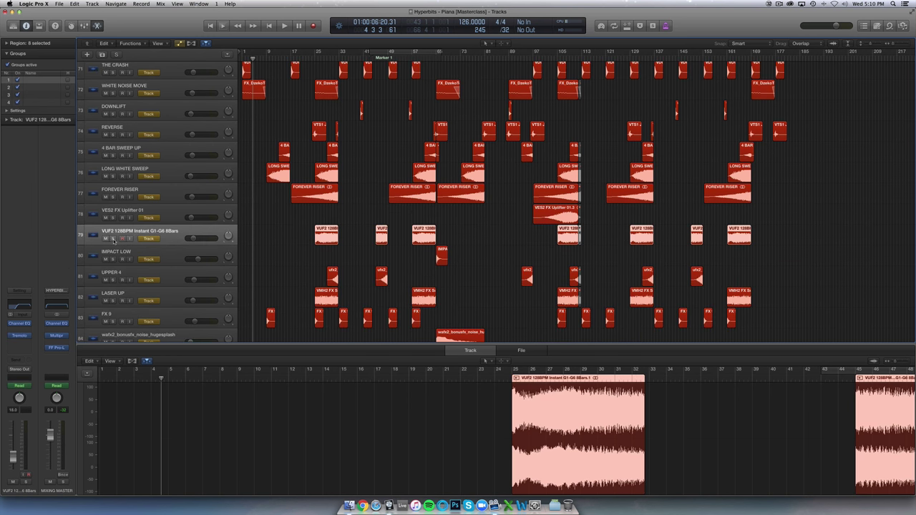
pyautogui.click(112, 239)
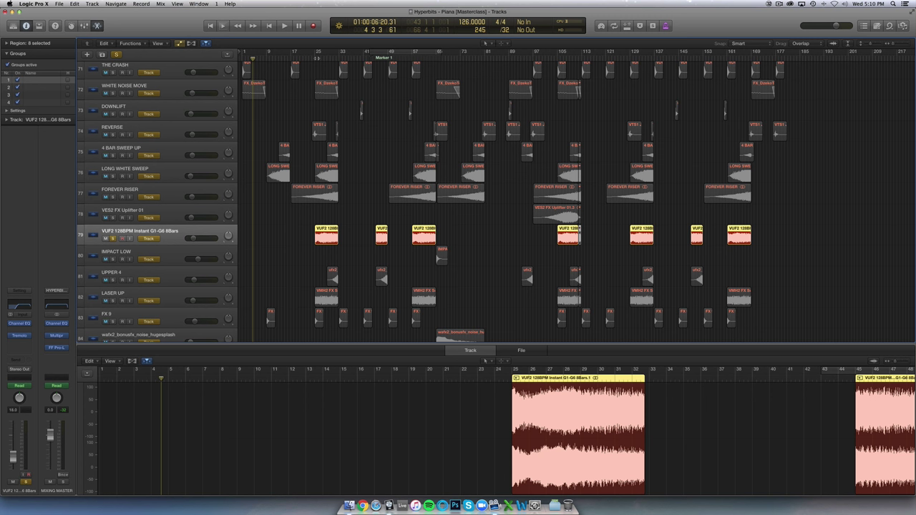
pyautogui.click(317, 58)
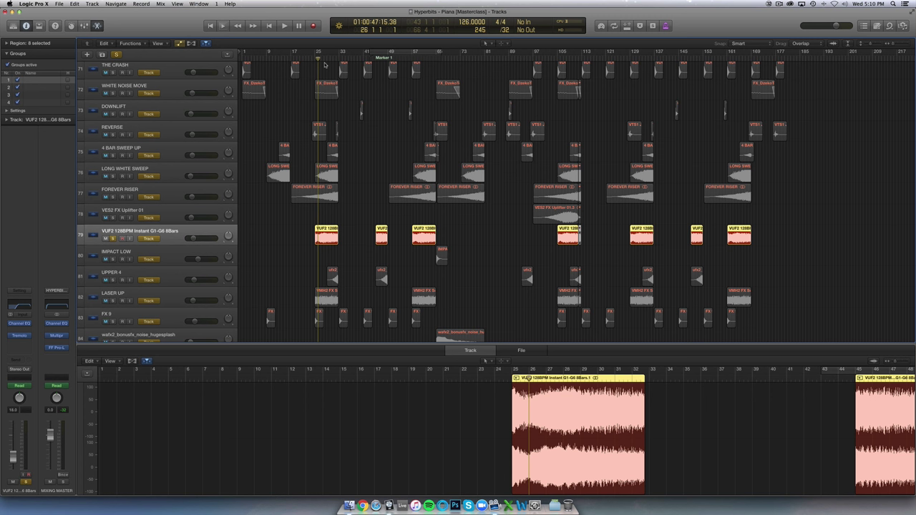
pyautogui.press('space')
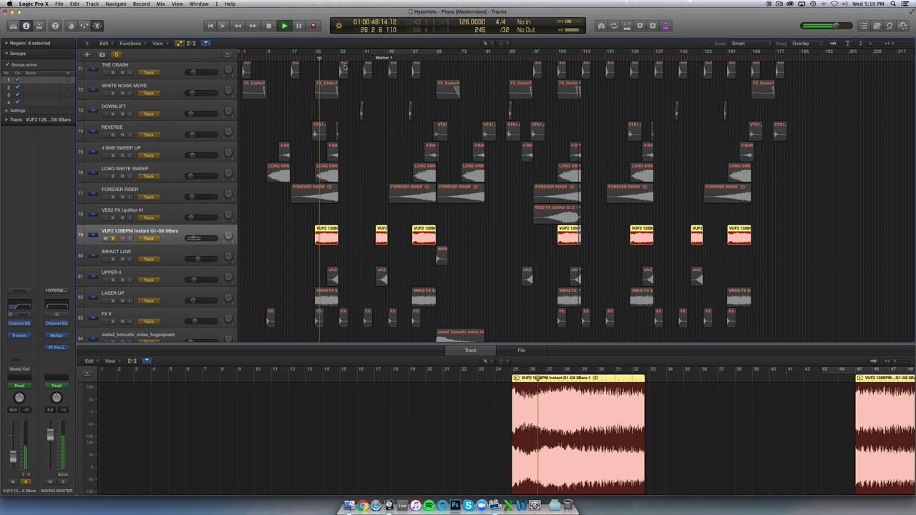
pyautogui.click(329, 58)
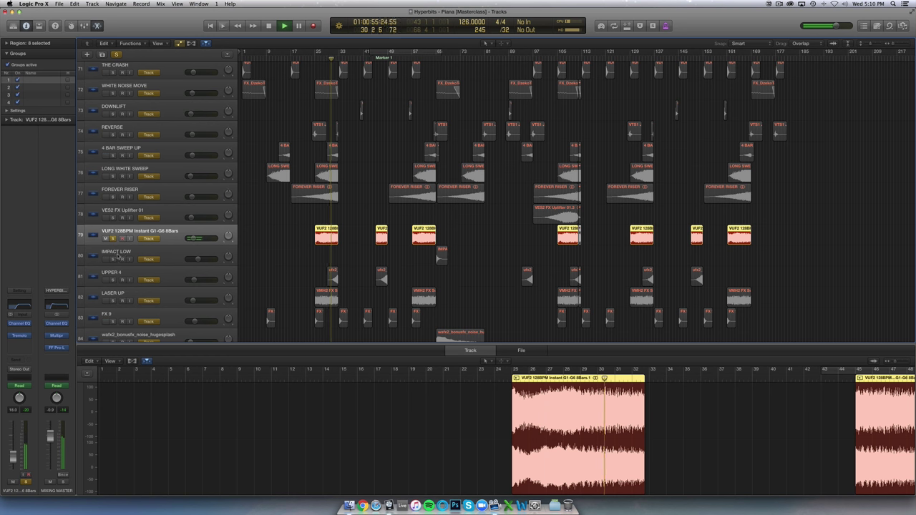
# - Clear the VUF2 track's solo, hear it in the full mix through the transition at bar 33, and stop playback
pyautogui.press('s')
pyautogui.press('super+Right')
pyautogui.press('super+Right')
pyautogui.press('super+Right')
pyautogui.press('super+Right')
pyautogui.press('super+Right')
pyautogui.press('super+Right')
pyautogui.press('super+Right')
pyautogui.press('super+Right')
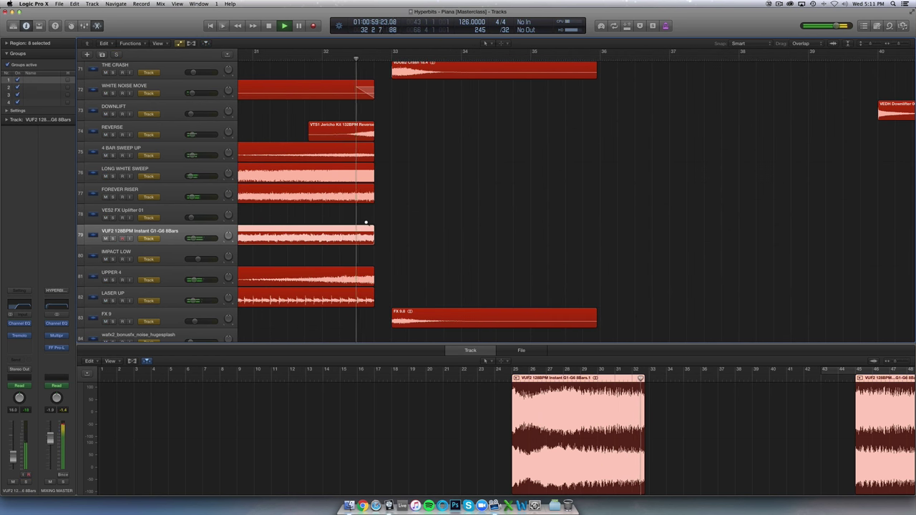
pyautogui.press('super+Left')
pyautogui.press('super+Left')
pyautogui.press('super+Left')
pyautogui.press('super+Left')
pyautogui.press('super+Left')
pyautogui.press('super+Left')
pyautogui.press('super+Left')
pyautogui.press('super+Left')
pyautogui.click(283, 247)
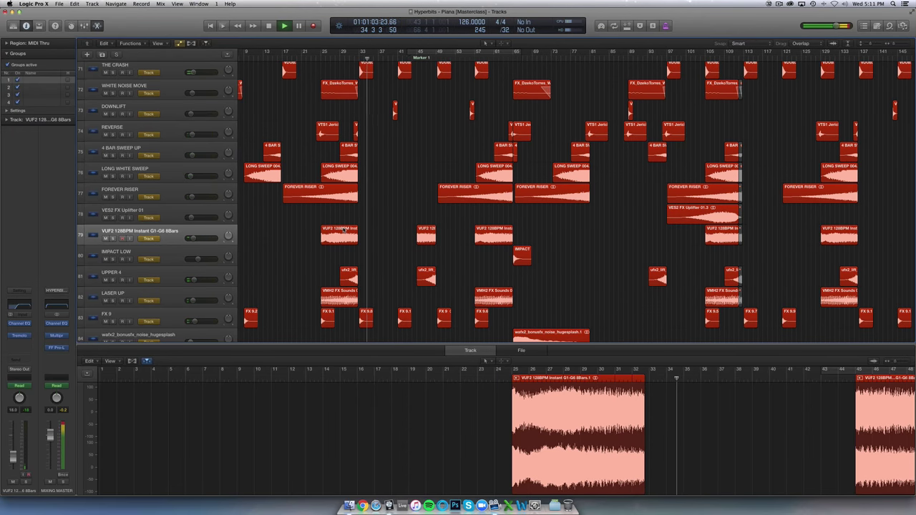
pyautogui.press('space')
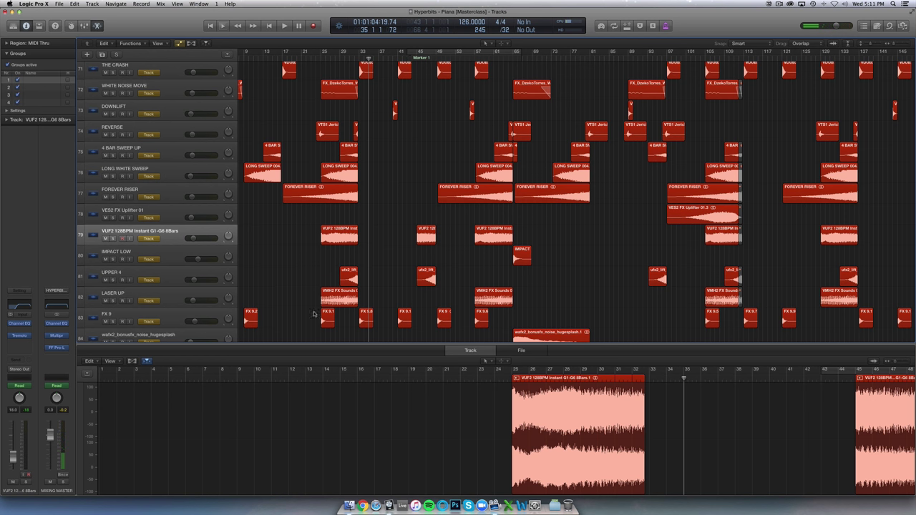
# - Survey the whole arrangement across the plucks, pads, vocals, ambience and FX tracks down to MIXING MASTER
pyautogui.press('super+Up')
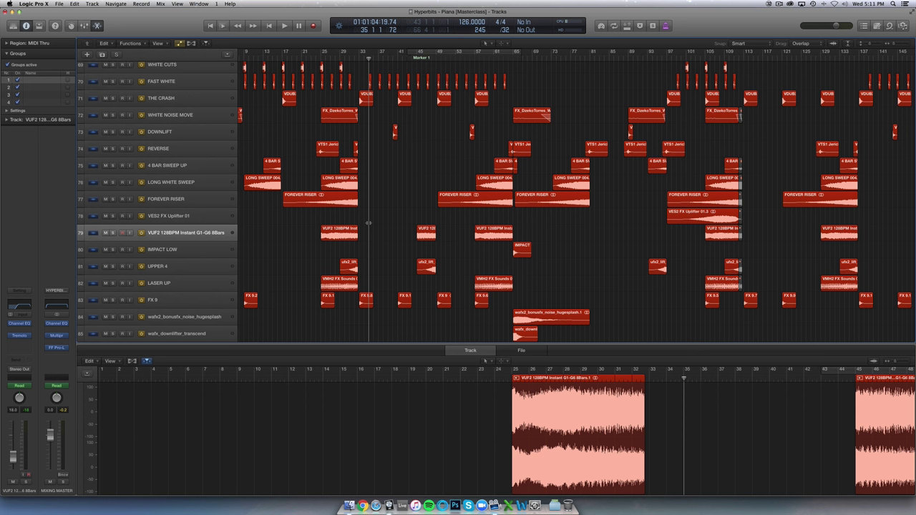
pyautogui.press('super+Up')
pyautogui.press('super+Up')
pyautogui.press('super+Up')
pyautogui.press('super+Up')
pyautogui.press('super+Up')
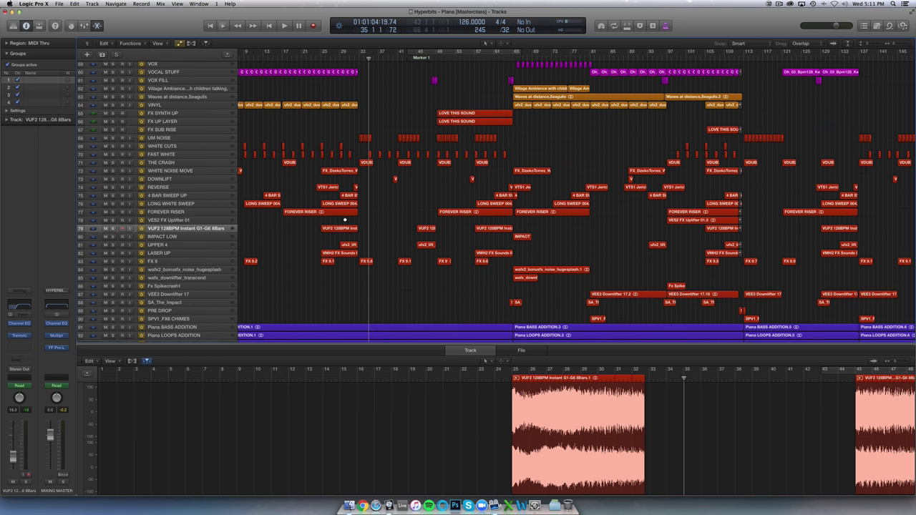
pyautogui.scroll(5, 348, 219)
pyautogui.press('super+Left')
pyautogui.press('super+Left')
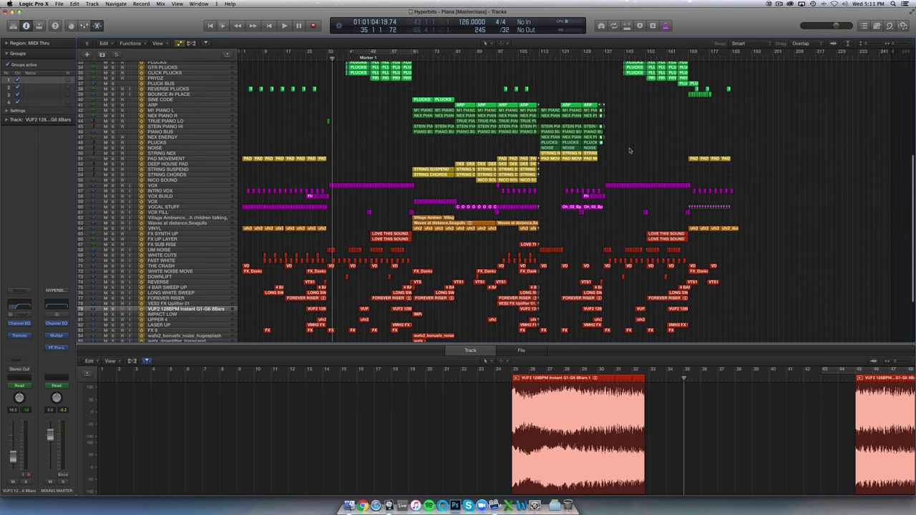
pyautogui.scroll(-3, 630, 151)
pyautogui.scroll(-2, 338, 146)
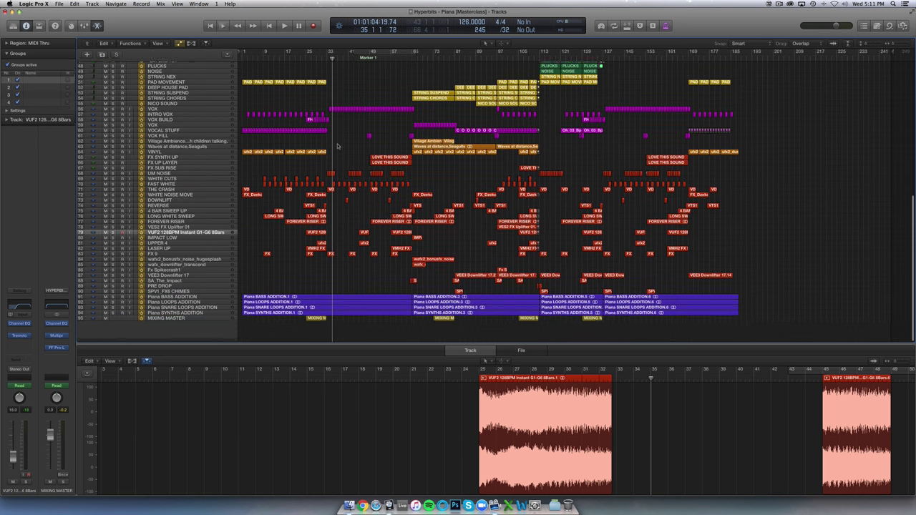
# - Solo the FX 9 track with its automation shown and play it from its first region at bar 9
pyautogui.click(310, 256)
pyautogui.press('super+Down')
pyautogui.press('super+Down')
pyautogui.press('super+Down')
pyautogui.press('super+Down')
pyautogui.press('super+Down')
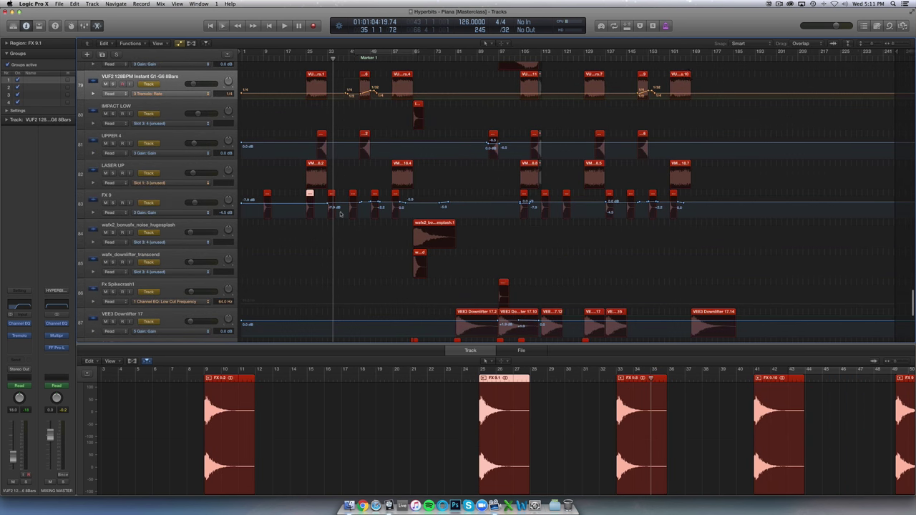
pyautogui.press('super+Right')
pyautogui.press('super+Right')
pyautogui.press('super+Right')
pyautogui.press('super+Right')
pyautogui.press('super+Right')
pyautogui.click(113, 203)
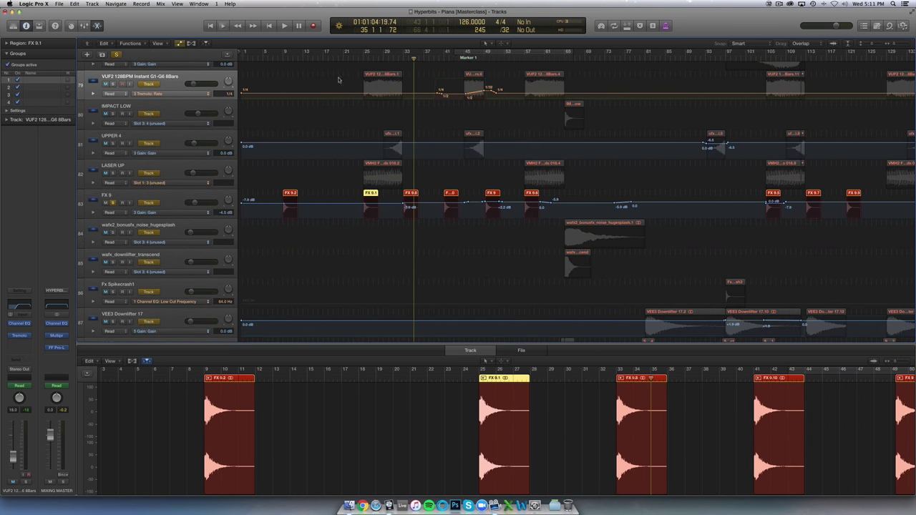
pyautogui.click(281, 59)
pyautogui.press('space')
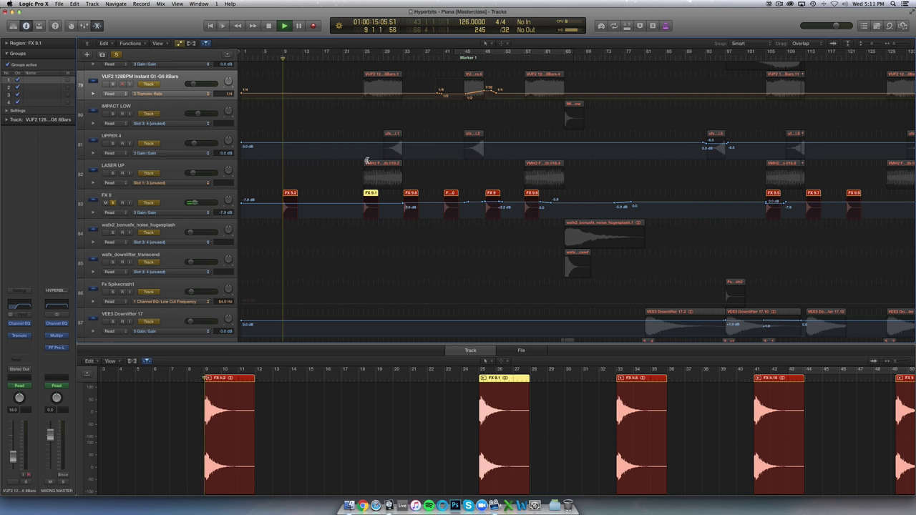
# - Clear the FX 9 solo, replay the full mix from bar 8, then stop playback and hide the automation
pyautogui.press('s')
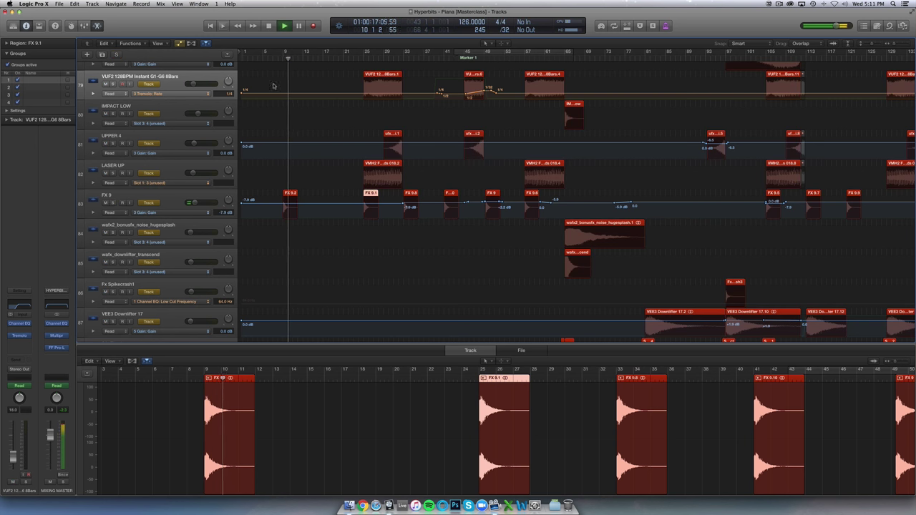
pyautogui.click(277, 58)
pyautogui.press('super+Right')
pyautogui.press('super+Right')
pyautogui.press('super+Right')
pyautogui.press('super+Right')
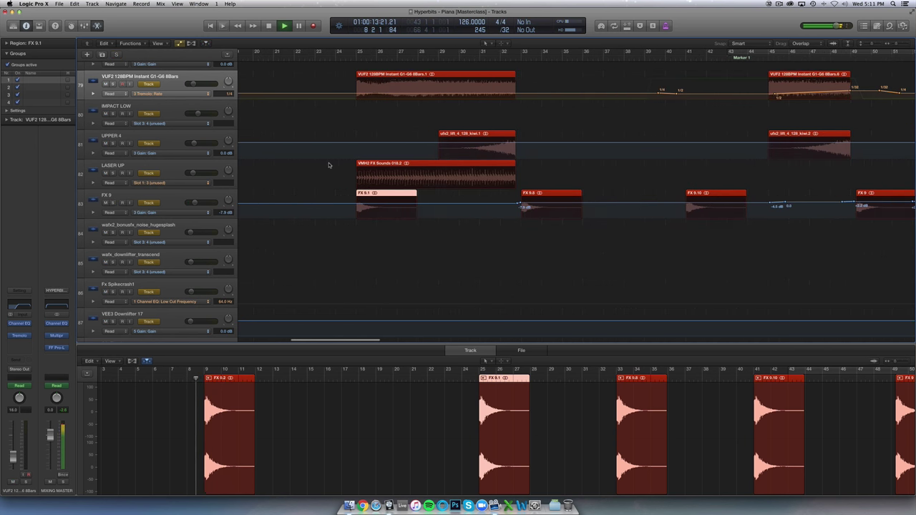
pyautogui.hscroll(-8, 326, 166)
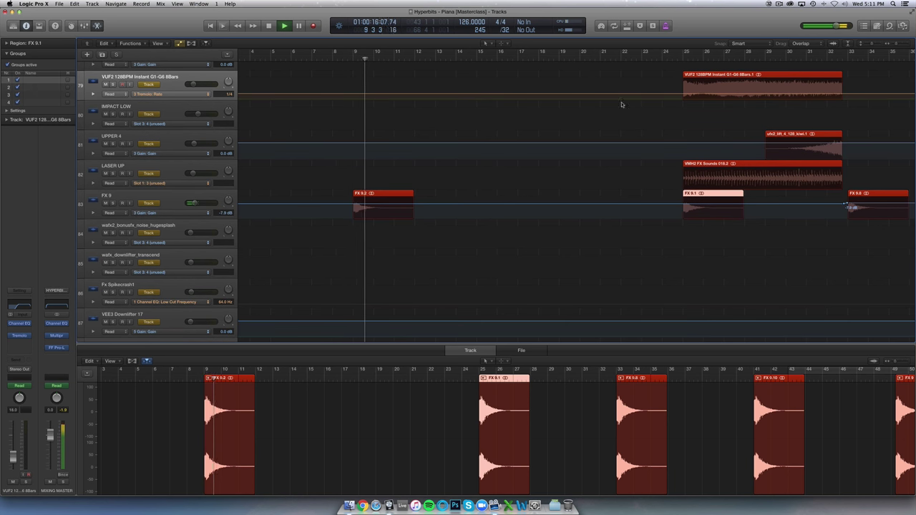
pyautogui.press('super+Left')
pyautogui.press('super+Left')
pyautogui.press('super+Left')
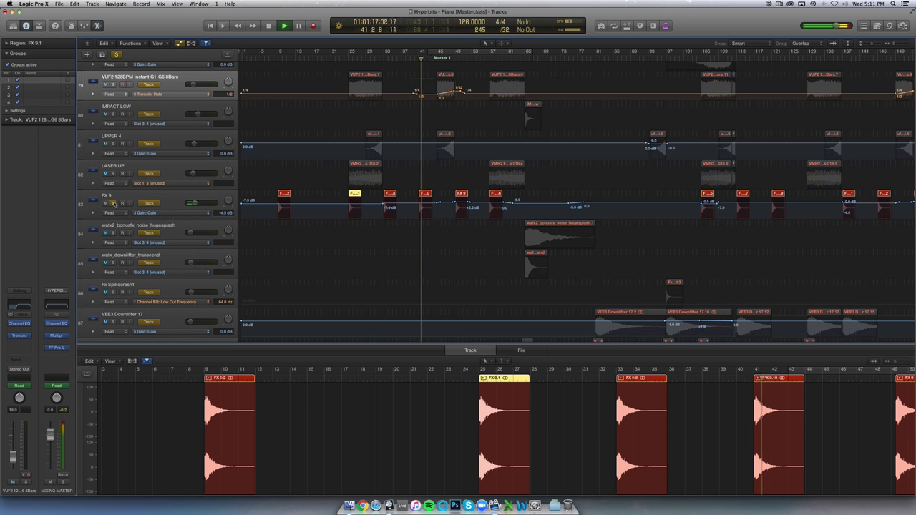
pyautogui.press('space')
pyautogui.press('a')
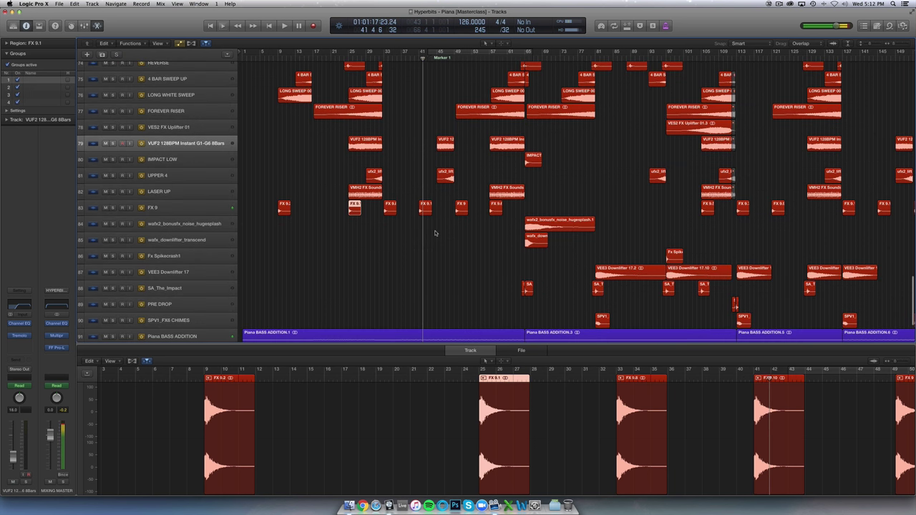
# - Select the SPV1_FX6 CHIMES track and place the playhead at bar 112, at the start of the PRE DROP region
pyautogui.scroll(-4, 437, 233)
pyautogui.hscroll(2, 437, 233)
pyautogui.hscroll(4, 439, 234)
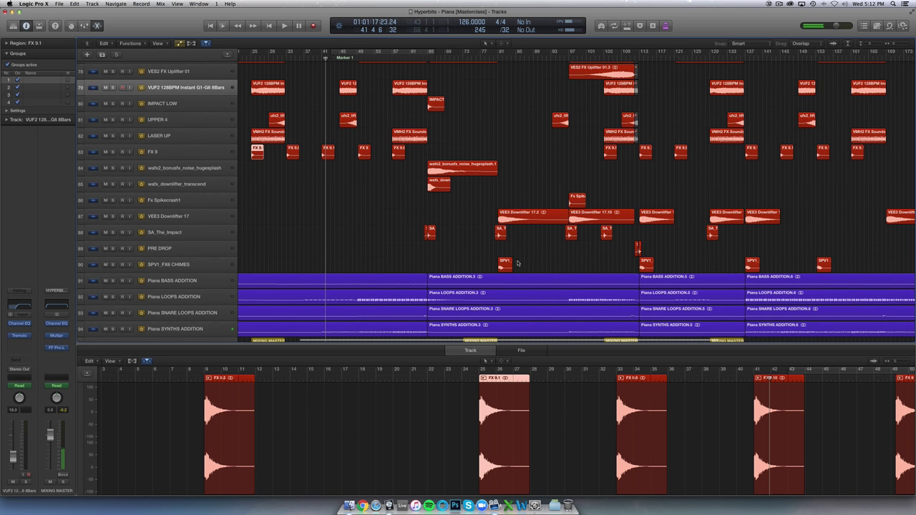
pyautogui.click(190, 264)
pyautogui.press('a')
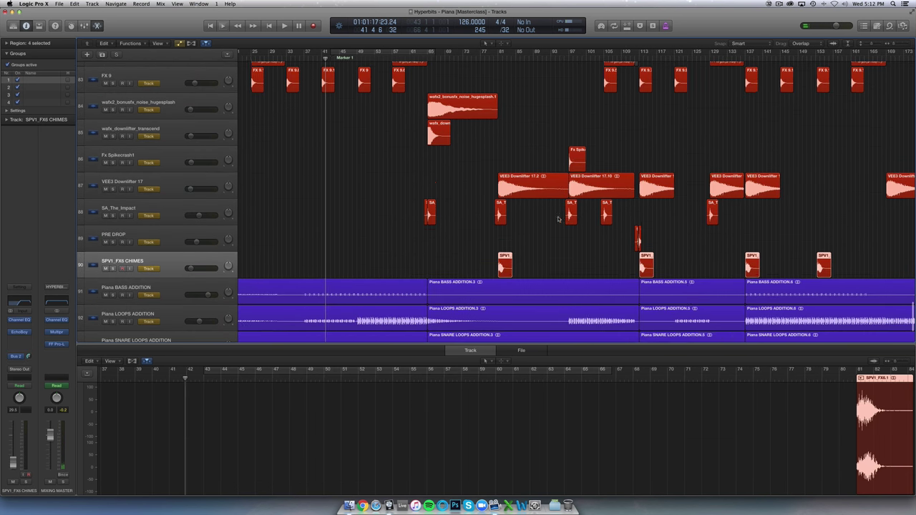
pyautogui.hscroll(4, 559, 219)
pyautogui.press('super+Right')
pyautogui.click(516, 255)
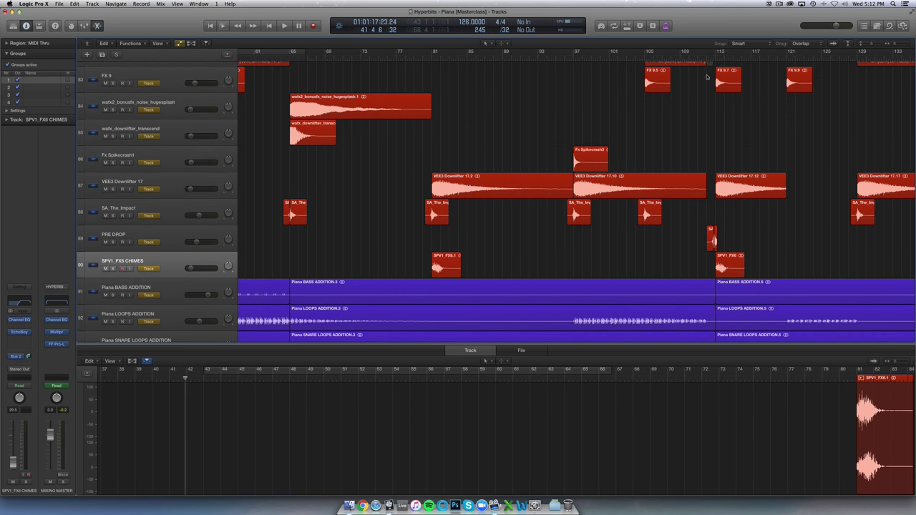
pyautogui.click(706, 57)
pyautogui.hscroll(8, 591, 108)
pyautogui.press('super+Right')
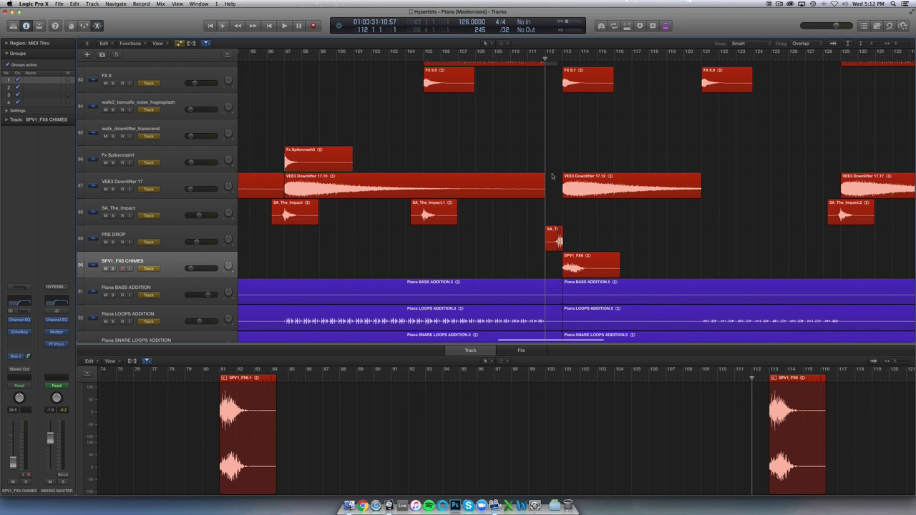
# - Solo the SPV1_FX6 CHIMES track, play it from bar 112, then clear the solo while playback continues
pyautogui.press('s')
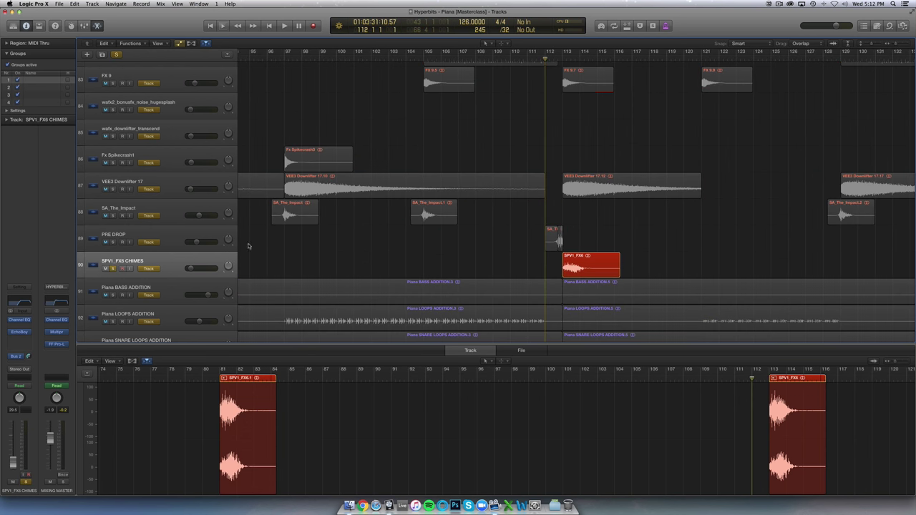
pyautogui.press('space')
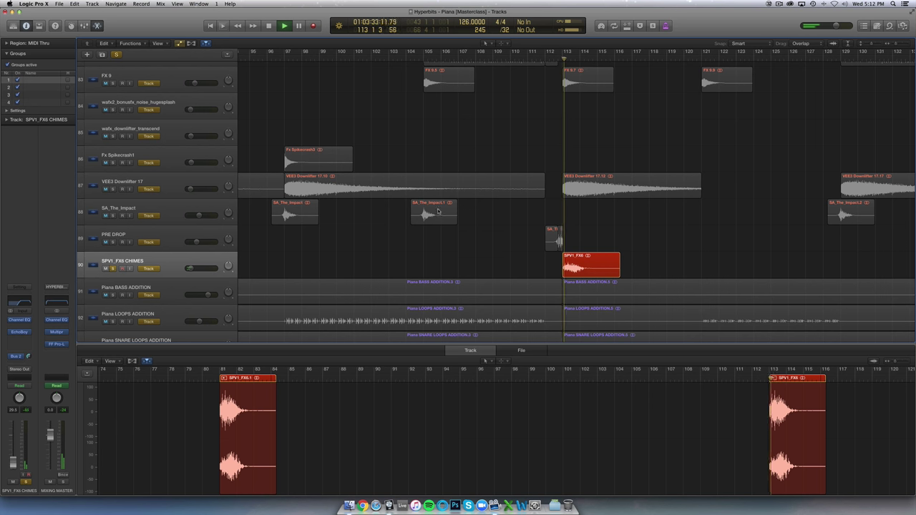
pyautogui.press('s')
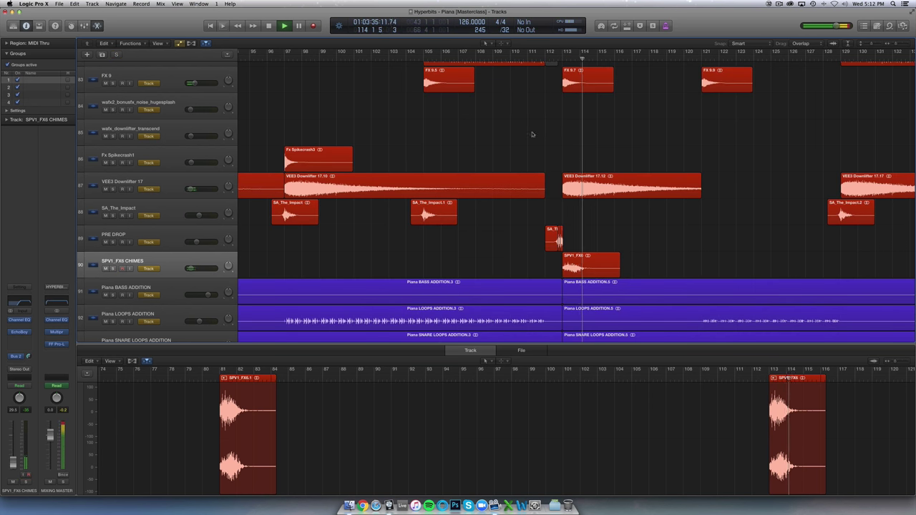
# - Replay the full mix around the chimes region at bar 81, then toggle the chimes track's mute on and off
pyautogui.hscroll(-10, 301, 136)
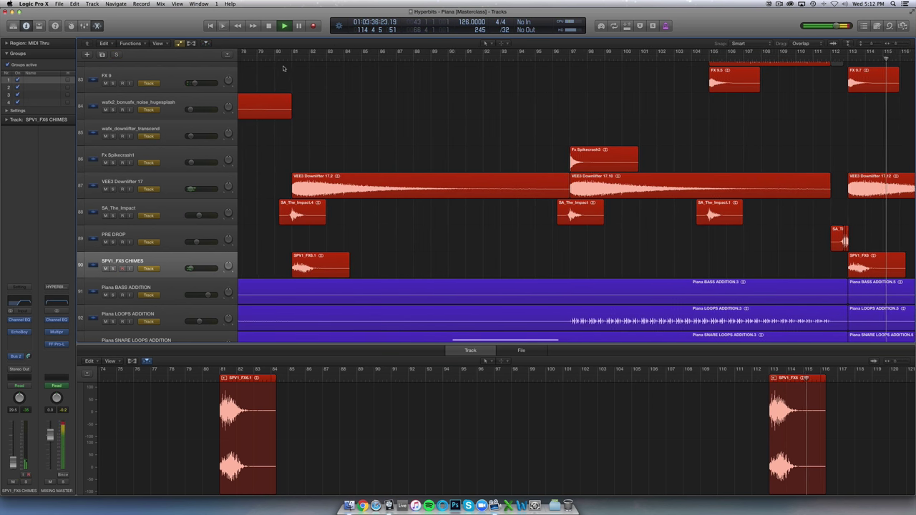
pyautogui.click(293, 58)
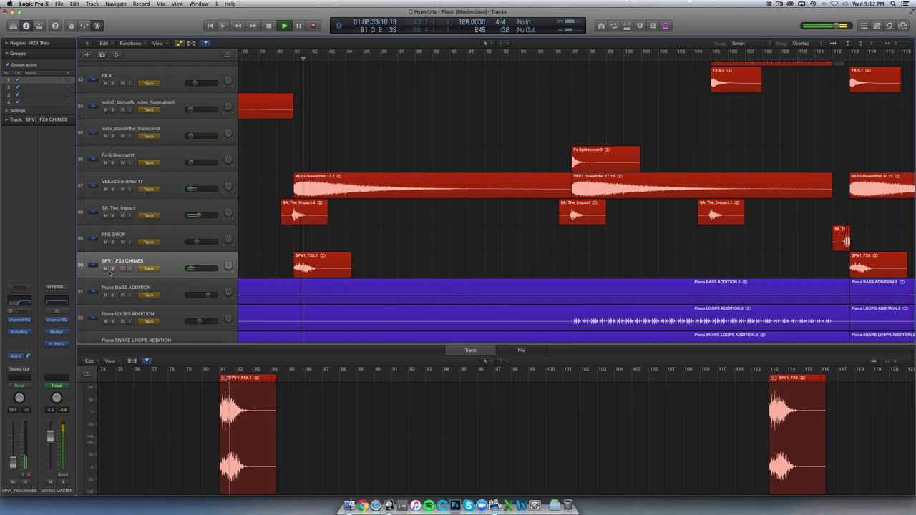
pyautogui.hscroll(-3, 394, 60)
pyautogui.click(394, 60)
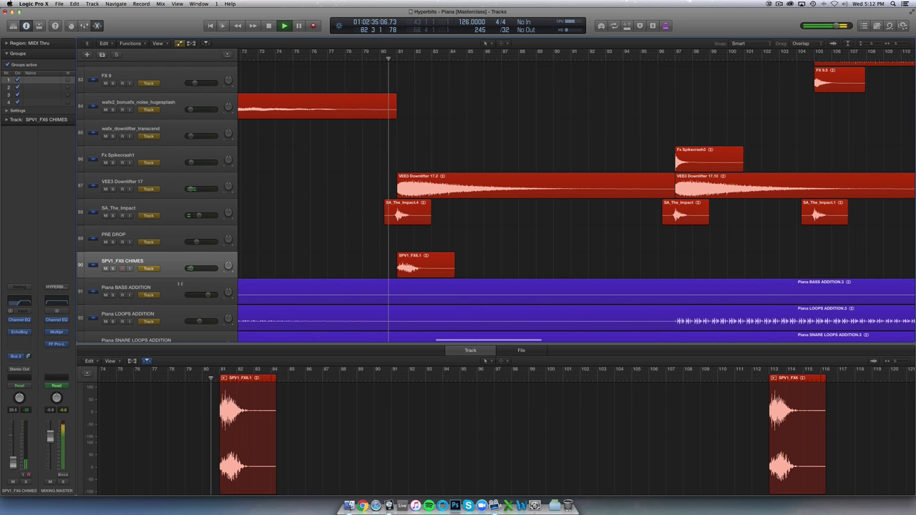
pyautogui.click(105, 269)
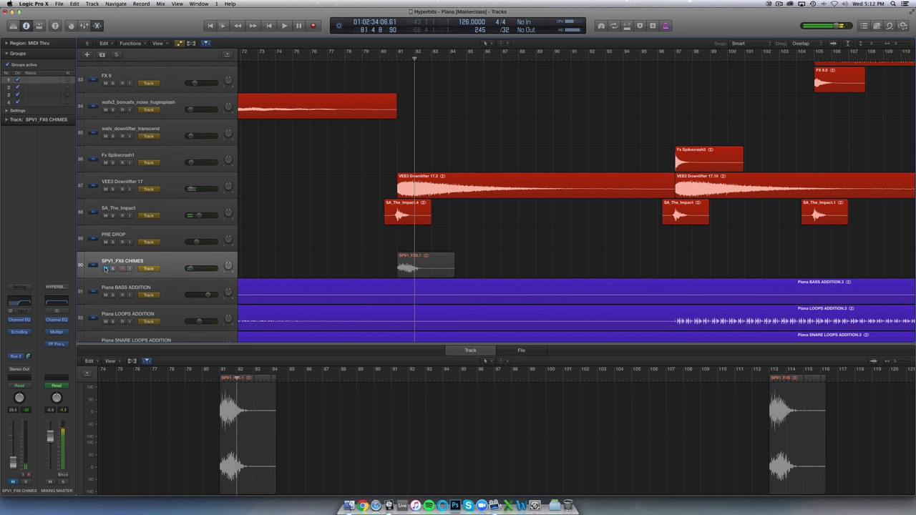
pyautogui.click(105, 269)
# - Select the MIXING MASTER region at bar 73 in the full arrangement and show the track automation
pyautogui.press('super+Left')
pyautogui.press('super+Left')
pyautogui.press('super+Left')
pyautogui.press('super+Left')
pyautogui.press('super+Left')
pyautogui.press('super+Up')
pyautogui.press('super+Up')
pyautogui.press('super+Up')
pyautogui.press('super+Up')
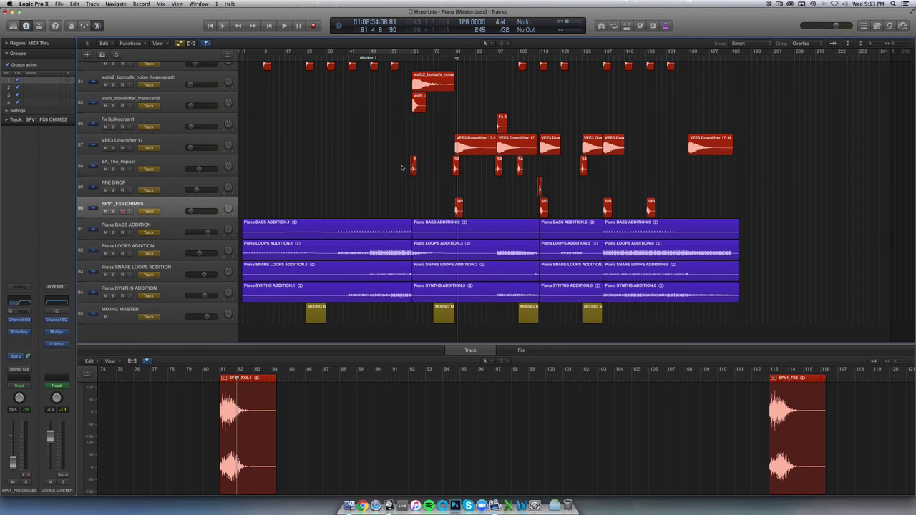
pyautogui.click(442, 317)
pyautogui.press('a')
# - Select the MIXING MASTER track and choose Volume as its displayed automation parameter
pyautogui.press('super+Right')
pyautogui.press('super+Right')
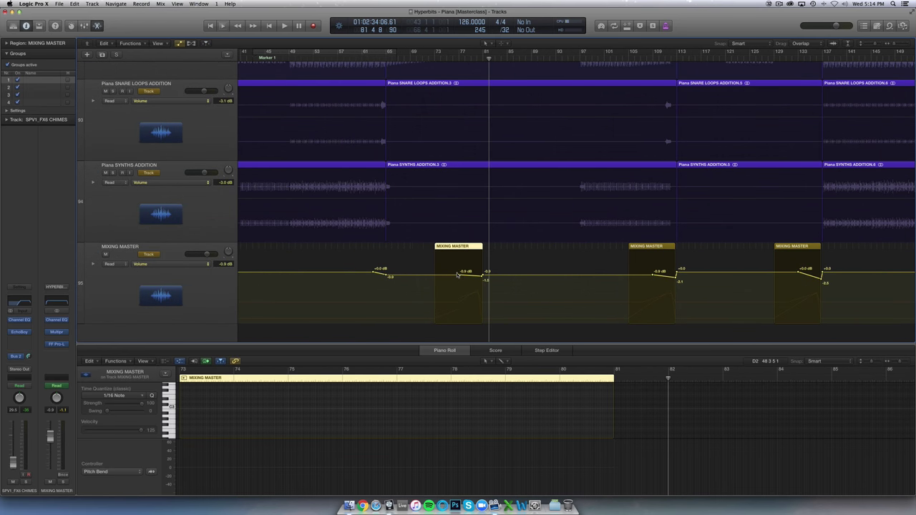
pyautogui.press('super+Right')
pyautogui.press('super+Right')
pyautogui.press('super+Down')
pyautogui.press('super+Down')
pyautogui.press('super+Down')
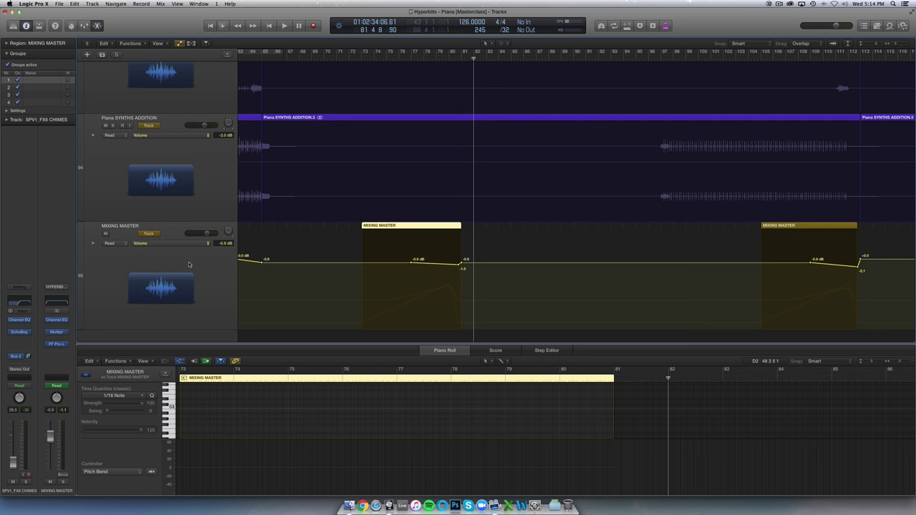
pyautogui.click(176, 254)
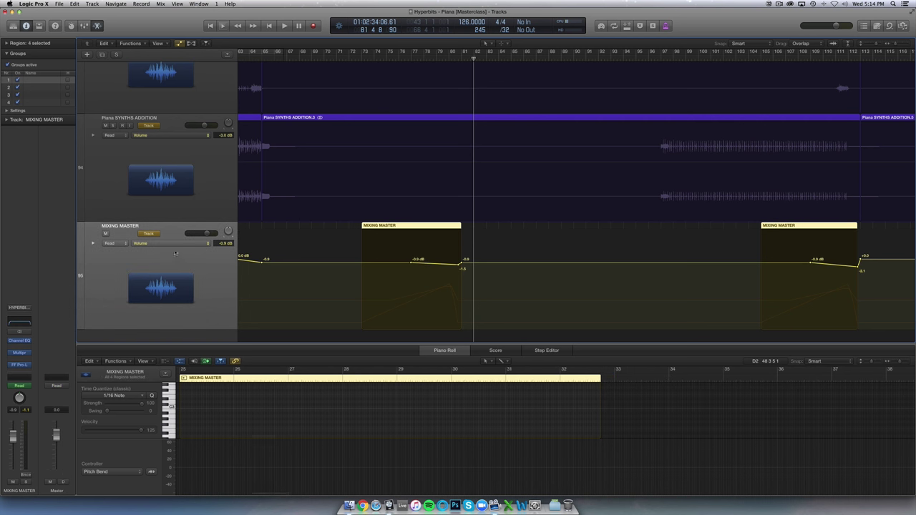
pyautogui.click(175, 244)
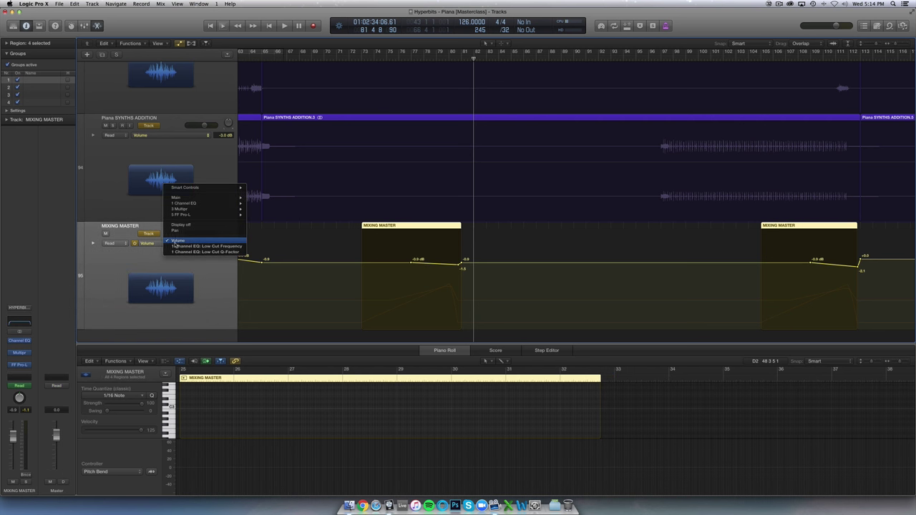
pyautogui.click(175, 241)
# - Survey the MIXING MASTER volume automation across the song and place the playhead at bar 29, where the first dip starts
pyautogui.press('super+Right')
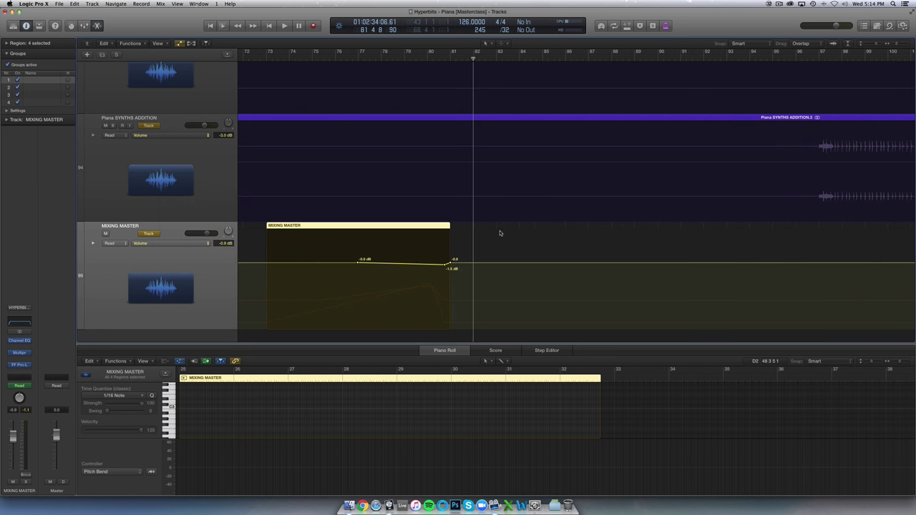
pyautogui.press('super+Left')
pyautogui.press('super+Left')
pyautogui.press('super+Left')
pyautogui.press('super+Left')
pyautogui.press('super+Left')
pyautogui.press('super+Left')
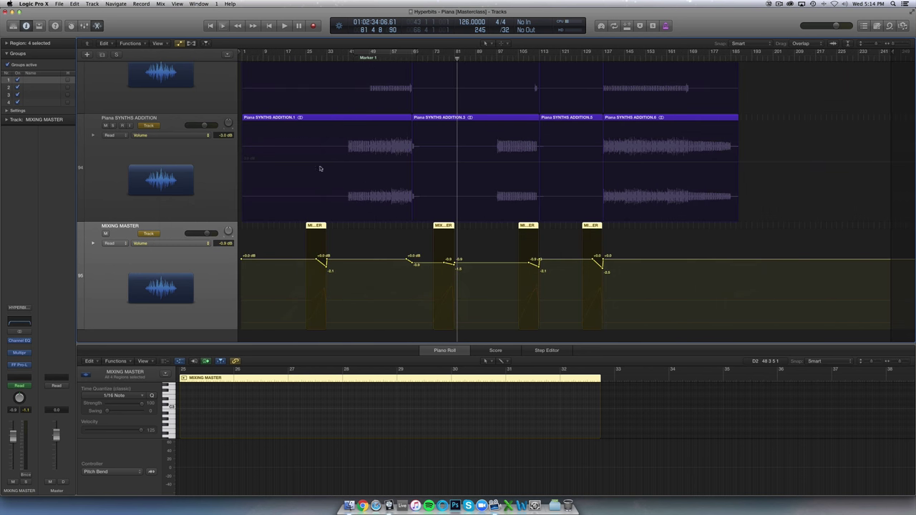
pyautogui.click(315, 59)
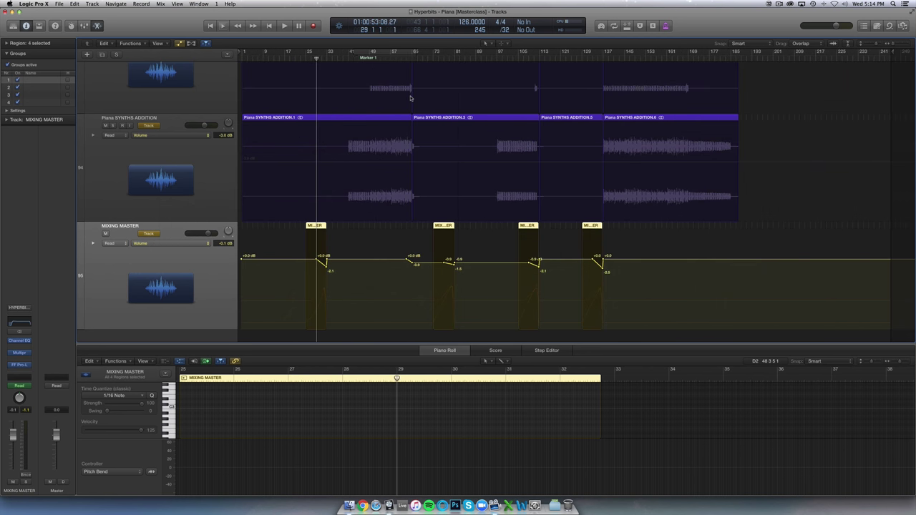
# - Play the mix from about bar 31 through the end of the first MIXING MASTER volume dip, then stop
pyautogui.press('super+Right')
pyautogui.press('super+Right')
pyautogui.press('super+Right')
pyautogui.press('super+Right')
pyautogui.press('super+Right')
pyautogui.press('super+Right')
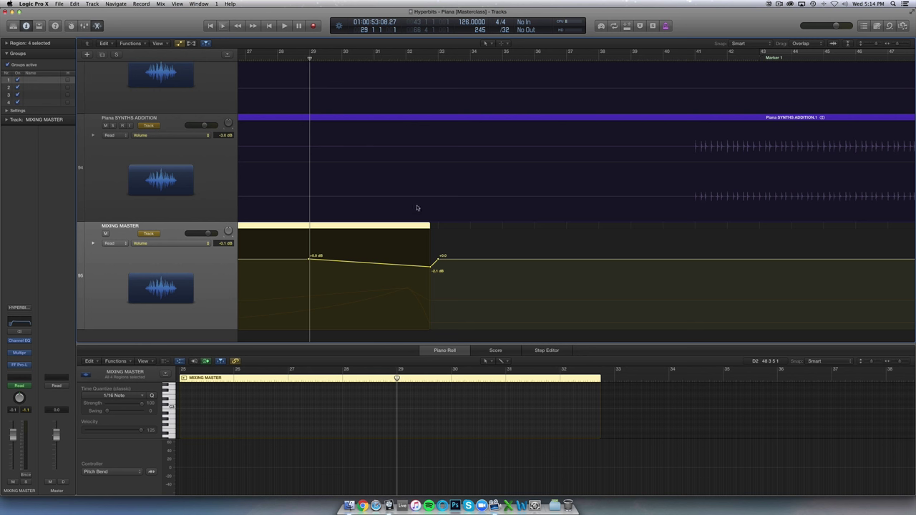
pyautogui.click(372, 58)
pyautogui.press('space')
pyautogui.press('super+Right')
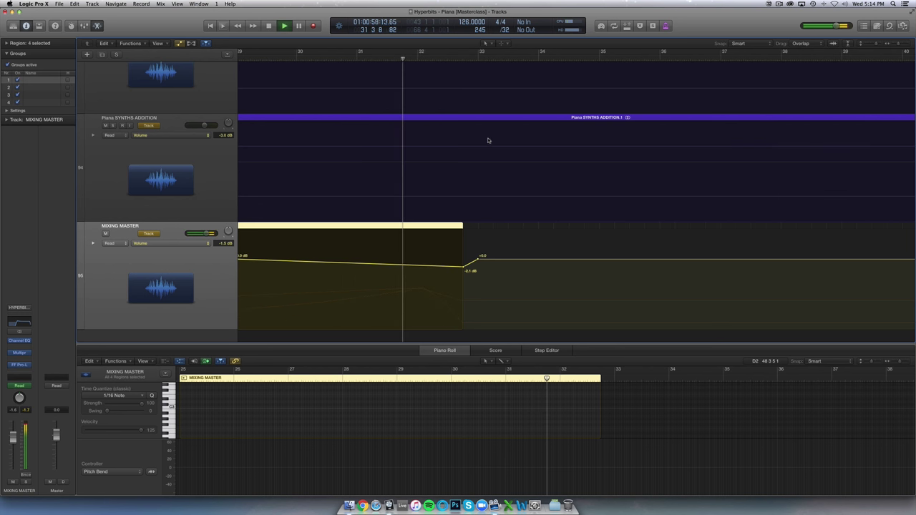
pyautogui.press('super+Left')
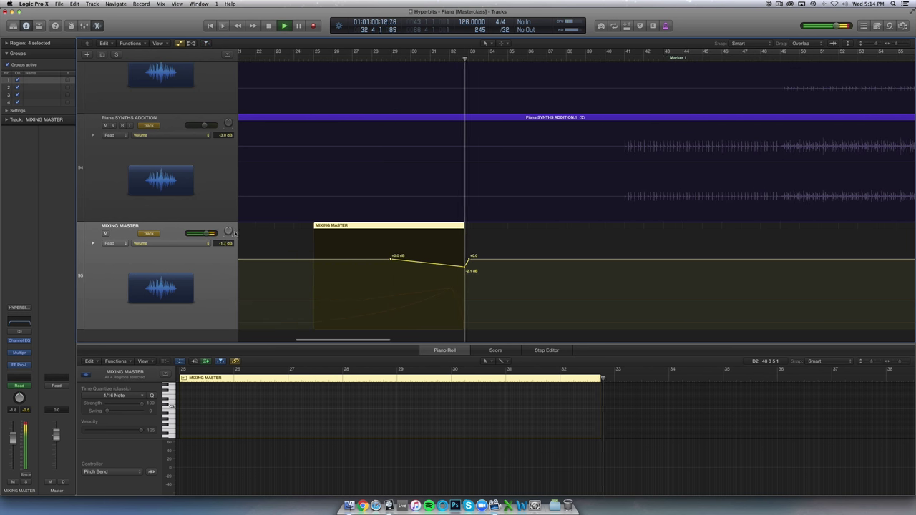
pyautogui.press('space')
# - Display the Channel EQ Low Cut Frequency automation on MIXING MASTER and play the sweep briefly from bar 31
pyautogui.click(165, 243)
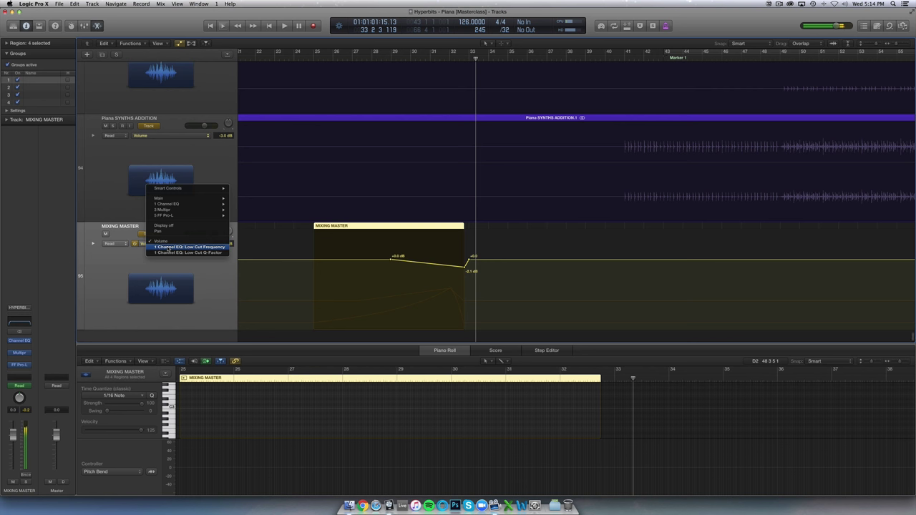
pyautogui.click(168, 248)
pyautogui.press('super+Right')
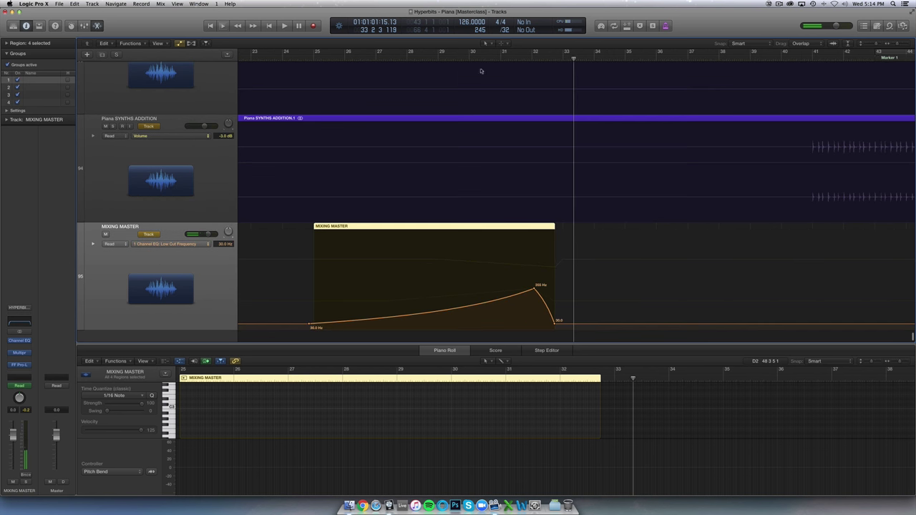
pyautogui.click(489, 60)
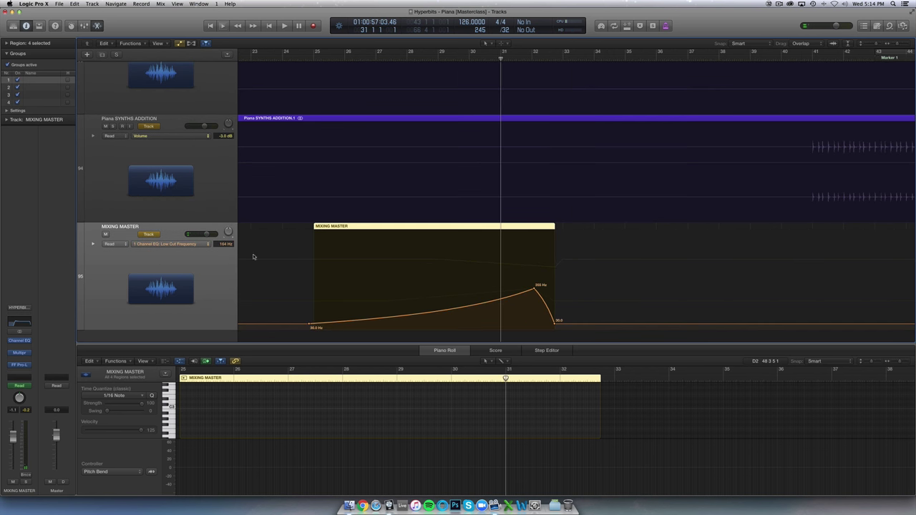
pyautogui.press('space')
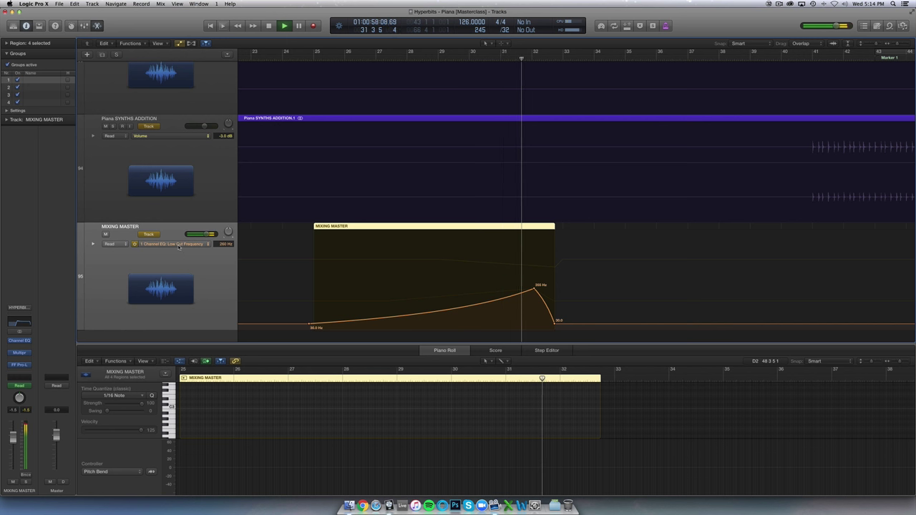
pyautogui.press('space')
# - Display the Channel EQ Low Cut Q-Factor automation on MIXING MASTER and open its Channel EQ
pyautogui.click(178, 247)
pyautogui.click(184, 250)
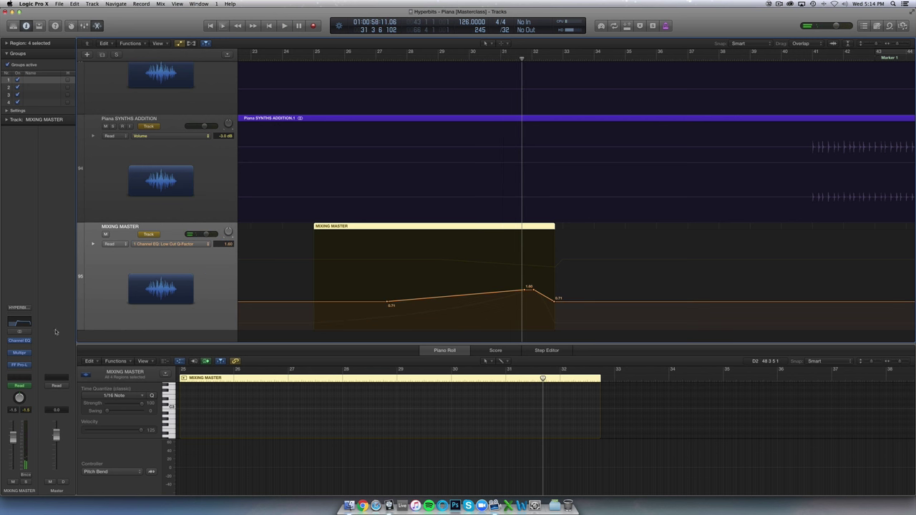
pyautogui.click(20, 323)
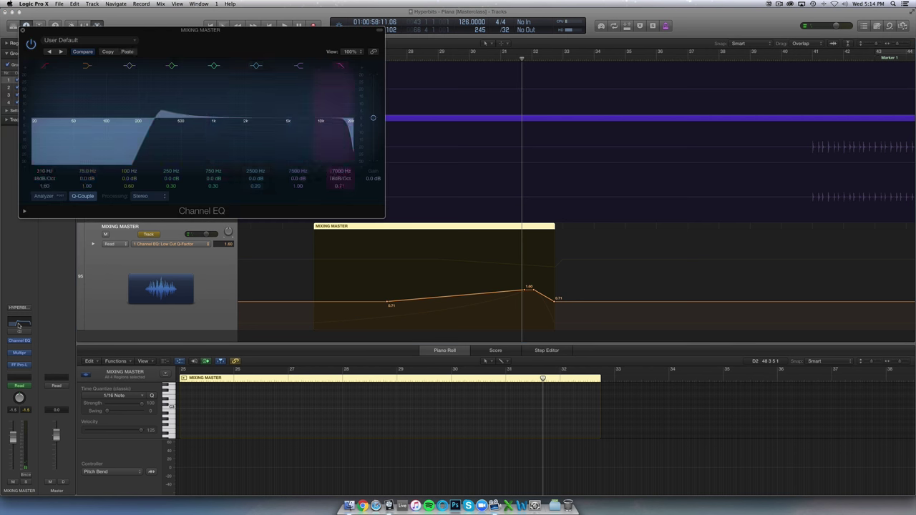
# - Play from bar 30 past the end of the first MIXING MASTER region, watching the low-cut sweep in the Channel EQ
pyautogui.click(473, 60)
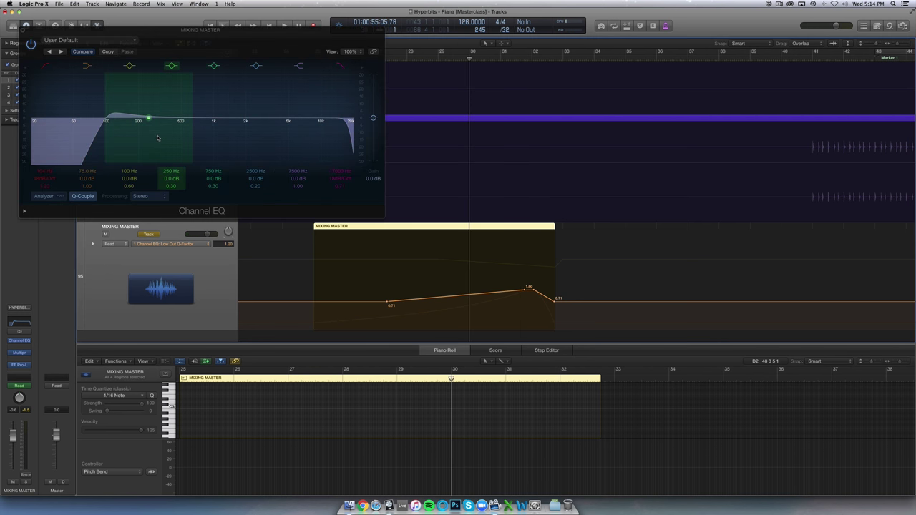
pyautogui.press('space')
pyautogui.press('super+Right')
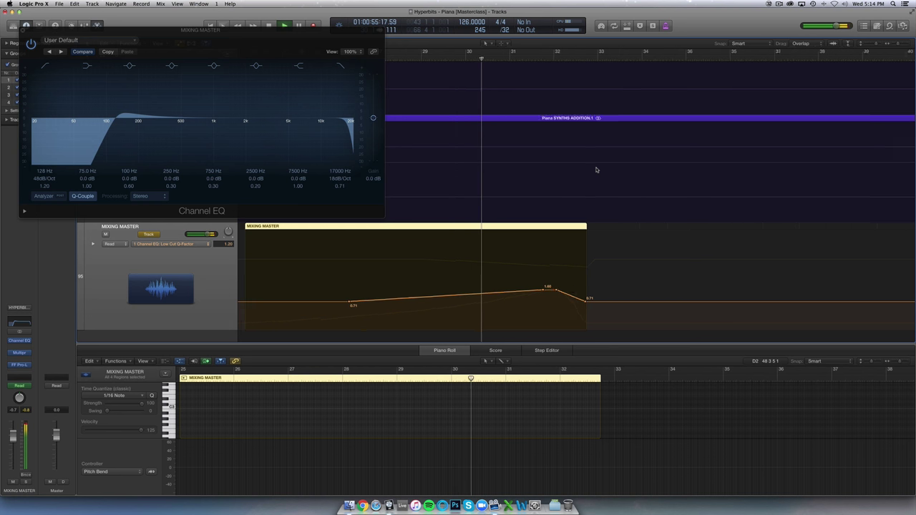
pyautogui.press('super+Right')
pyautogui.hscroll(3, 597, 169)
pyautogui.press('super+Right')
pyautogui.press('super+Right')
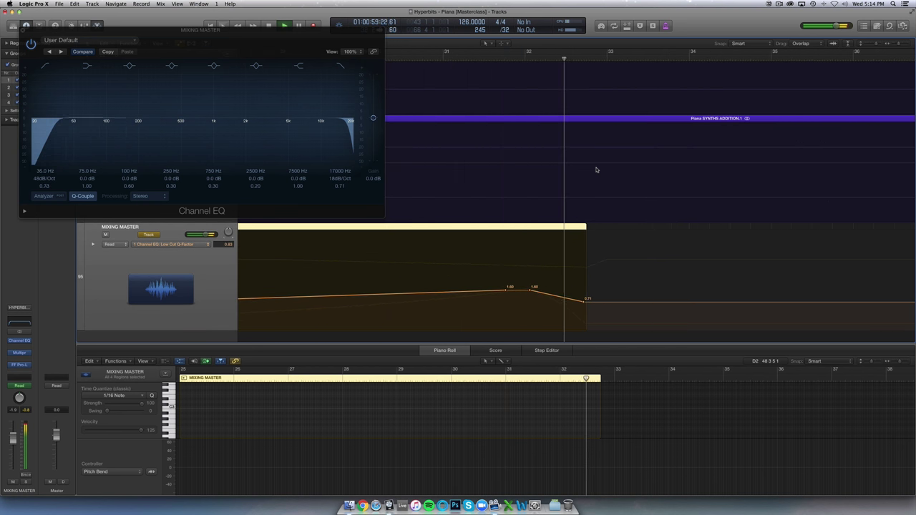
pyautogui.press('super+Left')
pyautogui.press('super+Left')
pyautogui.press('super+Left')
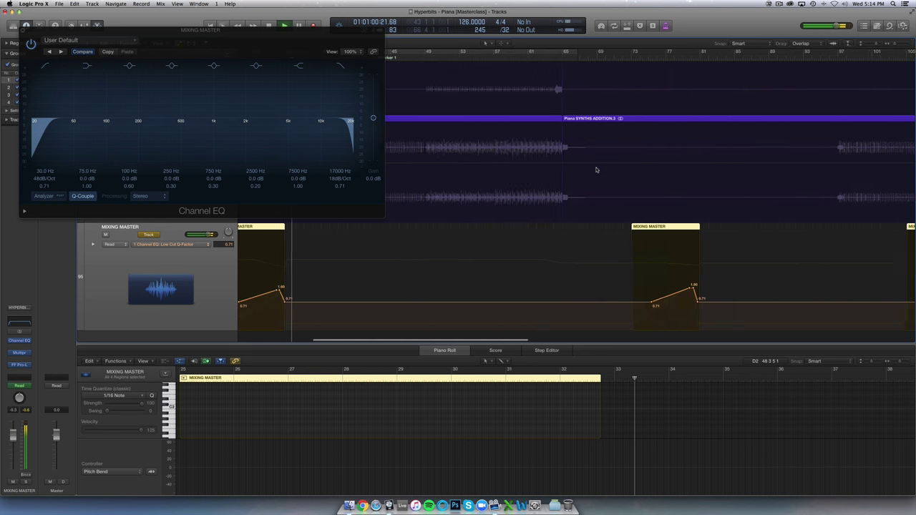
pyautogui.press('super+Left')
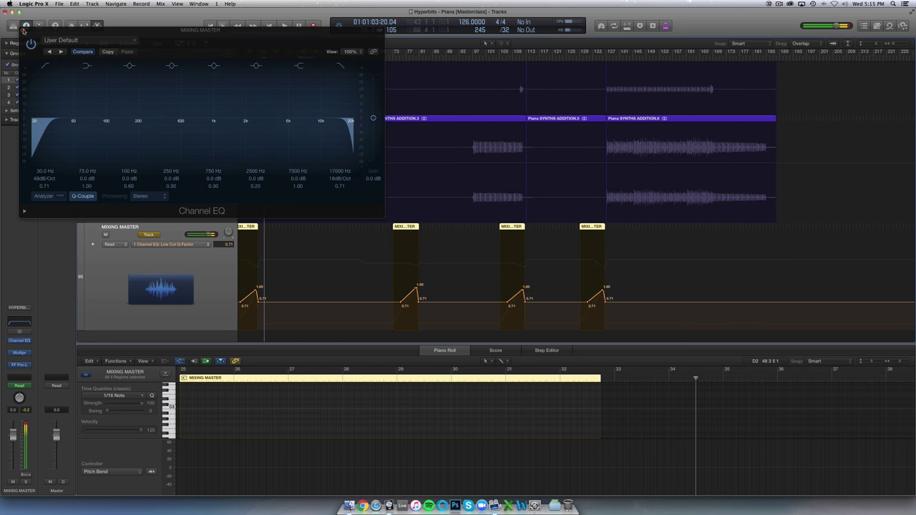
# - Close the Channel EQ and switch the MIXING MASTER automation display back to Volume
pyautogui.click(24, 31)
pyautogui.click(169, 244)
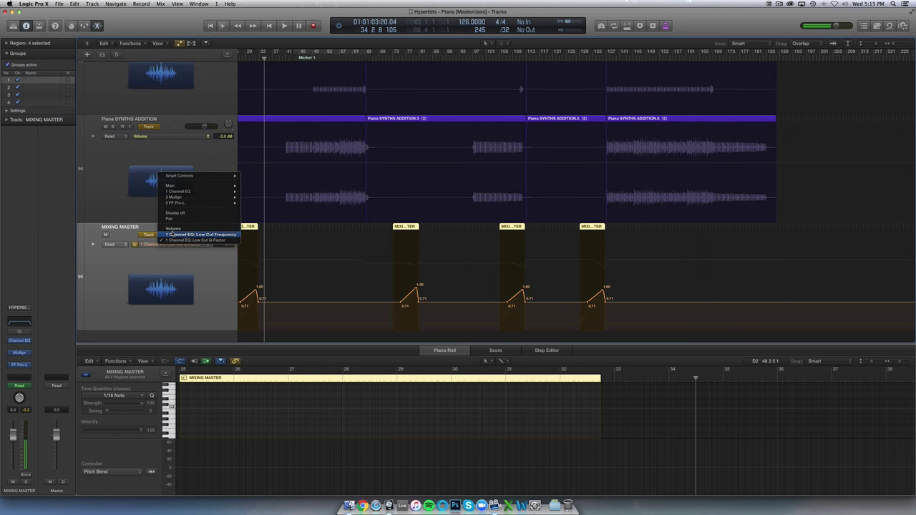
pyautogui.click(172, 228)
# - Examine the MIXING MASTER volume automation between the drops and place the playhead at bar 69, past the drop in level
pyautogui.press('super+Right')
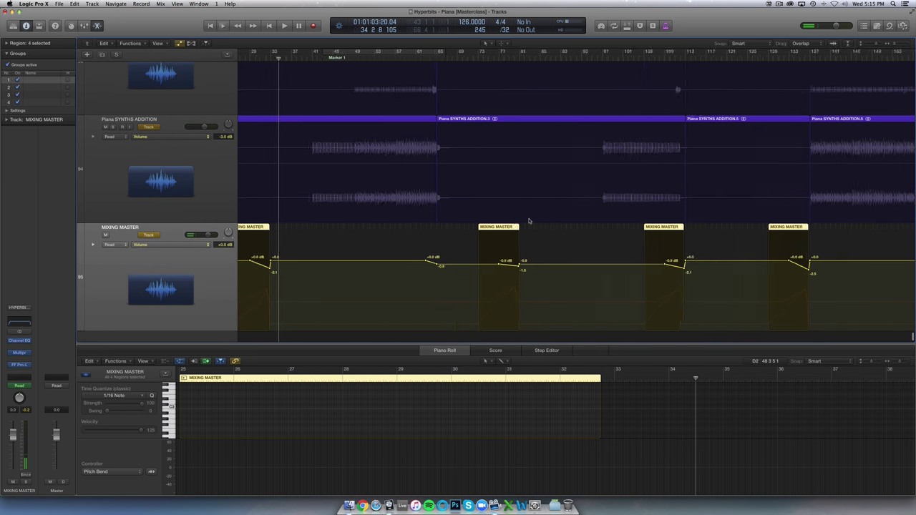
pyautogui.press('super+Right')
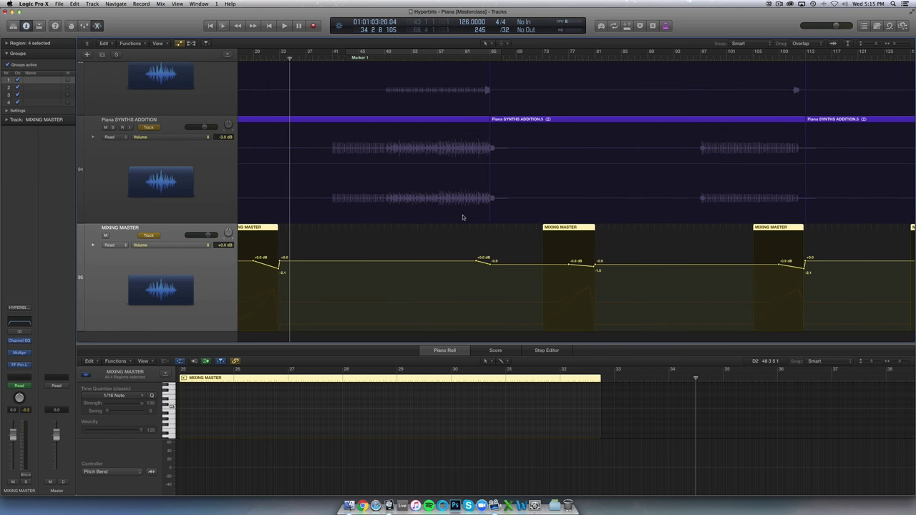
pyautogui.press('super+Left')
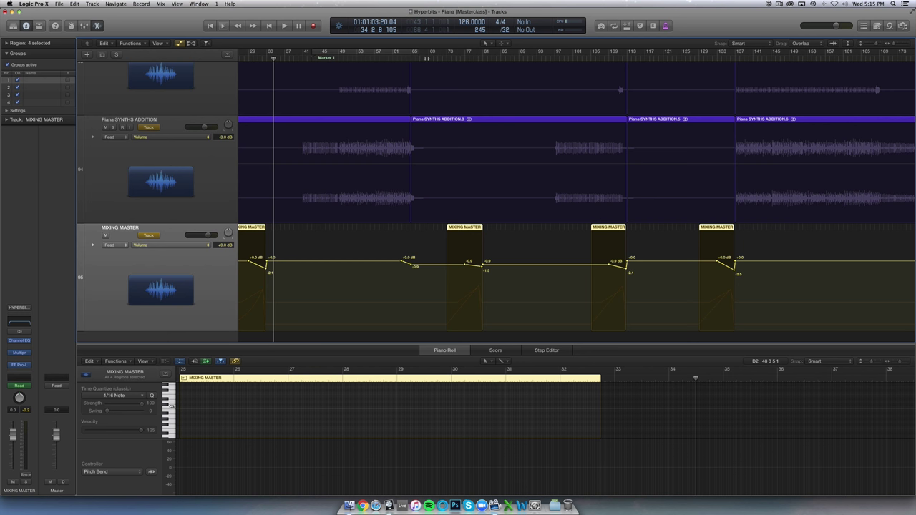
pyautogui.click(428, 58)
pyautogui.press('super+Down')
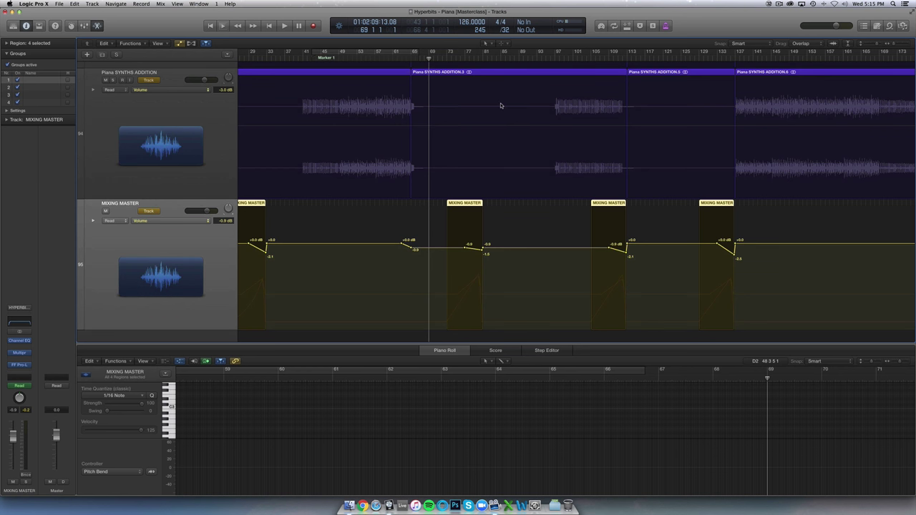
pyautogui.scroll(5, 491, 89)
pyautogui.hscroll(4, 498, 87)
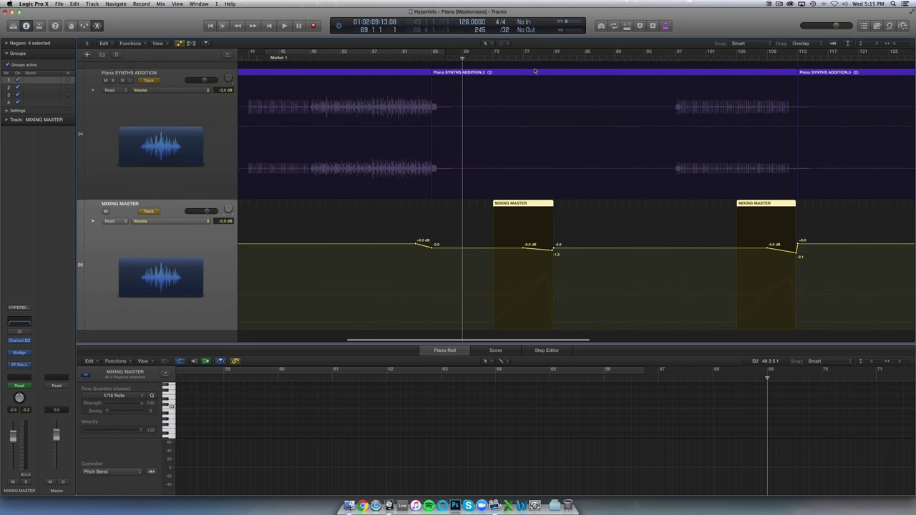
# - Place the playhead at bar 83, after the second MIXING MASTER region, and examine the track's volume automation across the whole song
pyautogui.click(570, 57)
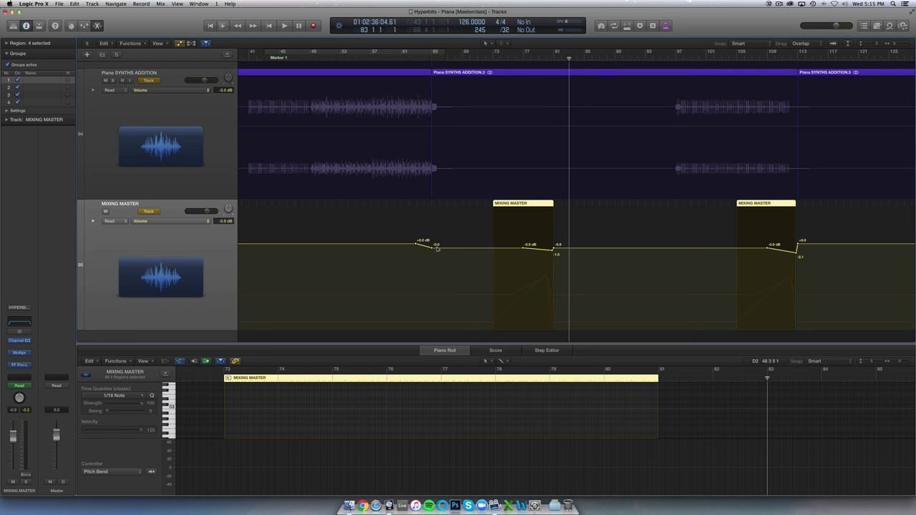
pyautogui.scroll(-5, 489, 238)
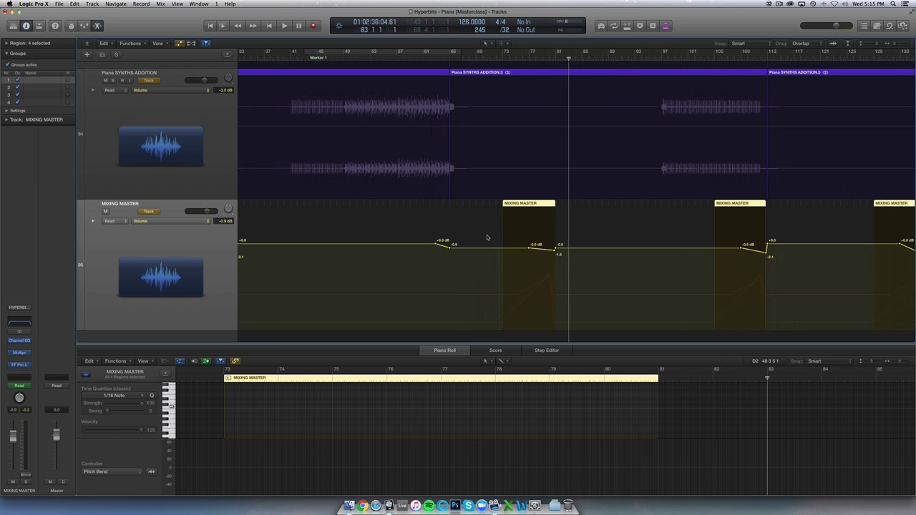
pyautogui.press('super+Up')
pyautogui.press('super+Up')
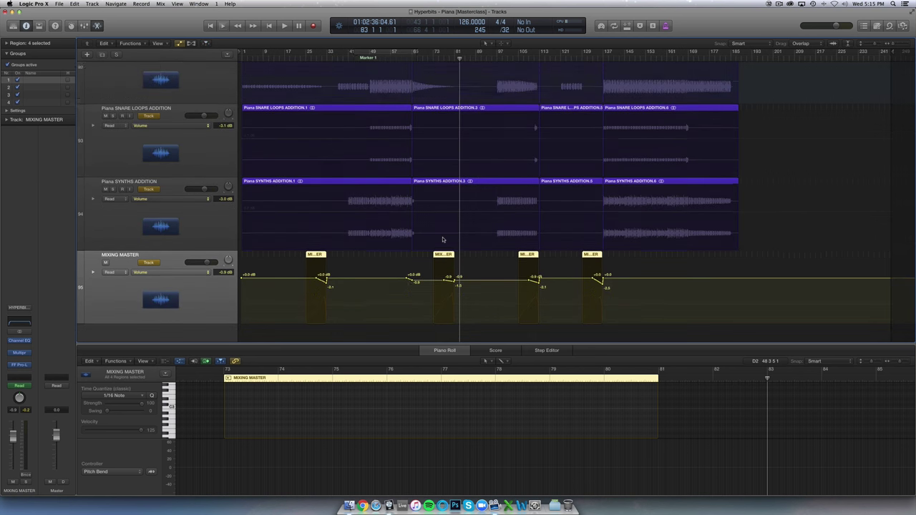
pyautogui.scroll(1, 443, 239)
pyautogui.scroll(-1, 143, 297)
# - Inspect the FF Pro-L and Multipressor on MIXING MASTER, closing the Multipressor and keeping the Pro-L window open over the arrangement
pyautogui.click(19, 366)
pyautogui.moveTo(62, 30); pyautogui.dragTo(370, 267)
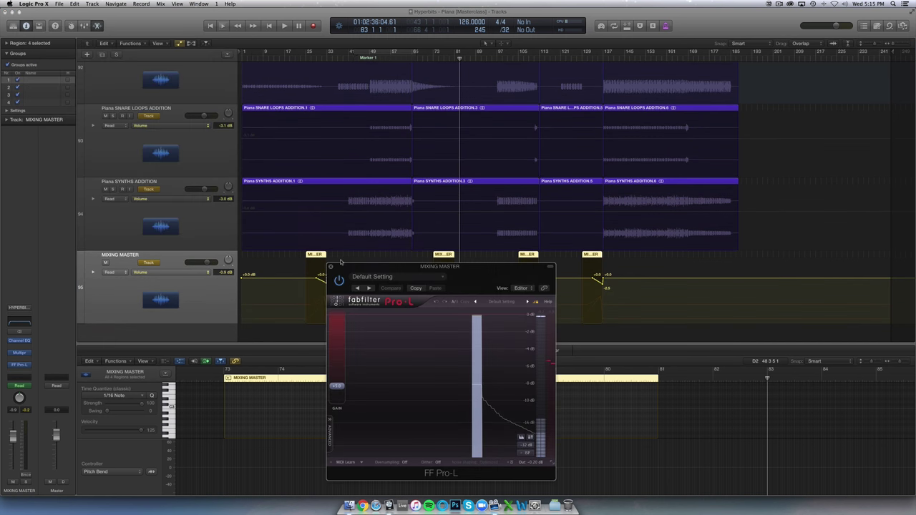
pyautogui.click(19, 352)
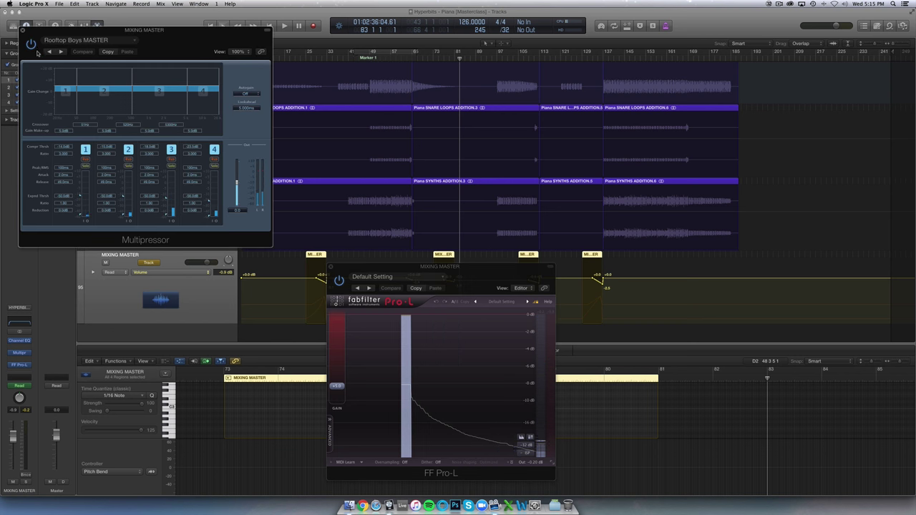
pyautogui.click(22, 30)
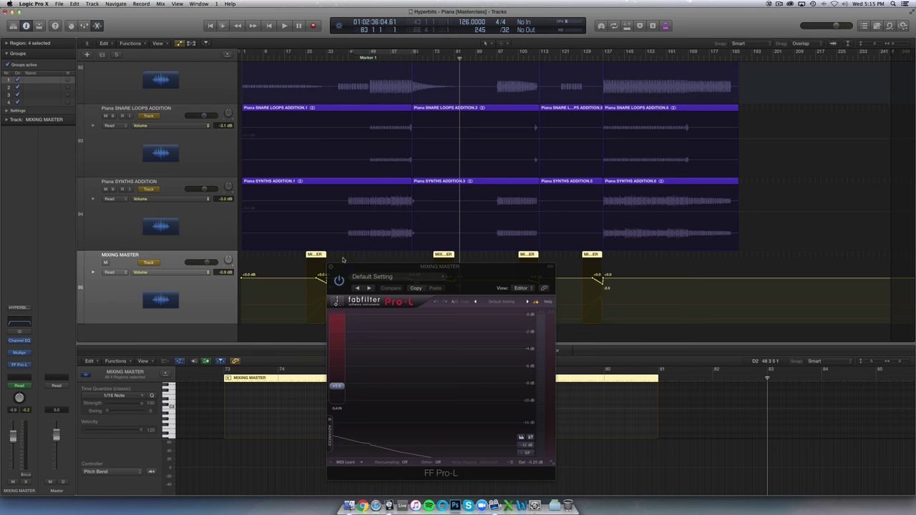
pyautogui.moveTo(342, 266); pyautogui.dragTo(298, 212)
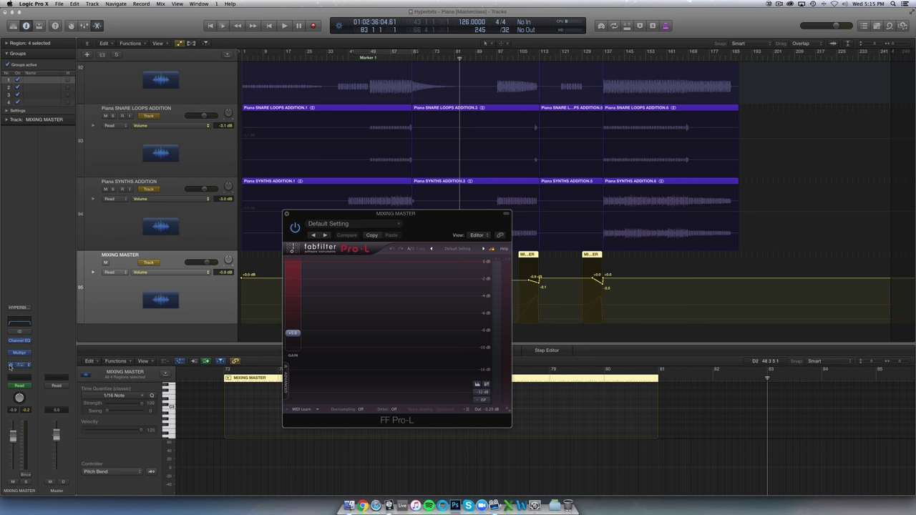
# - Audition the mix from bar 33 with all MIXING MASTER plug-ins bypassed, and re-enable FF Pro-L, Multipressor and Channel EQ
pyautogui.click(329, 55)
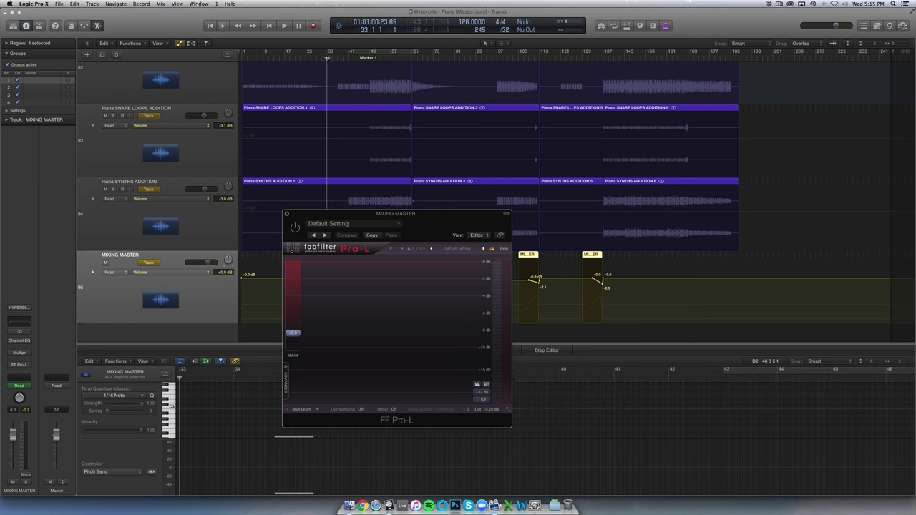
pyautogui.press('space')
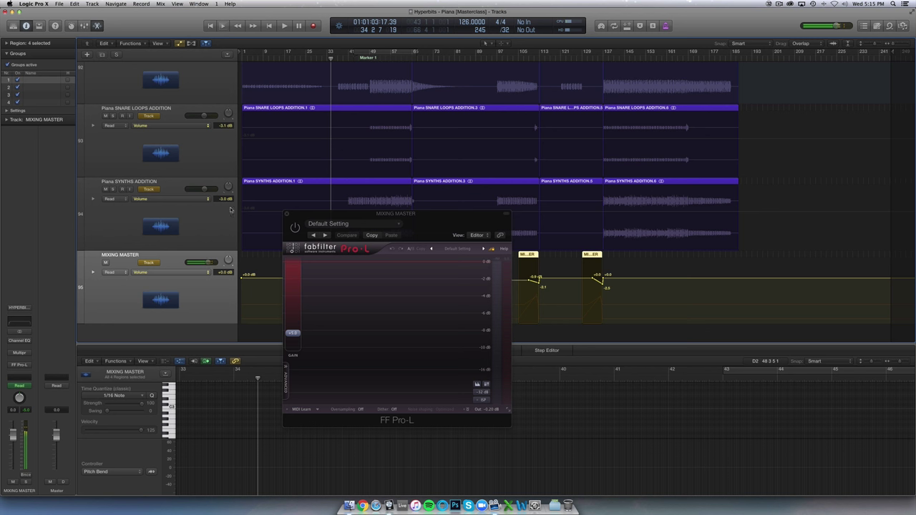
pyautogui.click(11, 366)
pyautogui.click(11, 353)
pyautogui.click(11, 342)
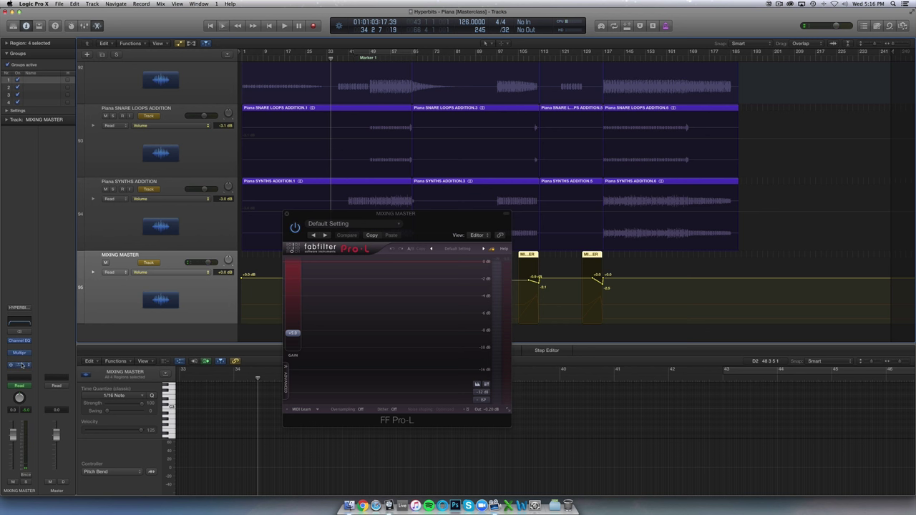